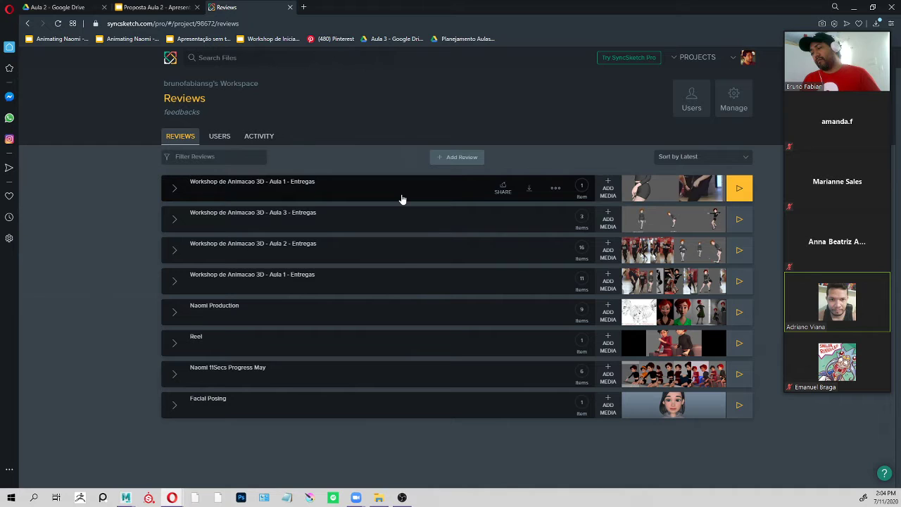
Open the one-item "Workshop de Animacao 3D - Aula 1 - Entregas" review and go to frame 25 of the Sequence 01 video.
{"action": "left_click", "coordinate": [699, 198]}
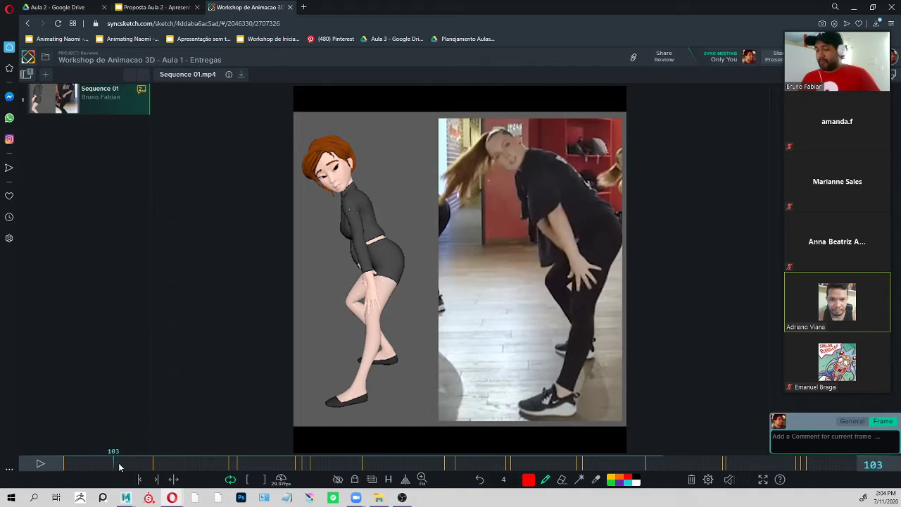
{"action": "left_click", "coordinate": [155, 465]}
{"action": "mouse_move", "coordinate": [158, 464]}
{"action": "left_mouse_down"}
{"action": "mouse_move", "coordinate": [146, 463]}
{"action": "mouse_move", "coordinate": [183, 454]}
{"action": "mouse_move", "coordinate": [195, 476]}
{"action": "mouse_move", "coordinate": [219, 467]}
{"action": "mouse_move", "coordinate": [852, 466]}
{"action": "mouse_move", "coordinate": [52, 468]}
{"action": "mouse_move", "coordinate": [76, 471]}
{"action": "left_mouse_up"}
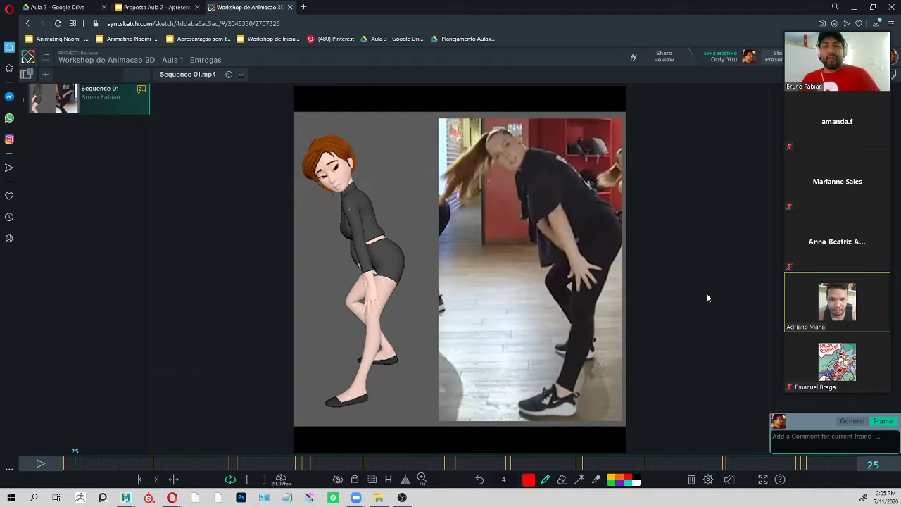
Switch to Maya and examine the character's first dancing pose from another angle in the perspective view.
{"action": "key", "text": "alt+Tab"}
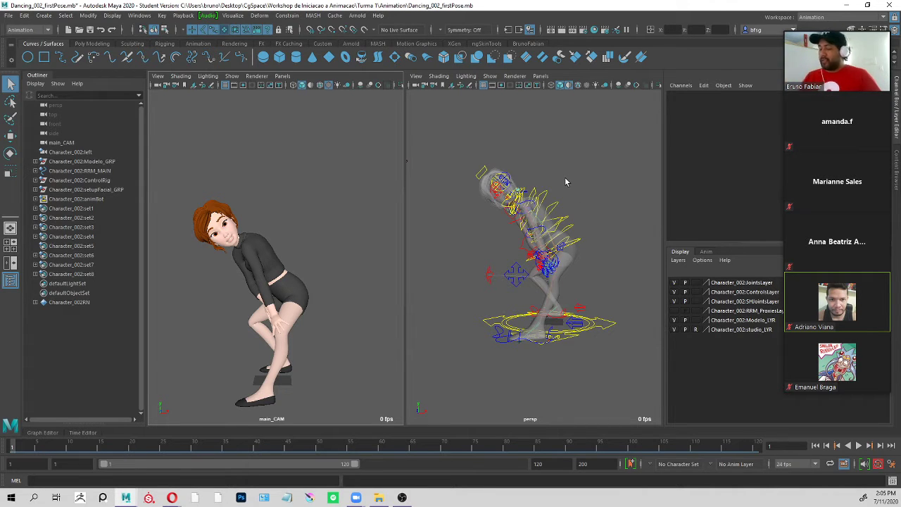
{"action": "left_click_drag", "start_coordinate": [613, 216], "coordinate": [574, 224], "text": "alt"}
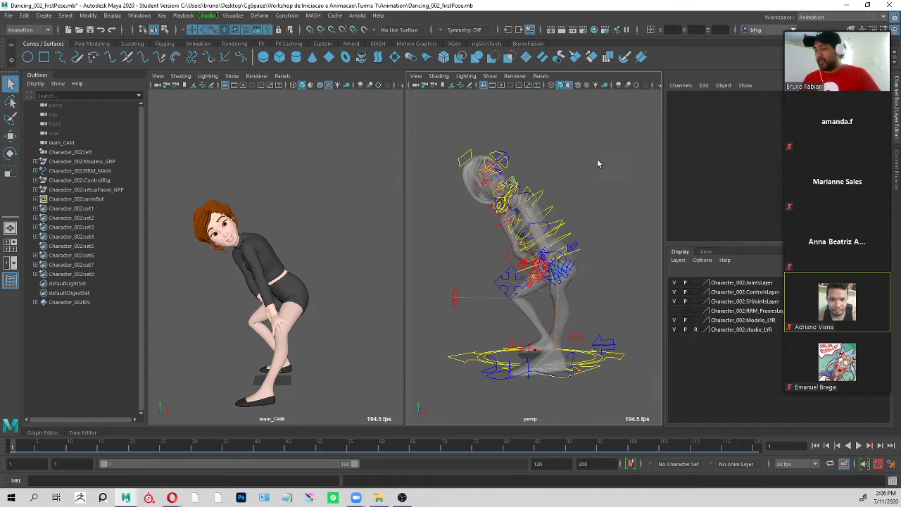
{"action": "key", "text": "alt+Tab"}
Switch back to SyncSketch and draw red guide lines over the character's torso and arm and the dancer's back, circling the character's hand.
{"action": "key", "text": "alt+Tab"}
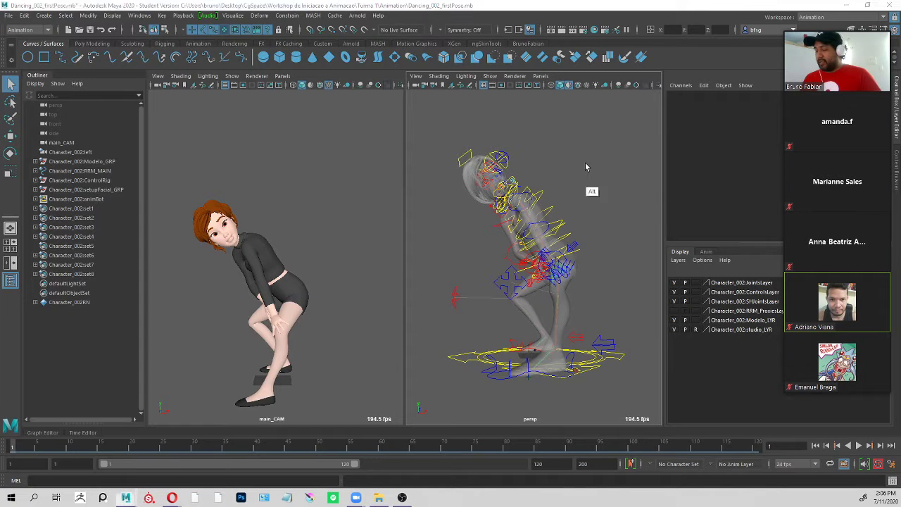
{"action": "key", "text": "alt+Tab"}
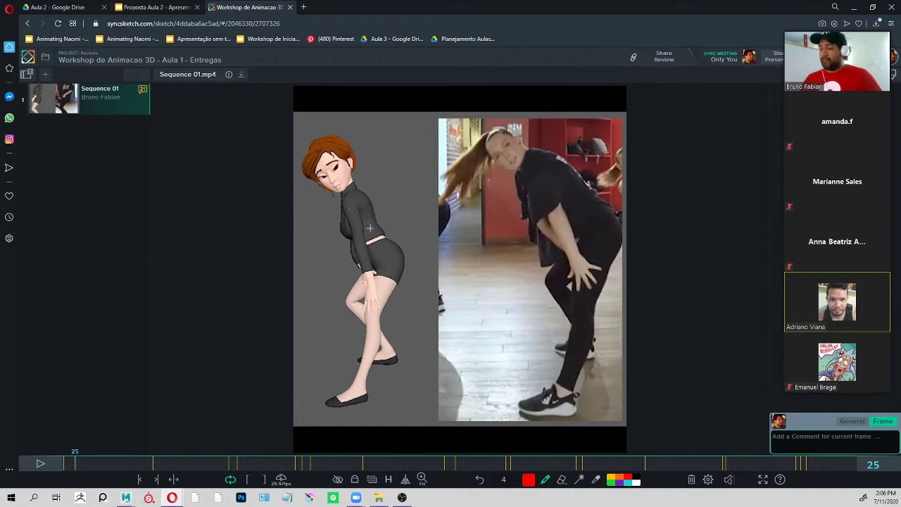
{"action": "left_click_drag", "start_coordinate": [357, 217], "coordinate": [389, 262]}
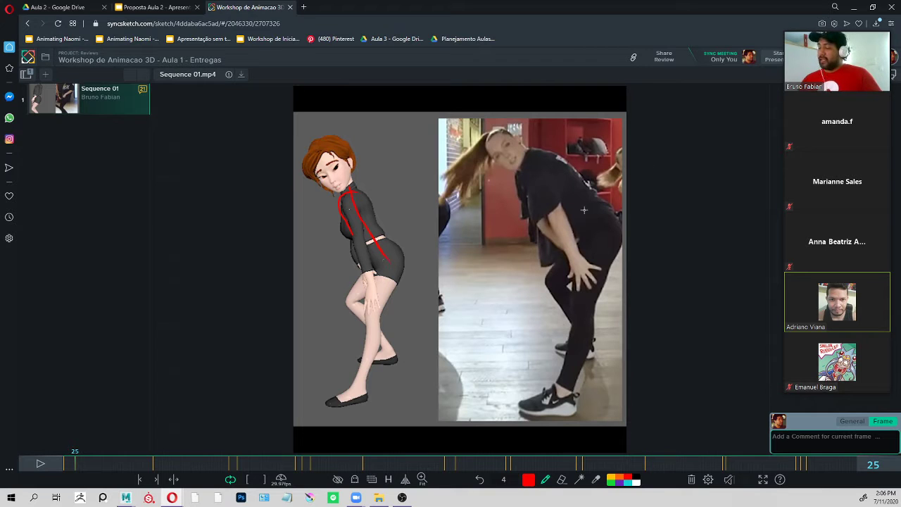
{"action": "mouse_move", "coordinate": [604, 243]}
{"action": "left_mouse_down"}
{"action": "mouse_move", "coordinate": [597, 205]}
{"action": "mouse_move", "coordinate": [521, 167]}
{"action": "mouse_move", "coordinate": [546, 210]}
{"action": "left_mouse_up"}
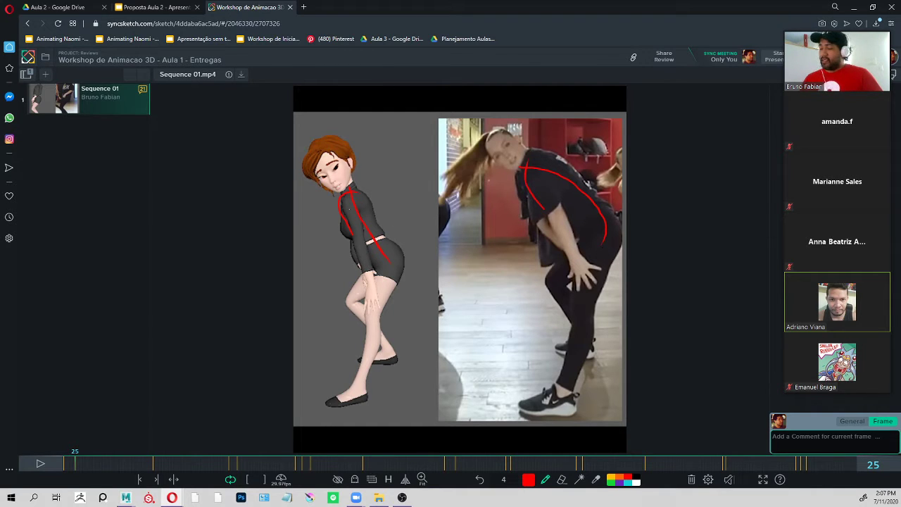
{"action": "left_click_drag", "start_coordinate": [530, 166], "coordinate": [606, 257]}
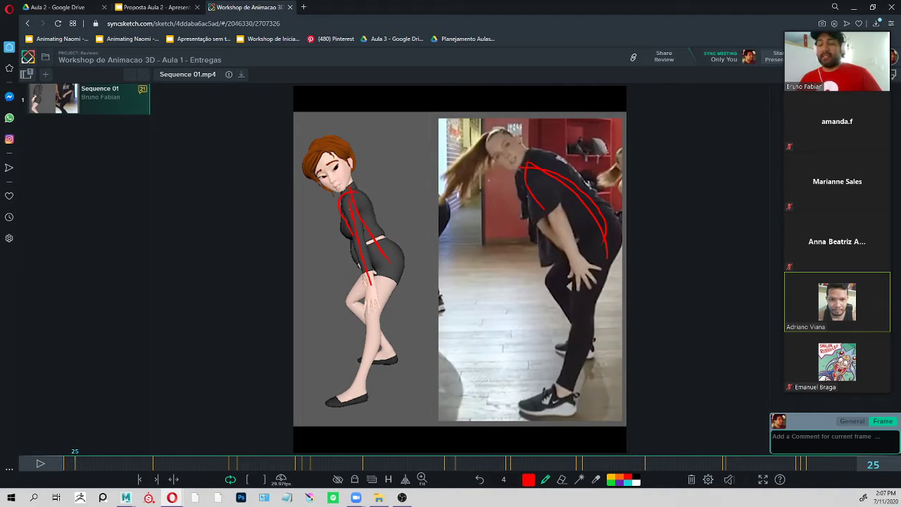
{"action": "mouse_move", "coordinate": [367, 280]}
{"action": "left_mouse_down"}
{"action": "mouse_move", "coordinate": [375, 303]}
{"action": "mouse_move", "coordinate": [372, 279]}
{"action": "left_mouse_up"}
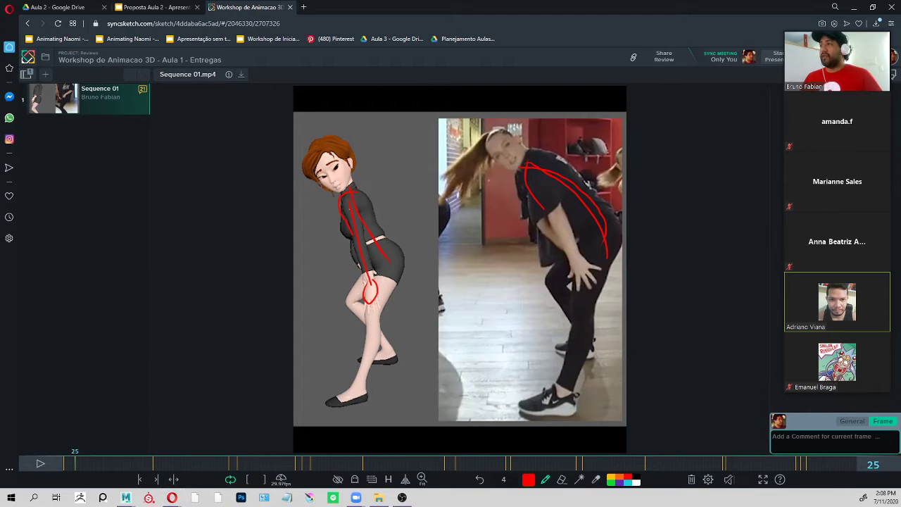
Bring the Zoom participants window into view to check who is attending, and move it back off the screen.
{"action": "left_click_drag", "start_coordinate": [444, 0], "coordinate": [89, 31]}
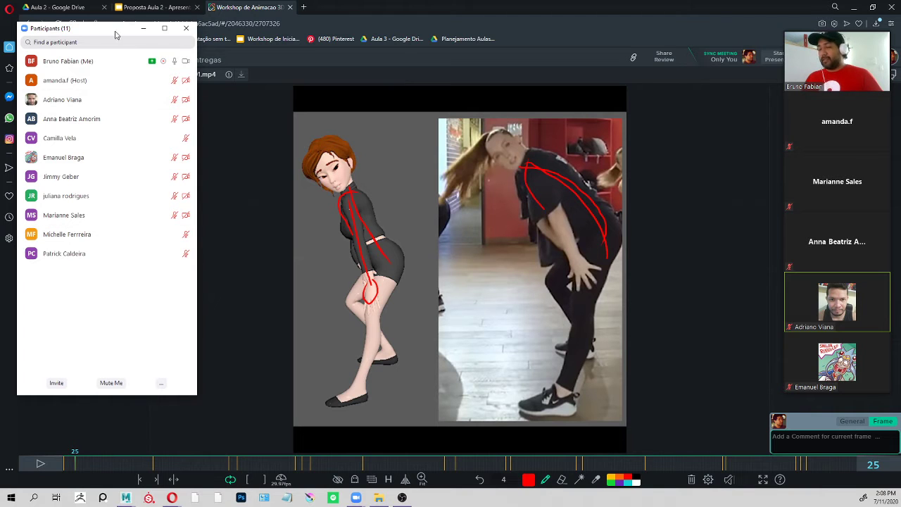
{"action": "left_click_drag", "start_coordinate": [112, 35], "coordinate": [117, 72]}
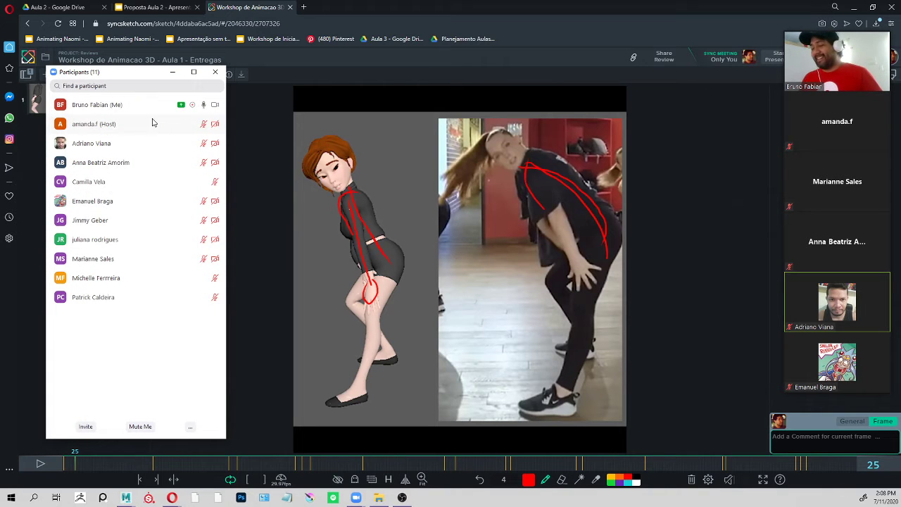
{"action": "left_click_drag", "start_coordinate": [138, 80], "coordinate": [394, 0]}
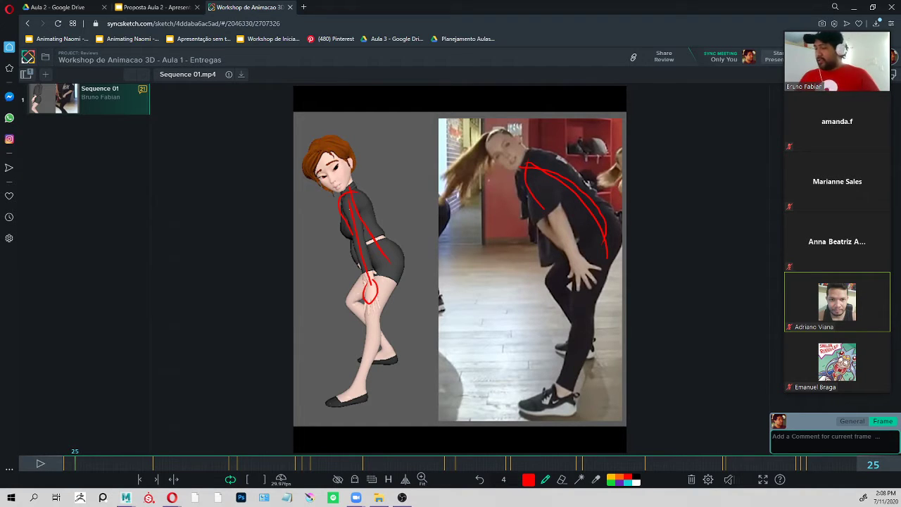
Switch to the Proposta Aula 2 presentation in Google Slides and show the "Reviews de Entregas" slide.
{"action": "left_click", "coordinate": [155, 7]}
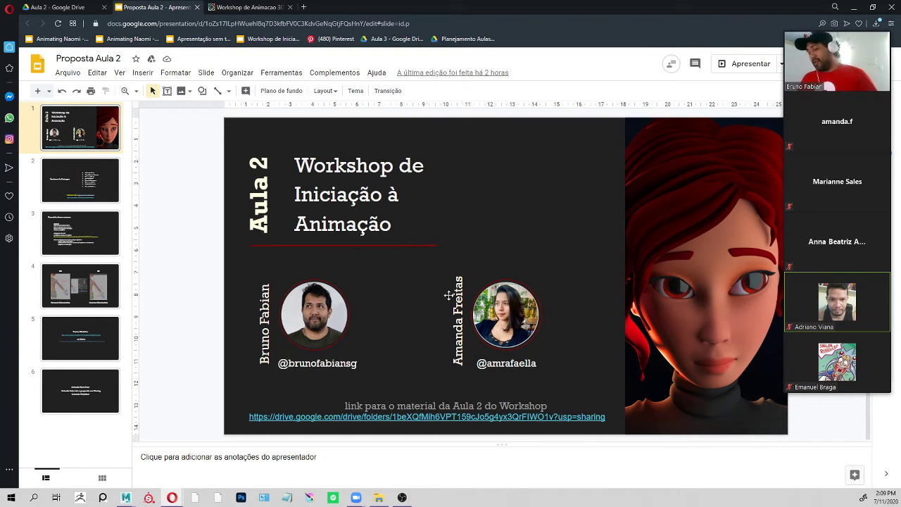
{"action": "left_click", "coordinate": [83, 182]}
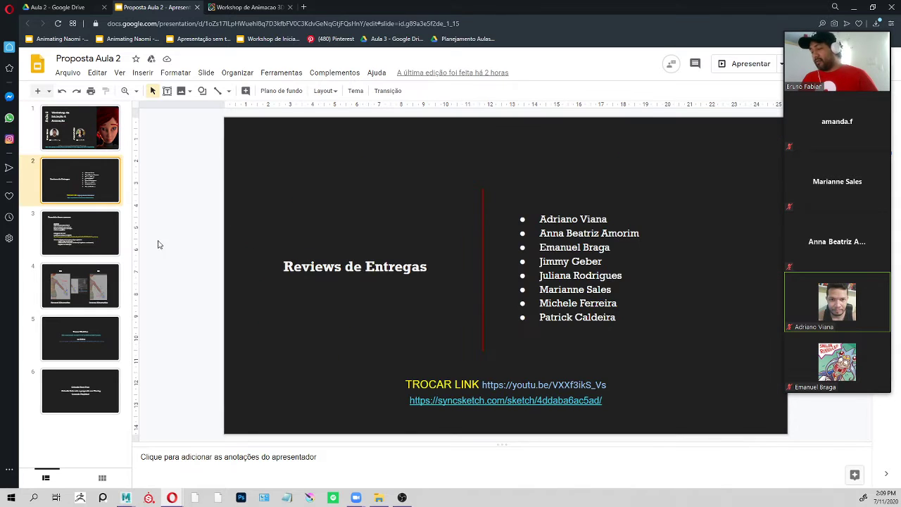
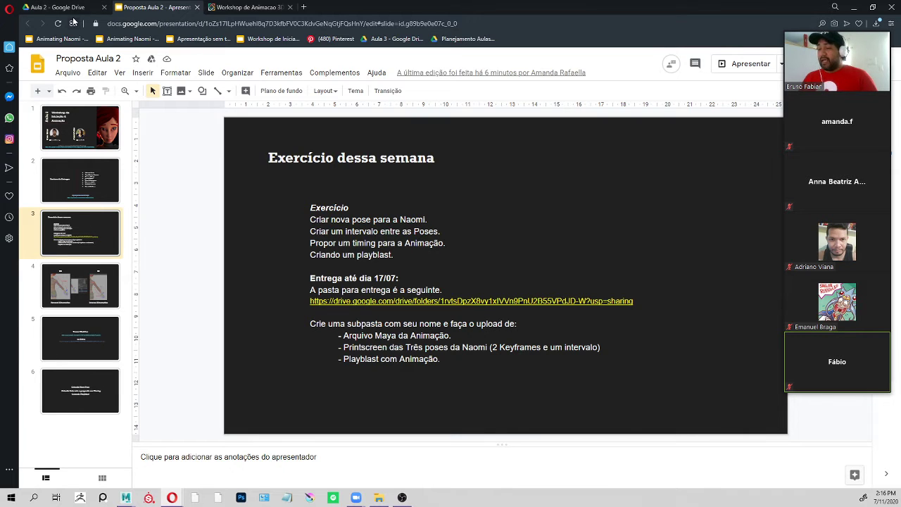
Check the Aula 2 folder in Google Drive, then return to the Proposta Aula 2 presentation and show its title slide.
{"action": "left_click", "coordinate": [58, 7]}
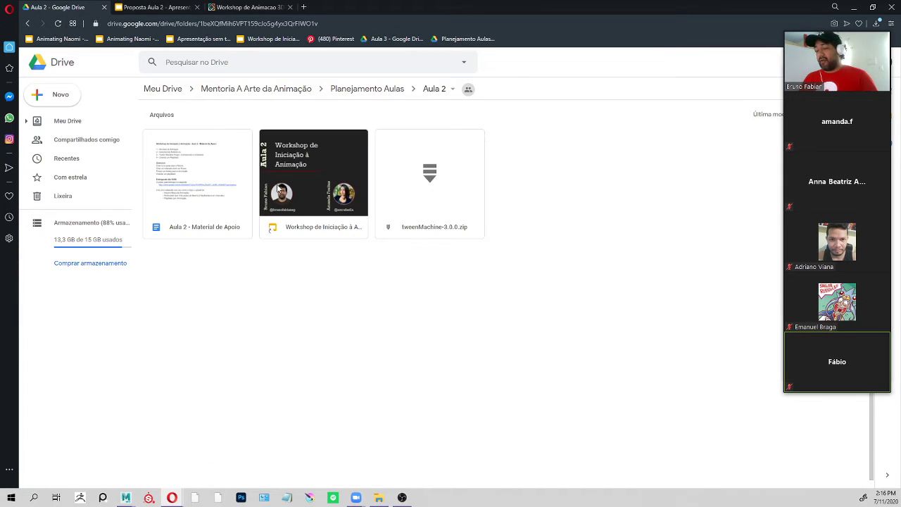
{"action": "double_click", "coordinate": [313, 175]}
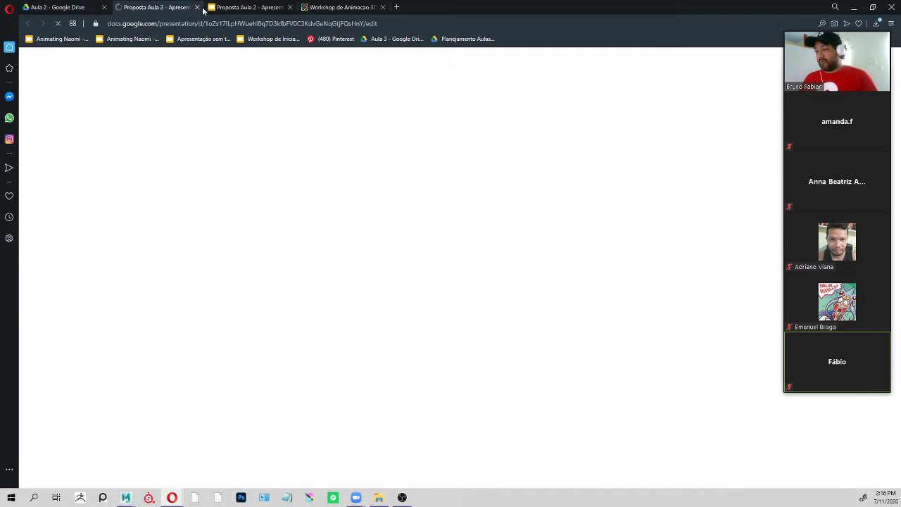
{"action": "left_click", "coordinate": [194, 7]}
{"action": "left_click", "coordinate": [139, 9]}
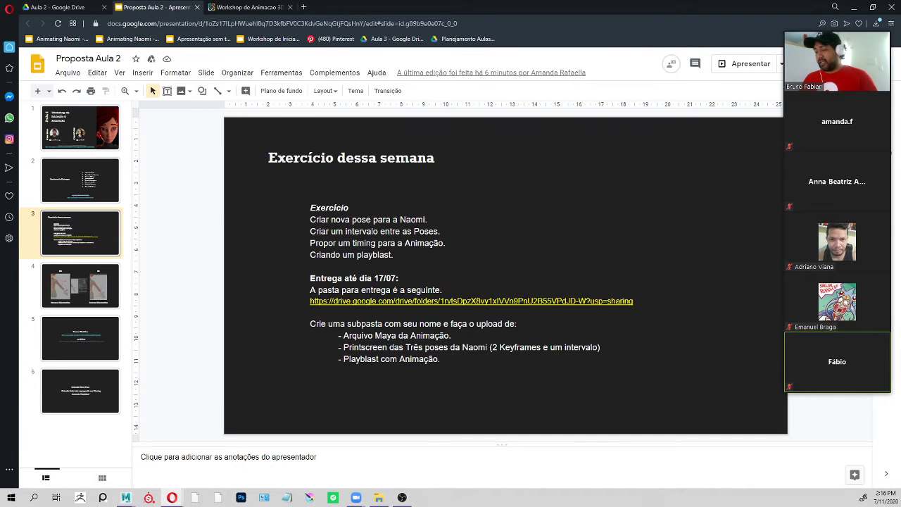
{"action": "left_click", "coordinate": [87, 139]}
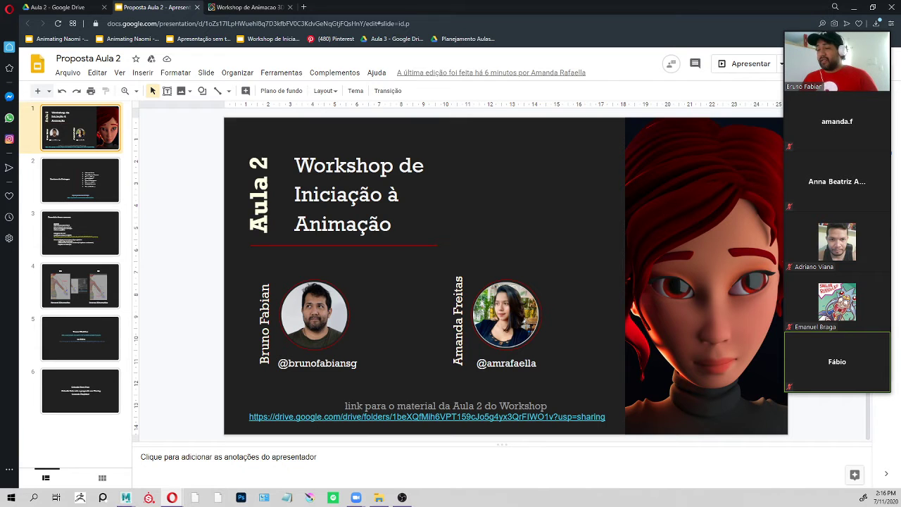
Open the "Aula 2 - Material de Apoio" document from the Drive folder and point out the "Reviews de Entregas" topic by selecting its text.
{"action": "left_click", "coordinate": [82, 13]}
{"action": "double_click", "coordinate": [197, 181]}
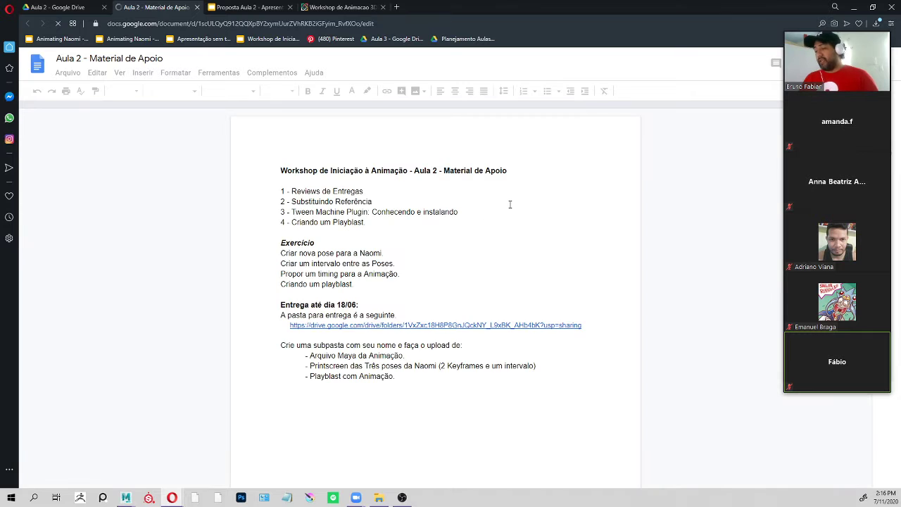
{"action": "left_click_drag", "start_coordinate": [363, 192], "coordinate": [297, 192]}
{"action": "left_click", "coordinate": [384, 202]}
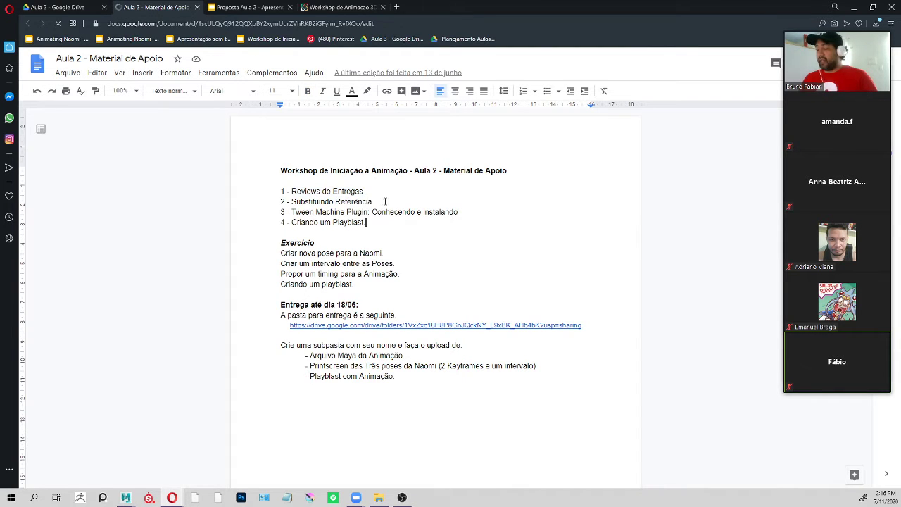
{"action": "left_click_drag", "start_coordinate": [375, 202], "coordinate": [328, 202]}
{"action": "left_click", "coordinate": [368, 191]}
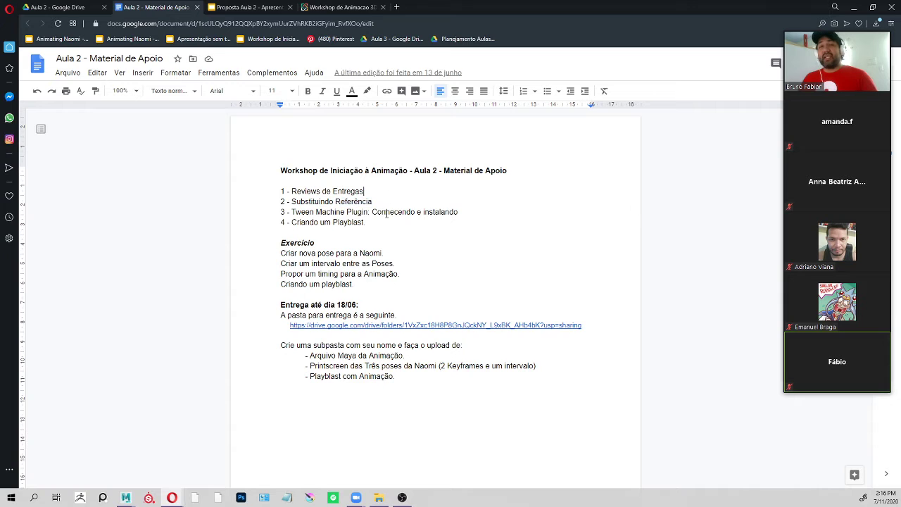
{"action": "left_click_drag", "start_coordinate": [363, 192], "coordinate": [289, 192]}
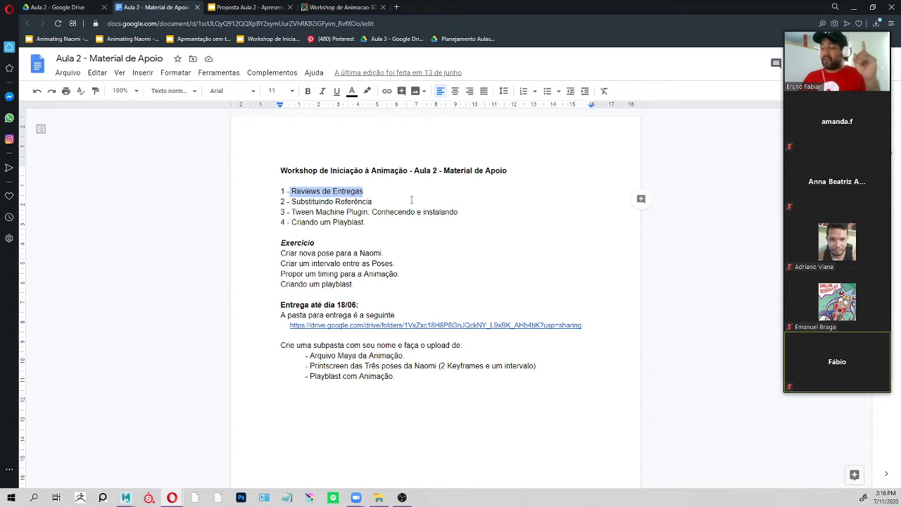
{"action": "left_click", "coordinate": [395, 203]}
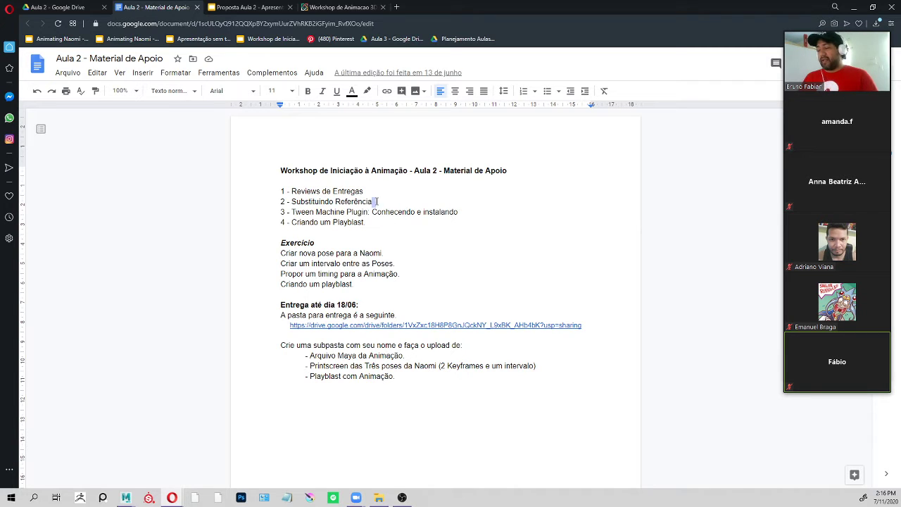
Point out the "Substituindo Referência" topic, then the first two topics together, by selecting their text in the list.
{"action": "left_click_drag", "start_coordinate": [376, 202], "coordinate": [308, 202]}
{"action": "scroll", "coordinate": [320, 225], "scroll_direction": "down", "scroll_amount": 2}
{"action": "scroll", "coordinate": [423, 228], "scroll_direction": "up", "scroll_amount": 2}
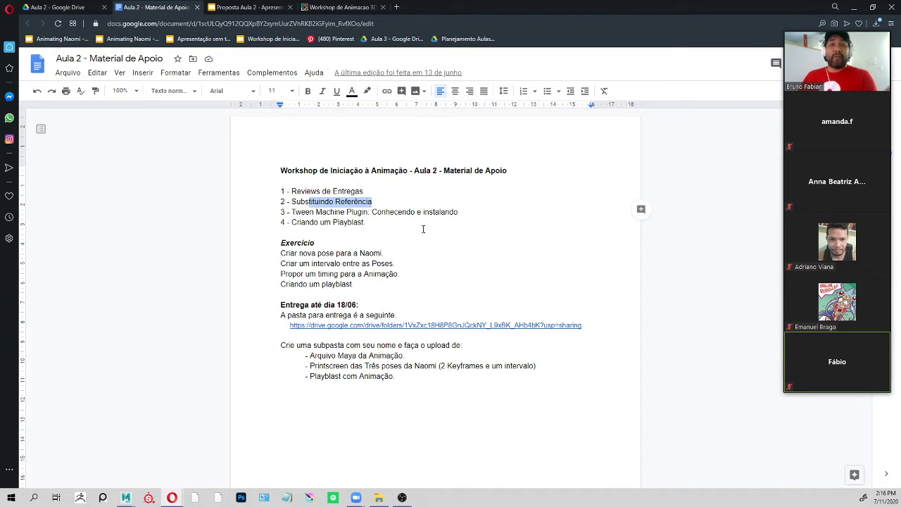
{"action": "left_click", "coordinate": [378, 196]}
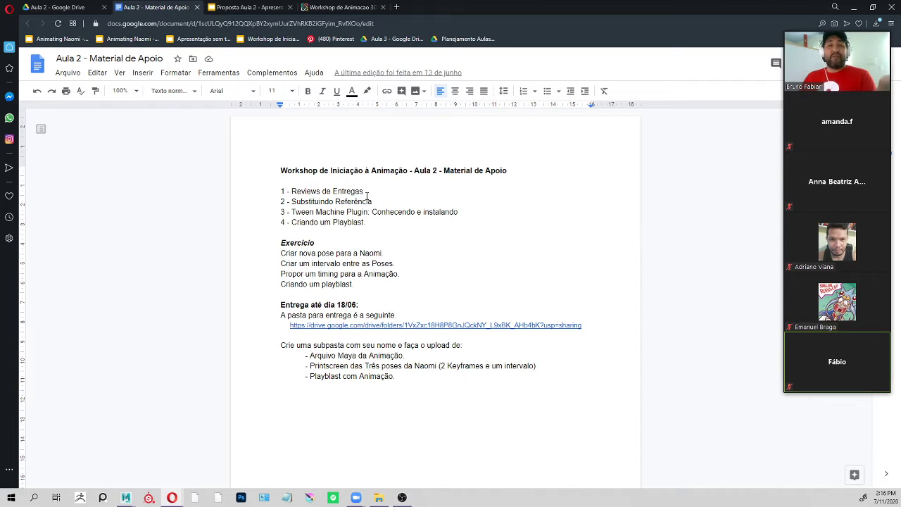
{"action": "left_click_drag", "start_coordinate": [372, 202], "coordinate": [276, 202]}
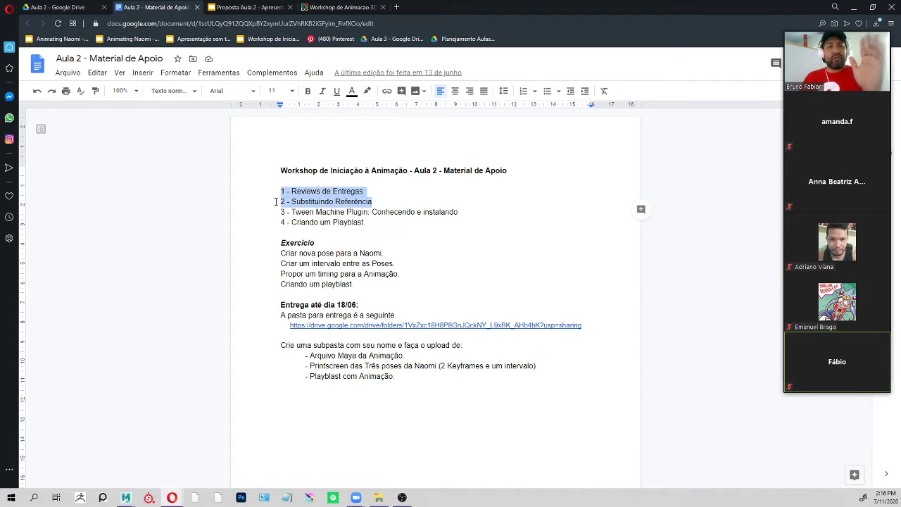
{"action": "left_click", "coordinate": [418, 218]}
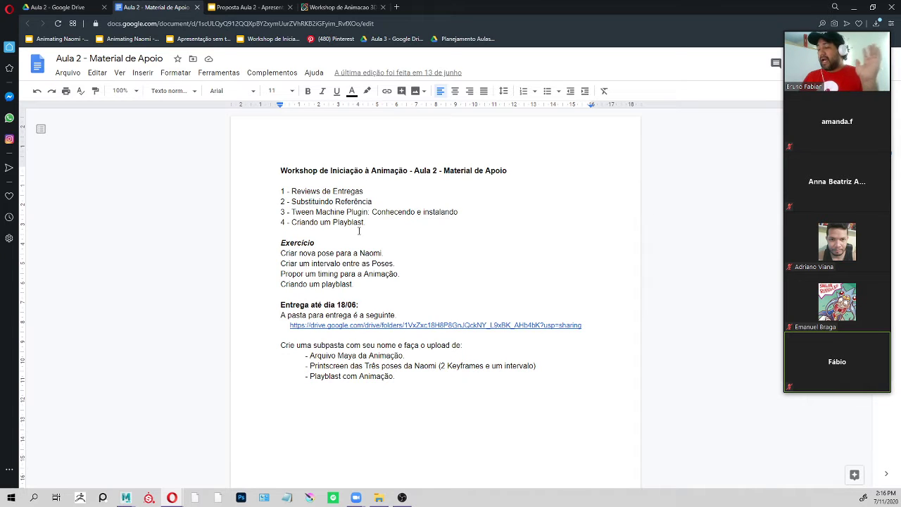
Point out the "Tween Machine Plugin" and "Criando um Playblast" topics by selecting their text in the list.
{"action": "left_click_drag", "start_coordinate": [363, 223], "coordinate": [272, 212]}
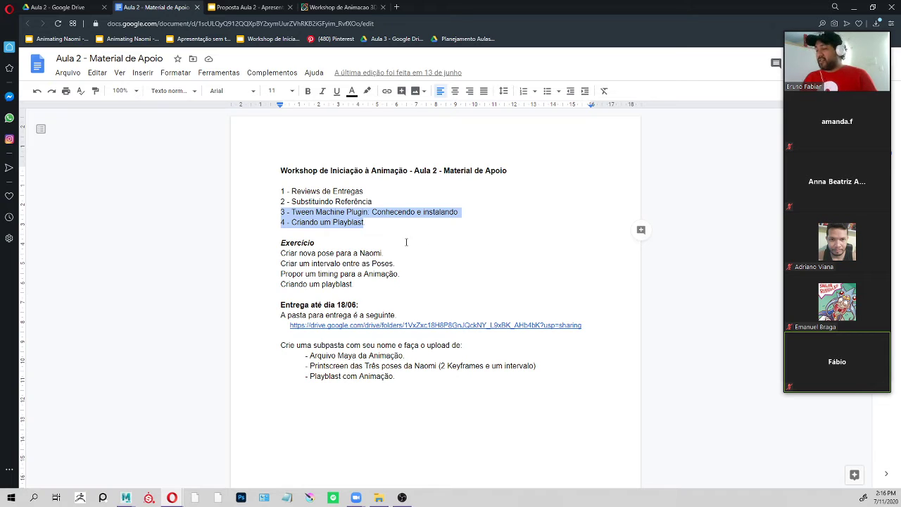
{"action": "left_click_drag", "start_coordinate": [367, 212], "coordinate": [286, 212]}
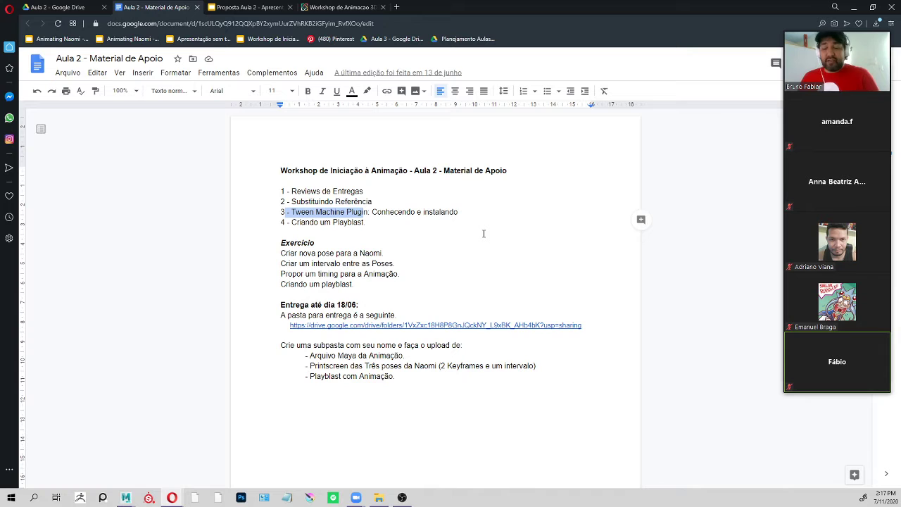
{"action": "left_click", "coordinate": [483, 234]}
{"action": "left_click", "coordinate": [432, 205]}
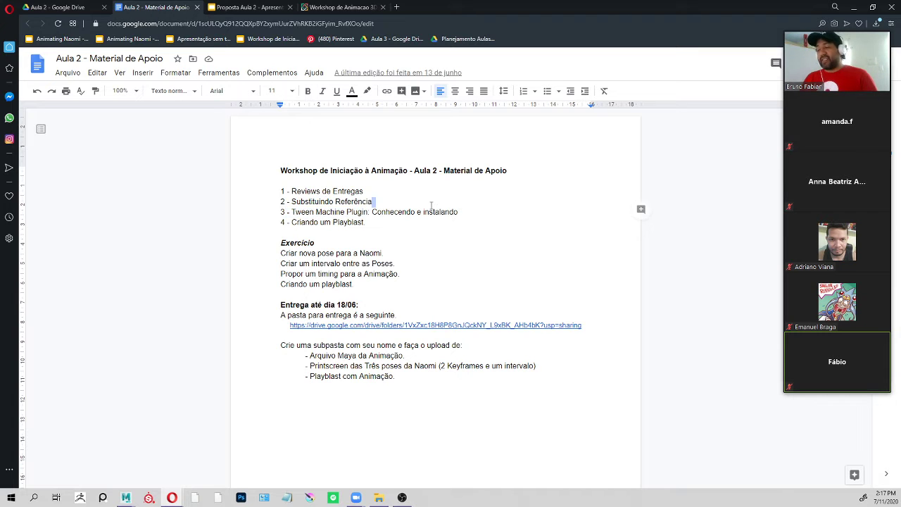
{"action": "left_click_drag", "start_coordinate": [407, 214], "coordinate": [410, 215]}
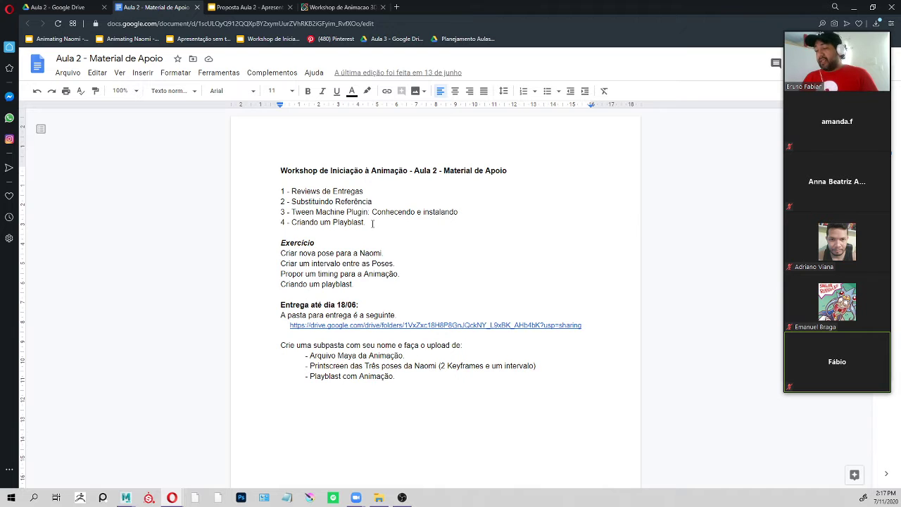
{"action": "left_click_drag", "start_coordinate": [370, 223], "coordinate": [285, 221]}
Go through the "Substituindo Referência" section, including its rig replacement instructions and Reference Editor screenshots.
{"action": "scroll", "coordinate": [432, 260], "scroll_direction": "down", "scroll_amount": 10}
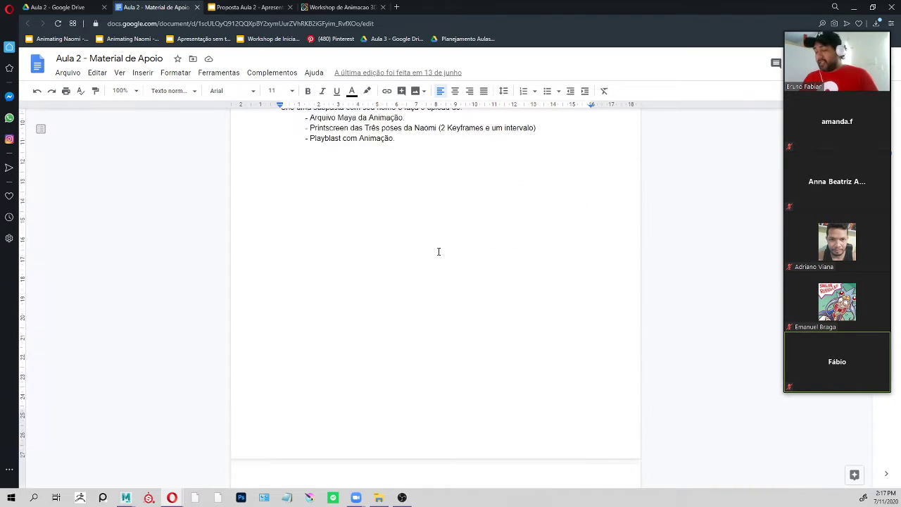
{"action": "scroll", "coordinate": [438, 251], "scroll_direction": "down", "scroll_amount": 12}
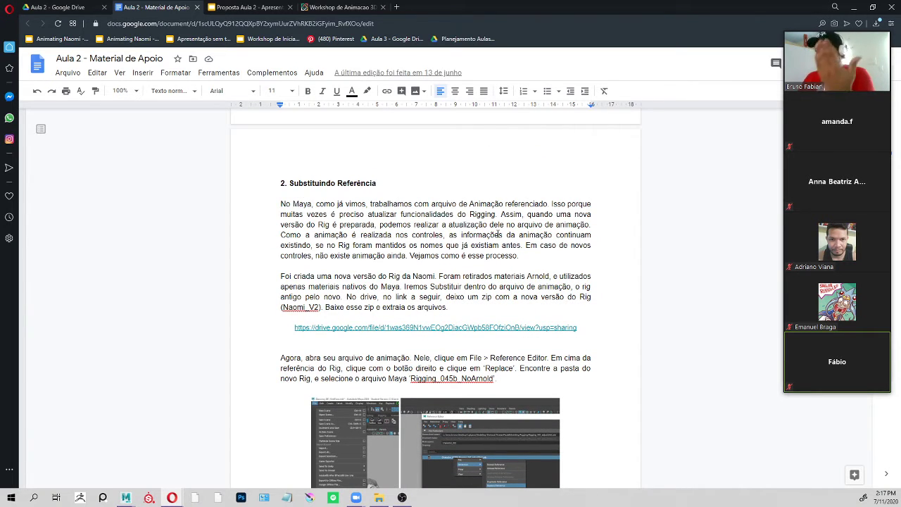
{"action": "scroll", "coordinate": [498, 233], "scroll_direction": "down", "scroll_amount": 5}
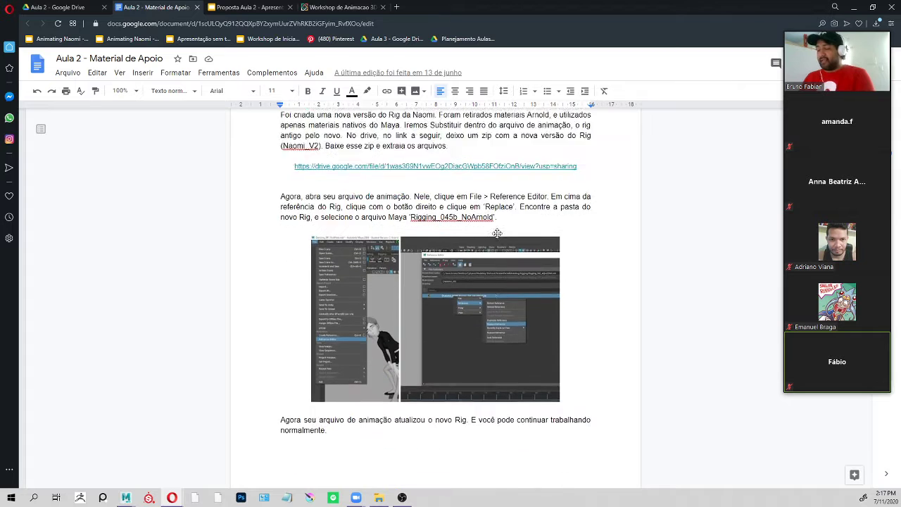
Go through the "Instalando o TweenMachine" section and its ball diagrams of linear movement and acceleration between keyframes A and B.
{"action": "scroll", "coordinate": [495, 235], "scroll_direction": "down", "scroll_amount": 5}
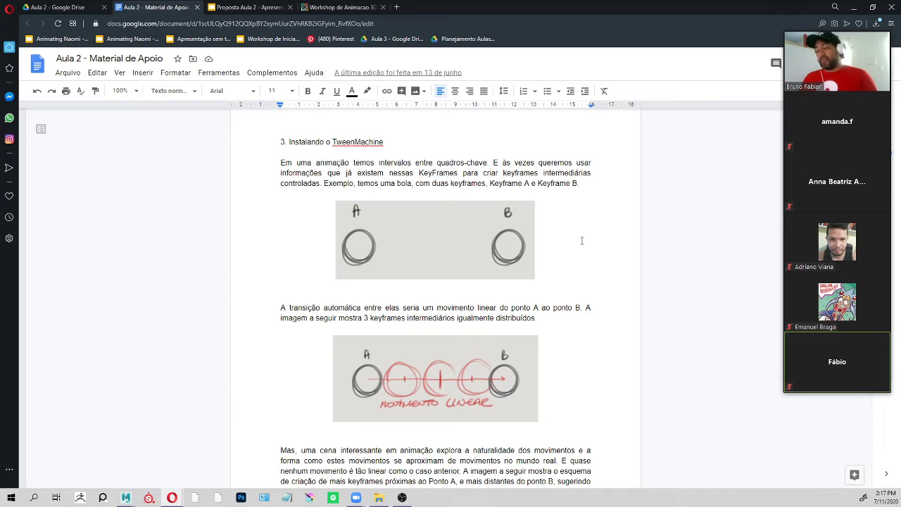
{"action": "scroll", "coordinate": [582, 240], "scroll_direction": "down", "scroll_amount": 1}
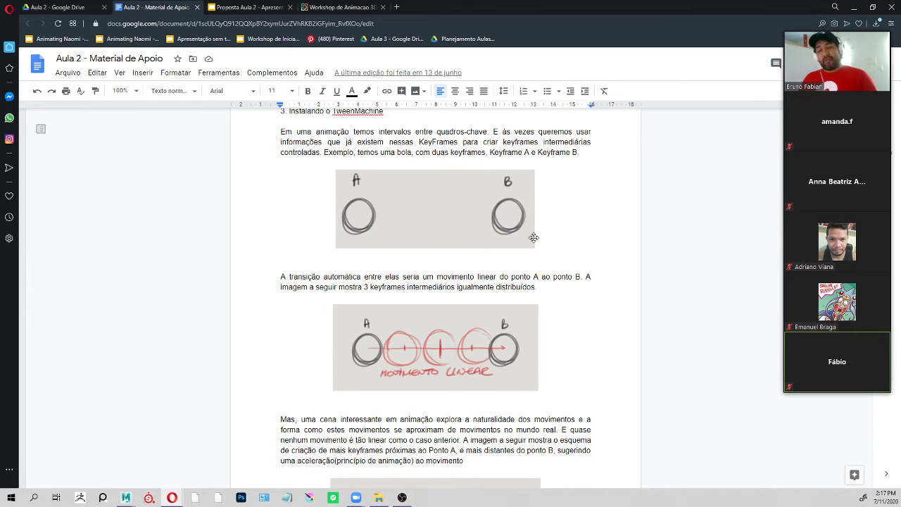
{"action": "scroll", "coordinate": [582, 254], "scroll_direction": "down", "scroll_amount": 2}
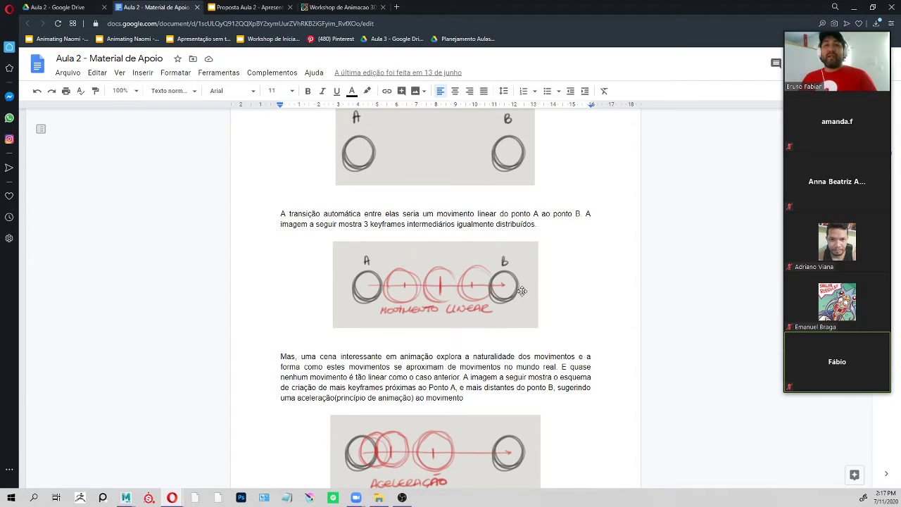
{"action": "scroll", "coordinate": [523, 291], "scroll_direction": "down", "scroll_amount": 1}
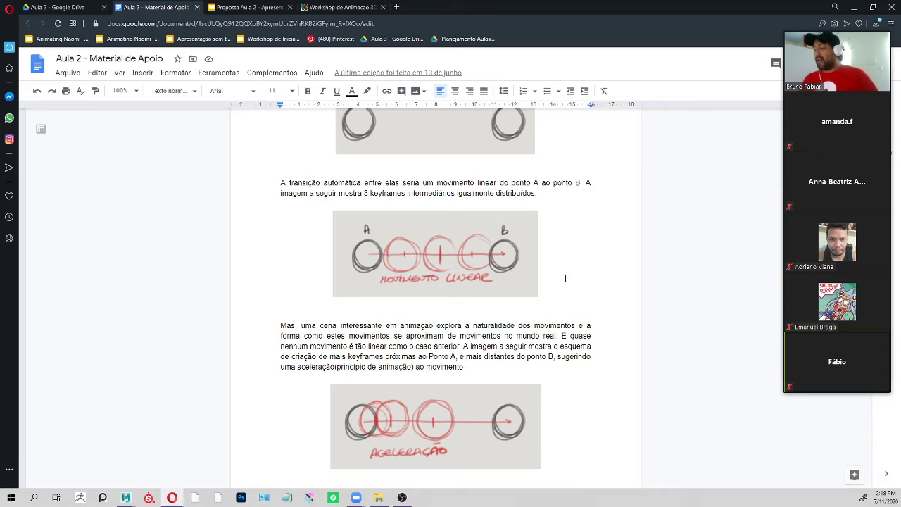
{"action": "scroll", "coordinate": [555, 310], "scroll_direction": "down", "scroll_amount": 5}
Show the TweenMachine installation video link, the download link for its zip file and the description of the tool's slider.
{"action": "scroll", "coordinate": [555, 310], "scroll_direction": "down", "scroll_amount": 1}
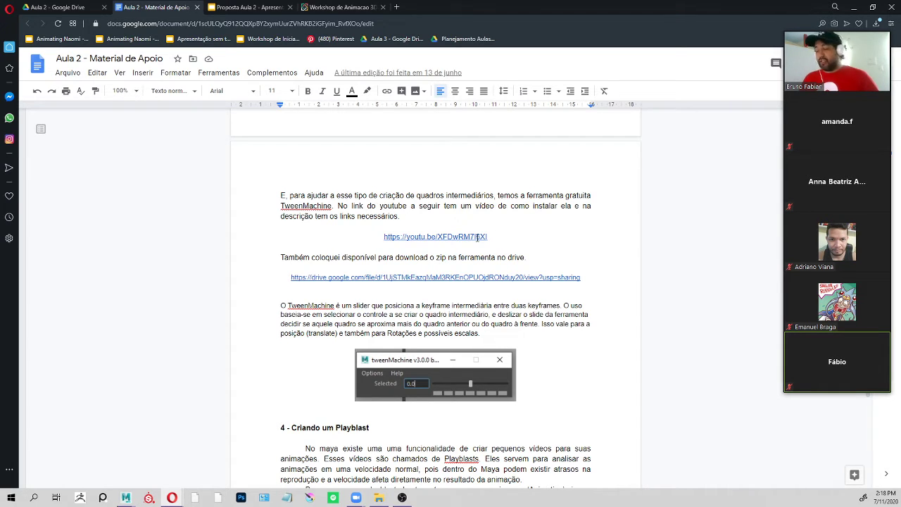
{"action": "left_click", "coordinate": [453, 280]}
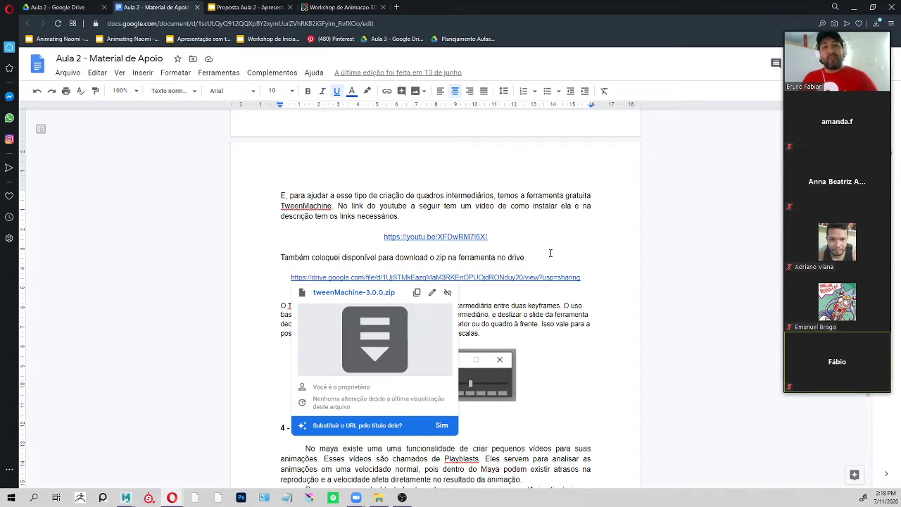
{"action": "left_click", "coordinate": [557, 227]}
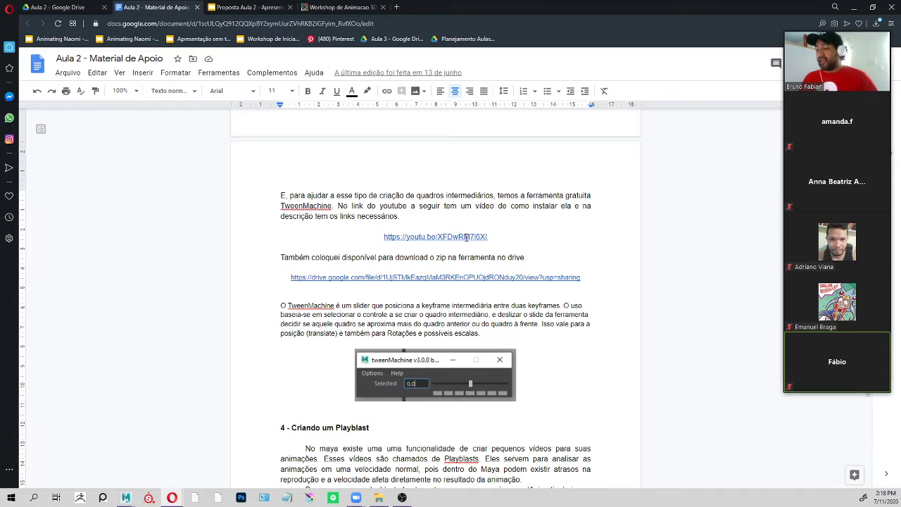
{"action": "left_click", "coordinate": [466, 237]}
{"action": "left_click", "coordinate": [543, 219]}
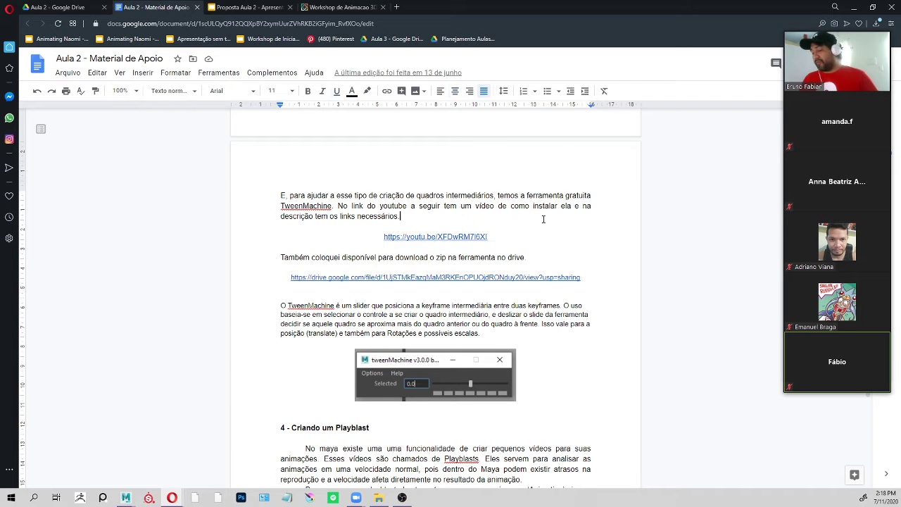
{"action": "scroll", "coordinate": [547, 237], "scroll_direction": "down", "scroll_amount": 2}
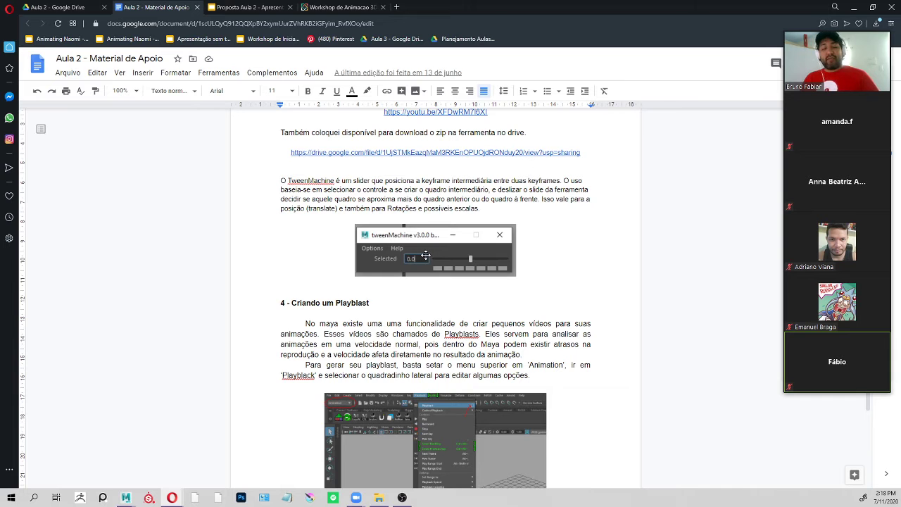
Switch to Maya, open tweenMachine from the custom shelf and move its window beside the character's head in the perspective view.
{"action": "key", "text": "alt+Tab"}
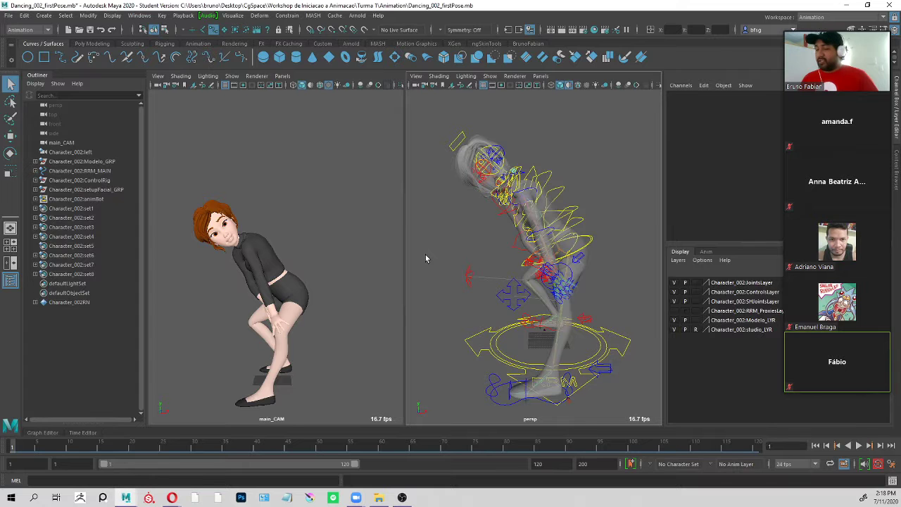
{"action": "left_click", "coordinate": [528, 44]}
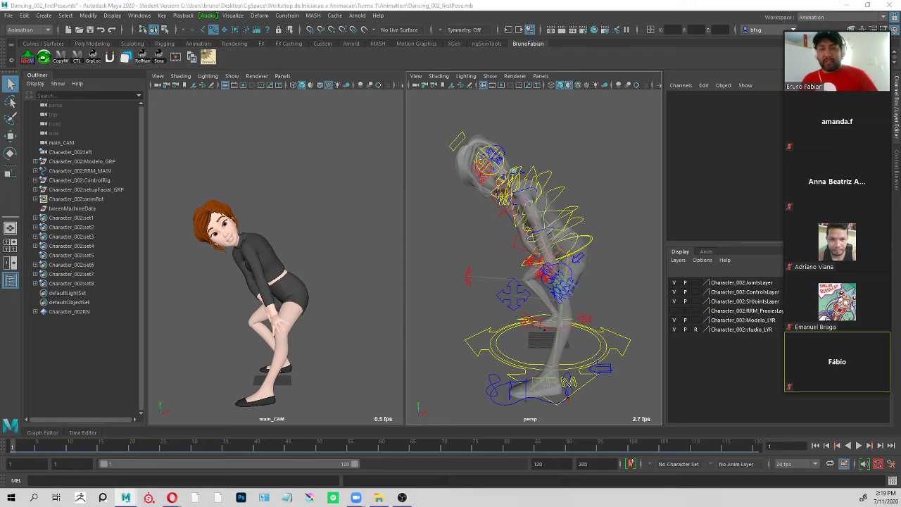
{"action": "left_click_drag", "start_coordinate": [551, 306], "coordinate": [615, 133]}
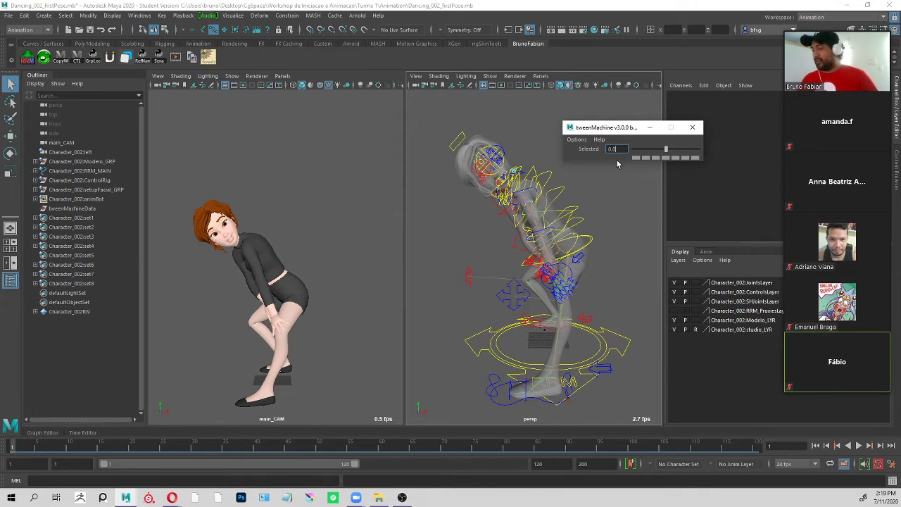
Switch back to the support document in the browser and go through the "Criando um Playblast" section down to the playblast options.
{"action": "key", "text": "alt+Tab"}
{"action": "scroll", "coordinate": [500, 234], "scroll_direction": "down", "scroll_amount": 3}
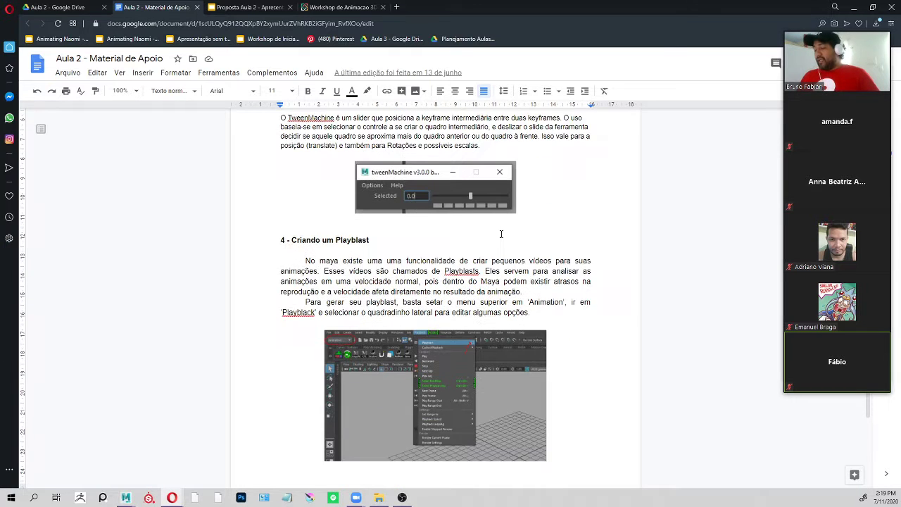
{"action": "scroll", "coordinate": [493, 214], "scroll_direction": "down", "scroll_amount": 10}
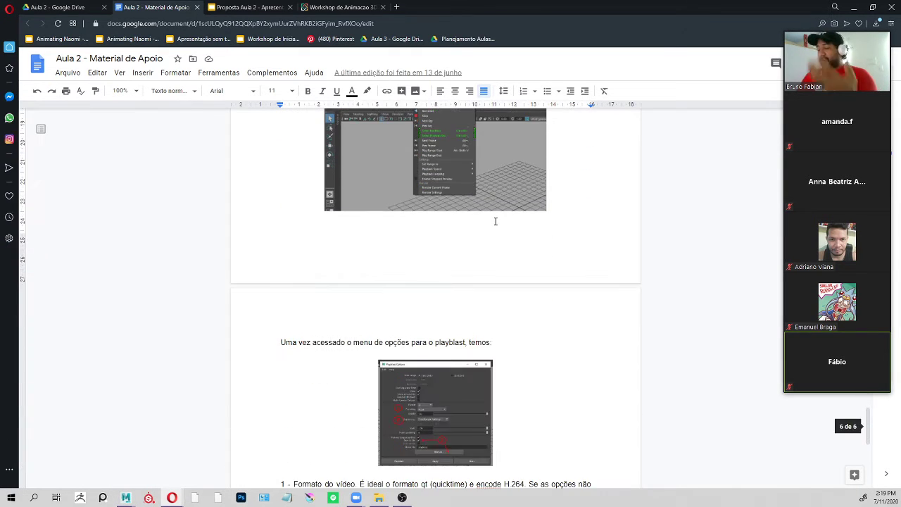
{"action": "scroll", "coordinate": [392, 261], "scroll_direction": "down", "scroll_amount": 5}
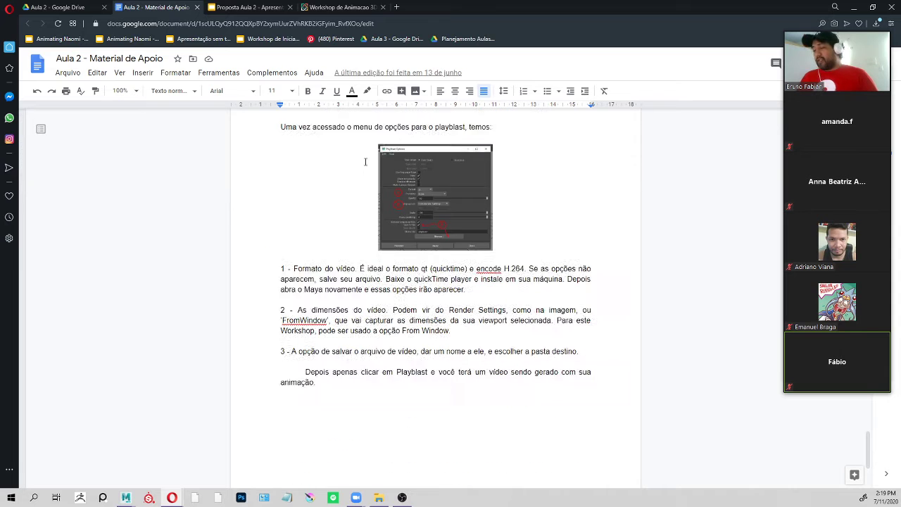
Leave the support document for the Proposta Aula 2 presentation and go through its slides from Reviews de Entregas to the pose, timing and playblast topics.
{"action": "scroll", "coordinate": [215, 211], "scroll_direction": "up", "scroll_amount": 10}
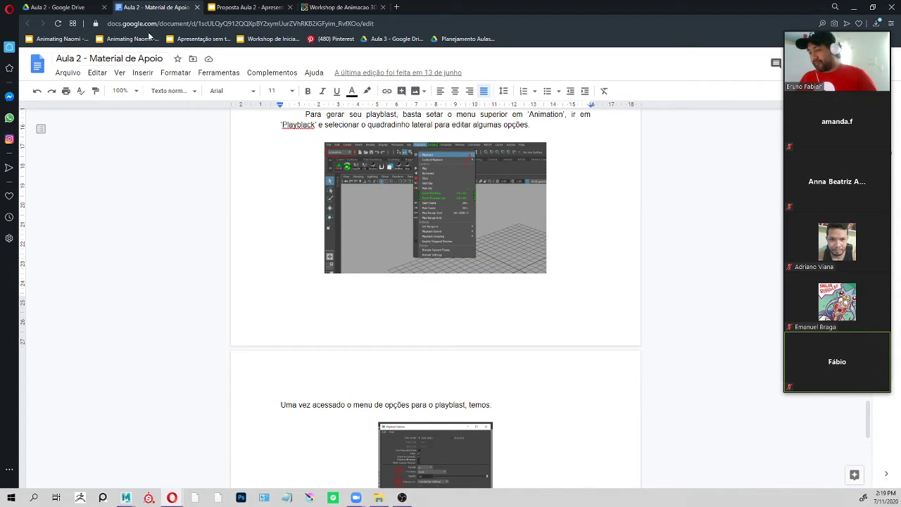
{"action": "scroll", "coordinate": [383, 281], "scroll_direction": "up", "scroll_amount": 1}
{"action": "scroll", "coordinate": [383, 282], "scroll_direction": "up", "scroll_amount": 15}
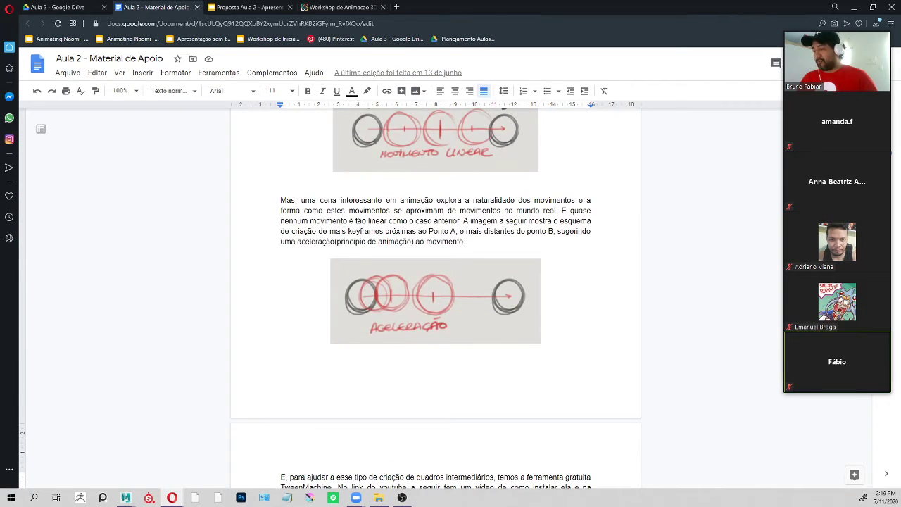
{"action": "left_click", "coordinate": [248, 7]}
{"action": "left_click", "coordinate": [89, 173]}
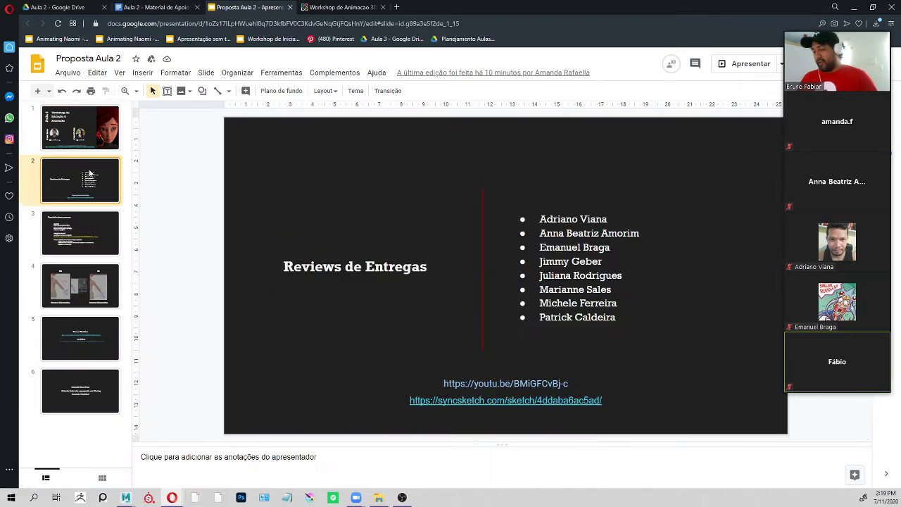
{"action": "left_click", "coordinate": [76, 243]}
{"action": "left_click", "coordinate": [90, 304]}
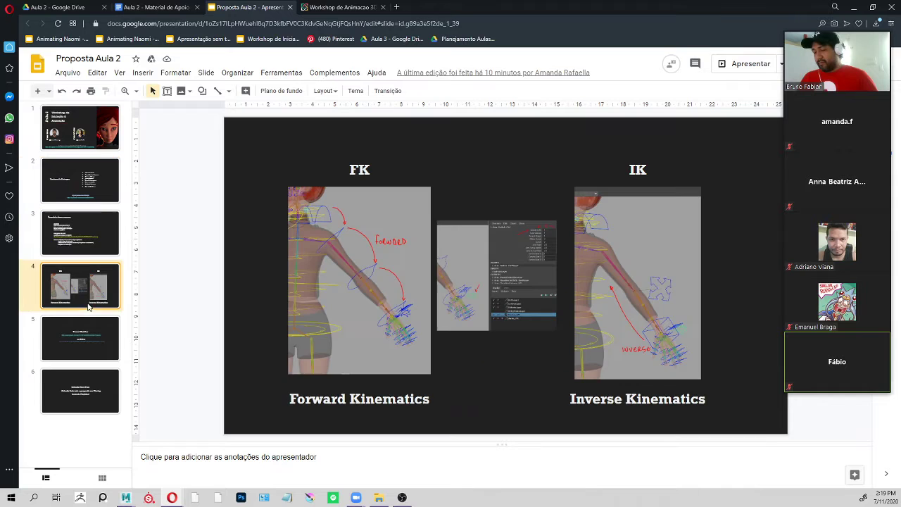
{"action": "left_click", "coordinate": [93, 236]}
{"action": "left_click", "coordinate": [91, 282]}
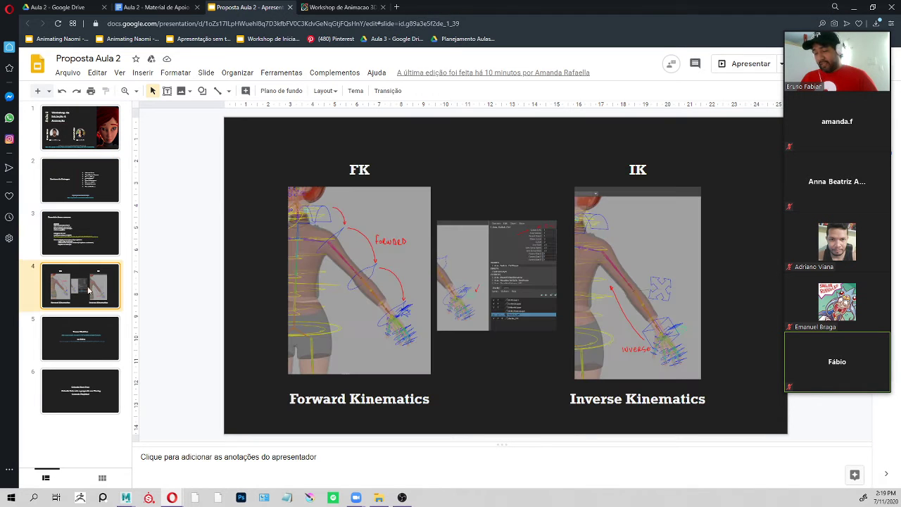
{"action": "left_click", "coordinate": [80, 340]}
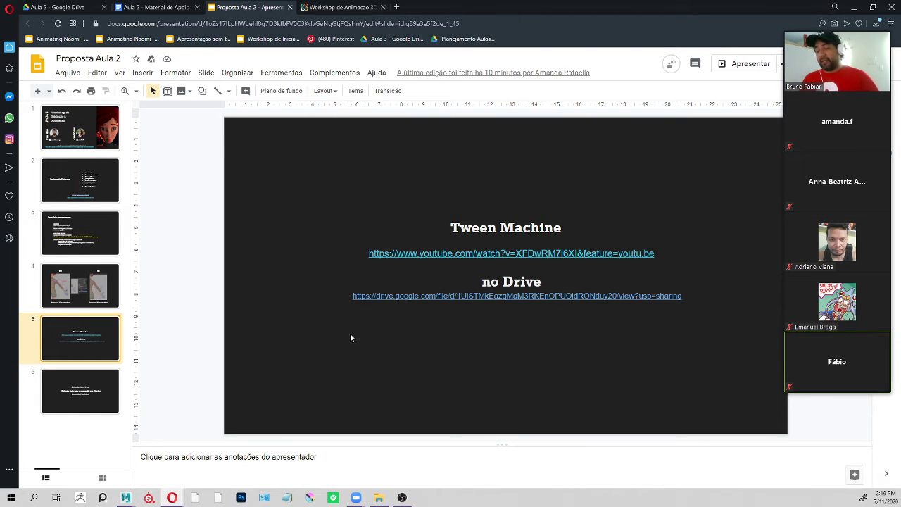
{"action": "left_click", "coordinate": [65, 400]}
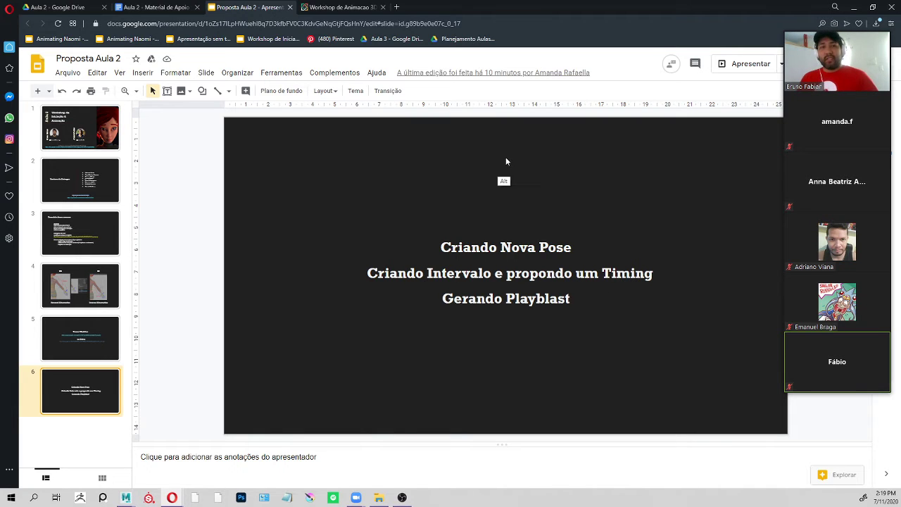
Switch to Maya, move the tweenMachine window over the channel box area and select all the character's controls in the perspective view.
{"action": "key", "text": "alt+Tab"}
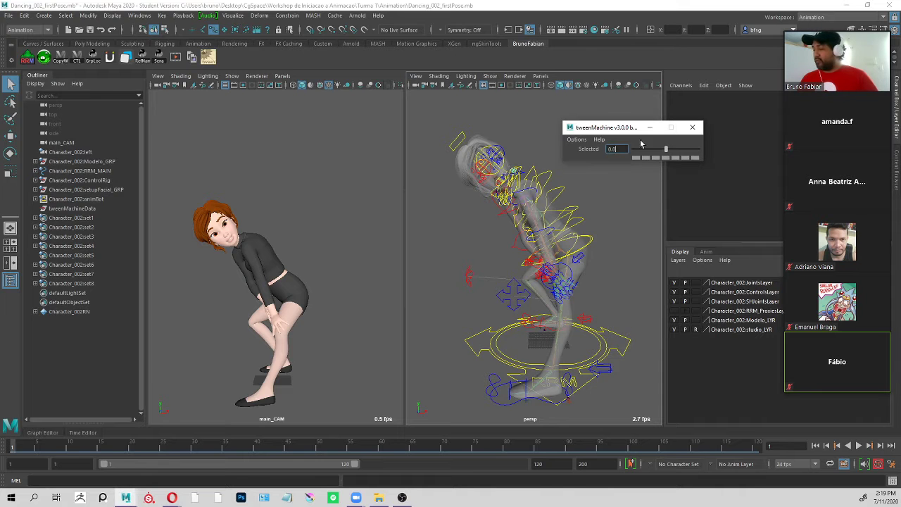
{"action": "left_click_drag", "start_coordinate": [613, 127], "coordinate": [744, 110]}
{"action": "scroll", "coordinate": [608, 233], "scroll_direction": "down", "scroll_amount": 5}
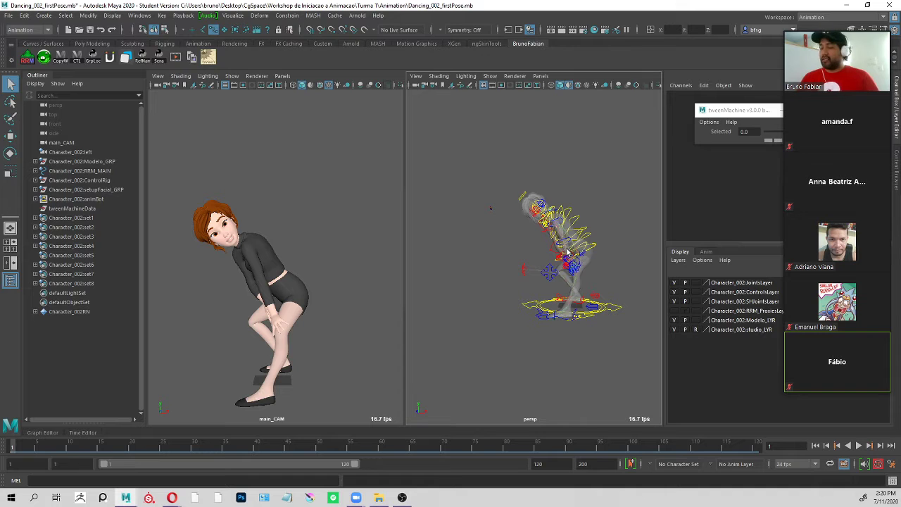
{"action": "middle_click_drag", "start_coordinate": [605, 177], "coordinate": [583, 183], "text": "alt"}
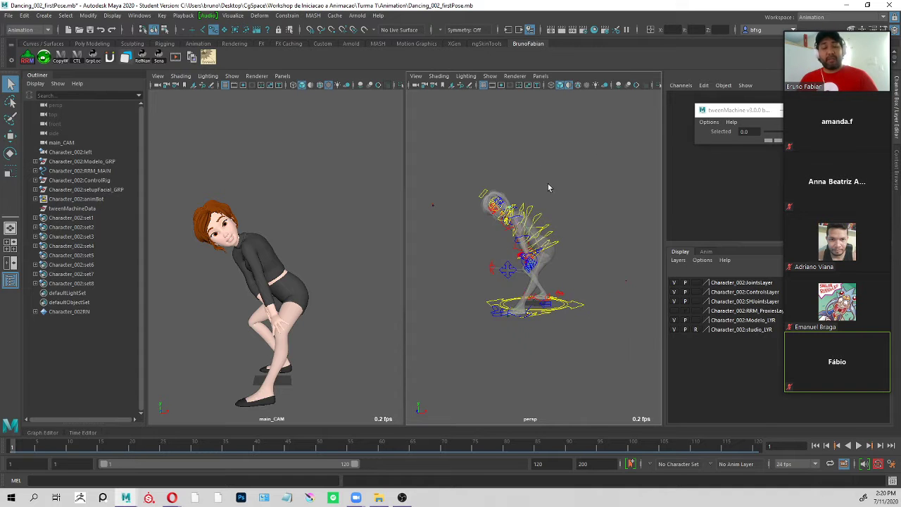
{"action": "left_click_drag", "start_coordinate": [549, 187], "coordinate": [579, 209], "text": "alt"}
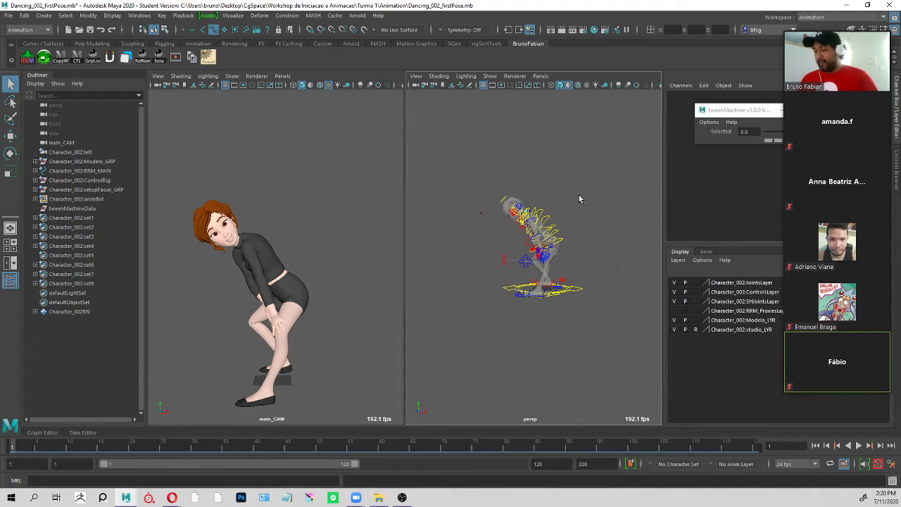
{"action": "left_click_drag", "start_coordinate": [627, 130], "coordinate": [421, 393]}
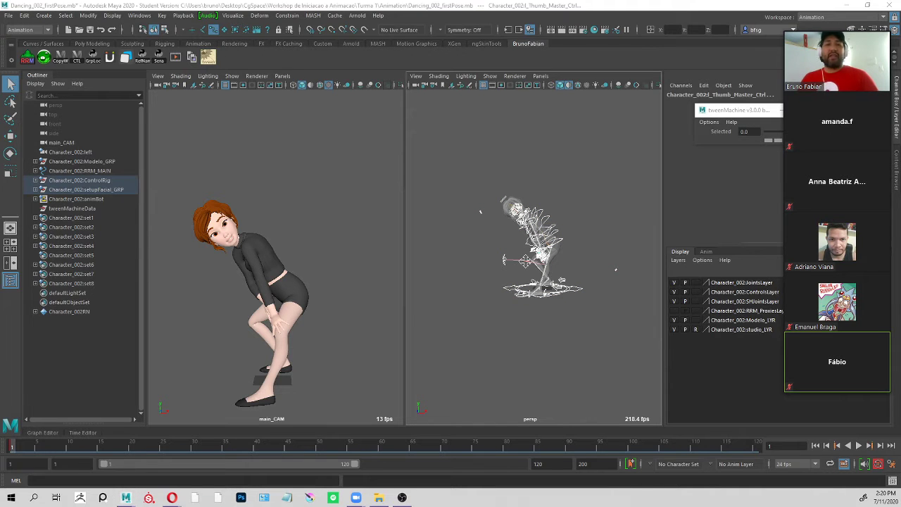
Switch to File Explorer and open the Reference folder inside CgSpace's Workshop de Iniciacao a Animacao folder.
{"action": "key", "text": "alt+Tab"}
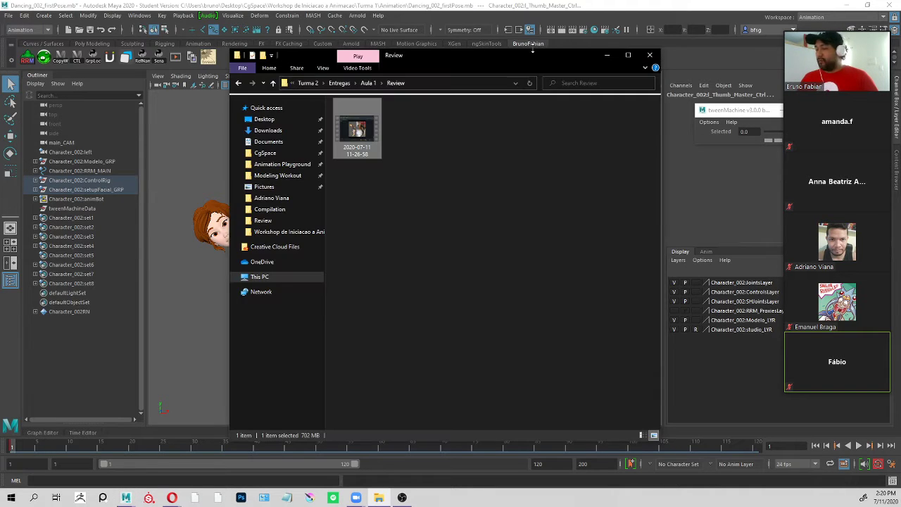
{"action": "left_click", "coordinate": [285, 165]}
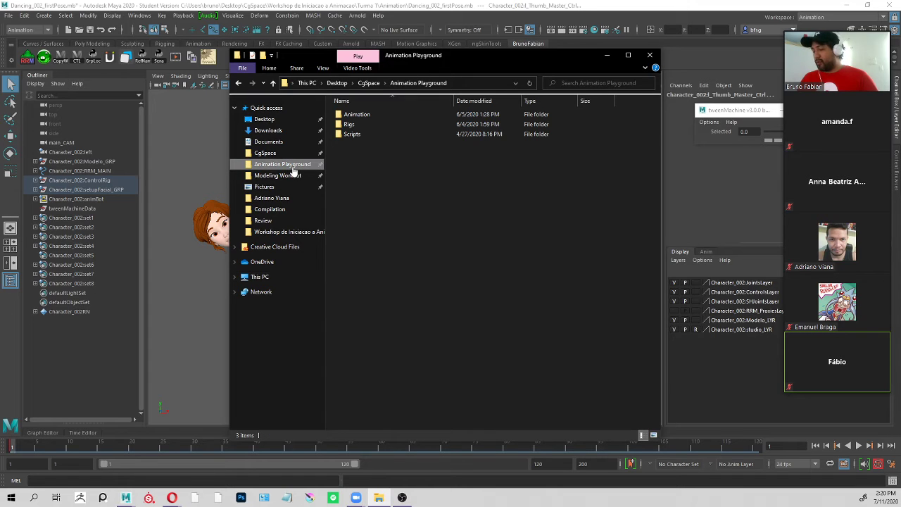
{"action": "double_click", "coordinate": [383, 113]}
{"action": "left_click", "coordinate": [390, 83]}
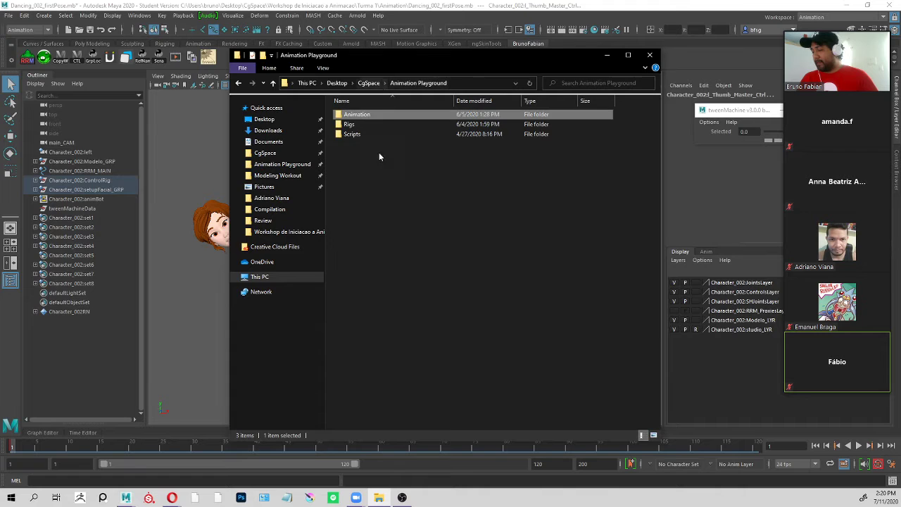
{"action": "left_click", "coordinate": [369, 83]}
{"action": "double_click", "coordinate": [366, 212]}
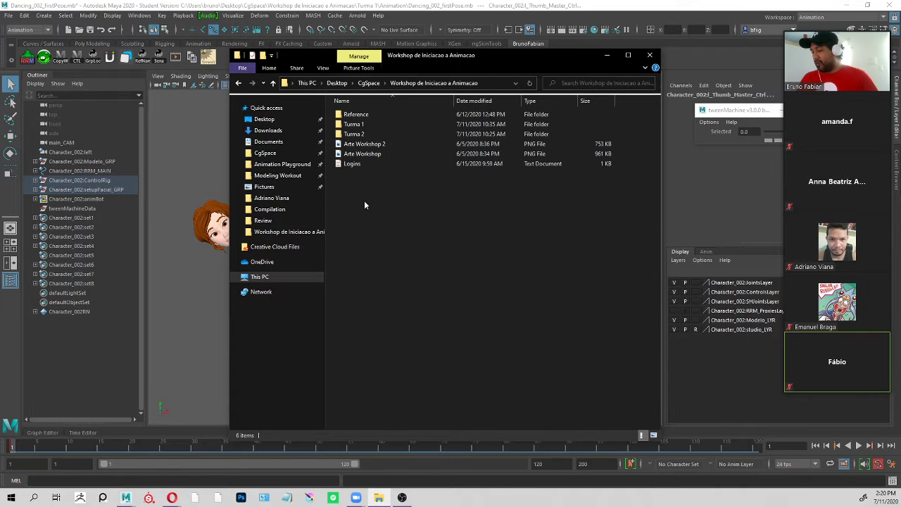
{"action": "left_click", "coordinate": [368, 114]}
{"action": "double_click", "coordinate": [368, 114]}
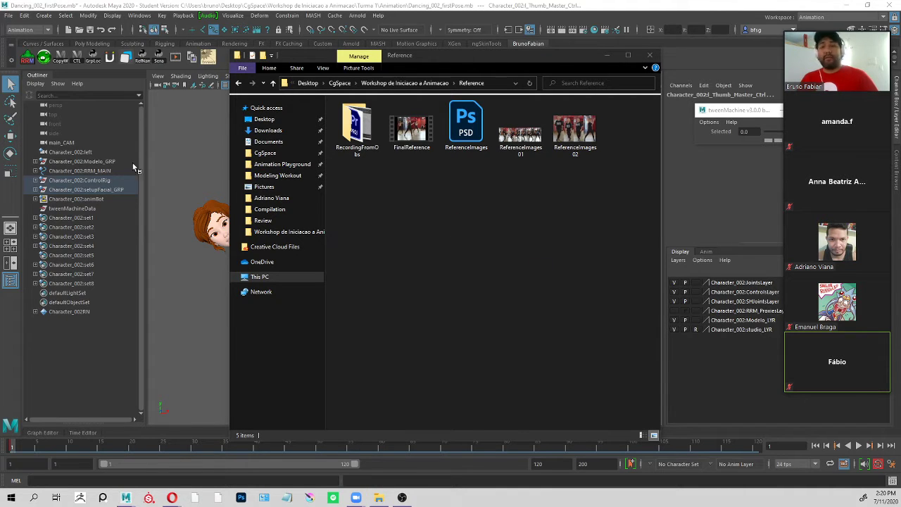
Load ReferenceImages 01 into PureRef after dismissing its update notice, close the folder window and place the board between Maya's two viewports.
{"action": "right_click_drag", "start_coordinate": [767, 0], "coordinate": [722, 178]}
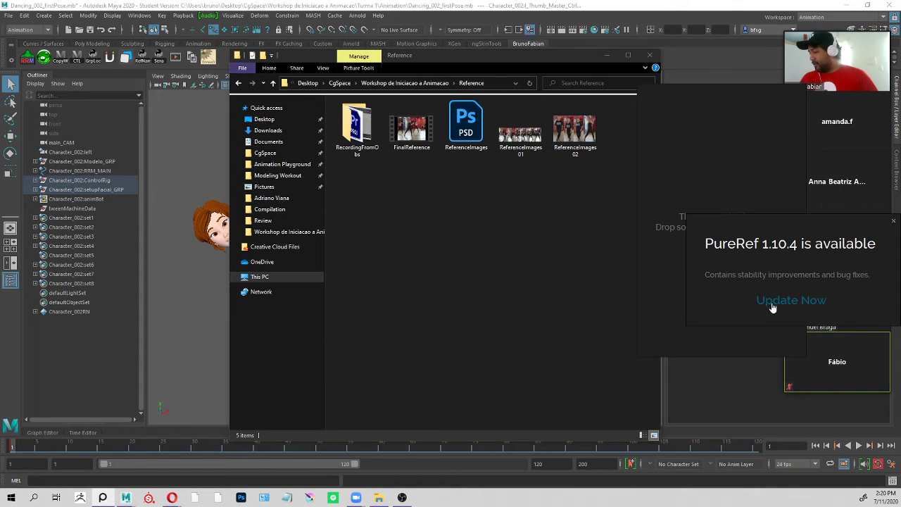
{"action": "left_click", "coordinate": [894, 224]}
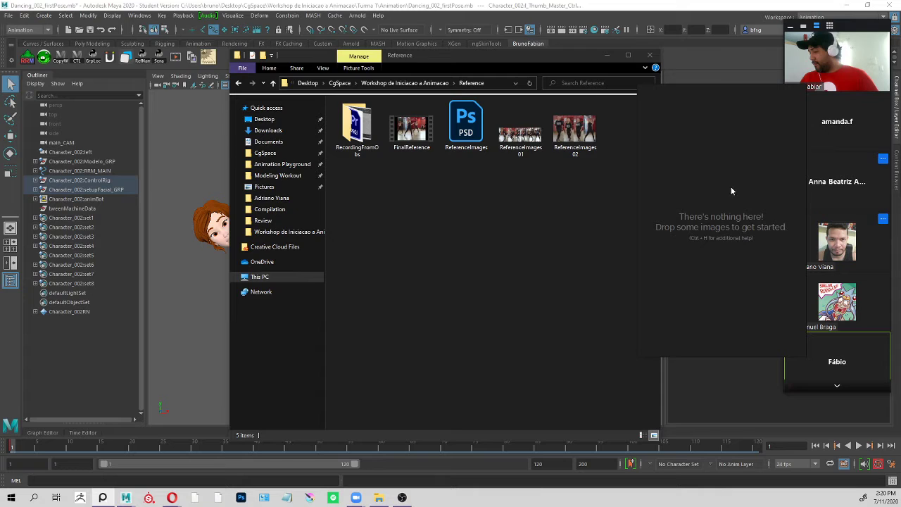
{"action": "left_click", "coordinate": [520, 130]}
{"action": "left_click_drag", "start_coordinate": [706, 194], "coordinate": [722, 175]}
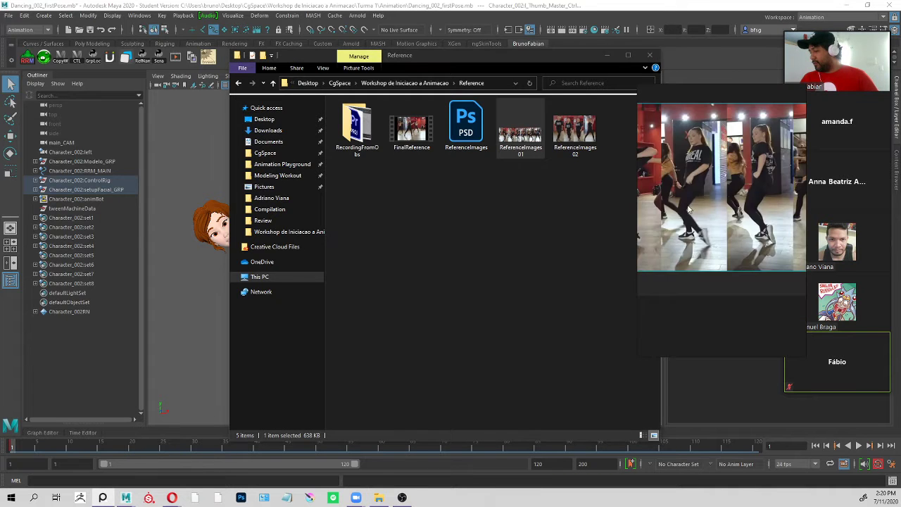
{"action": "scroll", "coordinate": [742, 221], "scroll_direction": "up", "scroll_amount": 3}
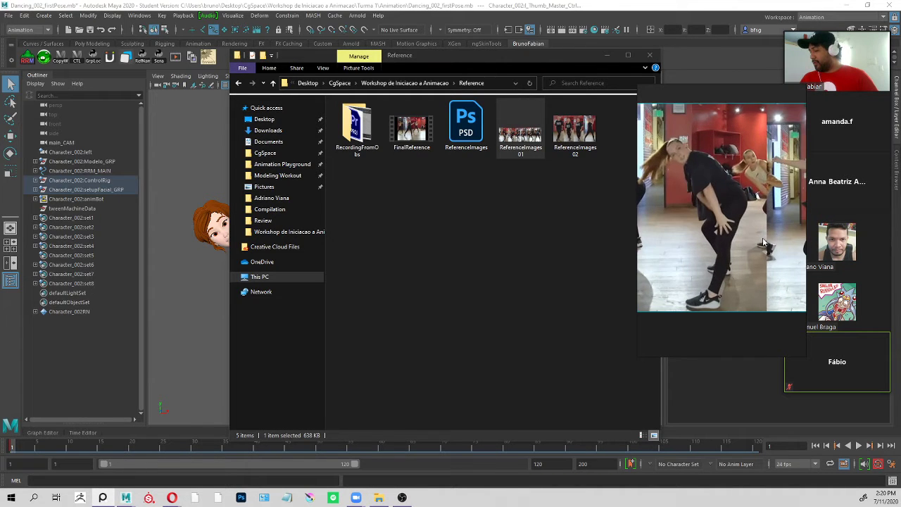
{"action": "left_click", "coordinate": [649, 55]}
{"action": "left_click_drag", "start_coordinate": [680, 147], "coordinate": [397, 195]}
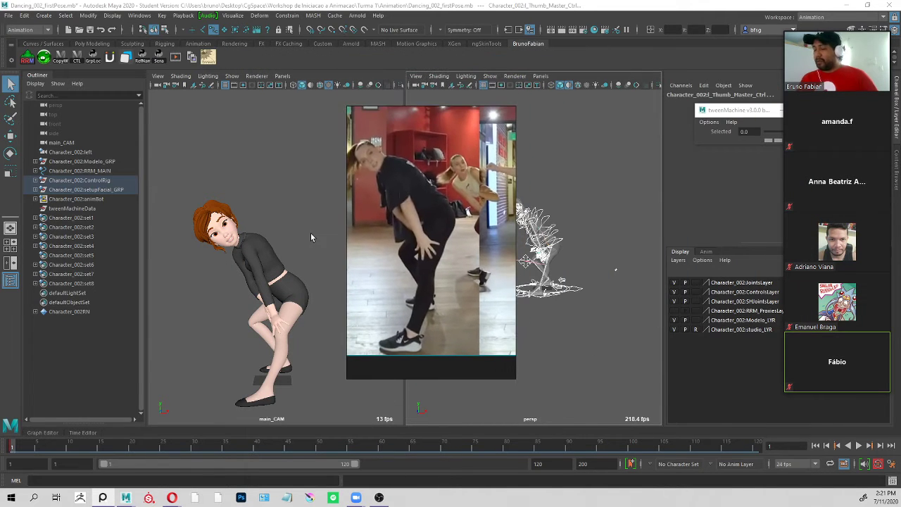
Try a small rotation of the character's ROOT_Ctrl in the perspective view, undo it and clear the selection.
{"action": "left_click", "coordinate": [587, 192]}
{"action": "scroll", "coordinate": [593, 221], "scroll_direction": "up", "scroll_amount": 3}
{"action": "mouse_move", "coordinate": [594, 222]}
{"action": "left_mouse_down", "text": "alt"}
{"action": "mouse_move", "coordinate": [580, 232]}
{"action": "mouse_move", "coordinate": [582, 219]}
{"action": "left_mouse_up", "text": "alt"}
{"action": "left_click", "coordinate": [580, 240]}
{"action": "key", "text": "e"}
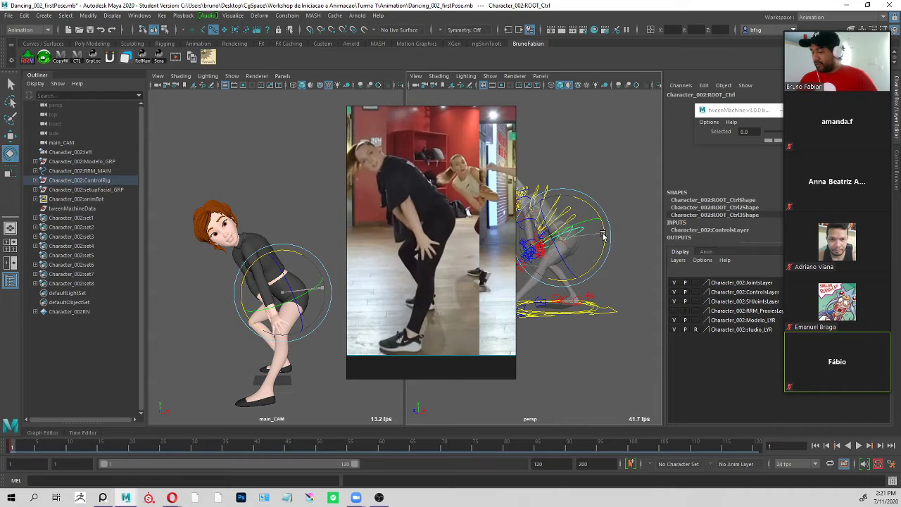
{"action": "mouse_move", "coordinate": [603, 240]}
{"action": "left_mouse_down"}
{"action": "mouse_move", "coordinate": [600, 225]}
{"action": "mouse_move", "coordinate": [606, 230]}
{"action": "left_mouse_up"}
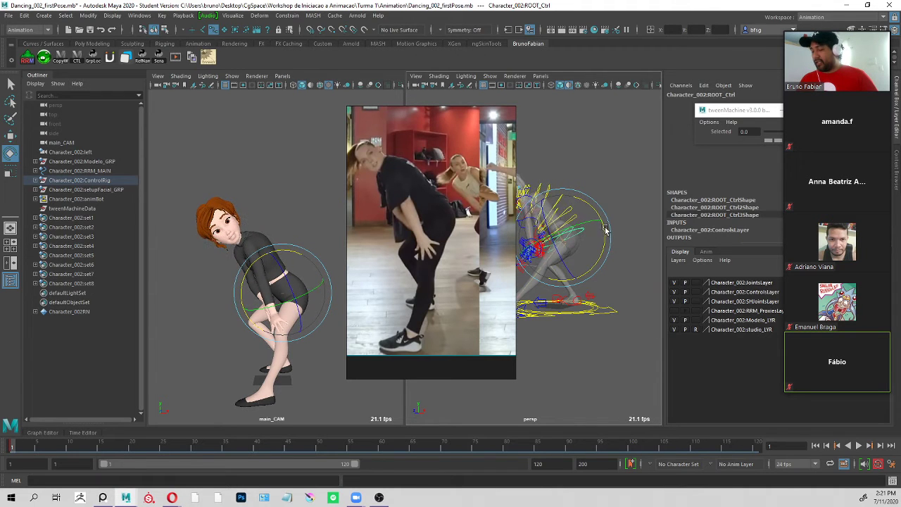
{"action": "left_click", "coordinate": [626, 182]}
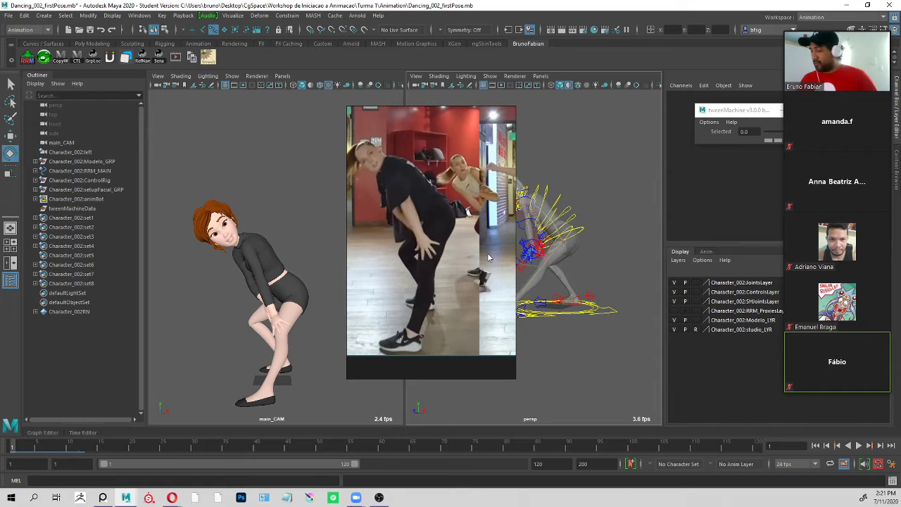
Show the dance poses side by side in PureRef, frame the board on the second pose and place it beside the perspective view.
{"action": "left_click_drag", "start_coordinate": [440, 243], "coordinate": [102, 220]}
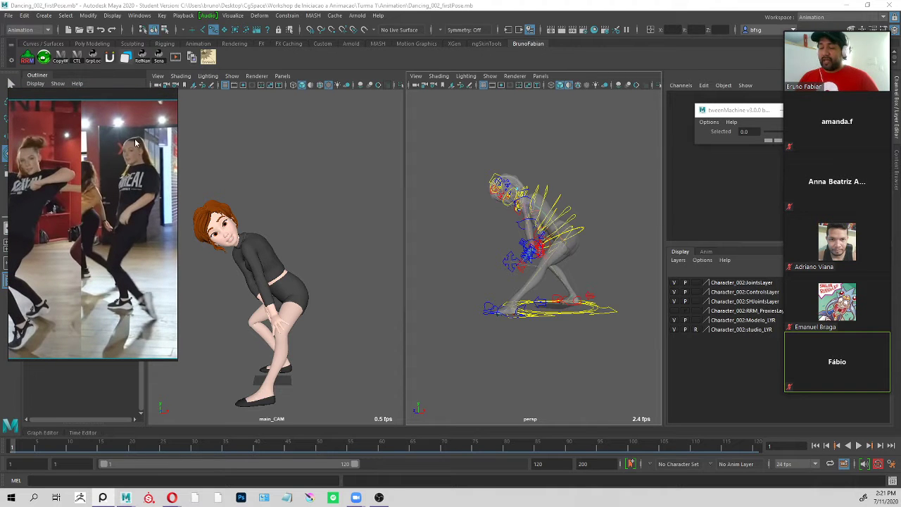
{"action": "left_click_drag", "start_coordinate": [176, 233], "coordinate": [395, 233]}
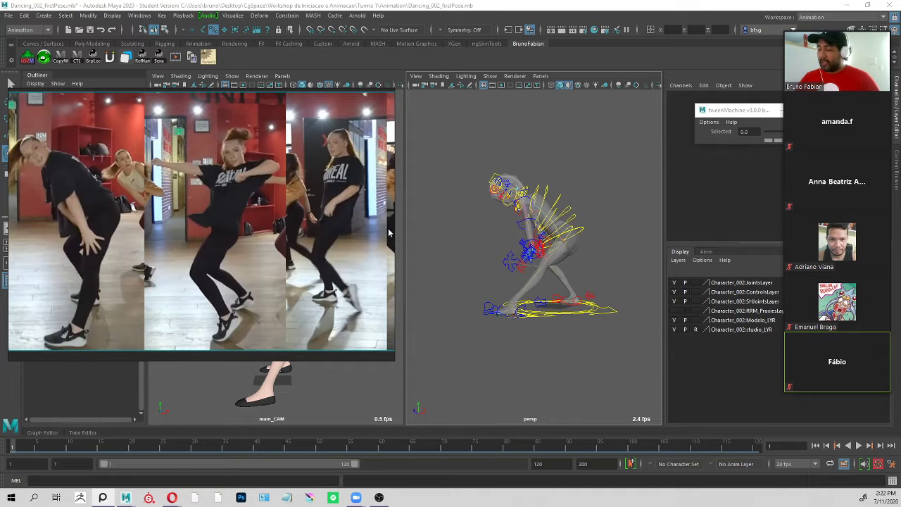
{"action": "left_click_drag", "start_coordinate": [391, 234], "coordinate": [198, 250]}
{"action": "middle_click_drag", "start_coordinate": [148, 297], "coordinate": [30, 299]}
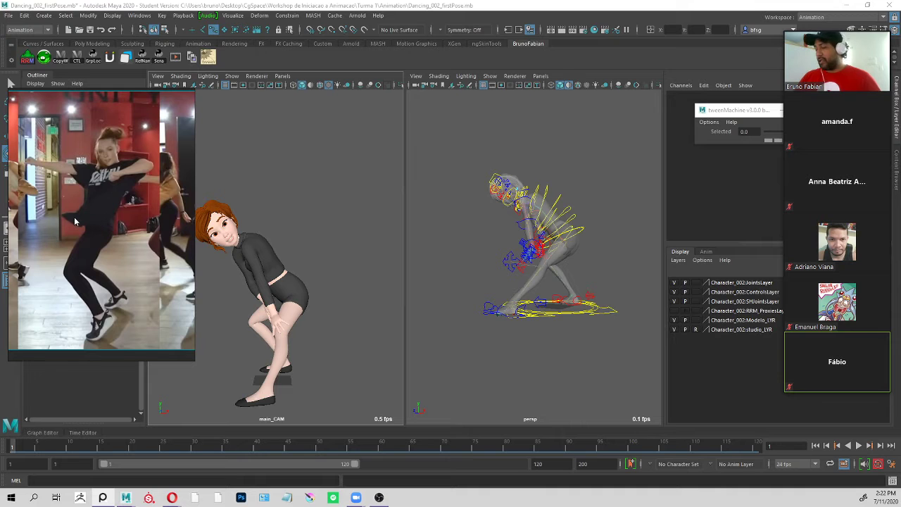
{"action": "left_click_drag", "start_coordinate": [99, 197], "coordinate": [751, 171]}
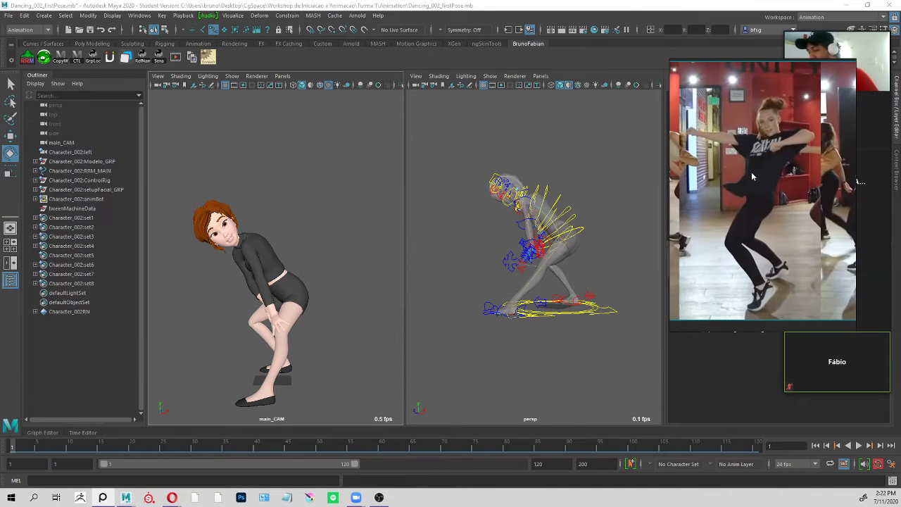
Select all the character's controls in the perspective view and set a keyframe on them at frame 1.
{"action": "left_click_drag", "start_coordinate": [597, 188], "coordinate": [598, 247], "text": "alt"}
{"action": "scroll", "coordinate": [601, 225], "scroll_direction": "up", "scroll_amount": 3}
{"action": "left_click", "coordinate": [586, 237]}
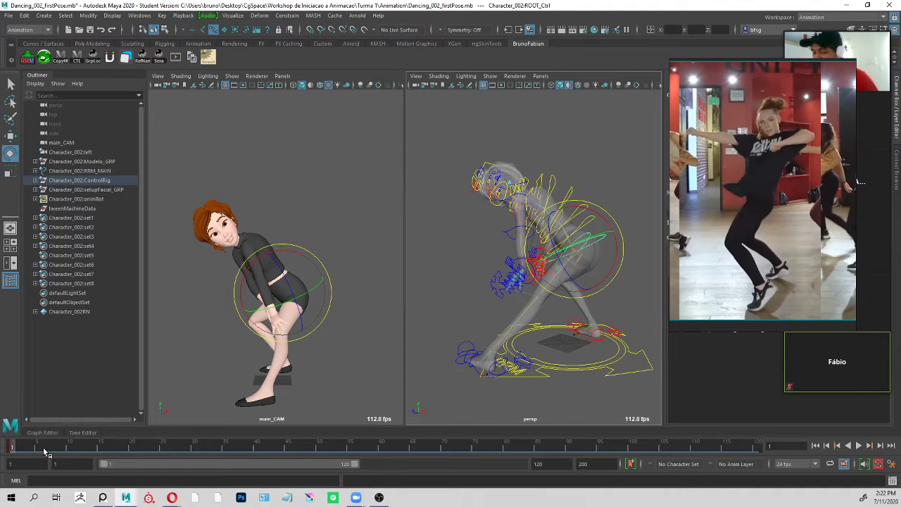
{"action": "left_click", "coordinate": [603, 161]}
{"action": "scroll", "coordinate": [575, 145], "scroll_direction": "down", "scroll_amount": 3}
{"action": "left_click_drag", "start_coordinate": [457, 134], "coordinate": [618, 381]}
{"action": "left_click_drag", "start_coordinate": [474, 260], "coordinate": [483, 269], "text": "alt"}
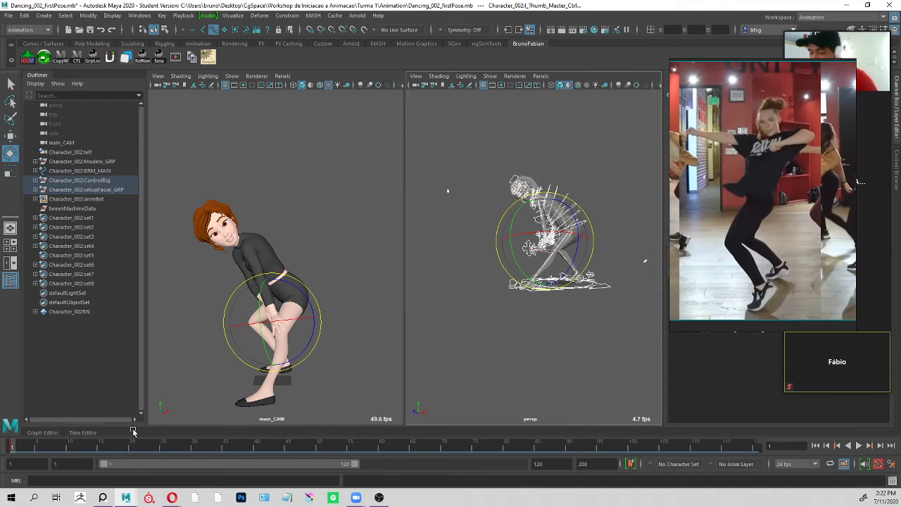
{"action": "key", "text": "s"}
Start and stop playback, leaving the timeline at frame 35, and reselect all the character's controls in the perspective view.
{"action": "key", "text": "alt+v"}
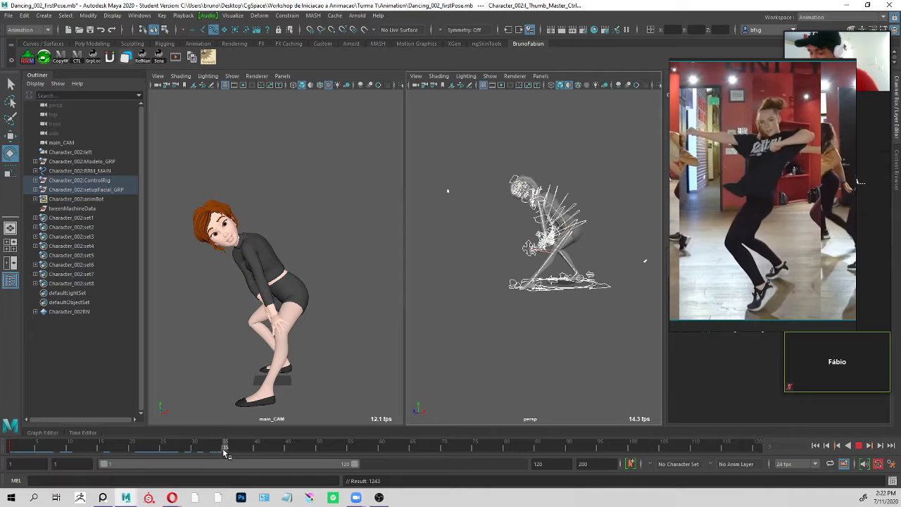
{"action": "key", "text": "alt+v"}
{"action": "left_click_drag", "start_coordinate": [555, 296], "coordinate": [589, 189], "text": "alt"}
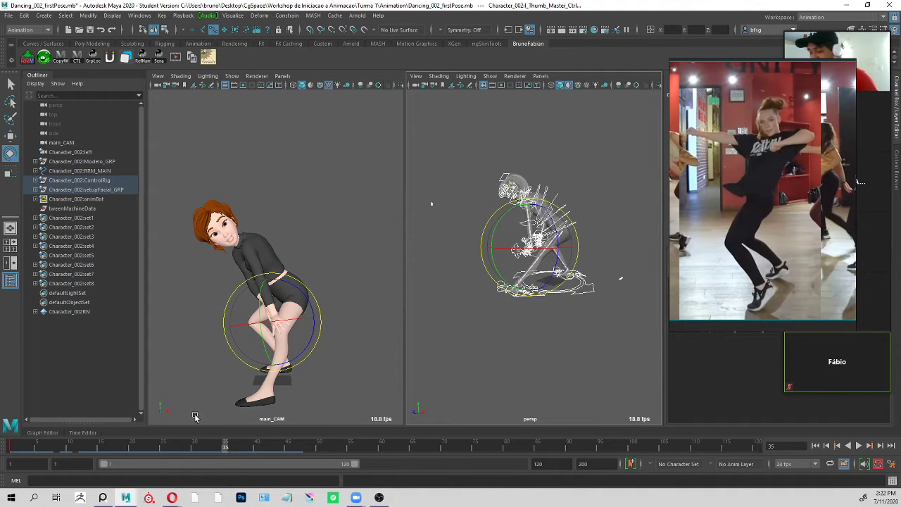
{"action": "left_click", "coordinate": [595, 157]}
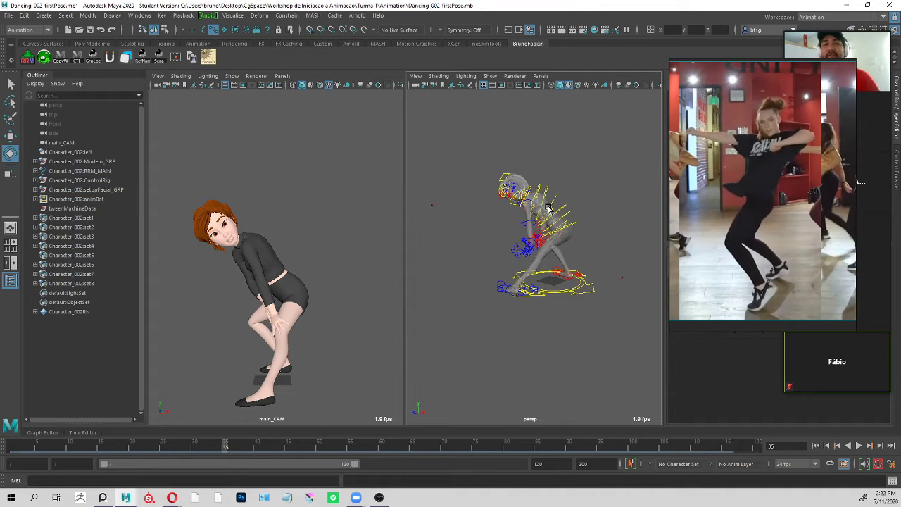
{"action": "left_click_drag", "start_coordinate": [635, 134], "coordinate": [426, 362]}
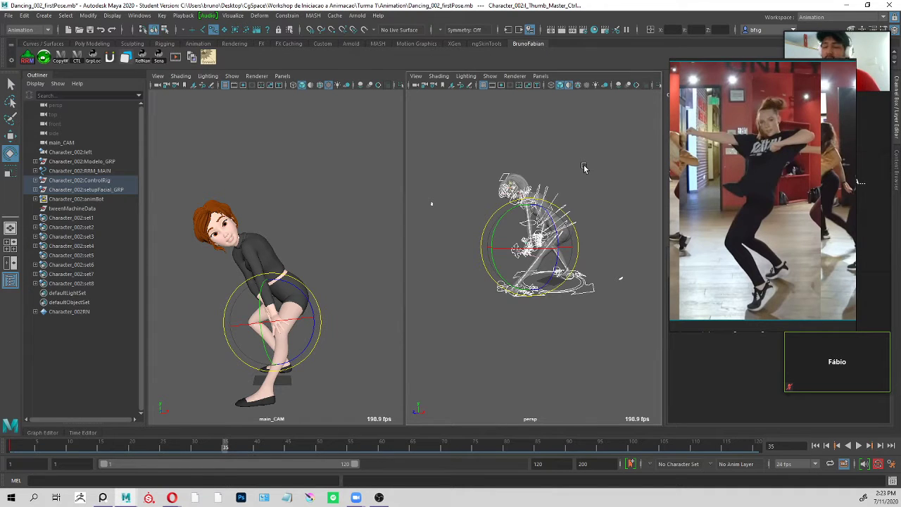
Reselect all the character's controls in the perspective view and set a keyframe on them at frame 15.
{"action": "left_click_drag", "start_coordinate": [619, 173], "coordinate": [605, 174], "text": "alt"}
{"action": "right_click_drag", "start_coordinate": [605, 173], "coordinate": [573, 181], "text": "alt"}
{"action": "middle_click_drag", "start_coordinate": [573, 181], "coordinate": [602, 162], "text": "alt"}
{"action": "left_click", "coordinate": [624, 162]}
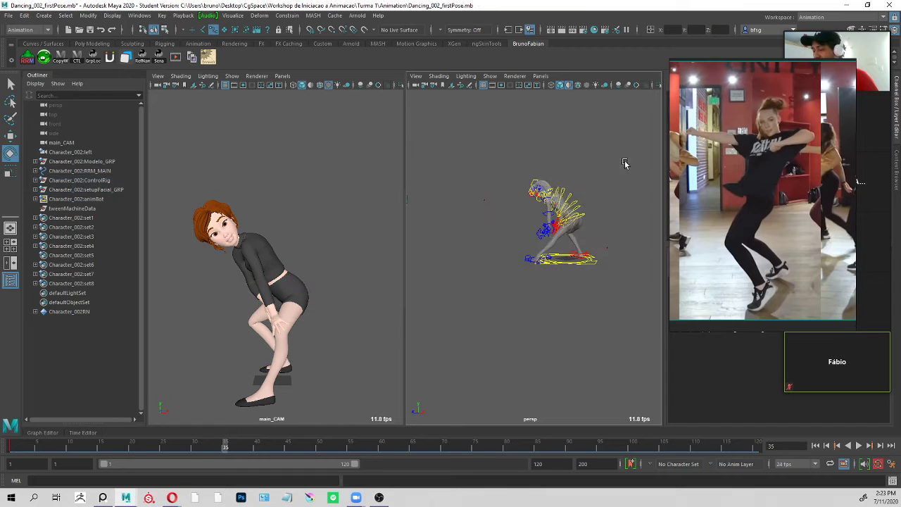
{"action": "left_click_drag", "start_coordinate": [637, 108], "coordinate": [492, 297]}
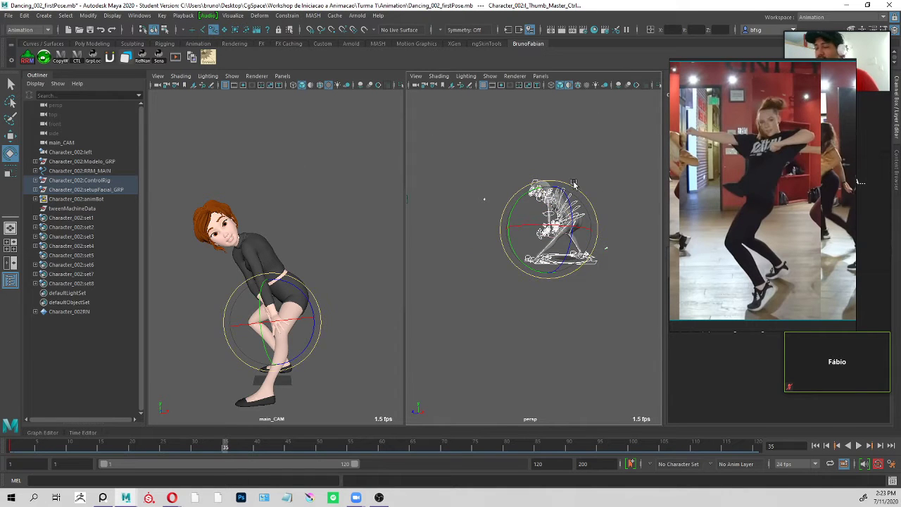
{"action": "middle_click_drag", "start_coordinate": [579, 179], "coordinate": [571, 171], "text": "alt"}
{"action": "left_click", "coordinate": [632, 123]}
{"action": "left_click_drag", "start_coordinate": [634, 120], "coordinate": [423, 335]}
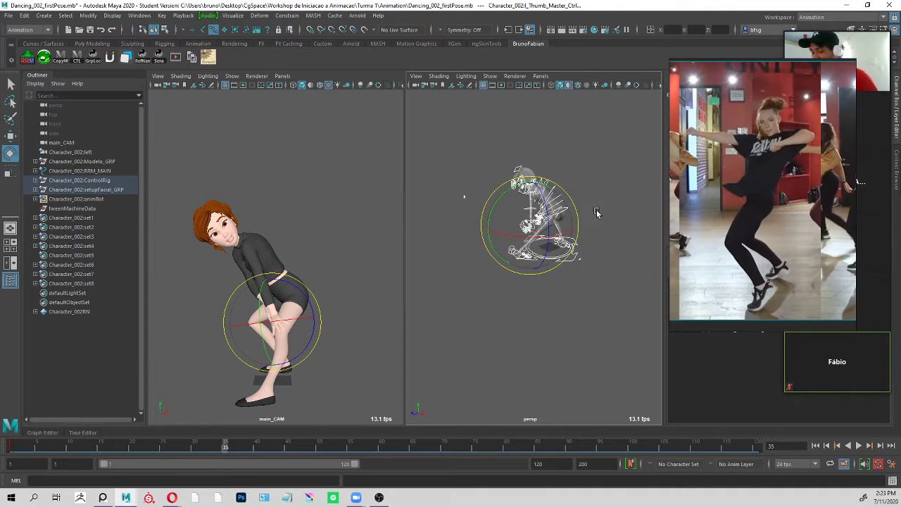
{"action": "left_click_drag", "start_coordinate": [15, 448], "coordinate": [194, 454]}
{"action": "left_click_drag", "start_coordinate": [132, 454], "coordinate": [101, 451]}
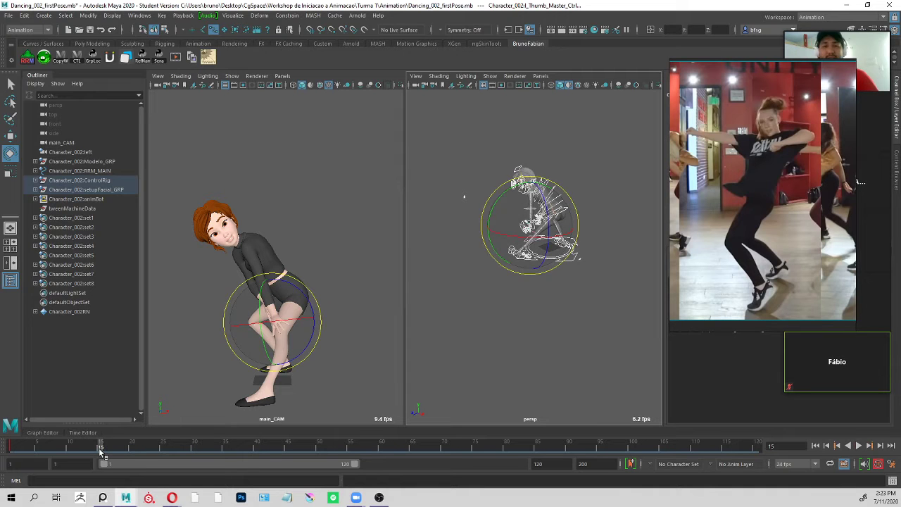
{"action": "left_click_drag", "start_coordinate": [557, 263], "coordinate": [553, 293], "text": "alt"}
{"action": "key", "text": "s"}
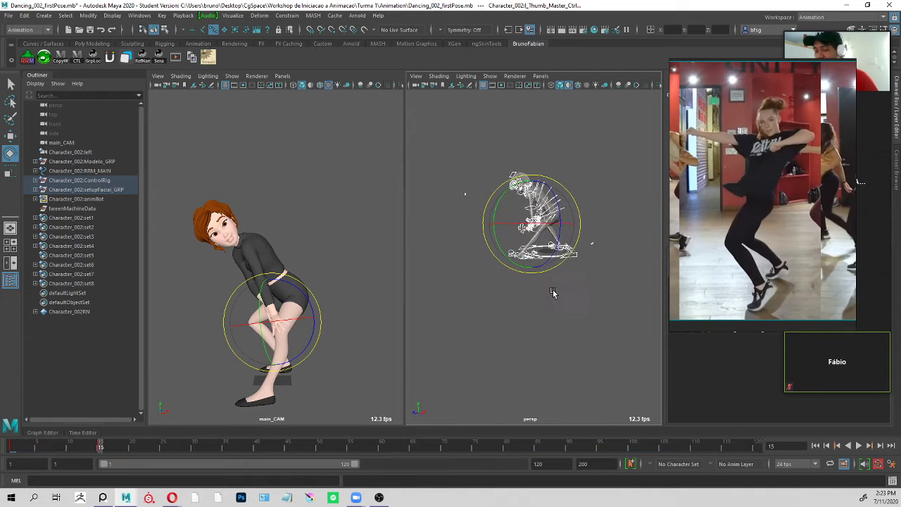
Play the animation briefly, stop it, and delete the controls' keyframe at frame 1.
{"action": "key", "text": "alt+v"}
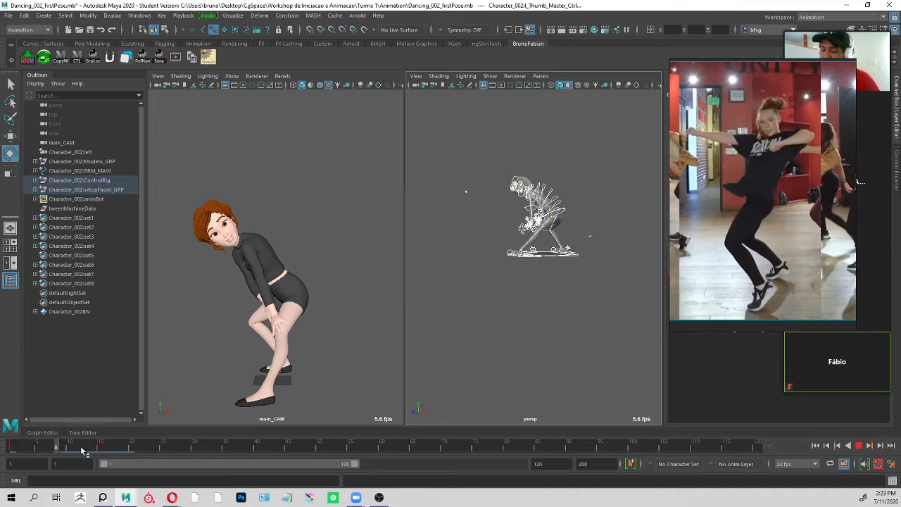
{"action": "key", "text": "alt+v"}
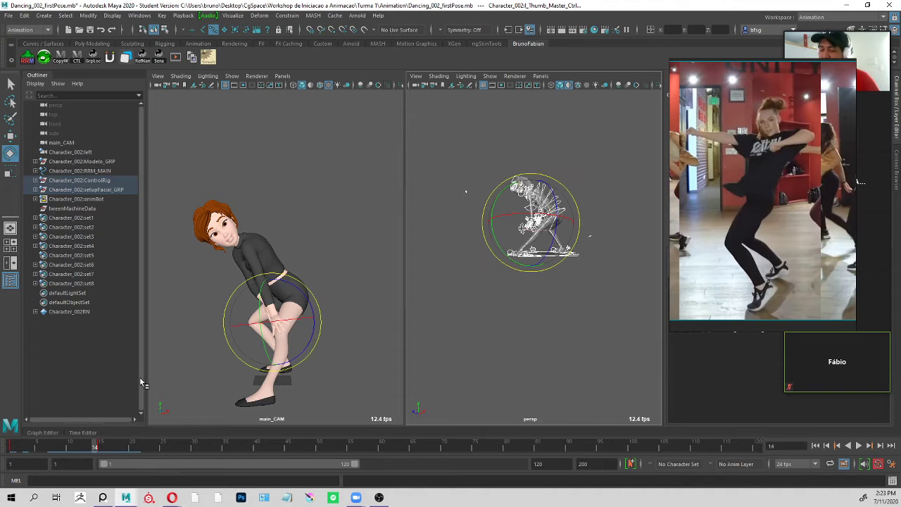
{"action": "left_click", "coordinate": [13, 446]}
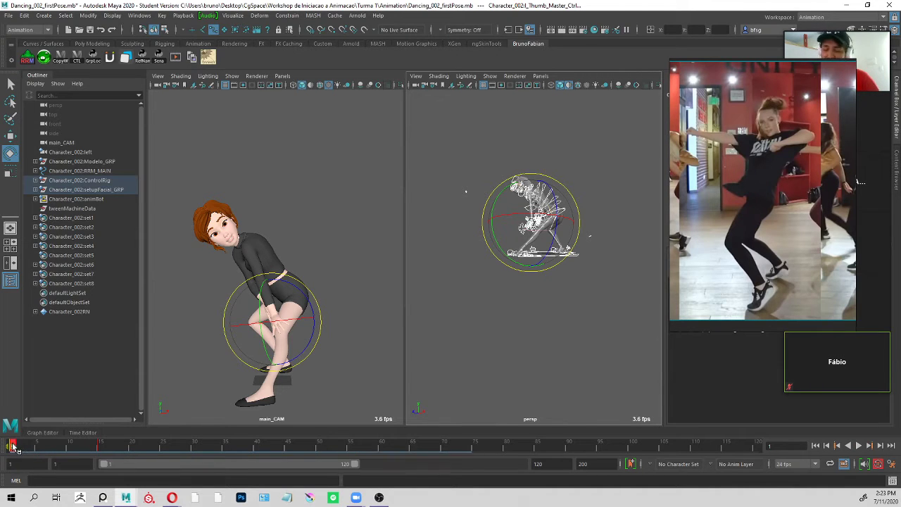
{"action": "right_click", "coordinate": [13, 447]}
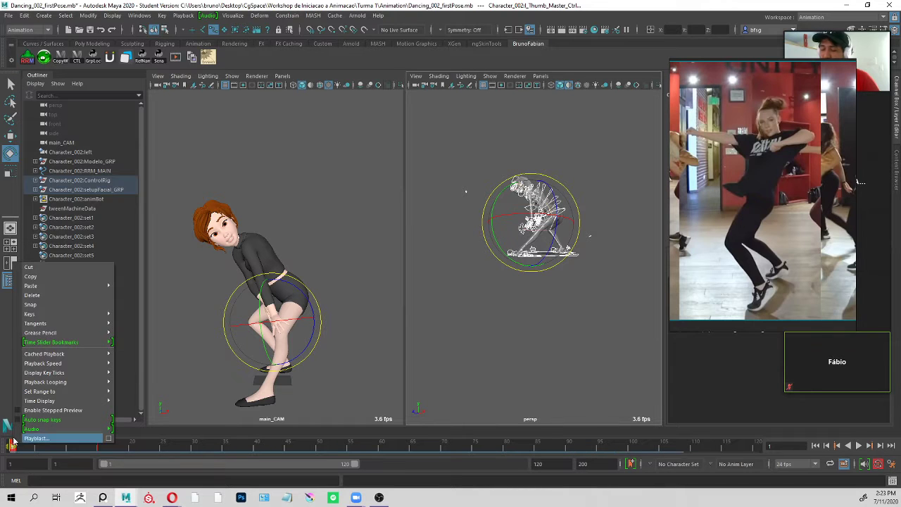
{"action": "mouse_move", "coordinate": [80, 323]}
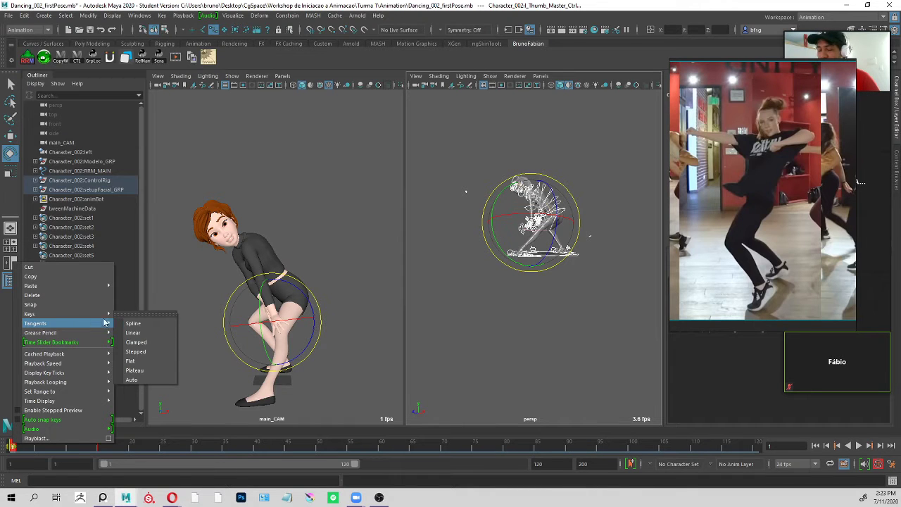
{"action": "left_click", "coordinate": [33, 295]}
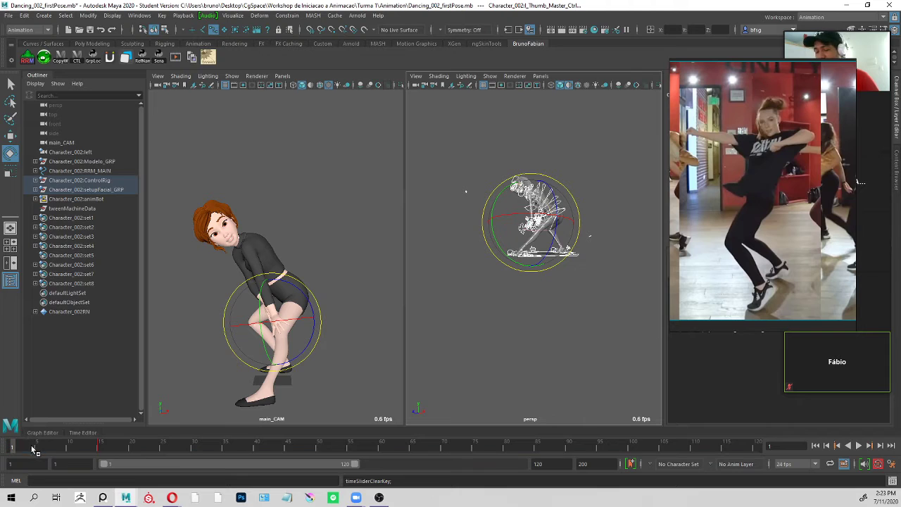
Scrub and play the animation briefly to check its timing, and leave the timeline at frame 30.
{"action": "left_click_drag", "start_coordinate": [24, 449], "coordinate": [30, 445]}
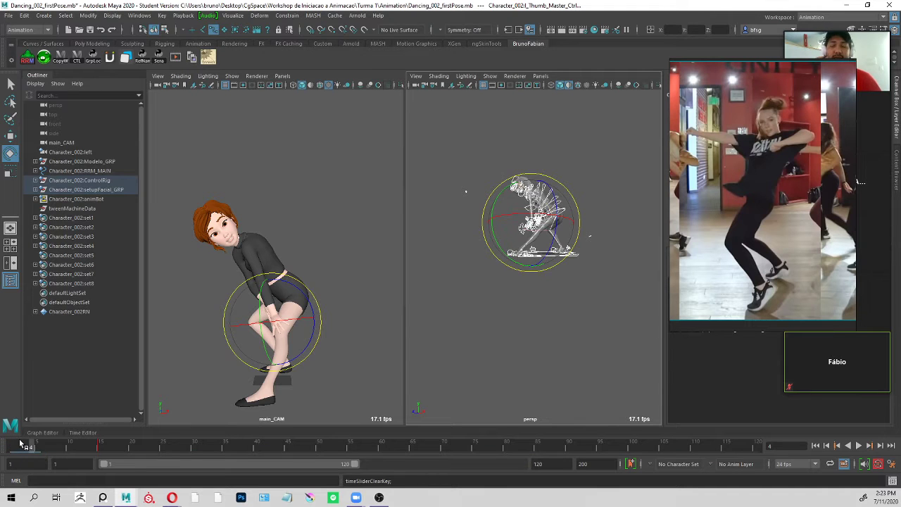
{"action": "key", "text": "alt+v"}
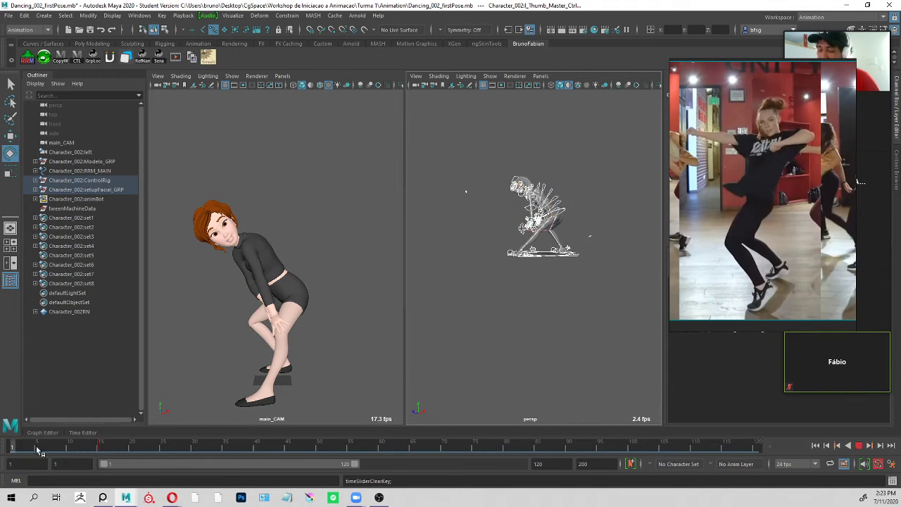
{"action": "left_click", "coordinate": [158, 451]}
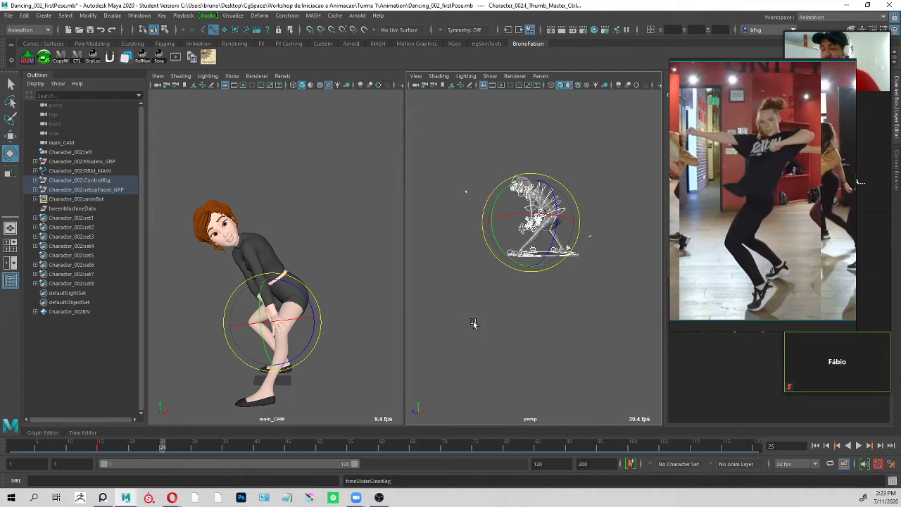
{"action": "left_click", "coordinate": [195, 447]}
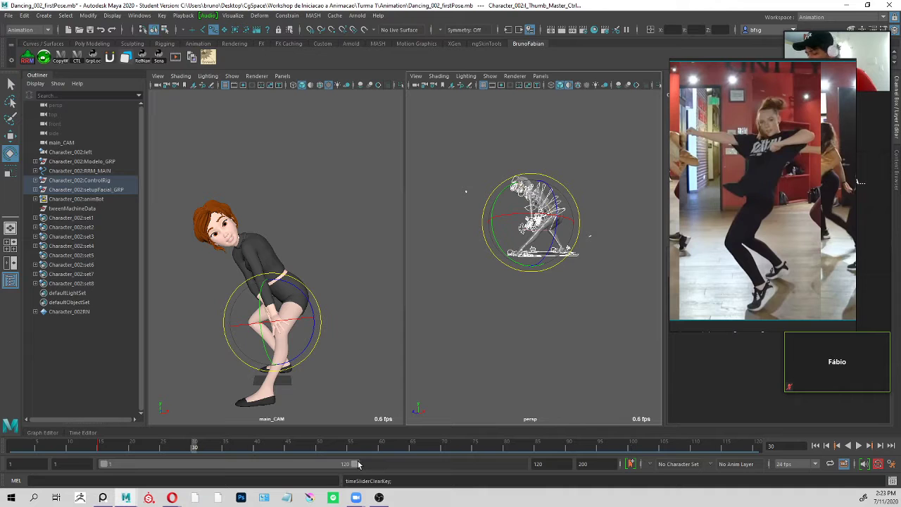
Shorten the playback range so it ends at frame 50.
{"action": "left_click_drag", "start_coordinate": [356, 465], "coordinate": [212, 467]}
{"action": "double_click", "coordinate": [531, 465]}
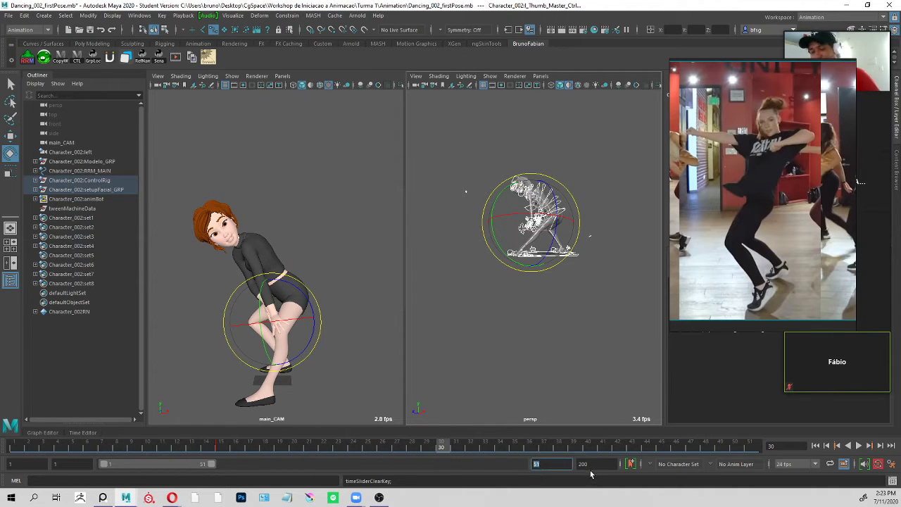
{"action": "type", "text": "50"}
{"action": "key", "text": "Return"}
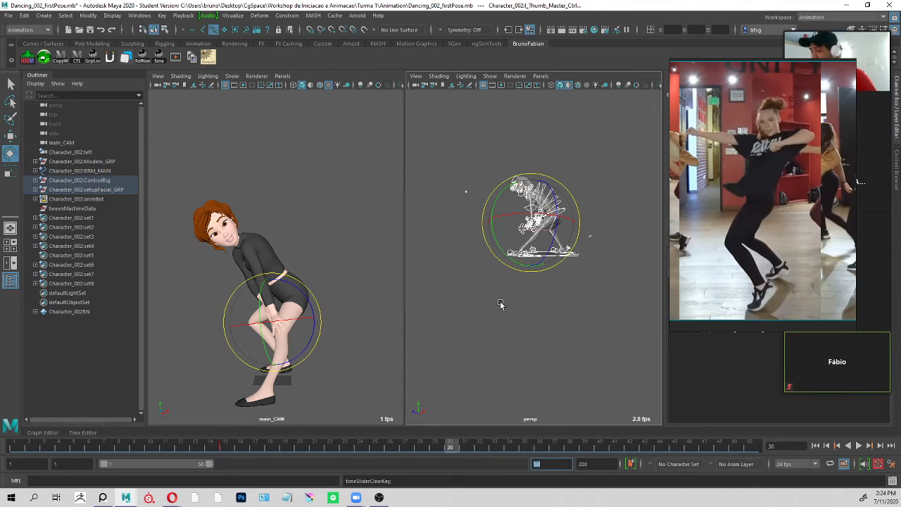
Clear the selection, play back the shortened range and stop playback.
{"action": "left_click", "coordinate": [449, 204]}
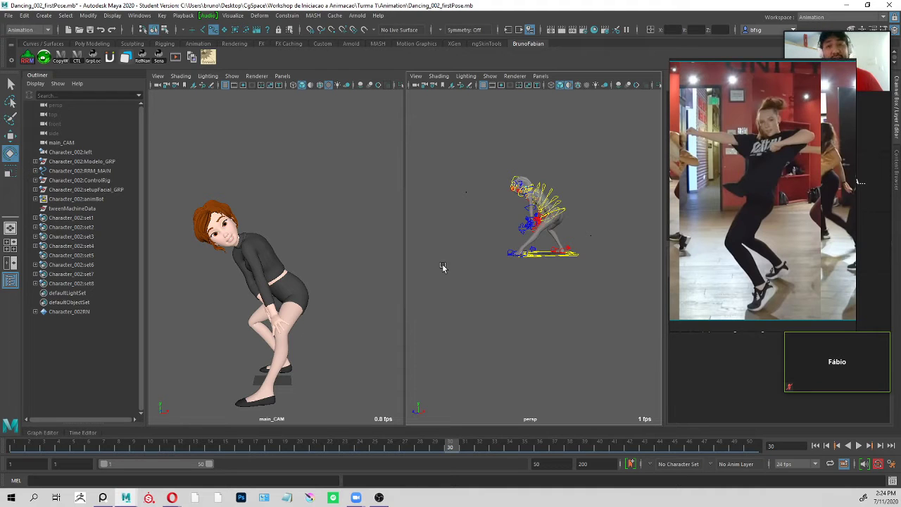
{"action": "key", "text": "alt+v"}
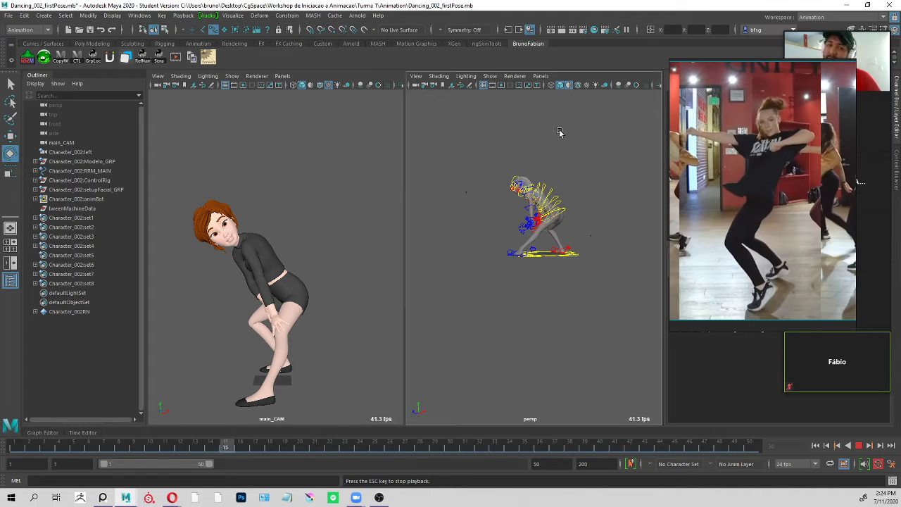
{"action": "key", "text": "Escape"}
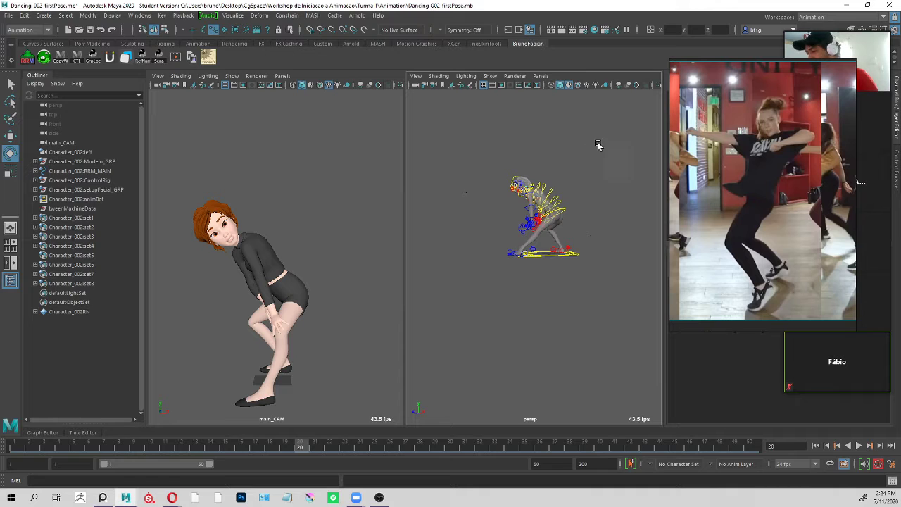
Select all the character's controls in the perspective view and set a keyframe on them at frame 30.
{"action": "left_click_drag", "start_coordinate": [611, 134], "coordinate": [468, 357], "text": "alt"}
{"action": "scroll", "coordinate": [601, 204], "scroll_direction": "up", "scroll_amount": 4}
{"action": "left_click_drag", "start_coordinate": [611, 354], "coordinate": [561, 343], "text": "alt"}
{"action": "scroll", "coordinate": [561, 343], "scroll_direction": "up", "scroll_amount": 5}
{"action": "left_click", "coordinate": [228, 449]}
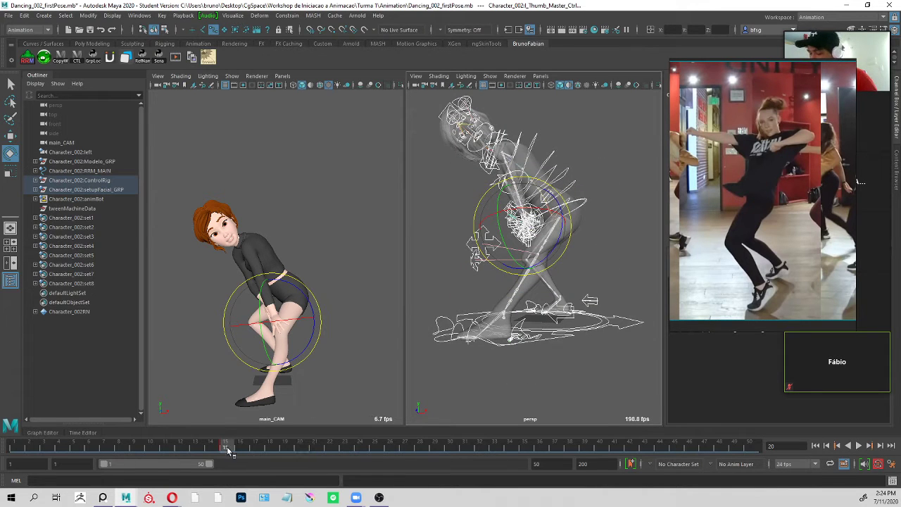
{"action": "left_click", "coordinate": [456, 448]}
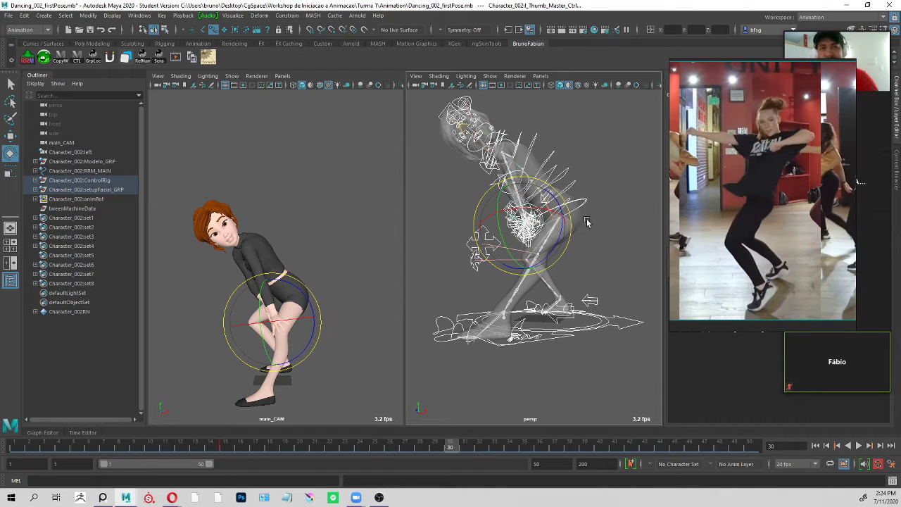
{"action": "key", "text": "s"}
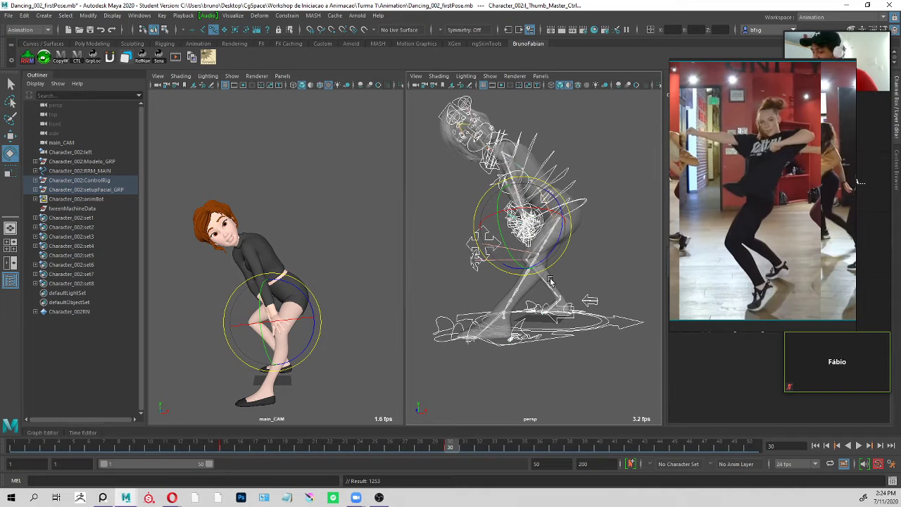
{"action": "mouse_move", "coordinate": [452, 449]}
{"action": "left_mouse_down"}
{"action": "mouse_move", "coordinate": [302, 474]}
{"action": "mouse_move", "coordinate": [456, 465]}
{"action": "left_mouse_up"}
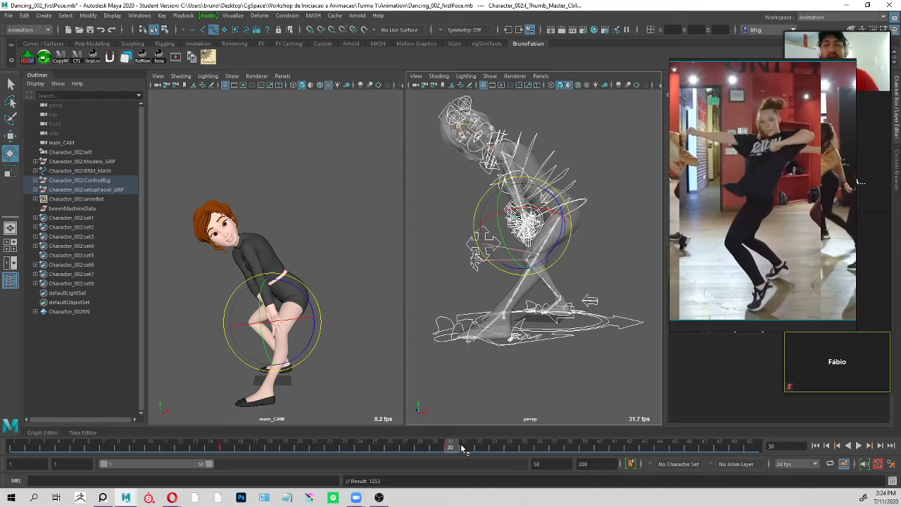
Clear the full selection and select only the character's ROOT_Ctrl at the hips in the perspective view.
{"action": "left_click", "coordinate": [601, 188]}
{"action": "left_click", "coordinate": [581, 206]}
{"action": "left_click_drag", "start_coordinate": [583, 208], "coordinate": [603, 218], "text": "alt"}
{"action": "right_click_drag", "start_coordinate": [603, 218], "coordinate": [578, 187], "text": "alt"}
{"action": "left_click_drag", "start_coordinate": [557, 180], "coordinate": [608, 215], "text": "alt"}
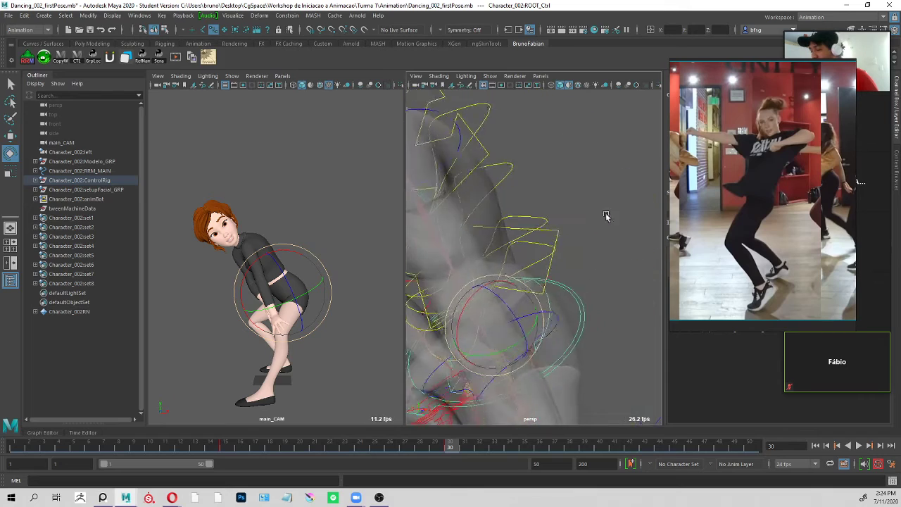
{"action": "right_click_drag", "start_coordinate": [607, 215], "coordinate": [577, 186], "text": "alt"}
{"action": "left_click_drag", "start_coordinate": [578, 185], "coordinate": [565, 176], "text": "alt"}
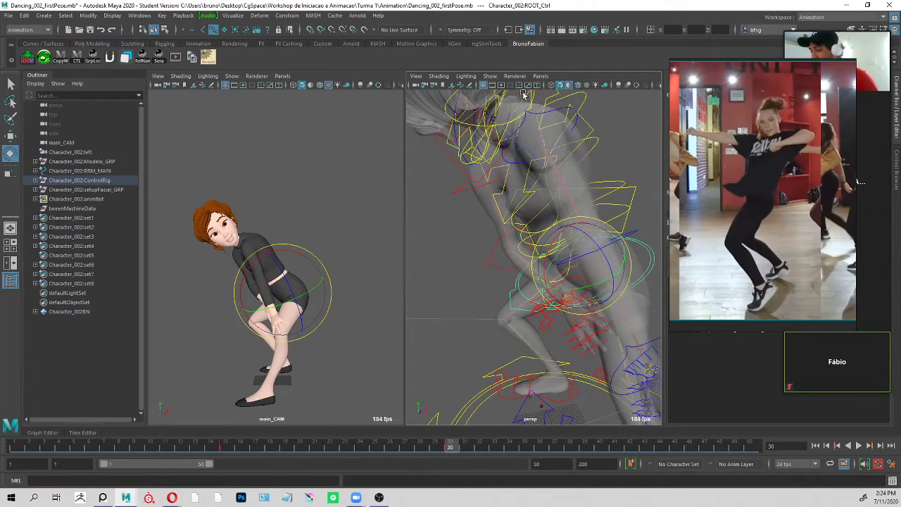
Limit the object types displayed in the perspective view to Polygons and NURBS Curves.
{"action": "left_click", "coordinate": [490, 76]}
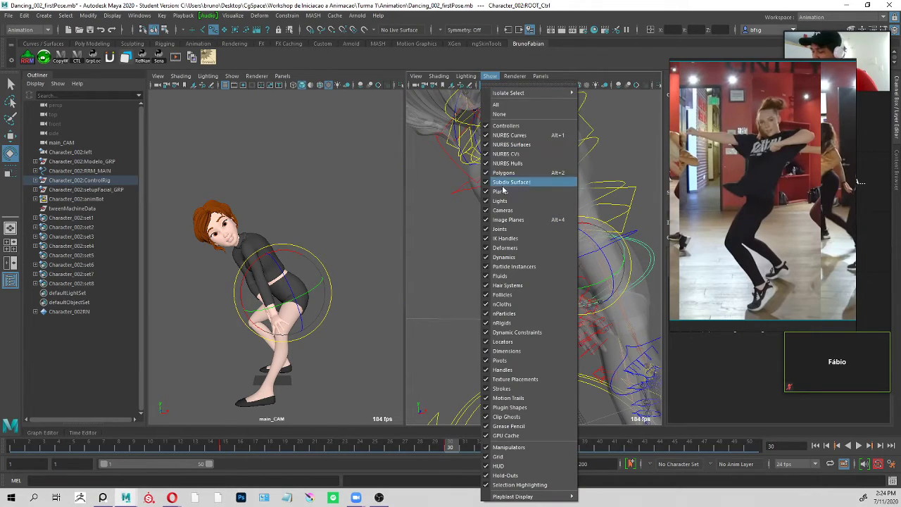
{"action": "left_click", "coordinate": [499, 114]}
{"action": "left_click", "coordinate": [490, 76]}
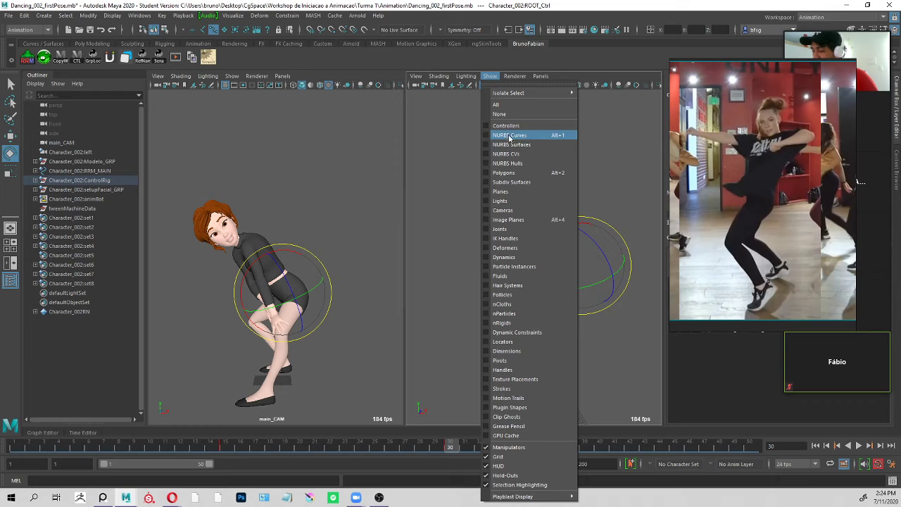
{"action": "left_click", "coordinate": [503, 172]}
{"action": "left_click", "coordinate": [490, 76]}
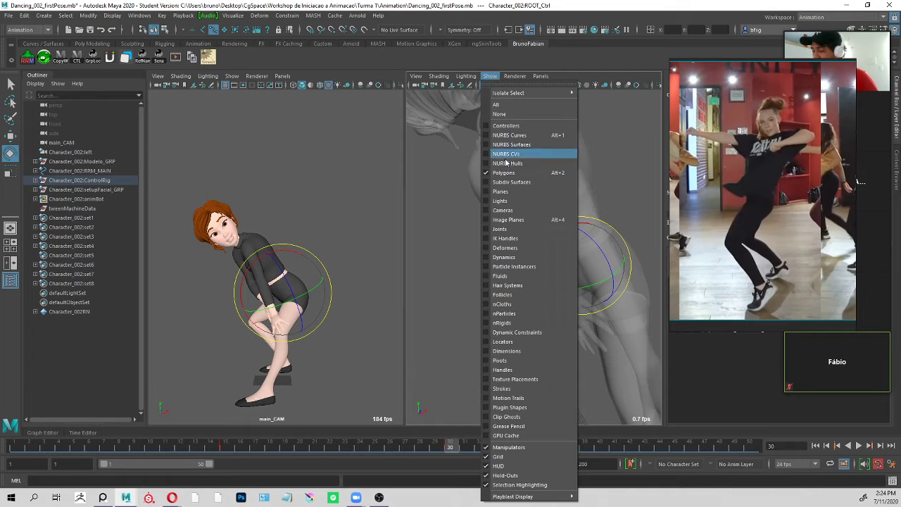
{"action": "left_click", "coordinate": [510, 135]}
{"action": "right_click_drag", "start_coordinate": [546, 161], "coordinate": [488, 217], "text": "alt"}
{"action": "middle_click_drag", "start_coordinate": [577, 183], "coordinate": [557, 147], "text": "alt"}
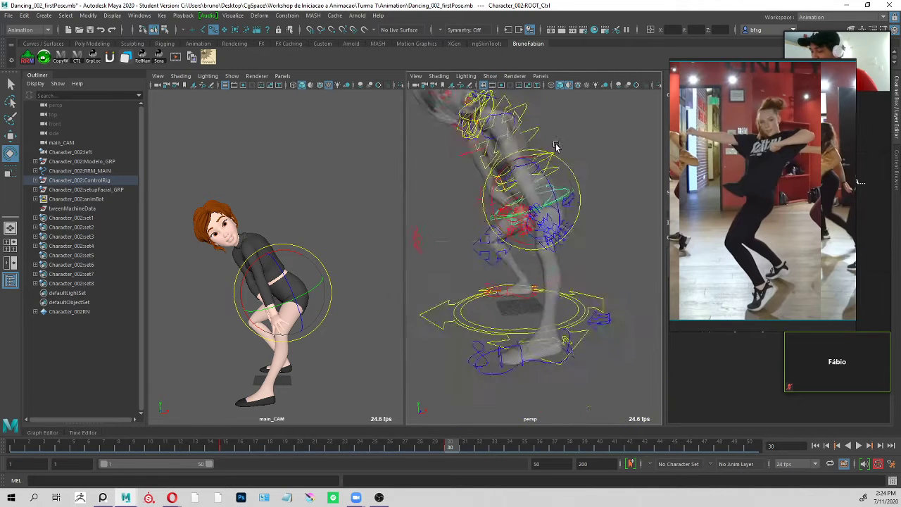
{"action": "left_click_drag", "start_coordinate": [556, 146], "coordinate": [551, 163], "text": "alt"}
{"action": "right_click_drag", "start_coordinate": [551, 163], "coordinate": [598, 176], "text": "alt"}
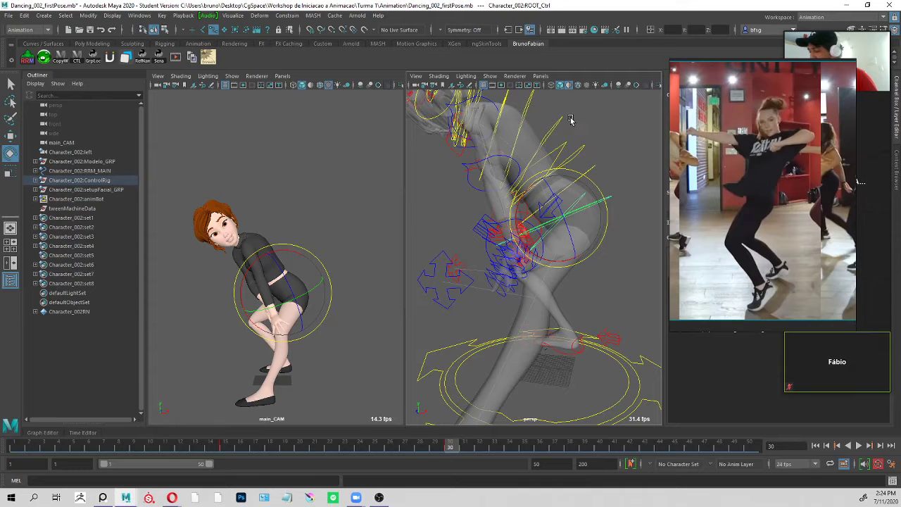
Widen the perspective view temporarily, turn off its X-ray display and frame the whole character in it.
{"action": "left_click_drag", "start_coordinate": [406, 168], "coordinate": [328, 169]}
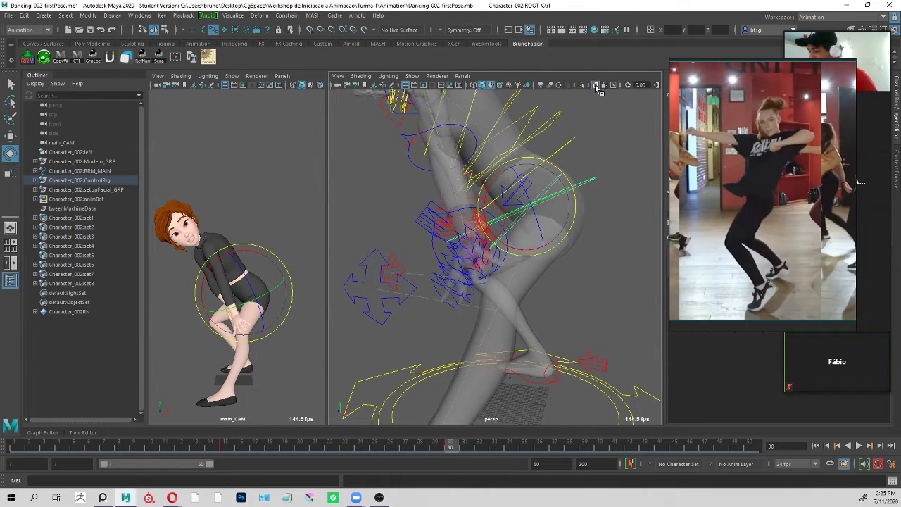
{"action": "left_click", "coordinate": [599, 85]}
{"action": "left_click", "coordinate": [595, 85]}
{"action": "left_click", "coordinate": [596, 85]}
{"action": "left_click_drag", "start_coordinate": [329, 200], "coordinate": [408, 229]}
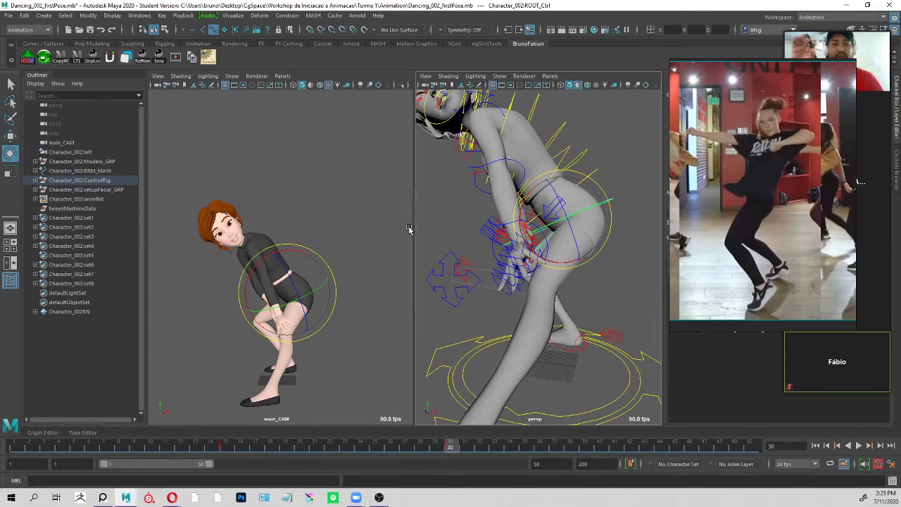
{"action": "left_click_drag", "start_coordinate": [594, 194], "coordinate": [585, 163], "text": "alt"}
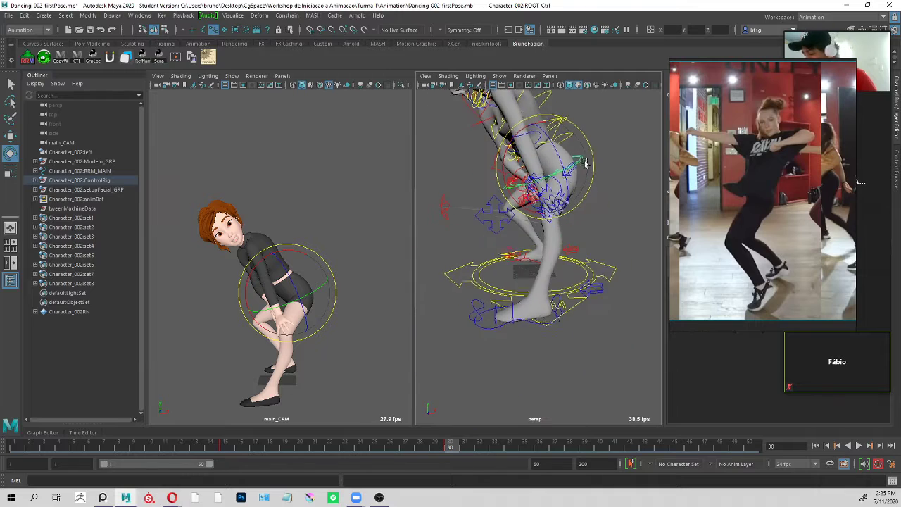
{"action": "left_click_drag", "start_coordinate": [596, 129], "coordinate": [587, 203], "text": "alt"}
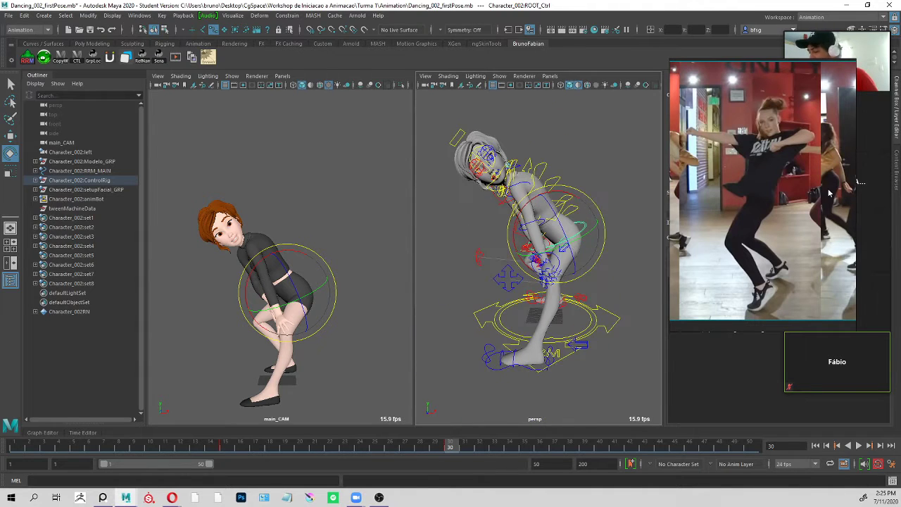
Place the dance reference window beside the camera view and narrow it so that only the second pose shows.
{"action": "left_click_drag", "start_coordinate": [790, 136], "coordinate": [105, 105]}
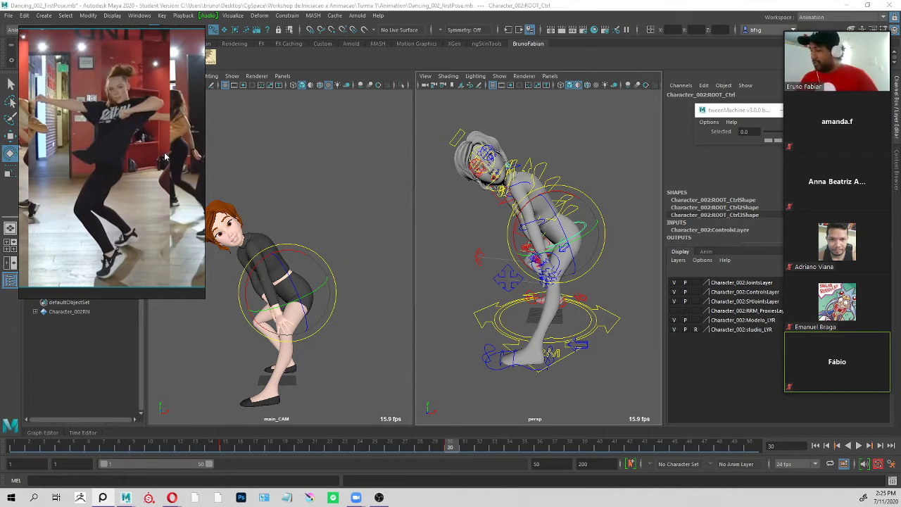
{"action": "left_click_drag", "start_coordinate": [204, 148], "coordinate": [155, 148]}
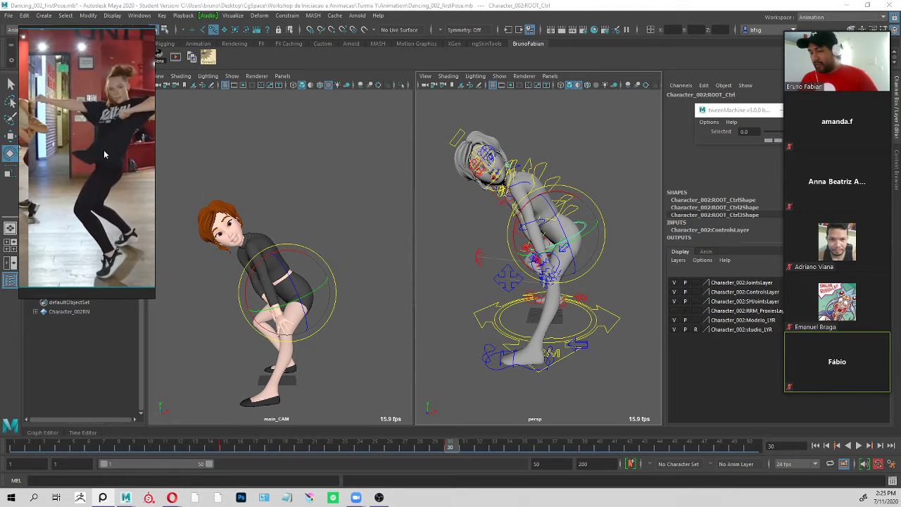
{"action": "left_click_drag", "start_coordinate": [77, 151], "coordinate": [78, 285]}
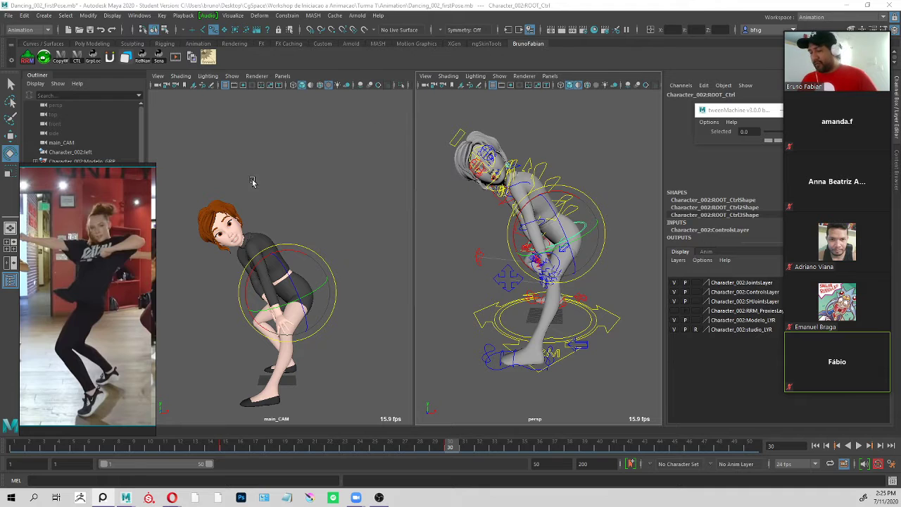
{"action": "left_click_drag", "start_coordinate": [103, 278], "coordinate": [111, 196]}
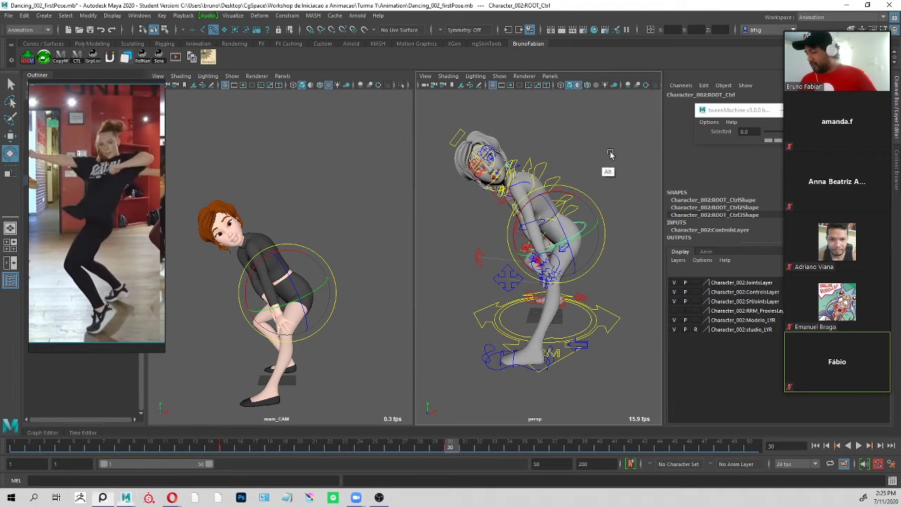
Shift the hips' ROOT_Ctrl sideways in the camera view, towards the placement of the second reference pose.
{"action": "left_click_drag", "start_coordinate": [600, 185], "coordinate": [627, 162], "text": "alt"}
{"action": "key", "text": "w"}
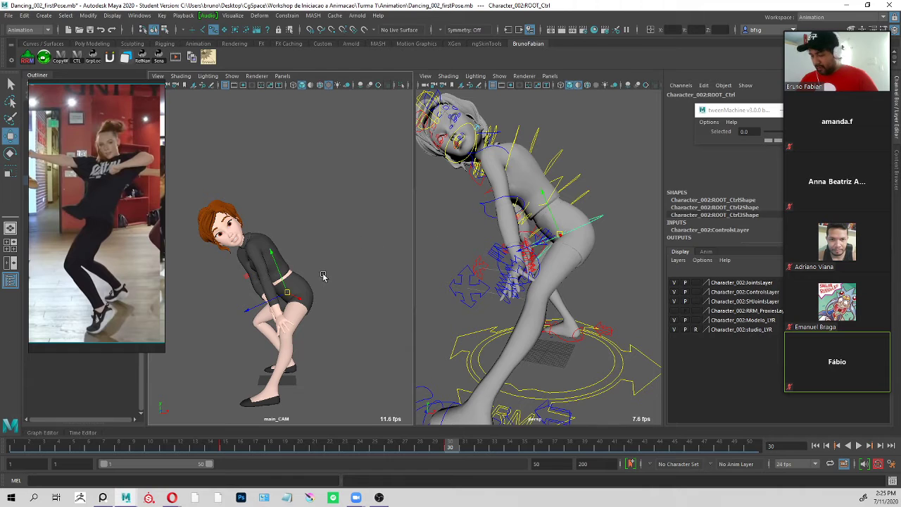
{"action": "left_click_drag", "start_coordinate": [615, 257], "coordinate": [537, 251], "text": "alt"}
{"action": "left_click_drag", "start_coordinate": [445, 231], "coordinate": [594, 227], "text": "alt"}
{"action": "left_click_drag", "start_coordinate": [493, 159], "coordinate": [486, 163], "text": "alt"}
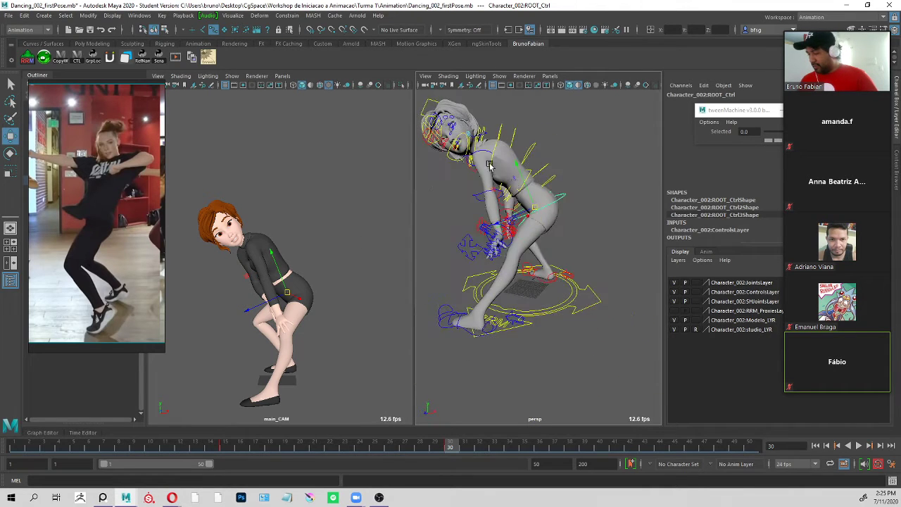
{"action": "key", "text": "q"}
{"action": "left_click_drag", "start_coordinate": [550, 238], "coordinate": [468, 379], "text": "alt"}
{"action": "key", "text": "w"}
{"action": "left_click_drag", "start_coordinate": [486, 227], "coordinate": [569, 215], "text": "alt"}
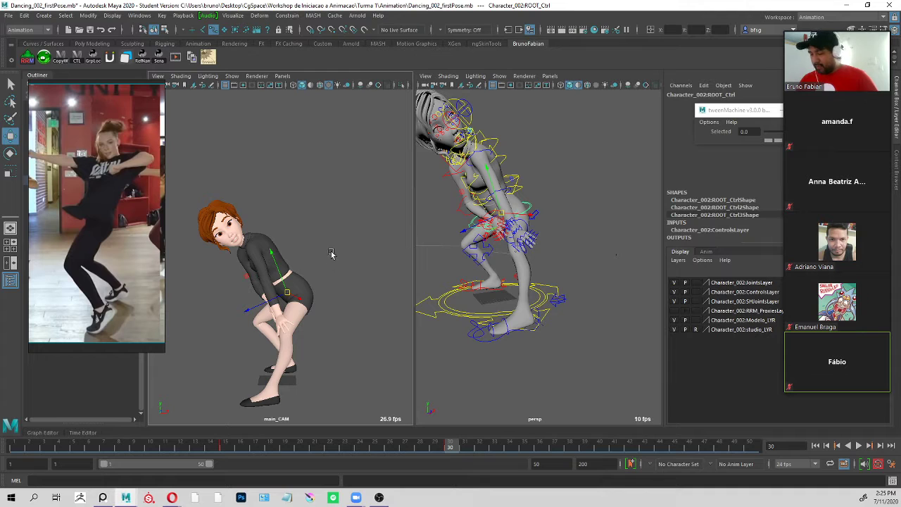
{"action": "middle_click_drag", "start_coordinate": [332, 253], "coordinate": [305, 247]}
Rotate ROOT_Ctrl to bring the torso upright as in the reference, and nudge the hips over the bent legs.
{"action": "key", "text": "e"}
{"action": "left_click_drag", "start_coordinate": [304, 261], "coordinate": [257, 292]}
{"action": "key", "text": "w"}
{"action": "middle_click_drag", "start_coordinate": [90, 246], "coordinate": [219, 259]}
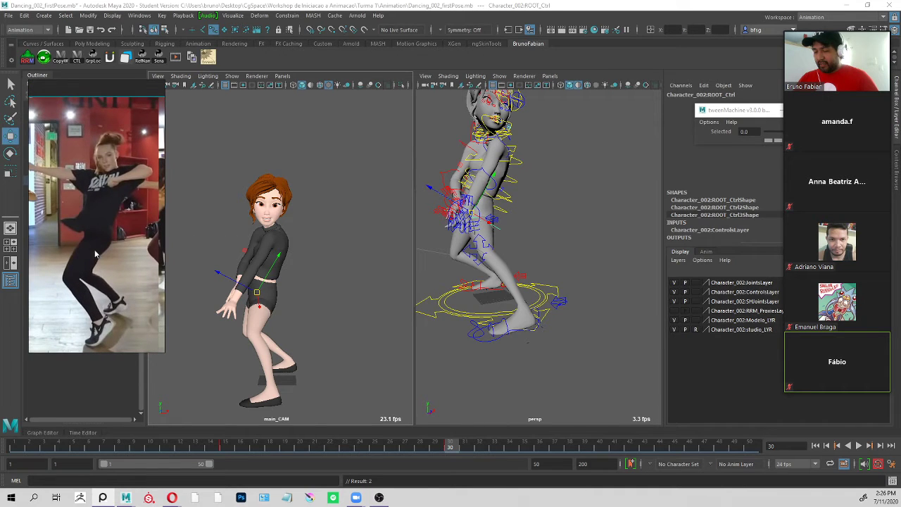
{"action": "left_click", "coordinate": [256, 289]}
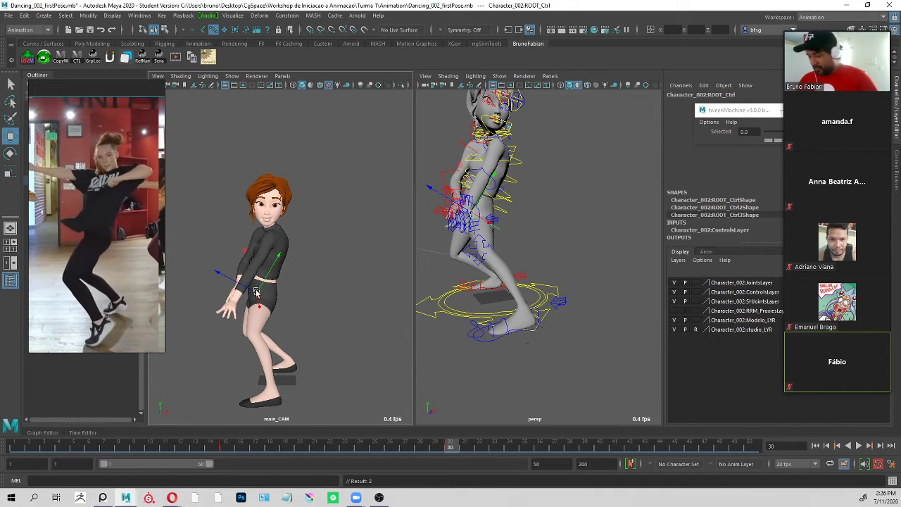
{"action": "left_click_drag", "start_coordinate": [547, 231], "coordinate": [512, 226], "text": "alt"}
{"action": "middle_click_drag", "start_coordinate": [303, 253], "coordinate": [309, 252]}
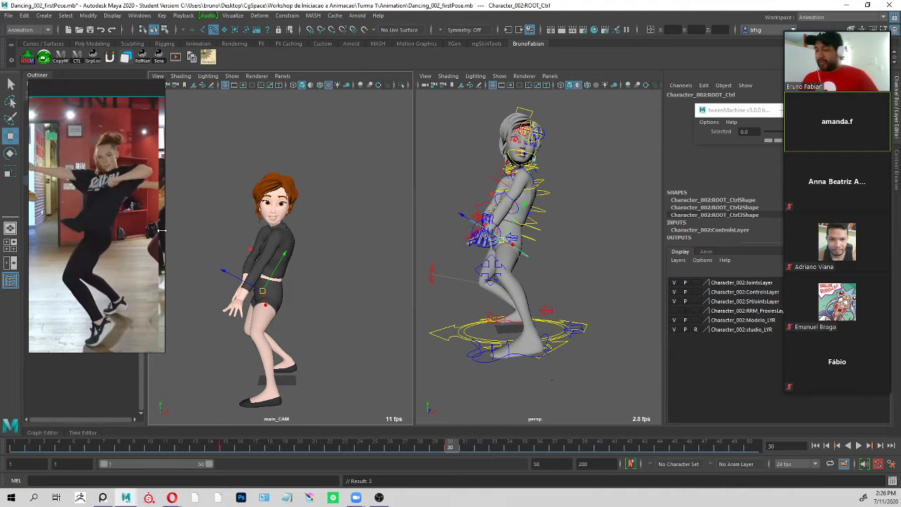
Widen the reference window and examine how the second dance pose relates to the surrounding poses in the sequence.
{"action": "left_click_drag", "start_coordinate": [162, 241], "coordinate": [459, 242]}
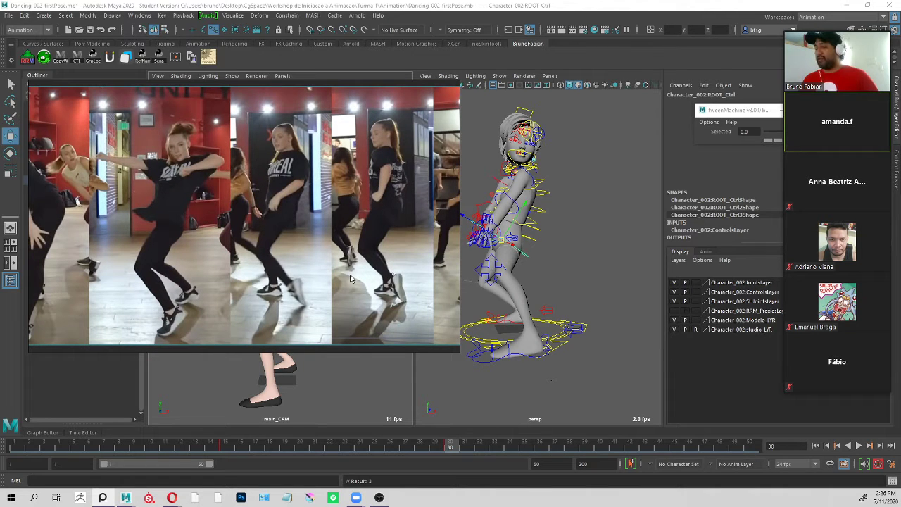
{"action": "middle_click_drag", "start_coordinate": [235, 304], "coordinate": [336, 301]}
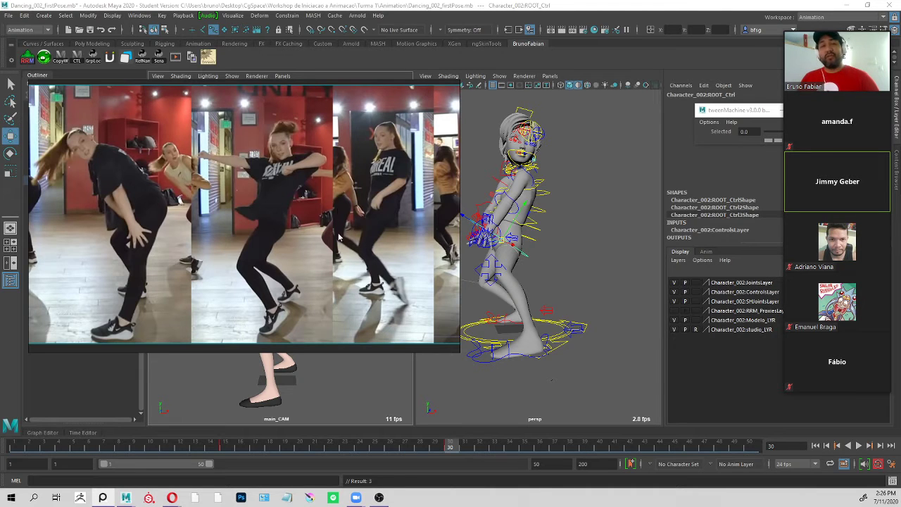
{"action": "middle_click_drag", "start_coordinate": [379, 217], "coordinate": [229, 225]}
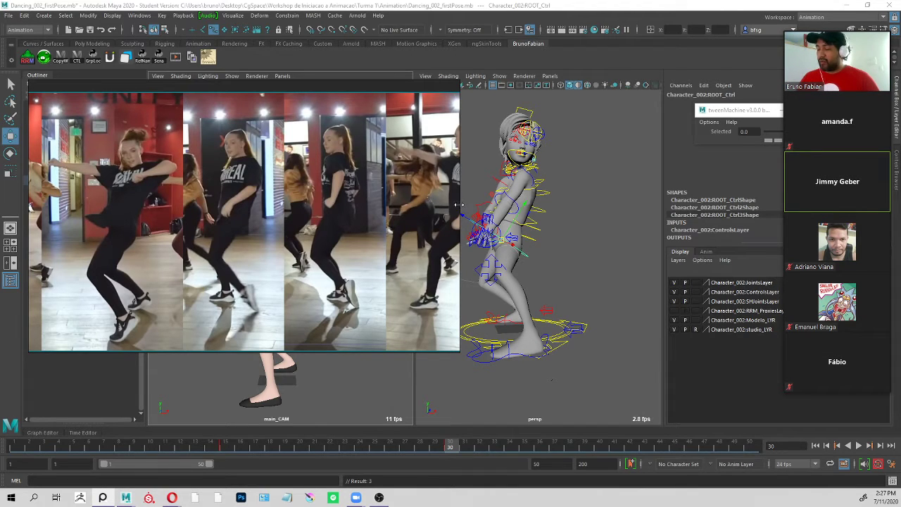
{"action": "left_click_drag", "start_coordinate": [459, 204], "coordinate": [423, 253]}
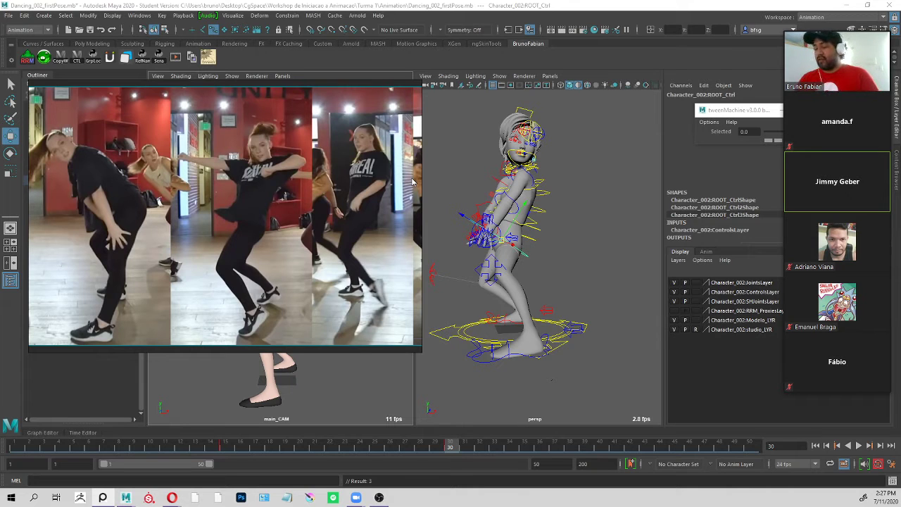
{"action": "left_click", "coordinate": [422, 155]}
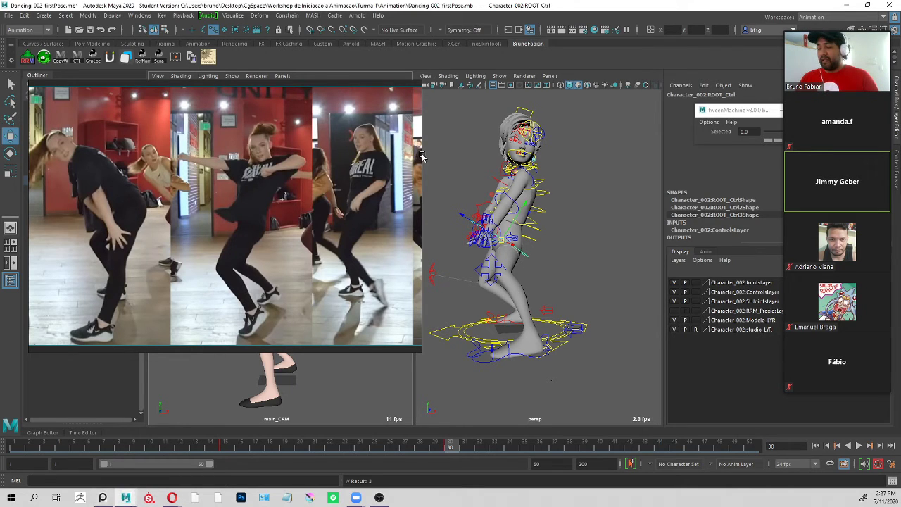
{"action": "left_click", "coordinate": [424, 160]}
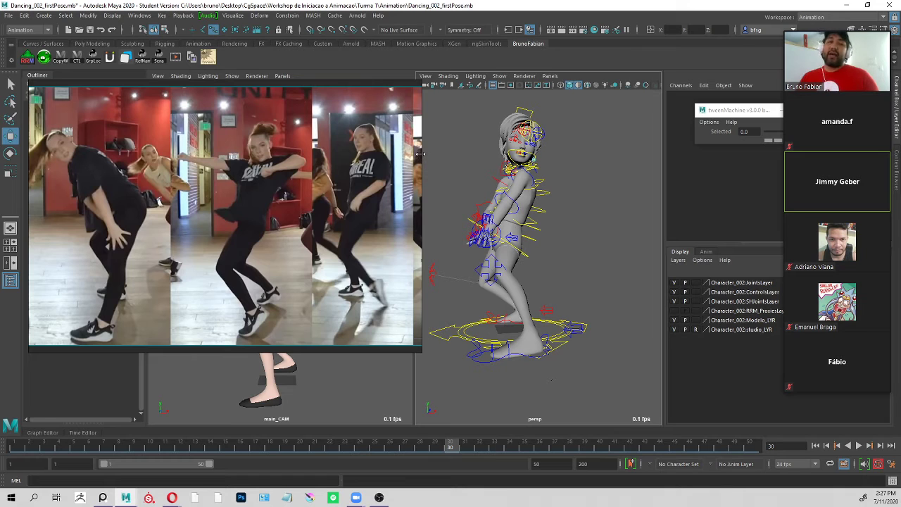
{"action": "left_click_drag", "start_coordinate": [422, 159], "coordinate": [169, 166]}
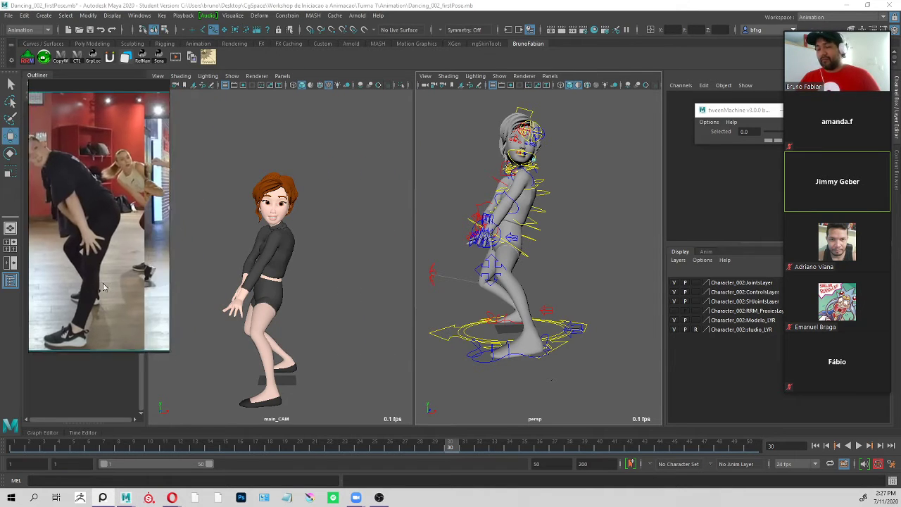
{"action": "left_click_drag", "start_coordinate": [171, 223], "coordinate": [770, 234]}
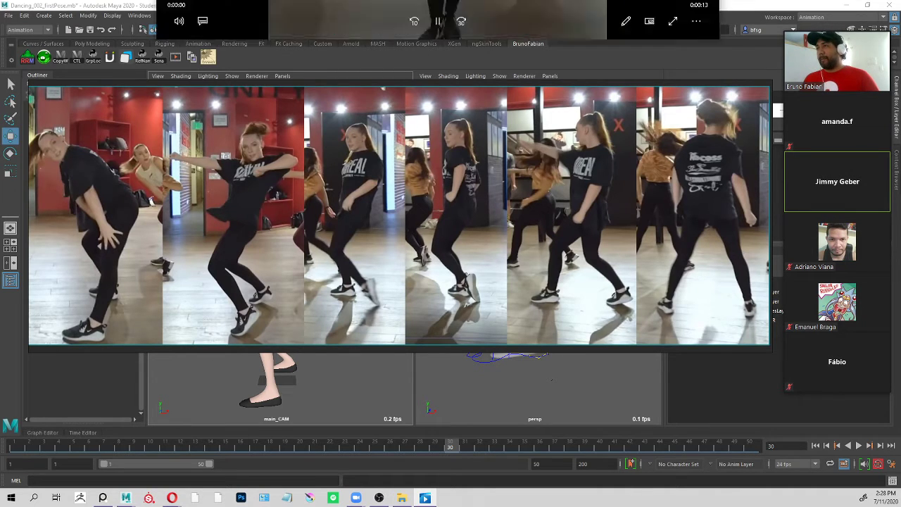
Bring the FinalReference video into full view above the pose sheet and pause it around the second dance pose.
{"action": "left_click_drag", "start_coordinate": [422, 0], "coordinate": [434, 96]}
{"action": "right_click_drag", "start_coordinate": [406, 128], "coordinate": [479, 454]}
{"action": "left_click_drag", "start_coordinate": [518, 188], "coordinate": [469, 122]}
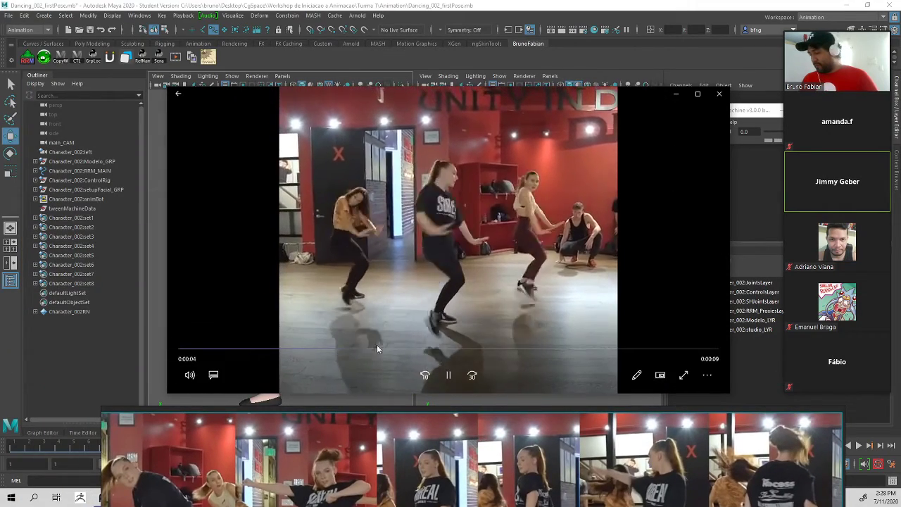
{"action": "left_click", "coordinate": [446, 379]}
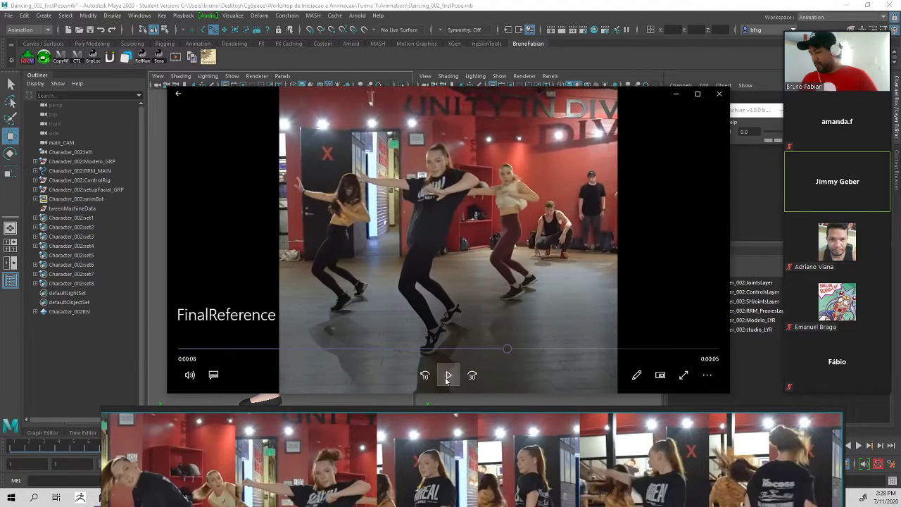
Step back and forth through the FinalReference video to examine the transition from the crouched pose to the extended-arm pose.
{"action": "left_click_drag", "start_coordinate": [507, 348], "coordinate": [485, 349]}
{"action": "key", "text": "Right"}
{"action": "key", "text": "Right"}
{"action": "key", "text": "Right"}
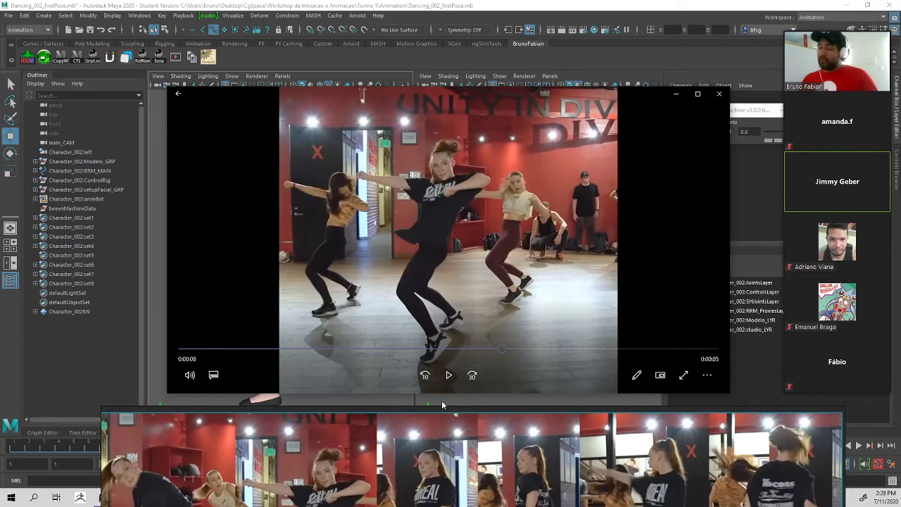
{"action": "key", "text": "Left"}
{"action": "key", "text": "Left"}
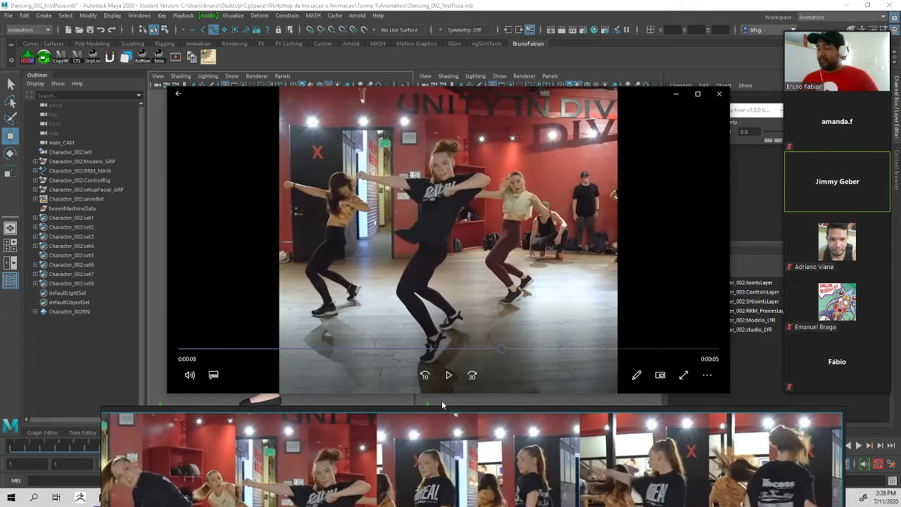
{"action": "key", "text": "Left"}
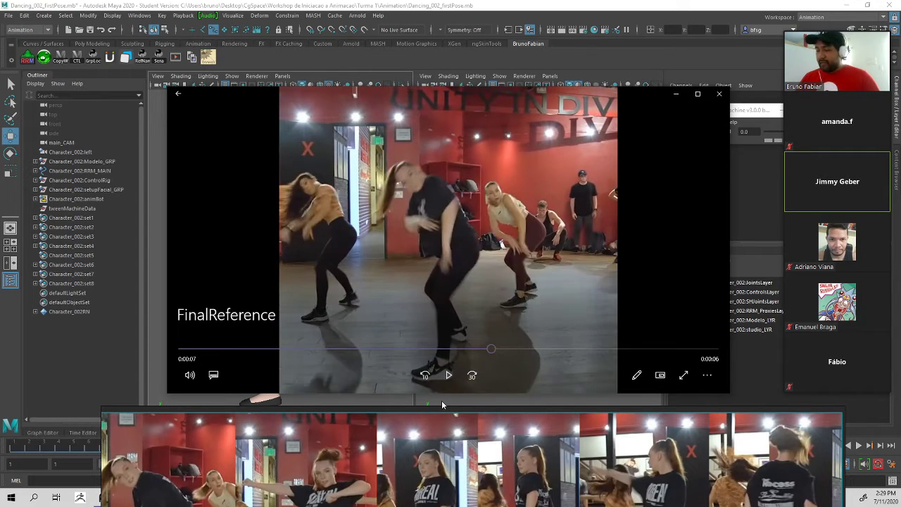
{"action": "key", "text": "Left"}
{"action": "key", "text": "Left"}
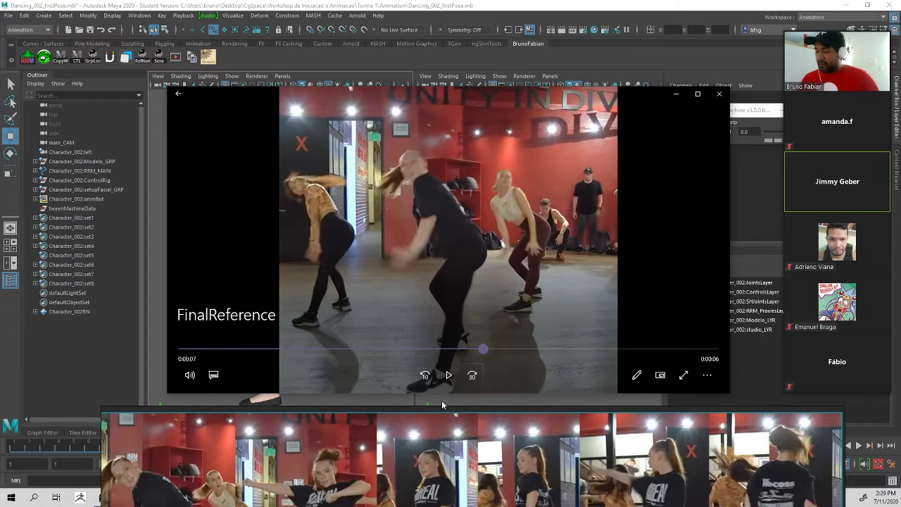
{"action": "key", "text": "Right"}
{"action": "key", "text": "Right"}
{"action": "key", "text": "Right"}
{"action": "key", "text": "Left"}
{"action": "key", "text": "Left"}
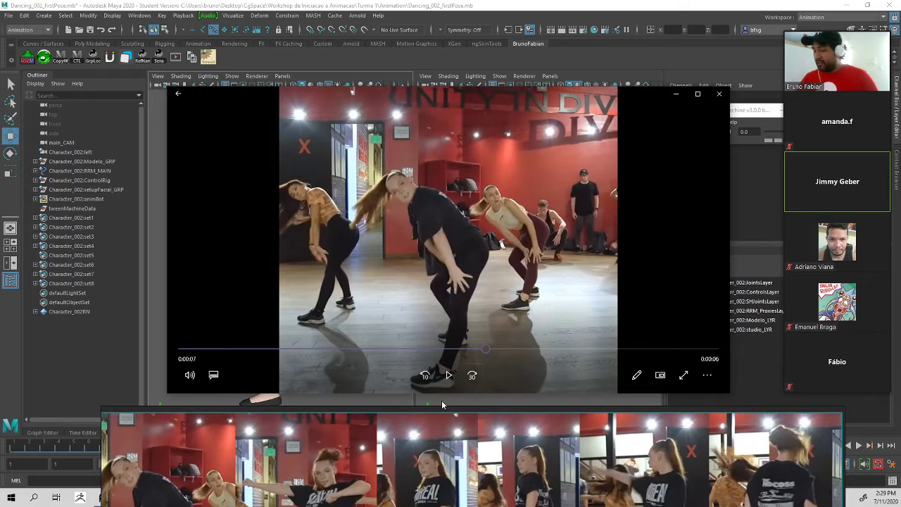
{"action": "key", "text": "Left"}
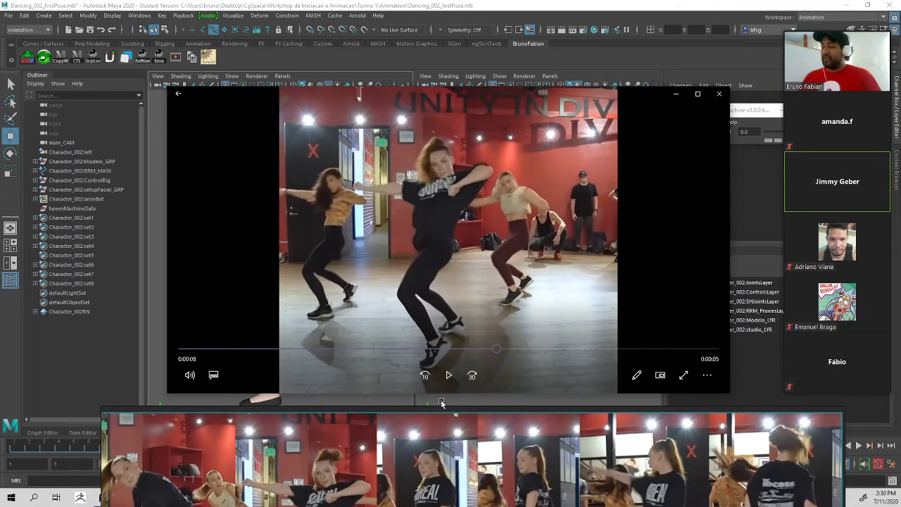
{"action": "key", "text": "Left"}
{"action": "key", "text": "Left"}
{"action": "key", "text": "Right"}
{"action": "key", "text": "Right"}
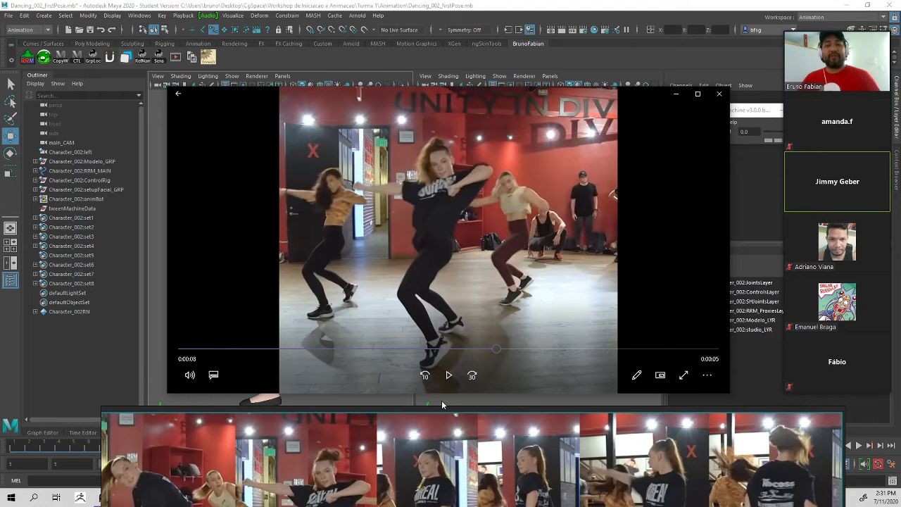
Return the pose sheet beside the camera view, narrow it to the second pose, and close the FinalReference video.
{"action": "right_click_drag", "start_coordinate": [382, 454], "coordinate": [323, 97]}
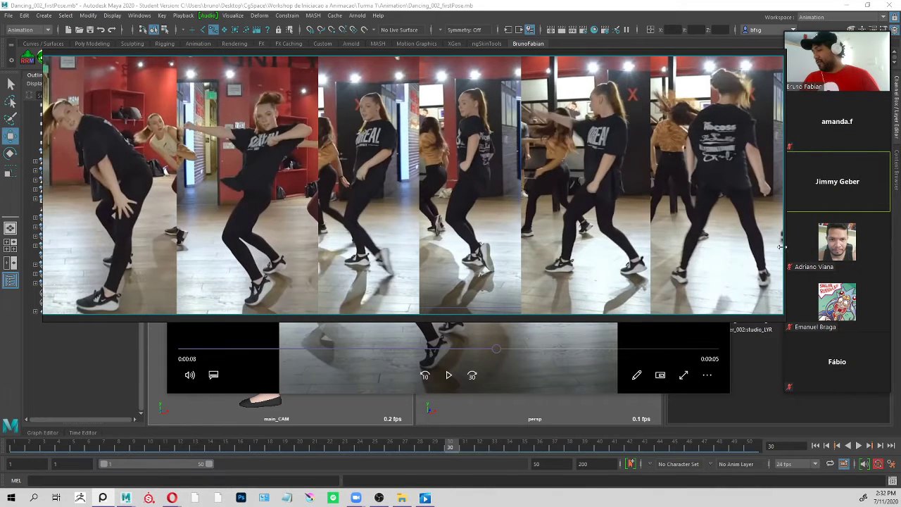
{"action": "left_click_drag", "start_coordinate": [785, 249], "coordinate": [196, 229]}
{"action": "middle_click_drag", "start_coordinate": [113, 230], "coordinate": [10, 231]}
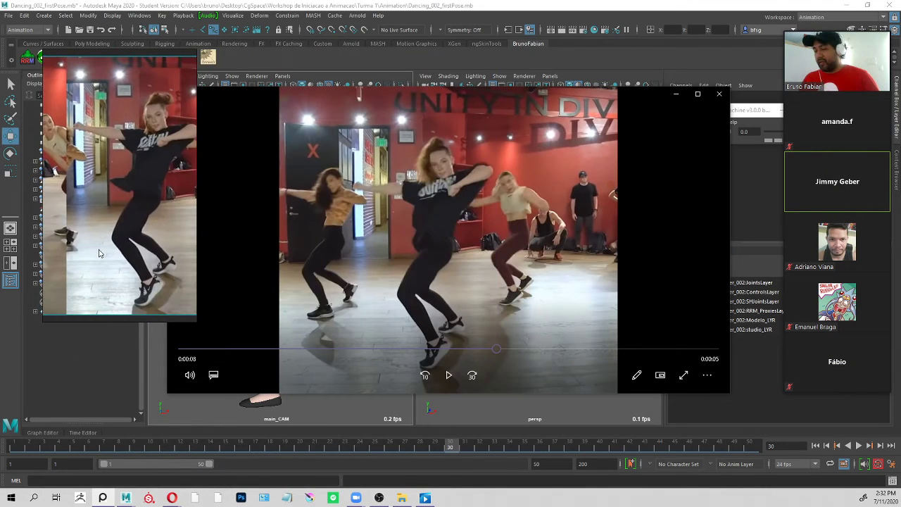
{"action": "middle_click_drag", "start_coordinate": [99, 250], "coordinate": [70, 244]}
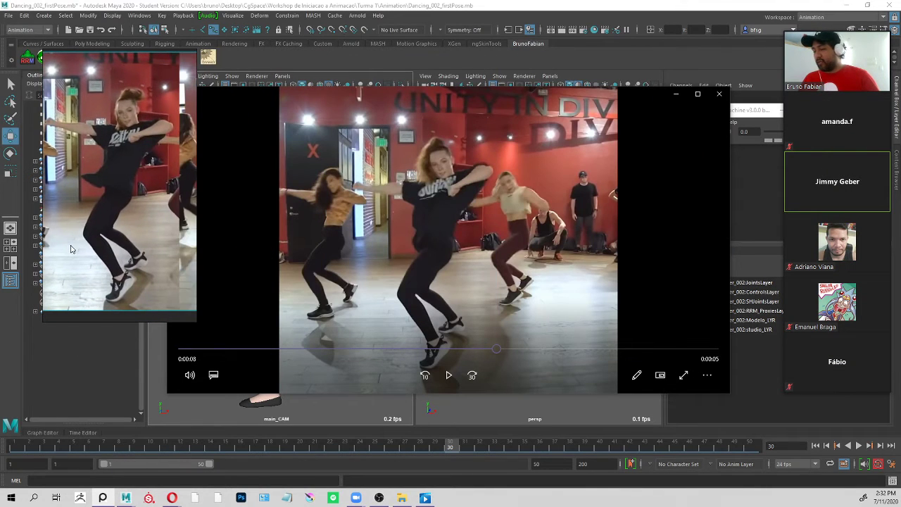
{"action": "left_click", "coordinate": [718, 94]}
Select the character's spine controls in the perspective view, including Spine_TopIk_Ctrl at the chest.
{"action": "left_click_drag", "start_coordinate": [579, 173], "coordinate": [565, 216], "text": "alt"}
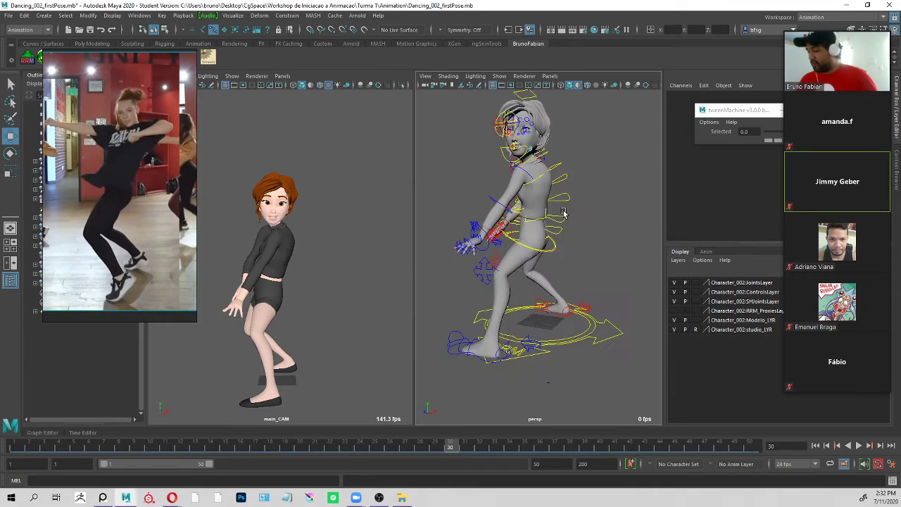
{"action": "right_click_drag", "start_coordinate": [566, 215], "coordinate": [555, 213], "text": "alt"}
{"action": "left_click_drag", "start_coordinate": [555, 213], "coordinate": [621, 207], "text": "alt"}
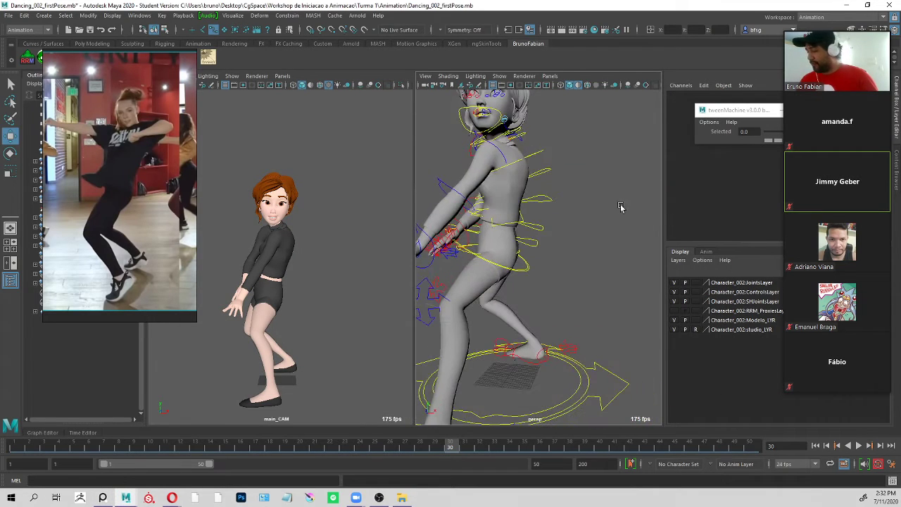
{"action": "left_click", "coordinate": [539, 244]}
{"action": "left_click", "coordinate": [551, 154]}
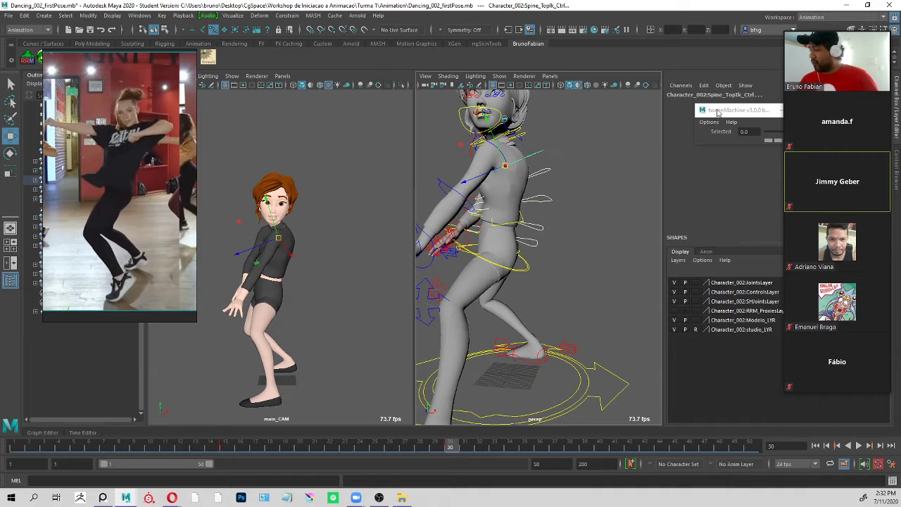
Move the meeting and tweenMachine windows clear of the channel values, and reset the spine controls' rotations to 0.
{"action": "left_click_drag", "start_coordinate": [845, 35], "coordinate": [766, 119]}
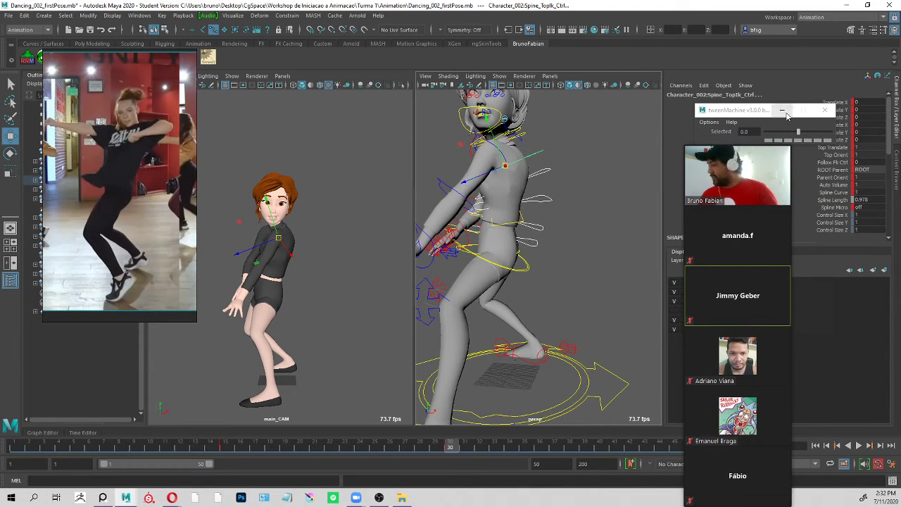
{"action": "left_click_drag", "start_coordinate": [787, 115], "coordinate": [740, 112]}
{"action": "left_click", "coordinate": [542, 226]}
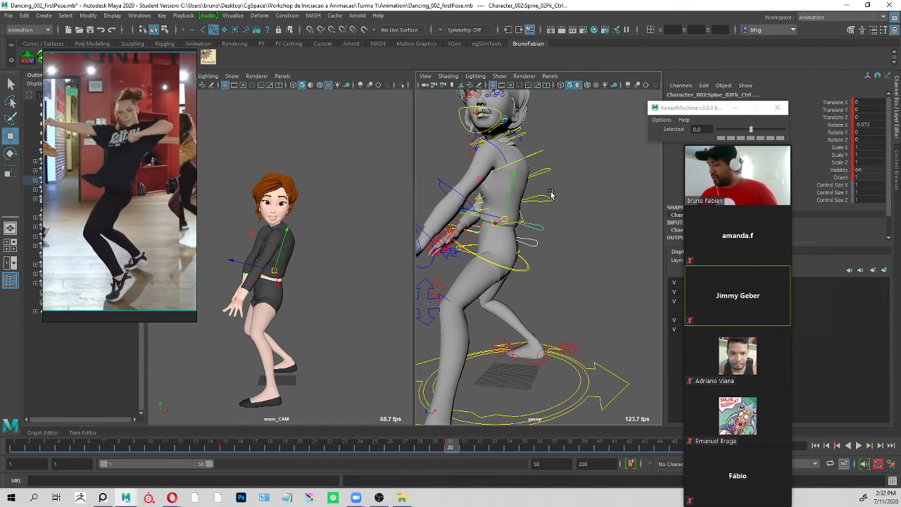
{"action": "left_click", "coordinate": [549, 165]}
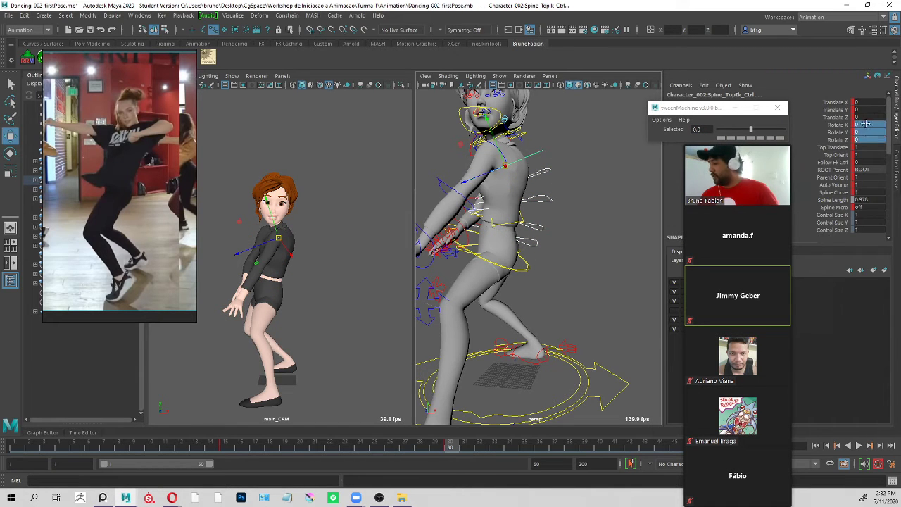
{"action": "left_click_drag", "start_coordinate": [866, 123], "coordinate": [865, 124]}
{"action": "key", "text": "Return"}
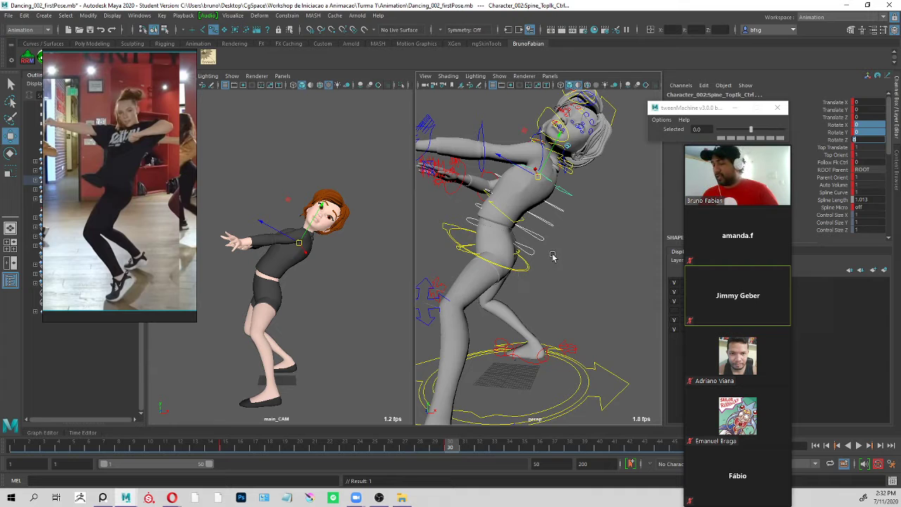
Select ROOT_Ctrl at the hips and rotate it in the perspective view to a Rotate X of about 225.
{"action": "left_click", "coordinate": [545, 275]}
{"action": "left_click_drag", "start_coordinate": [540, 261], "coordinate": [547, 275], "text": "alt"}
{"action": "left_click", "coordinate": [534, 250]}
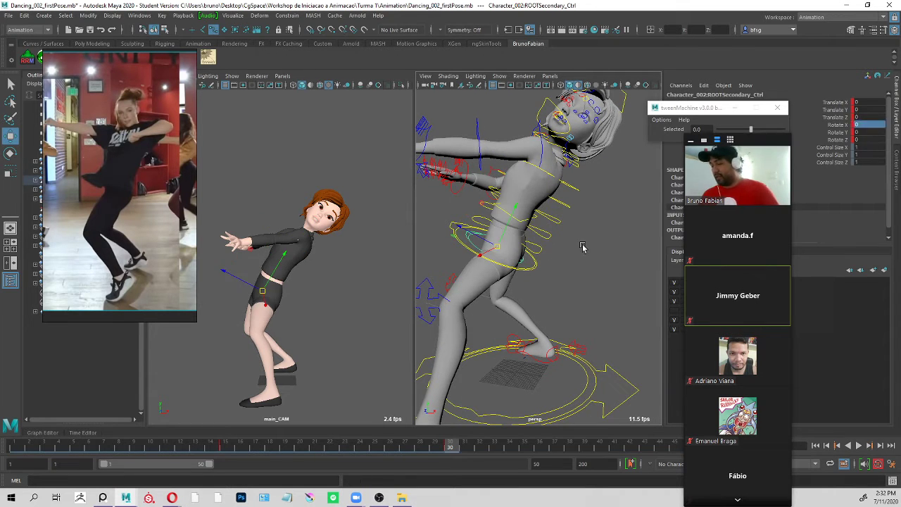
{"action": "left_click", "coordinate": [489, 228]}
{"action": "left_click", "coordinate": [547, 238]}
{"action": "key", "text": "e"}
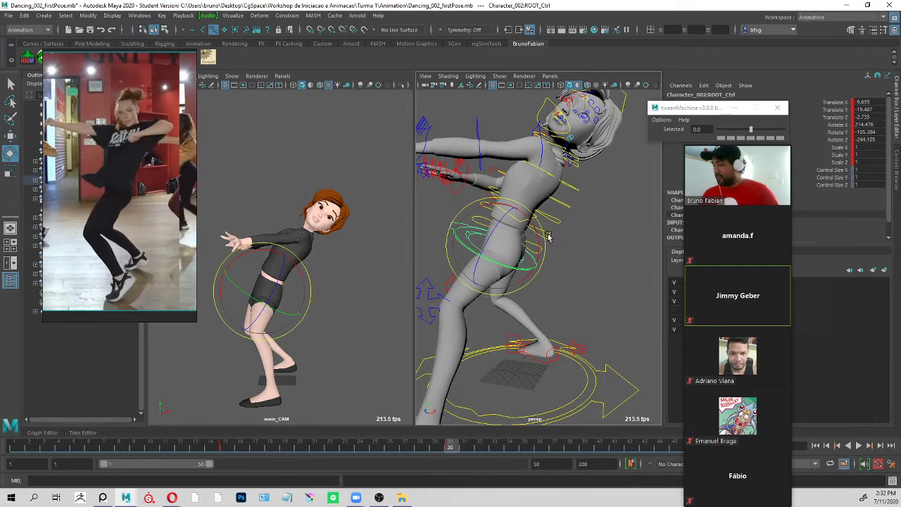
{"action": "left_click_drag", "start_coordinate": [537, 240], "coordinate": [561, 186]}
Rotate ROOT_Ctrl in the camera view to about 219, -94.9, -236.8 to match the reference body lean.
{"action": "scroll", "coordinate": [592, 186], "scroll_direction": "down", "scroll_amount": 5}
{"action": "scroll", "coordinate": [628, 176], "scroll_direction": "up", "scroll_amount": 5}
{"action": "scroll", "coordinate": [559, 185], "scroll_direction": "down", "scroll_amount": 3}
{"action": "left_click", "coordinate": [266, 277]}
{"action": "key", "text": "e"}
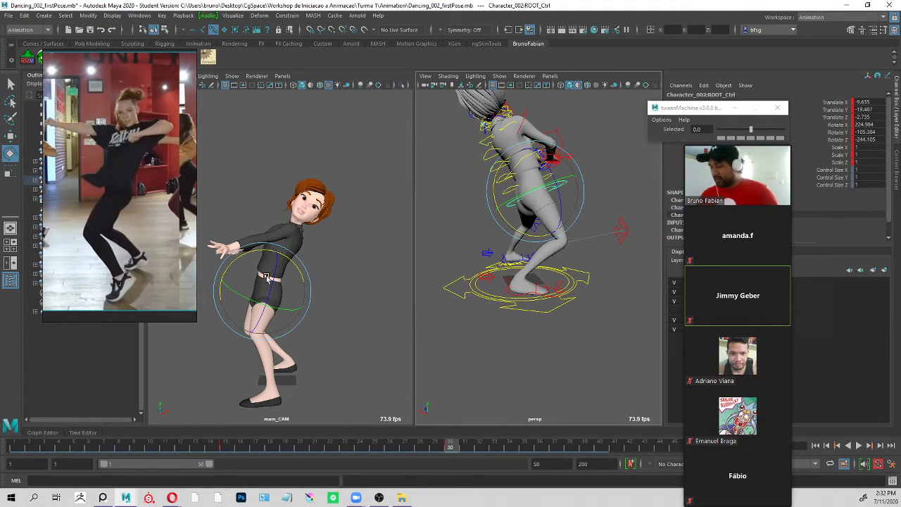
{"action": "left_click_drag", "start_coordinate": [283, 297], "coordinate": [304, 274]}
{"action": "key", "text": "w"}
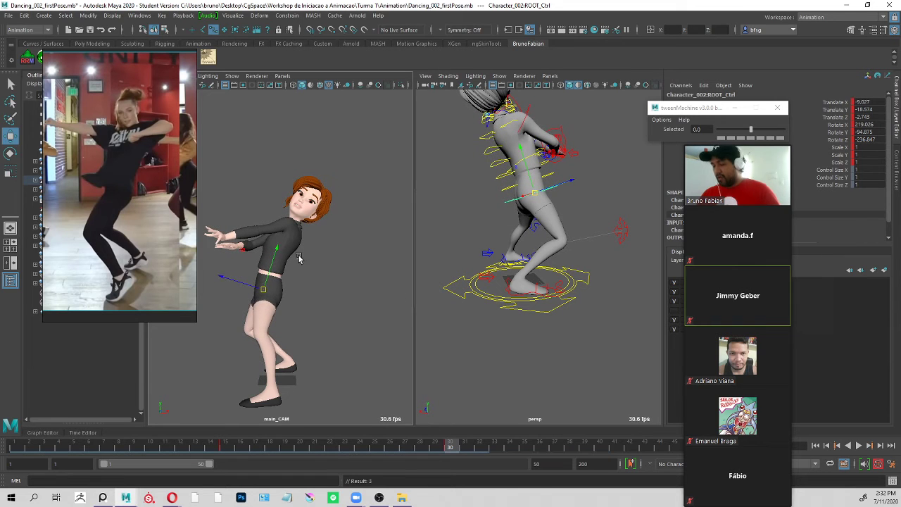
Move ROOT_Ctrl to about -11, -18.3, 7.3 to shift the hips' weight, checking the legs from several angles.
{"action": "key", "text": "q"}
{"action": "left_click_drag", "start_coordinate": [592, 218], "coordinate": [492, 161], "text": "alt"}
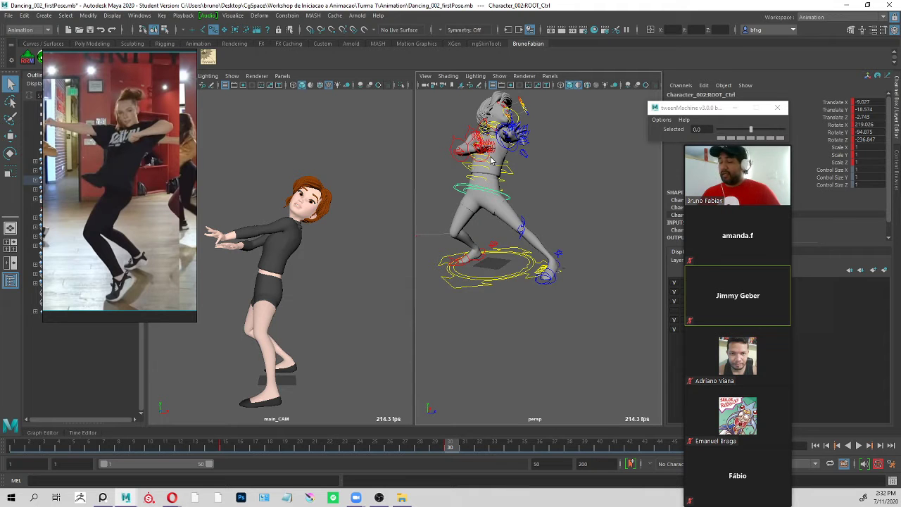
{"action": "left_click_drag", "start_coordinate": [491, 160], "coordinate": [563, 193], "text": "alt"}
{"action": "key", "text": "w"}
{"action": "middle_click_drag", "start_coordinate": [563, 192], "coordinate": [581, 194]}
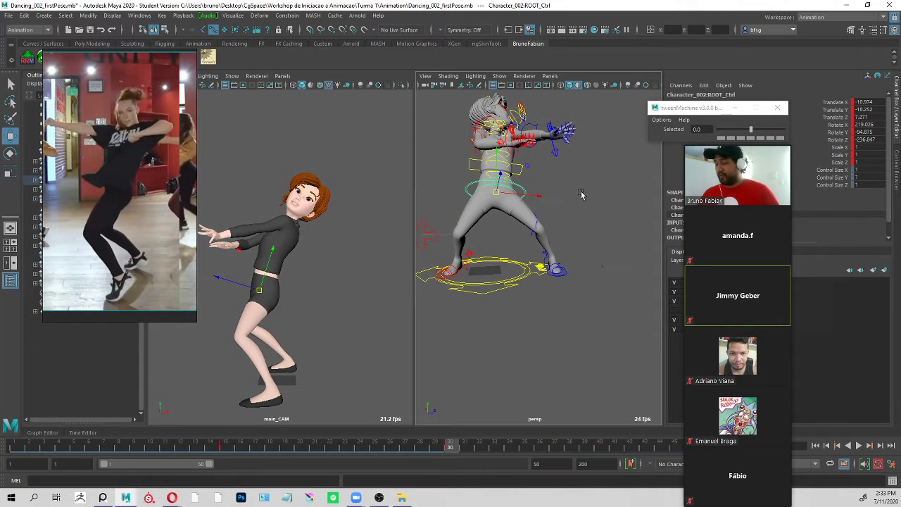
{"action": "left_click_drag", "start_coordinate": [581, 195], "coordinate": [461, 207], "text": "alt"}
{"action": "right_click_drag", "start_coordinate": [460, 207], "coordinate": [585, 193], "text": "alt"}
{"action": "left_click_drag", "start_coordinate": [585, 192], "coordinate": [589, 181], "text": "alt"}
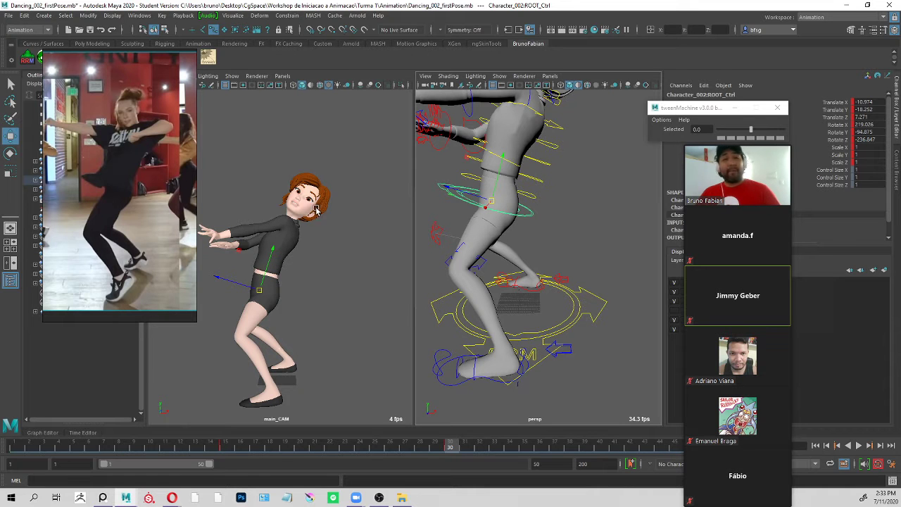
Rotate the character's head from the neck to bring it upright and facing the camera as in the reference.
{"action": "scroll", "coordinate": [553, 178], "scroll_direction": "down", "scroll_amount": 4}
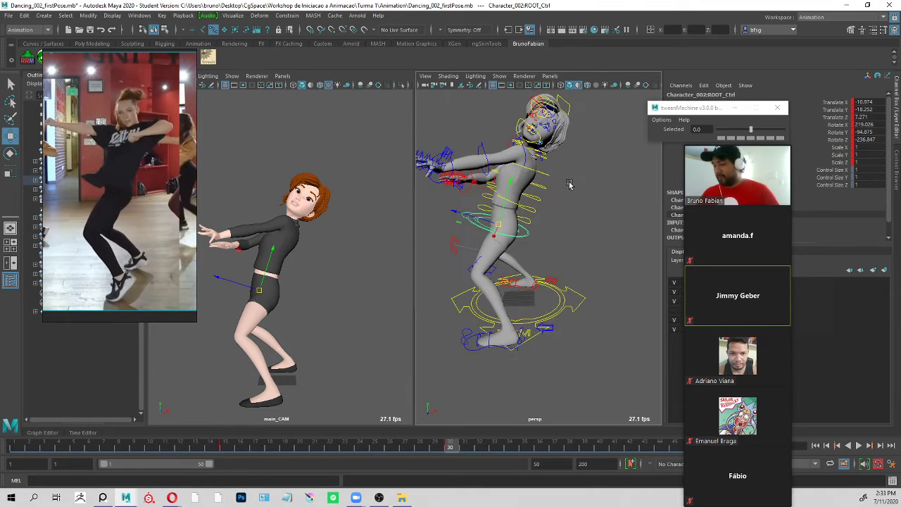
{"action": "left_click_drag", "start_coordinate": [570, 185], "coordinate": [567, 176], "text": "alt"}
{"action": "middle_click_drag", "start_coordinate": [567, 176], "coordinate": [567, 211], "text": "alt"}
{"action": "scroll", "coordinate": [535, 181], "scroll_direction": "up", "scroll_amount": 5}
{"action": "middle_click_drag", "start_coordinate": [535, 180], "coordinate": [542, 242], "text": "alt"}
{"action": "left_click_drag", "start_coordinate": [556, 243], "coordinate": [538, 238], "text": "alt"}
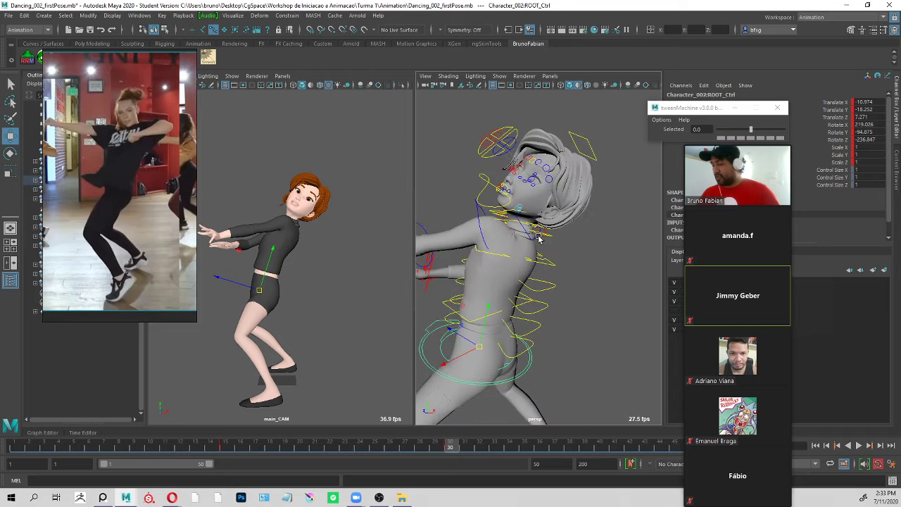
{"action": "left_click", "coordinate": [540, 235]}
{"action": "key", "text": "e"}
{"action": "left_click_drag", "start_coordinate": [336, 203], "coordinate": [294, 212]}
{"action": "key", "text": "q"}
{"action": "left_click_drag", "start_coordinate": [570, 128], "coordinate": [508, 225], "text": "alt"}
{"action": "key", "text": "e"}
{"action": "key", "text": "q"}
Reset the rotations of l_Arm_Clavicle_Ctrl and l_Arm_ShoulderFk_Ctrl to 0.
{"action": "left_click", "coordinate": [573, 224]}
{"action": "left_click", "coordinate": [523, 225]}
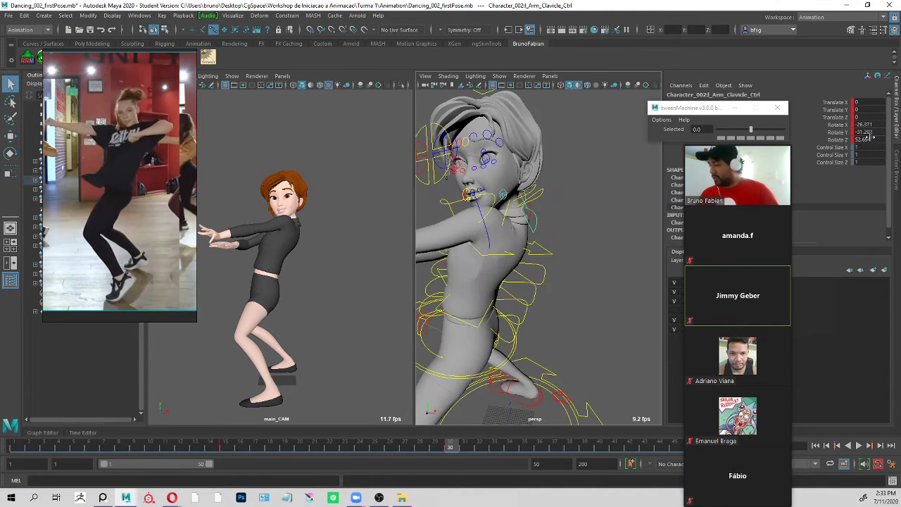
{"action": "key", "text": "Return"}
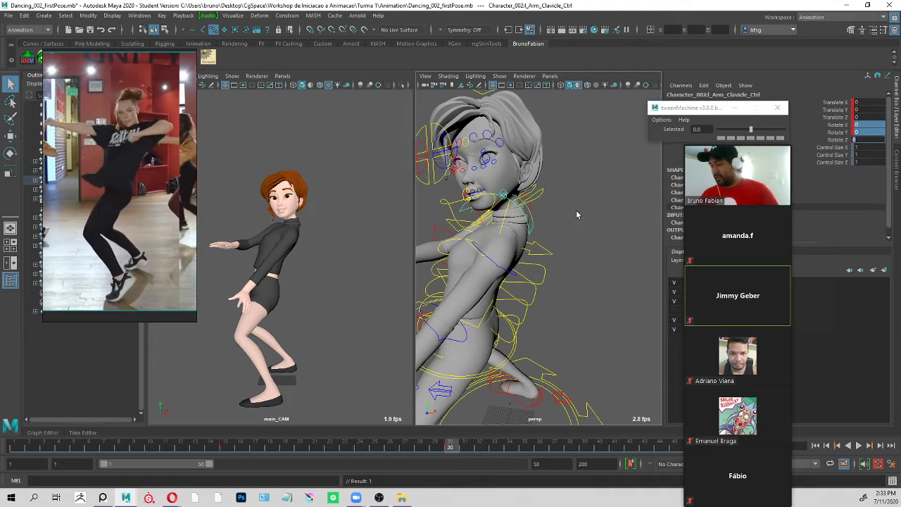
{"action": "left_click", "coordinate": [568, 217]}
{"action": "left_click", "coordinate": [503, 268]}
{"action": "left_click", "coordinate": [866, 138]}
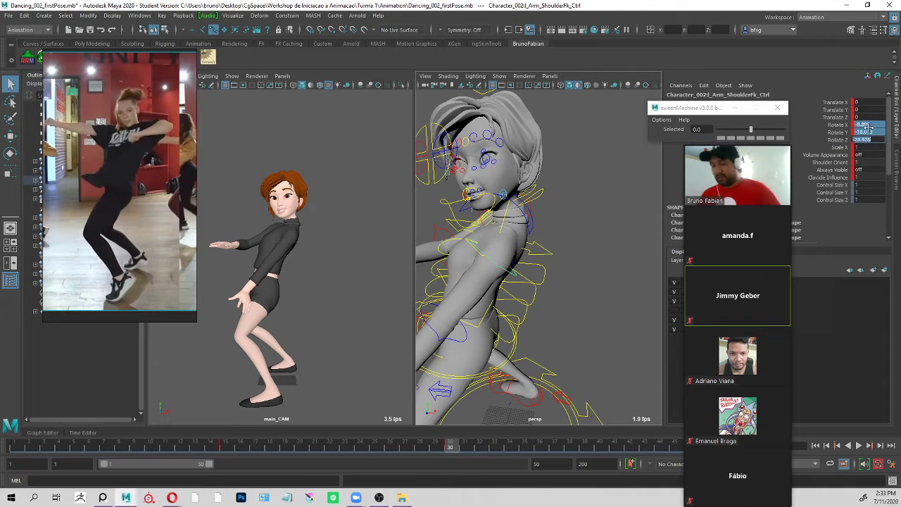
{"action": "key", "text": "Return"}
Rotate l_Arm_Clavicle_Ctrl to about 58.6, 25, 75.6 so the left arm extends sideways at shoulder height.
{"action": "left_click", "coordinate": [583, 214]}
{"action": "left_click_drag", "start_coordinate": [583, 218], "coordinate": [532, 211], "text": "alt"}
{"action": "left_click", "coordinate": [523, 242]}
{"action": "key", "text": "e"}
{"action": "key", "text": "q"}
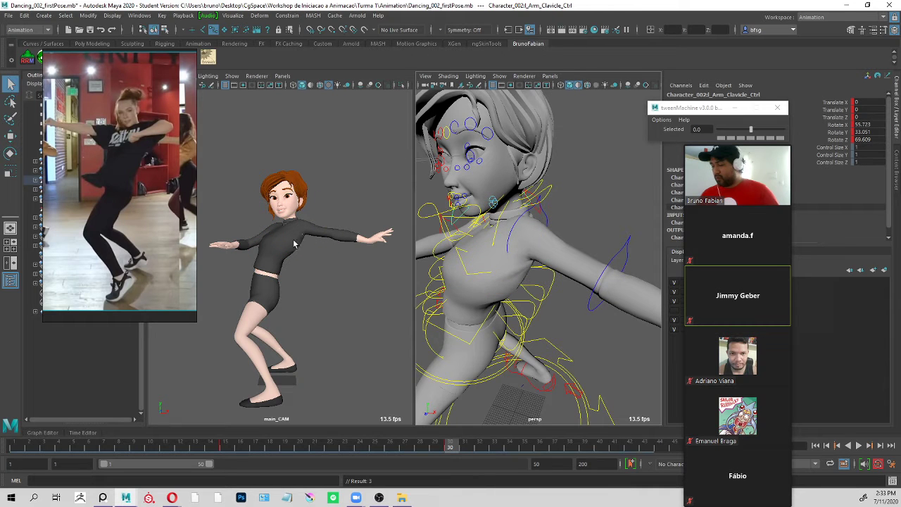
{"action": "left_click_drag", "start_coordinate": [613, 234], "coordinate": [526, 244], "text": "alt"}
{"action": "key", "text": "e"}
{"action": "key", "text": "q"}
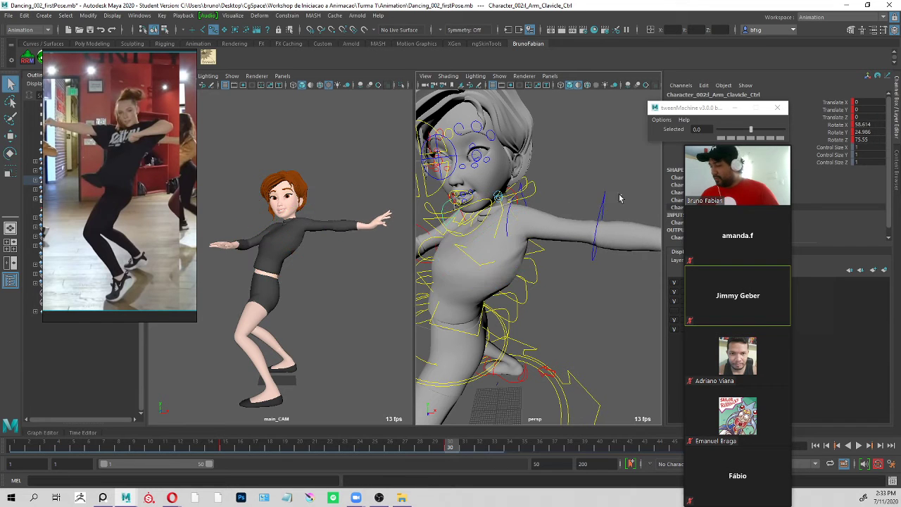
Bend the left elbow to a Rotate Y of about -129.6, folding the forearm back toward the face.
{"action": "left_click_drag", "start_coordinate": [619, 197], "coordinate": [591, 214]}
{"action": "key", "text": "e"}
{"action": "left_click_drag", "start_coordinate": [623, 241], "coordinate": [578, 239]}
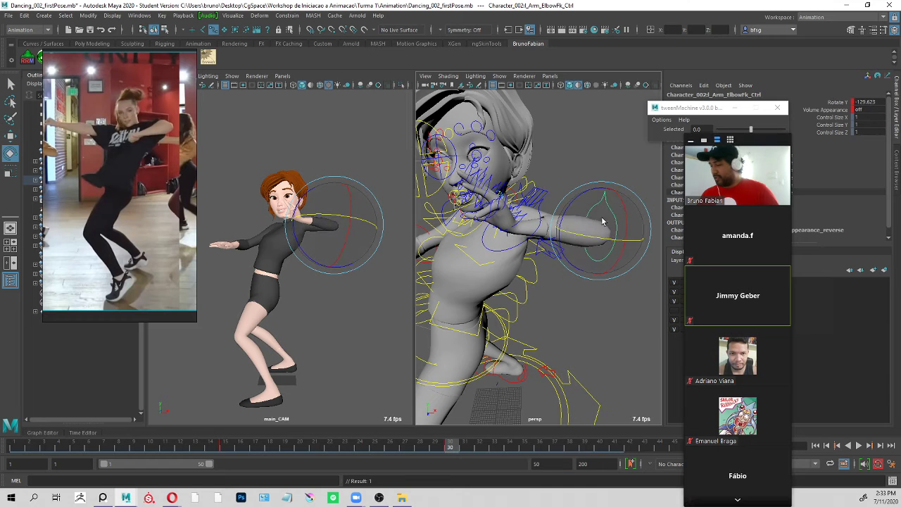
{"action": "key", "text": "q"}
Rotate the left arm to bring the hand down from the face to chest height.
{"action": "left_click", "coordinate": [573, 171]}
{"action": "left_click_drag", "start_coordinate": [573, 173], "coordinate": [588, 210], "text": "alt"}
{"action": "left_click", "coordinate": [549, 224]}
{"action": "key", "text": "e"}
{"action": "left_click_drag", "start_coordinate": [519, 201], "coordinate": [536, 257]}
{"action": "key", "text": "q"}
Select the left hand controls and reset the rotations to 0, including those of l_Arm_WristFk_Ctrl.
{"action": "left_click", "coordinate": [549, 248]}
{"action": "left_click", "coordinate": [549, 248]}
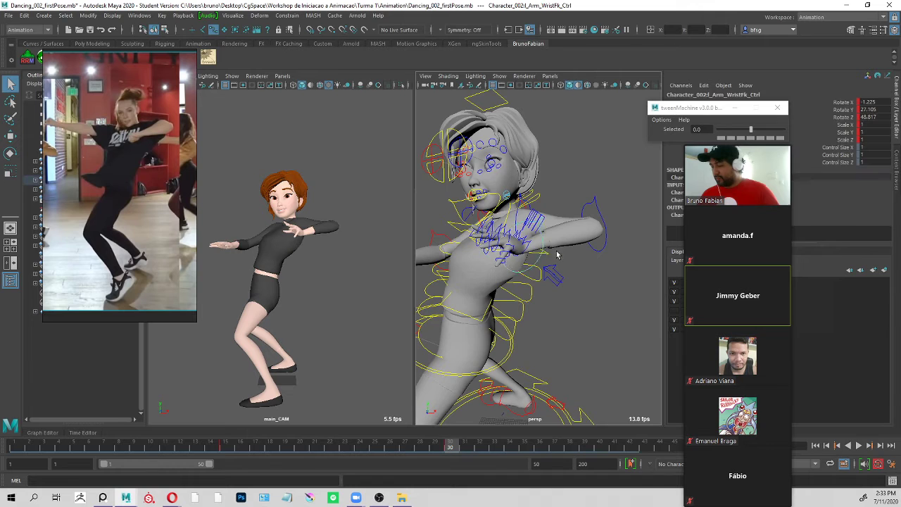
{"action": "key", "text": "f"}
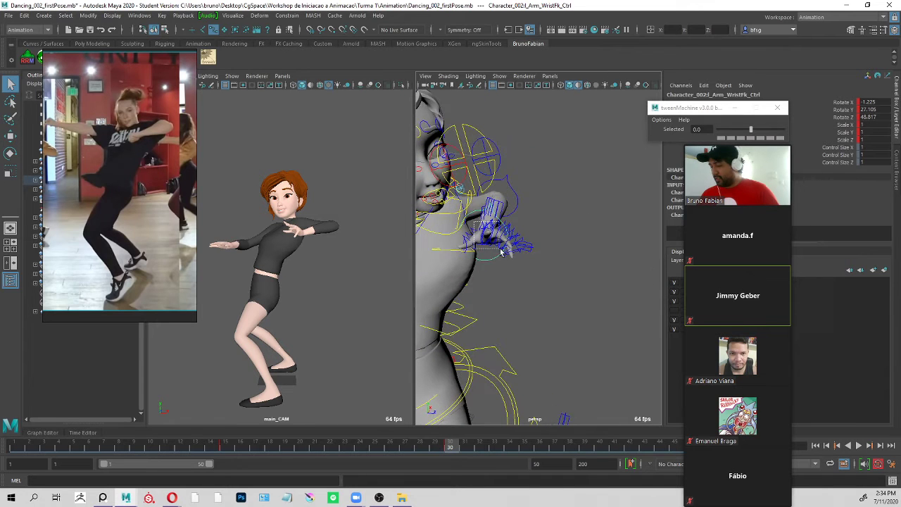
{"action": "left_click", "coordinate": [517, 259]}
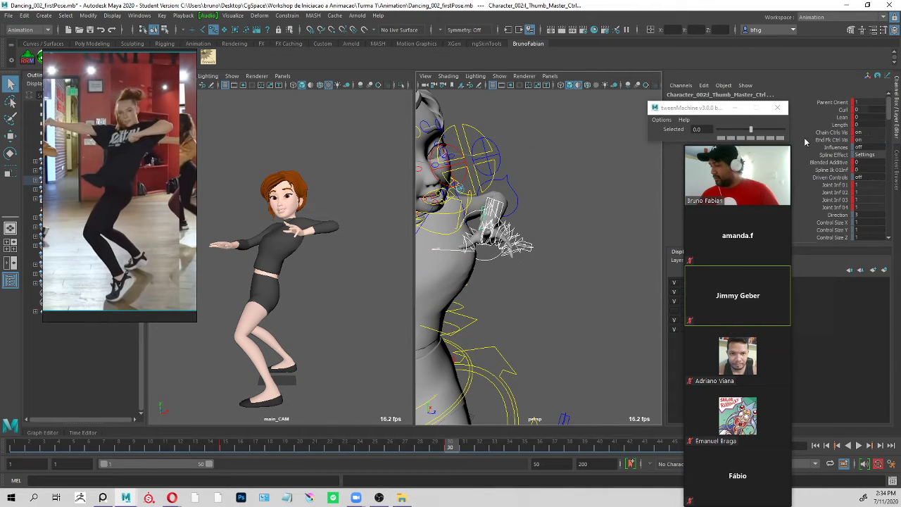
{"action": "left_click_drag", "start_coordinate": [581, 220], "coordinate": [542, 218], "text": "alt"}
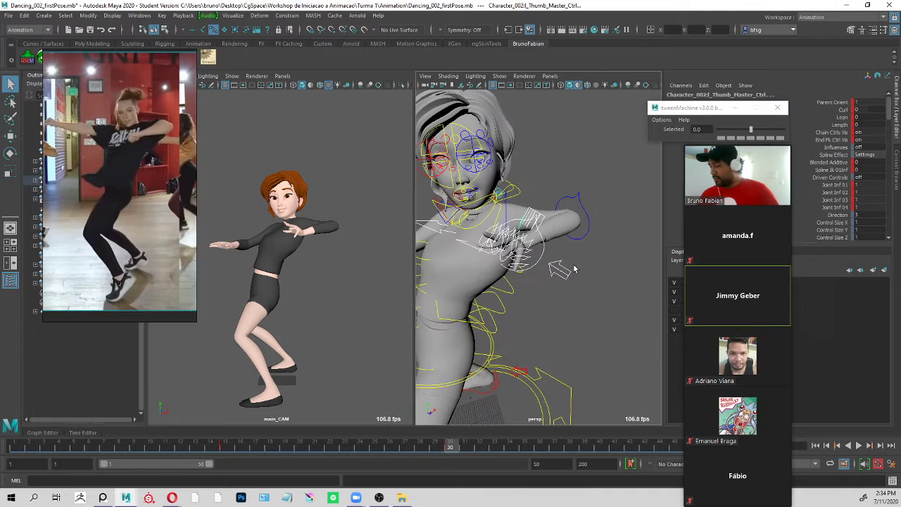
{"action": "left_click", "coordinate": [541, 258]}
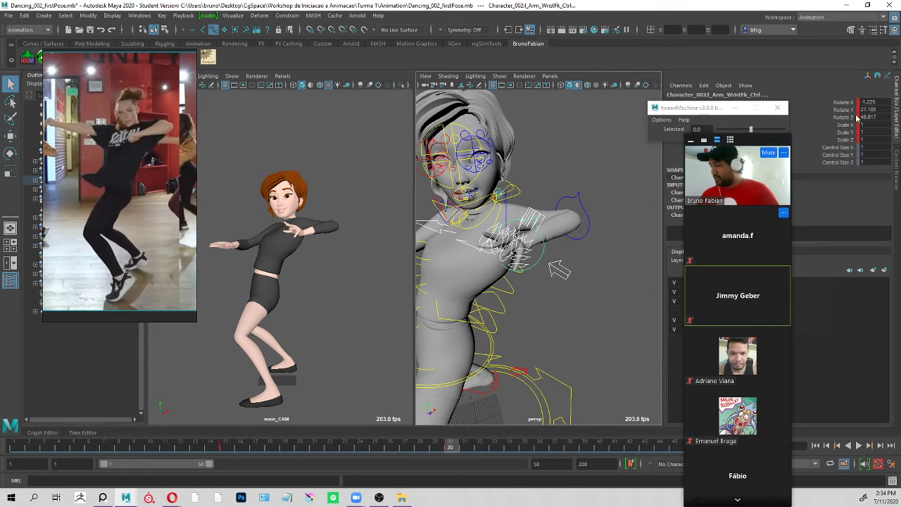
{"action": "left_click_drag", "start_coordinate": [872, 117], "coordinate": [875, 111]}
{"action": "key", "text": "Return"}
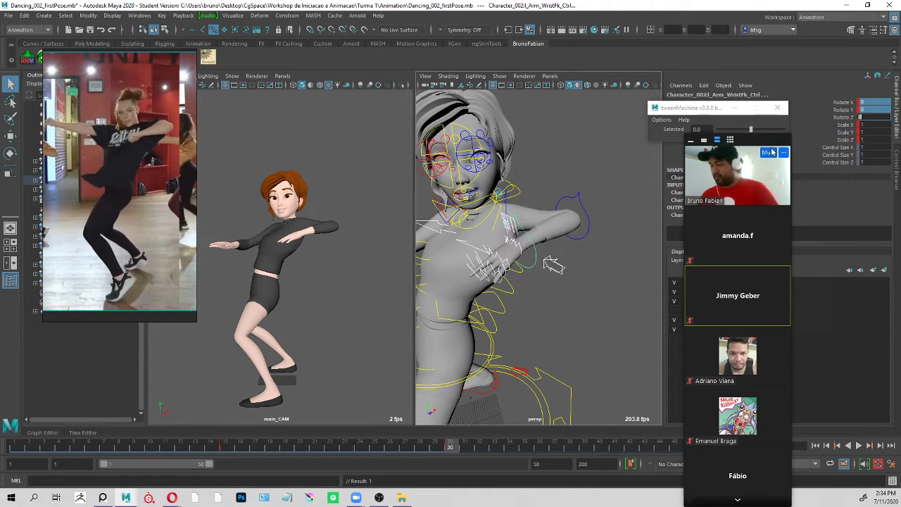
Rotate l_Arm_WristFk_Ctrl to a Rotate Z of about 29.5 so the hand lies flat across the chest.
{"action": "left_click", "coordinate": [573, 230]}
{"action": "left_click_drag", "start_coordinate": [576, 244], "coordinate": [527, 246], "text": "alt"}
{"action": "left_click", "coordinate": [534, 261]}
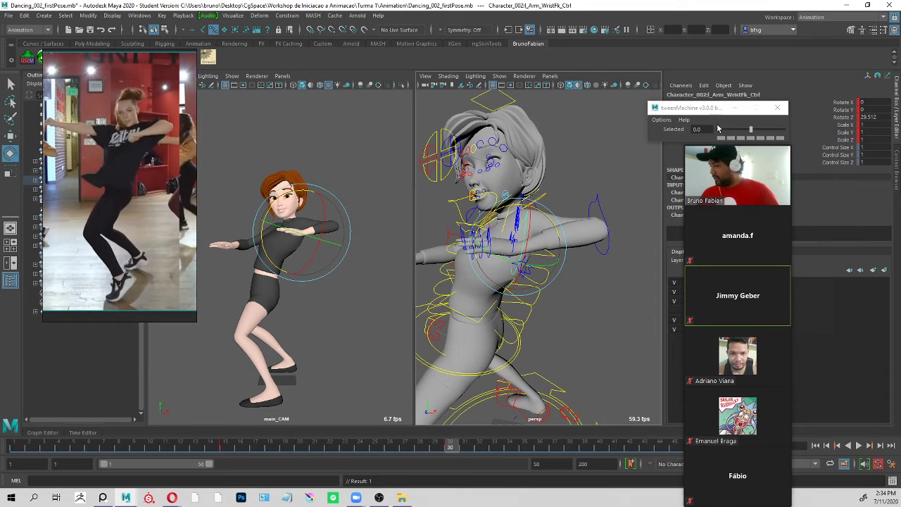
Move the meeting window aside and examine the full pose from several angles, selecting all the character's controls and clearing the selection.
{"action": "left_click_drag", "start_coordinate": [744, 141], "coordinate": [725, 41]}
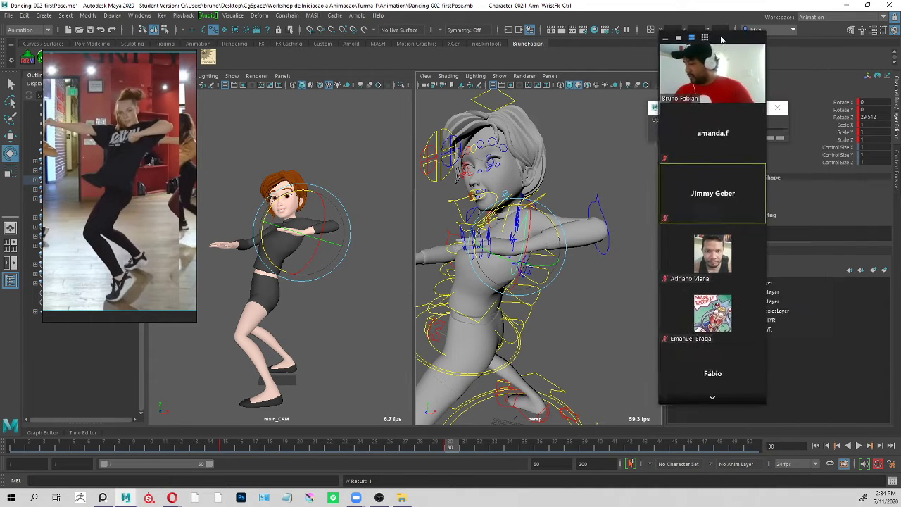
{"action": "left_click_drag", "start_coordinate": [593, 283], "coordinate": [608, 210], "text": "alt"}
{"action": "right_click_drag", "start_coordinate": [608, 210], "coordinate": [496, 251], "text": "alt"}
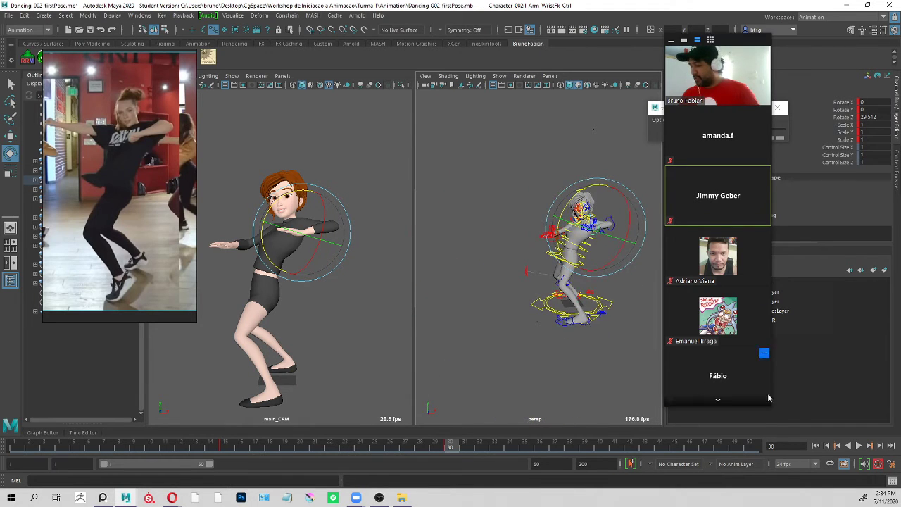
{"action": "middle_click_drag", "start_coordinate": [614, 225], "coordinate": [561, 219], "text": "alt"}
{"action": "left_click_drag", "start_coordinate": [610, 119], "coordinate": [469, 328]}
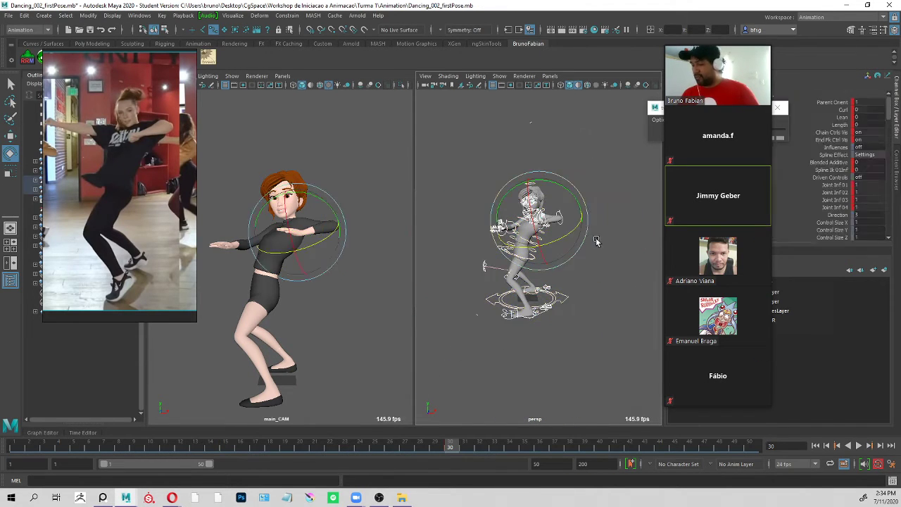
{"action": "left_click", "coordinate": [613, 287]}
{"action": "left_click_drag", "start_coordinate": [613, 287], "coordinate": [519, 230], "text": "alt"}
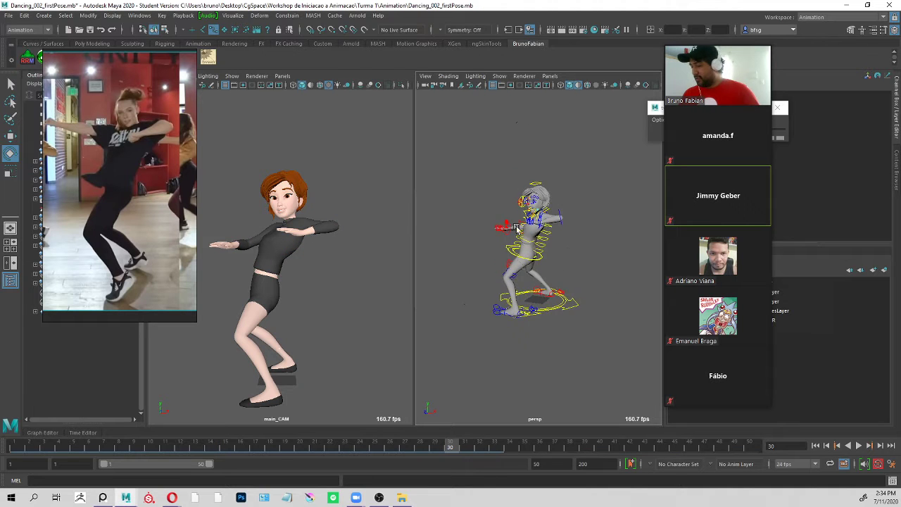
{"action": "right_click_drag", "start_coordinate": [520, 230], "coordinate": [568, 241], "text": "alt"}
Save the scene under the new name Dancing_003_secondPoseTurmaB.mb in the Animation folder.
{"action": "key", "text": "ctrl+shift+s"}
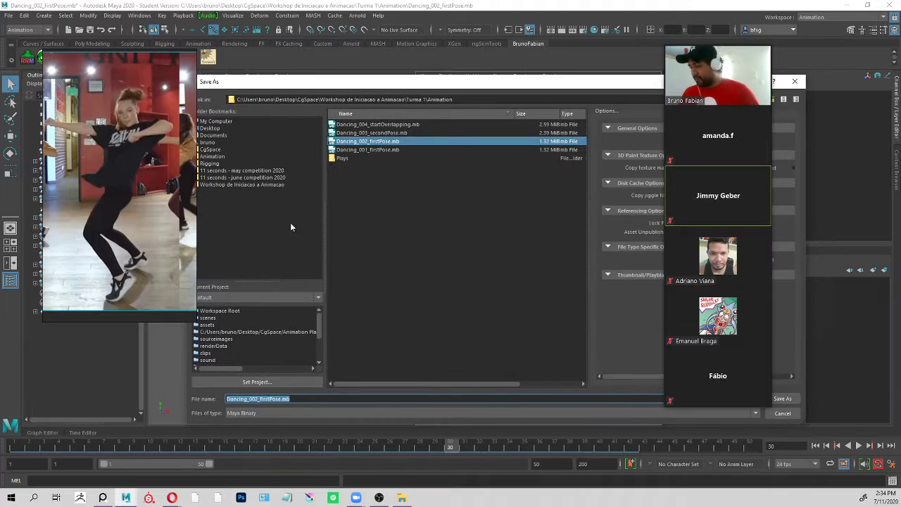
{"action": "left_click", "coordinate": [380, 134]}
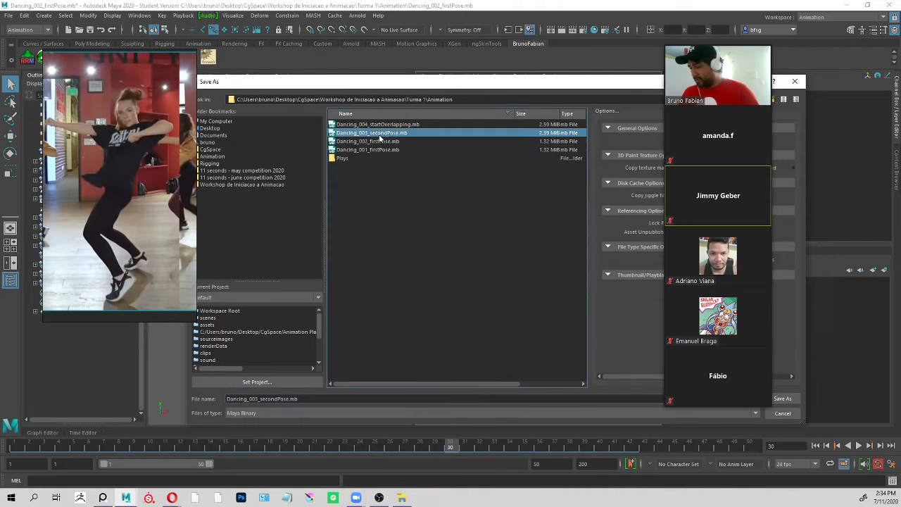
{"action": "left_click", "coordinate": [287, 399]}
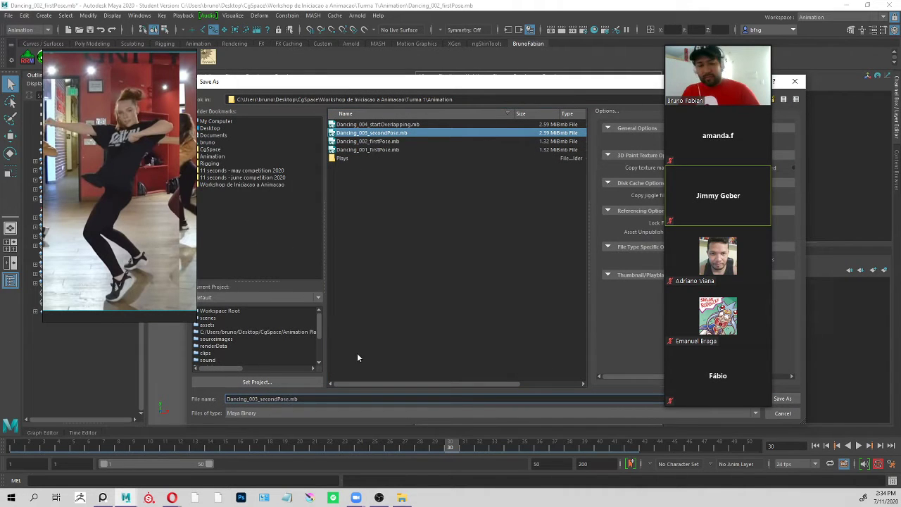
{"action": "type", "text": "Turma"}
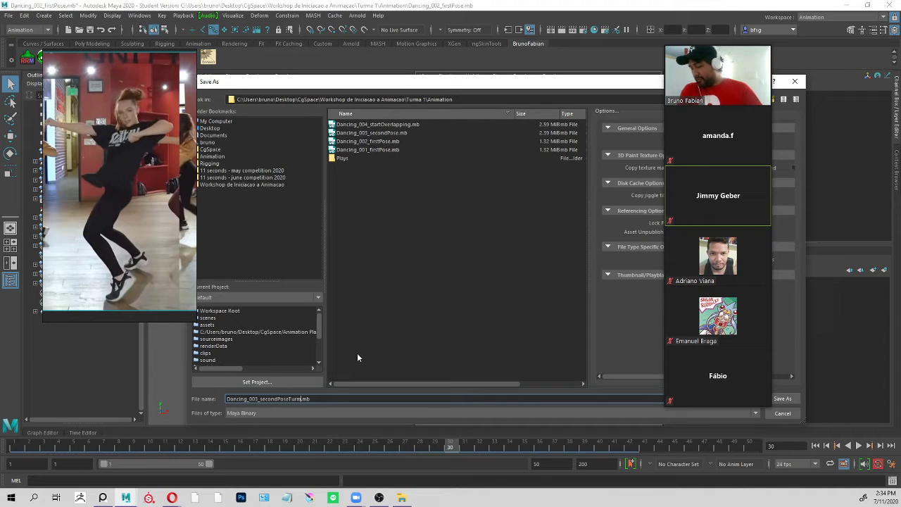
{"action": "type", "text": "B"}
{"action": "key", "text": "Return"}
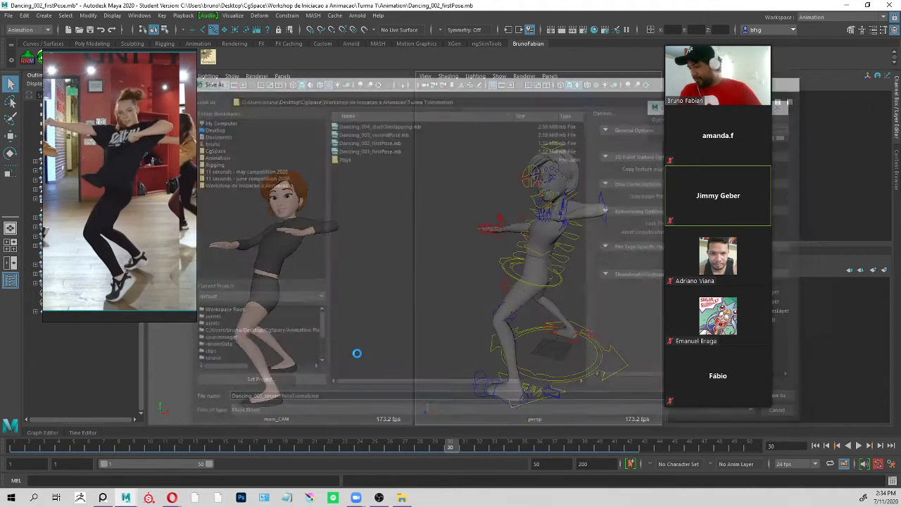
Complete saving the scene as Dancing_003_secondPoseTurmaB.mb.
{"action": "key", "text": "Return"}
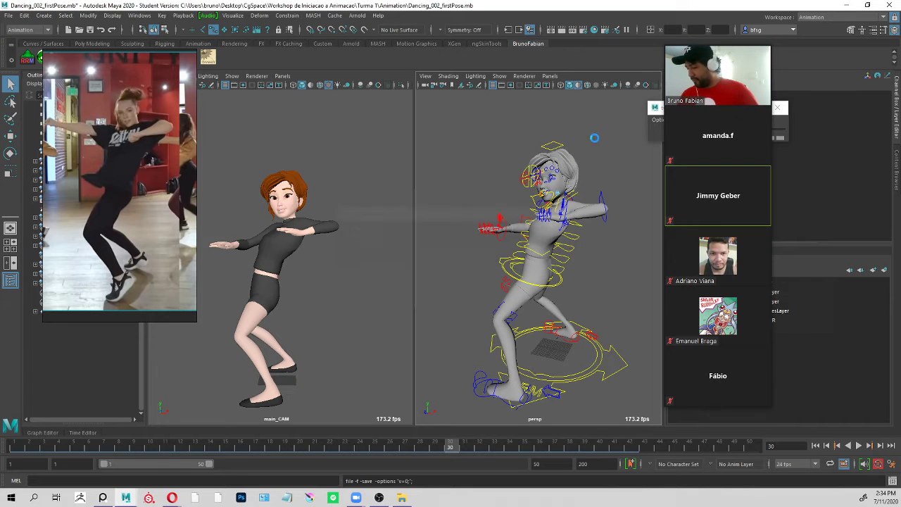
{"action": "key", "text": "Return"}
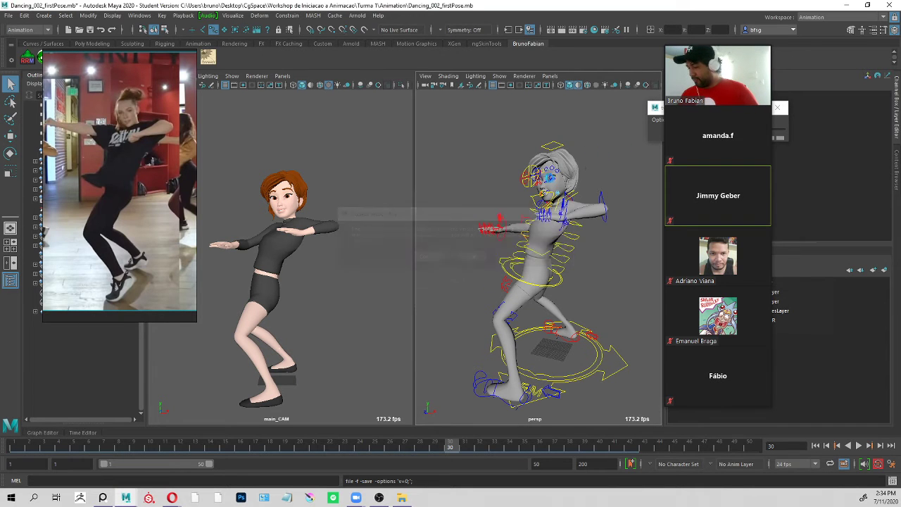
Select the right hand controls together with r_Arm_WristFk_Ctrl and reset the wrist rotations to 0.
{"action": "left_click_drag", "start_coordinate": [601, 173], "coordinate": [635, 160], "text": "alt"}
{"action": "right_click_drag", "start_coordinate": [636, 160], "coordinate": [641, 195], "text": "alt"}
{"action": "left_click_drag", "start_coordinate": [641, 196], "coordinate": [574, 142], "text": "alt"}
{"action": "key", "text": "q"}
{"action": "left_click_drag", "start_coordinate": [533, 185], "coordinate": [506, 204]}
{"action": "left_click_drag", "start_coordinate": [623, 168], "coordinate": [549, 141], "text": "alt"}
{"action": "left_click", "coordinate": [549, 141]}
{"action": "right_click_drag", "start_coordinate": [552, 144], "coordinate": [605, 182], "text": "alt"}
{"action": "left_click_drag", "start_coordinate": [605, 182], "coordinate": [569, 177], "text": "alt"}
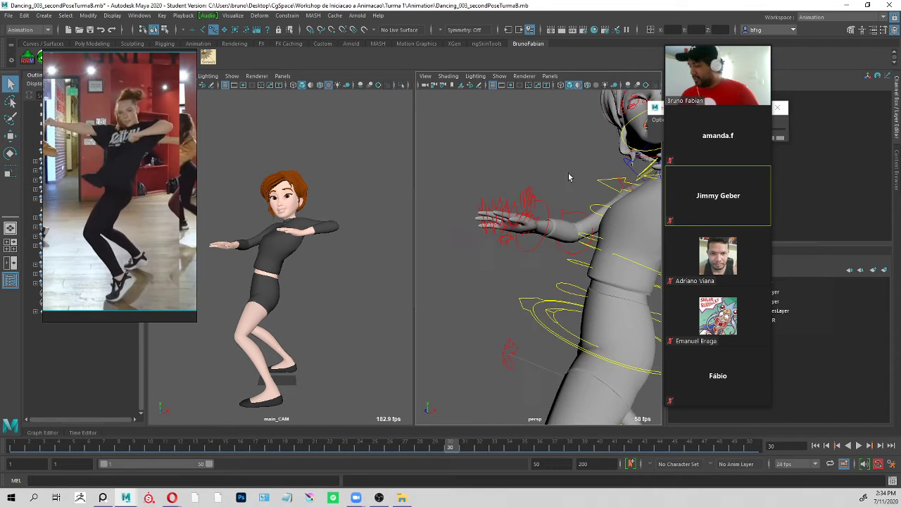
{"action": "left_click_drag", "start_coordinate": [551, 233], "coordinate": [556, 237]}
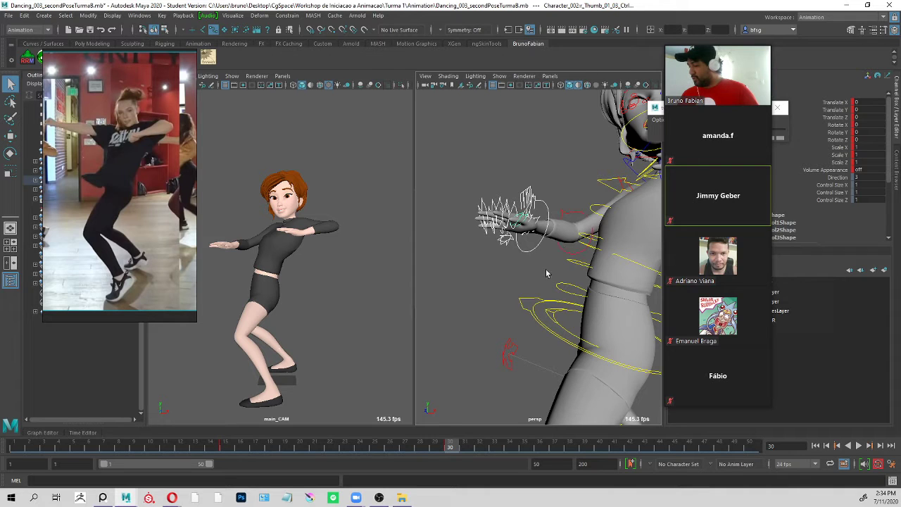
{"action": "left_click", "coordinate": [565, 250]}
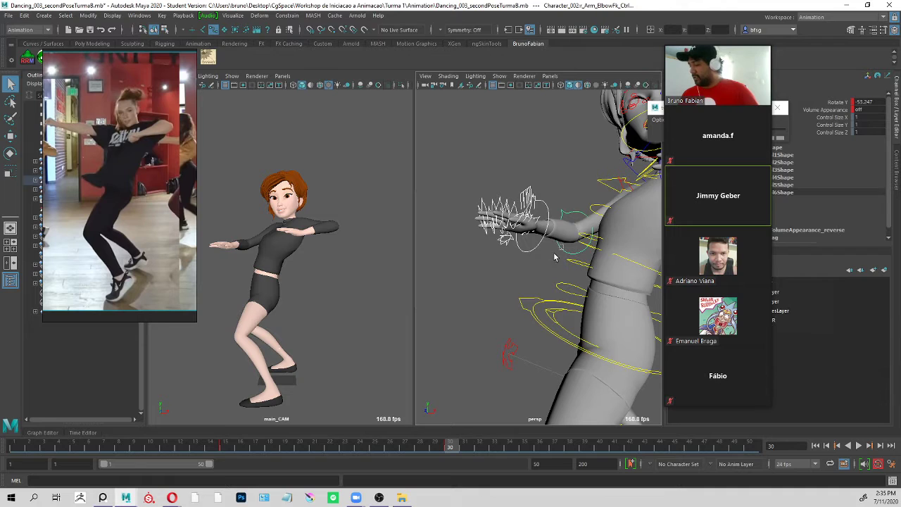
{"action": "left_click", "coordinate": [533, 257]}
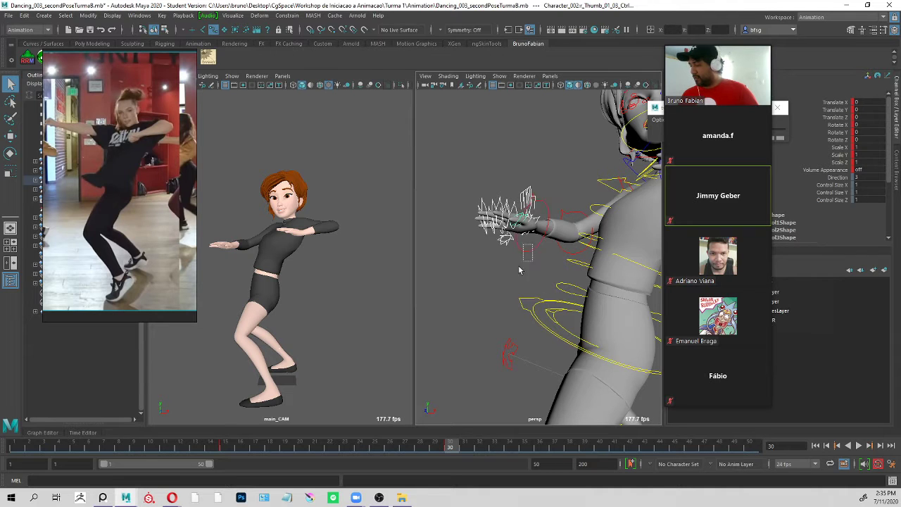
{"action": "left_click", "coordinate": [529, 248]}
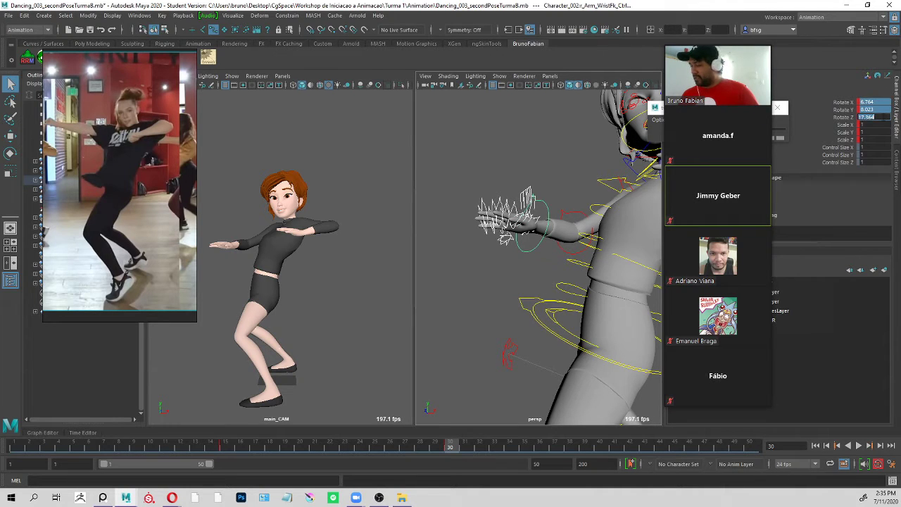
{"action": "key", "text": "Return"}
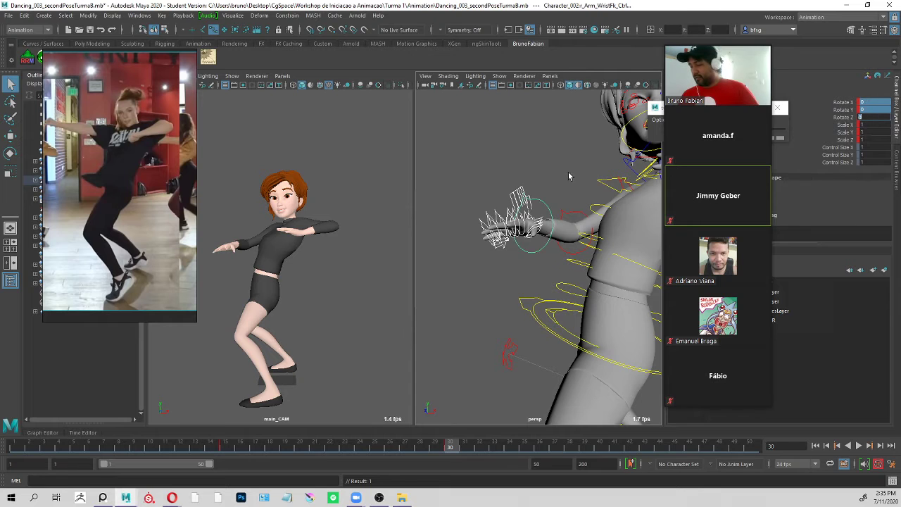
Clear the selection and reset the Rotate Y of r_Arm_ElbowFk_Ctrl to 0 to straighten the right arm.
{"action": "left_click", "coordinate": [569, 175]}
{"action": "left_click", "coordinate": [571, 212]}
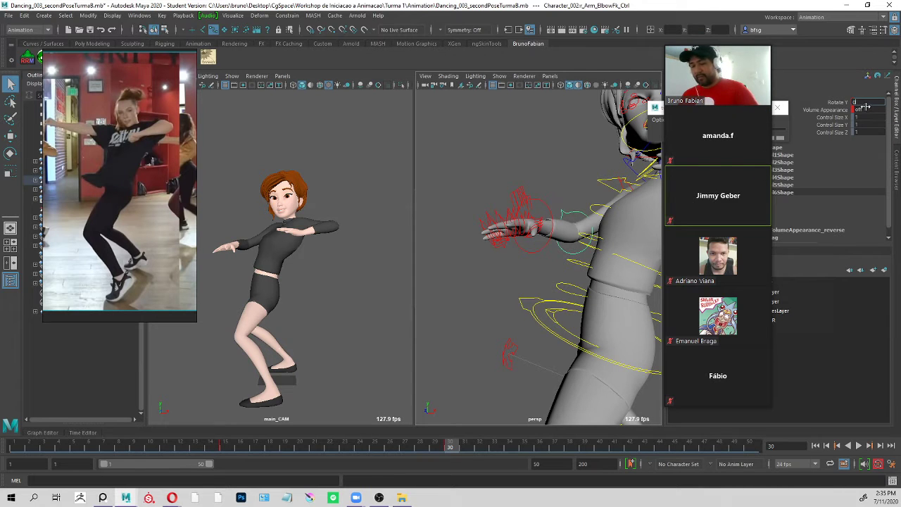
{"action": "key", "text": "Return"}
Rotate r_Arm_ShoulderFk_Ctrl to about 11.4, -33.8, 12.3 so the right arm extends level.
{"action": "left_click_drag", "start_coordinate": [577, 212], "coordinate": [586, 154], "text": "alt"}
{"action": "left_click", "coordinate": [558, 116]}
{"action": "key", "text": "e"}
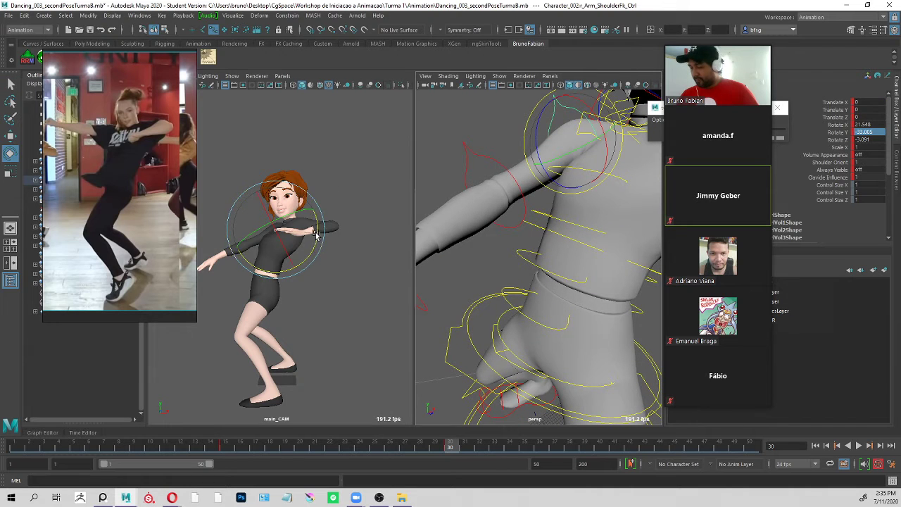
{"action": "mouse_move", "coordinate": [316, 234]}
{"action": "left_mouse_down"}
{"action": "mouse_move", "coordinate": [319, 225]}
{"action": "mouse_move", "coordinate": [315, 234]}
{"action": "left_mouse_up"}
{"action": "key", "text": "q"}
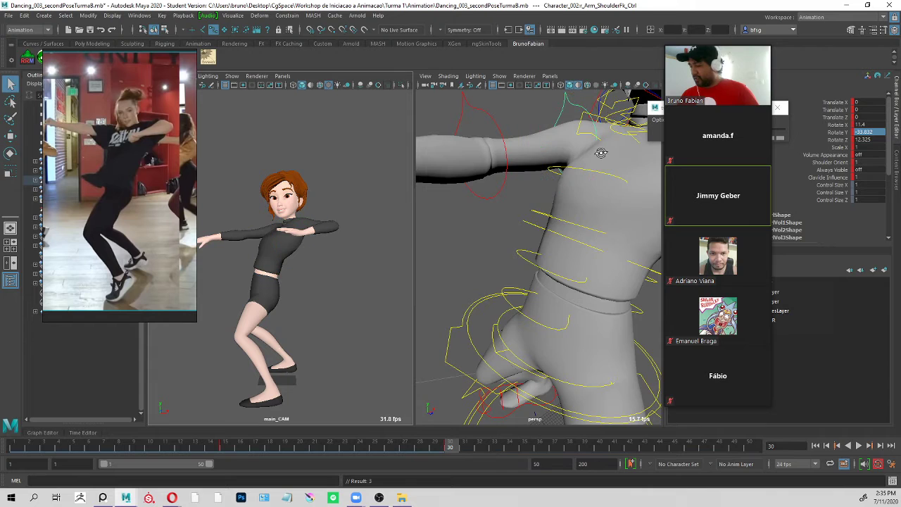
Select r_Arm_Clavicle_Ctrl and reset its Rotate X, Y and Z to 0.
{"action": "left_click_drag", "start_coordinate": [601, 153], "coordinate": [629, 171], "text": "alt"}
{"action": "right_click_drag", "start_coordinate": [629, 171], "coordinate": [517, 180], "text": "alt"}
{"action": "left_click", "coordinate": [501, 177]}
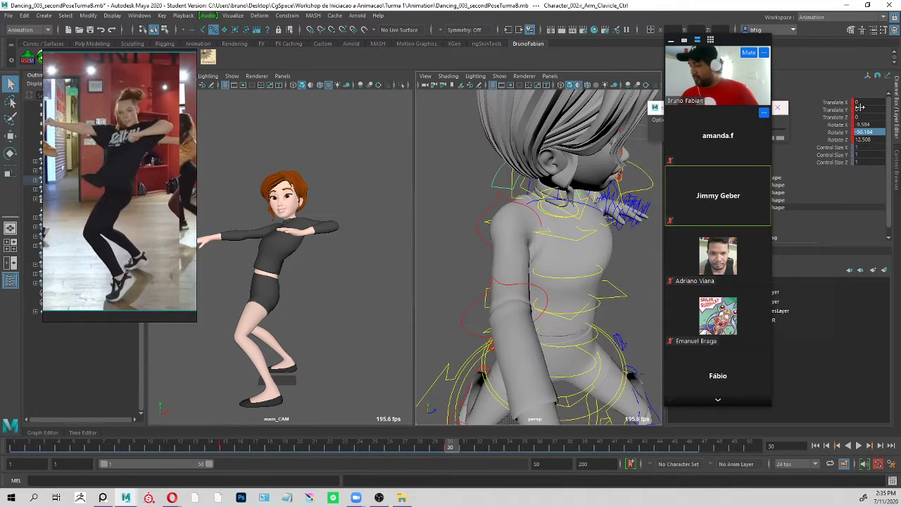
{"action": "double_click", "coordinate": [880, 131]}
{"action": "key", "text": "Return"}
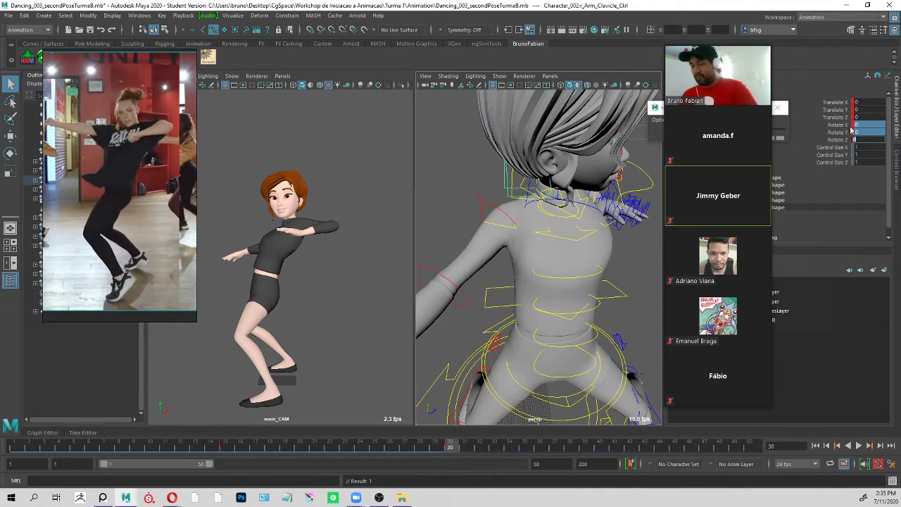
Rotate the right arm upward again so it stretches out level, as in the reference.
{"action": "left_click_drag", "start_coordinate": [611, 163], "coordinate": [614, 211], "text": "alt"}
{"action": "key", "text": "e"}
{"action": "left_click_drag", "start_coordinate": [317, 212], "coordinate": [322, 226]}
{"action": "key", "text": "q"}
Select Head_Master_Ctrl and rotate it to about -47, 45.3, -44.1 to tilt the head.
{"action": "left_click_drag", "start_coordinate": [581, 205], "coordinate": [553, 98], "text": "alt"}
{"action": "scroll", "coordinate": [583, 179], "scroll_direction": "down", "scroll_amount": 5}
{"action": "left_click", "coordinate": [556, 96]}
{"action": "left_click_drag", "start_coordinate": [292, 233], "coordinate": [304, 220]}
{"action": "key", "text": "q"}
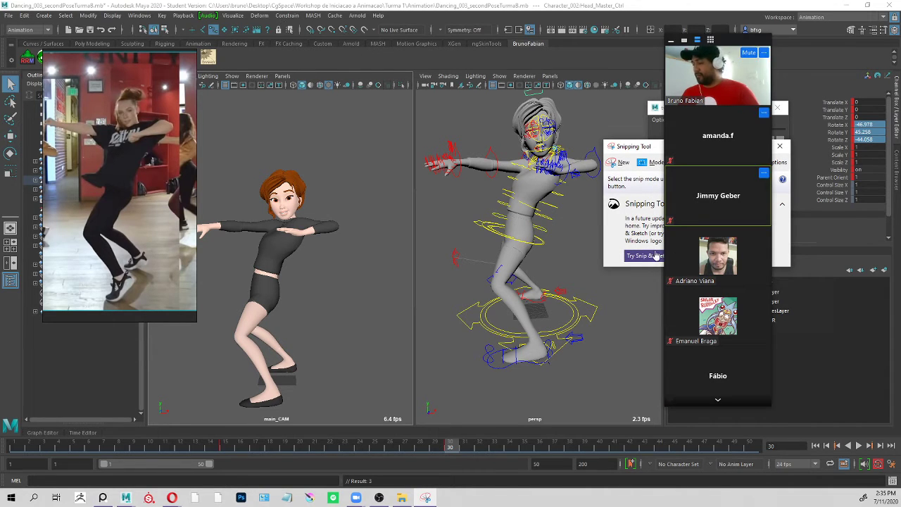
Capture the reference and the posed character in Snipping Tool to mark their head angles, and discard the snip unsaved.
{"action": "left_click", "coordinate": [622, 163]}
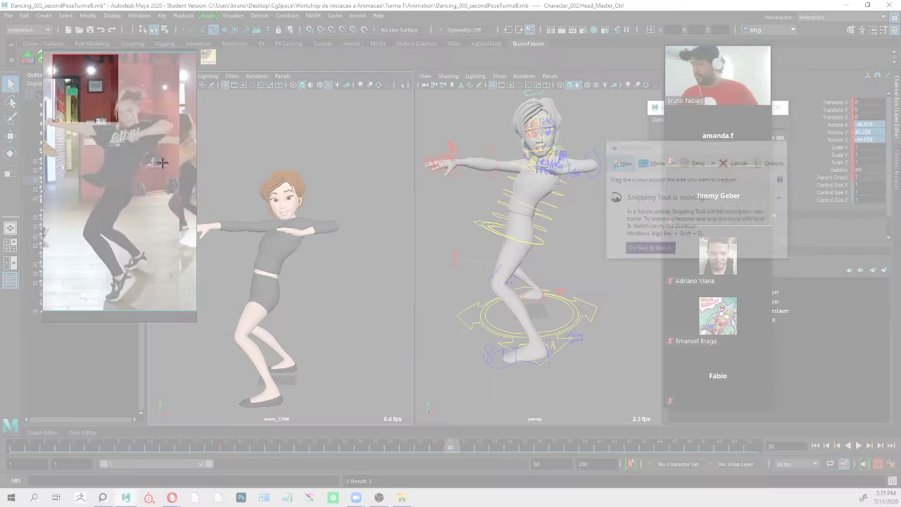
{"action": "left_click_drag", "start_coordinate": [52, 54], "coordinate": [422, 420]}
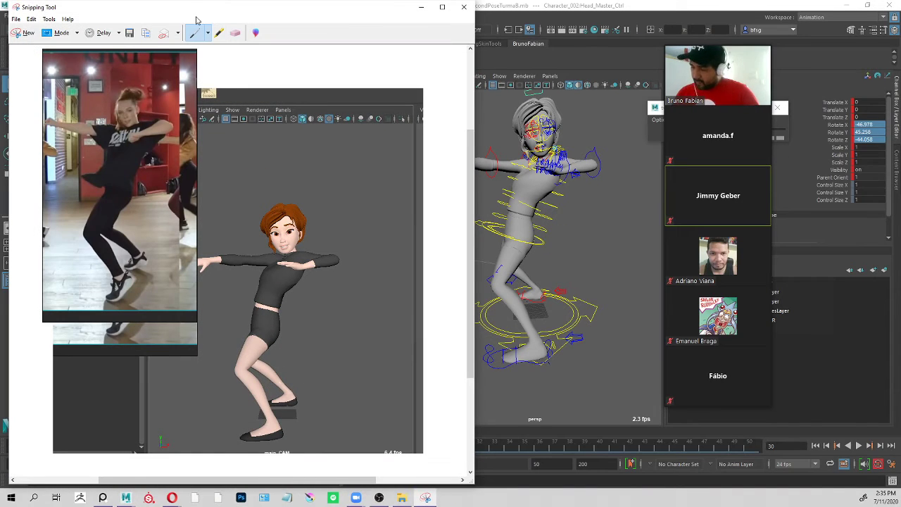
{"action": "left_click_drag", "start_coordinate": [197, 18], "coordinate": [399, 40]}
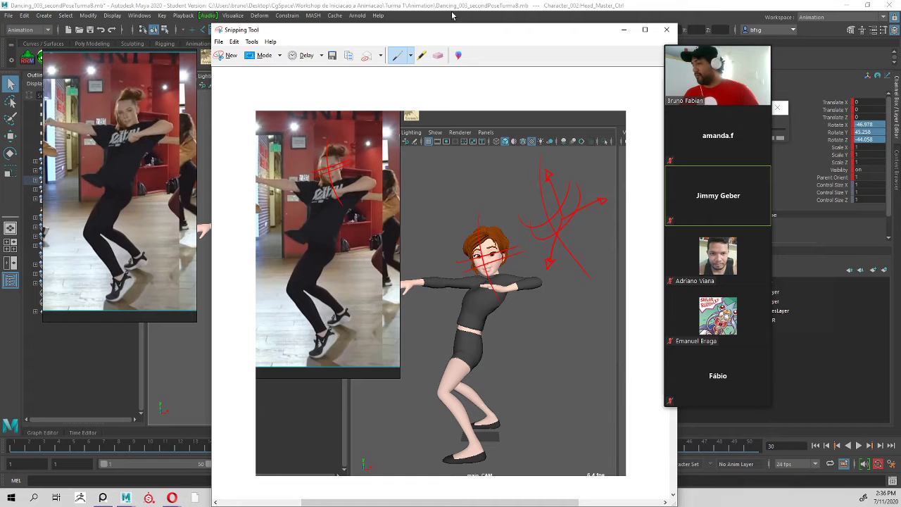
{"action": "left_click", "coordinate": [667, 31]}
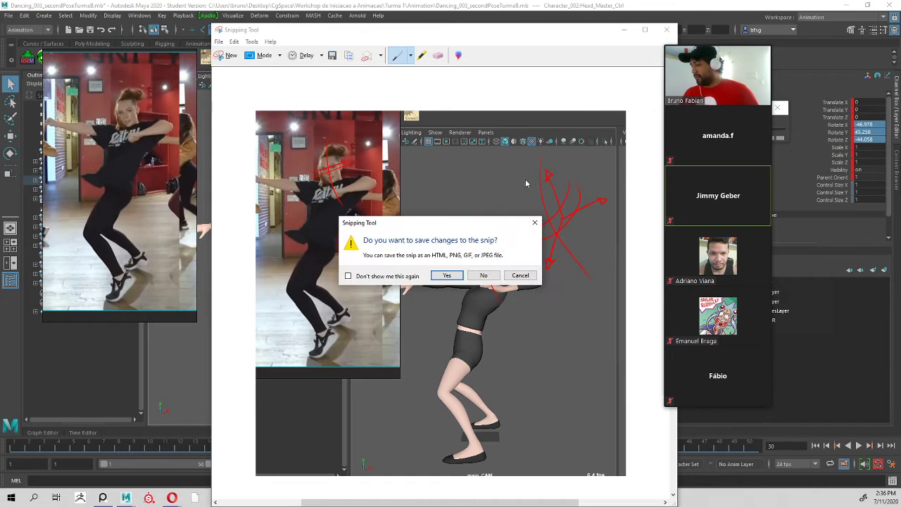
{"action": "left_click", "coordinate": [482, 275]}
Refine the head tilt by rotating Head_Master_Ctrl to about -43.6, 51.6, -39.7, checking it from several angles.
{"action": "mouse_move", "coordinate": [551, 139]}
{"action": "left_mouse_down", "text": "alt"}
{"action": "mouse_move", "coordinate": [583, 145]}
{"action": "mouse_move", "coordinate": [568, 136]}
{"action": "left_mouse_up", "text": "alt"}
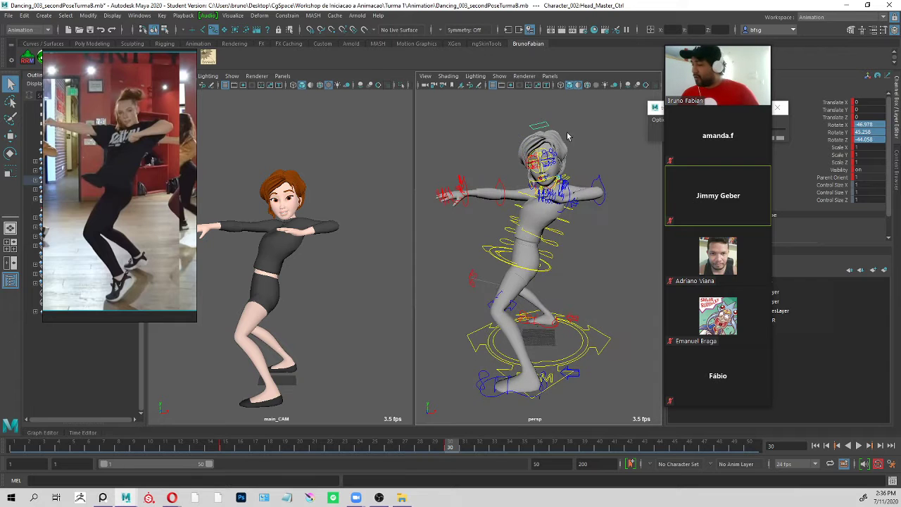
{"action": "key", "text": "e"}
{"action": "left_click_drag", "start_coordinate": [271, 240], "coordinate": [277, 240]}
{"action": "key", "text": "q"}
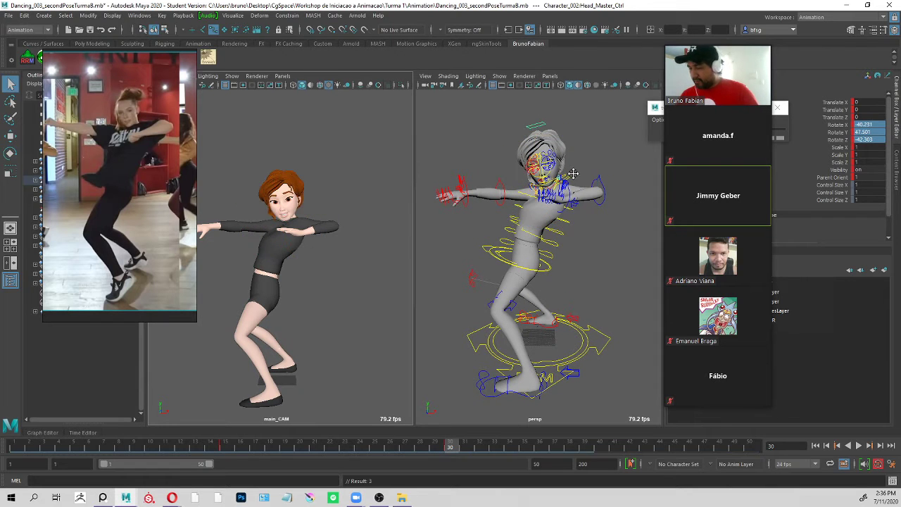
{"action": "middle_click_drag", "start_coordinate": [573, 174], "coordinate": [580, 142], "text": "alt"}
{"action": "key", "text": "e"}
{"action": "left_click_drag", "start_coordinate": [312, 200], "coordinate": [314, 202]}
{"action": "key", "text": "q"}
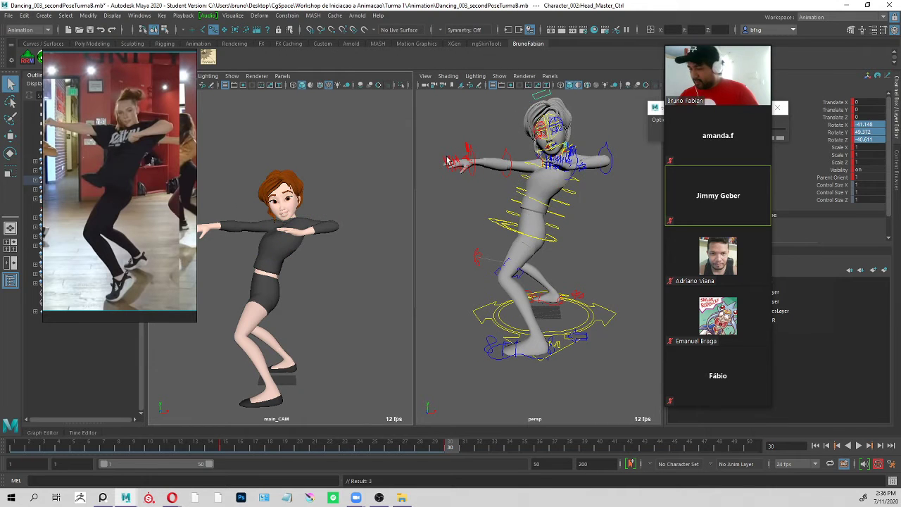
{"action": "left_click_drag", "start_coordinate": [446, 161], "coordinate": [507, 156], "text": "alt"}
{"action": "key", "text": "e"}
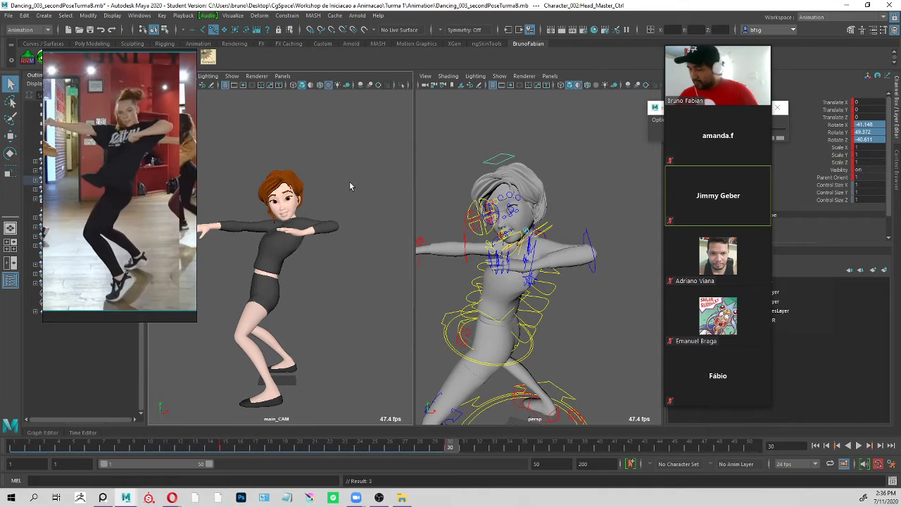
{"action": "left_click_drag", "start_coordinate": [313, 184], "coordinate": [317, 204]}
{"action": "key", "text": "q"}
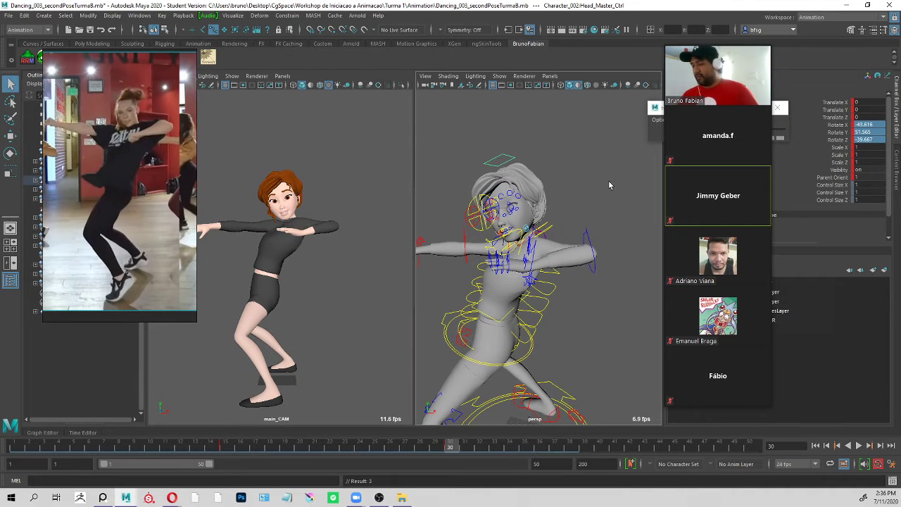
Select ROOT_Ctrl at the hips and rotate it slightly to a Rotate X of about 218.8.
{"action": "left_click", "coordinate": [583, 203]}
{"action": "right_click_drag", "start_coordinate": [581, 204], "coordinate": [518, 189], "text": "alt"}
{"action": "left_click_drag", "start_coordinate": [519, 189], "coordinate": [527, 176], "text": "alt"}
{"action": "middle_click_drag", "start_coordinate": [527, 176], "coordinate": [509, 141], "text": "alt"}
{"action": "right_click_drag", "start_coordinate": [503, 169], "coordinate": [566, 201], "text": "alt"}
{"action": "left_click_drag", "start_coordinate": [583, 213], "coordinate": [565, 178], "text": "alt"}
{"action": "left_click", "coordinate": [535, 220]}
{"action": "left_click_drag", "start_coordinate": [517, 228], "coordinate": [466, 235], "text": "alt"}
{"action": "key", "text": "e"}
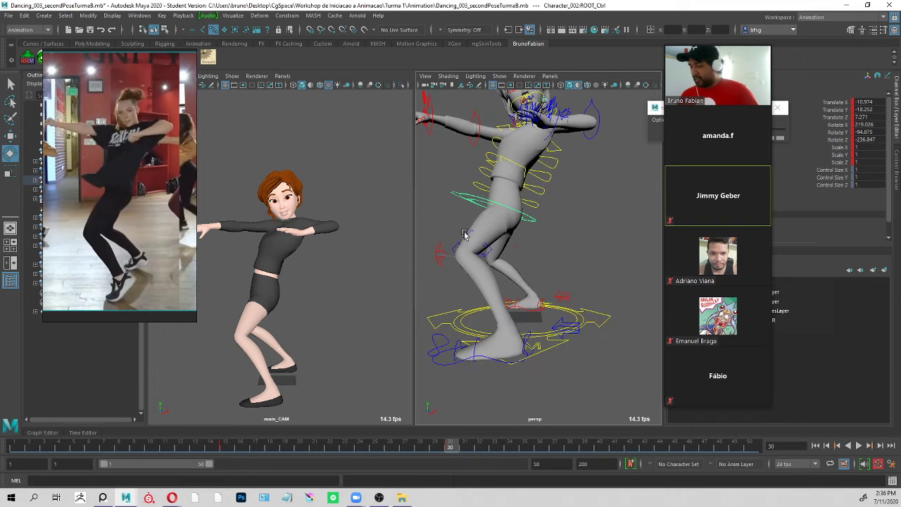
{"action": "left_click_drag", "start_coordinate": [289, 264], "coordinate": [292, 261]}
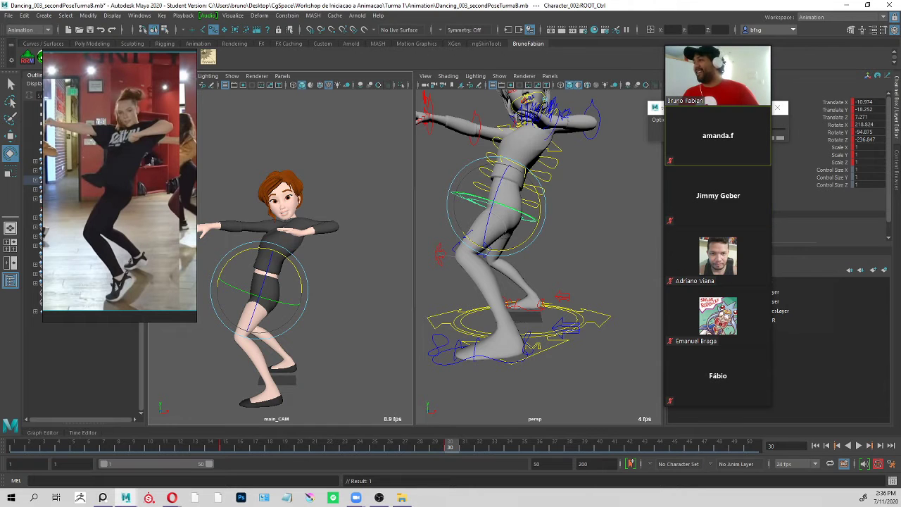
Bring up the Zoom group chat and move it below the dance reference to read the participants' messages.
{"action": "left_click_drag", "start_coordinate": [788, 233], "coordinate": [776, 9]}
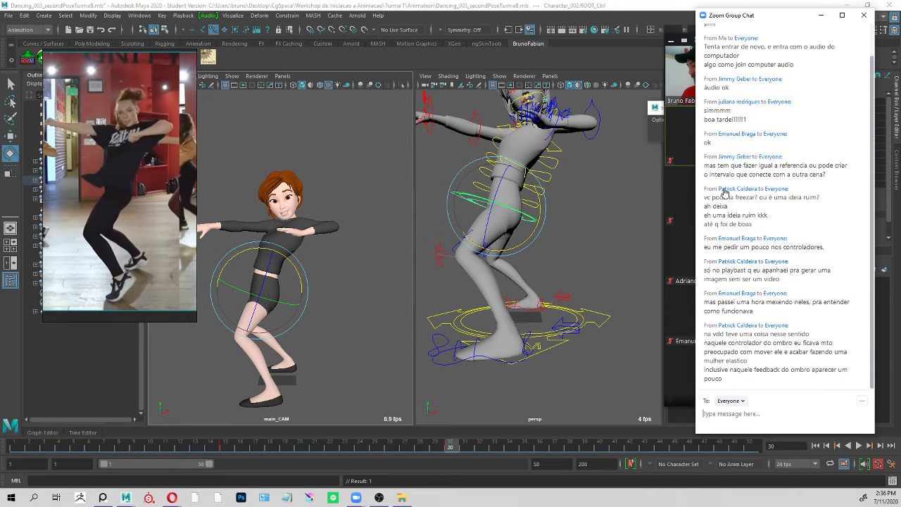
{"action": "left_click_drag", "start_coordinate": [738, 16], "coordinate": [104, 319]}
Inspect the hips from several angles and rotate ROOT_Ctrl to a Rotate X of about 216.
{"action": "left_click_drag", "start_coordinate": [587, 213], "coordinate": [575, 183], "text": "alt"}
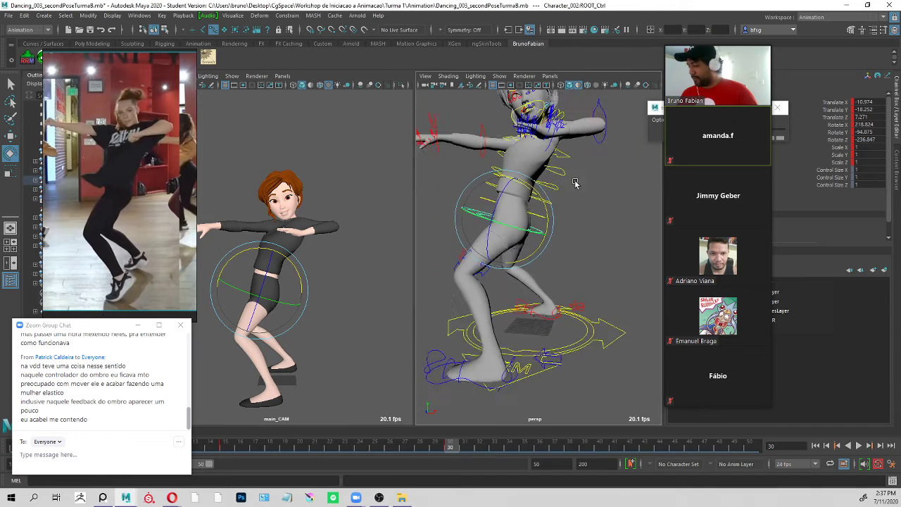
{"action": "middle_click_drag", "start_coordinate": [576, 183], "coordinate": [578, 211], "text": "alt"}
{"action": "key", "text": "q"}
{"action": "left_click_drag", "start_coordinate": [577, 211], "coordinate": [567, 224], "text": "alt"}
{"action": "right_click_drag", "start_coordinate": [567, 223], "coordinate": [562, 217], "text": "alt"}
{"action": "middle_click_drag", "start_coordinate": [562, 217], "coordinate": [572, 199], "text": "alt"}
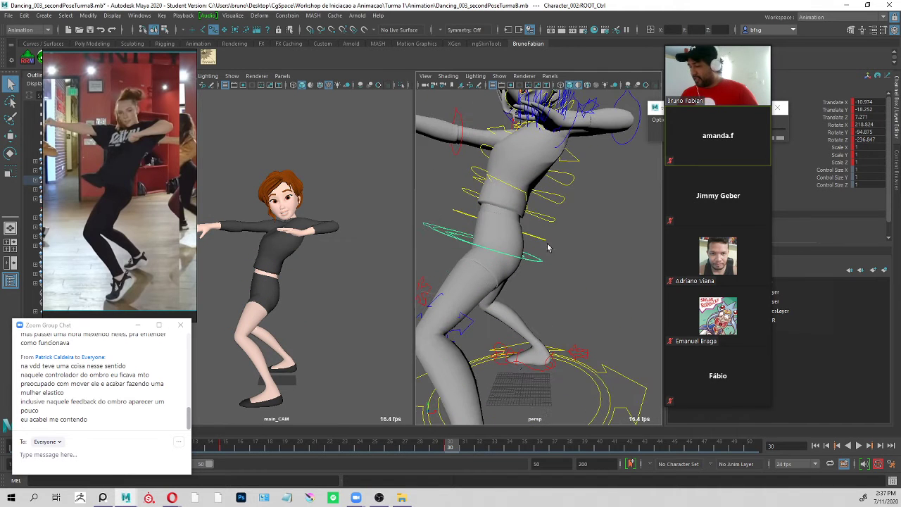
{"action": "key", "text": "e"}
{"action": "left_click_drag", "start_coordinate": [292, 266], "coordinate": [298, 271]}
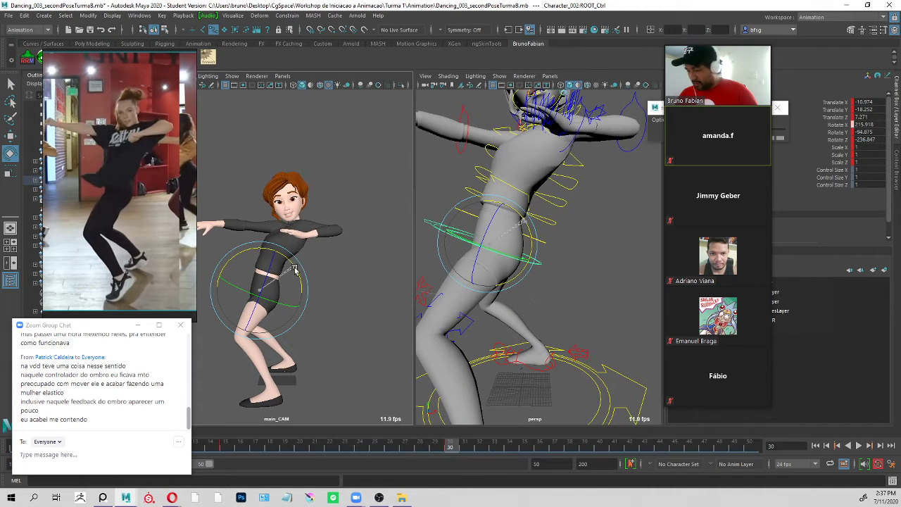
{"action": "key", "text": "q"}
Select Spine_01Fk_Ctrl and set its Rotate X to about 7.6 to bend the lower torso.
{"action": "left_click", "coordinate": [582, 252]}
{"action": "left_click", "coordinate": [545, 238]}
{"action": "key", "text": "e"}
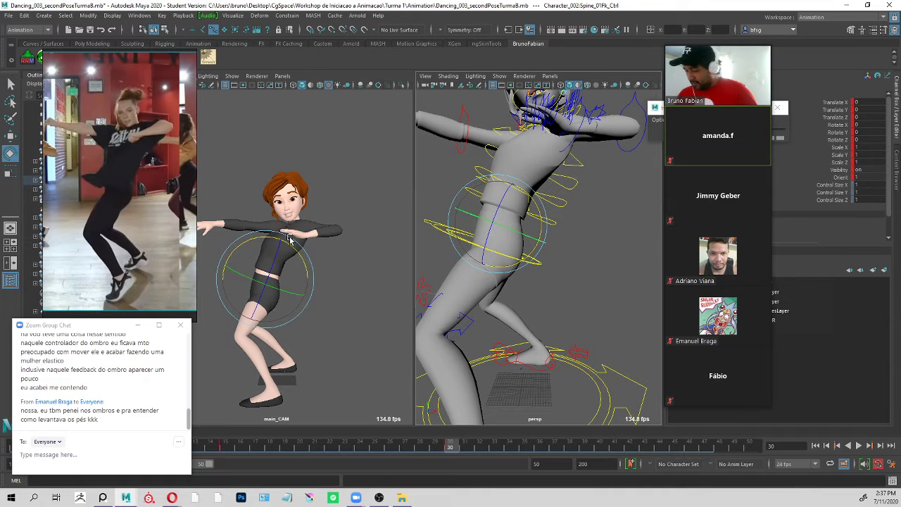
{"action": "left_click_drag", "start_coordinate": [289, 240], "coordinate": [294, 251]}
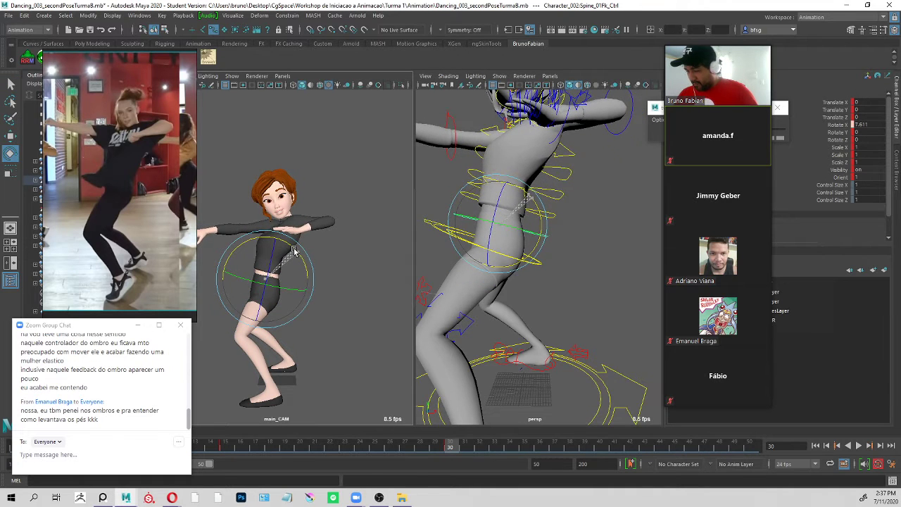
{"action": "key", "text": "q"}
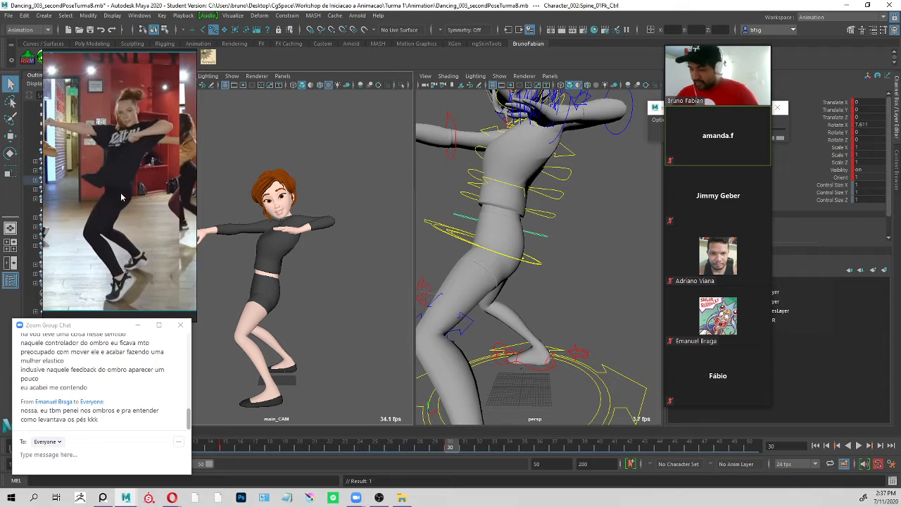
Select Spine_02Fk_Ctrl and rotate it slightly to a Rotate Y of about 0.2.
{"action": "key", "text": "e"}
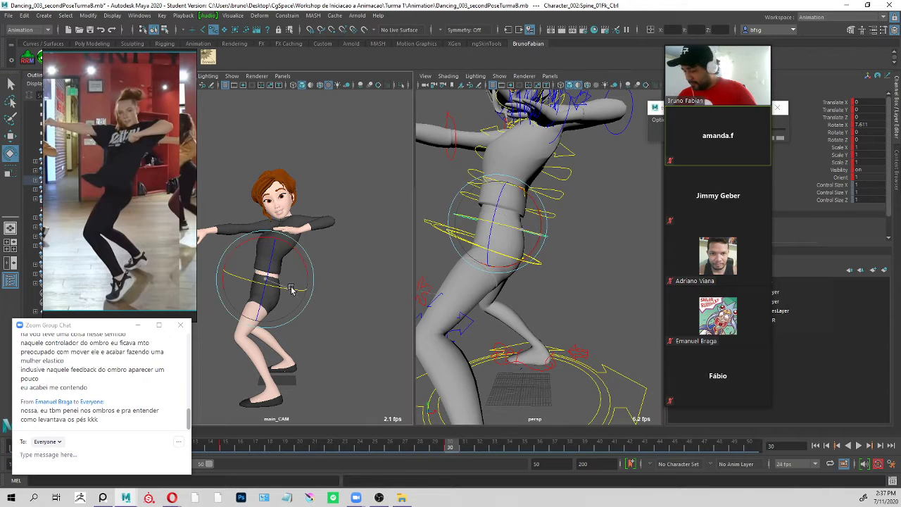
{"action": "left_click", "coordinate": [519, 217]}
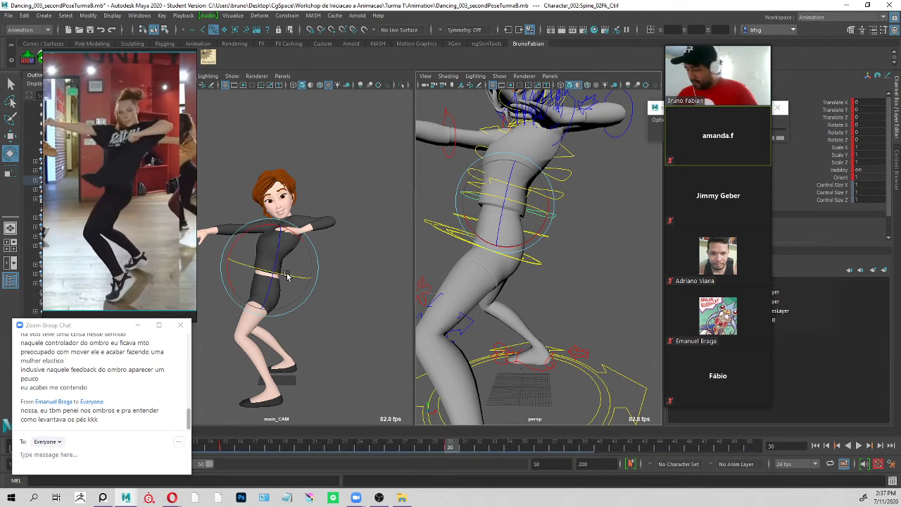
{"action": "left_click_drag", "start_coordinate": [288, 276], "coordinate": [288, 275]}
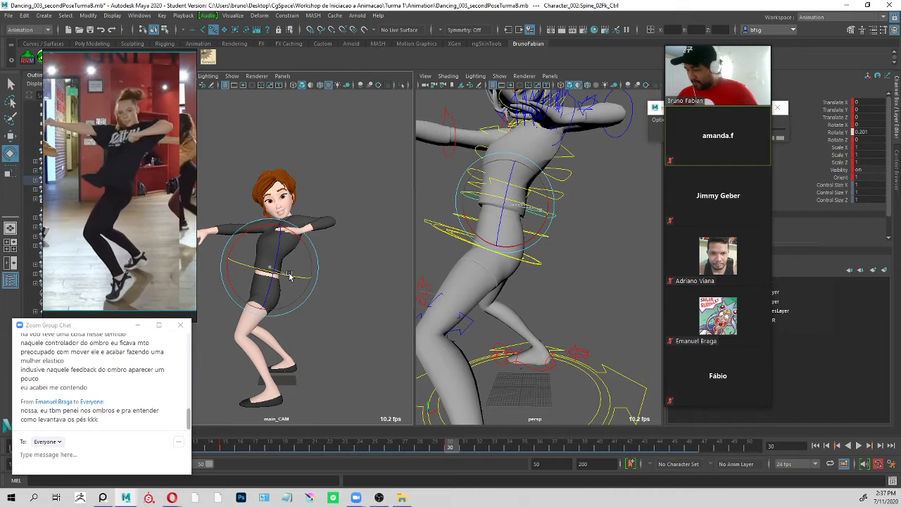
{"action": "key", "text": "q"}
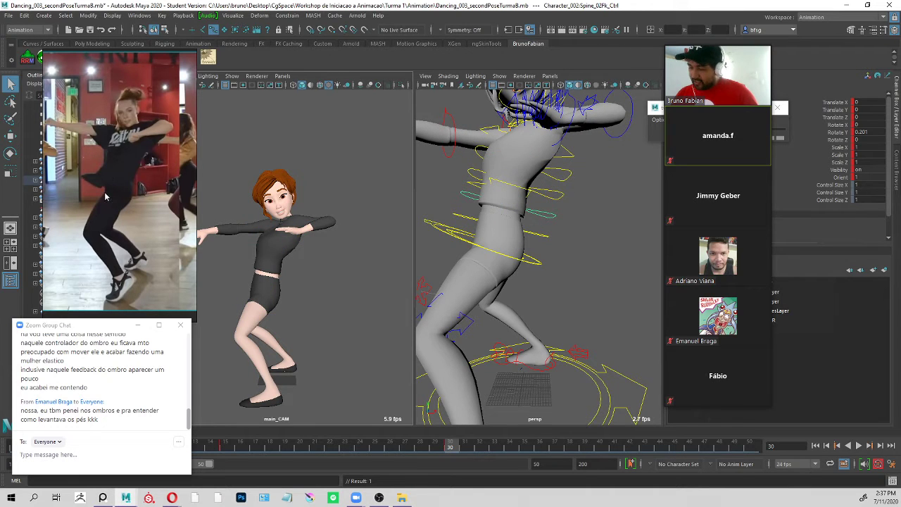
Select Spine_03Fk_Ctrl and set its Rotate Y to about 3.0 to twist the mid torso.
{"action": "key", "text": "e"}
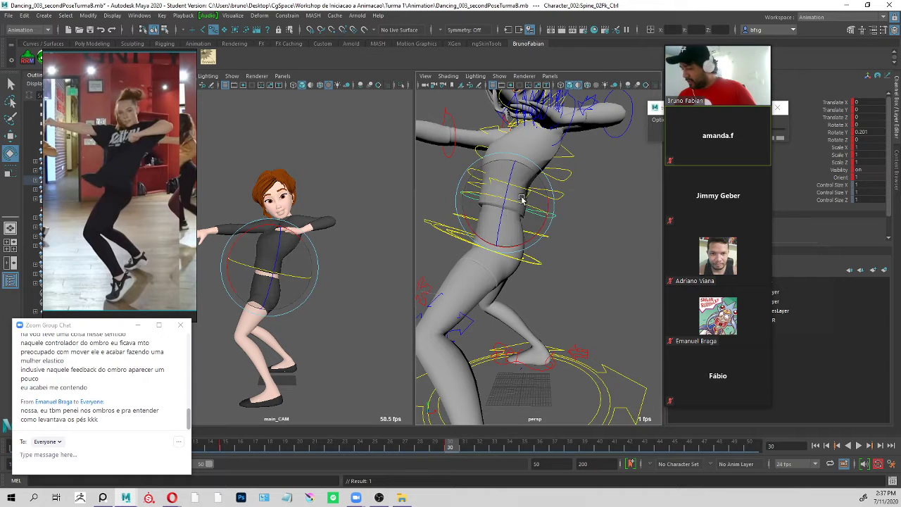
{"action": "left_click_drag", "start_coordinate": [523, 207], "coordinate": [525, 176]}
{"action": "key", "text": "q"}
{"action": "left_click", "coordinate": [548, 194]}
{"action": "key", "text": "e"}
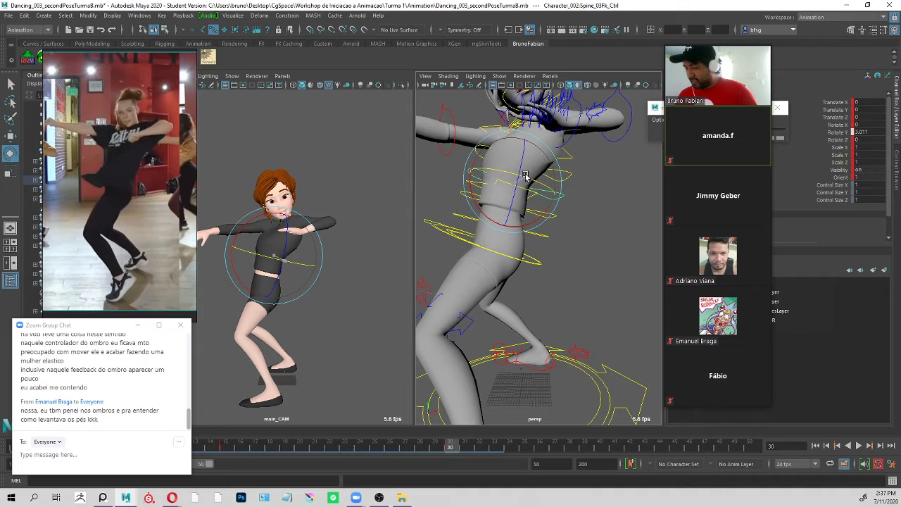
Select Spine_04Fk_Ctrl and twist the upper torso to a Rotate Y of about 3.2.
{"action": "key", "text": "q"}
{"action": "key", "text": "e"}
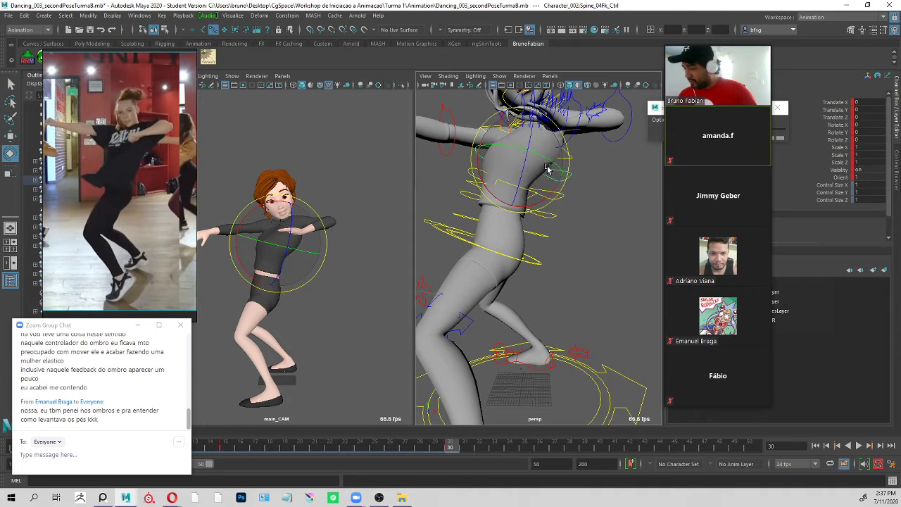
{"action": "left_click", "coordinate": [551, 153]}
{"action": "key", "text": "q"}
{"action": "scroll", "coordinate": [551, 153], "scroll_direction": "down", "scroll_amount": 4}
{"action": "left_click_drag", "start_coordinate": [551, 152], "coordinate": [610, 155], "text": "alt"}
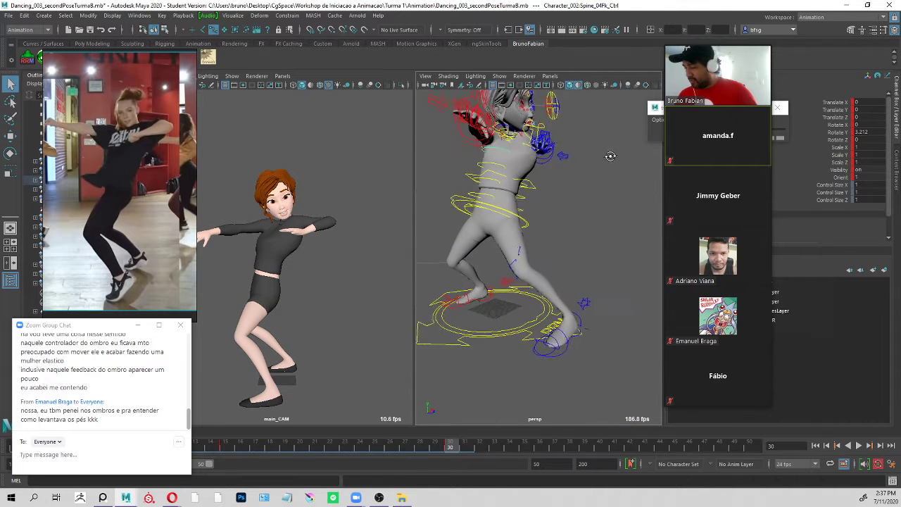
Reset the rotations of l_Arm_Clavicle_Ctrl to 0 and rotate it to about X 18.7, Y 19.1 and Z 56.2.
{"action": "scroll", "coordinate": [547, 151], "scroll_direction": "up", "scroll_amount": 3}
{"action": "left_click_drag", "start_coordinate": [547, 150], "coordinate": [518, 200], "text": "alt"}
{"action": "left_click", "coordinate": [552, 205]}
{"action": "left_click_drag", "start_coordinate": [644, 186], "coordinate": [509, 211], "text": "alt"}
{"action": "left_click", "coordinate": [437, 259]}
{"action": "left_click", "coordinate": [514, 184]}
{"action": "key", "text": "e"}
{"action": "left_click_drag", "start_coordinate": [873, 140], "coordinate": [875, 124]}
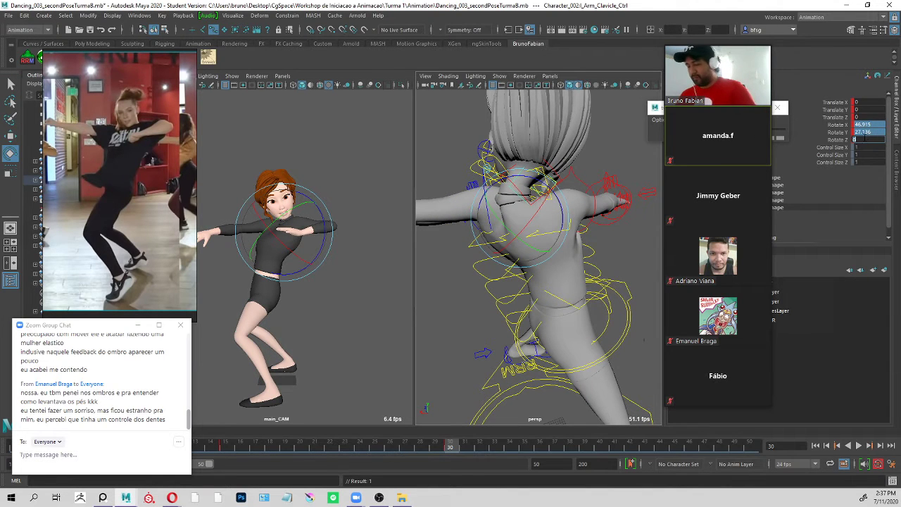
{"action": "type", "text": "0"}
{"action": "key", "text": "Return"}
{"action": "left_click_drag", "start_coordinate": [302, 261], "coordinate": [303, 218]}
{"action": "key", "text": "q"}
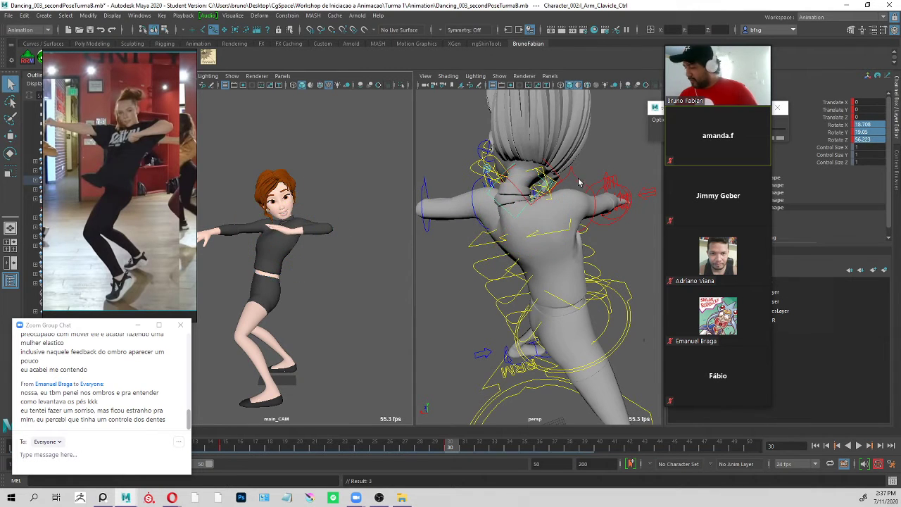
Rotate the bent arm's control slightly to fit the arm to the repositioned left shoulder.
{"action": "left_click_drag", "start_coordinate": [579, 183], "coordinate": [653, 189], "text": "alt"}
{"action": "left_click", "coordinate": [540, 214]}
{"action": "left_click_drag", "start_coordinate": [542, 217], "coordinate": [563, 225], "text": "alt"}
{"action": "key", "text": "e"}
{"action": "left_click_drag", "start_coordinate": [306, 252], "coordinate": [321, 242]}
{"action": "key", "text": "q"}
Refine the tilt of the neck and head using Neck_01Fk_Ctrl and Head_Master_Ctrl.
{"action": "left_click_drag", "start_coordinate": [582, 147], "coordinate": [579, 179], "text": "alt"}
{"action": "left_click", "coordinate": [603, 202]}
{"action": "key", "text": "e"}
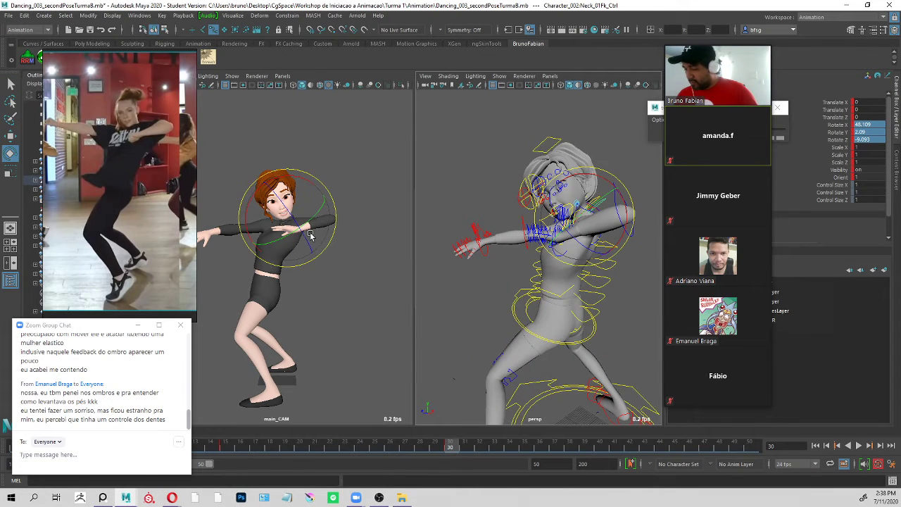
{"action": "left_click_drag", "start_coordinate": [311, 233], "coordinate": [292, 226]}
{"action": "left_click", "coordinate": [317, 201]}
{"action": "key", "text": "q"}
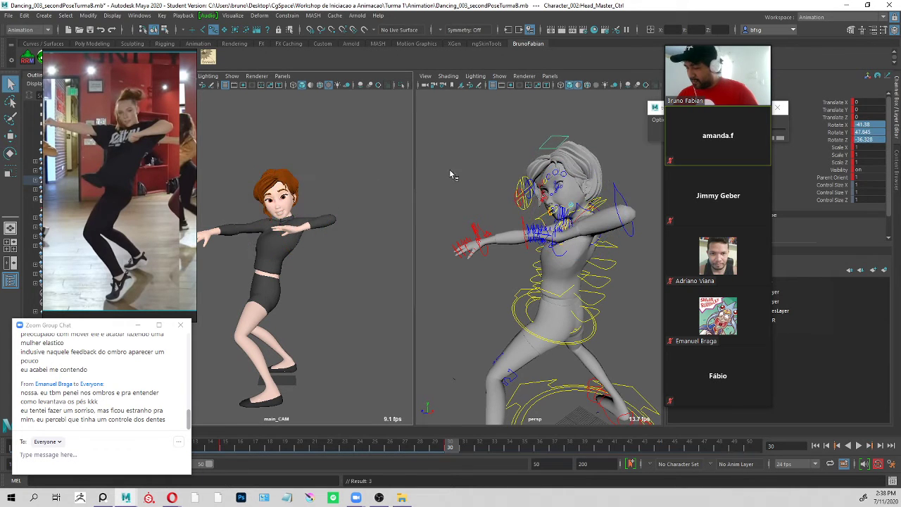
Move the dance reference clear of the camera view to uncover the character's outstretched hand.
{"action": "scroll", "coordinate": [553, 204], "scroll_direction": "down", "scroll_amount": 2}
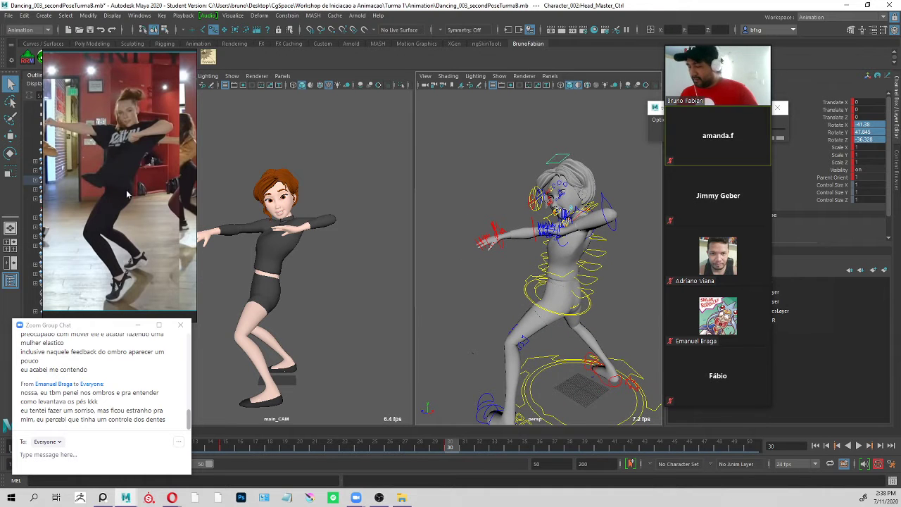
{"action": "left_click_drag", "start_coordinate": [127, 195], "coordinate": [113, 203]}
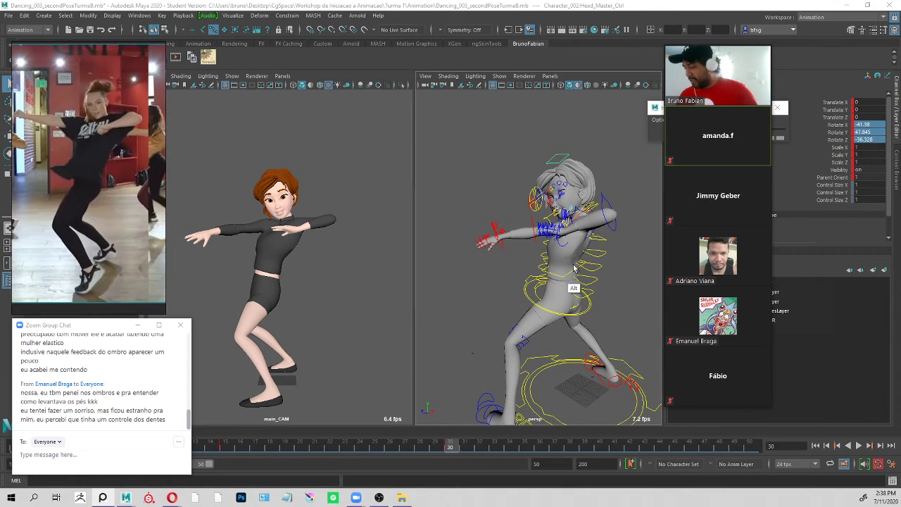
{"action": "left_click_drag", "start_coordinate": [574, 269], "coordinate": [556, 203], "text": "alt"}
{"action": "scroll", "coordinate": [555, 240], "scroll_direction": "up", "scroll_amount": 3}
{"action": "middle_click_drag", "start_coordinate": [554, 255], "coordinate": [555, 205], "text": "alt"}
{"action": "left_click_drag", "start_coordinate": [555, 206], "coordinate": [544, 240], "text": "alt"}
Select l_Leg_FootIk_Ctrl and save the scene, continuing past the student version notice.
{"action": "left_click", "coordinate": [505, 310]}
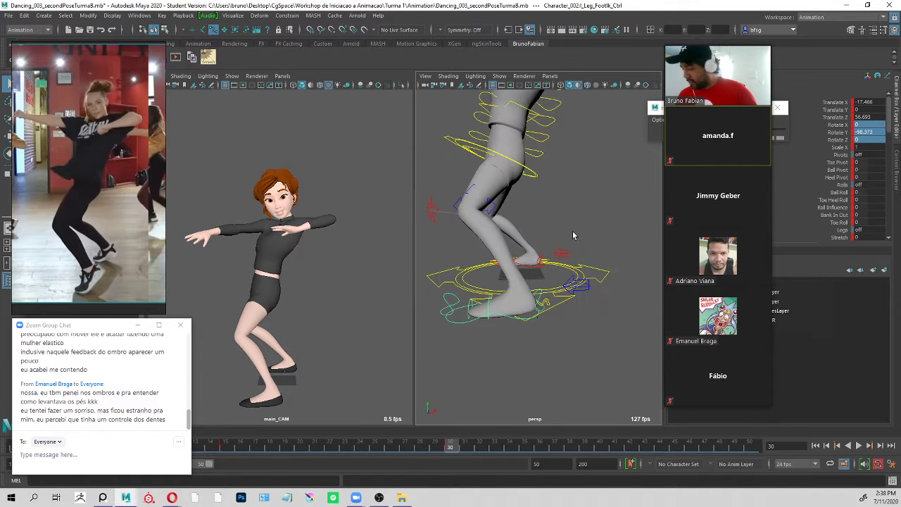
{"action": "middle_click_drag", "start_coordinate": [573, 235], "coordinate": [580, 249], "text": "alt"}
{"action": "key", "text": "ctrl+s"}
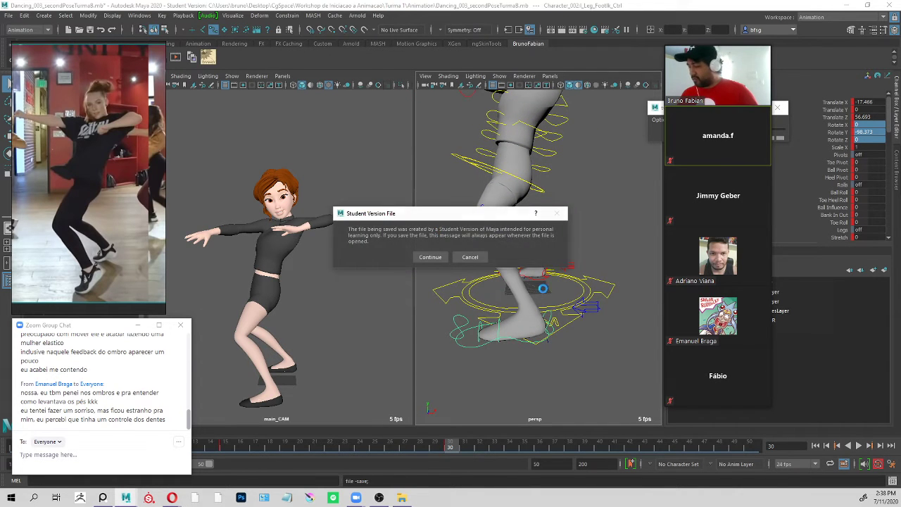
{"action": "left_click", "coordinate": [443, 256]}
Inspect the left foot, select l_Leg_FootIk_Ctrl and enlarge its attribute list to show all foot attributes.
{"action": "left_click_drag", "start_coordinate": [517, 266], "coordinate": [562, 279], "text": "alt"}
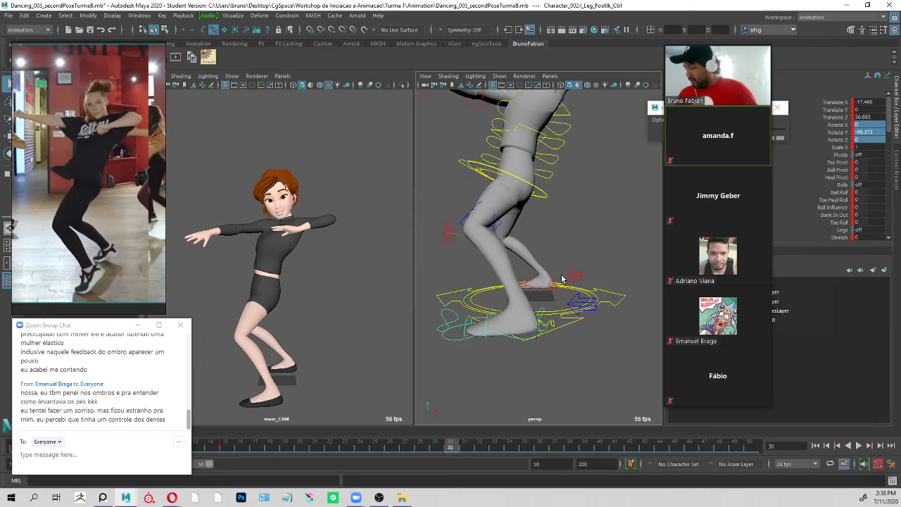
{"action": "right_click_drag", "start_coordinate": [478, 335], "coordinate": [540, 346], "text": "alt"}
{"action": "left_click_drag", "start_coordinate": [539, 345], "coordinate": [579, 338], "text": "alt"}
{"action": "right_click_drag", "start_coordinate": [578, 338], "coordinate": [531, 335], "text": "alt"}
{"action": "left_click_drag", "start_coordinate": [530, 335], "coordinate": [596, 302], "text": "alt"}
{"action": "left_click", "coordinate": [607, 290]}
{"action": "left_click", "coordinate": [505, 319]}
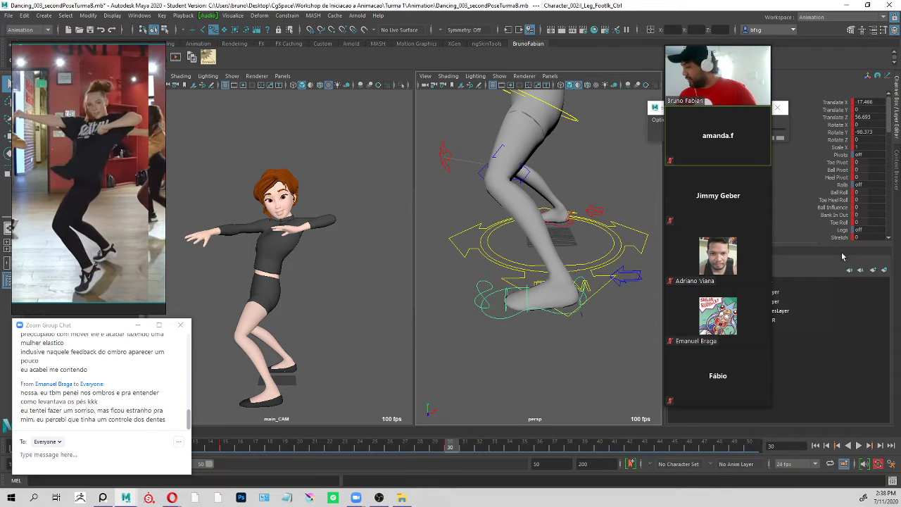
{"action": "left_click_drag", "start_coordinate": [811, 241], "coordinate": [812, 363]}
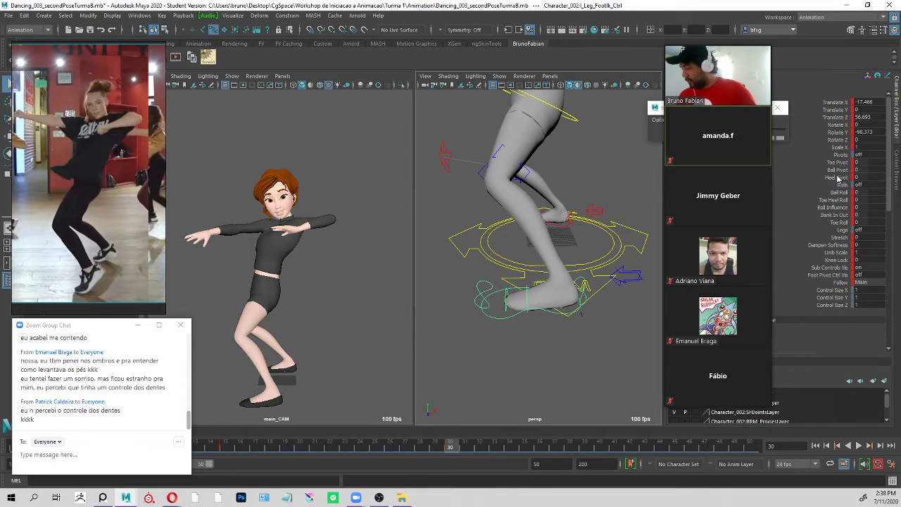
Try the Ball Pivot attribute on the left foot and undo the change.
{"action": "left_click", "coordinate": [839, 170]}
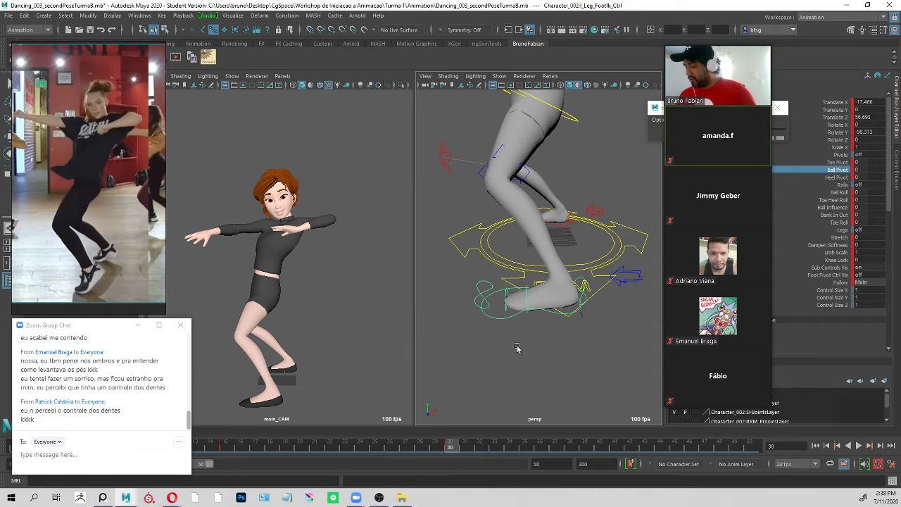
{"action": "mouse_move", "coordinate": [517, 347]}
{"action": "middle_mouse_down"}
{"action": "mouse_move", "coordinate": [538, 351]}
{"action": "mouse_move", "coordinate": [501, 349]}
{"action": "mouse_move", "coordinate": [535, 350]}
{"action": "middle_mouse_up"}
{"action": "key", "text": "ctrl+z"}
Set the Ball Roll of l_Leg_FootIk_Ctrl to 3.7 to lift the left heel.
{"action": "left_click", "coordinate": [837, 192]}
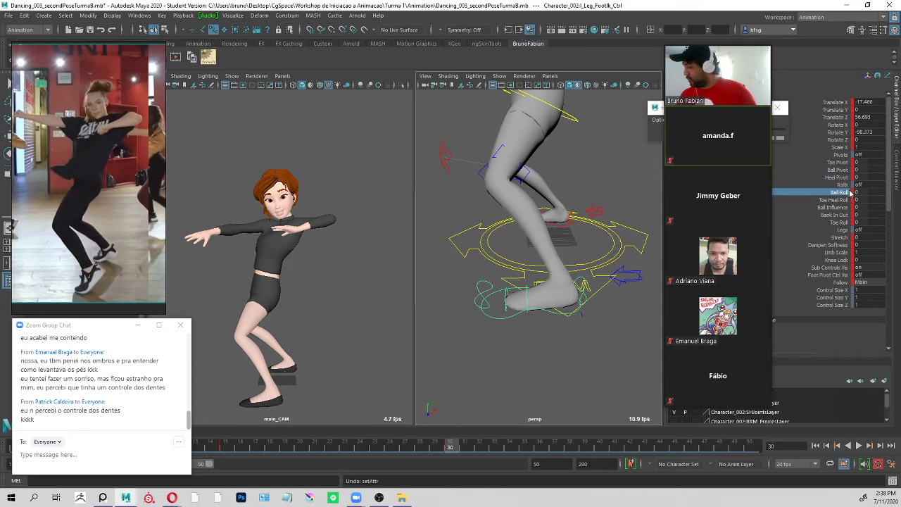
{"action": "middle_click_drag", "start_coordinate": [516, 338], "coordinate": [542, 337]}
{"action": "middle_click_drag", "start_coordinate": [538, 339], "coordinate": [529, 342]}
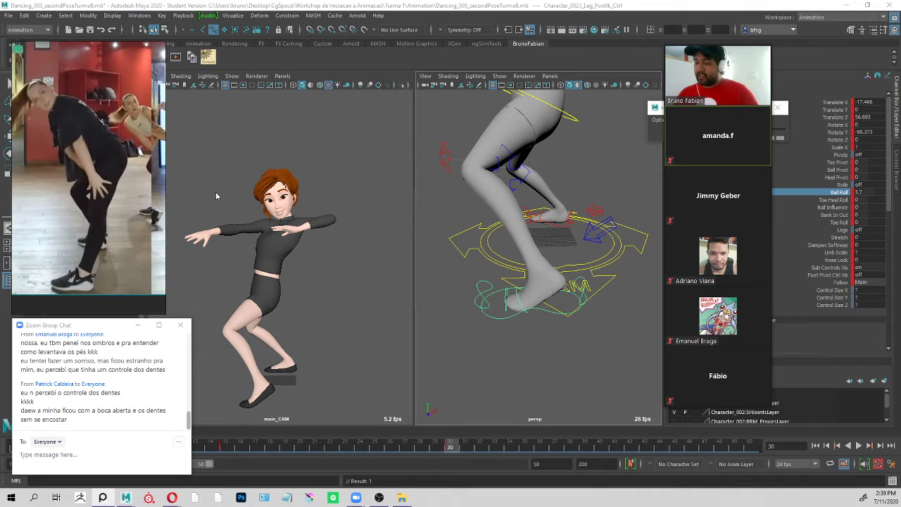
Select all the character's controls and play the animation to check the change between the two poses.
{"action": "left_click_drag", "start_coordinate": [595, 259], "coordinate": [638, 272], "text": "alt"}
{"action": "right_click_drag", "start_coordinate": [638, 272], "coordinate": [529, 211], "text": "alt"}
{"action": "middle_click_drag", "start_coordinate": [529, 211], "coordinate": [553, 248], "text": "alt"}
{"action": "left_click_drag", "start_coordinate": [553, 249], "coordinate": [576, 208], "text": "alt"}
{"action": "left_click_drag", "start_coordinate": [611, 155], "coordinate": [536, 301]}
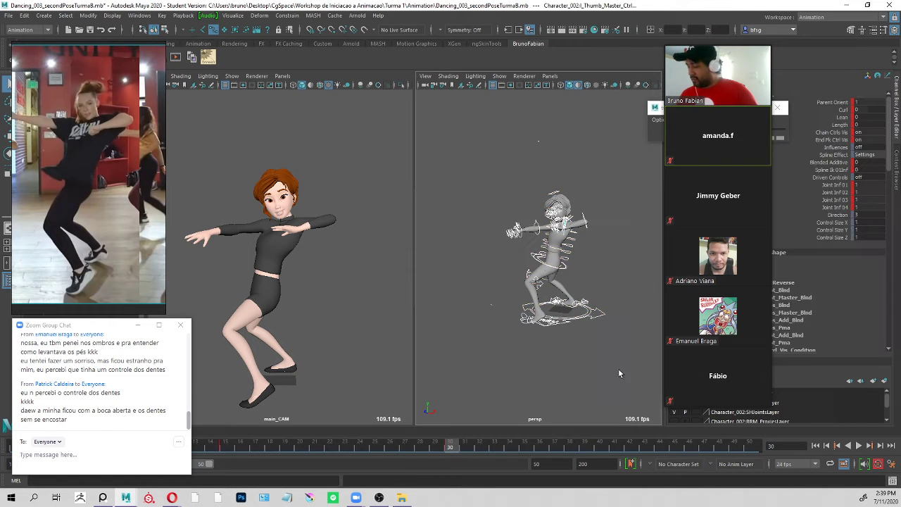
{"action": "key", "text": "alt+v"}
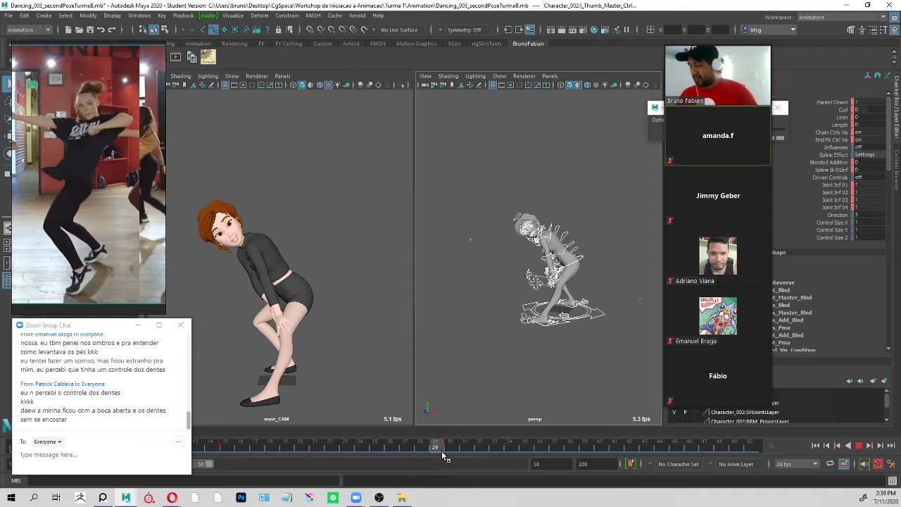
Select r_Leg_FootIk_Ctrl and set its Ball Roll to about 3.9 to lift the right heel.
{"action": "scroll", "coordinate": [563, 299], "scroll_direction": "up", "scroll_amount": 6}
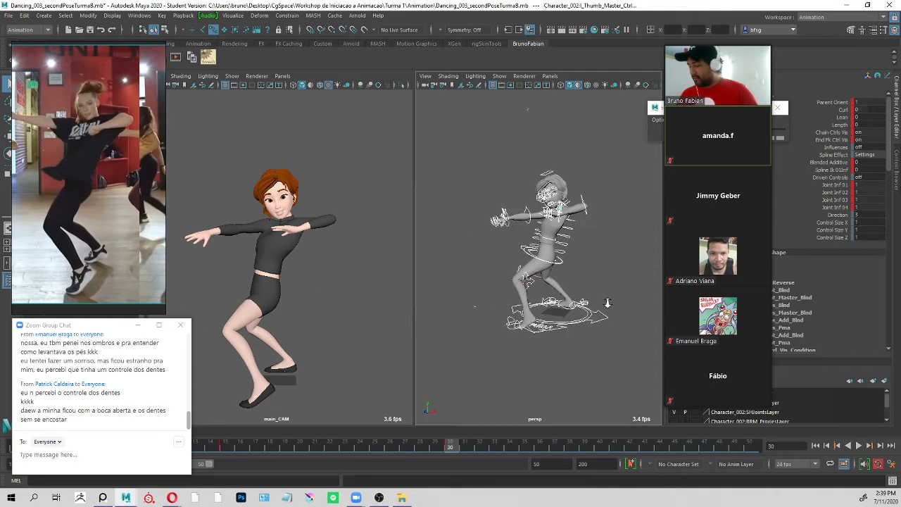
{"action": "left_click", "coordinate": [563, 299]}
{"action": "left_click", "coordinate": [563, 295]}
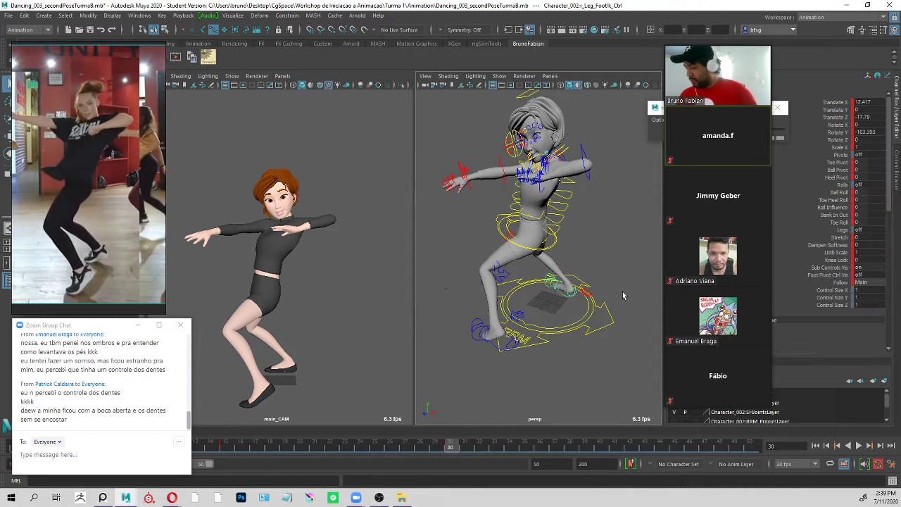
{"action": "left_click", "coordinate": [837, 193]}
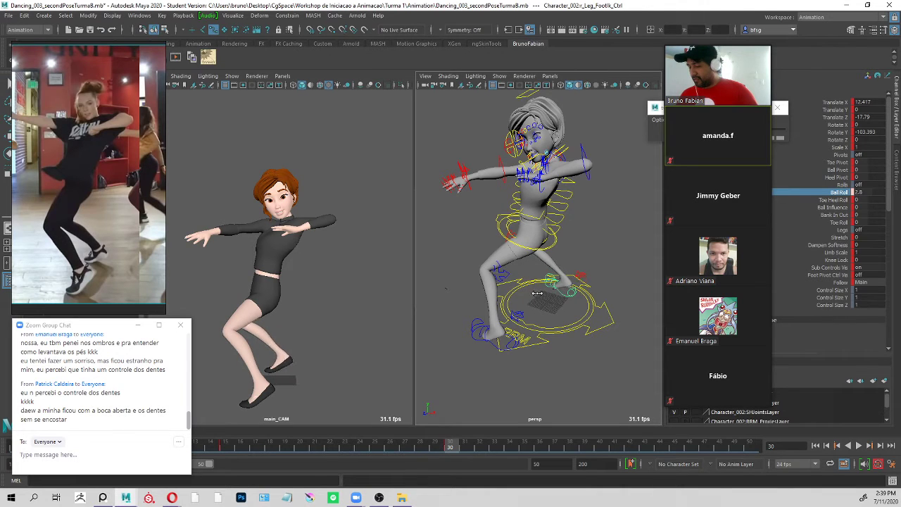
{"action": "middle_click_drag", "start_coordinate": [542, 296], "coordinate": [540, 296]}
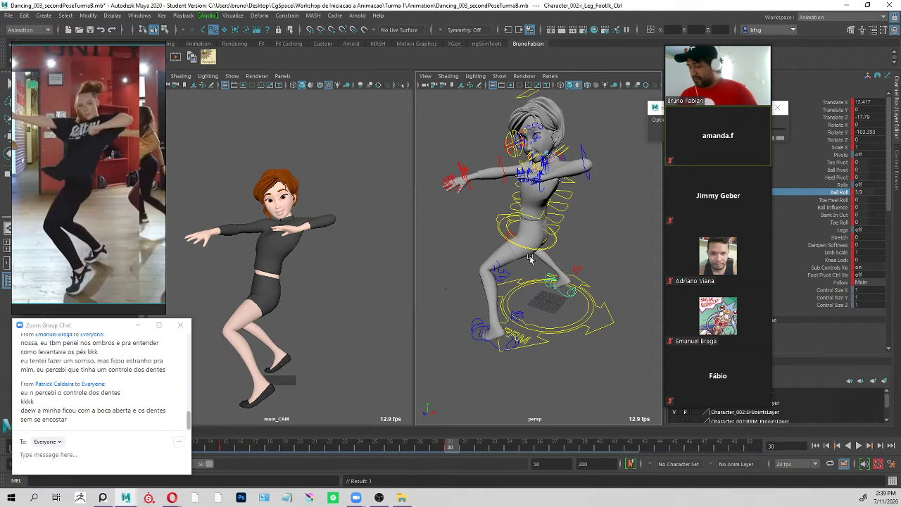
Return to frame 30 and raise the hips with ROOT_Ctrl to about Translate Y -14.4 and Rotate X 216.2.
{"action": "key", "text": "alt+v"}
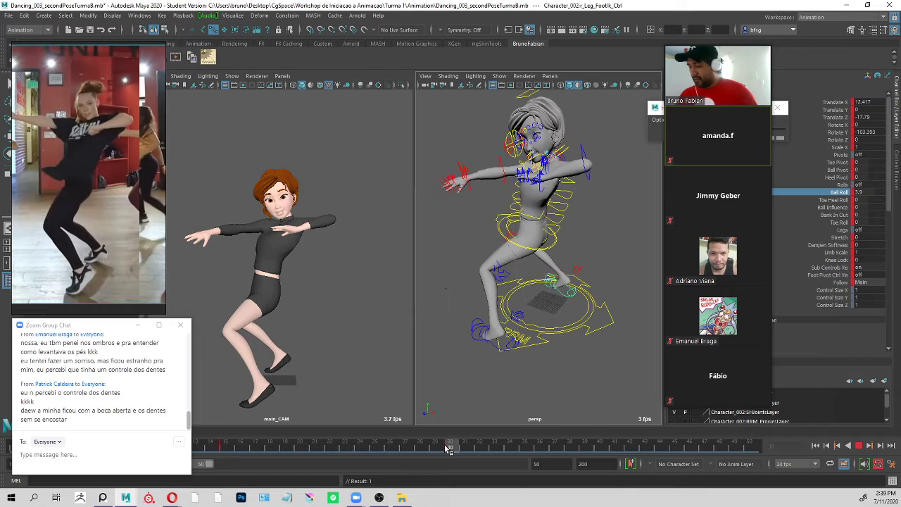
{"action": "left_click", "coordinate": [449, 448]}
{"action": "left_click", "coordinate": [542, 239]}
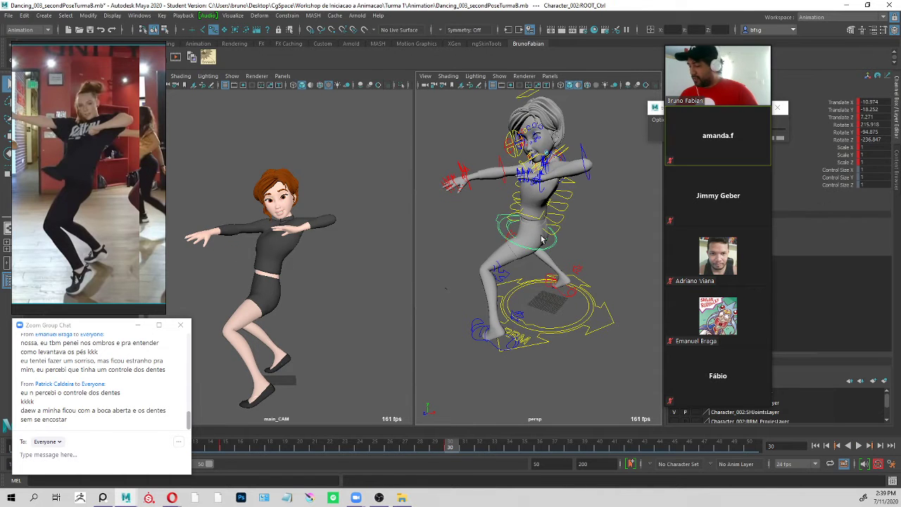
{"action": "left_click_drag", "start_coordinate": [263, 289], "coordinate": [276, 222]}
{"action": "key", "text": "e"}
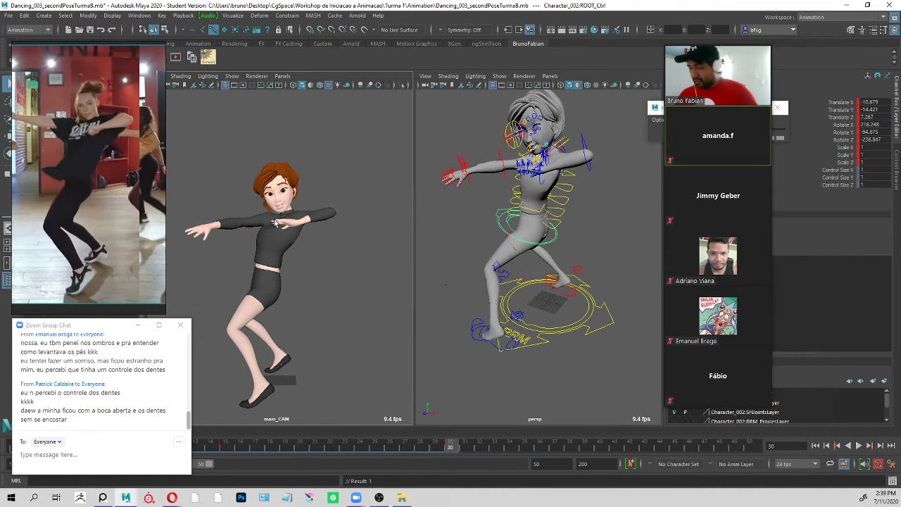
Select the right arm's FK controls, including r_Arm_ShoulderFk_Ctrl, and set Rotate X, Y and Z to 0.
{"action": "left_click_drag", "start_coordinate": [483, 150], "coordinate": [500, 148], "text": "alt"}
{"action": "left_click", "coordinate": [489, 155]}
{"action": "left_click", "coordinate": [463, 185], "text": "shift"}
{"action": "left_click_drag", "start_coordinate": [482, 183], "coordinate": [513, 164], "text": "alt"}
{"action": "left_click", "coordinate": [513, 164], "text": "shift"}
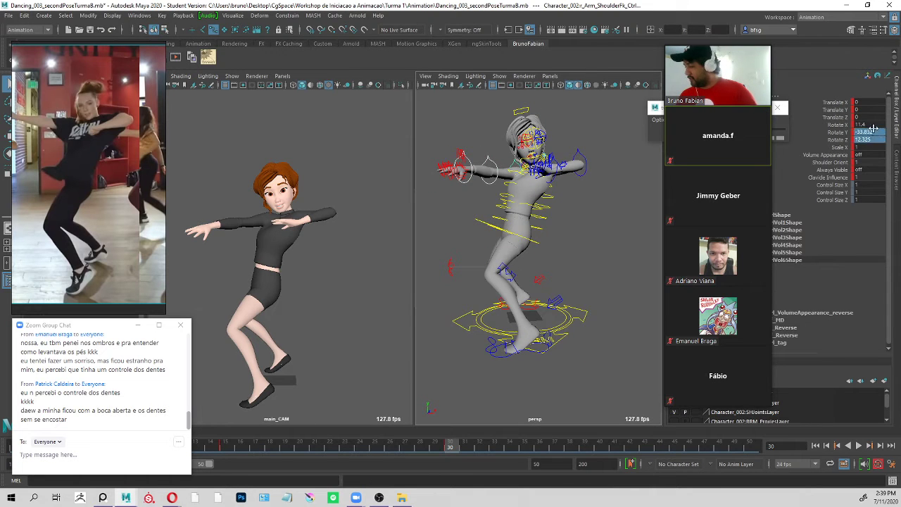
{"action": "type", "text": "0"}
{"action": "key", "text": "Return"}
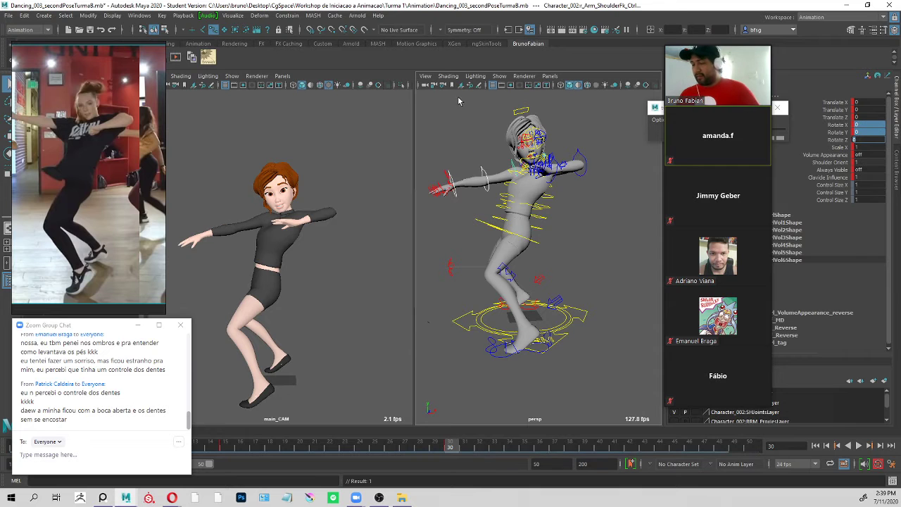
Reset the rotations of r_Arm_Clavicle_Ctrl to 0 and rotate it to about X -3.1, Y -43.3 and Z 10.9.
{"action": "left_click_drag", "start_coordinate": [501, 140], "coordinate": [614, 155], "text": "alt"}
{"action": "left_click", "coordinate": [522, 143]}
{"action": "left_click", "coordinate": [522, 143]}
{"action": "left_click_drag", "start_coordinate": [522, 143], "coordinate": [486, 148], "text": "alt"}
{"action": "left_click", "coordinate": [498, 137]}
{"action": "left_click_drag", "start_coordinate": [875, 139], "coordinate": [876, 132]}
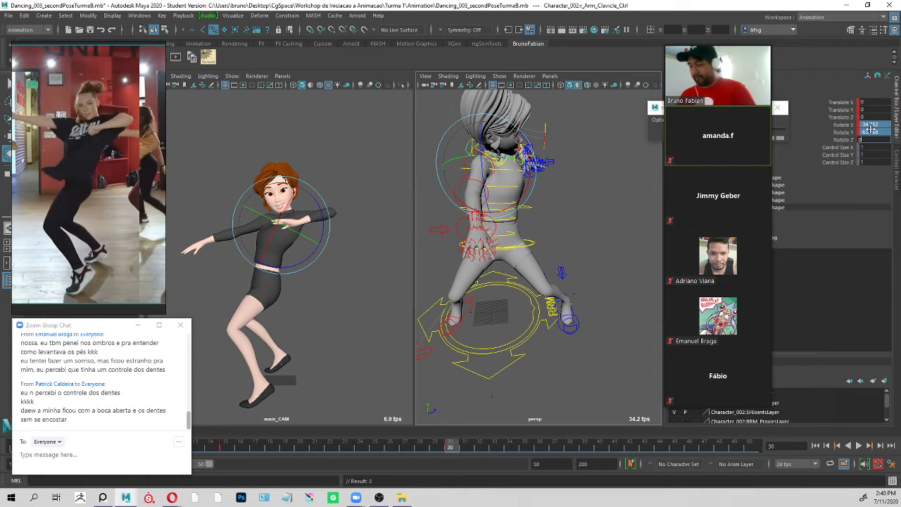
{"action": "key", "text": "Return"}
{"action": "left_click_drag", "start_coordinate": [493, 184], "coordinate": [522, 182], "text": "alt"}
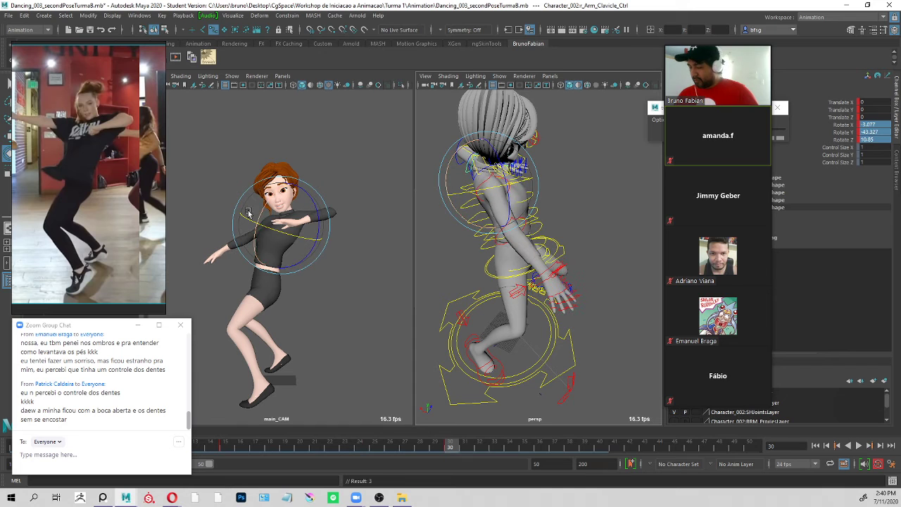
Select r_Arm_ShoulderFk_Ctrl and raise the right arm to a Rotate Z of about 21.9.
{"action": "mouse_move", "coordinate": [514, 182]}
{"action": "left_mouse_down"}
{"action": "mouse_move", "coordinate": [554, 156]}
{"action": "mouse_move", "coordinate": [483, 166]}
{"action": "mouse_move", "coordinate": [489, 181]}
{"action": "mouse_move", "coordinate": [481, 167]}
{"action": "mouse_move", "coordinate": [503, 162]}
{"action": "mouse_move", "coordinate": [552, 170]}
{"action": "mouse_move", "coordinate": [531, 183]}
{"action": "left_mouse_up"}
{"action": "left_click", "coordinate": [464, 184]}
{"action": "key", "text": "e"}
{"action": "key", "text": "q"}
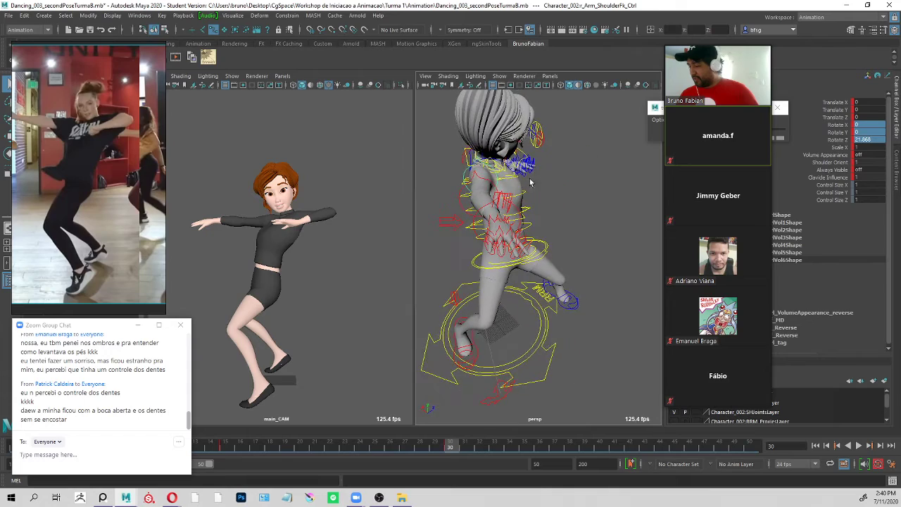
Rotate r_Arm_Clavicle_Ctrl to about X -29.1, Y -56.1, Z 28.6 and r_Arm_ShoulderFk_Ctrl to a Rotate Y of about -14.8.
{"action": "left_click_drag", "start_coordinate": [589, 179], "coordinate": [489, 154], "text": "alt"}
{"action": "left_click", "coordinate": [488, 153]}
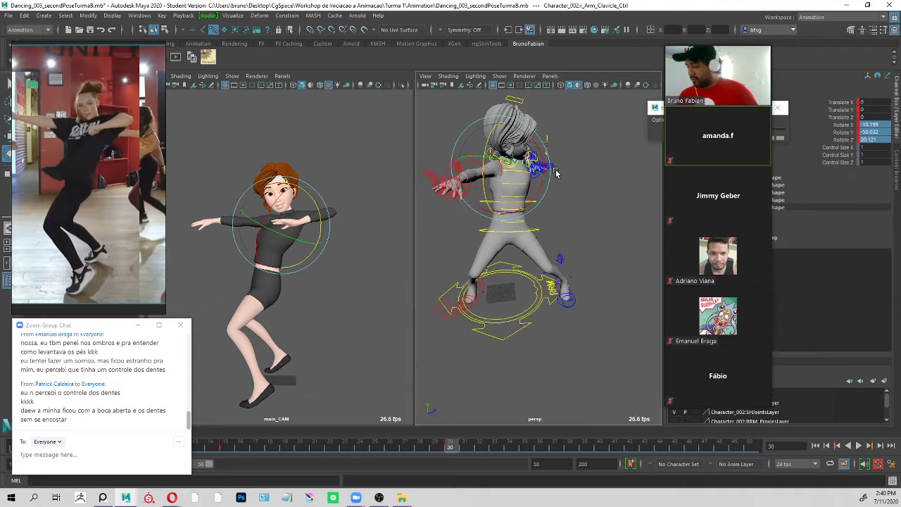
{"action": "left_click_drag", "start_coordinate": [519, 180], "coordinate": [523, 174]}
{"action": "left_click", "coordinate": [499, 172]}
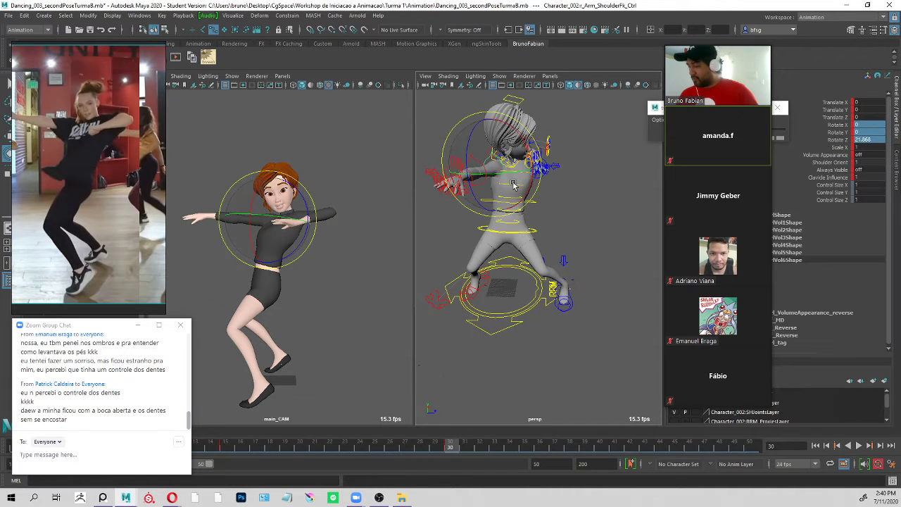
{"action": "left_click_drag", "start_coordinate": [509, 170], "coordinate": [583, 163], "text": "alt"}
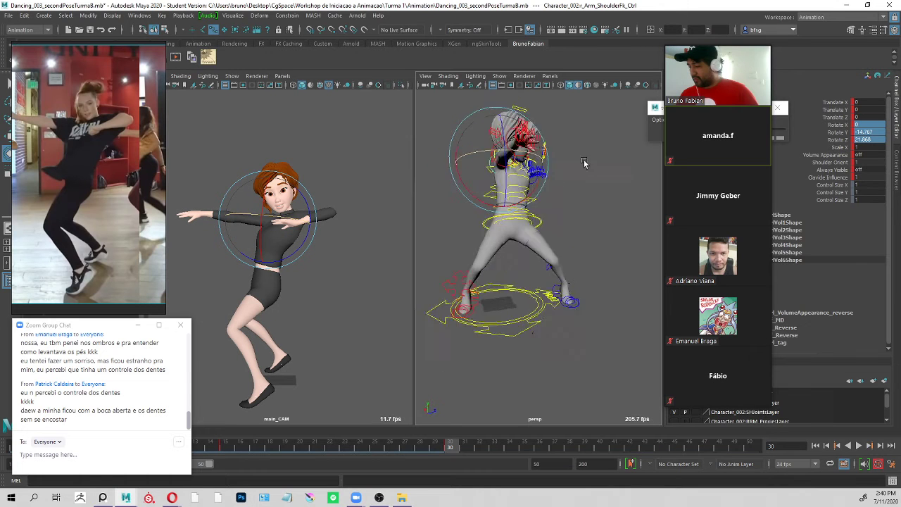
Select ROOT_Ctrl at the hips.
{"action": "left_click_drag", "start_coordinate": [648, 160], "coordinate": [617, 182], "text": "alt"}
{"action": "key", "text": "q"}
{"action": "left_click", "coordinate": [572, 210]}
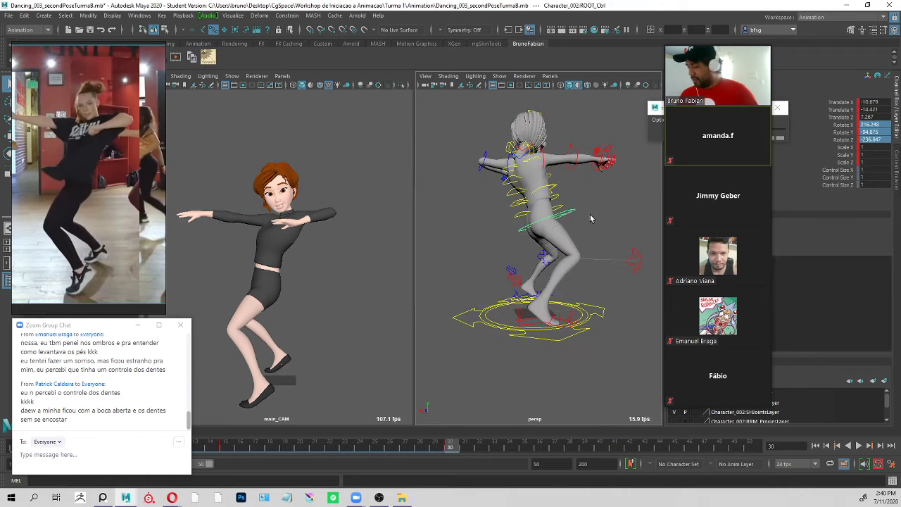
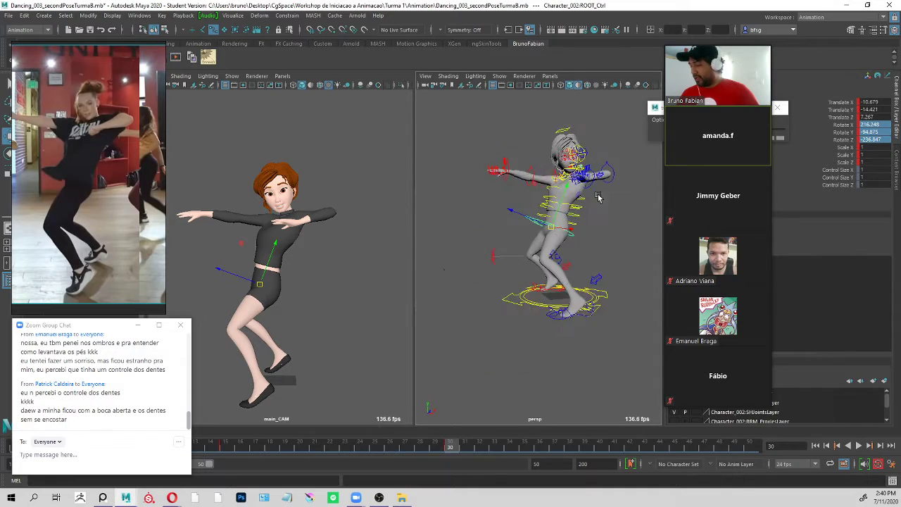
Select l_Arm_ShoulderFk_Ctrl and adjust the left upper arm's rotation.
{"action": "scroll", "coordinate": [577, 201], "scroll_direction": "up", "scroll_amount": 5}
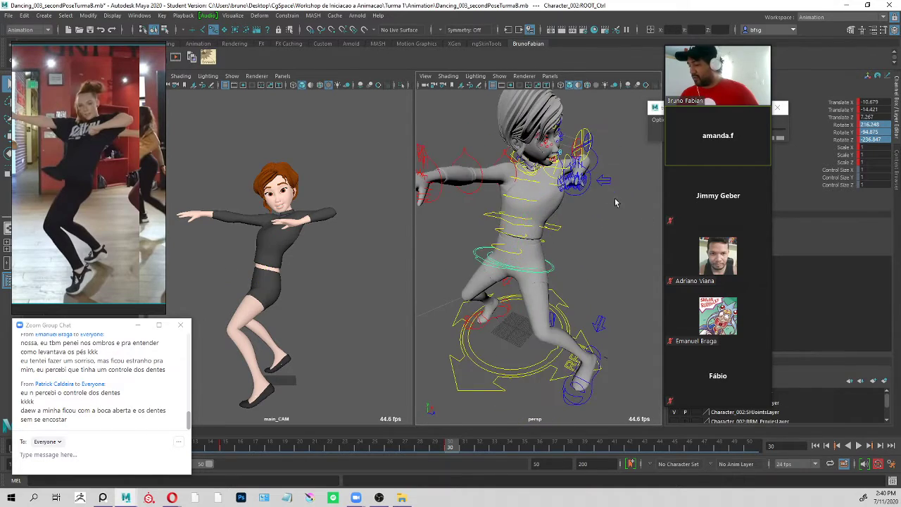
{"action": "left_click_drag", "start_coordinate": [615, 203], "coordinate": [565, 203], "text": "alt"}
{"action": "mouse_move", "coordinate": [565, 202]}
{"action": "right_mouse_down", "text": "alt"}
{"action": "mouse_move", "coordinate": [599, 210]}
{"action": "mouse_move", "coordinate": [578, 207]}
{"action": "right_mouse_up", "text": "alt"}
{"action": "left_click", "coordinate": [541, 205]}
{"action": "key", "text": "e"}
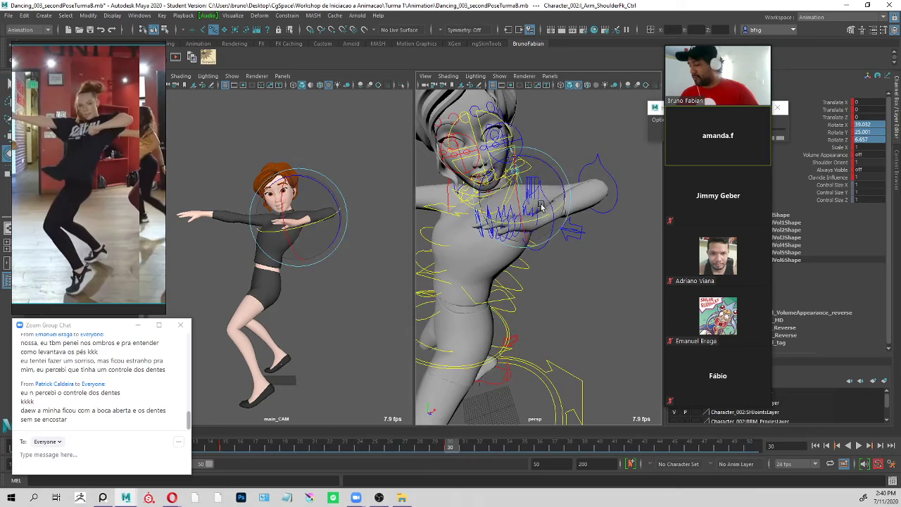
{"action": "left_click_drag", "start_coordinate": [540, 205], "coordinate": [520, 202], "text": "alt"}
Twist the upper spine by rotating Spine_04Fk_Ctrl to a Rotate Y of about 11.
{"action": "key", "text": "q"}
{"action": "left_click", "coordinate": [571, 177]}
{"action": "left_click", "coordinate": [489, 225]}
{"action": "left_click", "coordinate": [540, 229]}
{"action": "key", "text": "e"}
{"action": "key", "text": "q"}
{"action": "left_click_drag", "start_coordinate": [568, 218], "coordinate": [548, 254], "text": "alt"}
{"action": "left_click", "coordinate": [573, 237]}
{"action": "left_click", "coordinate": [538, 255]}
{"action": "key", "text": "e"}
{"action": "key", "text": "q"}
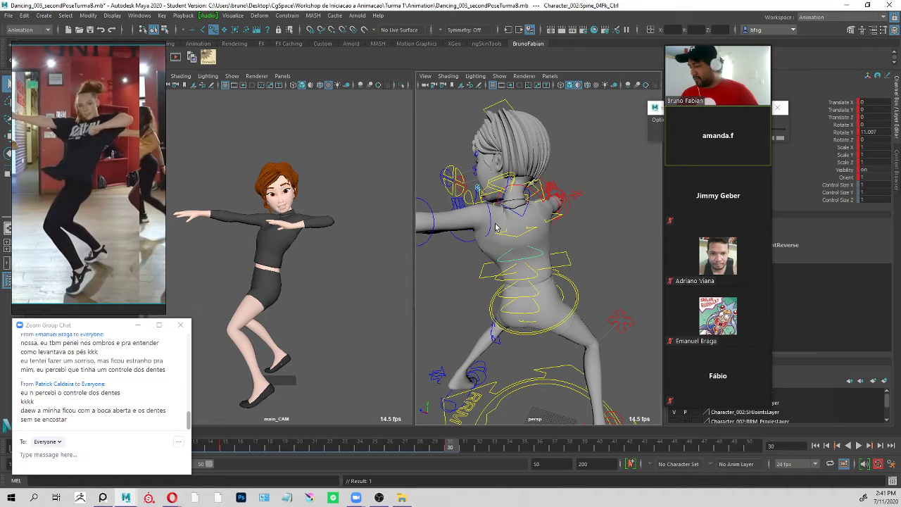
Rotate l_Arm_ShoulderFk_Ctrl to a Rotate Y of about 18.1.
{"action": "left_click", "coordinate": [483, 204]}
{"action": "key", "text": "e"}
{"action": "left_click_drag", "start_coordinate": [474, 209], "coordinate": [480, 208]}
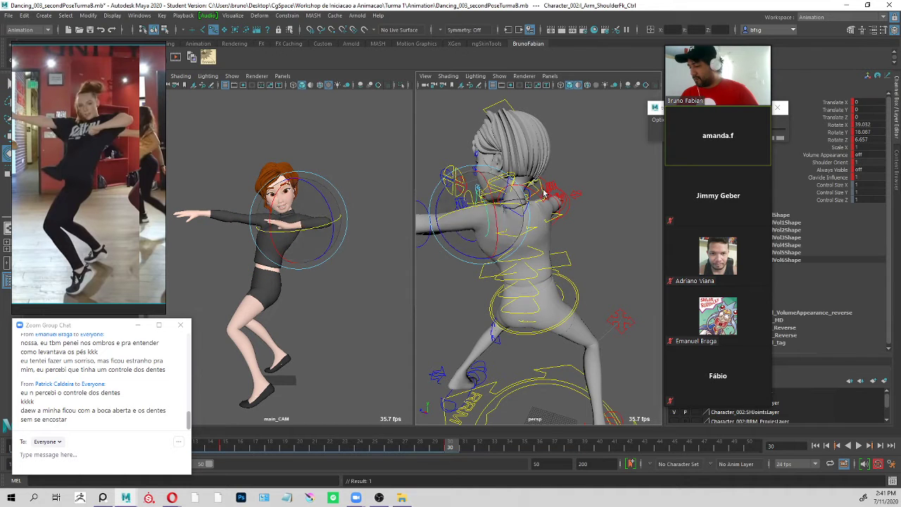
{"action": "key", "text": "q"}
Refine the right arm's rotation, with r_Arm_ElbowFk_Ctrl at a Rotate Y of about 5.
{"action": "left_click_drag", "start_coordinate": [571, 224], "coordinate": [542, 210], "text": "alt"}
{"action": "left_click", "coordinate": [547, 220]}
{"action": "key", "text": "e"}
{"action": "left_click_drag", "start_coordinate": [548, 240], "coordinate": [668, 254], "text": "alt"}
{"action": "left_click_drag", "start_coordinate": [486, 179], "coordinate": [528, 161], "text": "alt"}
{"action": "key", "text": "q"}
{"action": "key", "text": "e"}
{"action": "key", "text": "q"}
{"action": "left_click", "coordinate": [553, 167]}
{"action": "key", "text": "e"}
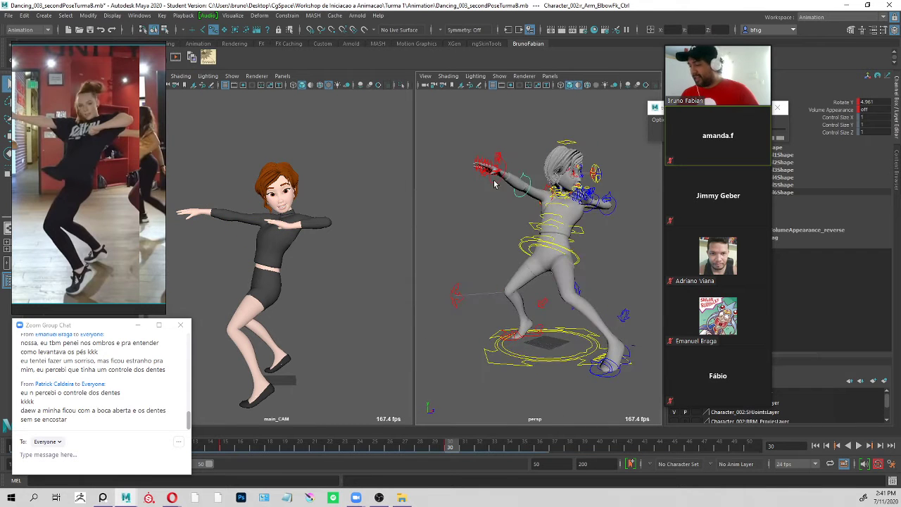
Rotate r_Arm_WristFk_Ctrl to about X -25.6, Y -9.2 and Z 16.4.
{"action": "left_click", "coordinate": [528, 162]}
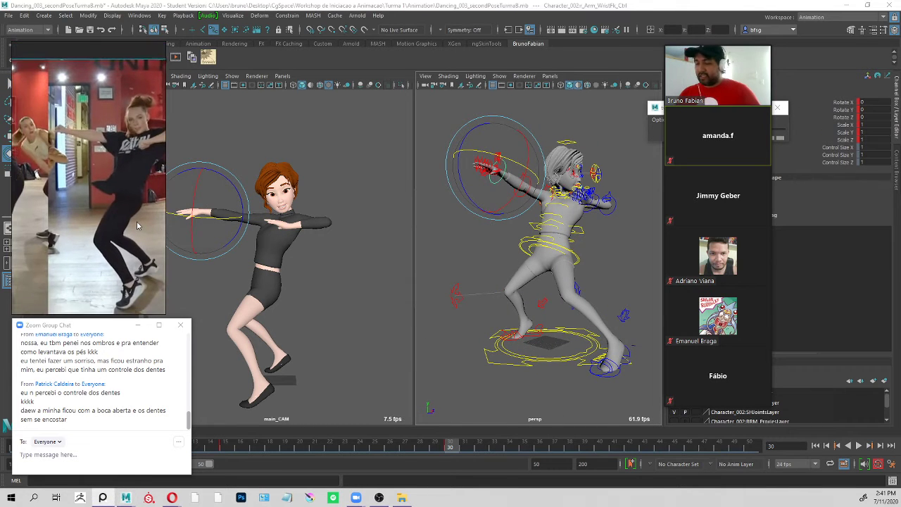
{"action": "mouse_move", "coordinate": [520, 188]}
{"action": "left_mouse_down"}
{"action": "mouse_move", "coordinate": [476, 171]}
{"action": "mouse_move", "coordinate": [502, 169]}
{"action": "mouse_move", "coordinate": [520, 184]}
{"action": "left_mouse_up"}
{"action": "key", "text": "q"}
Examine the whole pose in the perspective view from several angles, including the legs.
{"action": "scroll", "coordinate": [577, 228], "scroll_direction": "down", "scroll_amount": 4}
{"action": "middle_click_drag", "start_coordinate": [577, 228], "coordinate": [559, 141], "text": "alt"}
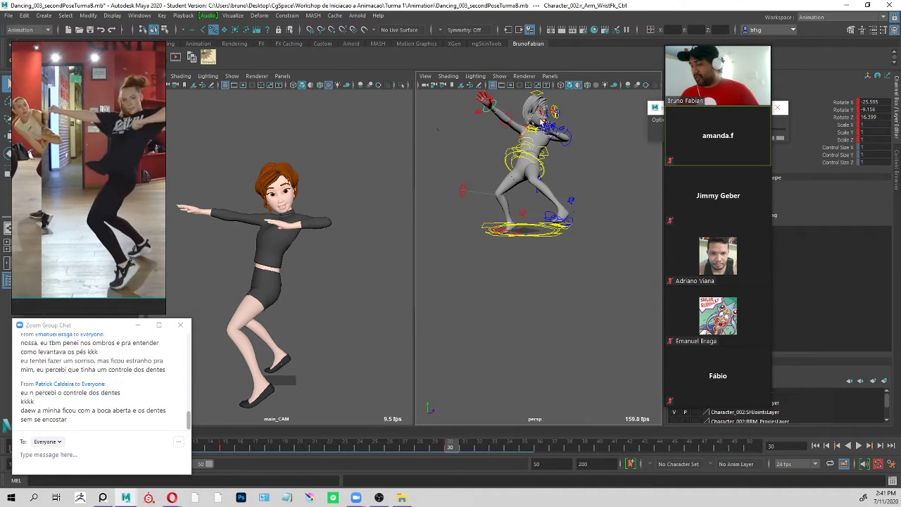
{"action": "left_click_drag", "start_coordinate": [559, 141], "coordinate": [573, 127], "text": "alt"}
{"action": "scroll", "coordinate": [573, 127], "scroll_direction": "up", "scroll_amount": 4}
{"action": "middle_click_drag", "start_coordinate": [573, 127], "coordinate": [573, 205], "text": "alt"}
{"action": "left_click_drag", "start_coordinate": [574, 206], "coordinate": [611, 201], "text": "alt"}
{"action": "scroll", "coordinate": [519, 216], "scroll_direction": "up", "scroll_amount": 3}
{"action": "scroll", "coordinate": [563, 215], "scroll_direction": "down", "scroll_amount": 3}
Move r_Leg_KneeIk_Ctrl to about Translate X -50.7, Y -13.7 and Z -44.2 to bring the right knee inward.
{"action": "left_click", "coordinate": [447, 243]}
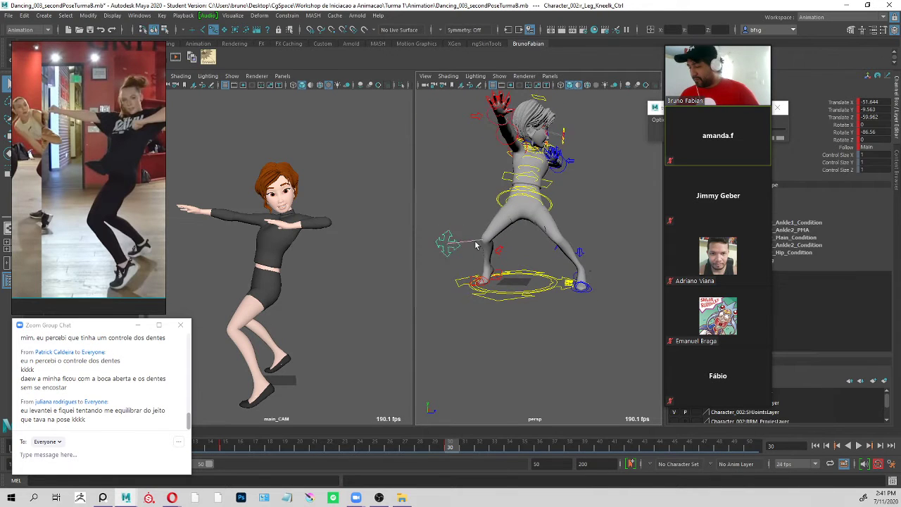
{"action": "scroll", "coordinate": [493, 245], "scroll_direction": "down", "scroll_amount": 3}
{"action": "left_click_drag", "start_coordinate": [528, 247], "coordinate": [562, 250], "text": "alt"}
{"action": "key", "text": "w"}
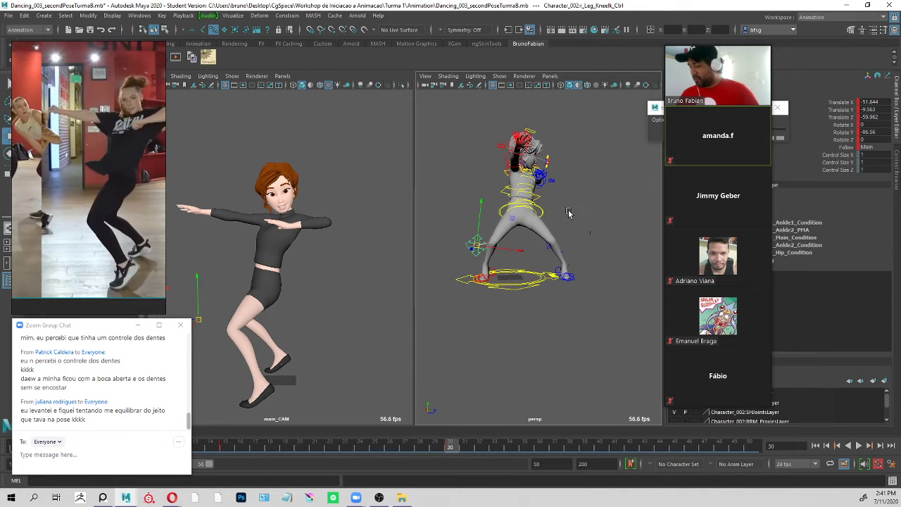
{"action": "middle_click_drag", "start_coordinate": [569, 213], "coordinate": [596, 209]}
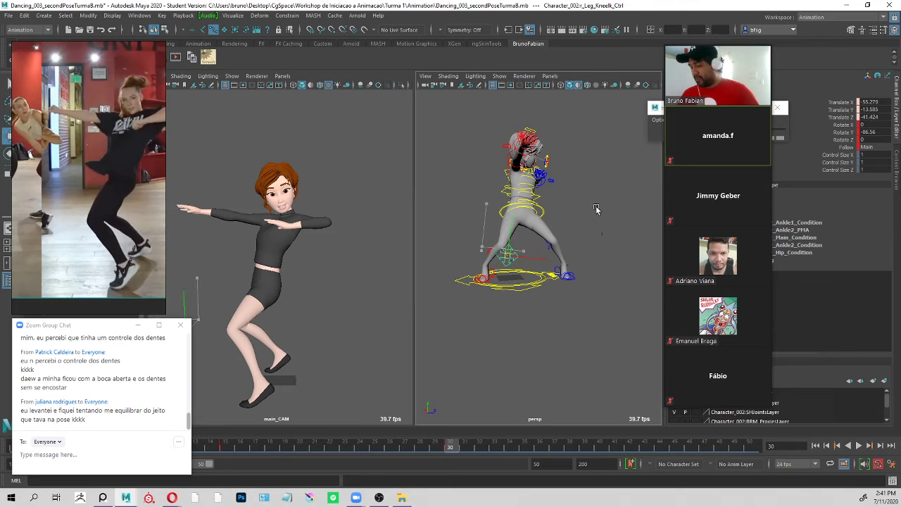
{"action": "key", "text": "ctrl+z"}
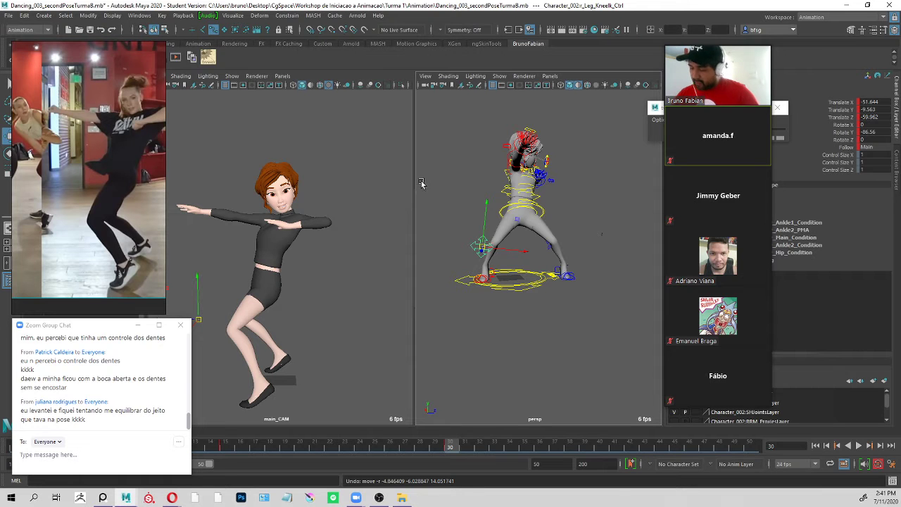
{"action": "left_click_drag", "start_coordinate": [565, 264], "coordinate": [558, 253], "text": "alt"}
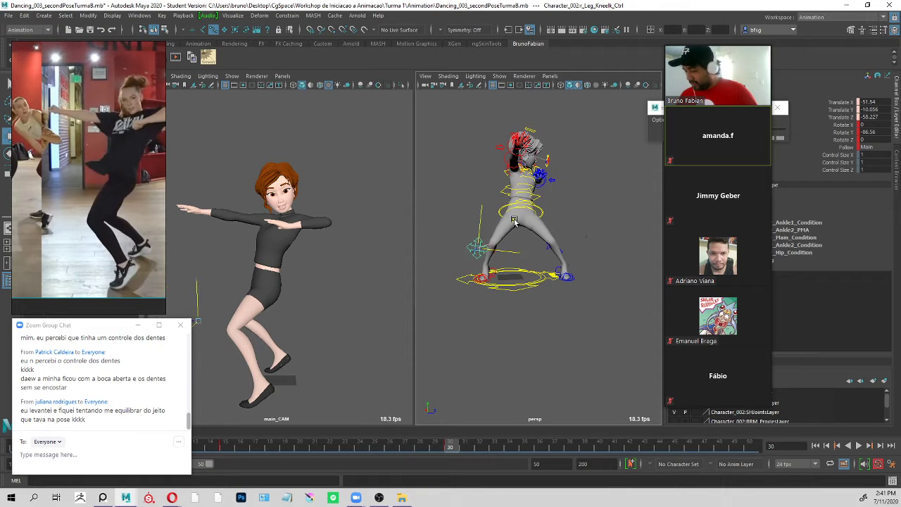
{"action": "left_click_drag", "start_coordinate": [523, 224], "coordinate": [528, 225]}
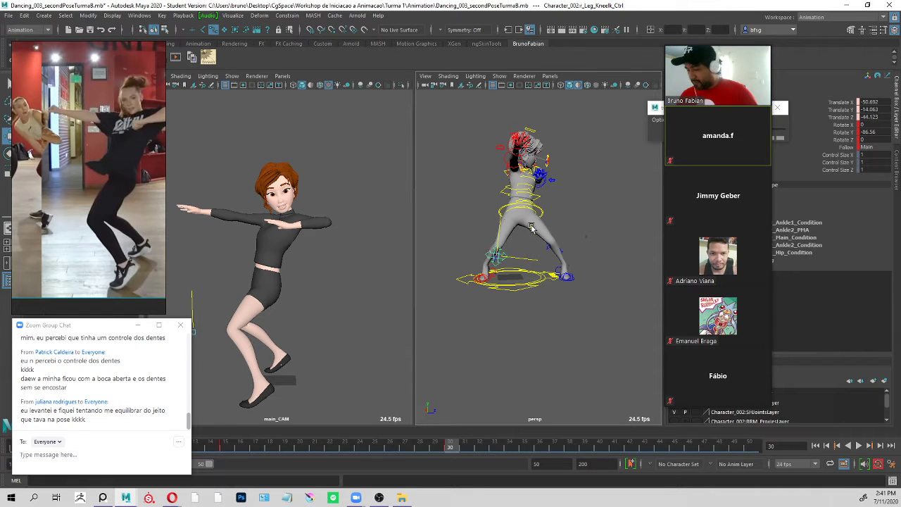
{"action": "middle_click_drag", "start_coordinate": [532, 226], "coordinate": [532, 226]}
{"action": "key", "text": "q"}
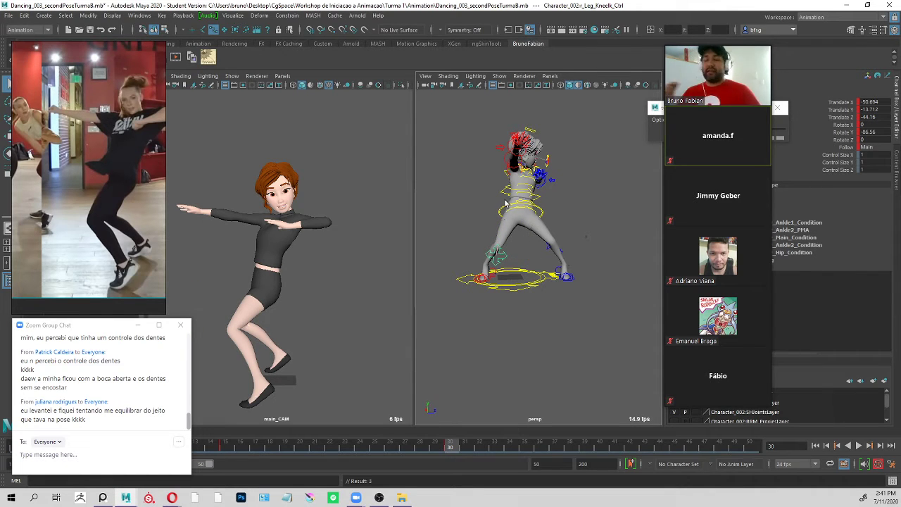
Bend the left elbow by rotating l_Arm_ElbowFk_Ctrl to a Rotate Y of about -114.
{"action": "left_click_drag", "start_coordinate": [596, 144], "coordinate": [468, 153], "text": "alt"}
{"action": "right_click_drag", "start_coordinate": [469, 153], "coordinate": [603, 158], "text": "alt"}
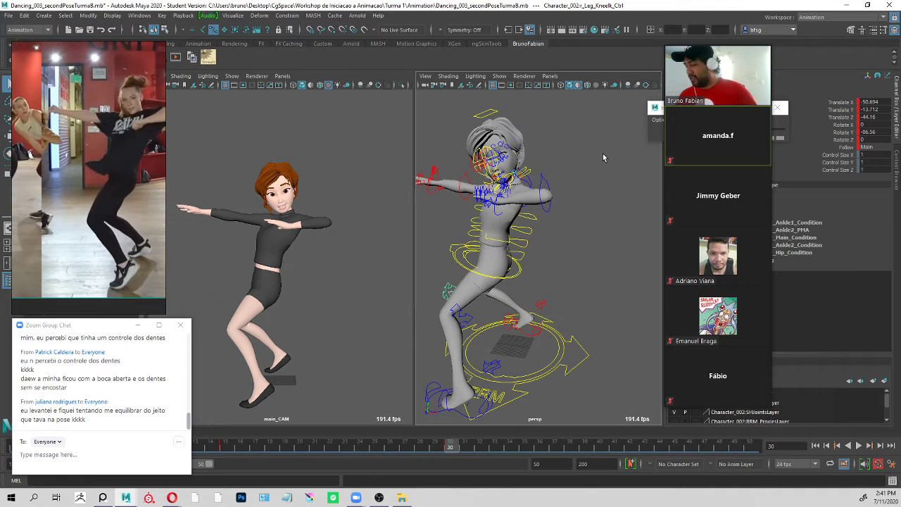
{"action": "left_click", "coordinate": [545, 181]}
{"action": "key", "text": "e"}
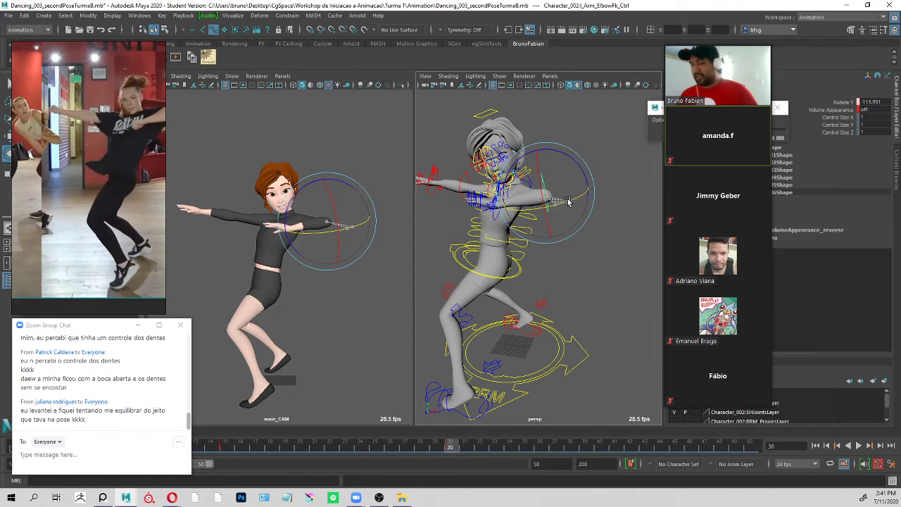
{"action": "left_click_drag", "start_coordinate": [568, 203], "coordinate": [566, 200]}
{"action": "key", "text": "q"}
Rotate l_Arm_WristFk_Ctrl to a Rotate Z of about 9.
{"action": "left_click", "coordinate": [531, 178]}
{"action": "key", "text": "e"}
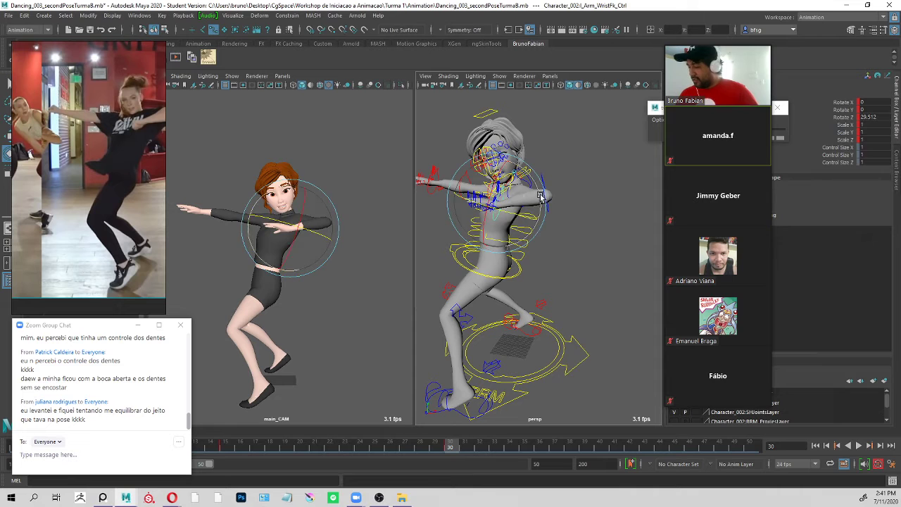
{"action": "key", "text": "q"}
Rotate l_Arm_Clavicle_Ctrl to about X 16.3, Y 17.2 and Z 56.5 to adjust the left shoulder.
{"action": "left_click_drag", "start_coordinate": [532, 178], "coordinate": [554, 176]}
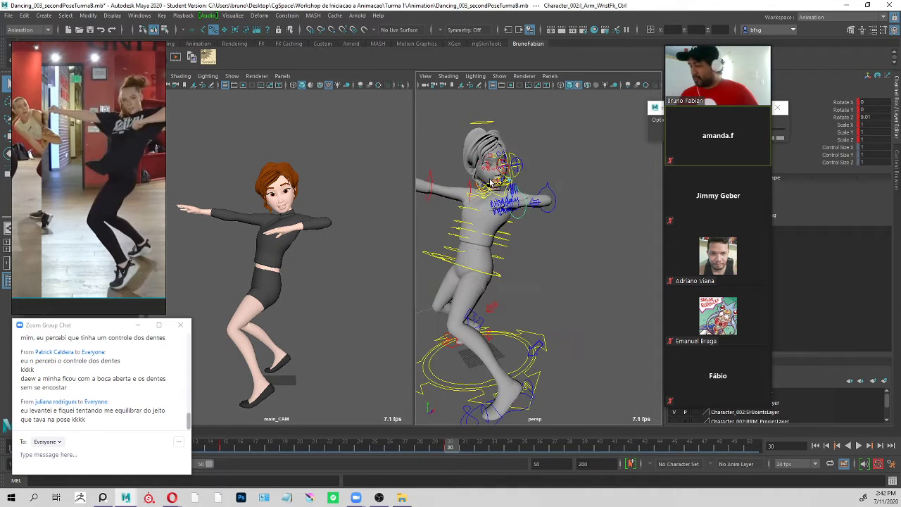
{"action": "right_click_drag", "start_coordinate": [553, 176], "coordinate": [573, 169], "text": "alt"}
{"action": "left_click_drag", "start_coordinate": [573, 169], "coordinate": [560, 194], "text": "alt"}
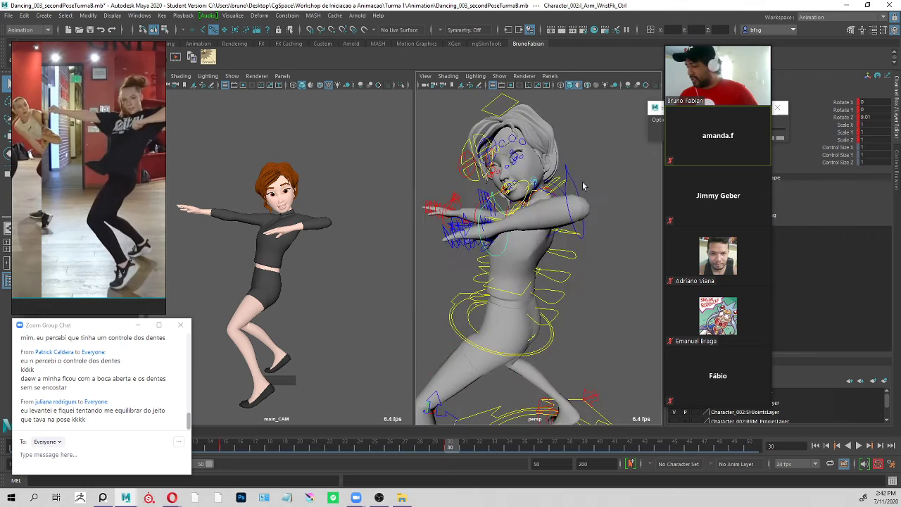
{"action": "right_click_drag", "start_coordinate": [585, 187], "coordinate": [599, 183], "text": "alt"}
{"action": "left_click_drag", "start_coordinate": [592, 187], "coordinate": [528, 225], "text": "alt"}
{"action": "left_click", "coordinate": [562, 206]}
{"action": "mouse_move", "coordinate": [281, 238]}
{"action": "left_mouse_down"}
{"action": "mouse_move", "coordinate": [295, 234]}
{"action": "mouse_move", "coordinate": [288, 245]}
{"action": "left_mouse_up"}
{"action": "key", "text": "q"}
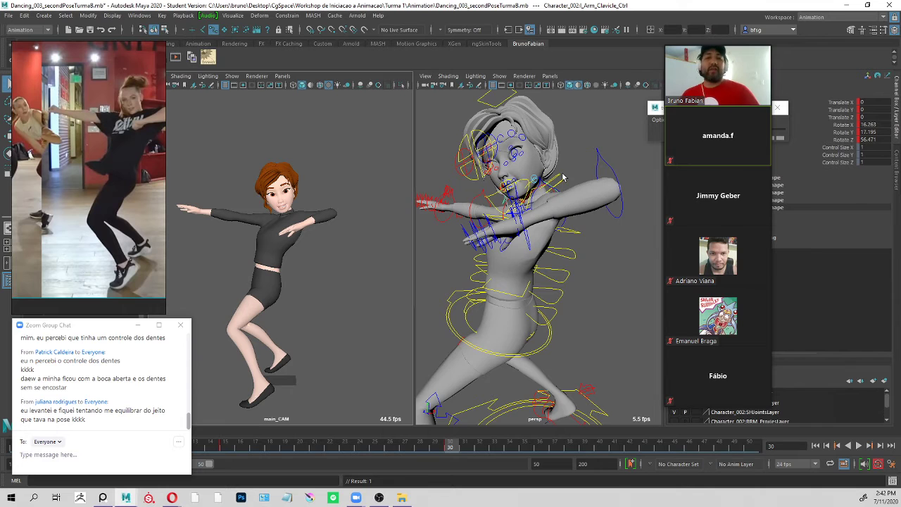
Examine the full pose from several angles, then the left hand up close.
{"action": "scroll", "coordinate": [563, 177], "scroll_direction": "down", "scroll_amount": 10}
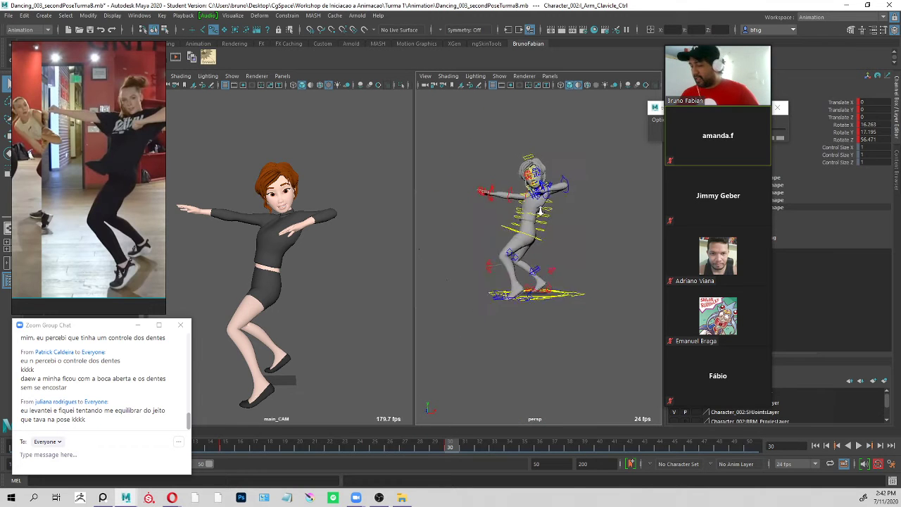
{"action": "left_click_drag", "start_coordinate": [540, 209], "coordinate": [475, 260], "text": "alt"}
{"action": "key", "text": "alt+v"}
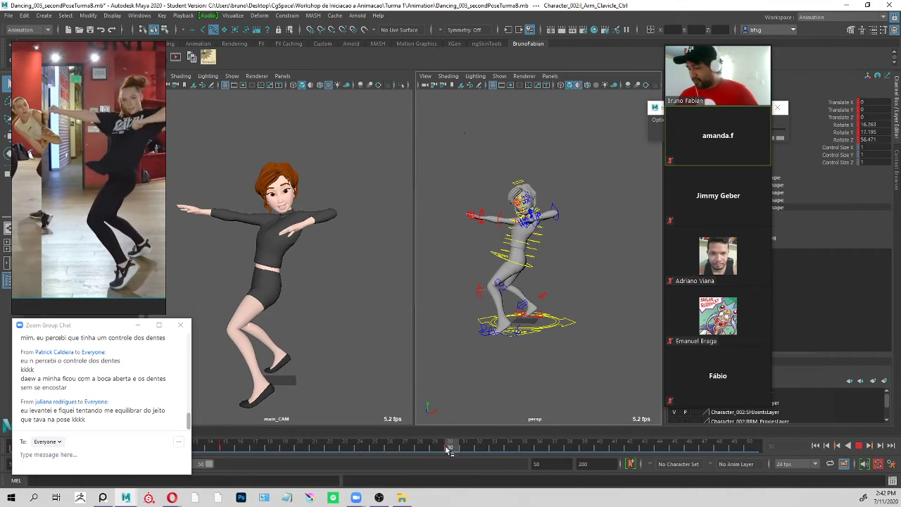
{"action": "right_click_drag", "start_coordinate": [526, 201], "coordinate": [588, 235], "text": "alt"}
{"action": "left_click_drag", "start_coordinate": [587, 236], "coordinate": [648, 239], "text": "alt"}
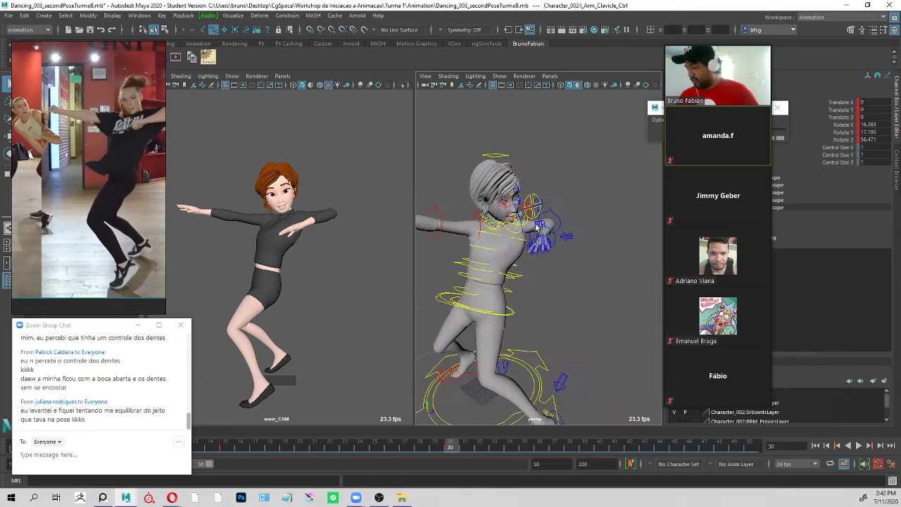
{"action": "middle_click_drag", "start_coordinate": [547, 221], "coordinate": [553, 265], "text": "alt"}
{"action": "right_click_drag", "start_coordinate": [553, 265], "coordinate": [606, 271], "text": "alt"}
{"action": "left_click_drag", "start_coordinate": [605, 272], "coordinate": [625, 282], "text": "alt"}
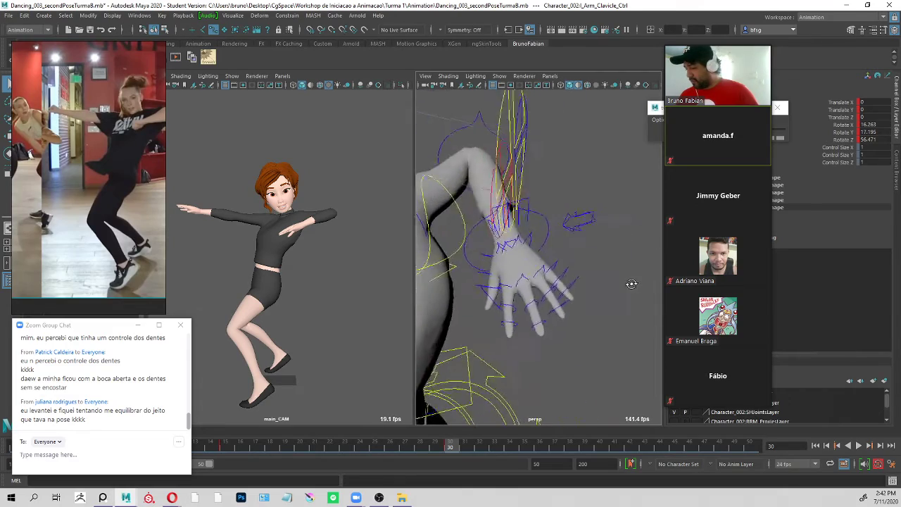
{"action": "right_click_drag", "start_coordinate": [624, 282], "coordinate": [601, 253], "text": "alt"}
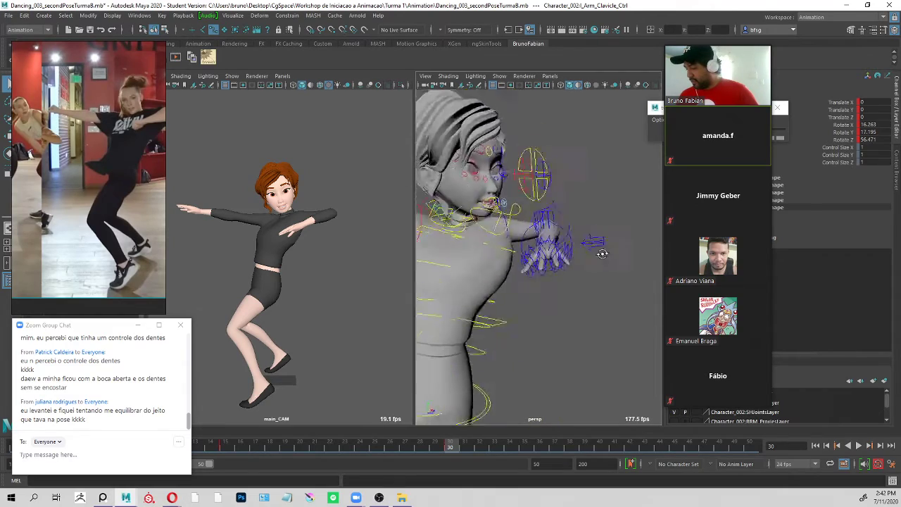
{"action": "left_click_drag", "start_coordinate": [601, 254], "coordinate": [641, 250], "text": "alt"}
{"action": "right_click_drag", "start_coordinate": [640, 250], "coordinate": [658, 226], "text": "alt"}
{"action": "right_click_drag", "start_coordinate": [530, 221], "coordinate": [549, 204], "text": "alt"}
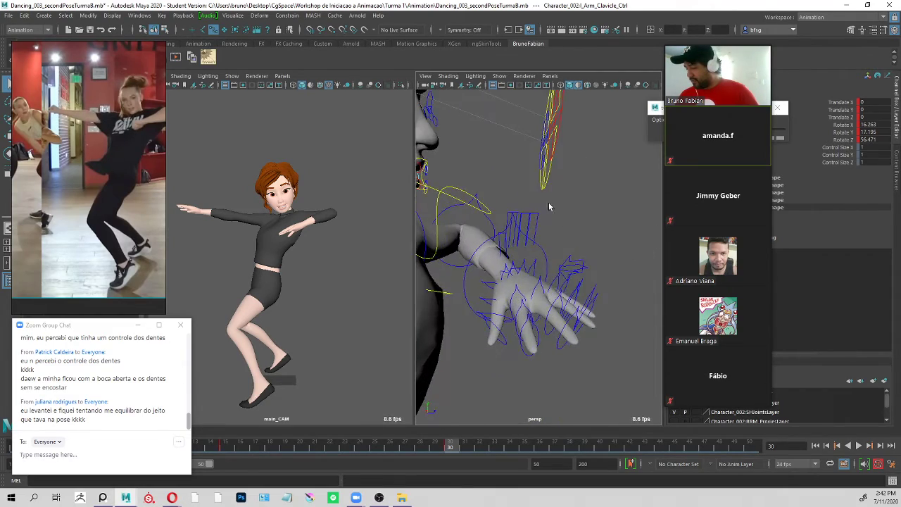
{"action": "left_click_drag", "start_coordinate": [551, 201], "coordinate": [507, 220]}
Try setting Bend 01, Bend 02 and Bend 03 to -41.1 on the left hand's finger controls, then undo it.
{"action": "left_click", "coordinate": [508, 244]}
{"action": "left_click", "coordinate": [557, 219]}
{"action": "left_click", "coordinate": [540, 252]}
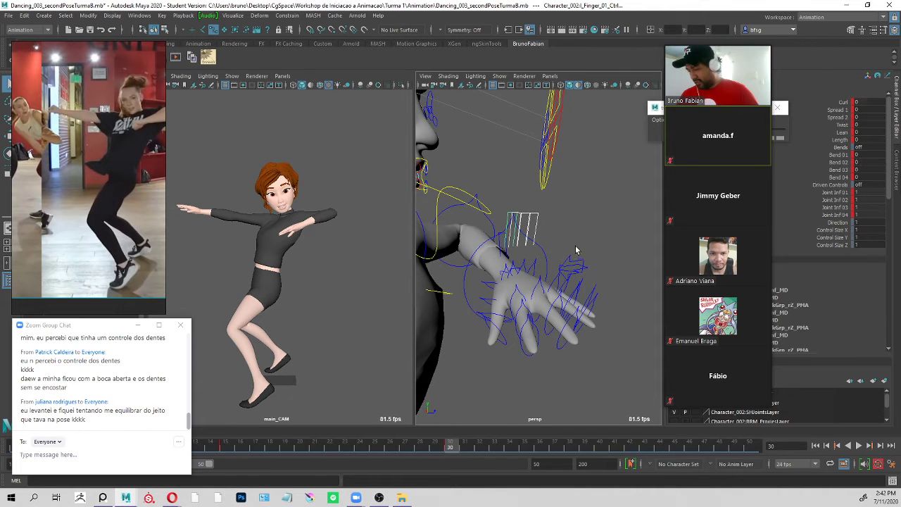
{"action": "left_click", "coordinate": [840, 170]}
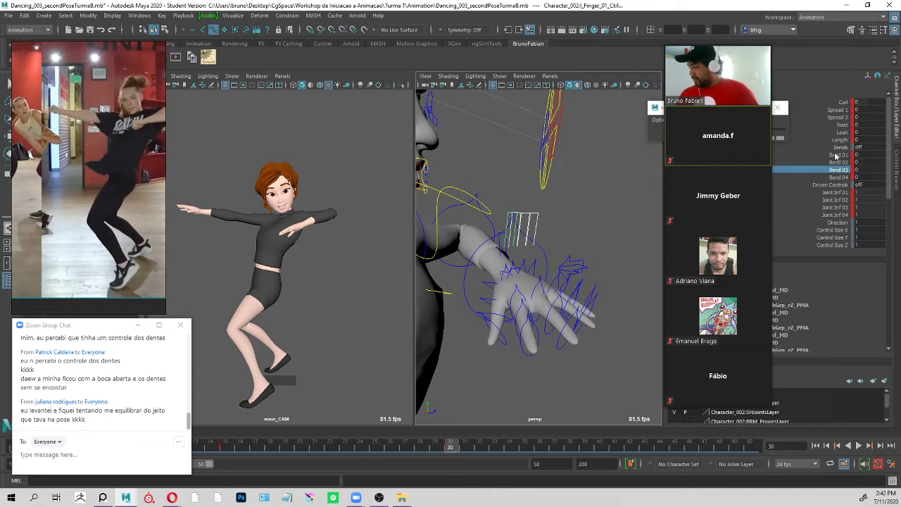
{"action": "left_click", "coordinate": [835, 154], "text": "shift"}
{"action": "mouse_move", "coordinate": [572, 203]}
{"action": "middle_mouse_down"}
{"action": "mouse_move", "coordinate": [587, 210]}
{"action": "mouse_move", "coordinate": [556, 211]}
{"action": "middle_mouse_up"}
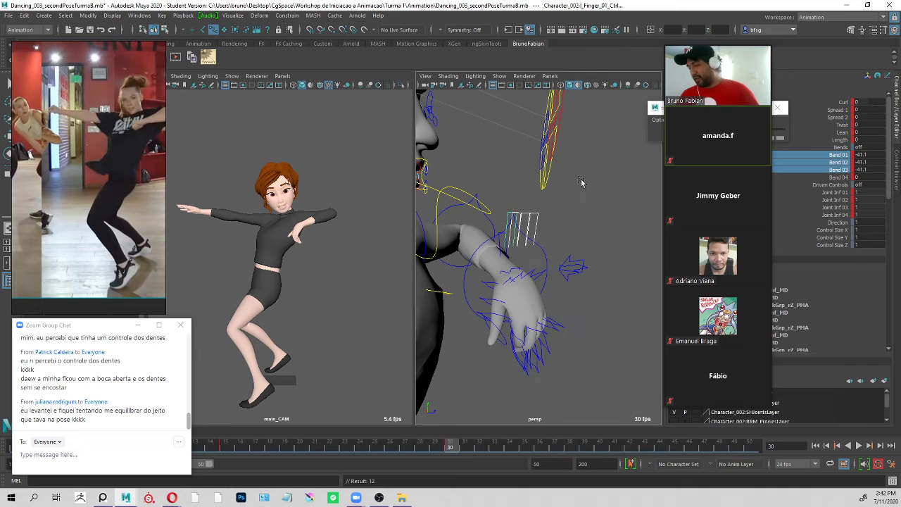
{"action": "key", "text": "ctrl+z"}
Select the left hand's individual finger joint controls, try curling them to a Rotate Z of about -81.9, and undo the rotation.
{"action": "left_click", "coordinate": [608, 259]}
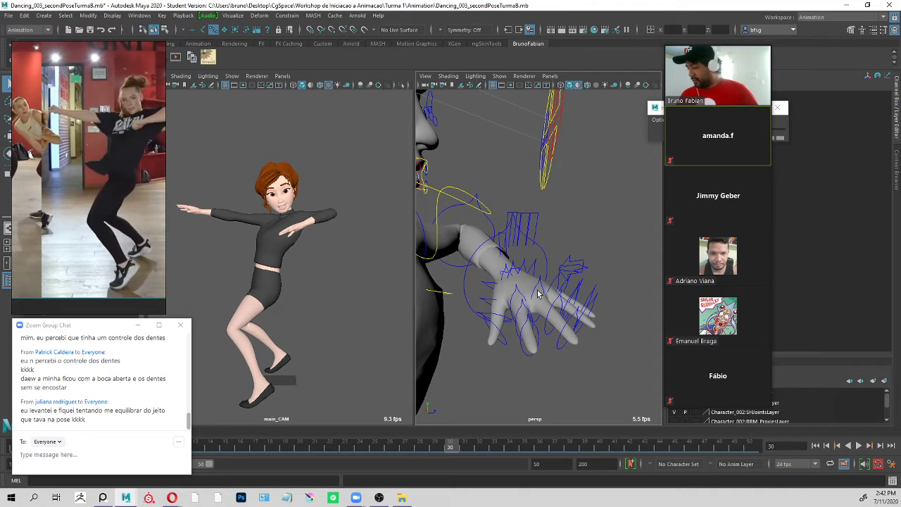
{"action": "left_click_drag", "start_coordinate": [583, 319], "coordinate": [576, 350]}
{"action": "key", "text": "e"}
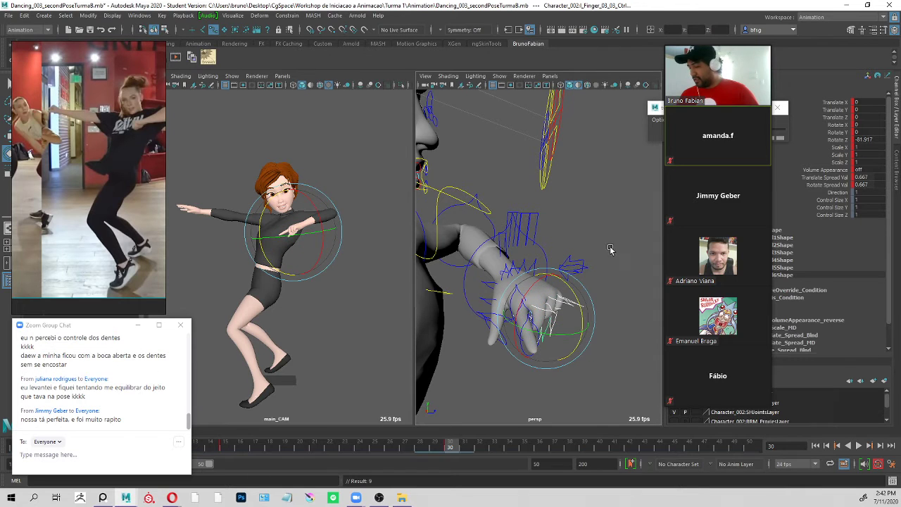
{"action": "left_click_drag", "start_coordinate": [618, 250], "coordinate": [462, 270], "text": "alt"}
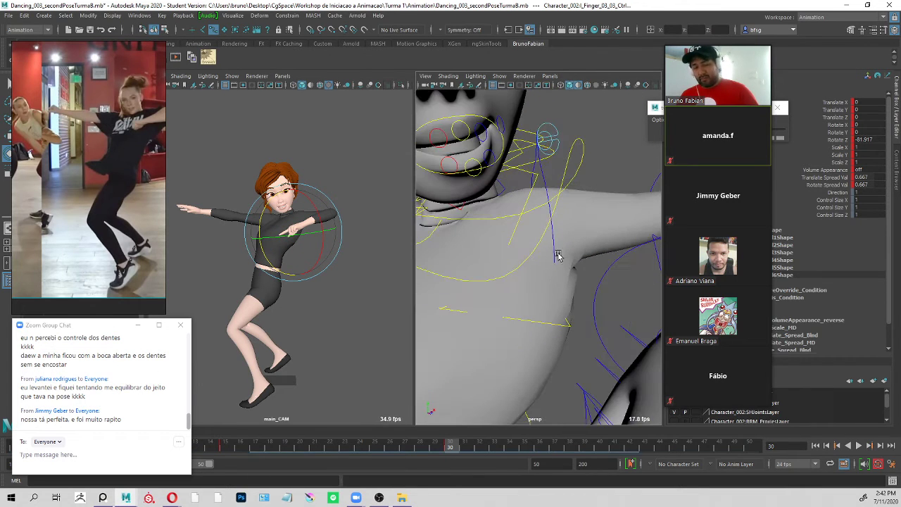
{"action": "key", "text": "f"}
{"action": "scroll", "coordinate": [552, 242], "scroll_direction": "down", "scroll_amount": 10}
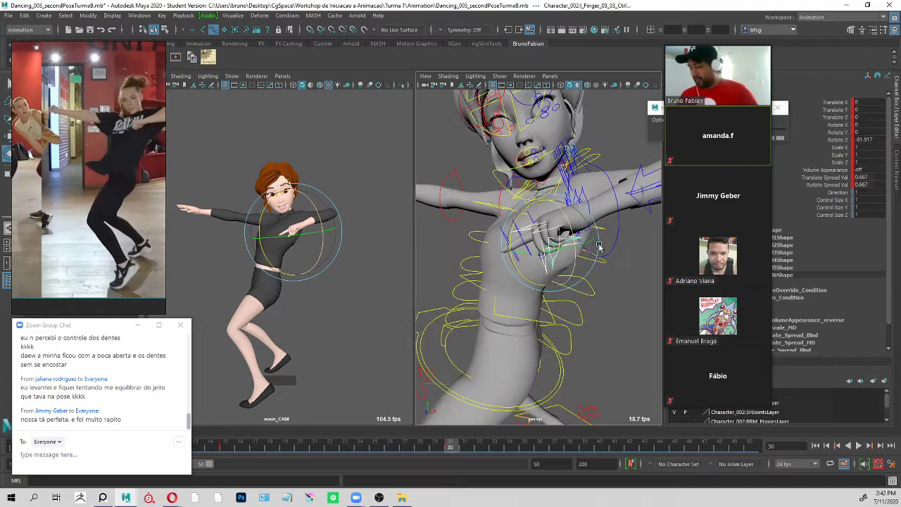
{"action": "right_click_drag", "start_coordinate": [549, 237], "coordinate": [568, 235], "text": "alt"}
{"action": "key", "text": "ctrl+z"}
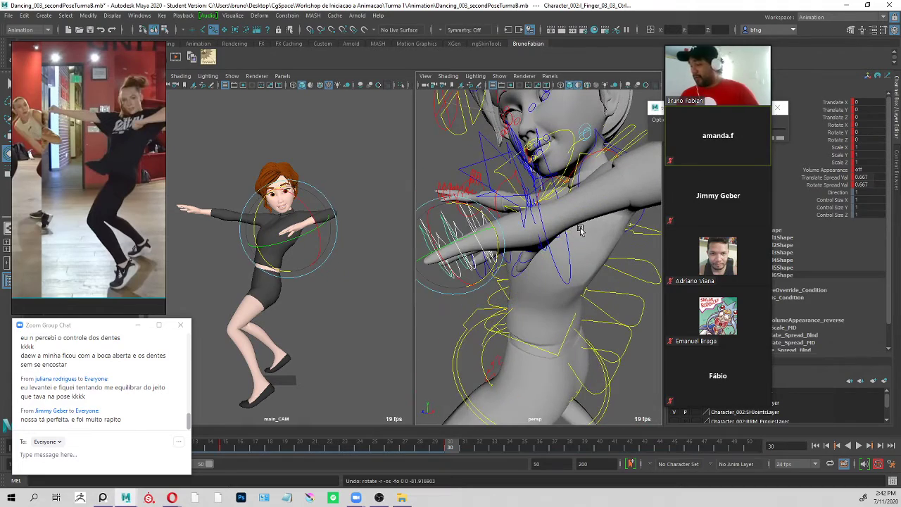
Try curling the selected left finger joints again to a Rotate Z of about -89.1, undo it and frame the hand.
{"action": "left_click_drag", "start_coordinate": [482, 198], "coordinate": [535, 215], "text": "alt"}
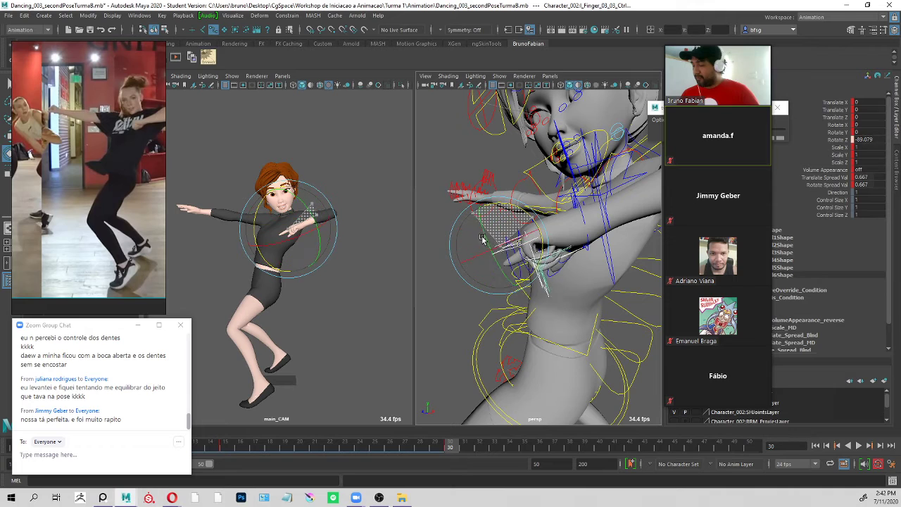
{"action": "left_click_drag", "start_coordinate": [482, 240], "coordinate": [497, 219]}
{"action": "left_click", "coordinate": [561, 195]}
{"action": "key", "text": "f"}
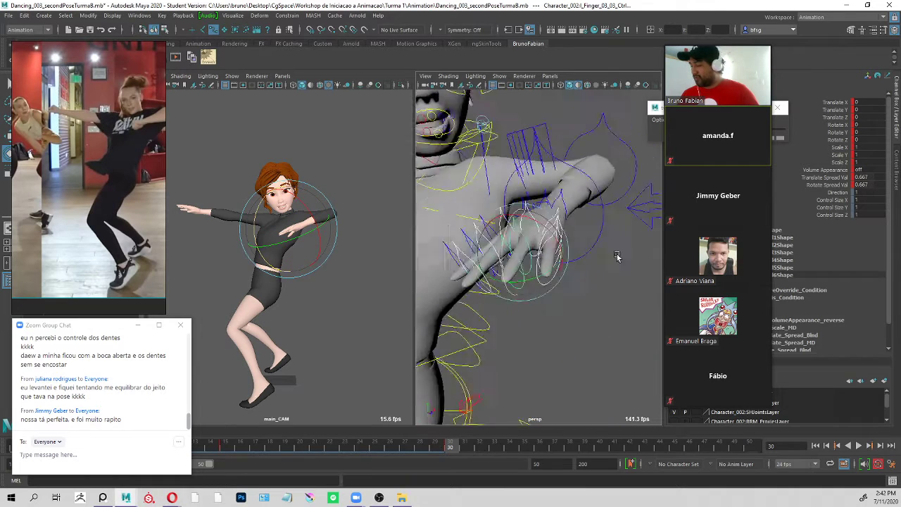
Curl the left hand's finger joints into a fist with a Rotate Z of about -90.
{"action": "left_click", "coordinate": [517, 288]}
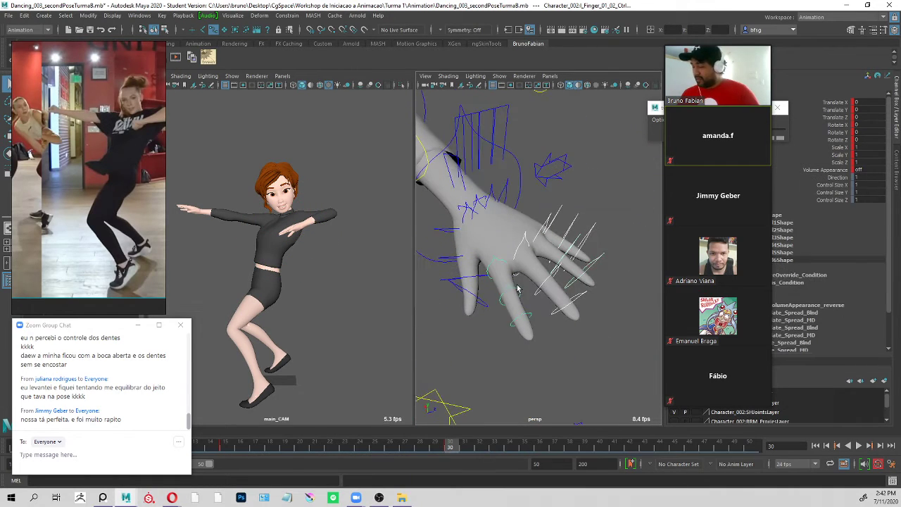
{"action": "left_click", "coordinate": [528, 314], "text": "shift"}
{"action": "key", "text": "e"}
{"action": "left_click_drag", "start_coordinate": [609, 285], "coordinate": [545, 281], "text": "alt"}
{"action": "right_click_drag", "start_coordinate": [546, 282], "coordinate": [493, 275], "text": "alt"}
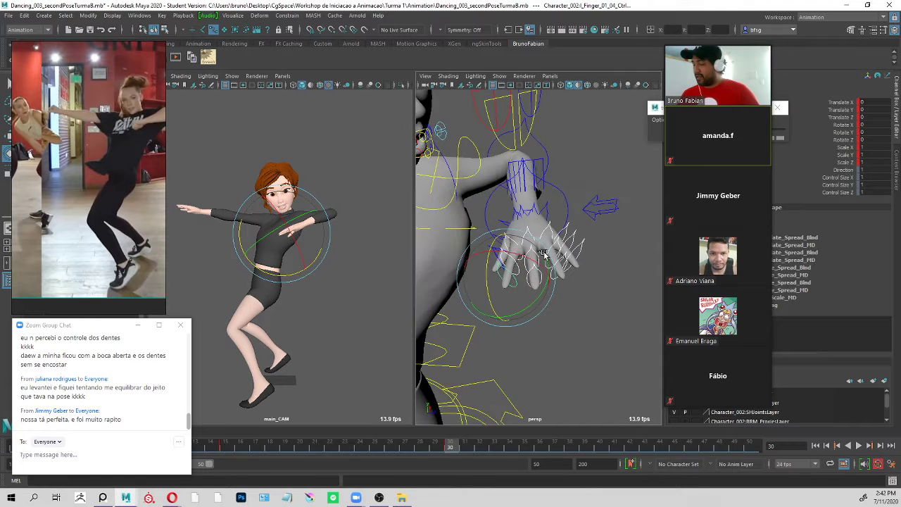
{"action": "mouse_move", "coordinate": [493, 276]}
{"action": "left_mouse_down", "text": "alt"}
{"action": "mouse_move", "coordinate": [478, 278]}
{"action": "mouse_move", "coordinate": [493, 290]}
{"action": "left_mouse_up", "text": "alt"}
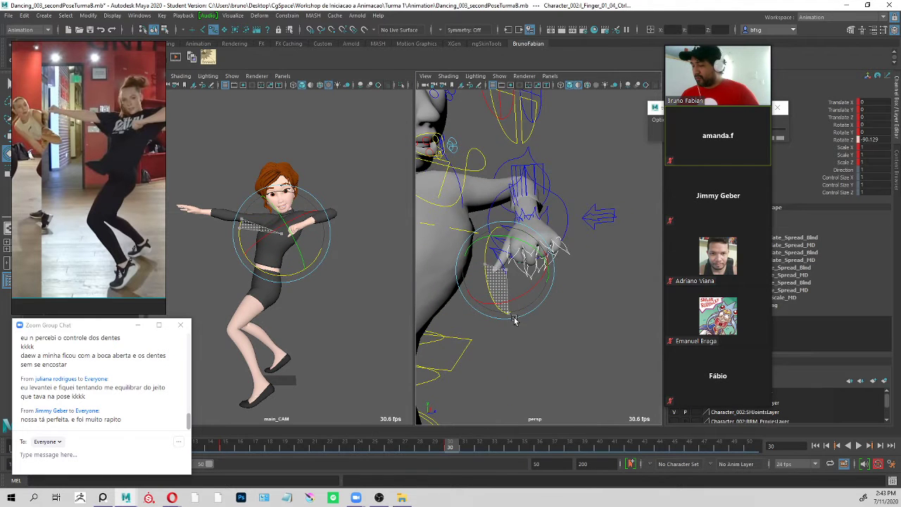
{"action": "left_click_drag", "start_coordinate": [514, 320], "coordinate": [517, 316]}
{"action": "key", "text": "q"}
Rotate the left thumb's joints in towards the fist, with Rotate Z at about -23.5 on its second joint.
{"action": "left_click_drag", "start_coordinate": [554, 216], "coordinate": [507, 259], "text": "alt"}
{"action": "left_click", "coordinate": [521, 266]}
{"action": "key", "text": "e"}
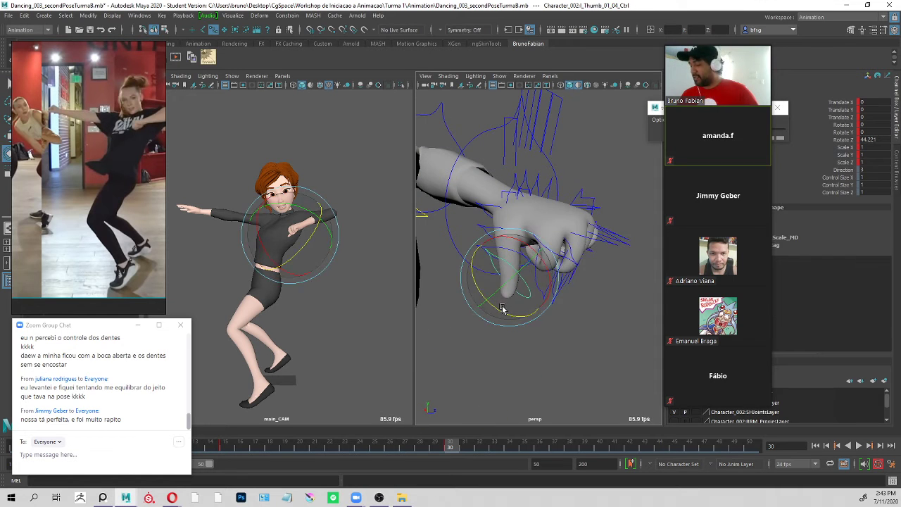
{"action": "left_click_drag", "start_coordinate": [502, 309], "coordinate": [529, 310]}
{"action": "key", "text": "q"}
{"action": "left_click", "coordinate": [512, 258], "text": "shift"}
{"action": "key", "text": "e"}
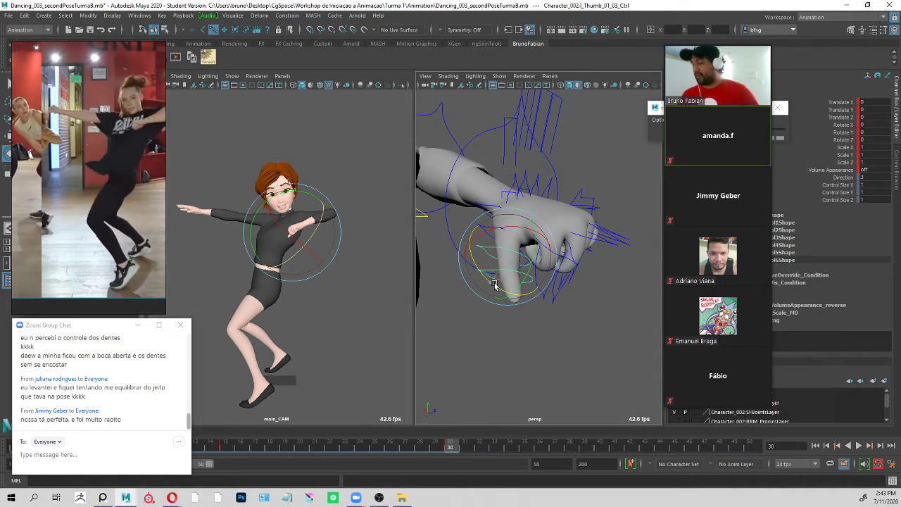
{"action": "left_click_drag", "start_coordinate": [513, 264], "coordinate": [503, 271]}
{"action": "left_click_drag", "start_coordinate": [613, 245], "coordinate": [513, 268], "text": "alt"}
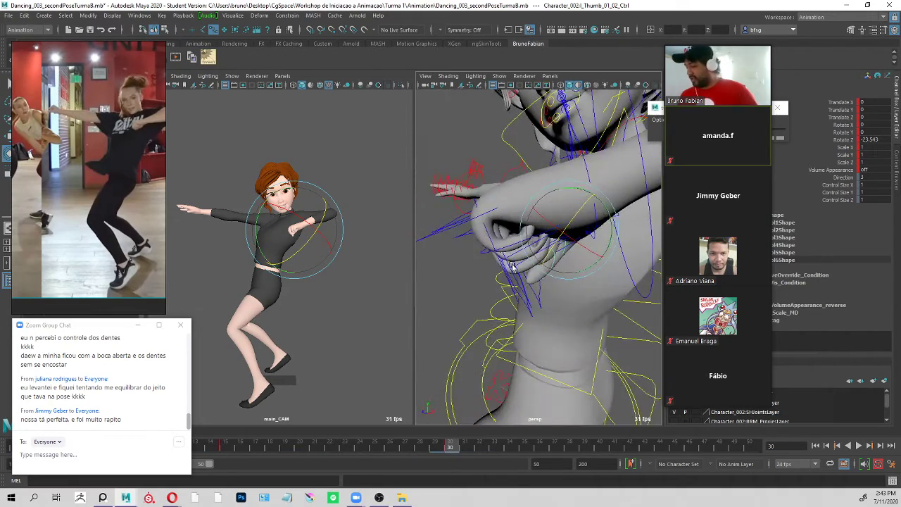
{"action": "left_click_drag", "start_coordinate": [498, 230], "coordinate": [445, 242], "text": "alt"}
{"action": "key", "text": "q"}
Rotate the right wrist control to about X -15.7, Y -7.8 and Z 20.4, matching the reference hand.
{"action": "left_click", "coordinate": [597, 298]}
{"action": "right_click_drag", "start_coordinate": [596, 298], "coordinate": [436, 224], "text": "alt"}
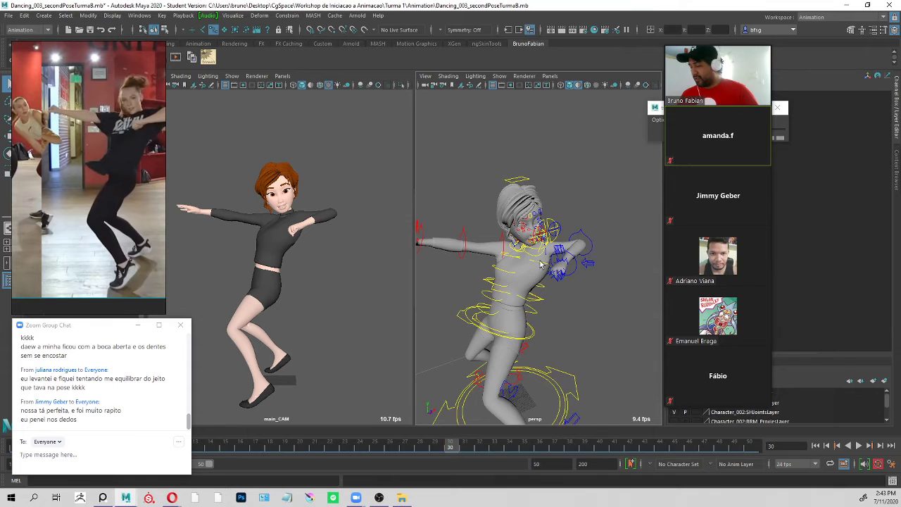
{"action": "middle_click_drag", "start_coordinate": [434, 223], "coordinate": [477, 195], "text": "alt"}
{"action": "right_click_drag", "start_coordinate": [476, 195], "coordinate": [533, 185], "text": "alt"}
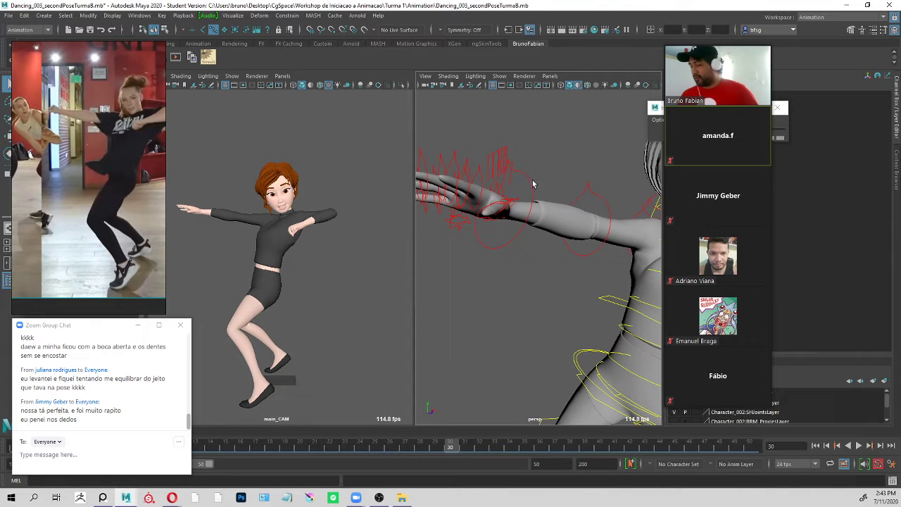
{"action": "left_click", "coordinate": [447, 171]}
{"action": "key", "text": "e"}
{"action": "left_click_drag", "start_coordinate": [220, 171], "coordinate": [199, 223]}
{"action": "key", "text": "q"}
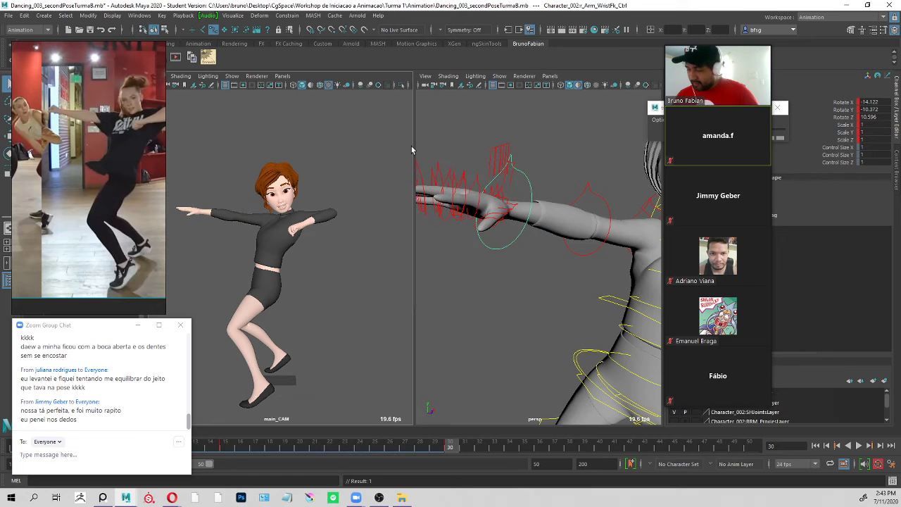
{"action": "key", "text": "e"}
{"action": "mouse_move", "coordinate": [506, 169]}
{"action": "left_mouse_down"}
{"action": "mouse_move", "coordinate": [497, 165]}
{"action": "mouse_move", "coordinate": [508, 167]}
{"action": "left_mouse_up"}
{"action": "key", "text": "q"}
{"action": "left_click_drag", "start_coordinate": [558, 179], "coordinate": [548, 179], "text": "alt"}
Rotate the left wrist control to about X -18.3, Y -10.3 and Z 20.8, and shift the chat window slightly aside.
{"action": "right_click_drag", "start_coordinate": [631, 228], "coordinate": [605, 237], "text": "alt"}
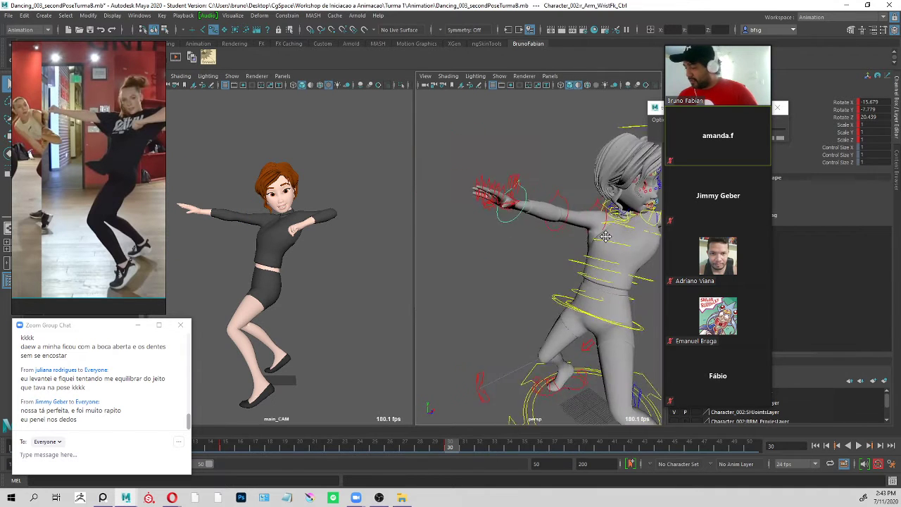
{"action": "middle_click_drag", "start_coordinate": [606, 237], "coordinate": [533, 200], "text": "alt"}
{"action": "left_click", "coordinate": [608, 205]}
{"action": "key", "text": "e"}
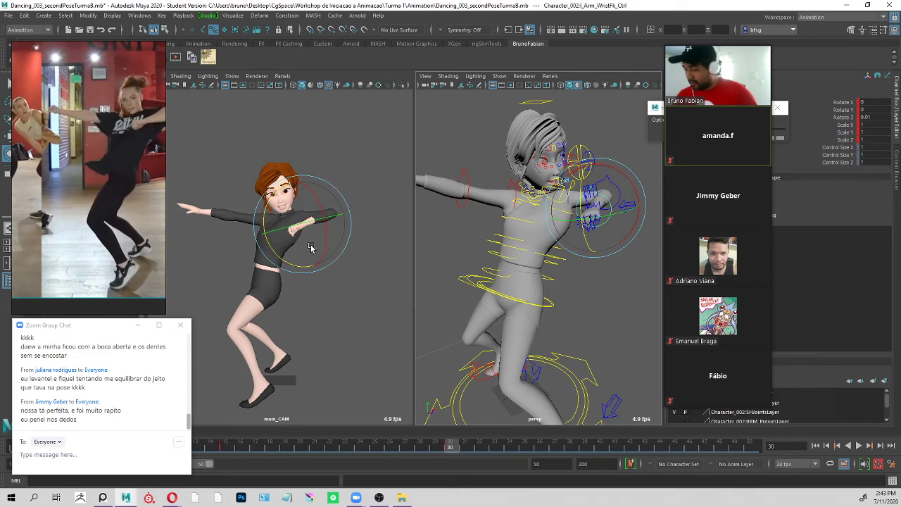
{"action": "left_click_drag", "start_coordinate": [310, 248], "coordinate": [337, 249]}
{"action": "key", "text": "q"}
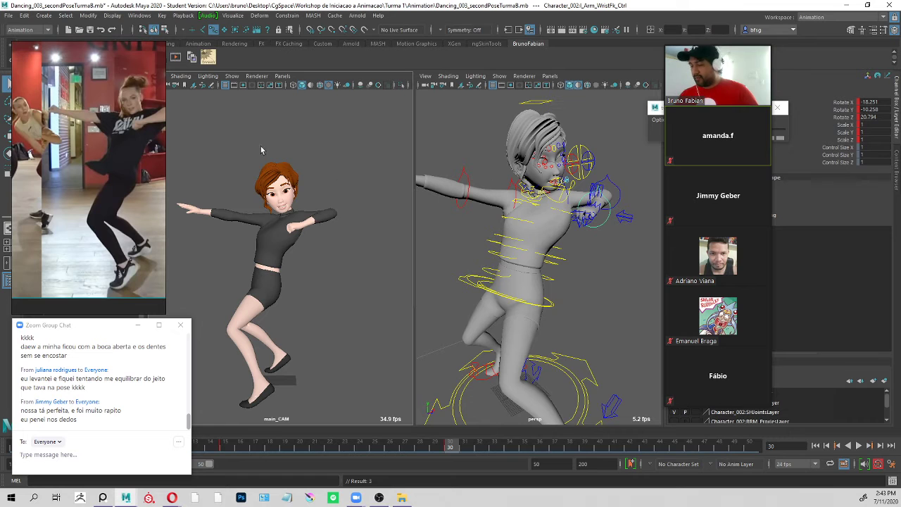
{"action": "left_click_drag", "start_coordinate": [121, 329], "coordinate": [112, 328]}
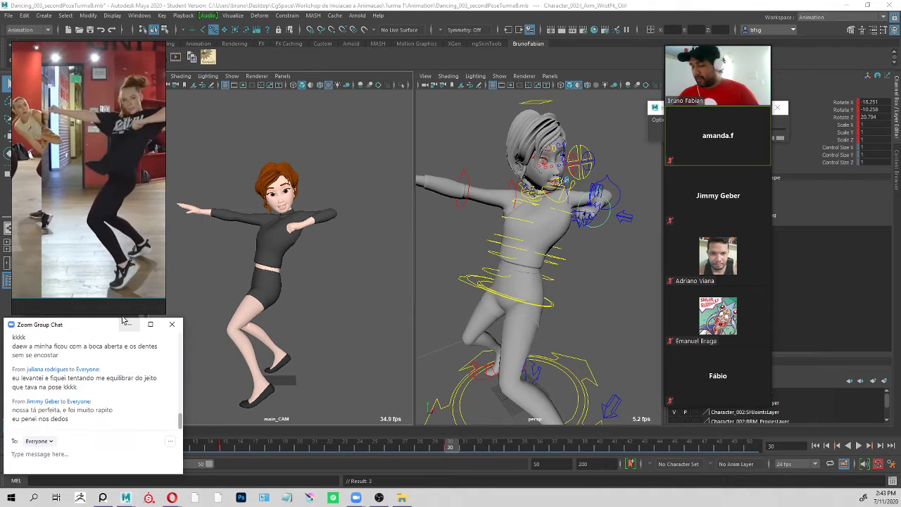
Select the right wrist control, scrub the timeline around frame 30 and save the scene, accepting the student version notice.
{"action": "left_click_drag", "start_coordinate": [600, 236], "coordinate": [563, 222], "text": "alt"}
{"action": "right_click_drag", "start_coordinate": [563, 223], "coordinate": [630, 220], "text": "alt"}
{"action": "left_click", "coordinate": [540, 204]}
{"action": "key", "text": "e"}
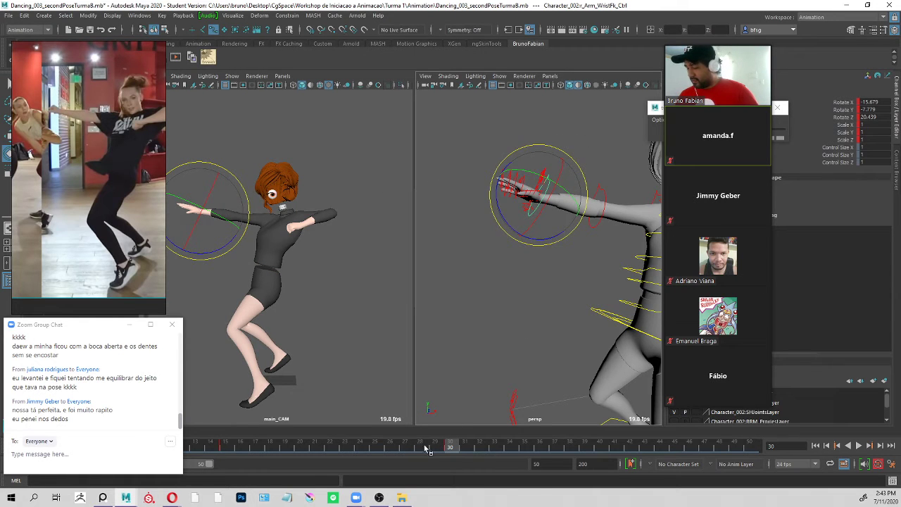
{"action": "left_click_drag", "start_coordinate": [425, 449], "coordinate": [456, 448]}
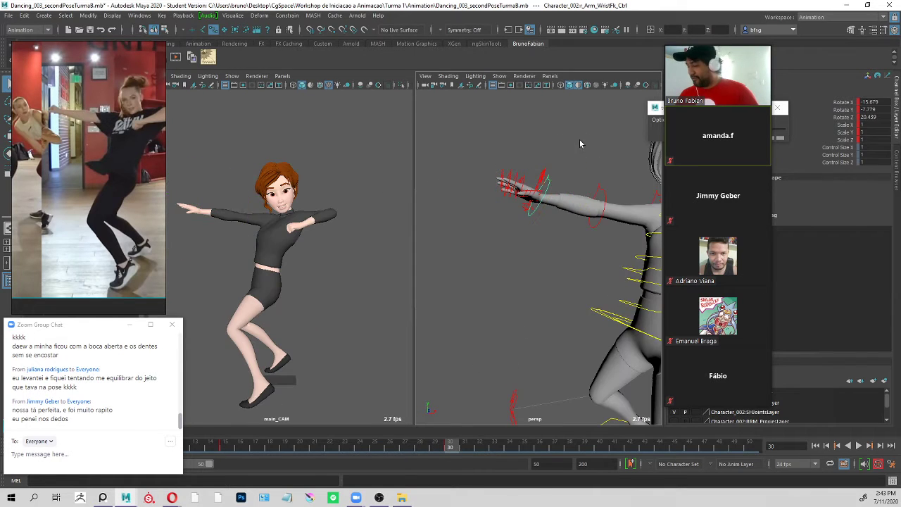
{"action": "key", "text": "w"}
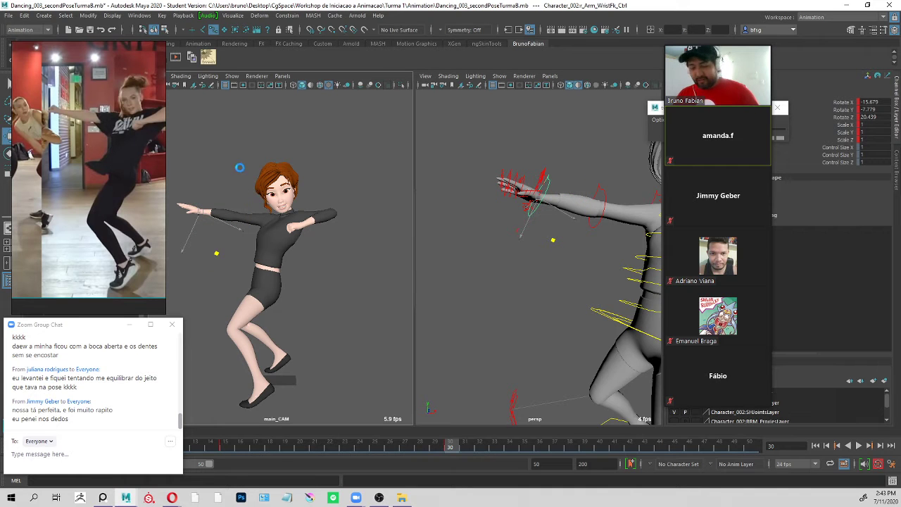
{"action": "key", "text": "ctrl+s"}
{"action": "left_click", "coordinate": [442, 254]}
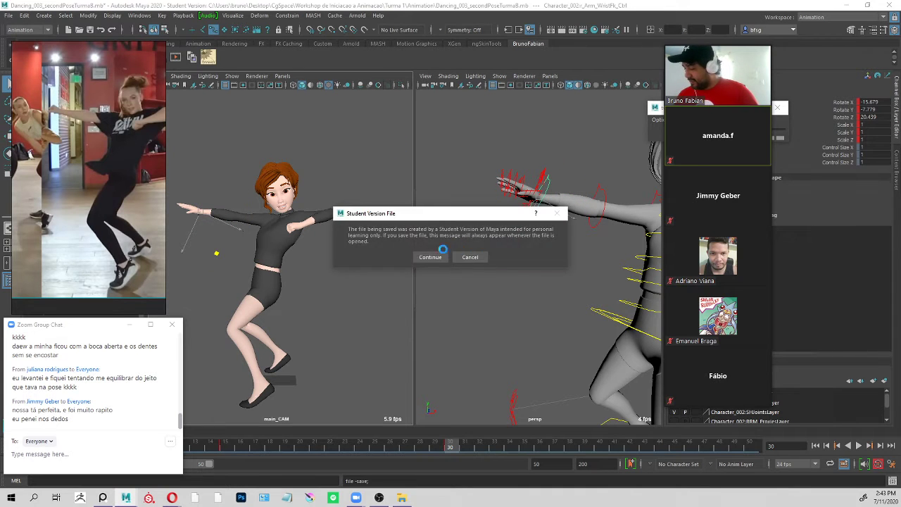
{"action": "left_click", "coordinate": [442, 256]}
Rotate the right shoulder control slightly, to about X -2.6, Y -8.0 and Z 23.4.
{"action": "middle_click_drag", "start_coordinate": [553, 202], "coordinate": [521, 196], "text": "alt"}
{"action": "left_click_drag", "start_coordinate": [521, 196], "coordinate": [540, 207], "text": "alt"}
{"action": "right_click_drag", "start_coordinate": [539, 207], "coordinate": [533, 201], "text": "alt"}
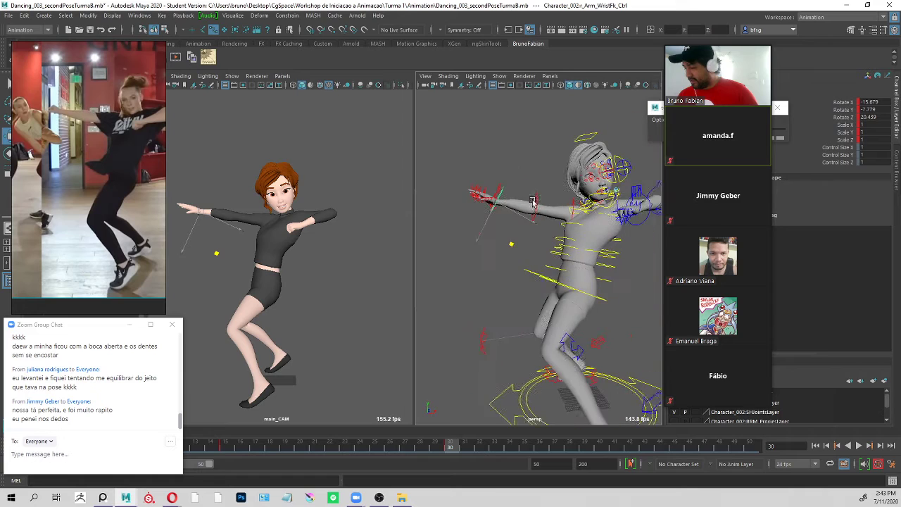
{"action": "left_click", "coordinate": [555, 223]}
{"action": "left_click_drag", "start_coordinate": [555, 223], "coordinate": [564, 185], "text": "alt"}
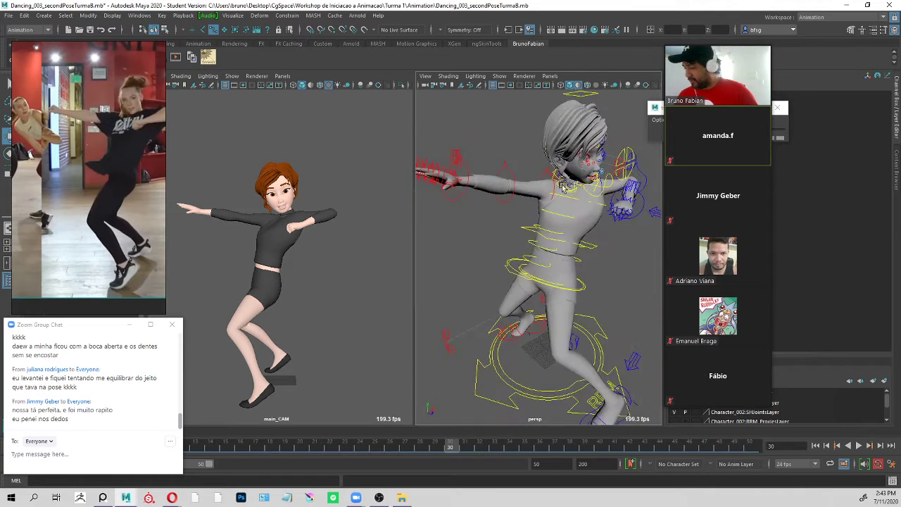
{"action": "left_click", "coordinate": [546, 176]}
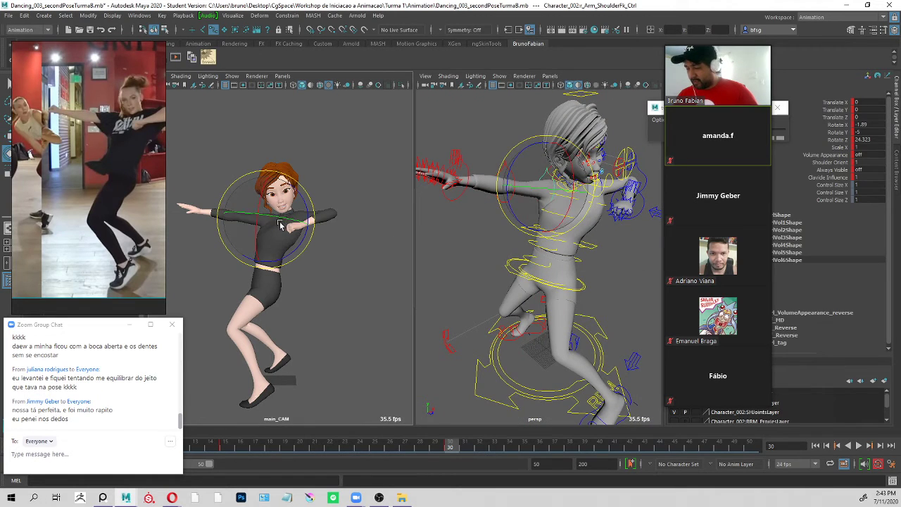
{"action": "left_click_drag", "start_coordinate": [270, 227], "coordinate": [273, 226]}
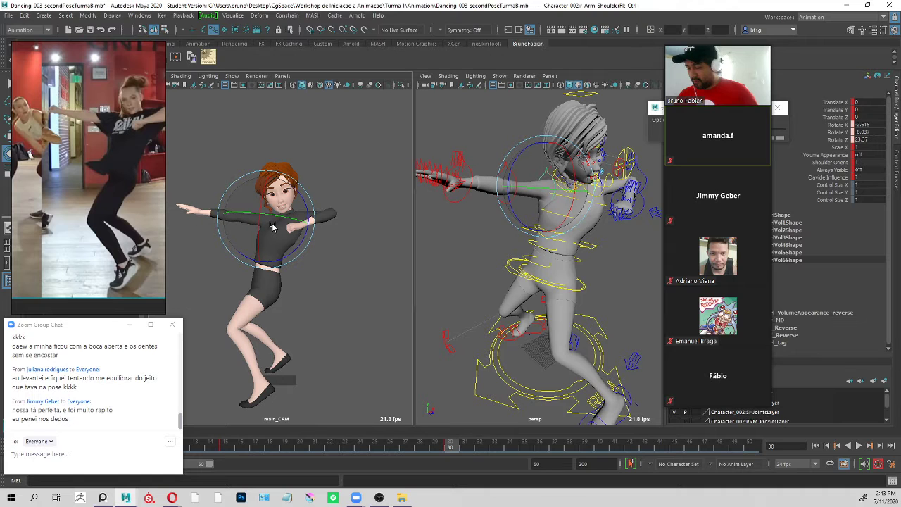
{"action": "left_click", "coordinate": [520, 114]}
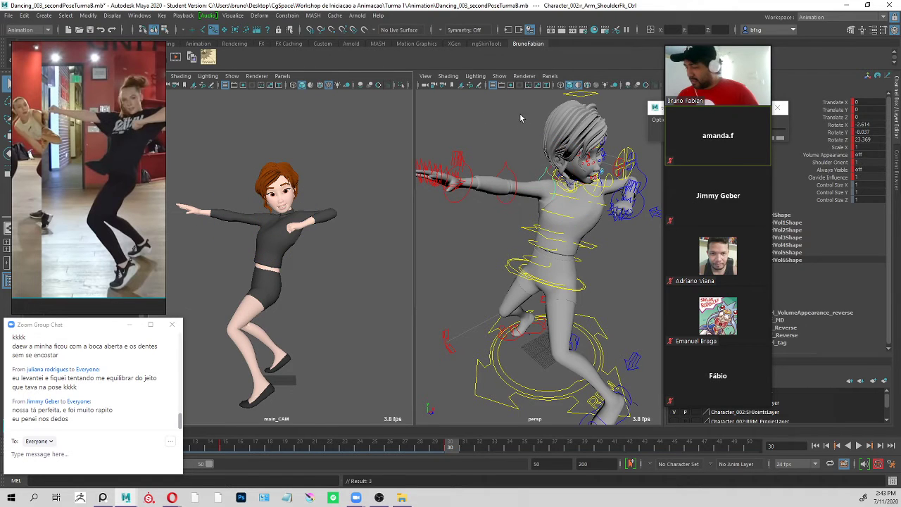
Rotate the right wrist control to about X -17.1, Y -3.6 and Z 34.8 and set a key at frame 30.
{"action": "left_click", "coordinate": [467, 170]}
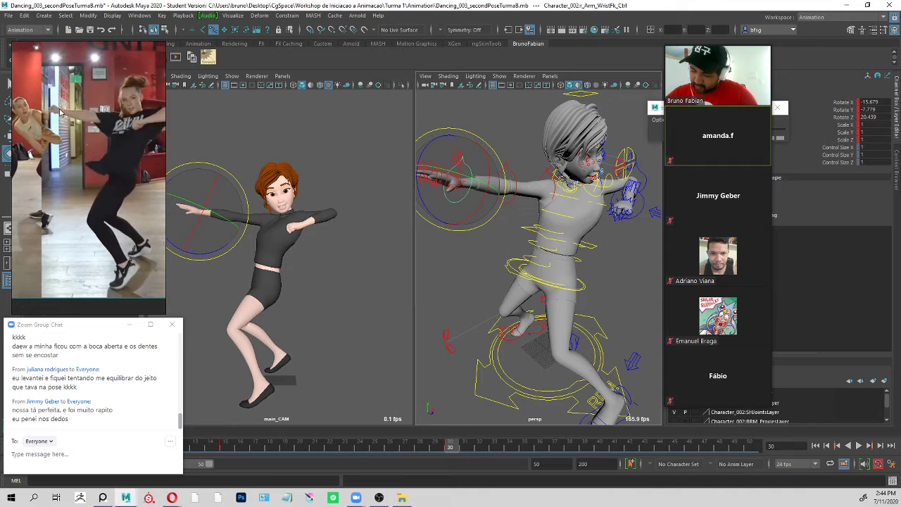
{"action": "mouse_move", "coordinate": [212, 240]}
{"action": "left_mouse_down"}
{"action": "mouse_move", "coordinate": [211, 253]}
{"action": "mouse_move", "coordinate": [209, 244]}
{"action": "left_mouse_up"}
{"action": "key", "text": "s"}
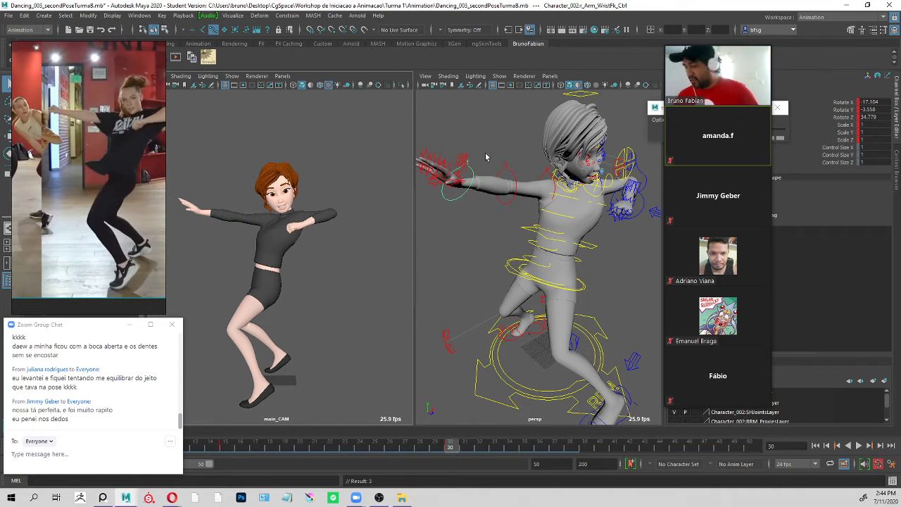
Try bending the right hand's fingers and thumb together with Bend 01 to Bend 03, then undo it.
{"action": "right_click_drag", "start_coordinate": [463, 137], "coordinate": [526, 140], "text": "alt"}
{"action": "middle_click_drag", "start_coordinate": [527, 141], "coordinate": [553, 122], "text": "alt"}
{"action": "right_click_drag", "start_coordinate": [553, 123], "coordinate": [536, 163], "text": "alt"}
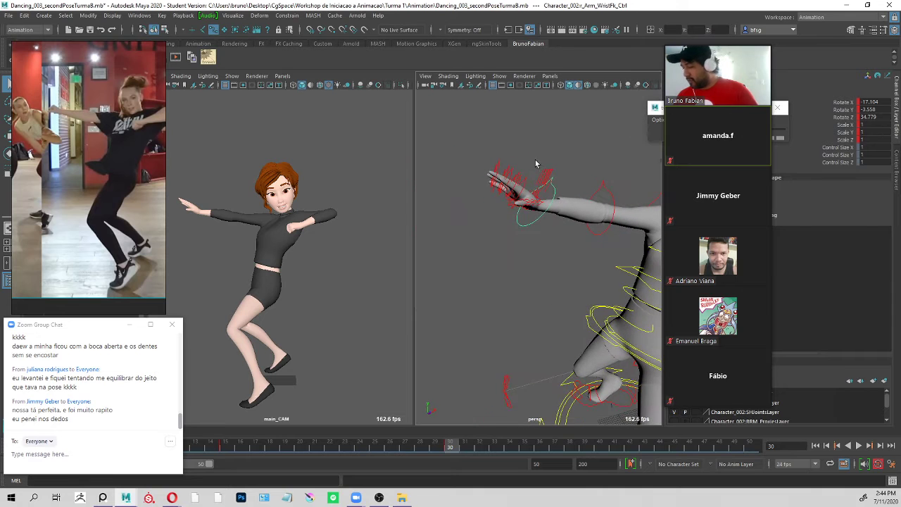
{"action": "left_click_drag", "start_coordinate": [555, 170], "coordinate": [556, 171]}
{"action": "left_click", "coordinate": [578, 159]}
{"action": "right_click_drag", "start_coordinate": [569, 166], "coordinate": [697, 116], "text": "alt"}
{"action": "middle_click_drag", "start_coordinate": [697, 116], "coordinate": [681, 172], "text": "alt"}
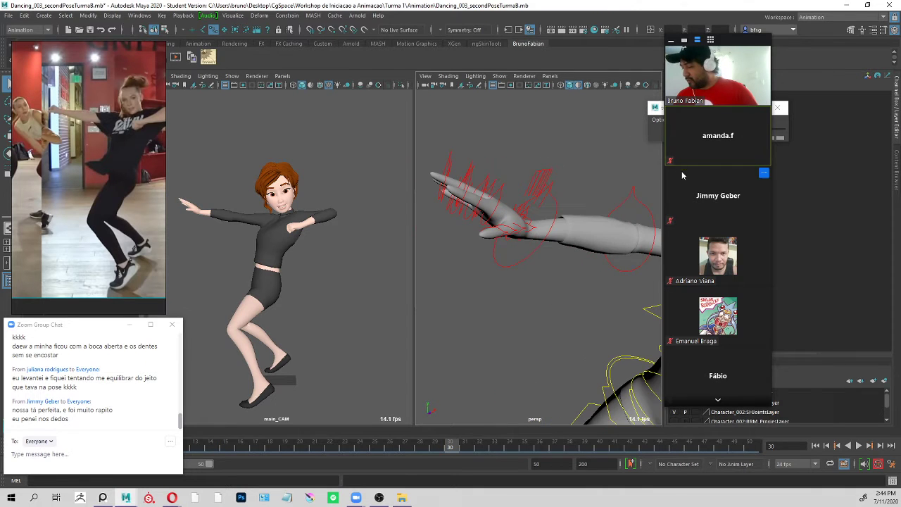
{"action": "left_click_drag", "start_coordinate": [511, 153], "coordinate": [556, 182]}
{"action": "left_click", "coordinate": [542, 204], "text": "shift"}
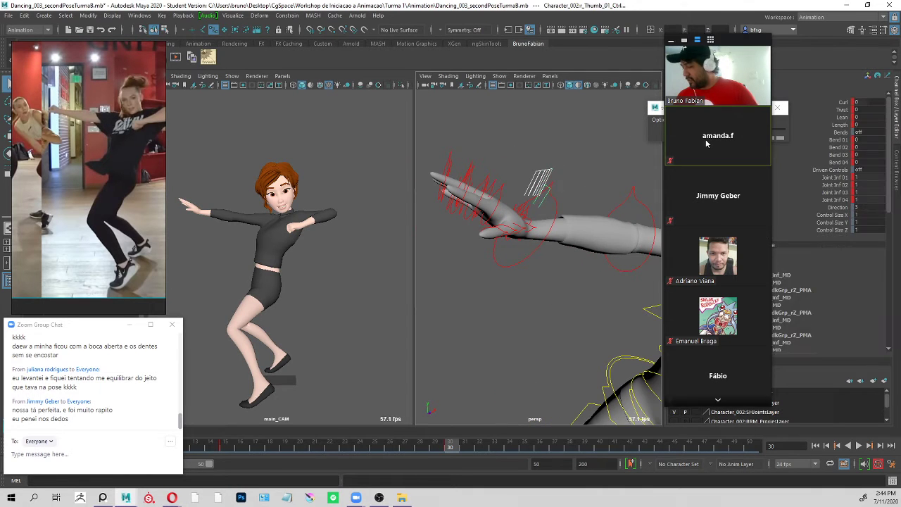
{"action": "left_click", "coordinate": [839, 140]}
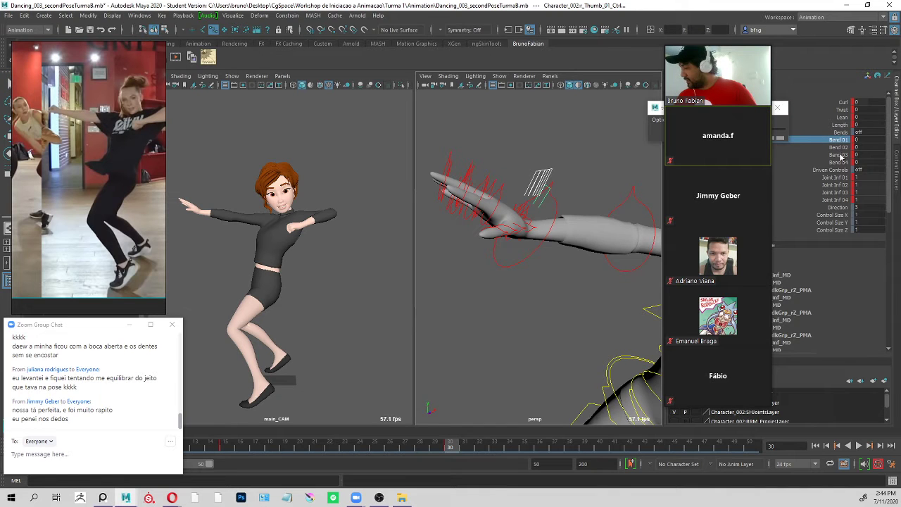
{"action": "left_click", "coordinate": [840, 156], "text": "shift"}
{"action": "mouse_move", "coordinate": [469, 242]}
{"action": "middle_mouse_down"}
{"action": "mouse_move", "coordinate": [486, 242]}
{"action": "mouse_move", "coordinate": [462, 227]}
{"action": "middle_mouse_up"}
{"action": "key", "text": "ctrl+z"}
Select only the right hand's four main finger controls, leaving out the thumb.
{"action": "left_click", "coordinate": [543, 211], "text": "shift"}
{"action": "left_click_drag", "start_coordinate": [543, 212], "coordinate": [577, 227], "text": "alt"}
{"action": "left_click", "coordinate": [556, 158]}
{"action": "left_click_drag", "start_coordinate": [545, 121], "coordinate": [482, 164]}
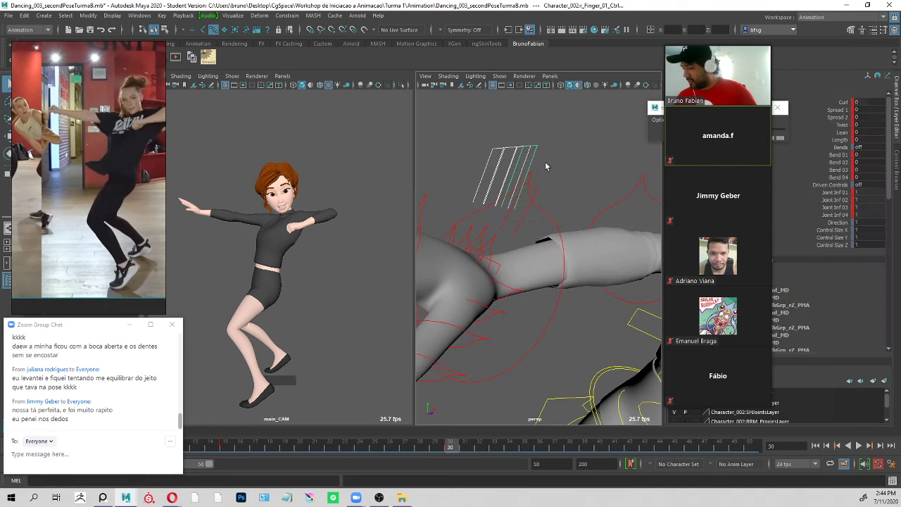
{"action": "left_click", "coordinate": [546, 167]}
{"action": "left_click", "coordinate": [500, 157]}
{"action": "left_click_drag", "start_coordinate": [522, 142], "coordinate": [484, 168]}
{"action": "left_click", "coordinate": [557, 133]}
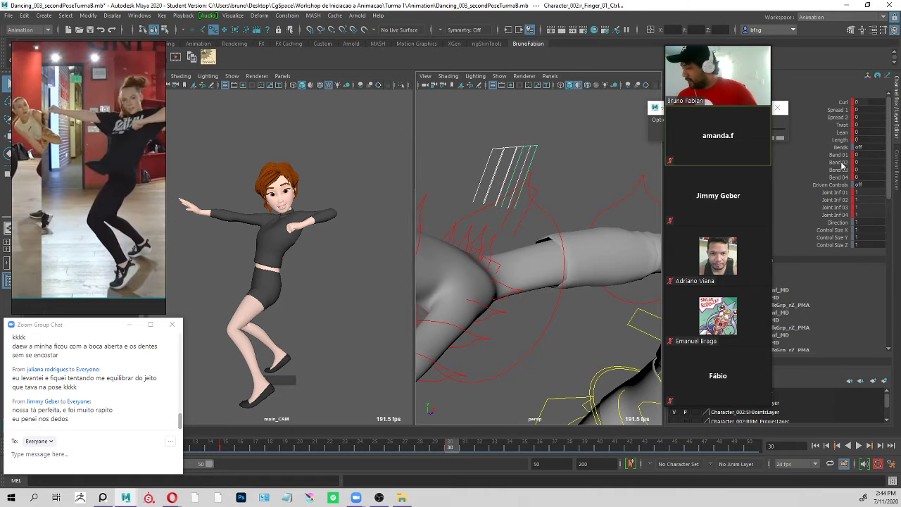
Try bending the selected right-hand fingers with Bend 01, Bend 02 and Bend 03, then undo it.
{"action": "left_click_drag", "start_coordinate": [838, 155], "coordinate": [836, 170]}
{"action": "right_click_drag", "start_coordinate": [591, 219], "coordinate": [528, 209], "text": "alt"}
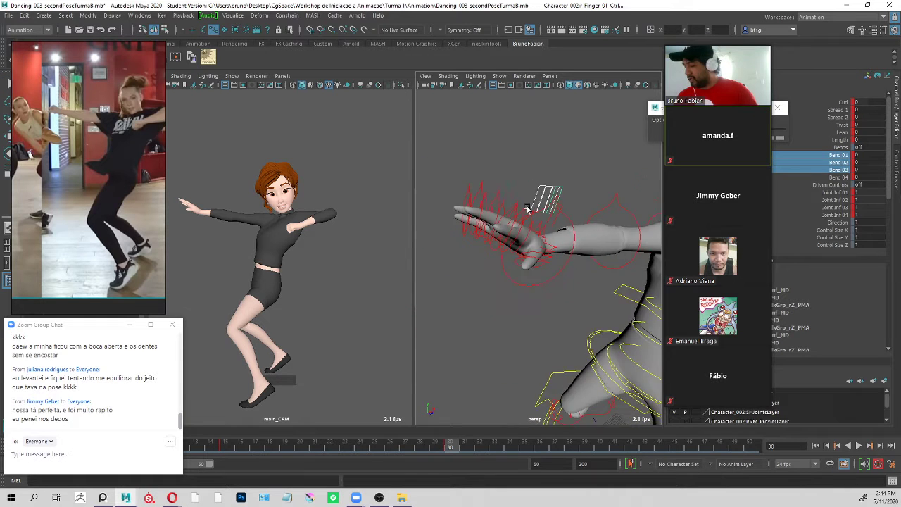
{"action": "left_click_drag", "start_coordinate": [527, 209], "coordinate": [503, 236], "text": "alt"}
{"action": "middle_click_drag", "start_coordinate": [503, 237], "coordinate": [519, 246], "text": "alt"}
{"action": "key", "text": "ctrl+z"}
{"action": "key", "text": "ctrl+z"}
{"action": "key", "text": "ctrl+z"}
{"action": "key", "text": "ctrl+z"}
{"action": "key", "text": "ctrl+z"}
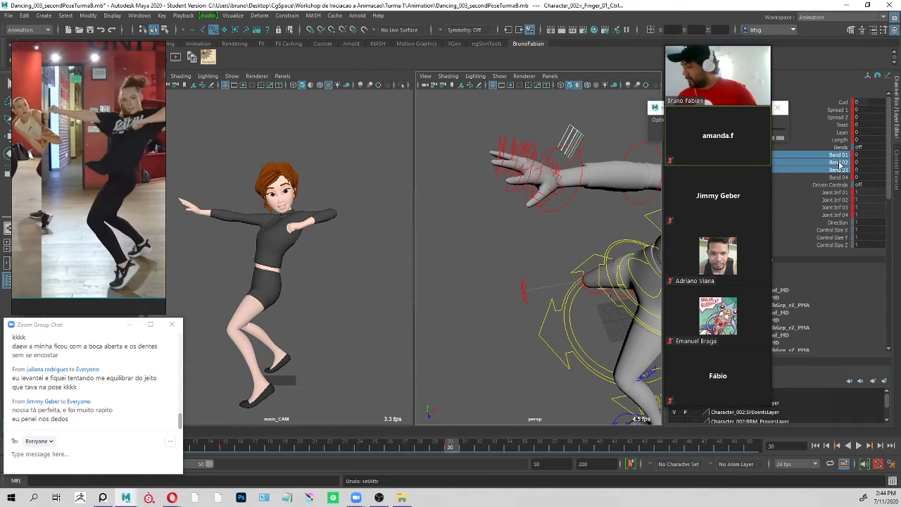
Curl the four right-hand fingers into a fist with Bend 02, Bend 03 and Bend 04 at -68.83.
{"action": "middle_click_drag", "start_coordinate": [477, 206], "coordinate": [374, 264]}
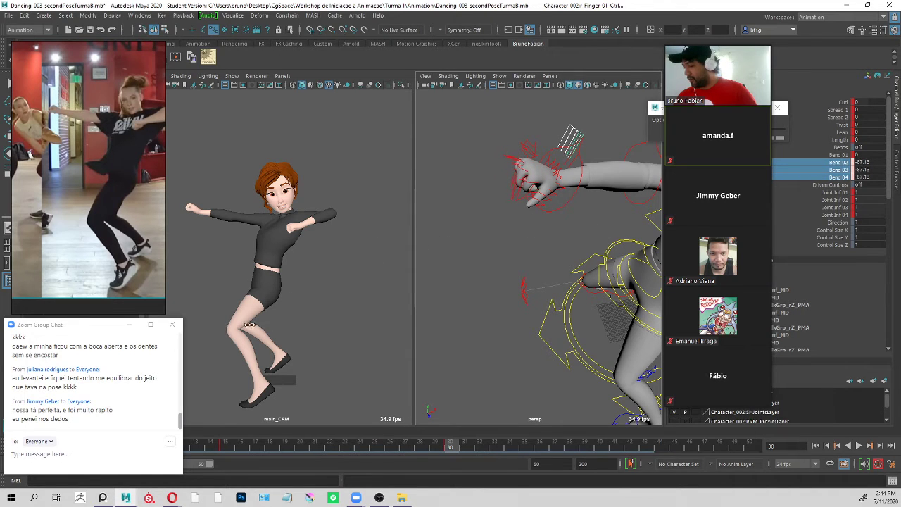
Frame the right thumb's base control and examine the thumb against the curled fingers up close.
{"action": "left_click_drag", "start_coordinate": [542, 185], "coordinate": [626, 201], "text": "alt"}
{"action": "left_click", "coordinate": [562, 201]}
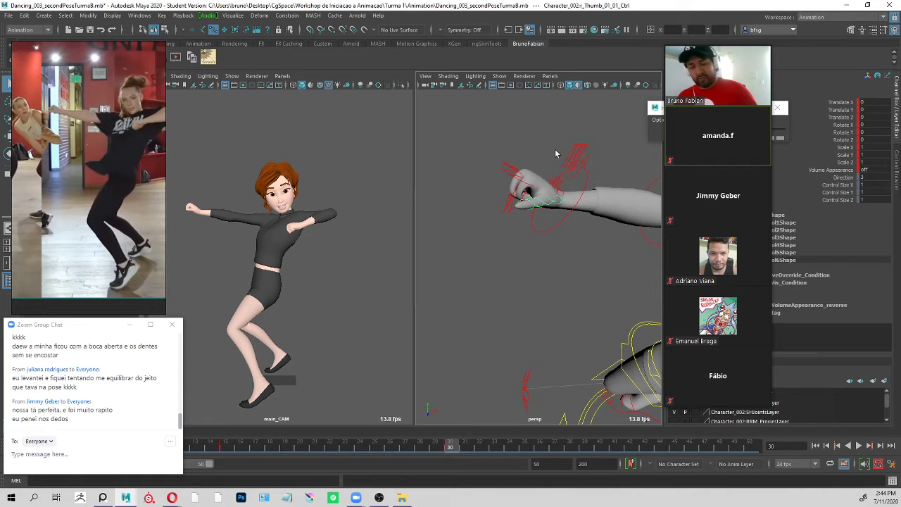
{"action": "key", "text": "f"}
{"action": "right_click_drag", "start_coordinate": [601, 240], "coordinate": [410, 234], "text": "alt"}
{"action": "left_click_drag", "start_coordinate": [619, 233], "coordinate": [643, 257], "text": "alt"}
{"action": "left_click", "coordinate": [559, 164]}
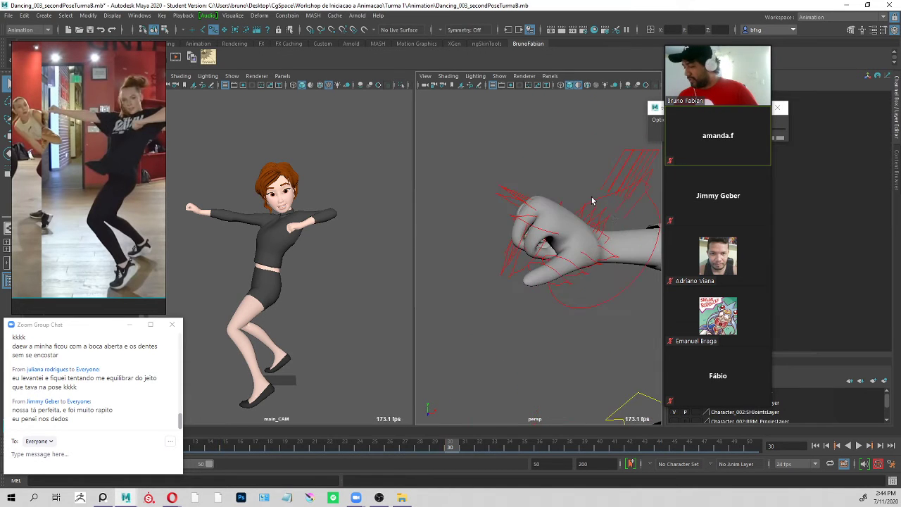
Examine the right fist and thumb from several angles, framing the wrist, elbow and body controls.
{"action": "left_click", "coordinate": [599, 199]}
{"action": "key", "text": "f"}
{"action": "right_click_drag", "start_coordinate": [598, 245], "coordinate": [549, 288], "text": "alt"}
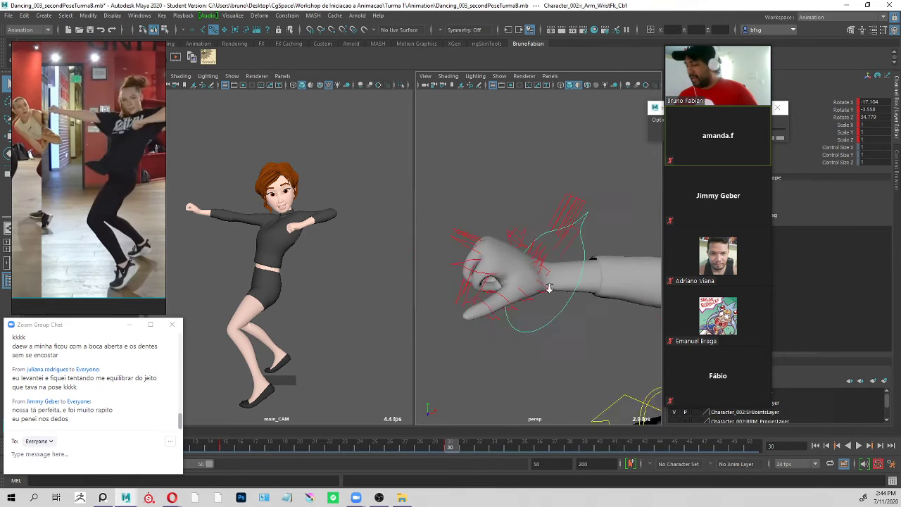
{"action": "left_click_drag", "start_coordinate": [549, 288], "coordinate": [588, 229], "text": "alt"}
{"action": "left_click", "coordinate": [584, 301]}
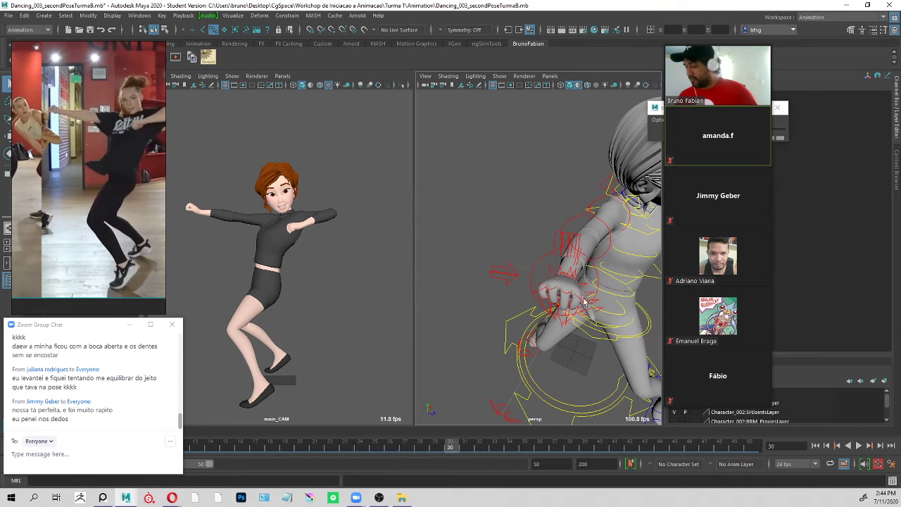
{"action": "left_click", "coordinate": [567, 400]}
{"action": "key", "text": "f"}
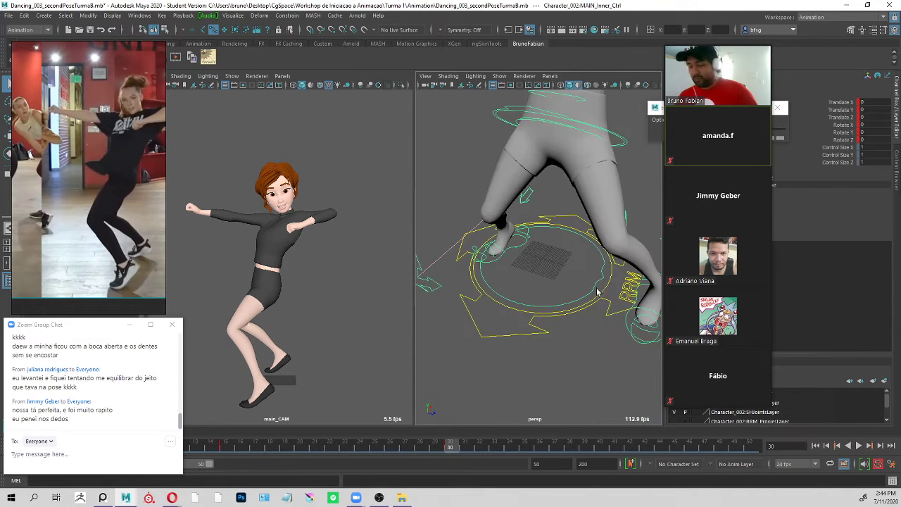
{"action": "left_click", "coordinate": [621, 144]}
{"action": "key", "text": "f"}
{"action": "left_click", "coordinate": [485, 153]}
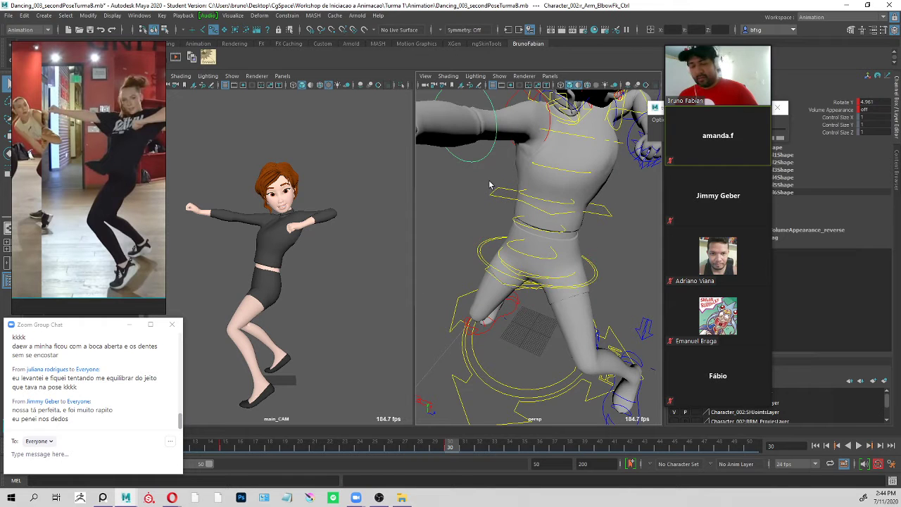
{"action": "key", "text": "f"}
{"action": "left_click_drag", "start_coordinate": [570, 207], "coordinate": [541, 189], "text": "alt"}
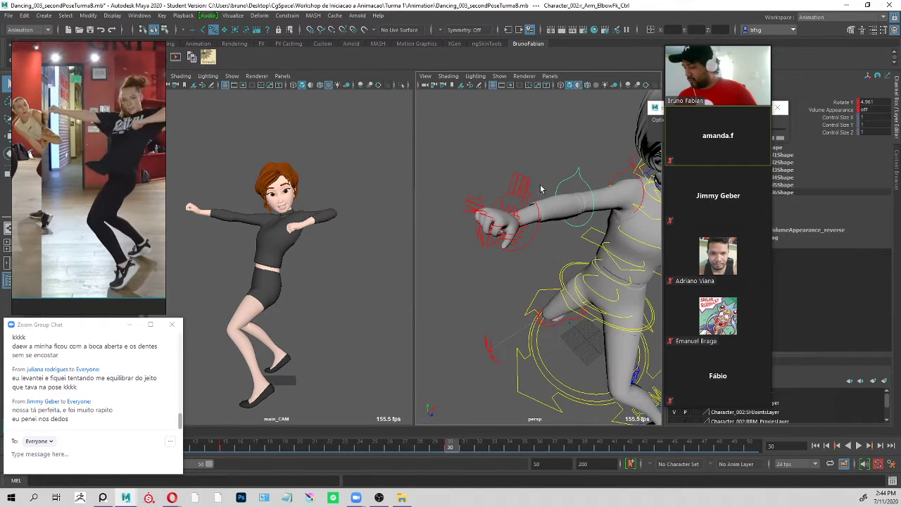
{"action": "left_click", "coordinate": [538, 234]}
{"action": "key", "text": "f"}
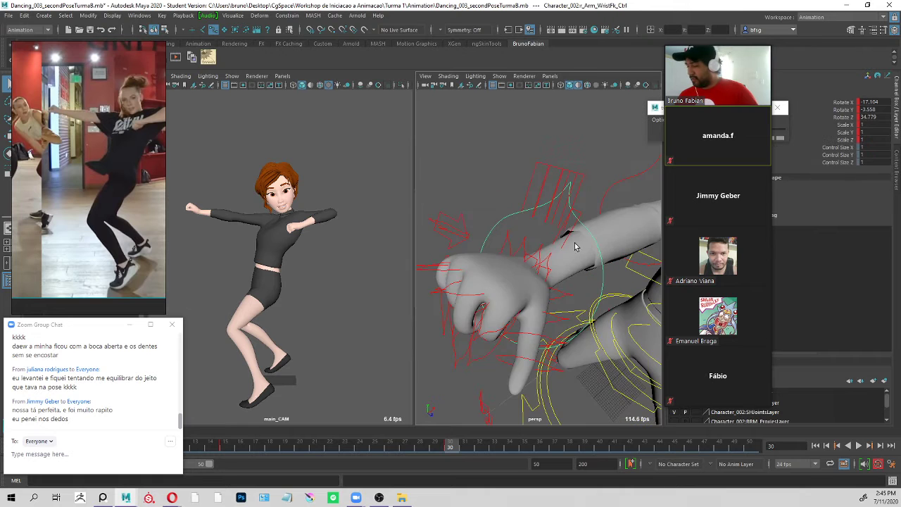
{"action": "left_click_drag", "start_coordinate": [577, 246], "coordinate": [553, 246], "text": "alt"}
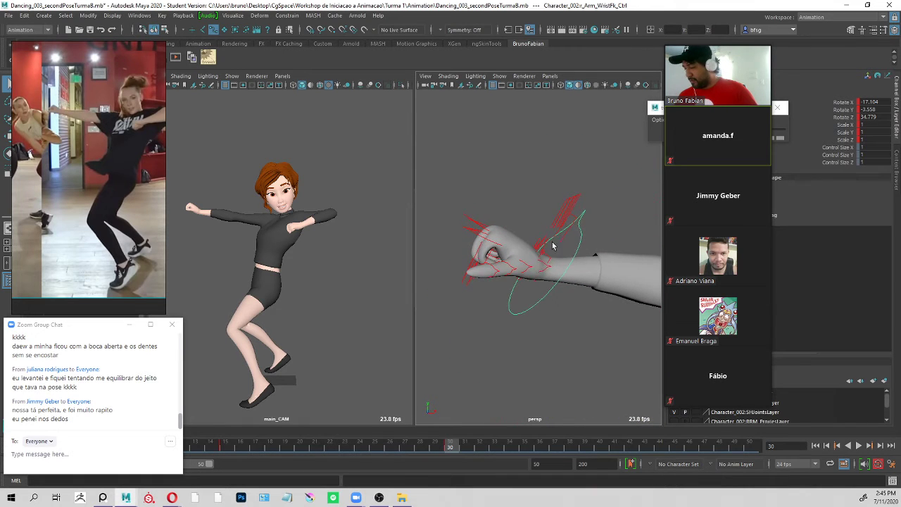
Rotate the right thumb's base control to about -2.2, -3.7 and -30.6 to bring the thumb toward the fist.
{"action": "left_click", "coordinate": [539, 270]}
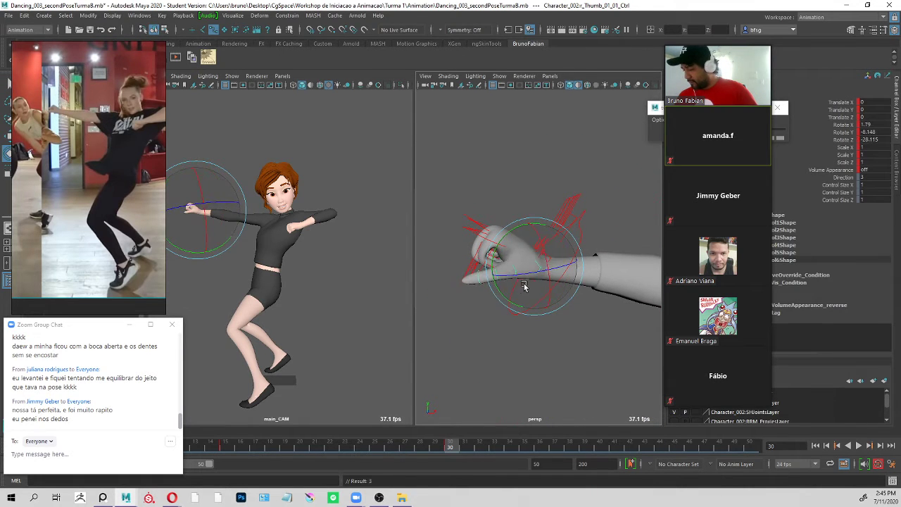
{"action": "left_click_drag", "start_coordinate": [515, 285], "coordinate": [517, 281]}
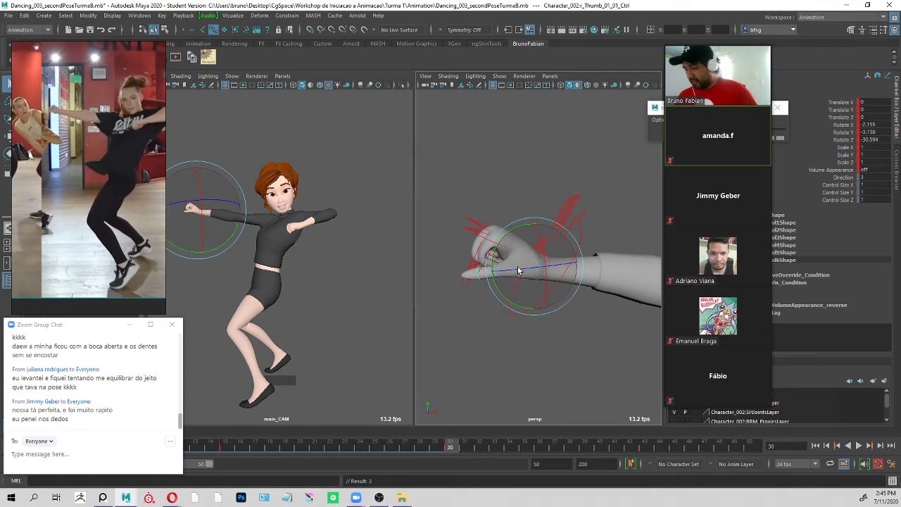
{"action": "left_click", "coordinate": [524, 213]}
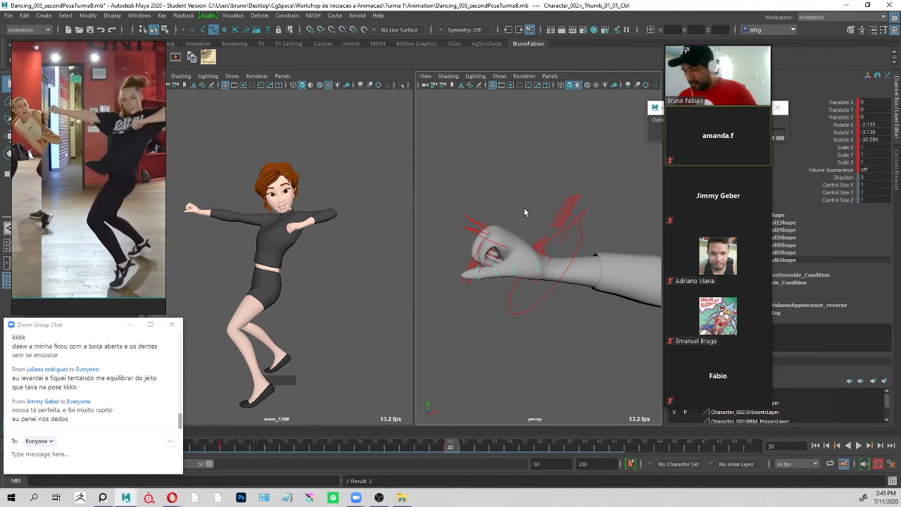
Bend the tip of the right thumb inward to about -93 on Rotate Z.
{"action": "left_click", "coordinate": [512, 279]}
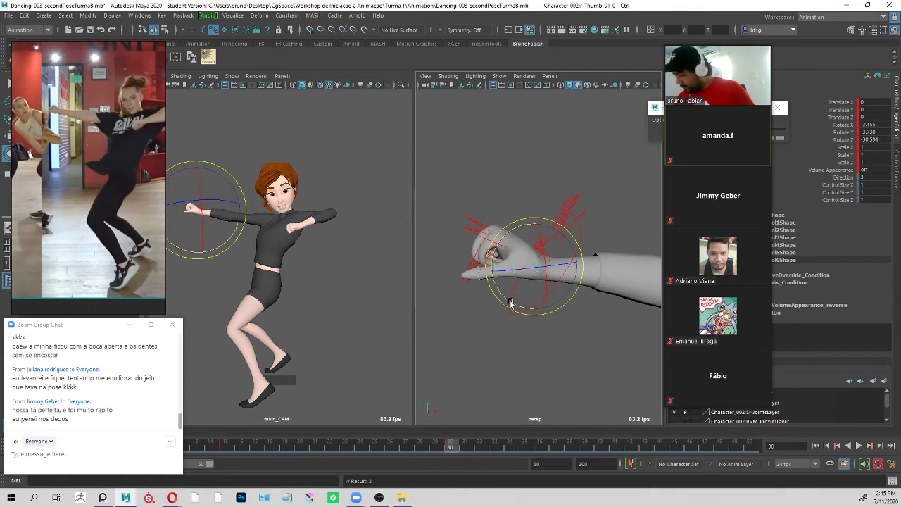
{"action": "left_click", "coordinate": [489, 267]}
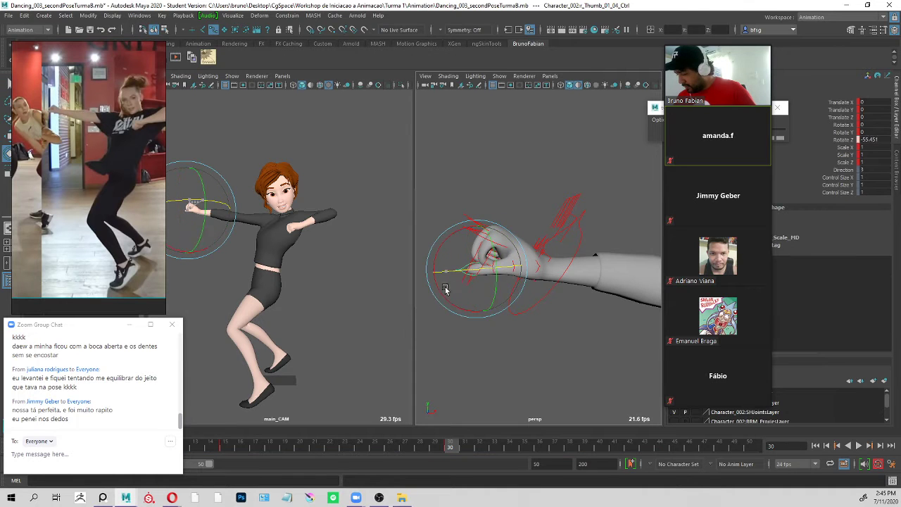
{"action": "left_click_drag", "start_coordinate": [445, 289], "coordinate": [426, 295]}
{"action": "left_click", "coordinate": [530, 209]}
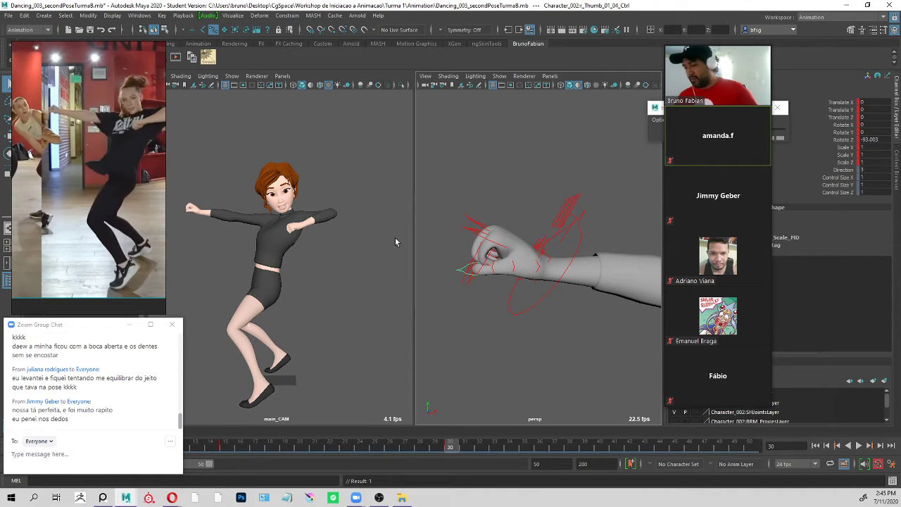
Rotate the right wrist to about -4.8, 3.4 and 32.3, and check the full pose against the reference video.
{"action": "left_click", "coordinate": [574, 201]}
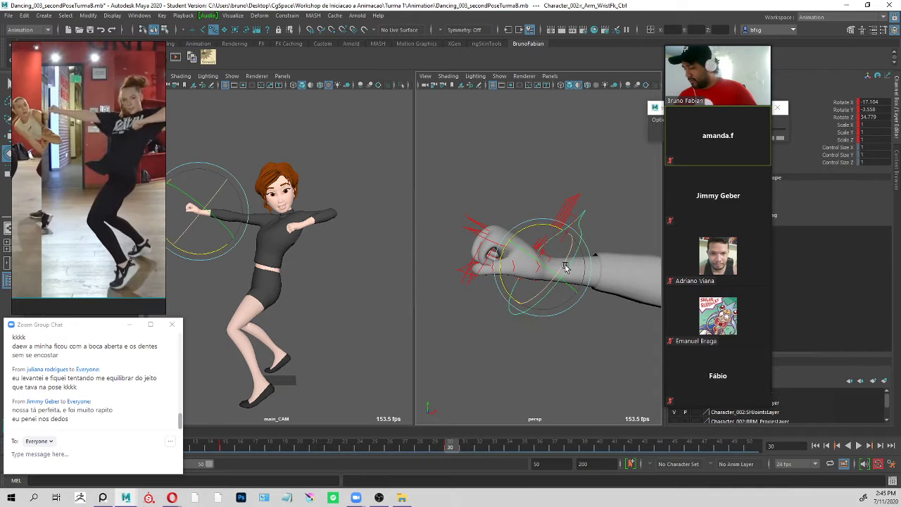
{"action": "left_click_drag", "start_coordinate": [562, 268], "coordinate": [572, 215]}
{"action": "scroll", "coordinate": [572, 267], "scroll_direction": "down", "scroll_amount": 10}
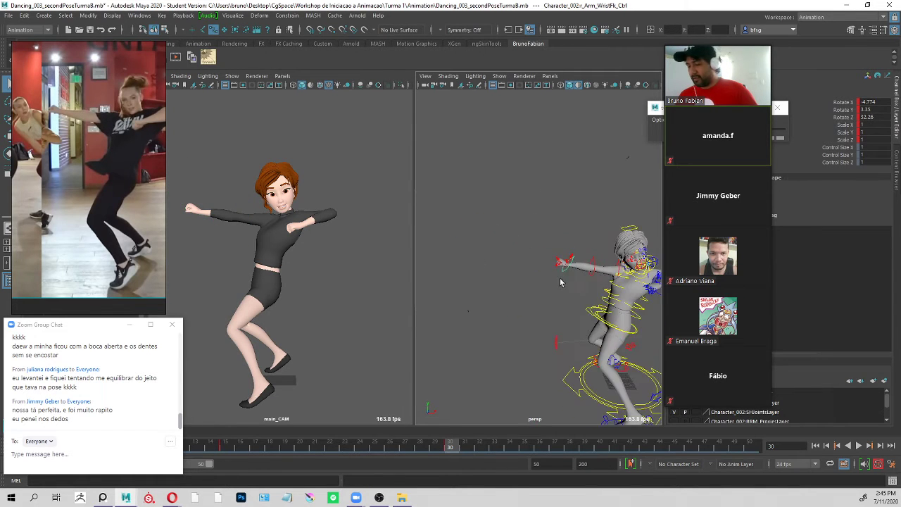
{"action": "middle_click_drag", "start_coordinate": [559, 281], "coordinate": [462, 230], "text": "alt"}
{"action": "middle_click_drag", "start_coordinate": [99, 191], "coordinate": [294, 182]}
{"action": "left_click_drag", "start_coordinate": [528, 276], "coordinate": [569, 240], "text": "alt"}
{"action": "scroll", "coordinate": [573, 226], "scroll_direction": "up", "scroll_amount": 4}
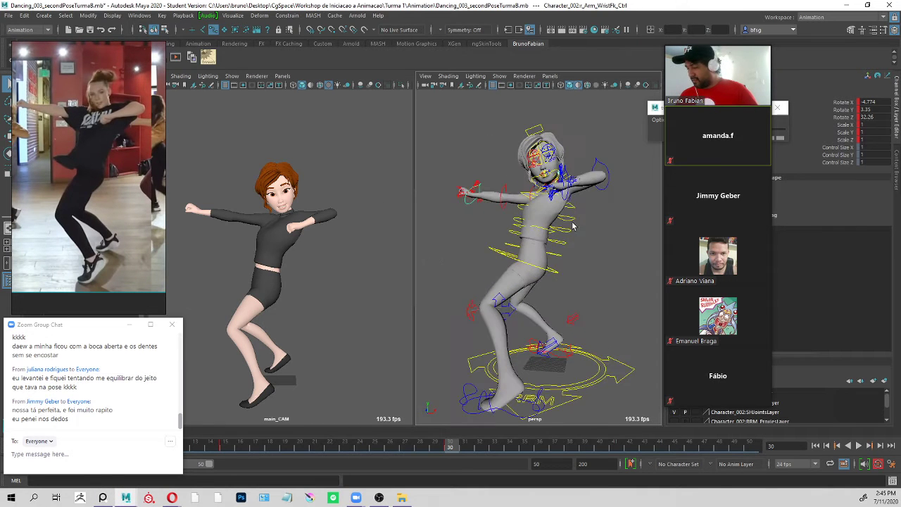
Rotate the lowest spine control to about 8.5, 4.0 and 0.5 to adjust the torso's lean.
{"action": "left_click", "coordinate": [560, 256]}
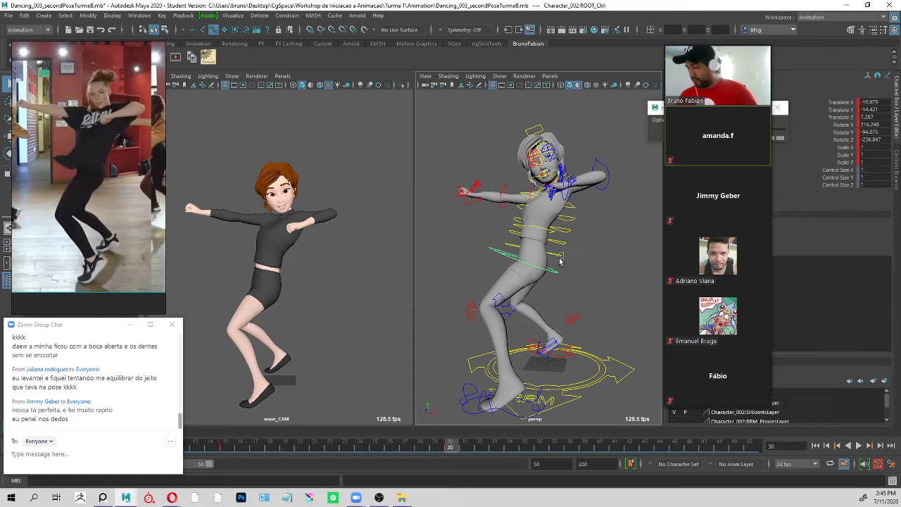
{"action": "key", "text": "e"}
{"action": "left_click_drag", "start_coordinate": [574, 246], "coordinate": [573, 242]}
{"action": "key", "text": "q"}
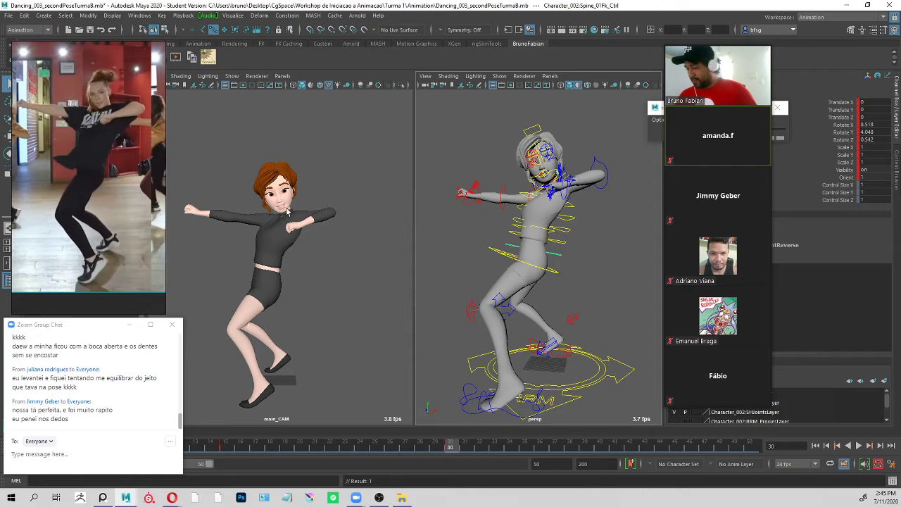
Fine-tune the hips at frame 30 by shifting the root control to about -11.3, -14.7, 7.3 and slightly rotating it on X.
{"action": "left_click", "coordinate": [554, 277]}
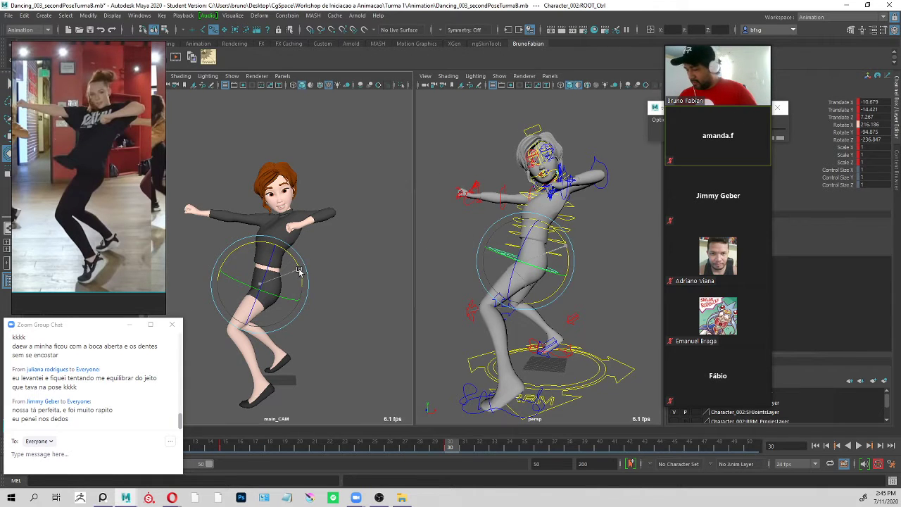
{"action": "mouse_move", "coordinate": [299, 271]}
{"action": "left_mouse_down"}
{"action": "mouse_move", "coordinate": [256, 289]}
{"action": "mouse_move", "coordinate": [297, 273]}
{"action": "left_mouse_up"}
{"action": "key", "text": "w"}
{"action": "key", "text": "e"}
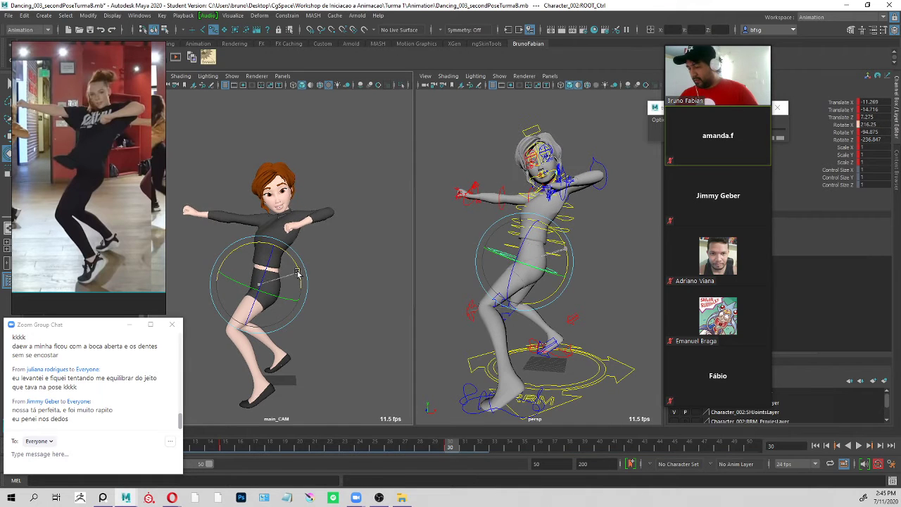
Play the animation briefly, return to frame 15, and compare the first pose's hands and legs with the reference video.
{"action": "key", "text": "alt+v"}
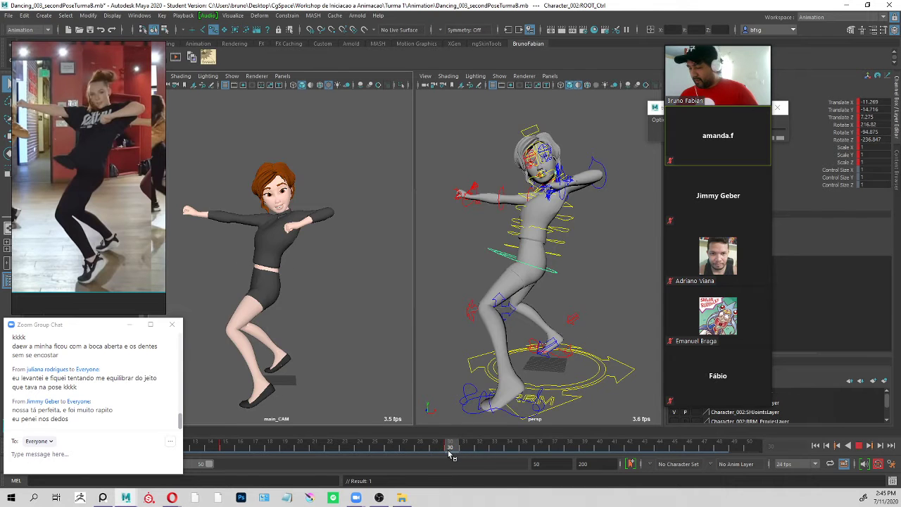
{"action": "left_click_drag", "start_coordinate": [448, 455], "coordinate": [439, 453]}
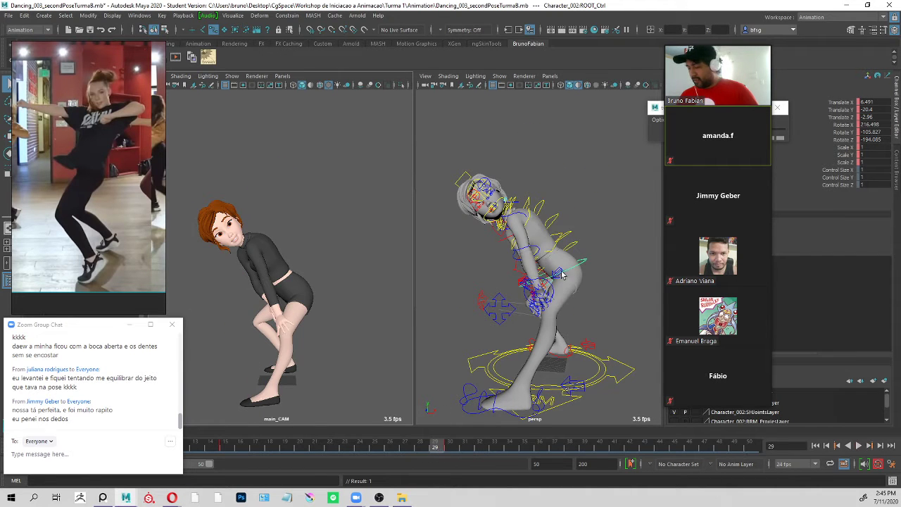
{"action": "left_click_drag", "start_coordinate": [514, 365], "coordinate": [501, 215], "text": "alt"}
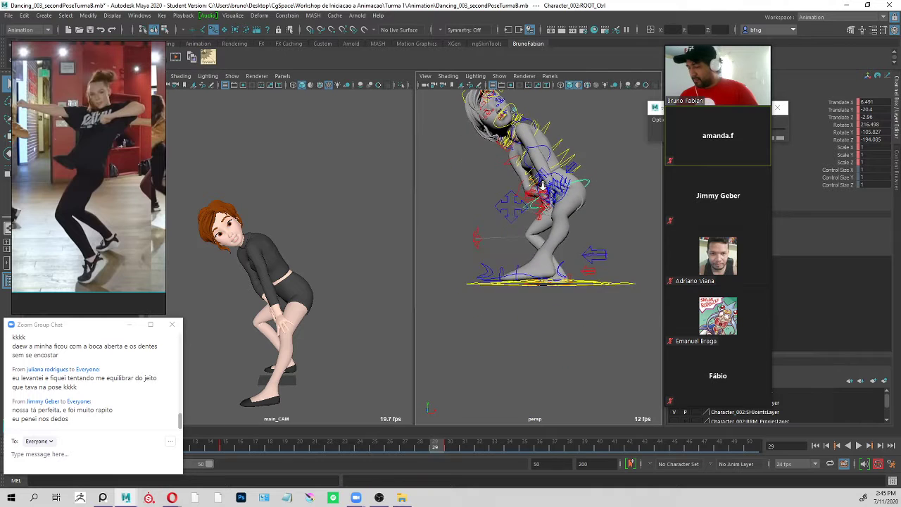
{"action": "scroll", "coordinate": [501, 205], "scroll_direction": "up", "scroll_amount": 2}
{"action": "left_click", "coordinate": [226, 447]}
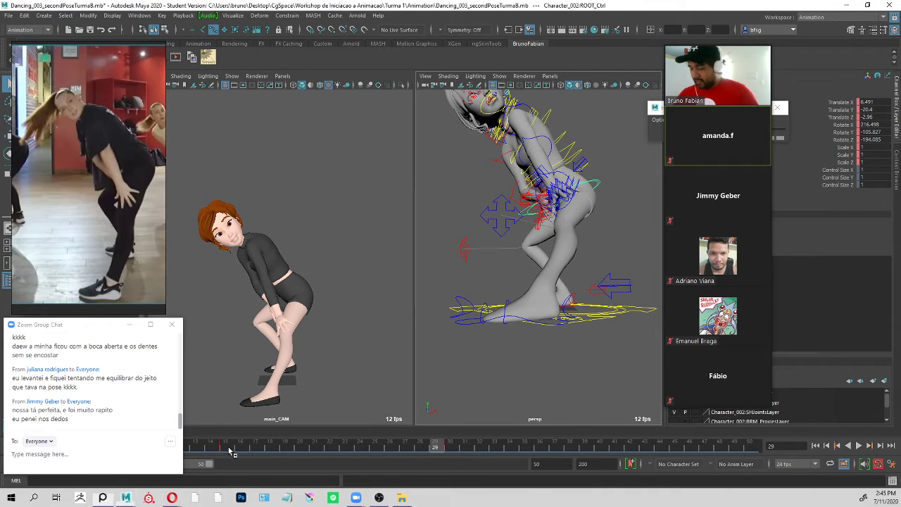
{"action": "left_click_drag", "start_coordinate": [595, 221], "coordinate": [604, 234], "text": "alt"}
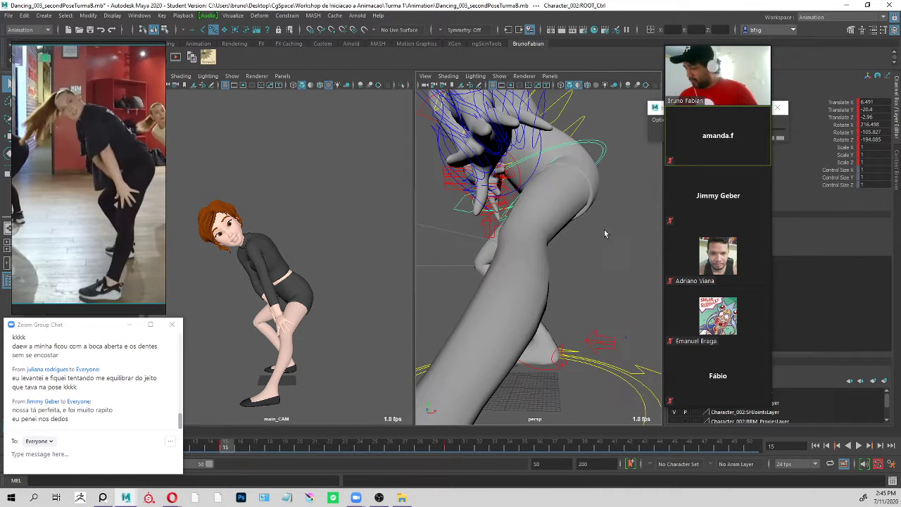
{"action": "left_click", "coordinate": [132, 196]}
{"action": "left_click", "coordinate": [568, 221]}
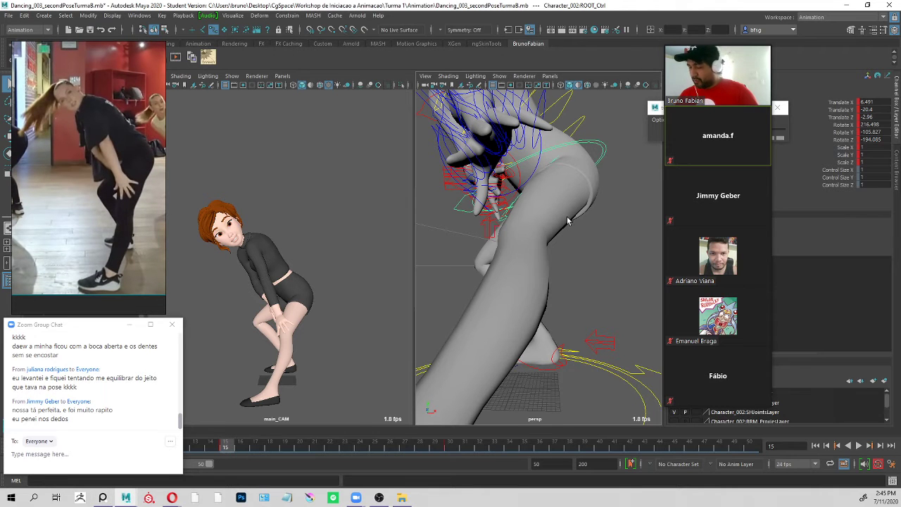
{"action": "left_click_drag", "start_coordinate": [569, 221], "coordinate": [626, 239], "text": "alt"}
Rotate the left shoulder control at frame 15 to about -7.3, -26.0 and -43.9 to reposition the arm over the leg.
{"action": "left_click", "coordinate": [512, 154]}
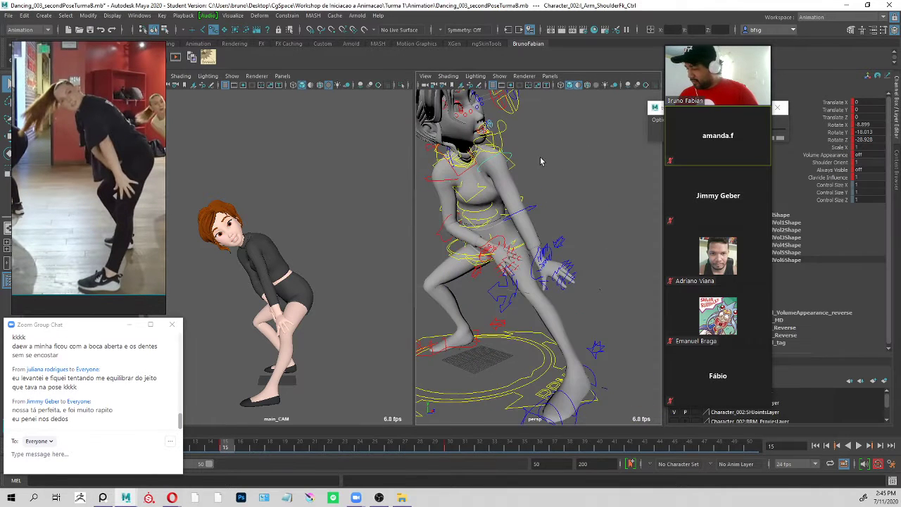
{"action": "key", "text": "e"}
{"action": "left_click_drag", "start_coordinate": [264, 267], "coordinate": [270, 274]}
{"action": "key", "text": "f"}
{"action": "left_click_drag", "start_coordinate": [554, 226], "coordinate": [539, 249], "text": "alt"}
{"action": "middle_click_drag", "start_coordinate": [539, 249], "coordinate": [595, 179], "text": "alt"}
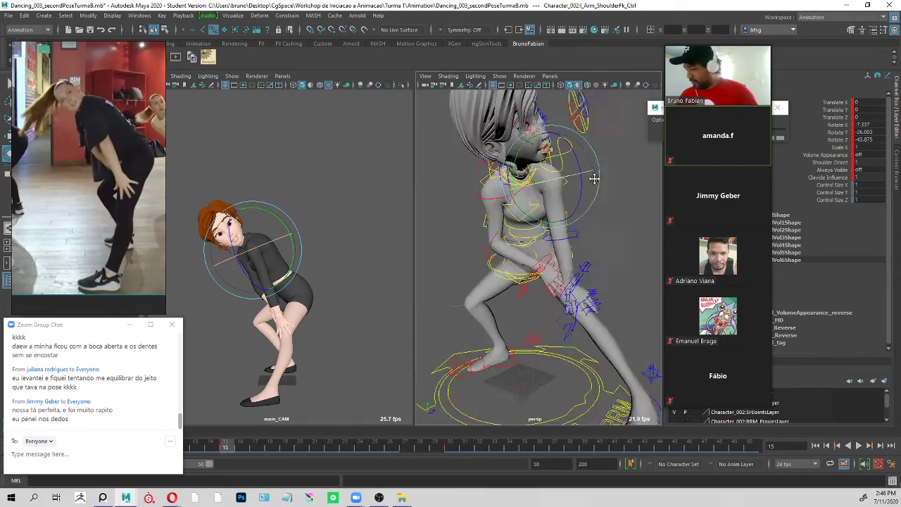
{"action": "left_click_drag", "start_coordinate": [595, 179], "coordinate": [620, 211], "text": "alt"}
Rotate the left clavicle control at frame 15 to about -22.4, -47.9 and 47.7.
{"action": "left_click", "coordinate": [638, 209]}
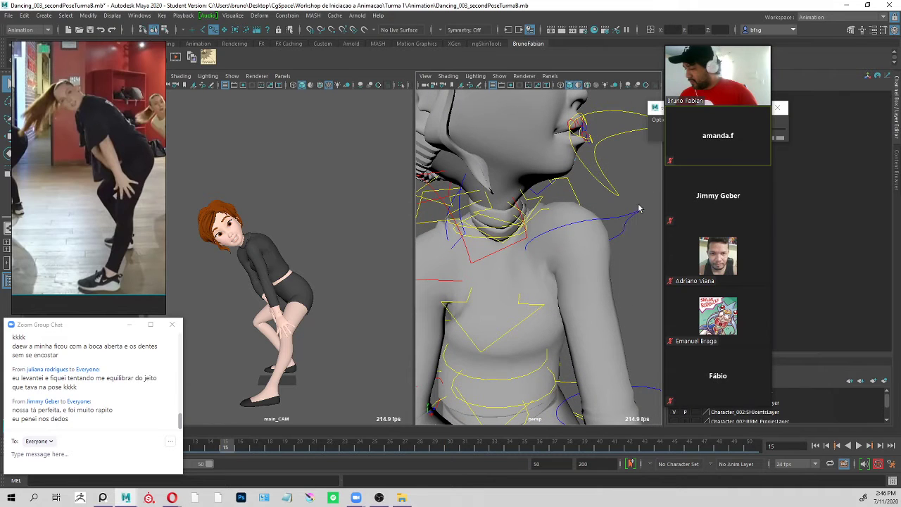
{"action": "left_click", "coordinate": [458, 247]}
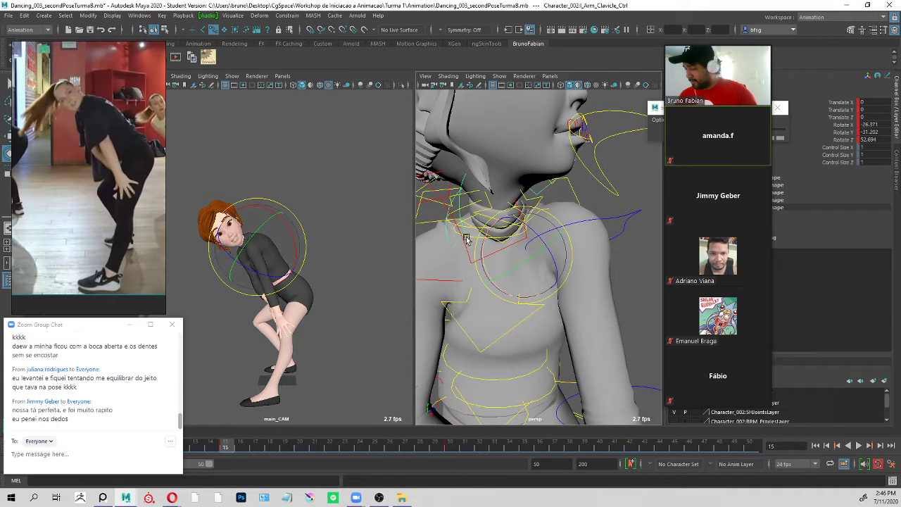
{"action": "left_click_drag", "start_coordinate": [255, 273], "coordinate": [266, 257]}
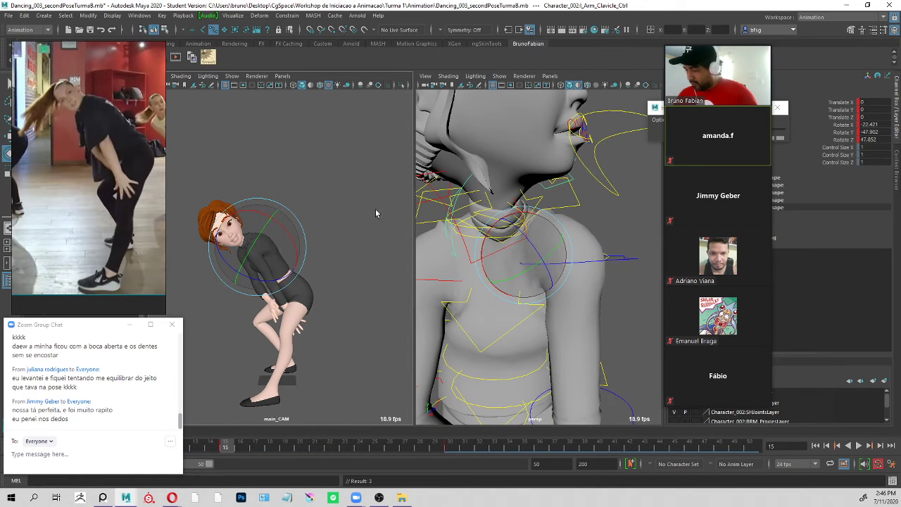
Rotate the left shoulder to about -17.0, -21.6 and -28.2 to rest the hand on the leg again.
{"action": "left_click", "coordinate": [611, 280]}
{"action": "key", "text": "e"}
{"action": "left_click_drag", "start_coordinate": [293, 248], "coordinate": [290, 263]}
{"action": "key", "text": "q"}
{"action": "scroll", "coordinate": [504, 280], "scroll_direction": "down", "scroll_amount": 5}
{"action": "middle_click_drag", "start_coordinate": [574, 260], "coordinate": [585, 227], "text": "alt"}
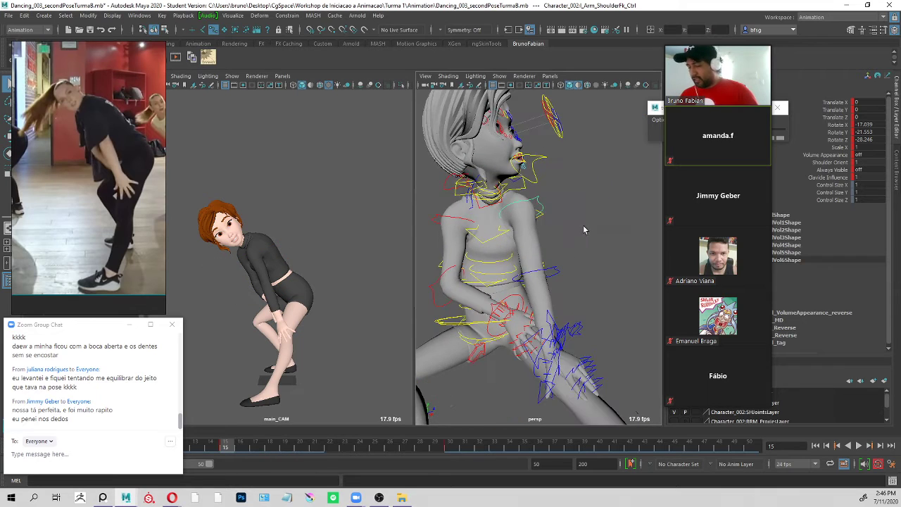
{"action": "left_click_drag", "start_coordinate": [585, 228], "coordinate": [573, 242], "text": "alt"}
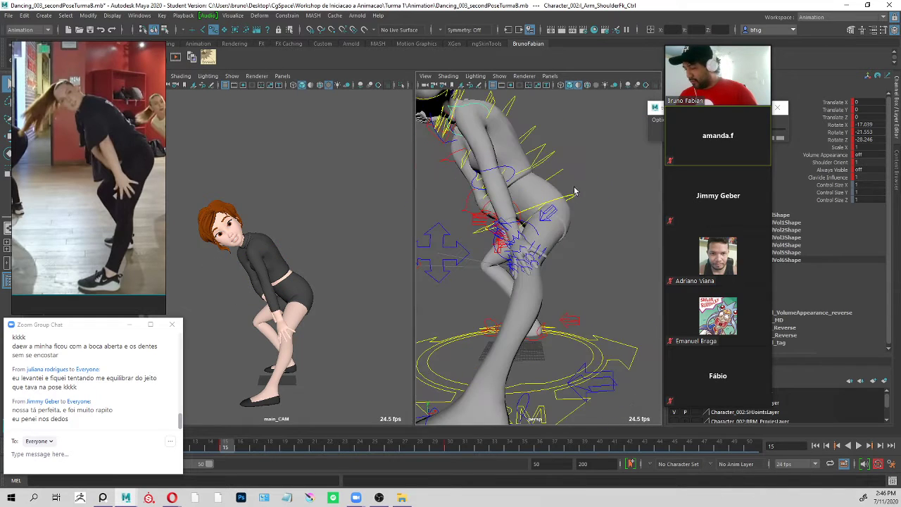
Move the root control at frame 15 to about 5.4, -15.9 and 2.2 to raise the hips, and inspect the legs.
{"action": "left_click", "coordinate": [575, 194]}
{"action": "key", "text": "w"}
{"action": "middle_click", "coordinate": [319, 222]}
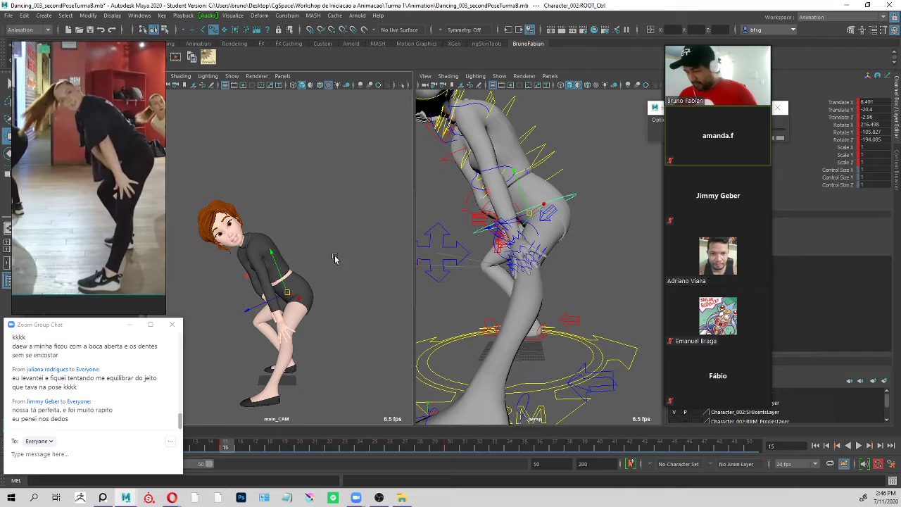
{"action": "middle_click_drag", "start_coordinate": [333, 258], "coordinate": [334, 254]}
{"action": "left_click_drag", "start_coordinate": [480, 186], "coordinate": [561, 226], "text": "alt"}
{"action": "middle_click_drag", "start_coordinate": [561, 225], "coordinate": [591, 225]}
{"action": "left_click_drag", "start_coordinate": [591, 226], "coordinate": [591, 225]}
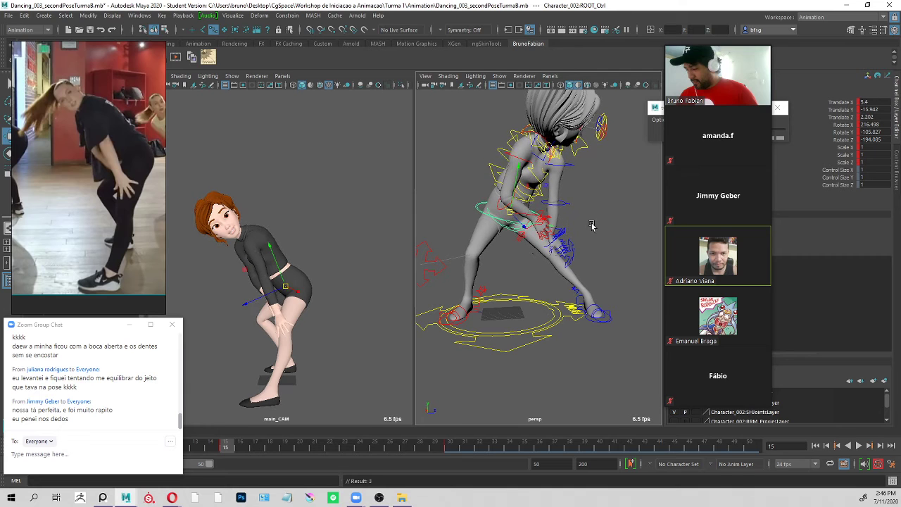
Move the root control at frame 15 to about 6.4, -11.9 and 7.9 to raise and shift the hips.
{"action": "middle_click_drag", "start_coordinate": [592, 223], "coordinate": [602, 215]}
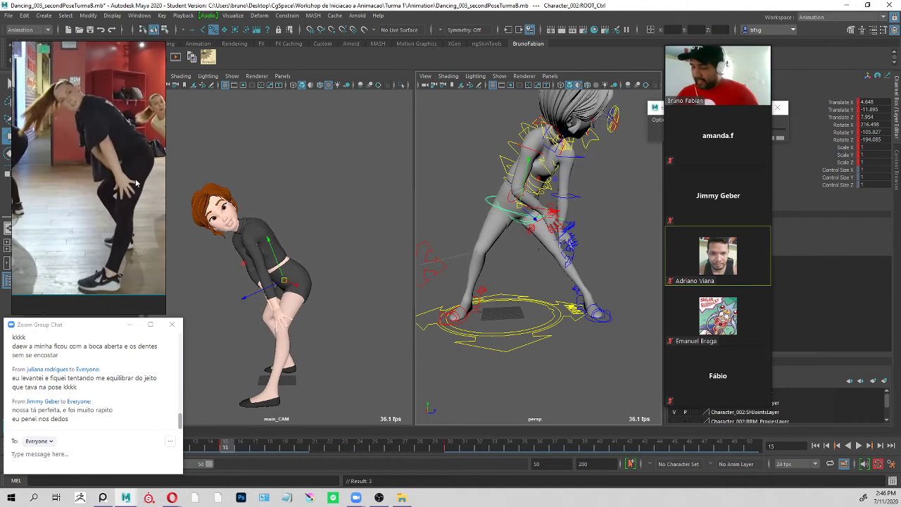
{"action": "middle_click_drag", "start_coordinate": [322, 230], "coordinate": [325, 230]}
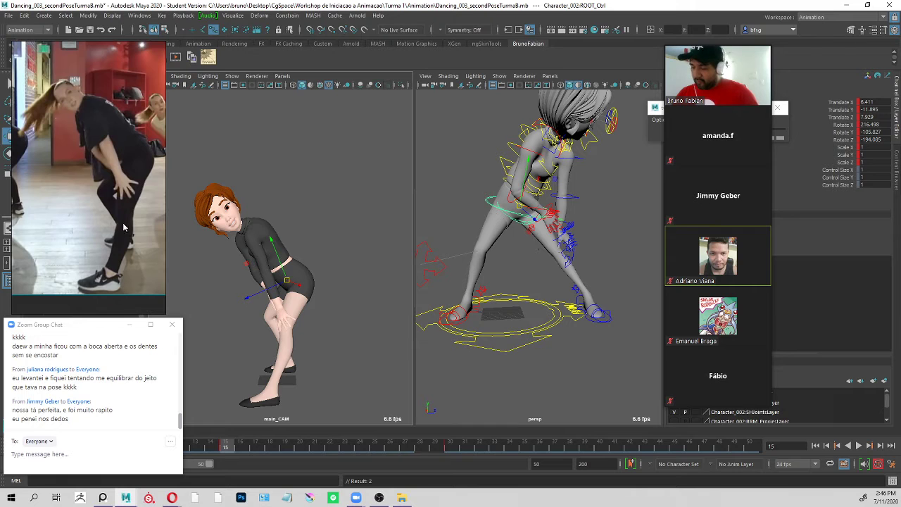
{"action": "left_click_drag", "start_coordinate": [566, 169], "coordinate": [547, 191], "text": "alt"}
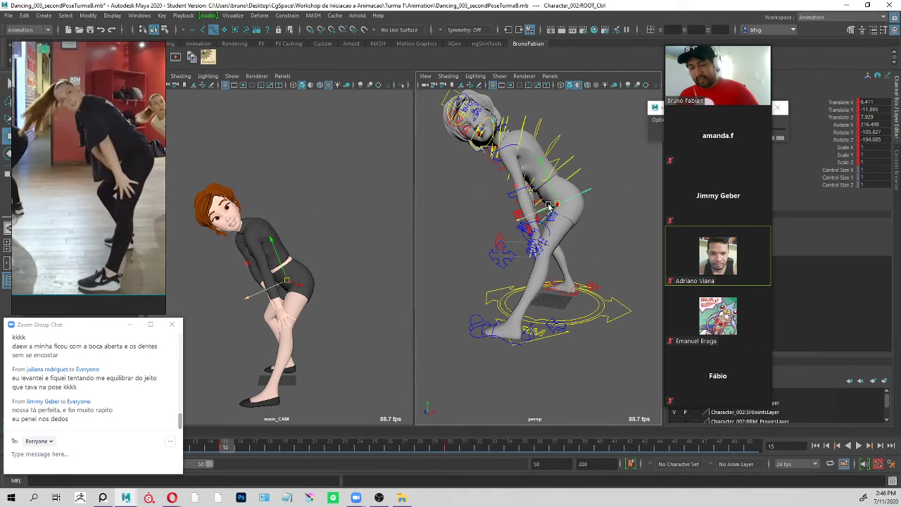
Flip repeatedly between the frame 15 and frame 30 poses to compare them, and examine the bent torso from the side.
{"action": "key", "text": "period"}
{"action": "key", "text": "comma"}
{"action": "key", "text": "period"}
{"action": "key", "text": "comma"}
{"action": "key", "text": "period"}
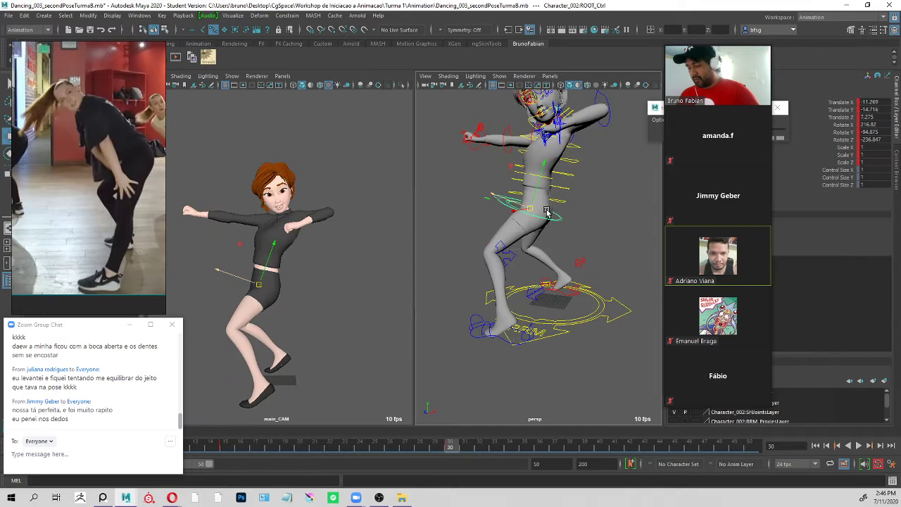
{"action": "key", "text": "comma"}
{"action": "key", "text": "period"}
{"action": "key", "text": "comma"}
{"action": "key", "text": "period"}
{"action": "key", "text": "comma"}
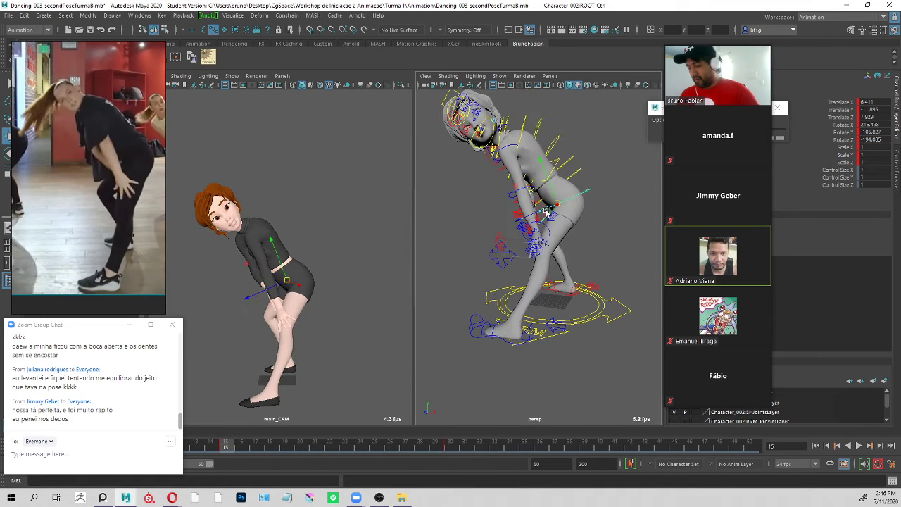
{"action": "key", "text": "period"}
{"action": "key", "text": "comma"}
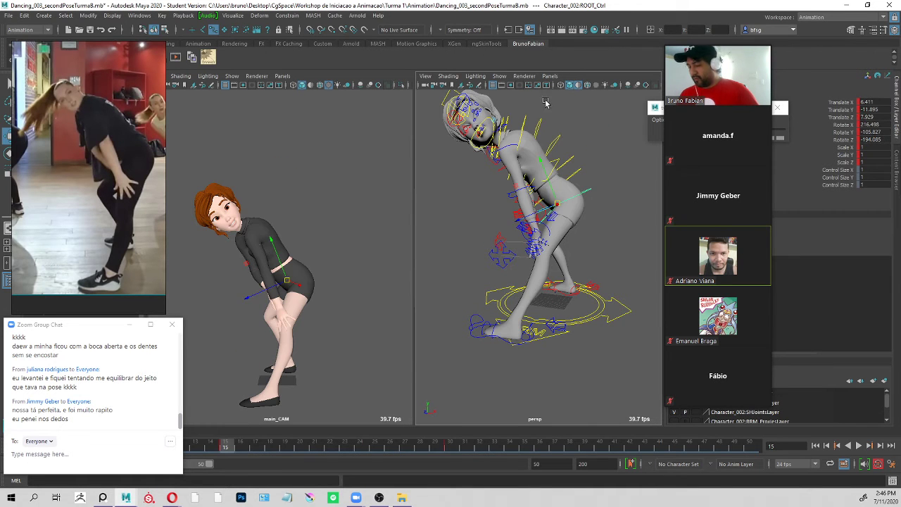
{"action": "left_click", "coordinate": [604, 132]}
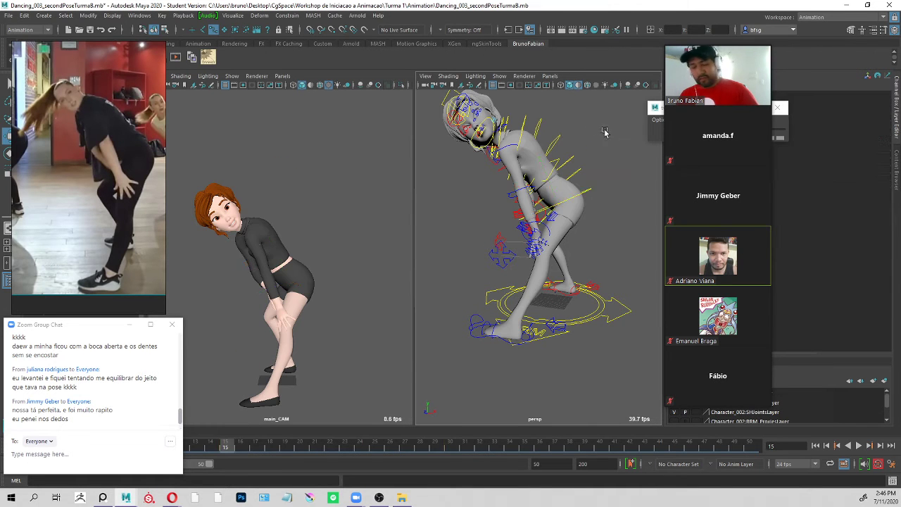
{"action": "scroll", "coordinate": [577, 204], "scroll_direction": "down", "scroll_amount": 5}
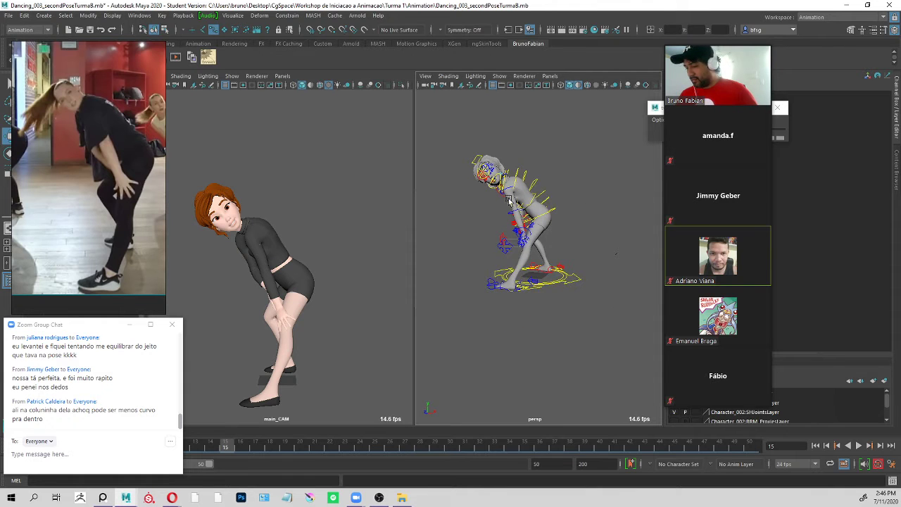
{"action": "scroll", "coordinate": [583, 182], "scroll_direction": "up", "scroll_amount": 5}
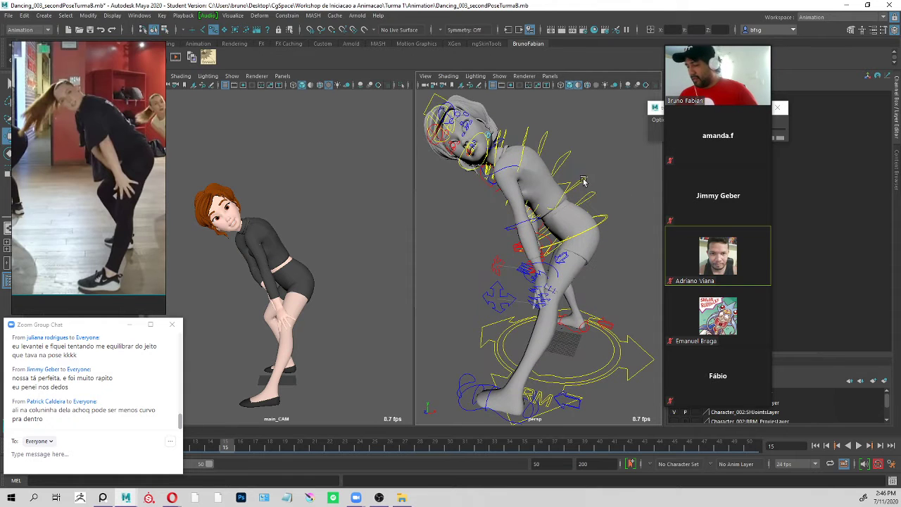
At frame 30, rotate the jaw control to about -1.6 in X to adjust the mouth.
{"action": "left_click", "coordinate": [606, 217]}
{"action": "left_click", "coordinate": [451, 444]}
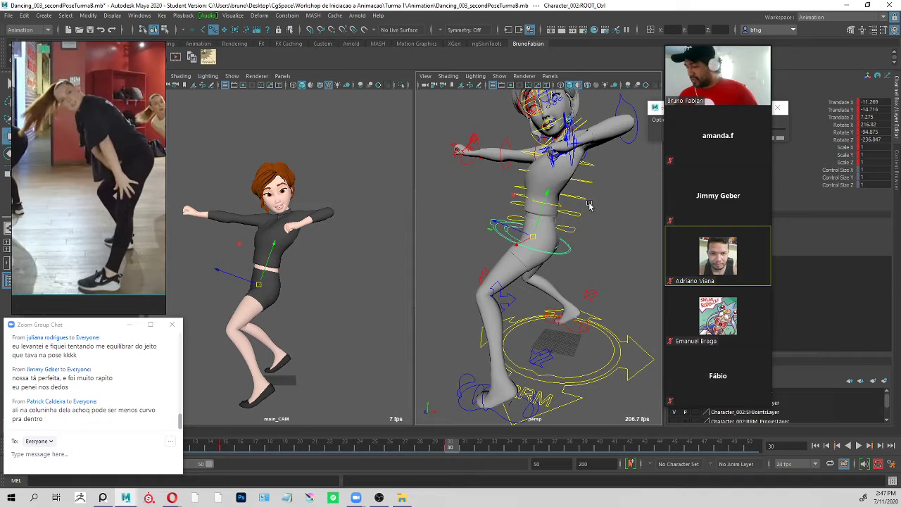
{"action": "key", "text": "q"}
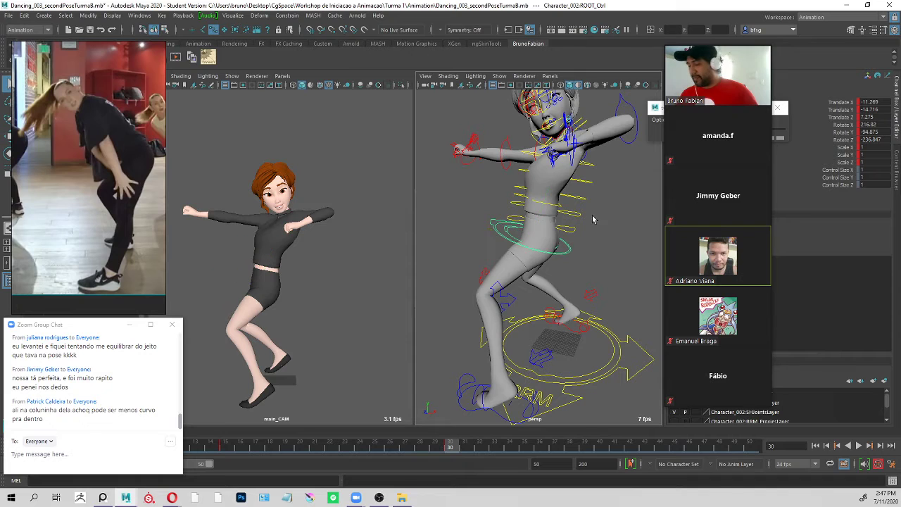
{"action": "middle_click_drag", "start_coordinate": [584, 153], "coordinate": [573, 217], "text": "alt"}
{"action": "left_click_drag", "start_coordinate": [573, 216], "coordinate": [593, 214], "text": "alt"}
{"action": "right_click_drag", "start_coordinate": [572, 215], "coordinate": [615, 218], "text": "alt"}
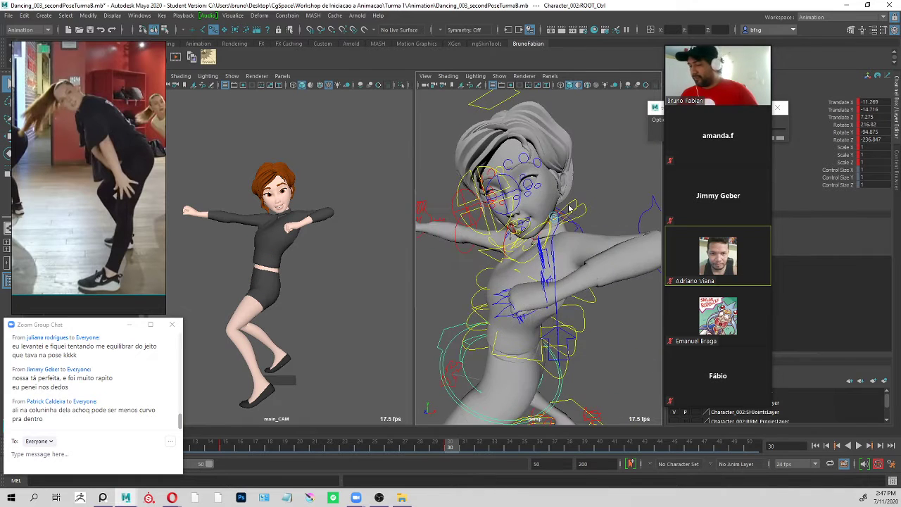
{"action": "left_click_drag", "start_coordinate": [568, 206], "coordinate": [586, 198], "text": "alt"}
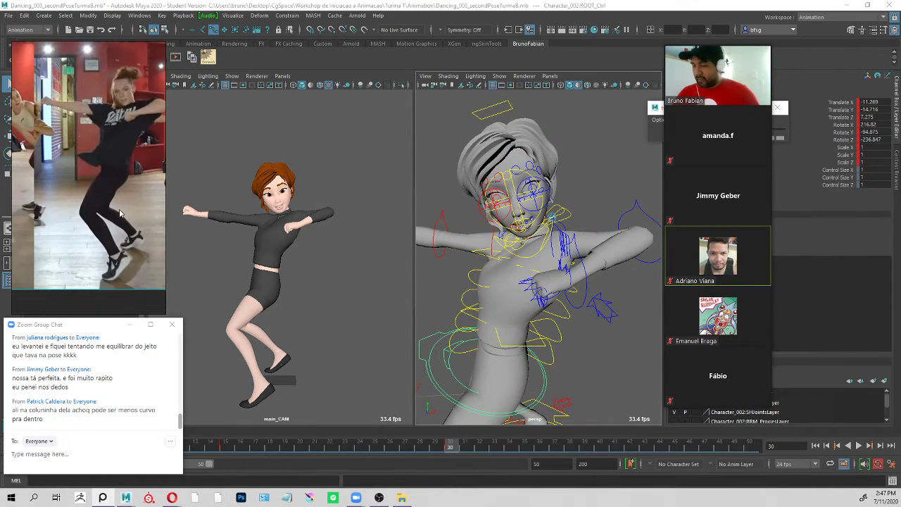
{"action": "mouse_move", "coordinate": [535, 161]}
{"action": "left_mouse_down", "text": "alt"}
{"action": "mouse_move", "coordinate": [566, 188]}
{"action": "mouse_move", "coordinate": [539, 166]}
{"action": "left_mouse_up", "text": "alt"}
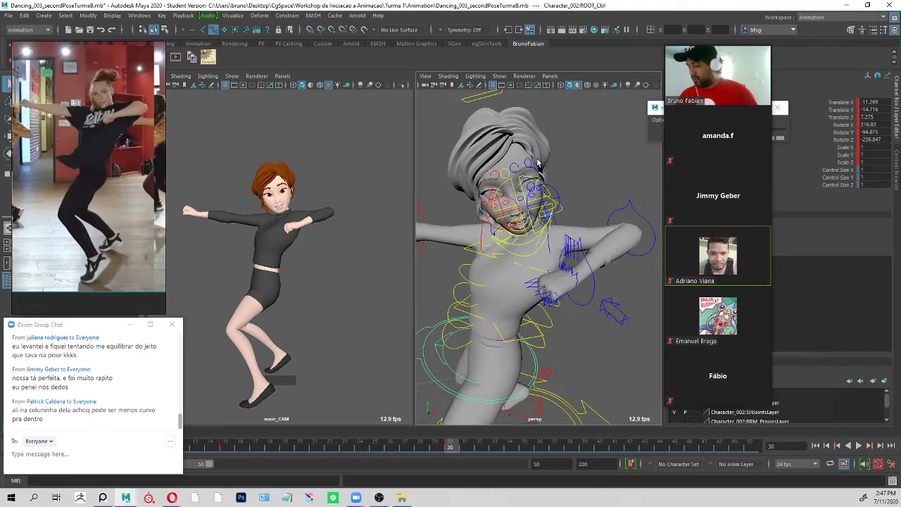
{"action": "left_click", "coordinate": [578, 157]}
{"action": "middle_click_drag", "start_coordinate": [520, 195], "coordinate": [525, 244], "text": "alt"}
{"action": "right_click_drag", "start_coordinate": [525, 244], "coordinate": [588, 202], "text": "alt"}
{"action": "left_click_drag", "start_coordinate": [588, 203], "coordinate": [586, 256], "text": "alt"}
{"action": "left_click", "coordinate": [583, 251]}
{"action": "key", "text": "e"}
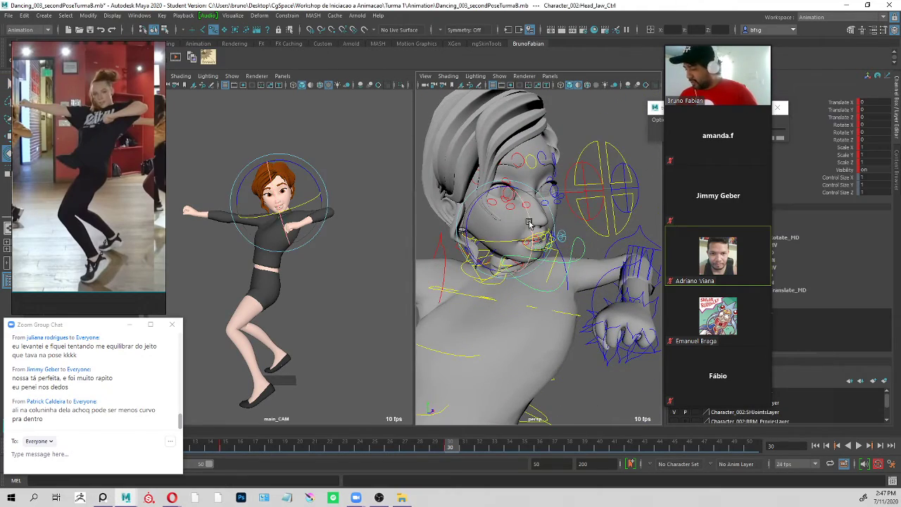
{"action": "left_click_drag", "start_coordinate": [530, 225], "coordinate": [530, 221]}
{"action": "key", "text": "q"}
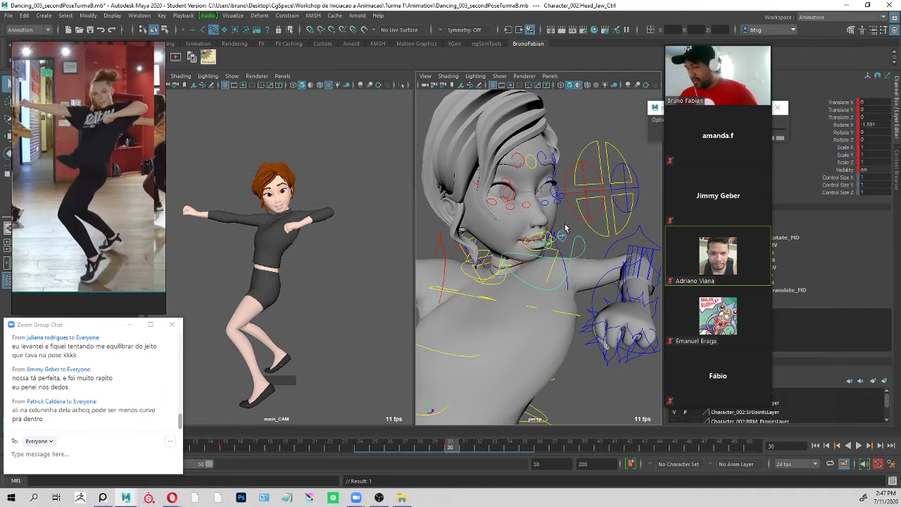
Lower both upper eyelid controls at frame 30 to about -0.17 in Y.
{"action": "left_click_drag", "start_coordinate": [594, 214], "coordinate": [539, 217], "text": "alt"}
{"action": "right_click_drag", "start_coordinate": [539, 218], "coordinate": [563, 229], "text": "alt"}
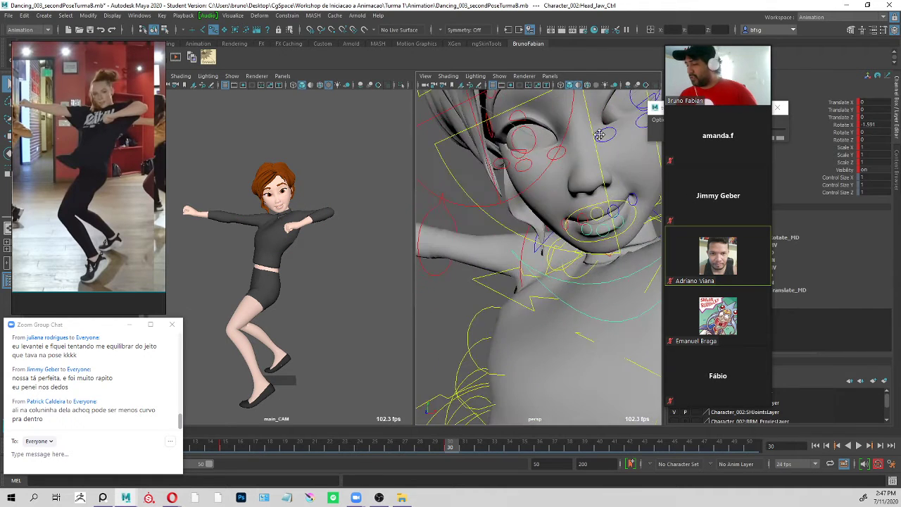
{"action": "left_click_drag", "start_coordinate": [563, 229], "coordinate": [544, 154], "text": "alt"}
{"action": "left_click", "coordinate": [514, 174]}
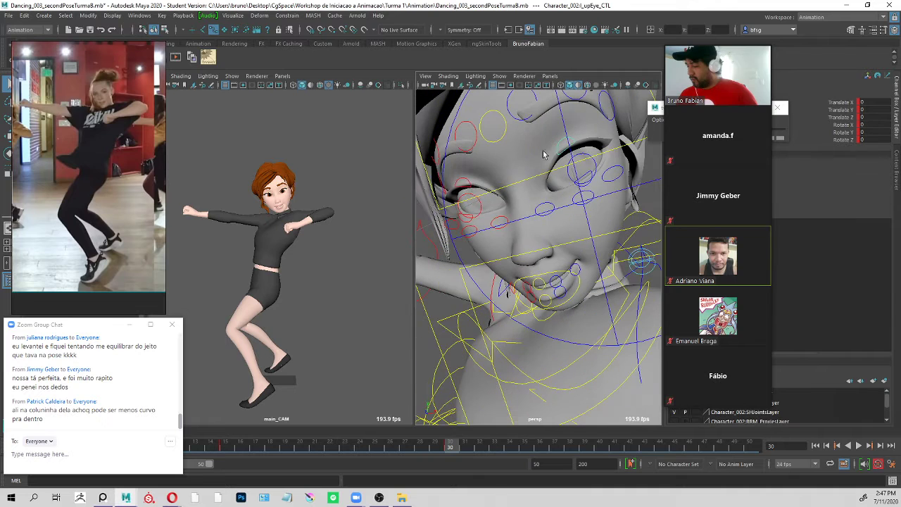
{"action": "left_click", "coordinate": [471, 186]}
{"action": "key", "text": "w"}
{"action": "left_click_drag", "start_coordinate": [461, 142], "coordinate": [461, 146]}
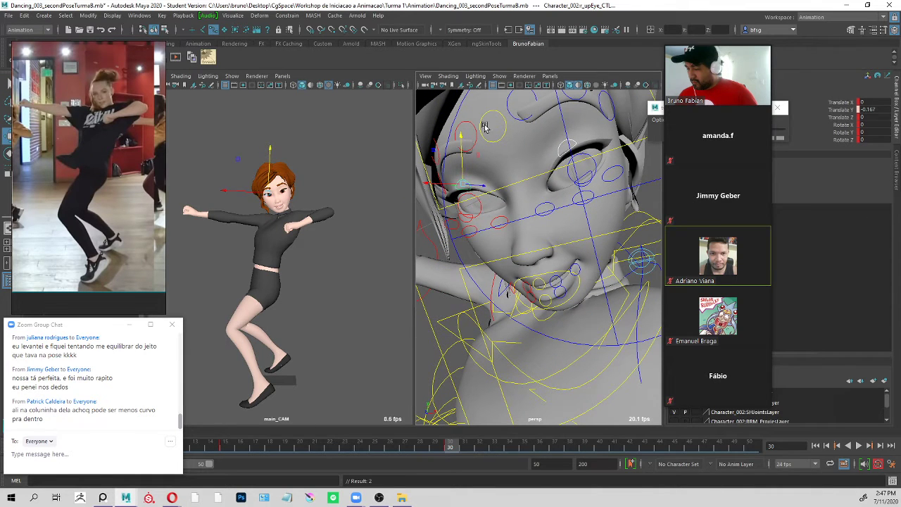
{"action": "key", "text": "q"}
Lower the middle of the left eyebrow at frame 30 with its eyebrow control.
{"action": "left_click", "coordinate": [530, 116]}
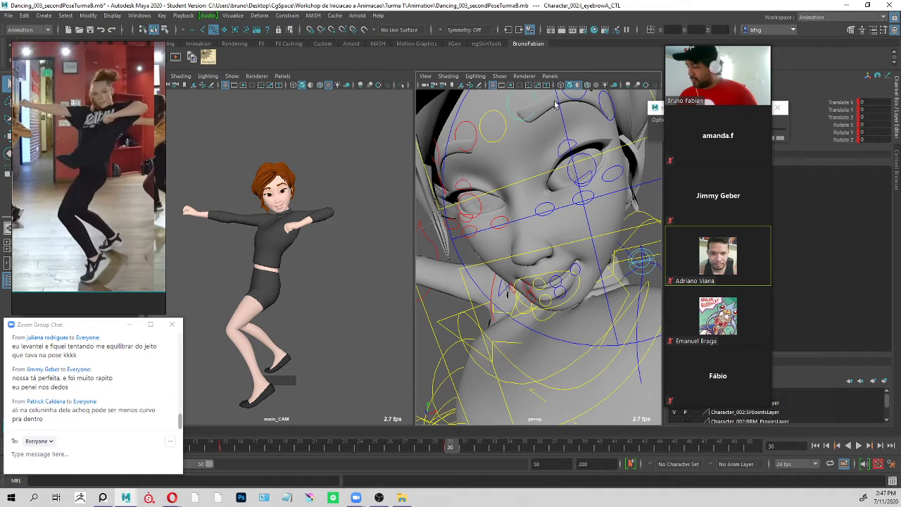
{"action": "left_click_drag", "start_coordinate": [558, 102], "coordinate": [590, 158], "text": "alt"}
{"action": "left_click", "coordinate": [590, 170], "text": "shift"}
{"action": "key", "text": "w"}
{"action": "left_click_drag", "start_coordinate": [577, 126], "coordinate": [564, 148]}
{"action": "key", "text": "q"}
Lower the right eyebrow controls at frame 30, bringing the middle eyebrow control to about 0.03 in Y.
{"action": "left_click", "coordinate": [489, 210]}
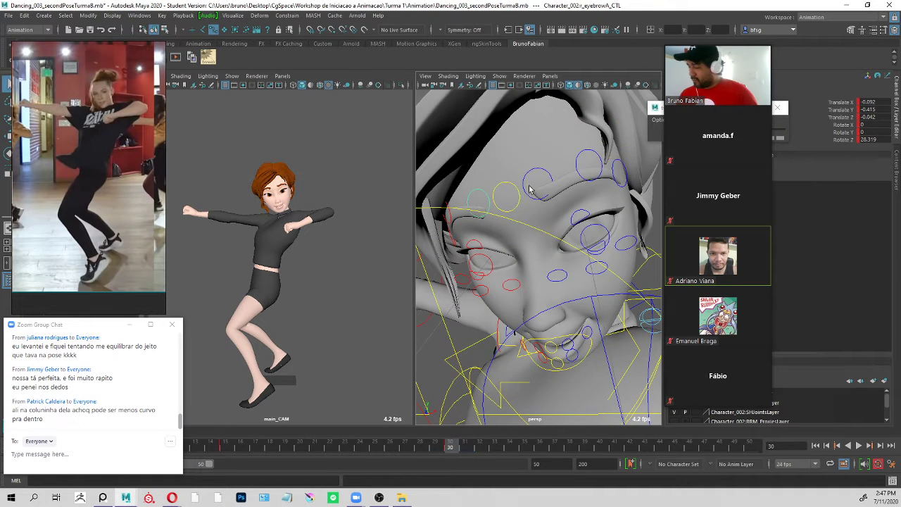
{"action": "right_click_drag", "start_coordinate": [500, 198], "coordinate": [498, 153], "text": "alt"}
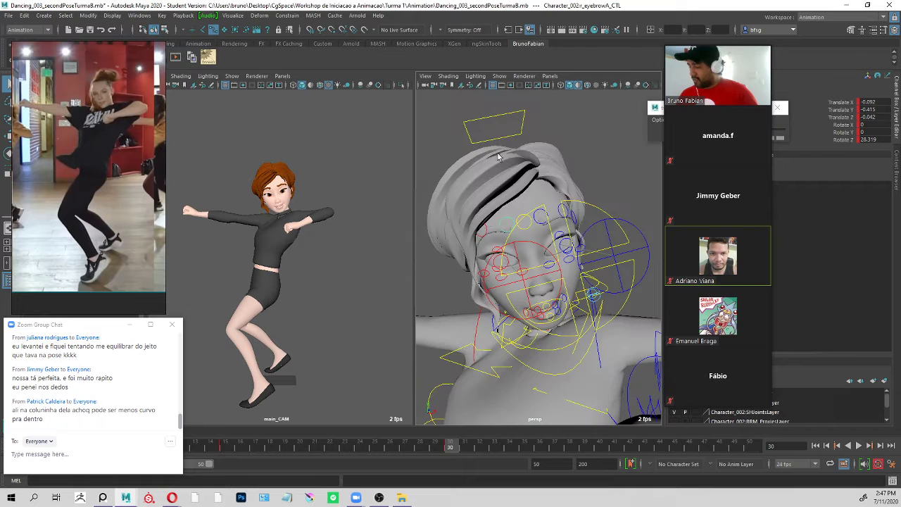
{"action": "key", "text": "w"}
{"action": "left_click", "coordinate": [476, 209]}
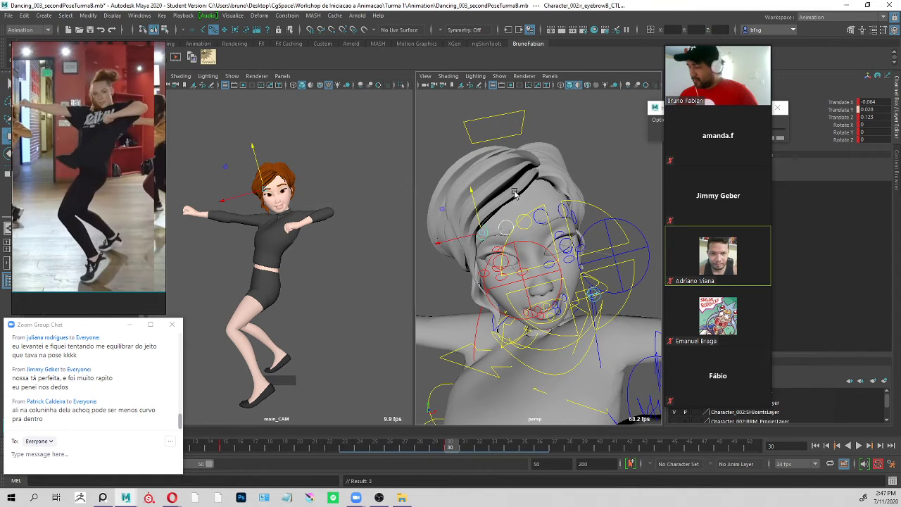
Rotate the head master control at frame 30 to about -34.7, 38.7 and -26.6.
{"action": "left_click_drag", "start_coordinate": [516, 194], "coordinate": [483, 223], "text": "alt"}
{"action": "left_click_drag", "start_coordinate": [530, 142], "coordinate": [523, 107], "text": "alt"}
{"action": "left_click", "coordinate": [521, 111]}
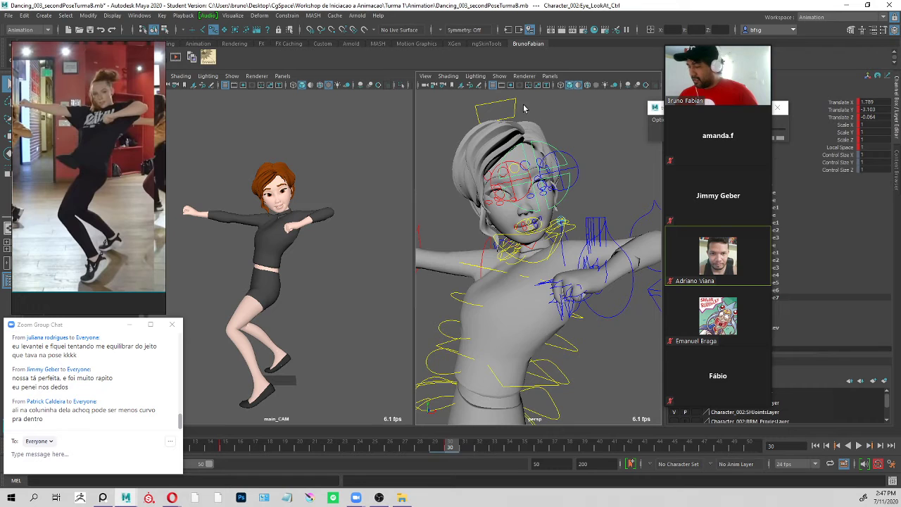
{"action": "left_click", "coordinate": [517, 105]}
{"action": "key", "text": "e"}
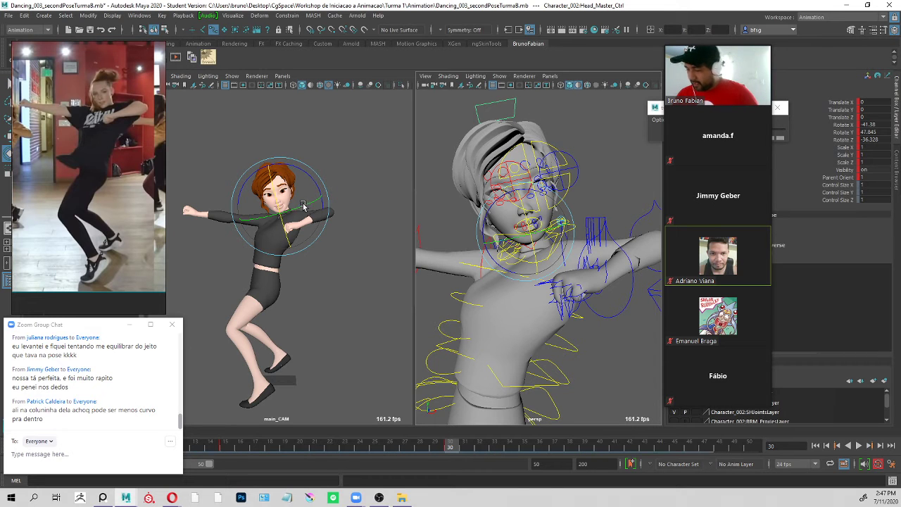
{"action": "left_click_drag", "start_coordinate": [303, 206], "coordinate": [295, 210]}
{"action": "key", "text": "q"}
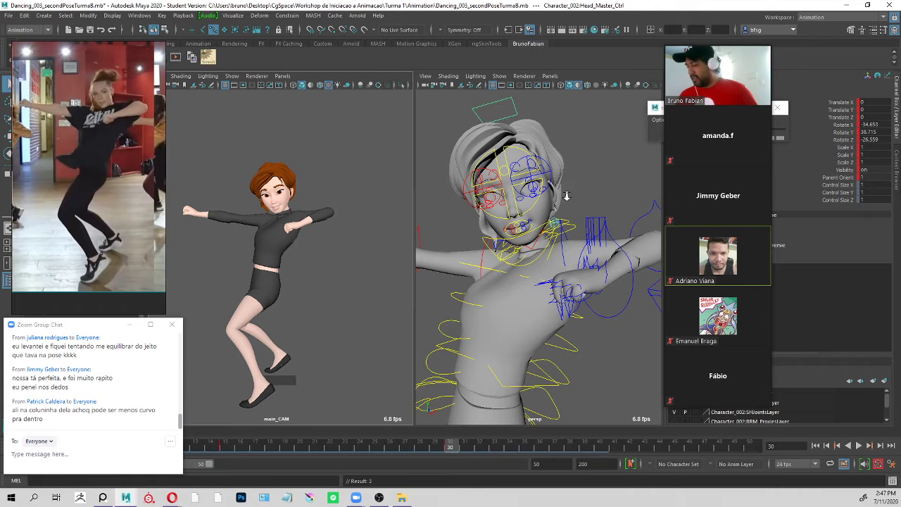
Move the eye look-at control at frame 30 to about 20.5, -9.2 and 69.9, well in front of the face, to redirect the gaze.
{"action": "right_click_drag", "start_coordinate": [567, 197], "coordinate": [529, 185], "text": "alt"}
{"action": "left_click_drag", "start_coordinate": [529, 184], "coordinate": [620, 216], "text": "alt"}
{"action": "left_click", "coordinate": [546, 186]}
{"action": "key", "text": "w"}
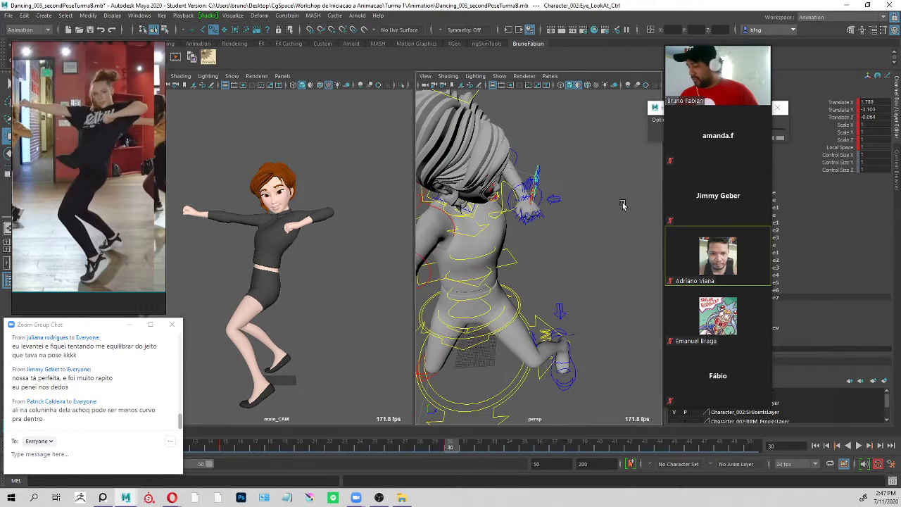
{"action": "left_click", "coordinate": [535, 171]}
{"action": "middle_click_drag", "start_coordinate": [284, 279], "coordinate": [287, 272]}
{"action": "left_click_drag", "start_coordinate": [537, 210], "coordinate": [570, 203], "text": "alt"}
{"action": "right_click_drag", "start_coordinate": [570, 203], "coordinate": [545, 198], "text": "alt"}
{"action": "left_click_drag", "start_coordinate": [545, 198], "coordinate": [538, 240], "text": "alt"}
{"action": "middle_click_drag", "start_coordinate": [563, 242], "coordinate": [676, 256]}
{"action": "middle_click_drag", "start_coordinate": [287, 255], "coordinate": [327, 266]}
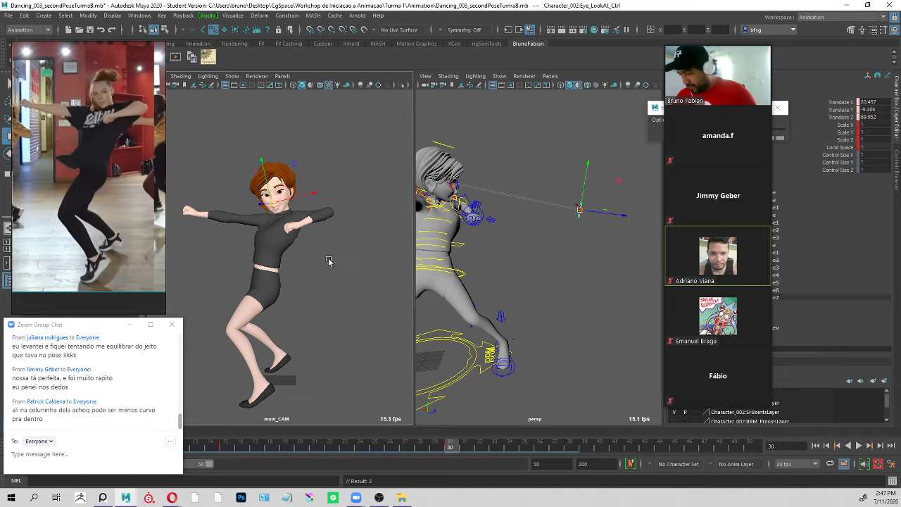
{"action": "key", "text": "q"}
Alternate between keyframes 15 and 30 to review how the finished face, gaze and body poses read in the camera view.
{"action": "key", "text": "comma"}
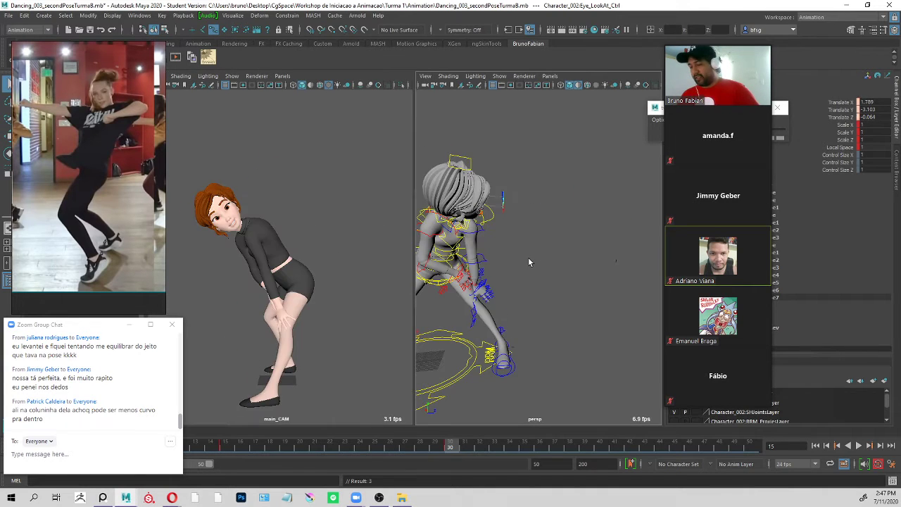
{"action": "key", "text": "period"}
{"action": "key", "text": "comma"}
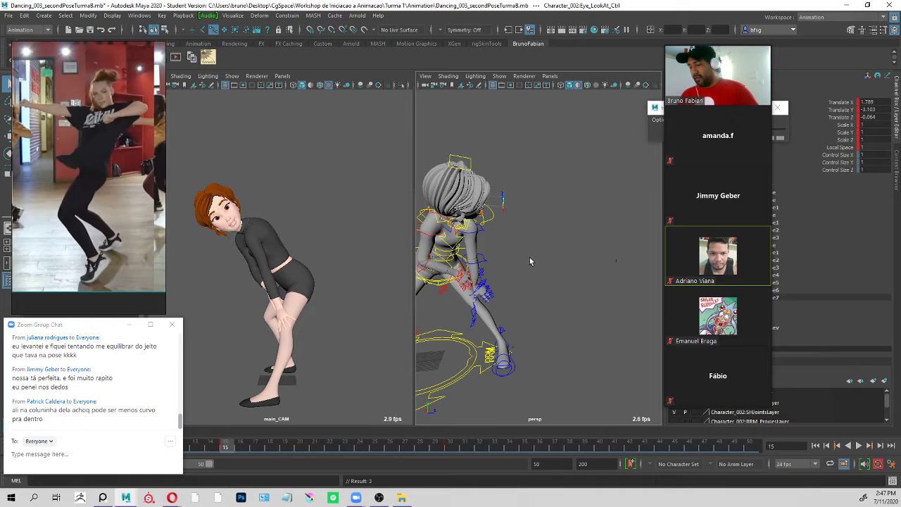
{"action": "key", "text": "period"}
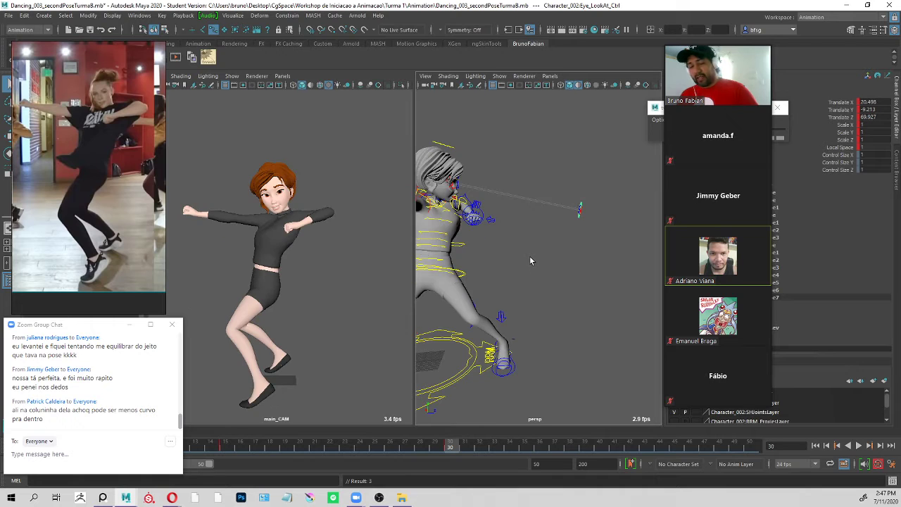
{"action": "key", "text": "comma"}
{"action": "key", "text": "period"}
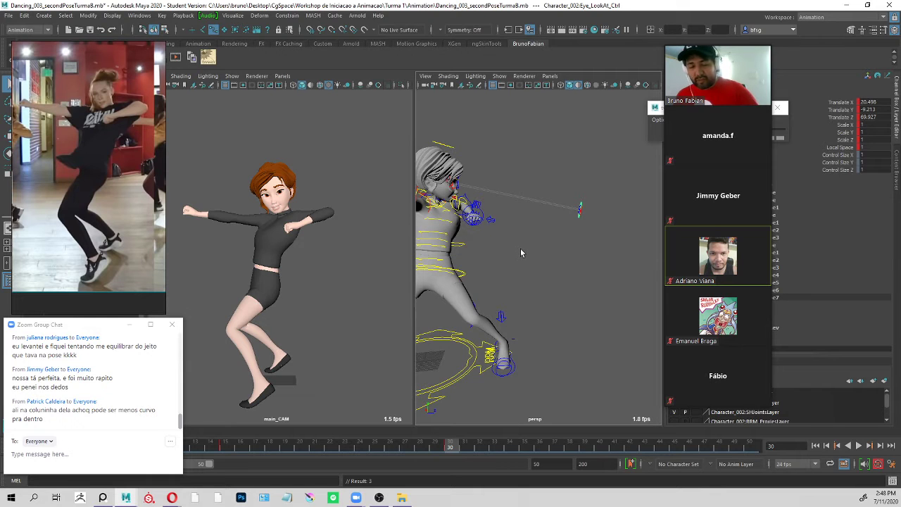
{"action": "key", "text": "comma"}
{"action": "key", "text": "period"}
{"action": "key", "text": "comma"}
{"action": "key", "text": "period"}
{"action": "key", "text": "comma"}
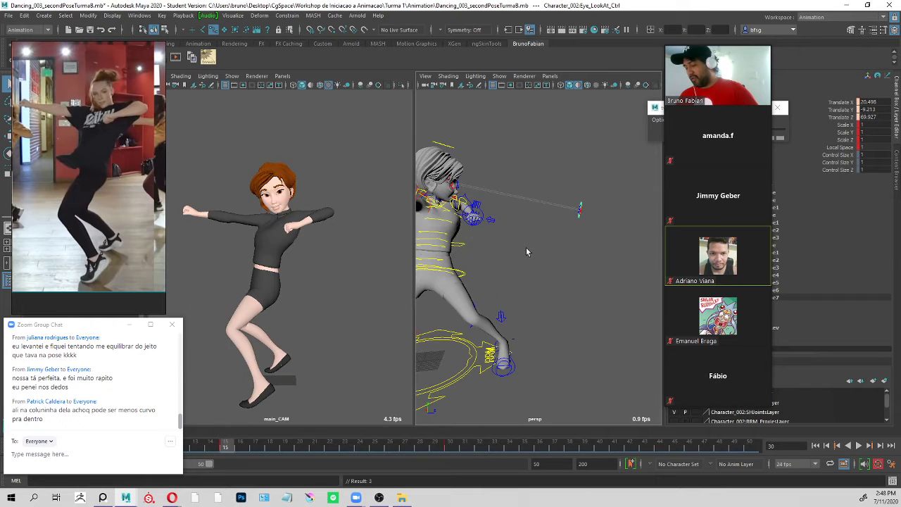
{"action": "key", "text": "comma"}
{"action": "key", "text": "period"}
{"action": "key", "text": "comma"}
{"action": "key", "text": "period"}
{"action": "key", "text": "comma"}
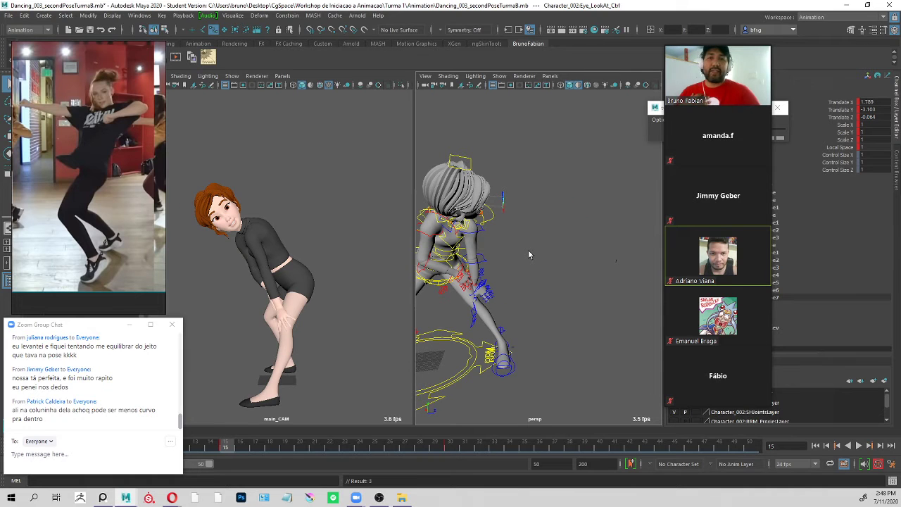
{"action": "key", "text": "period"}
{"action": "key", "text": "comma"}
{"action": "key", "text": "period"}
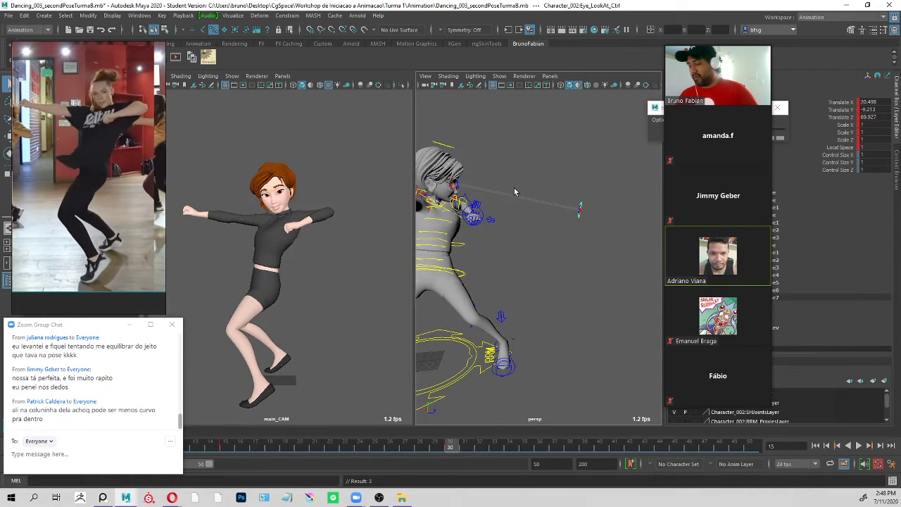
{"action": "key", "text": "comma"}
{"action": "key", "text": "period"}
{"action": "key", "text": "comma"}
{"action": "key", "text": "period"}
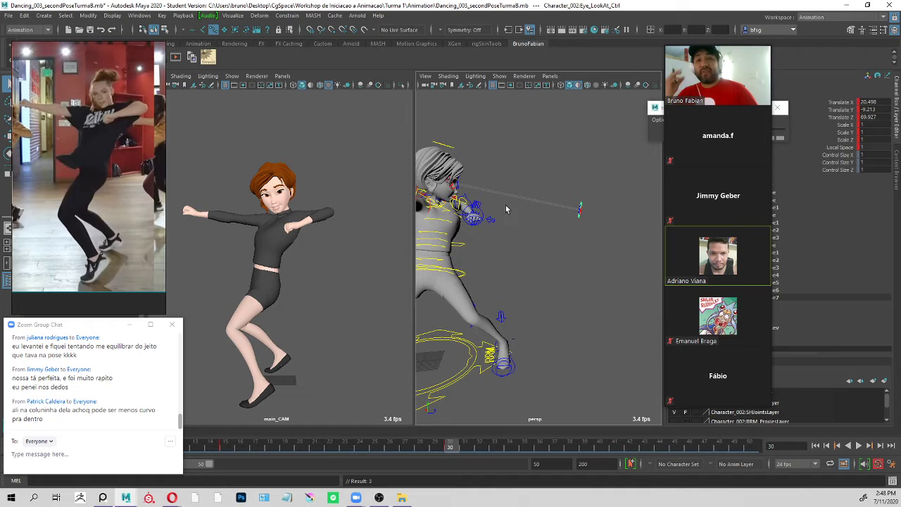
{"action": "key", "text": "comma"}
{"action": "key", "text": "period"}
{"action": "key", "text": "comma"}
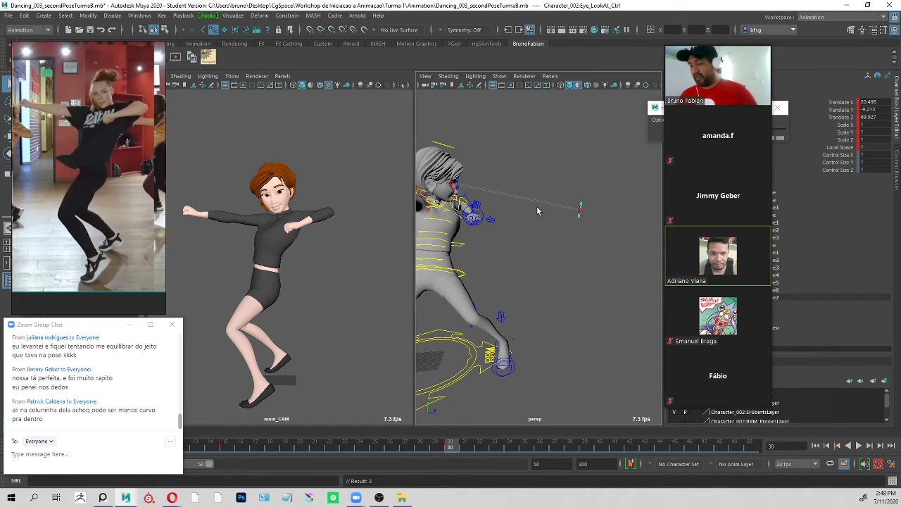
{"action": "left_click_drag", "start_coordinate": [449, 444], "coordinate": [449, 449]}
{"action": "key", "text": "comma"}
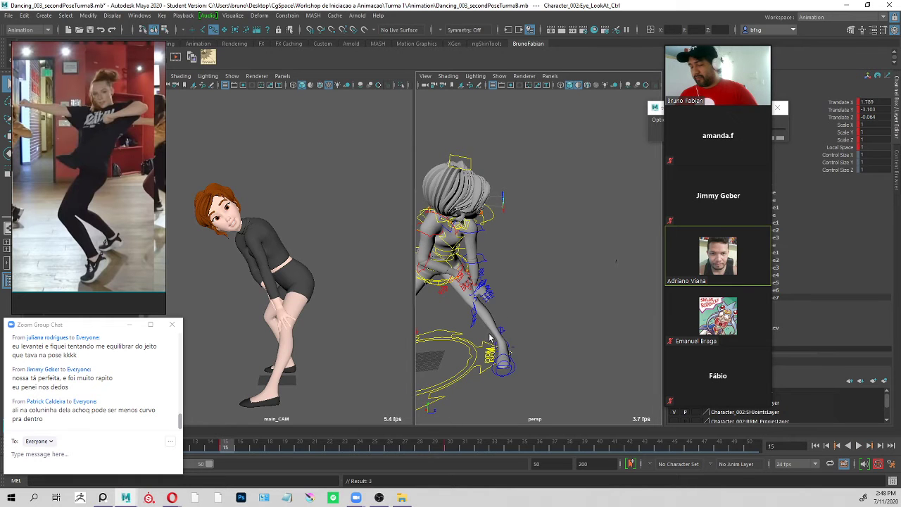
Flip between the poses keyed at frames 15 and 30 to compare them in the camera view.
{"action": "key", "text": "period"}
{"action": "key", "text": "comma"}
{"action": "key", "text": "period"}
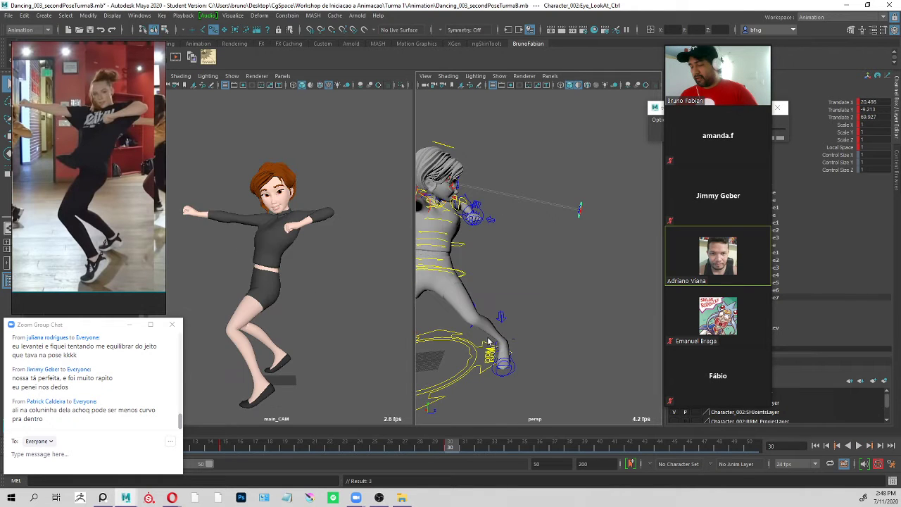
{"action": "key", "text": "comma"}
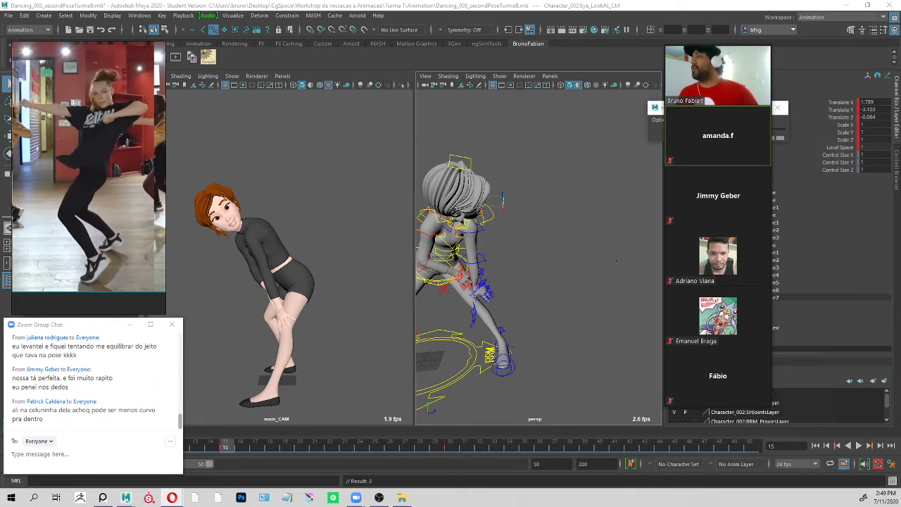
Switch to the Opera browser, show the keyboard image results in a smaller window, and return to Maya.
{"action": "left_click_drag", "start_coordinate": [298, 506], "coordinate": [346, 150]}
{"action": "double_click", "coordinate": [444, 76]}
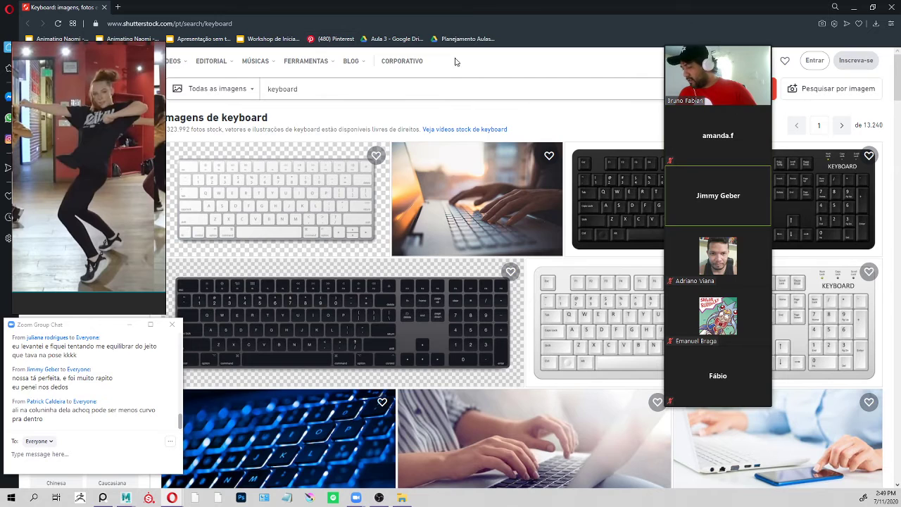
{"action": "left_click_drag", "start_coordinate": [451, 6], "coordinate": [446, 44]}
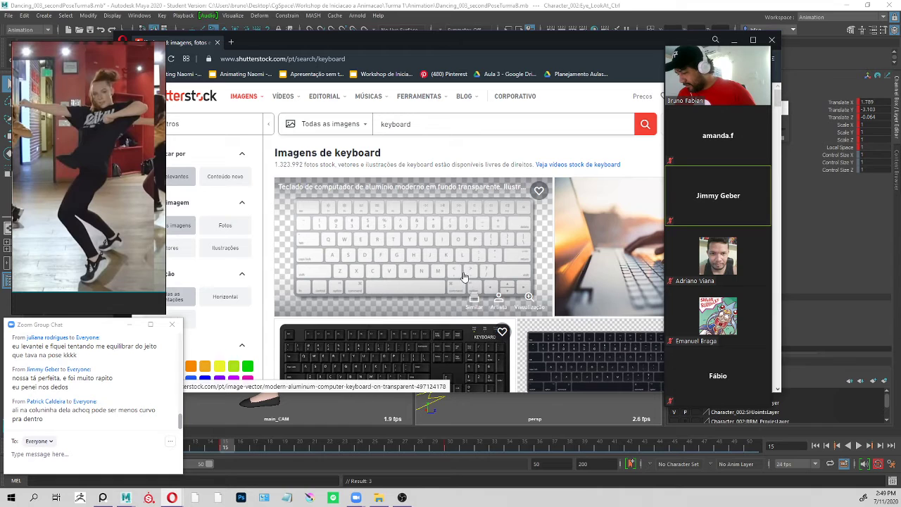
{"action": "left_click", "coordinate": [556, 417]}
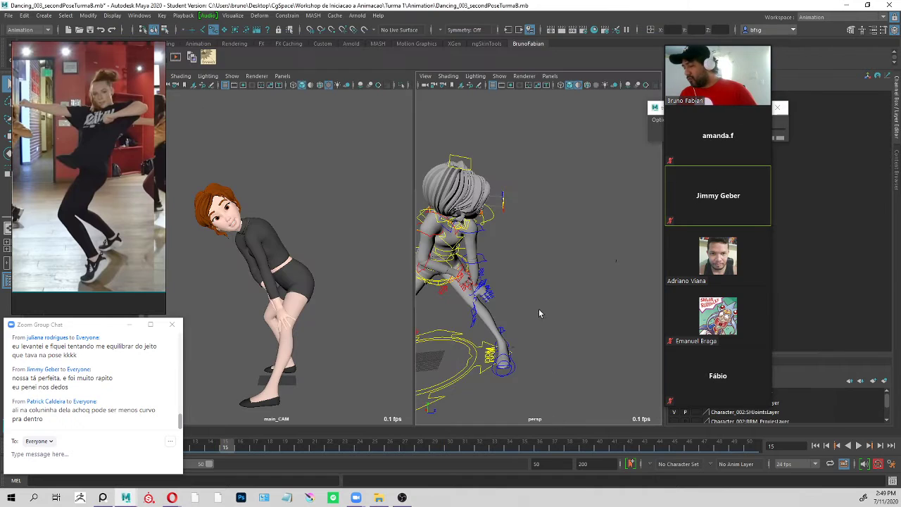
Select the head master control and move the current time between its keyed poses at frames 15 and 30.
{"action": "left_click", "coordinate": [440, 283]}
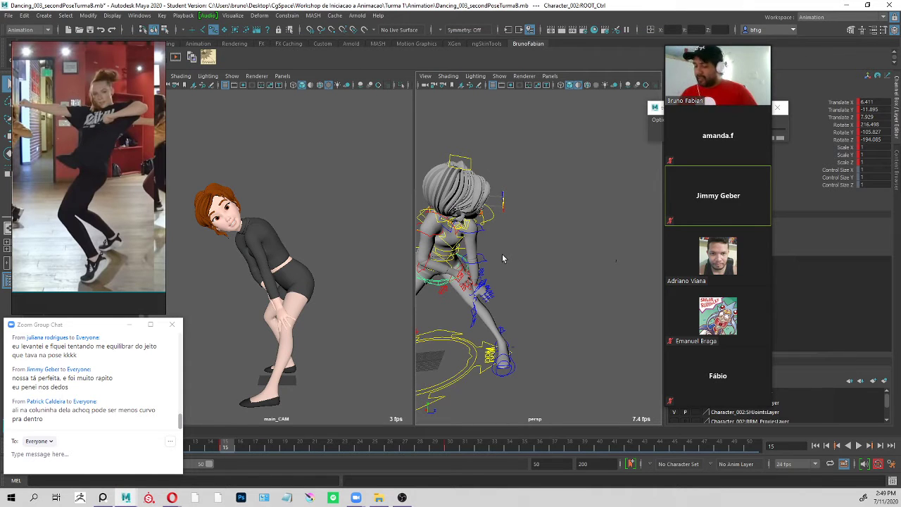
{"action": "left_click", "coordinate": [518, 232]}
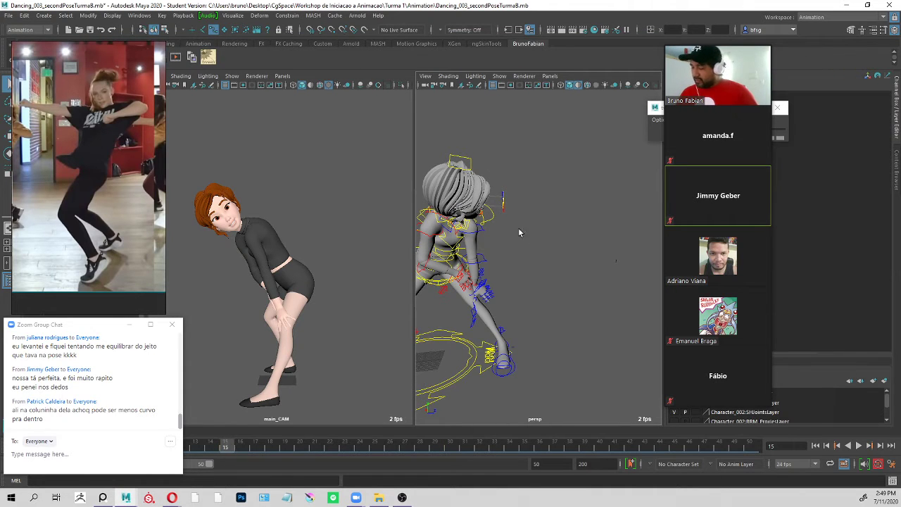
{"action": "left_click", "coordinate": [467, 158]}
{"action": "left_click", "coordinate": [454, 447]}
{"action": "left_click", "coordinate": [226, 446]}
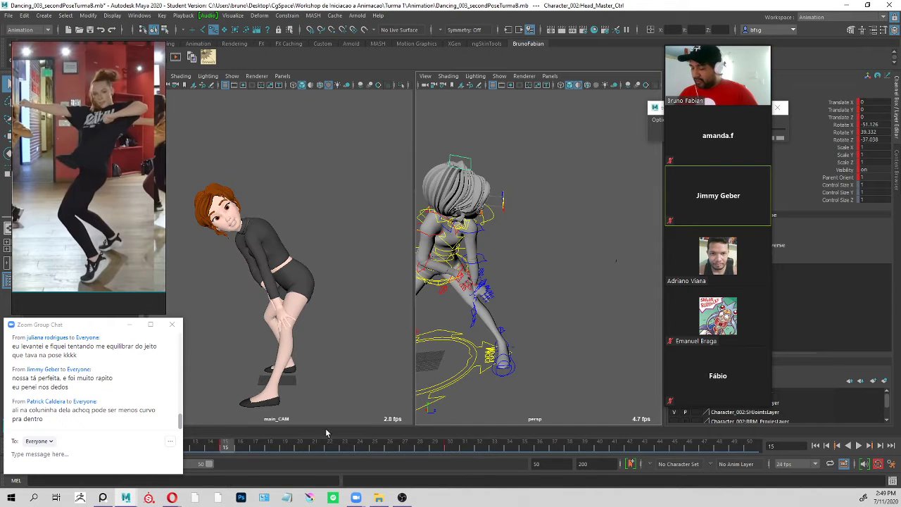
{"action": "left_click", "coordinate": [455, 447]}
{"action": "key", "text": "comma"}
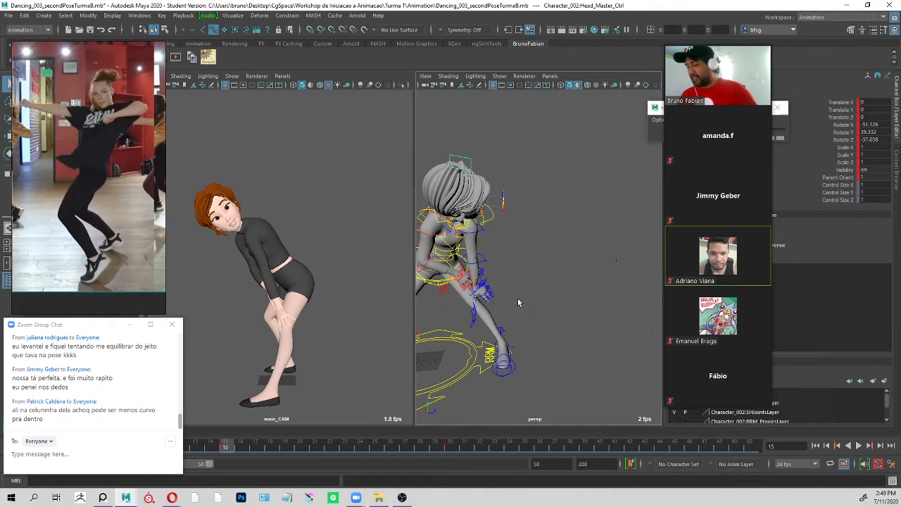
Step back and forth between the head control's keyframes, show the keyboard picture in the browser, and return to frame 30 in Maya.
{"action": "key", "text": "period"}
{"action": "key", "text": "comma"}
{"action": "key", "text": "period"}
{"action": "key", "text": "comma"}
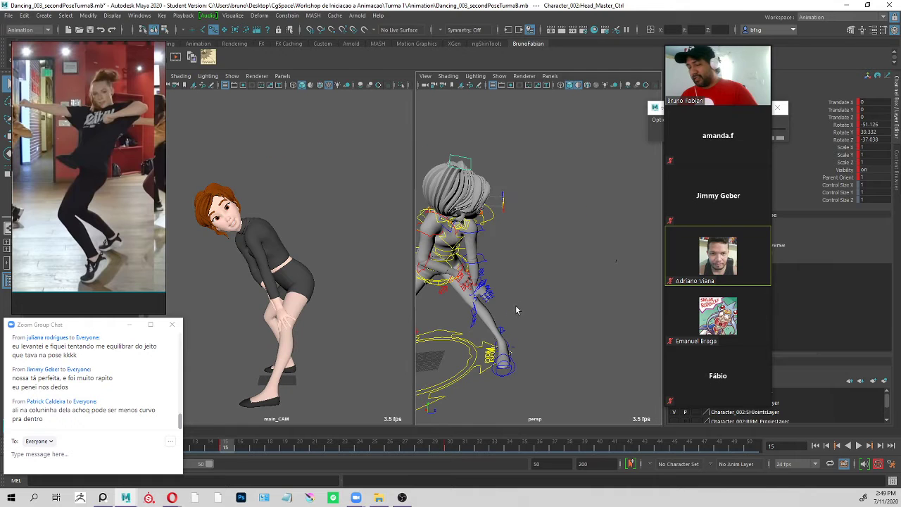
{"action": "key", "text": "alt+Tab"}
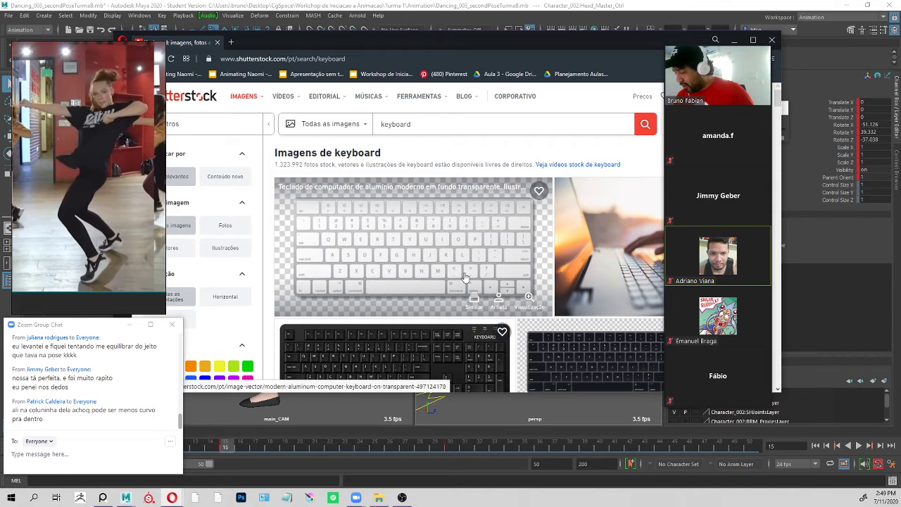
{"action": "key", "text": "alt+Tab"}
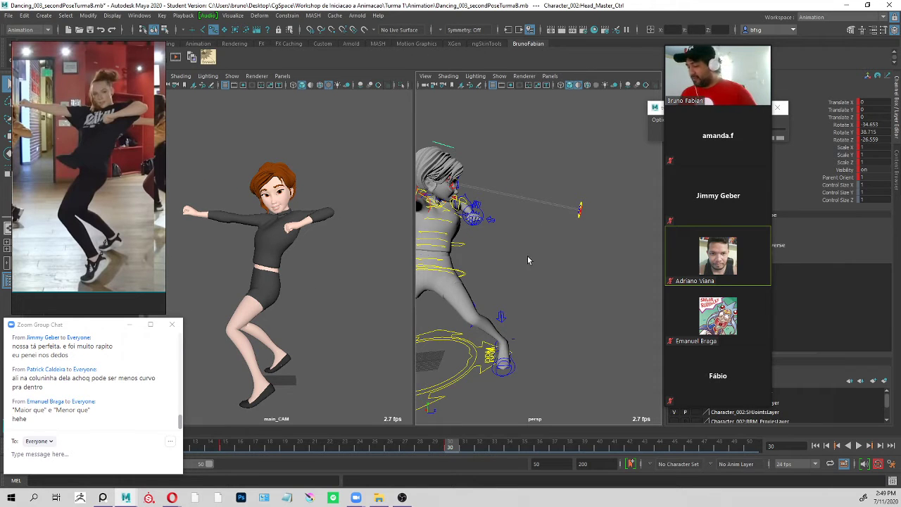
Rotate the root control at frame 30 to about 109.7, -94.4 and -130.7, slightly adjusting the body's tilt.
{"action": "left_click", "coordinate": [548, 155]}
{"action": "left_click_drag", "start_coordinate": [548, 154], "coordinate": [632, 187], "text": "alt"}
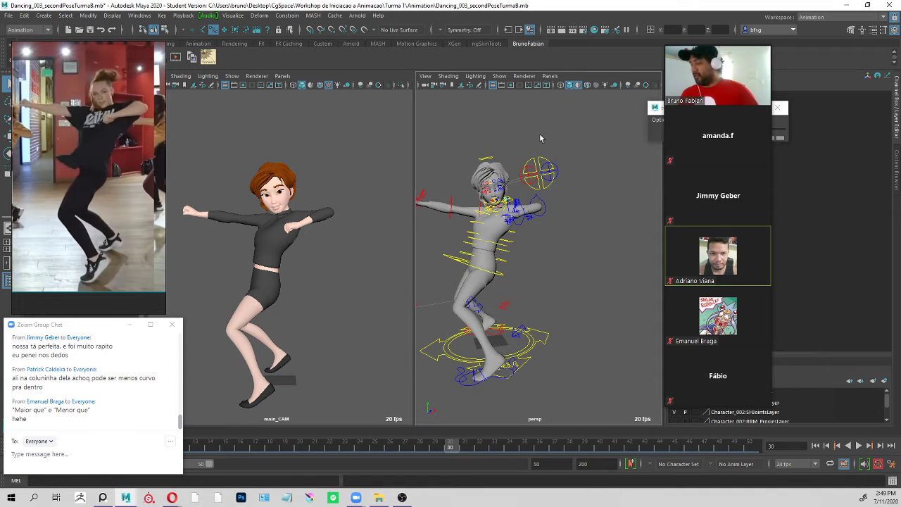
{"action": "left_click_drag", "start_coordinate": [570, 213], "coordinate": [560, 175], "text": "alt"}
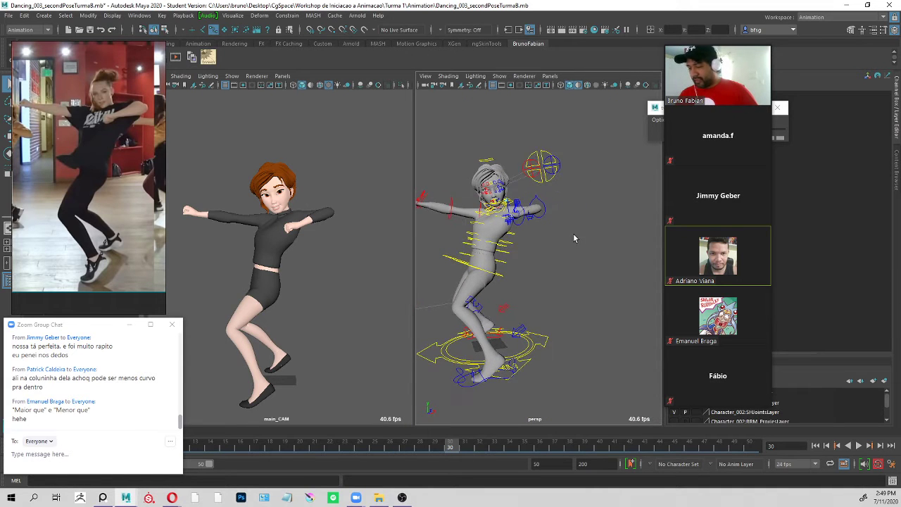
{"action": "left_click_drag", "start_coordinate": [574, 235], "coordinate": [617, 220], "text": "alt"}
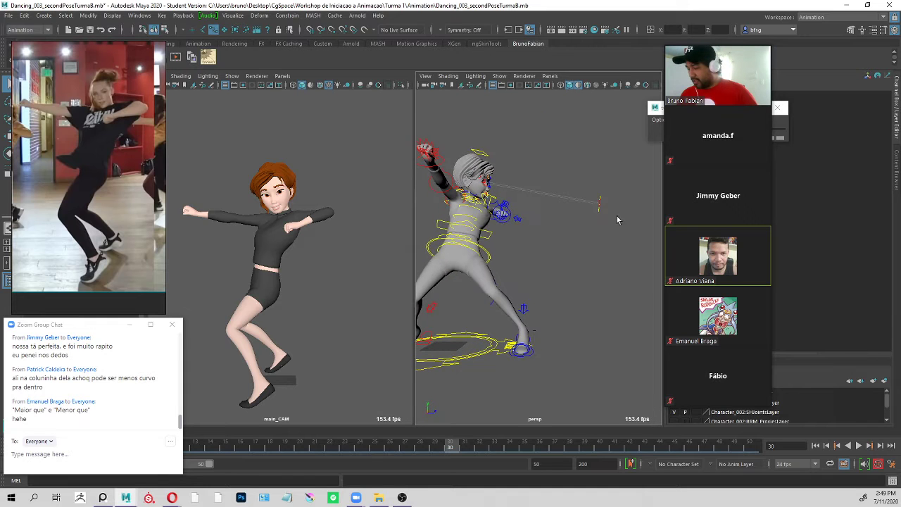
{"action": "left_click", "coordinate": [493, 260]}
{"action": "left_click_drag", "start_coordinate": [492, 260], "coordinate": [569, 242], "text": "alt"}
{"action": "middle_click_drag", "start_coordinate": [568, 243], "coordinate": [565, 259], "text": "alt"}
{"action": "left_click_drag", "start_coordinate": [562, 267], "coordinate": [561, 261]}
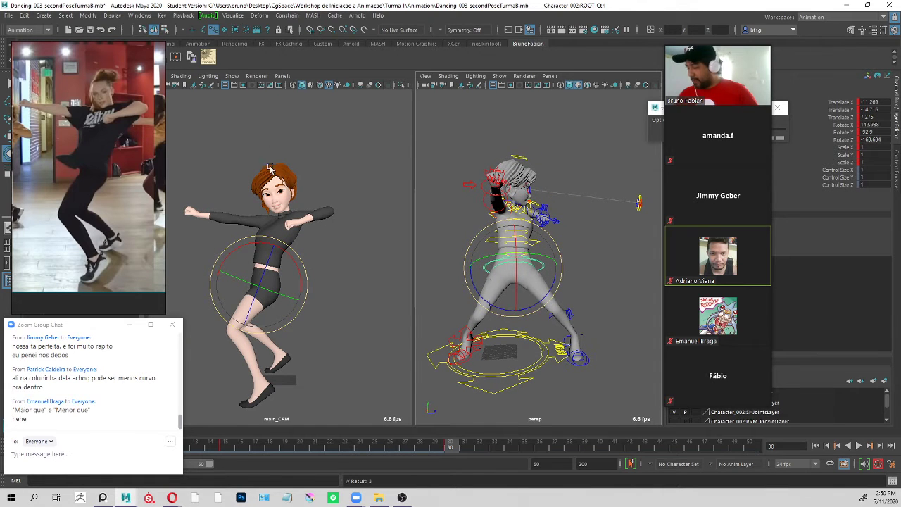
{"action": "key", "text": "ctrl+z"}
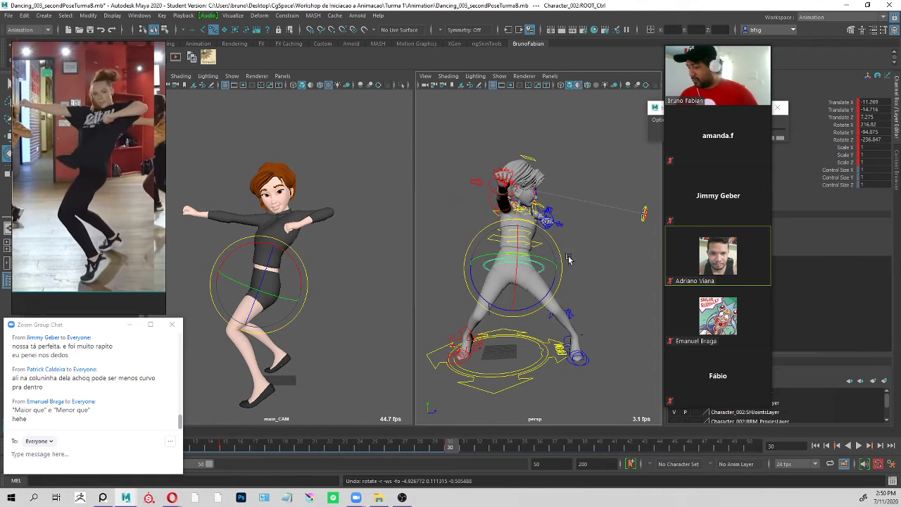
{"action": "left_click_drag", "start_coordinate": [562, 268], "coordinate": [656, 226]}
Rotate the left clavicle control at frame 30 to about 13.3, 15.0 and 54.2.
{"action": "right_click_drag", "start_coordinate": [599, 211], "coordinate": [676, 201], "text": "alt"}
{"action": "left_click_drag", "start_coordinate": [545, 196], "coordinate": [569, 199], "text": "alt"}
{"action": "left_click", "coordinate": [514, 213]}
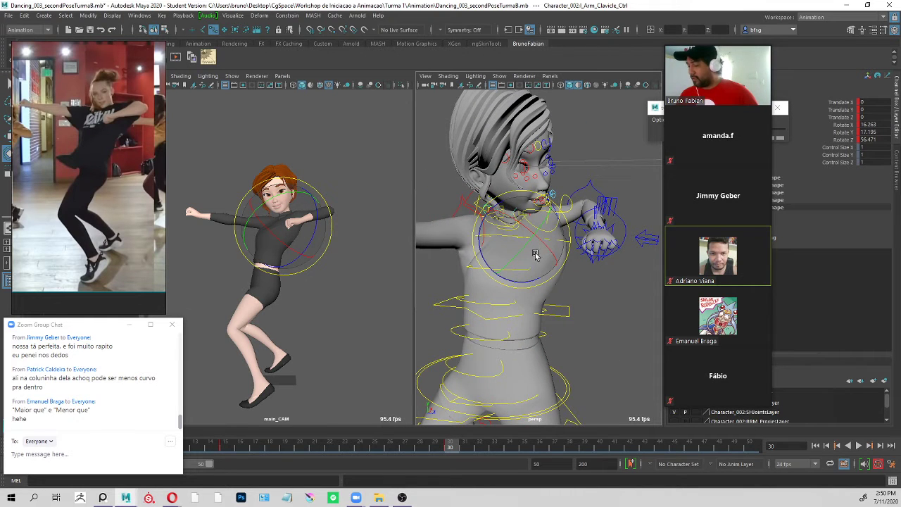
{"action": "left_click_drag", "start_coordinate": [535, 253], "coordinate": [531, 254]}
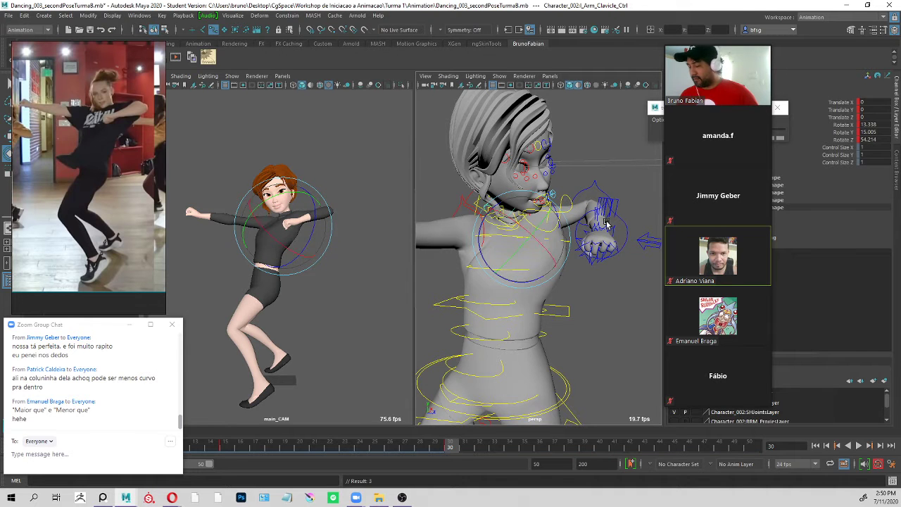
Bend the left elbow FK control at frame 30 to a Rotate Y of about -111.7.
{"action": "key", "text": "q"}
{"action": "left_click", "coordinate": [598, 186]}
{"action": "key", "text": "e"}
{"action": "left_click_drag", "start_coordinate": [604, 224], "coordinate": [607, 224]}
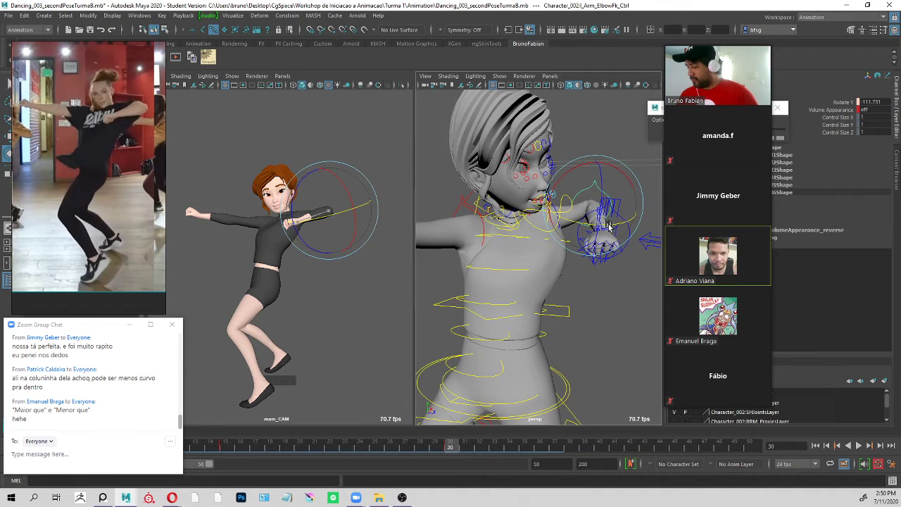
{"action": "key", "text": "q"}
Rotate the left shoulder FK control at frame 30 to about 39.6, 19.8 and 5.7, and clear the selection.
{"action": "right_click_drag", "start_coordinate": [585, 295], "coordinate": [537, 281], "text": "alt"}
{"action": "middle_click_drag", "start_coordinate": [537, 281], "coordinate": [570, 240], "text": "alt"}
{"action": "left_click_drag", "start_coordinate": [571, 240], "coordinate": [566, 214], "text": "alt"}
{"action": "key", "text": "e"}
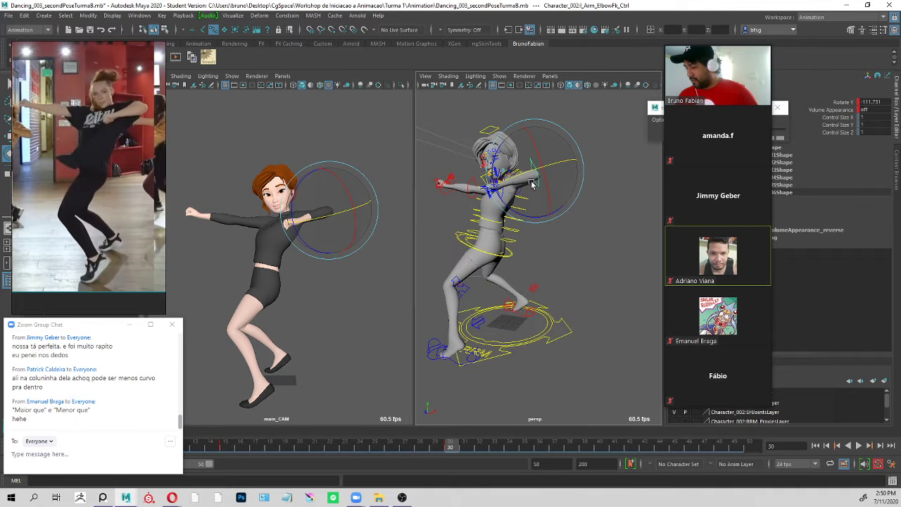
{"action": "left_click", "coordinate": [532, 184]}
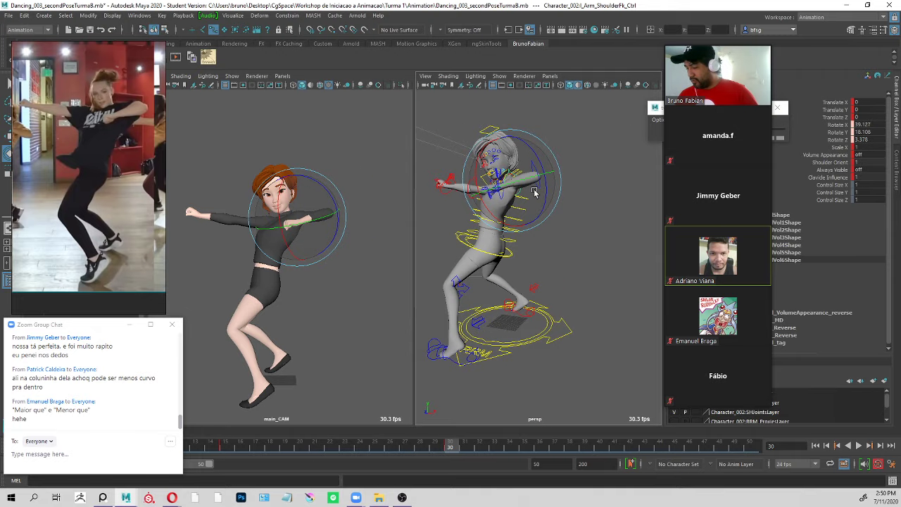
{"action": "left_click_drag", "start_coordinate": [534, 192], "coordinate": [534, 189]}
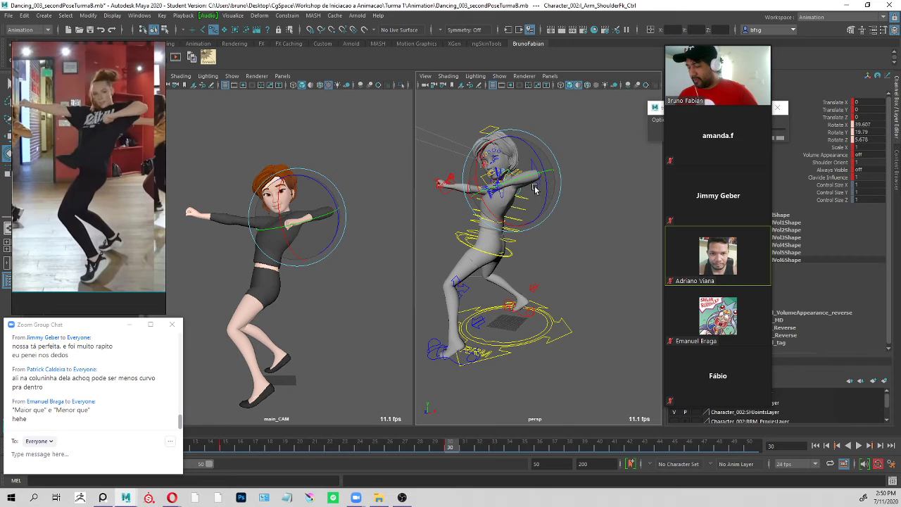
{"action": "scroll", "coordinate": [587, 259], "scroll_direction": "down", "scroll_amount": 5}
{"action": "left_click", "coordinate": [605, 255]}
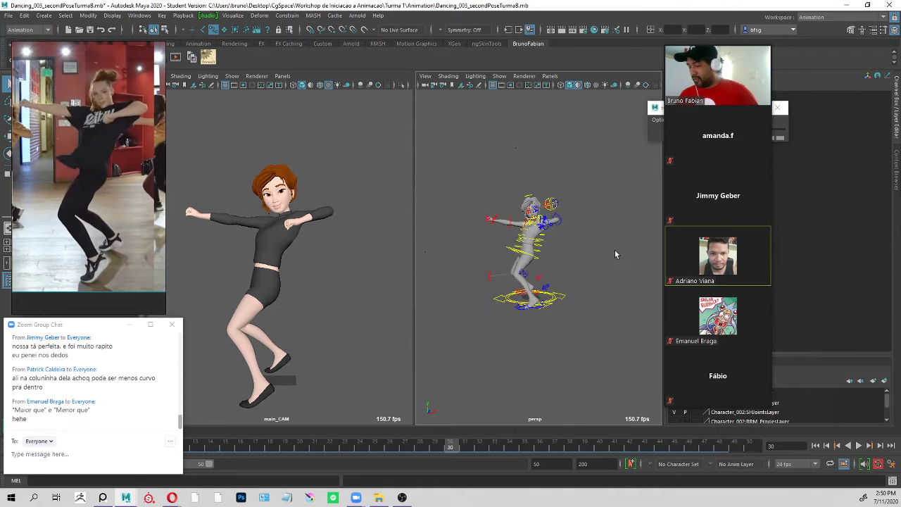
Compare the full-body pose at frame 30 with the dancer reference photo from several angles in the perspective view.
{"action": "left_click_drag", "start_coordinate": [614, 254], "coordinate": [573, 224], "text": "alt"}
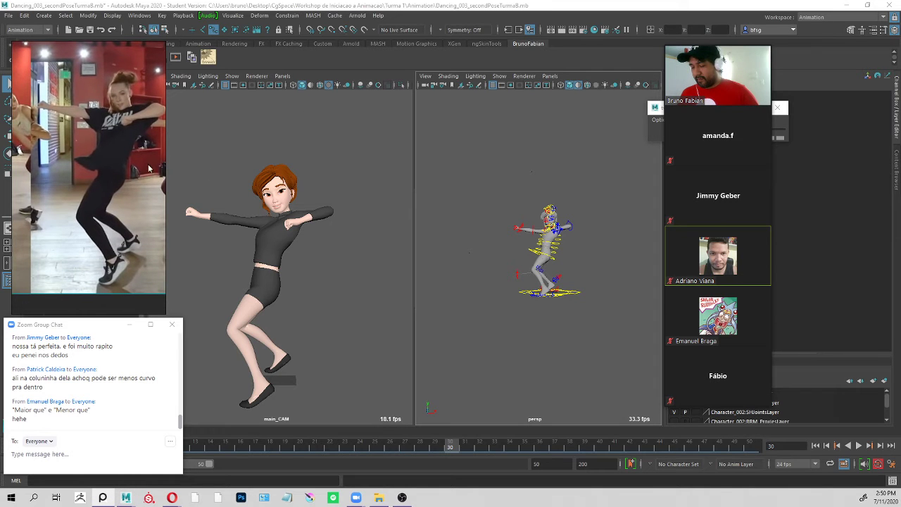
{"action": "left_click_drag", "start_coordinate": [592, 178], "coordinate": [593, 194], "text": "alt"}
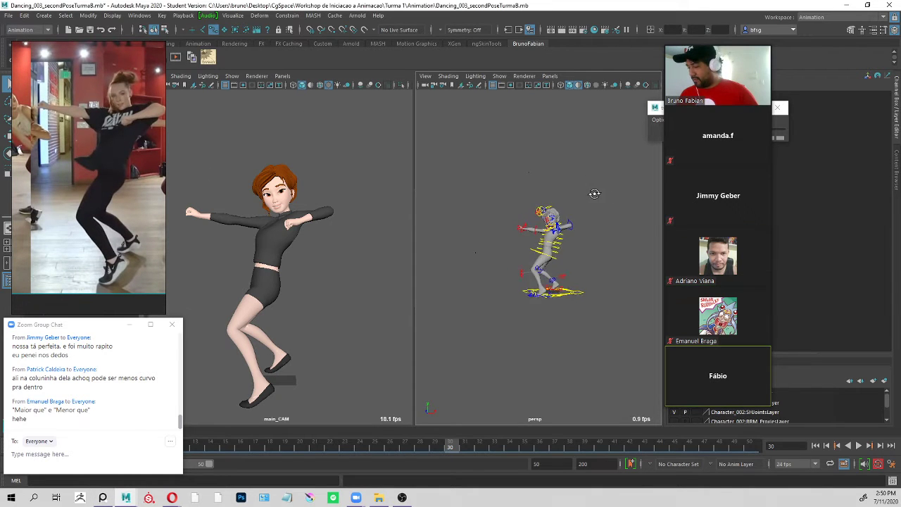
{"action": "right_click_drag", "start_coordinate": [594, 195], "coordinate": [633, 209], "text": "alt"}
{"action": "left_click_drag", "start_coordinate": [633, 210], "coordinate": [453, 332], "text": "alt"}
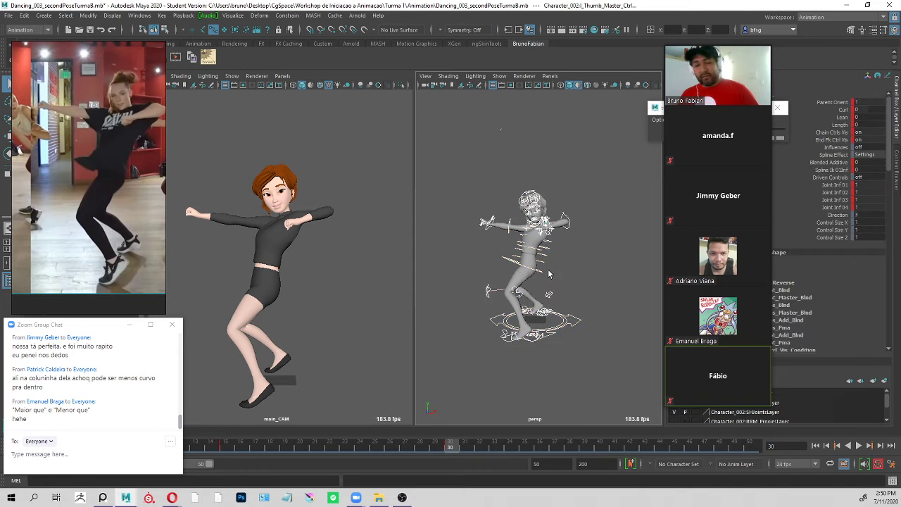
{"action": "left_click", "coordinate": [611, 243]}
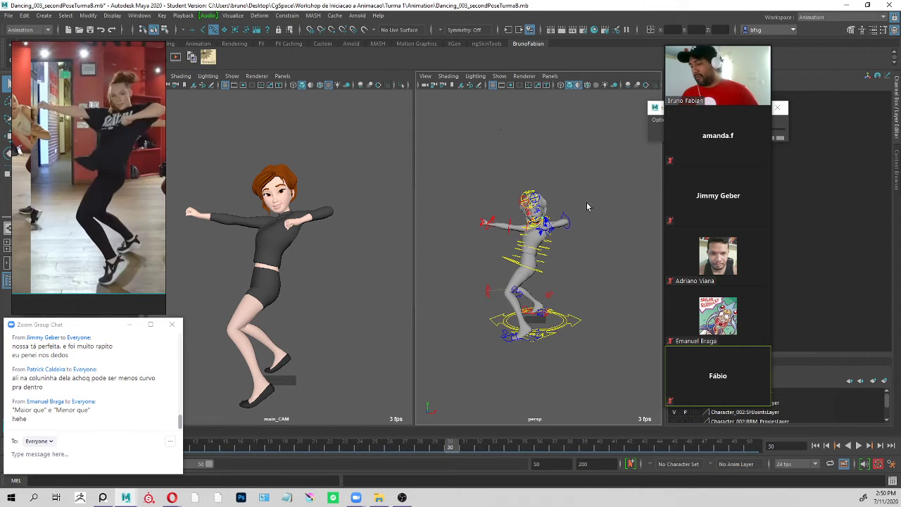
Examine the hips, legs and supporting foot up close at frame 30, and check the whole figure in the perspective view.
{"action": "right_click_drag", "start_coordinate": [535, 261], "coordinate": [561, 252], "text": "alt"}
{"action": "left_click", "coordinate": [560, 251]}
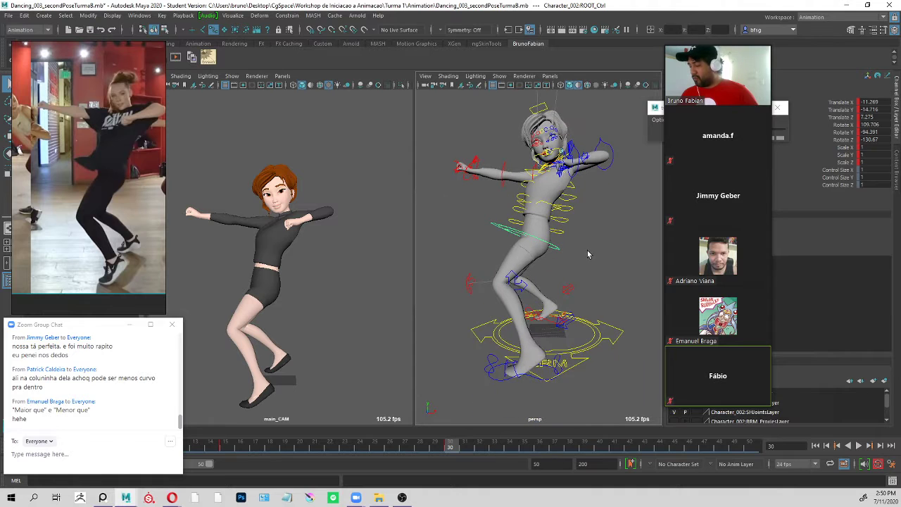
{"action": "left_click", "coordinate": [575, 257]}
{"action": "left_click_drag", "start_coordinate": [576, 257], "coordinate": [557, 225], "text": "alt"}
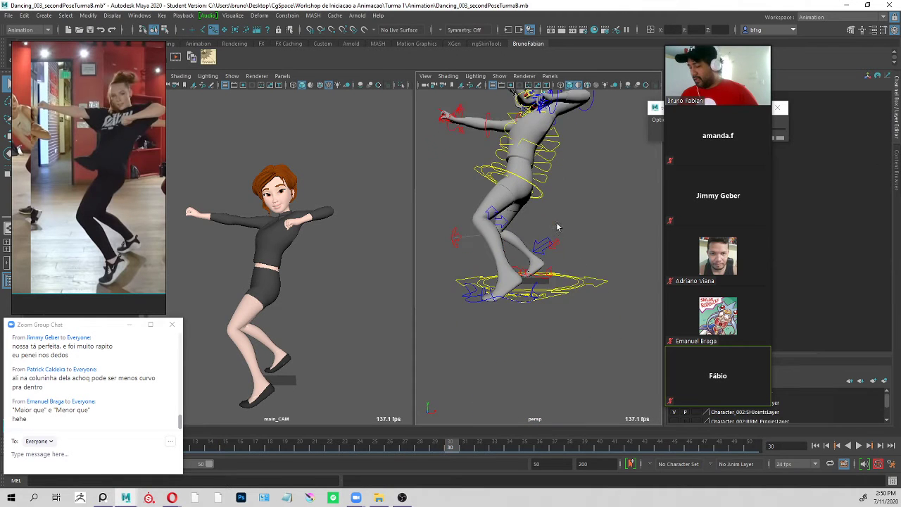
{"action": "right_click_drag", "start_coordinate": [509, 255], "coordinate": [585, 299], "text": "alt"}
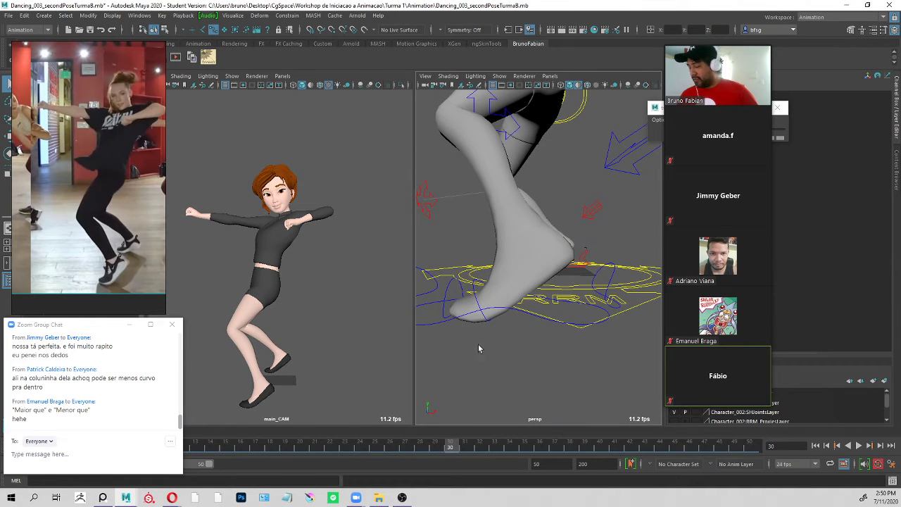
{"action": "key", "text": "alt+v"}
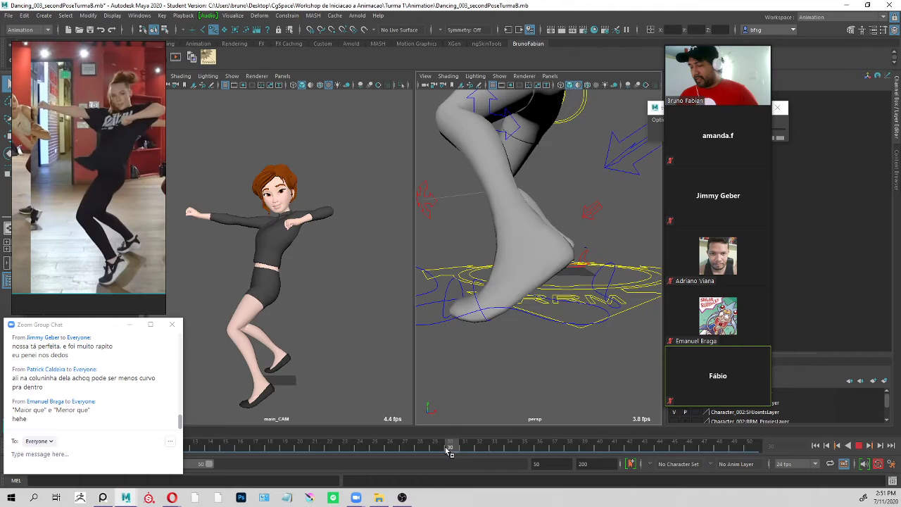
{"action": "left_click", "coordinate": [446, 449]}
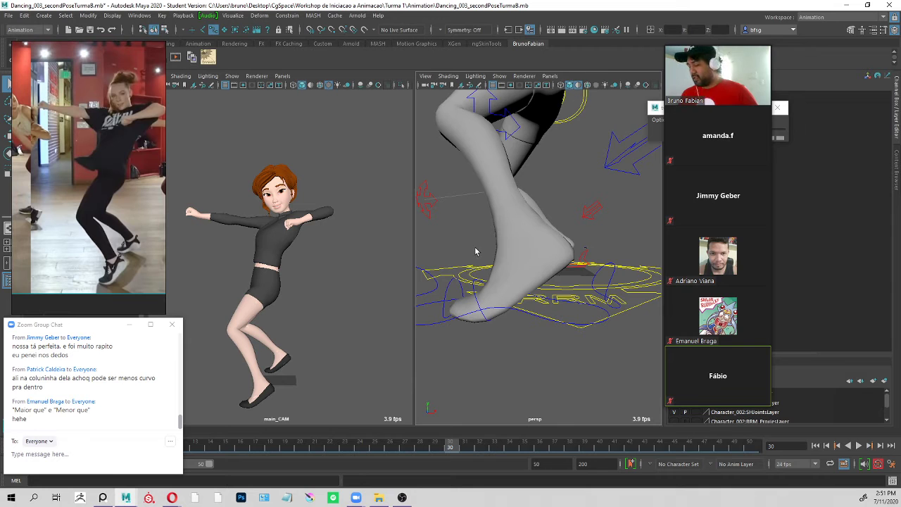
{"action": "key", "text": "f"}
{"action": "scroll", "coordinate": [603, 257], "scroll_direction": "up", "scroll_amount": 4}
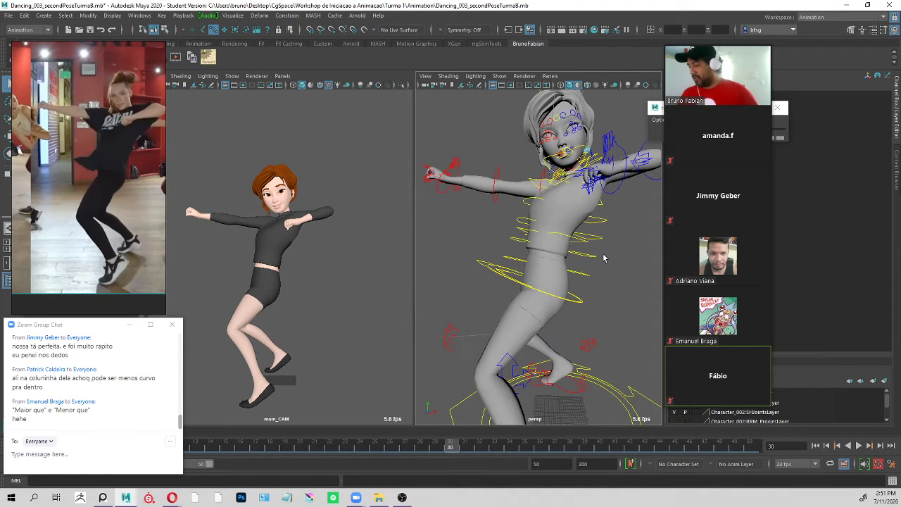
{"action": "scroll", "coordinate": [522, 253], "scroll_direction": "down", "scroll_amount": 3}
{"action": "scroll", "coordinate": [533, 243], "scroll_direction": "down", "scroll_amount": 2}
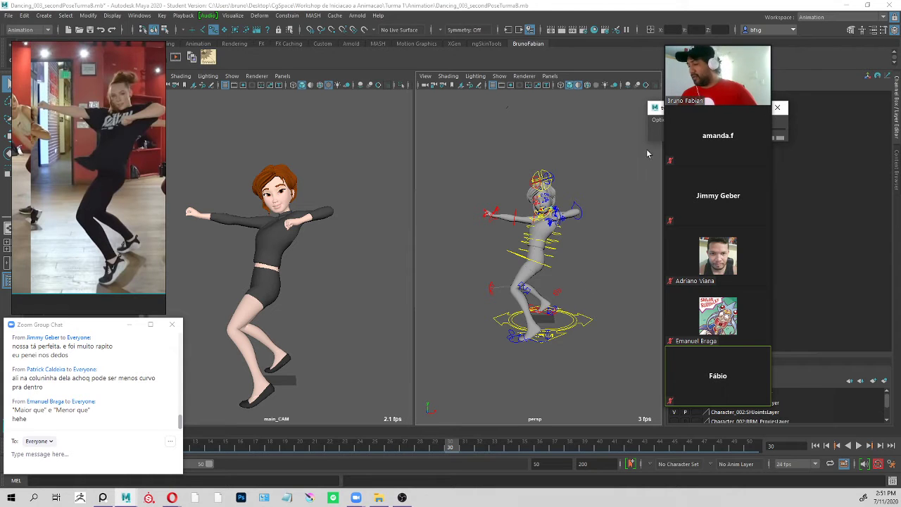
Move the tweenMachine window out from behind the participant videos to the upper part of the perspective view.
{"action": "left_click", "coordinate": [654, 107]}
{"action": "left_click", "coordinate": [547, 94]}
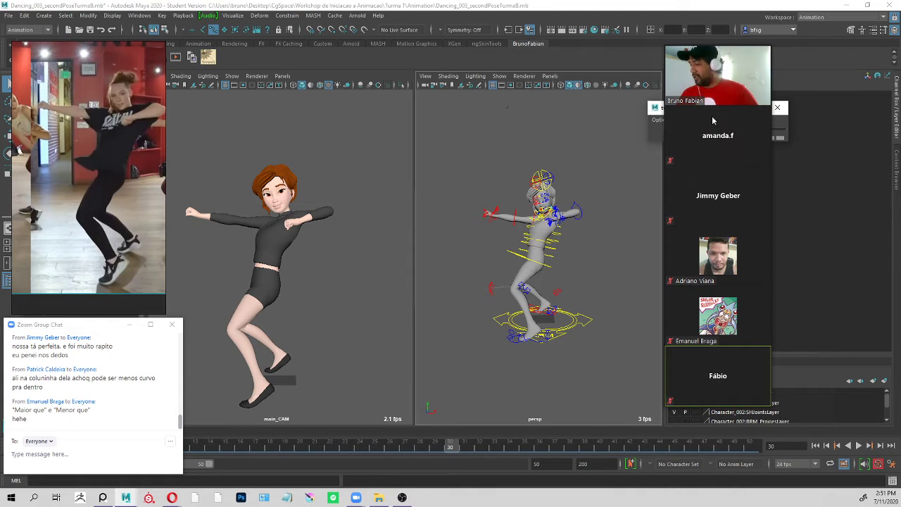
{"action": "left_click", "coordinate": [655, 109]}
{"action": "left_click", "coordinate": [514, 119]}
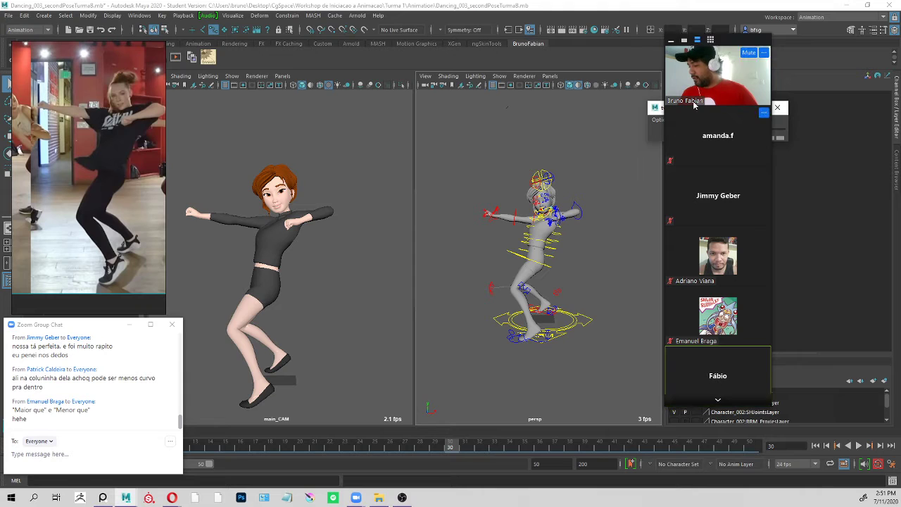
{"action": "left_click_drag", "start_coordinate": [657, 111], "coordinate": [500, 74]}
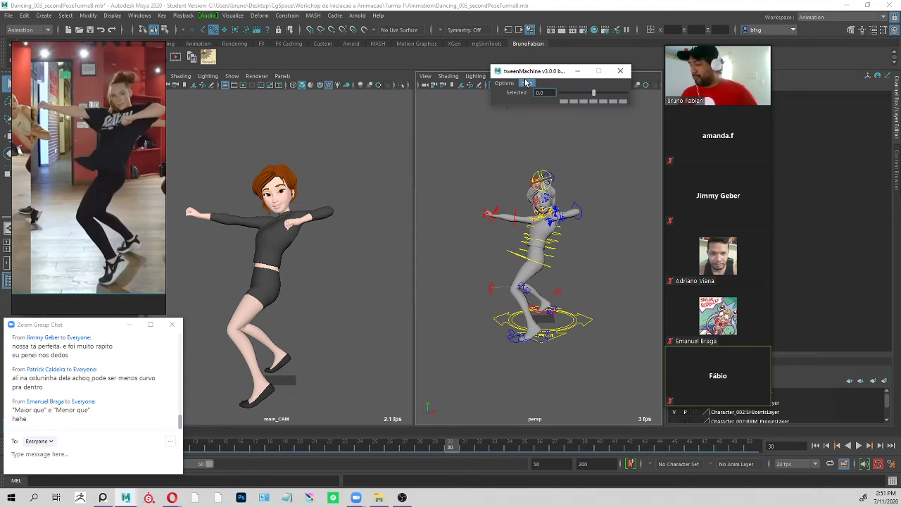
{"action": "left_click", "coordinate": [577, 211]}
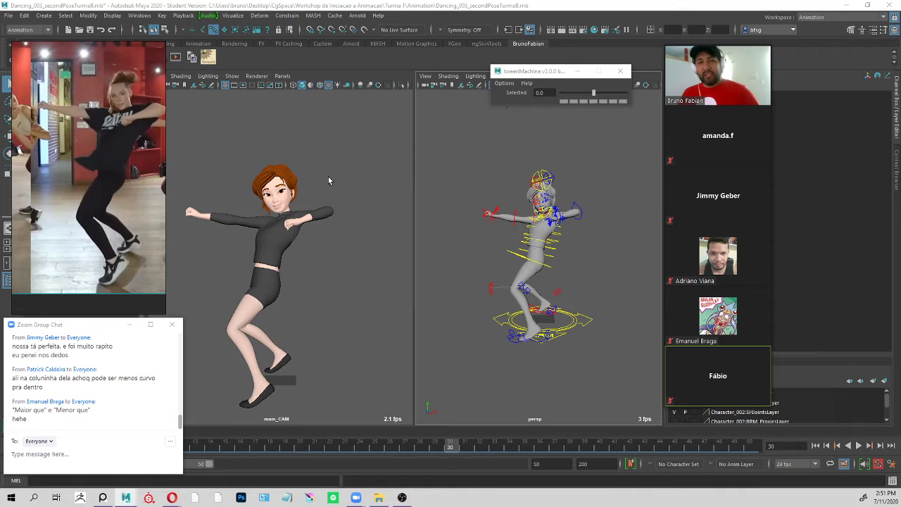
Switch to the class presentation in the browser and open the YouTube link on the Tween Machine slide.
{"action": "key", "text": "alt+Tab"}
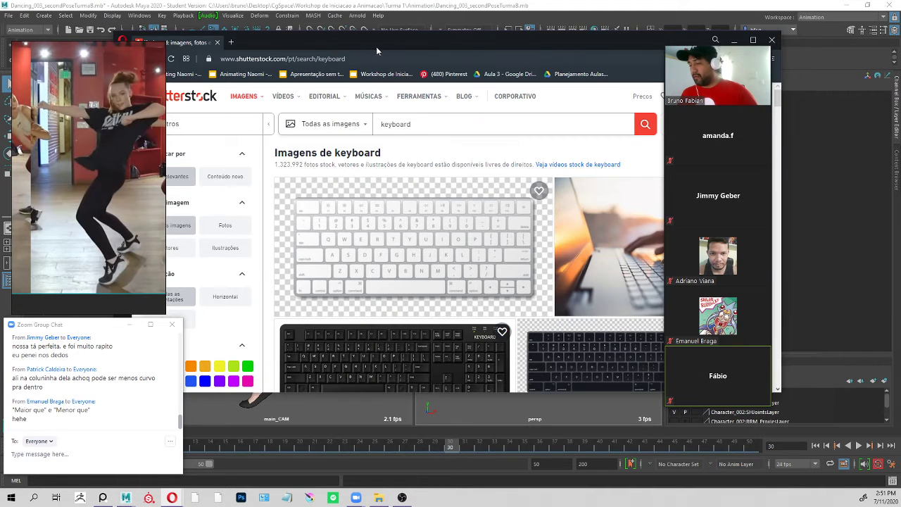
{"action": "left_click_drag", "start_coordinate": [375, 46], "coordinate": [170, 67]}
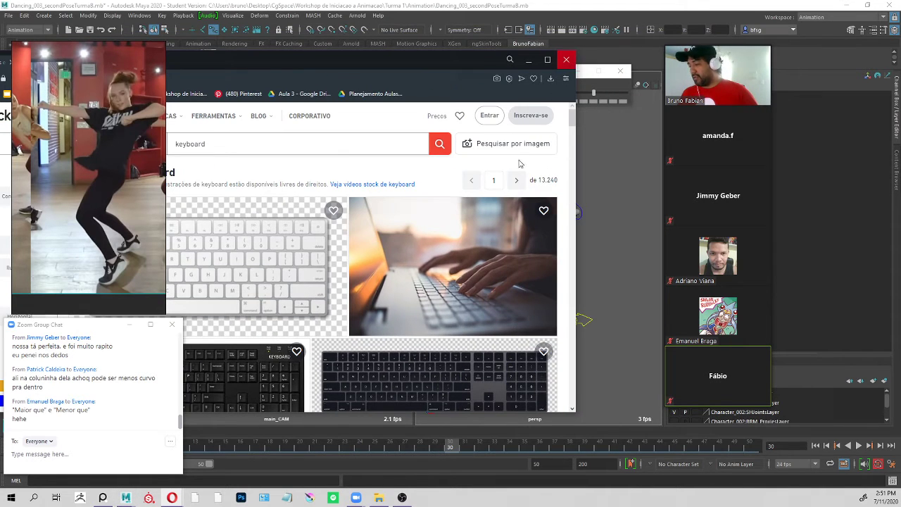
{"action": "key", "text": "alt+Tab"}
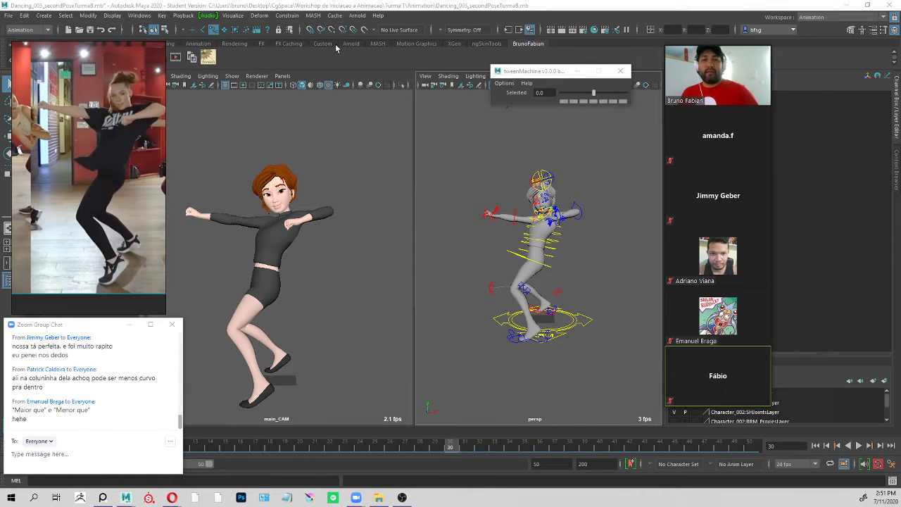
{"action": "key", "text": "alt+Tab"}
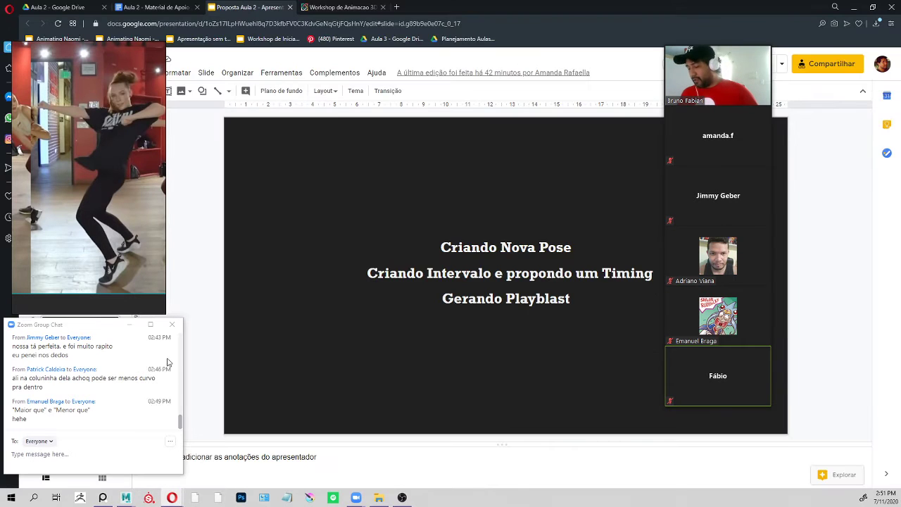
{"action": "left_click_drag", "start_coordinate": [84, 328], "coordinate": [82, 415]}
{"action": "left_click", "coordinate": [80, 338]}
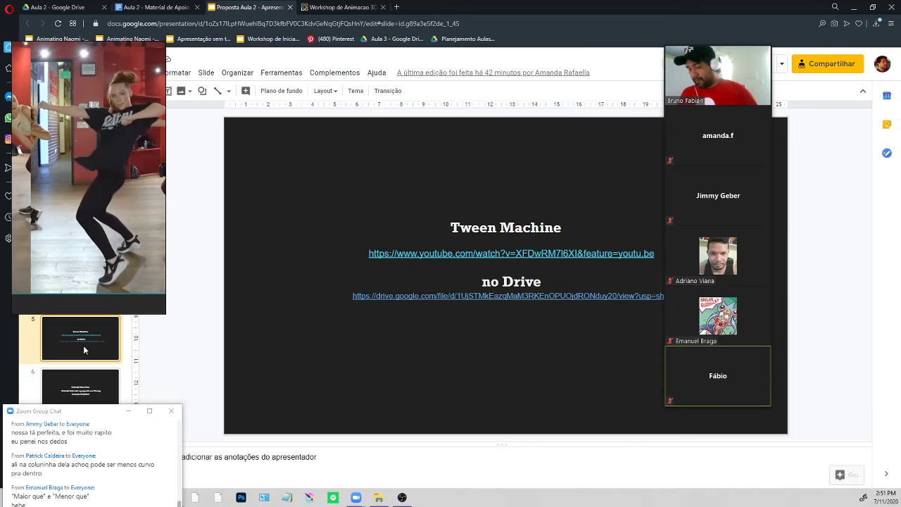
{"action": "left_click", "coordinate": [479, 254]}
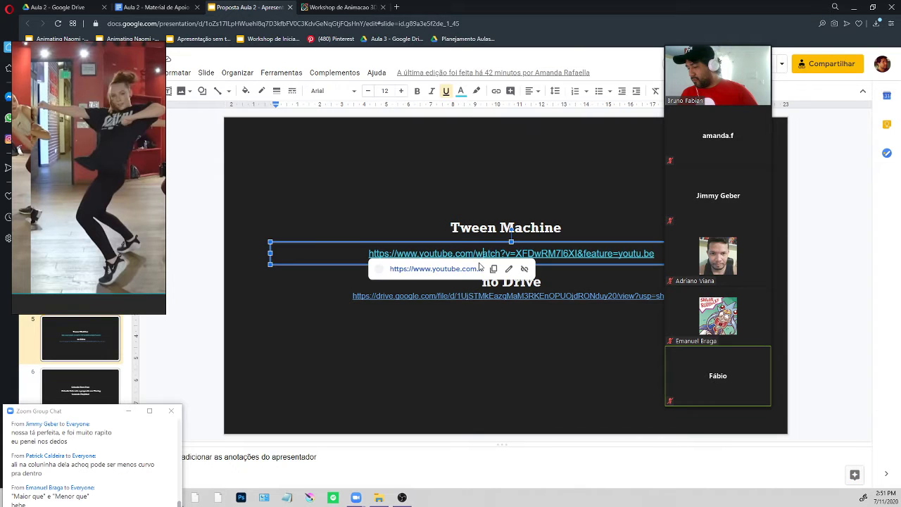
{"action": "left_click", "coordinate": [436, 270]}
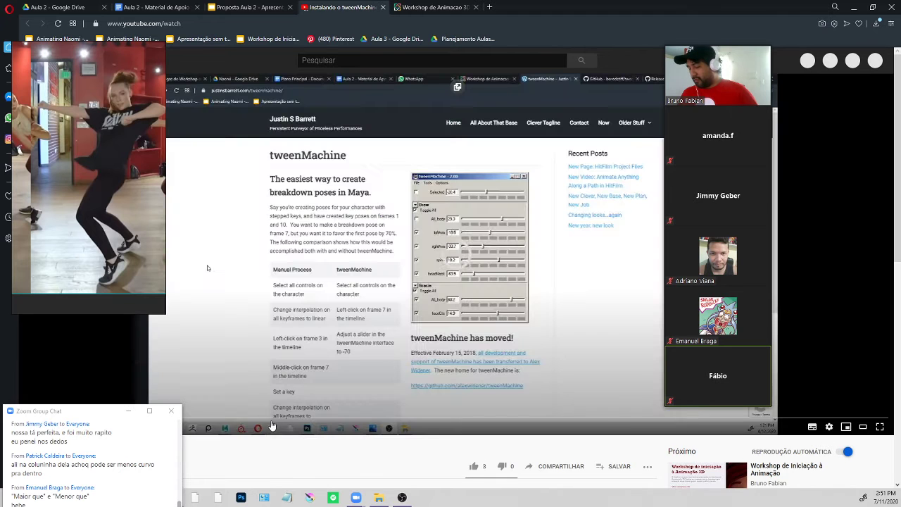
Skim the tweenMachine installation video through its download, script folder and shelf button parts, and pause it.
{"action": "left_click", "coordinate": [288, 418]}
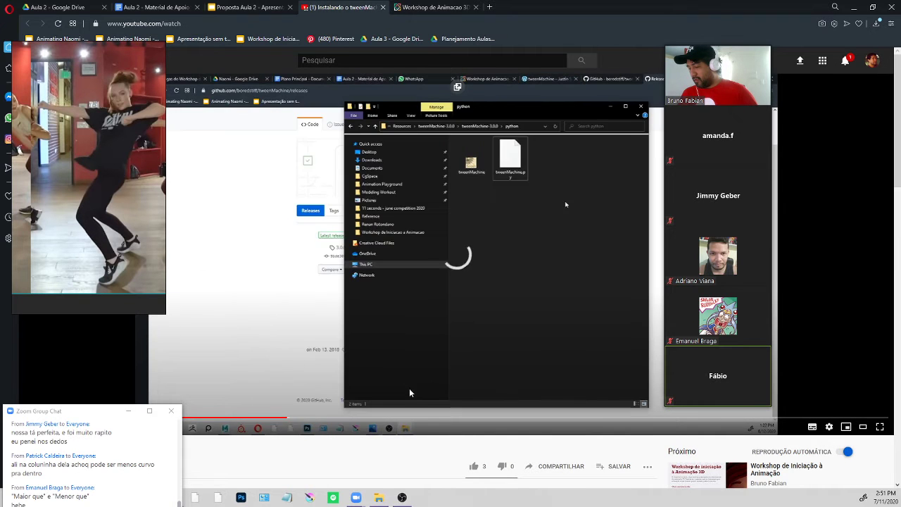
{"action": "left_click", "coordinate": [482, 422]}
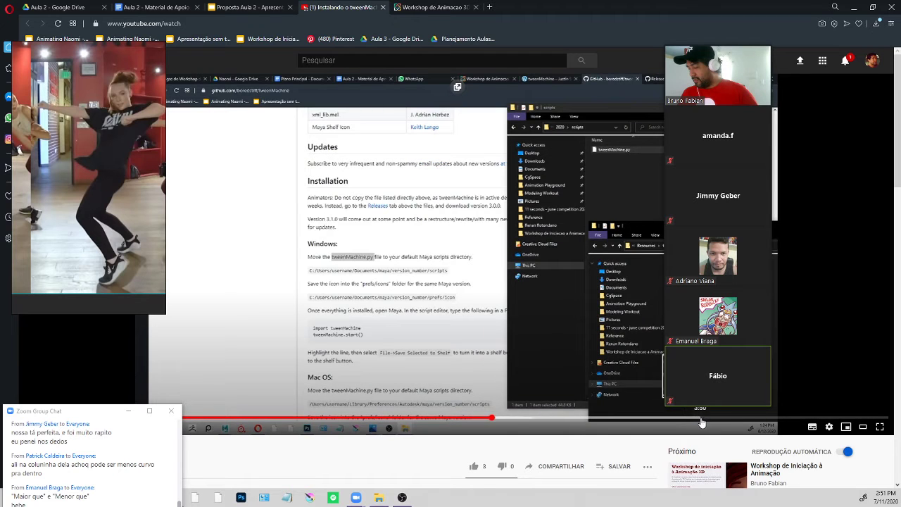
{"action": "left_click", "coordinate": [696, 423]}
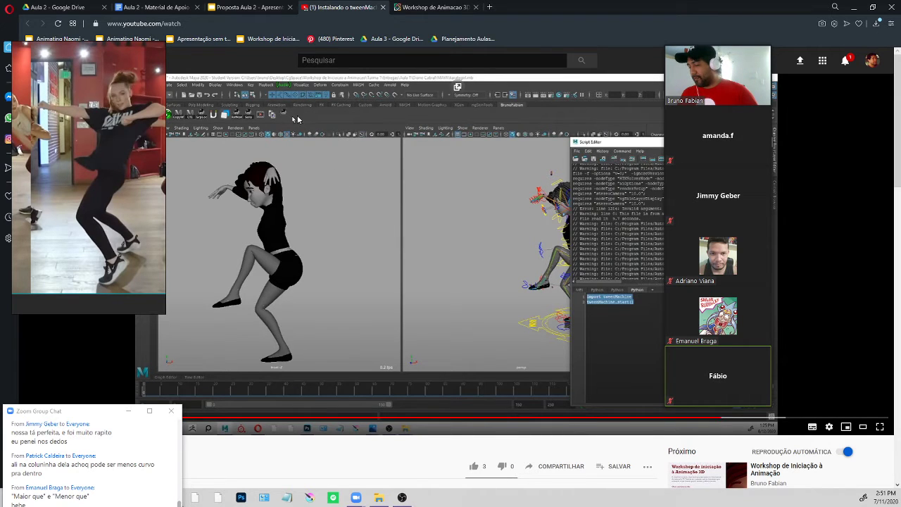
{"action": "left_click", "coordinate": [519, 251]}
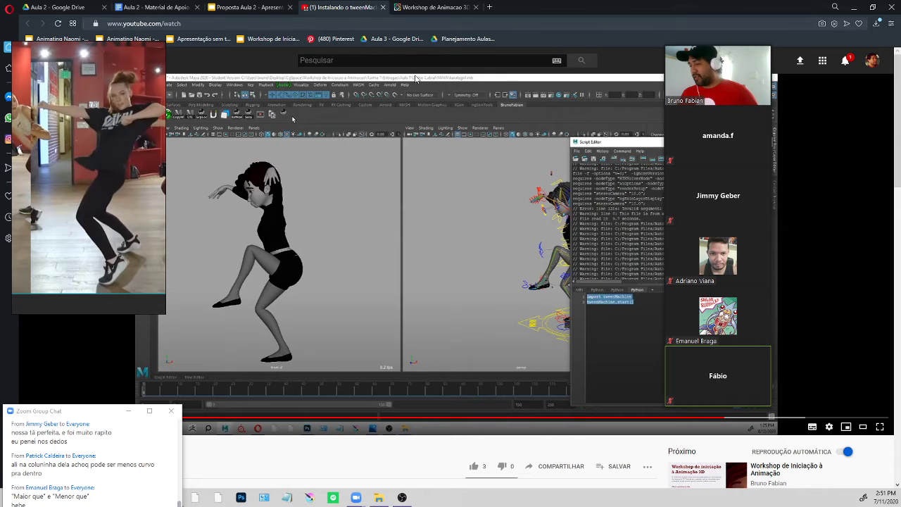
Switch back to Maya and reposition the tweenMachine and Zoom chat windows so the character views and timeline stay visible.
{"action": "key", "text": "alt+Tab"}
{"action": "left_click_drag", "start_coordinate": [556, 72], "coordinate": [518, 84]}
{"action": "left_click_drag", "start_coordinate": [556, 272], "coordinate": [547, 260], "text": "alt"}
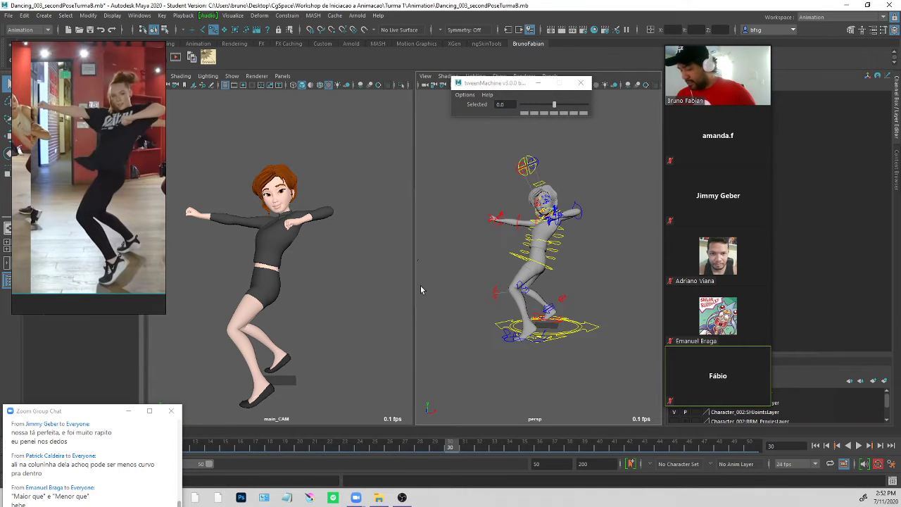
{"action": "left_click_drag", "start_coordinate": [84, 412], "coordinate": [87, 332]}
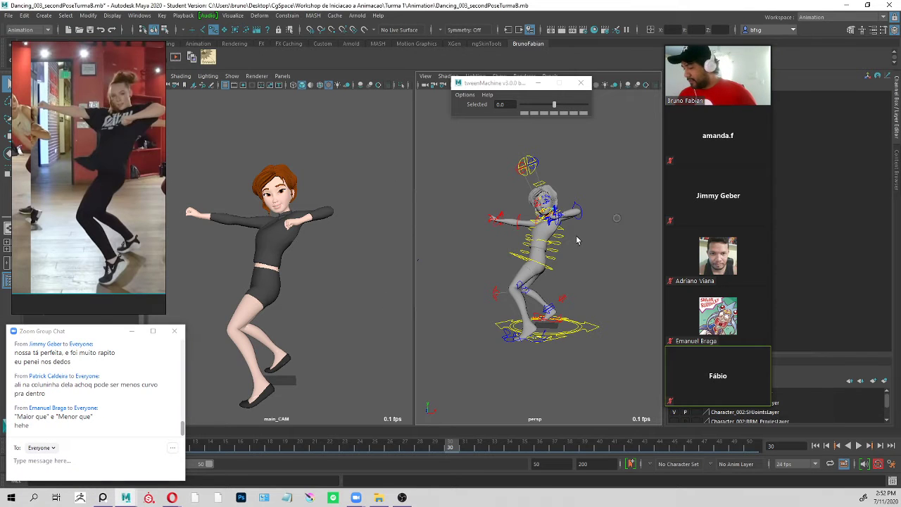
Try the tweenMachine slider at frame 30 between -100 and 100 with no control selected.
{"action": "scroll", "coordinate": [558, 260], "scroll_direction": "up", "scroll_amount": 3}
{"action": "left_click_drag", "start_coordinate": [554, 104], "coordinate": [592, 103]}
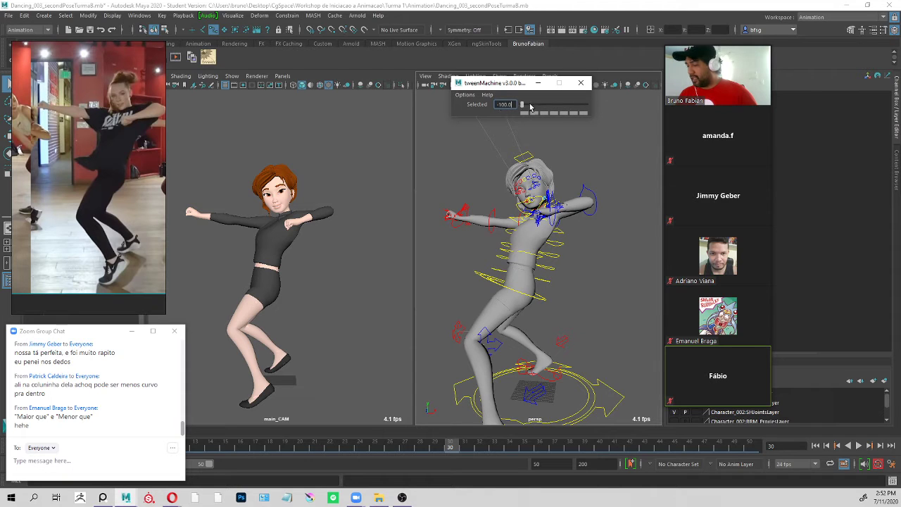
{"action": "left_click_drag", "start_coordinate": [531, 106], "coordinate": [597, 129]}
{"action": "left_click", "coordinate": [602, 199]}
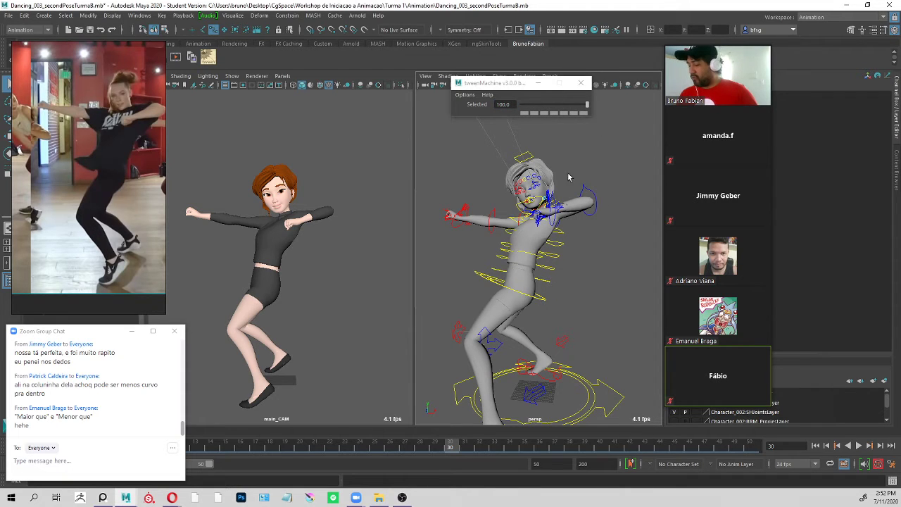
Select the character's root control at the hips and go to frame 22, between the poses at 15 and 30.
{"action": "left_click", "coordinate": [543, 301]}
{"action": "left_click", "coordinate": [472, 151]}
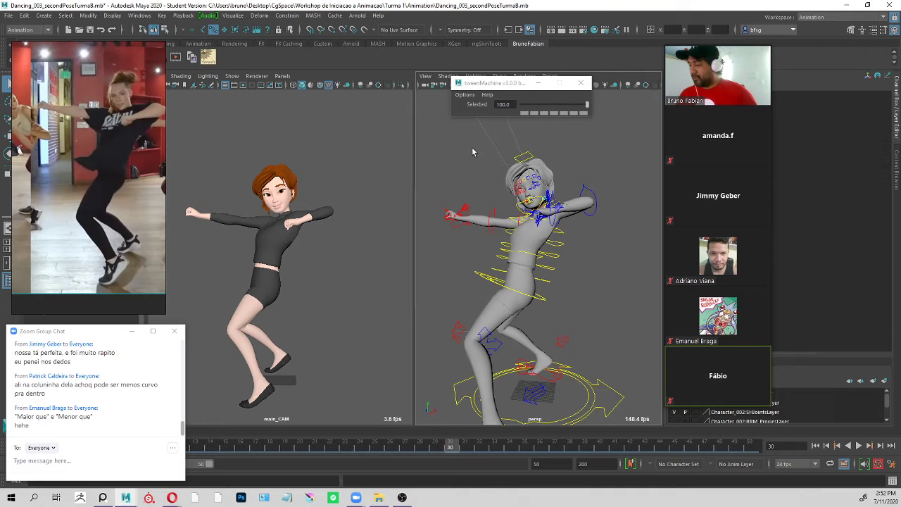
{"action": "left_click", "coordinate": [552, 302]}
{"action": "left_click", "coordinate": [561, 300]}
{"action": "left_click", "coordinate": [555, 299]}
{"action": "key", "text": "alt+v"}
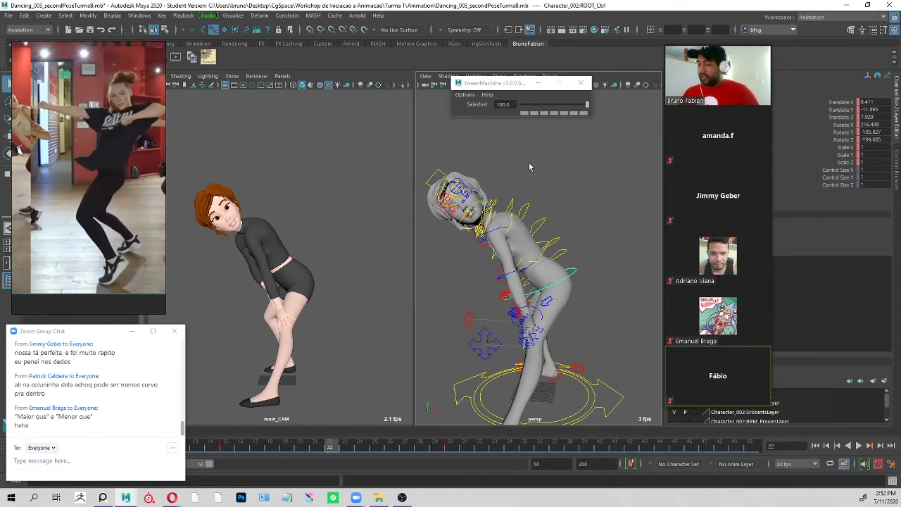
Create a breakdown pose at frame 22 with tweenMachine, trying about -3.6 before biasing it to -85.4 towards the first pose.
{"action": "left_click_drag", "start_coordinate": [511, 85], "coordinate": [505, 100]}
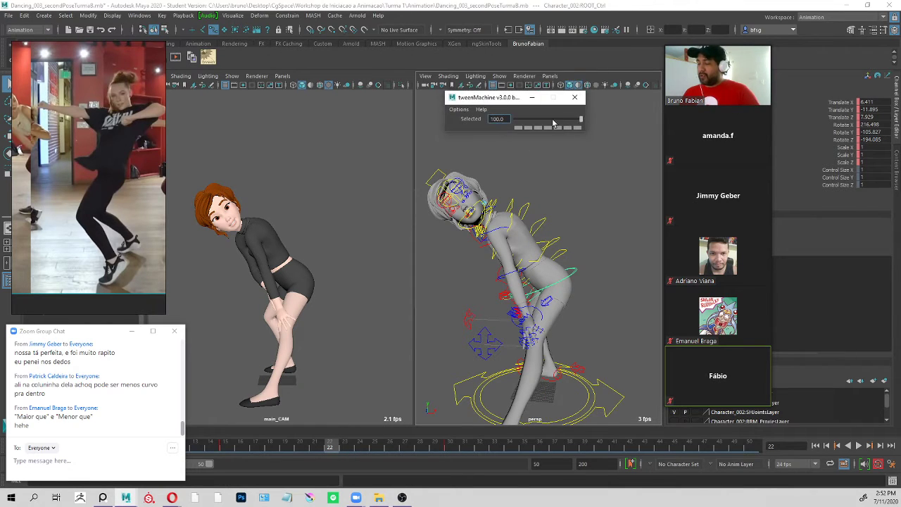
{"action": "mouse_move", "coordinate": [550, 120]}
{"action": "left_mouse_down"}
{"action": "mouse_move", "coordinate": [574, 121]}
{"action": "mouse_move", "coordinate": [546, 124]}
{"action": "left_mouse_up"}
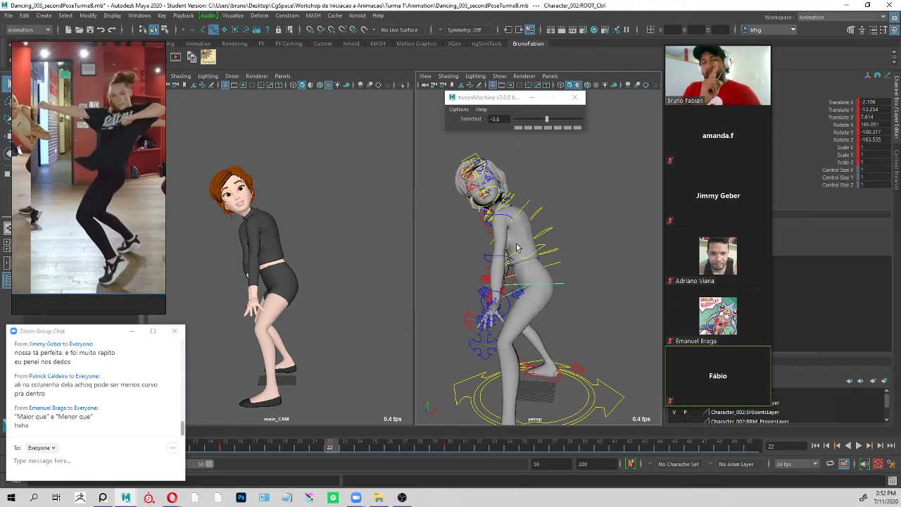
{"action": "left_click_drag", "start_coordinate": [546, 119], "coordinate": [519, 122]}
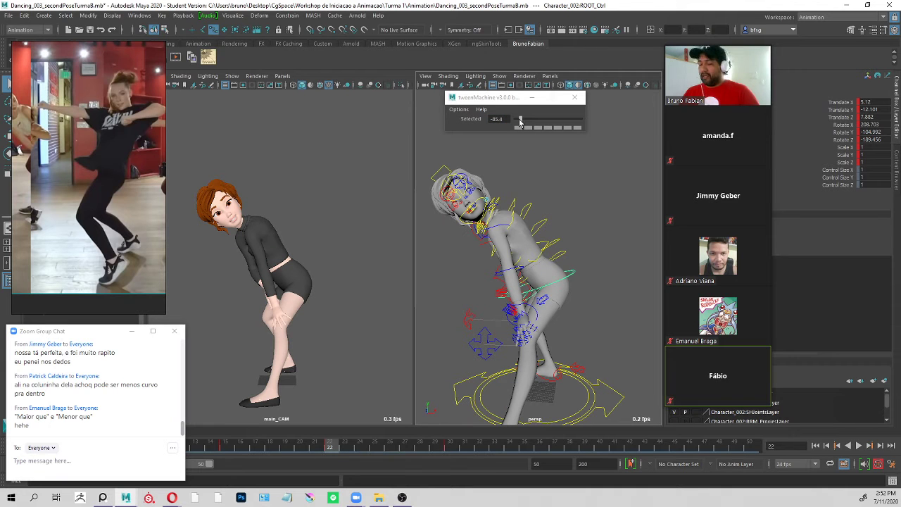
Step back and forth through the keys around the frame 22 breakdown to compare it with the neighbouring poses.
{"action": "key", "text": "period"}
{"action": "key", "text": "comma"}
{"action": "key", "text": "comma"}
{"action": "key", "text": "period"}
{"action": "key", "text": "period"}
{"action": "key", "text": "comma"}
{"action": "key", "text": "comma"}
{"action": "key", "text": "period"}
{"action": "key", "text": "comma"}
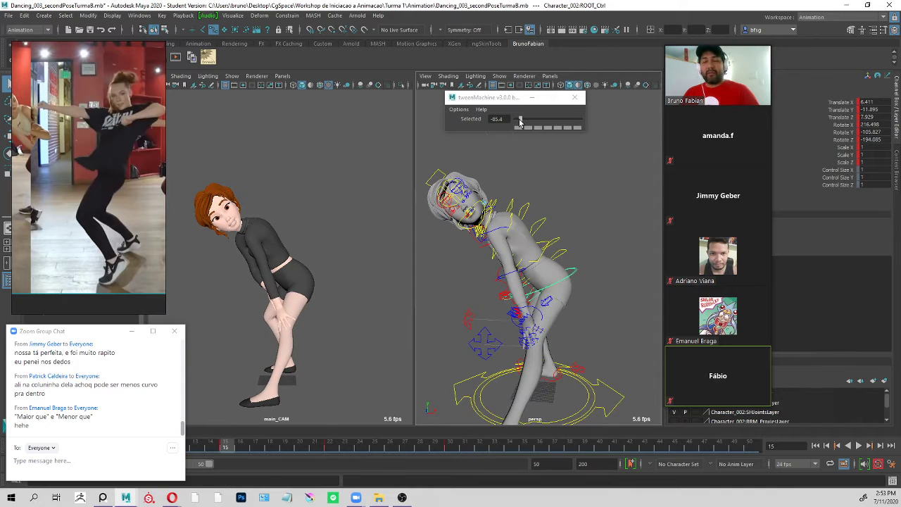
{"action": "key", "text": "period"}
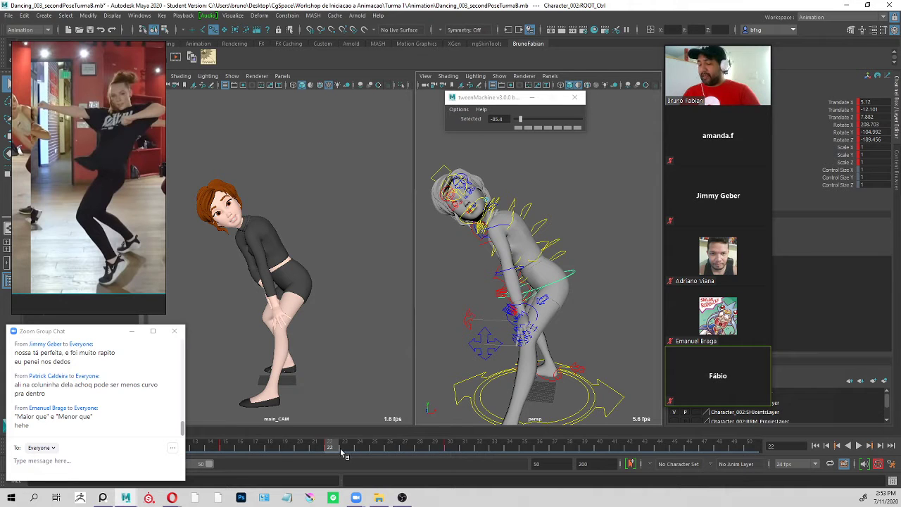
Play back the stepped animation and check the timing of the pose changes across frames 15, 22 and 30.
{"action": "key", "text": "alt+v"}
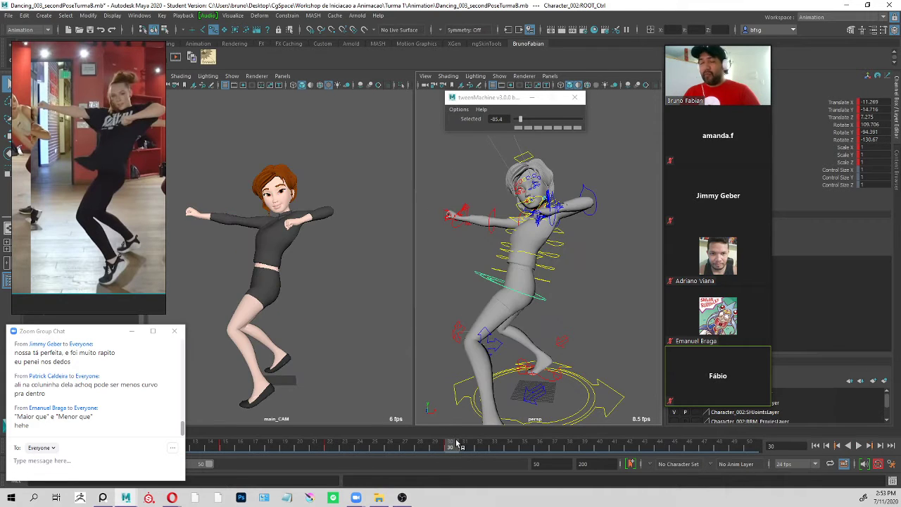
{"action": "key", "text": "alt+v"}
{"action": "key", "text": "period"}
{"action": "key", "text": "comma"}
{"action": "key", "text": "period"}
{"action": "key", "text": "comma"}
{"action": "key", "text": "comma"}
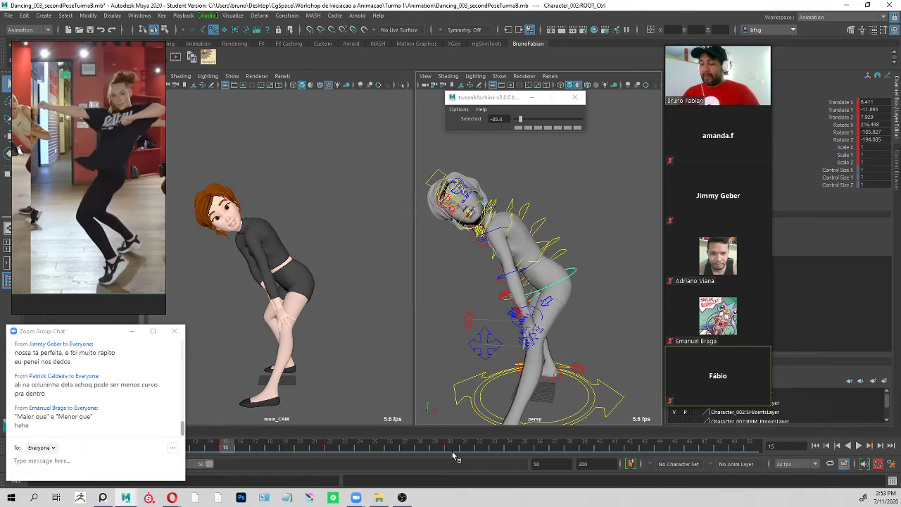
{"action": "key", "text": "alt+v"}
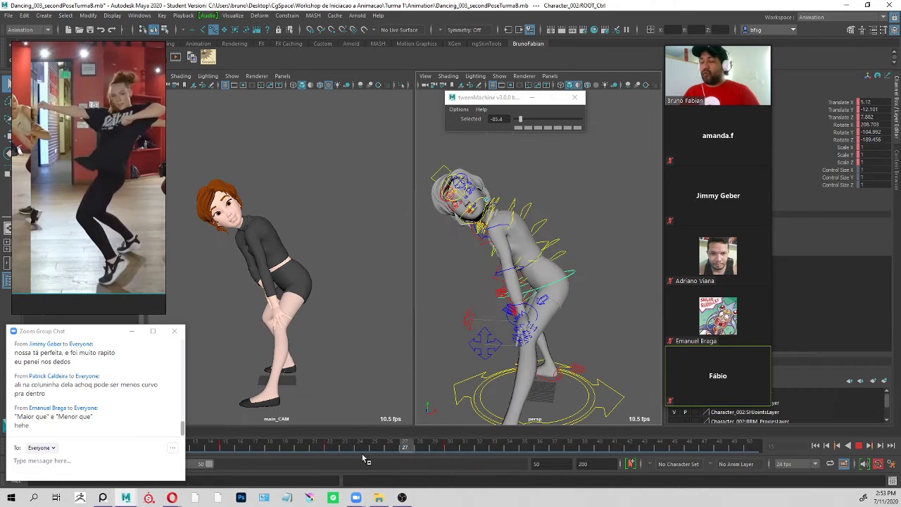
{"action": "key", "text": "alt+v"}
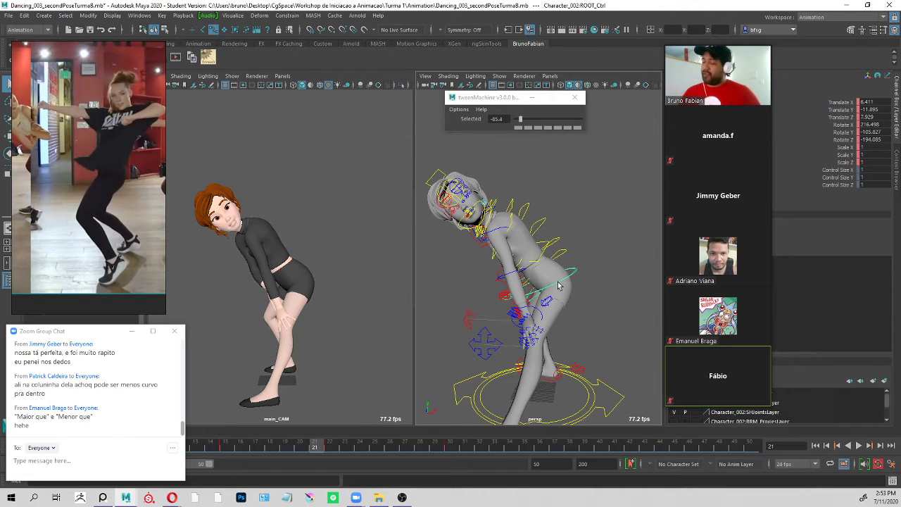
Return to frame 22 and rebias its breakdown pose to -88.3 with tweenMachine.
{"action": "left_click", "coordinate": [336, 443]}
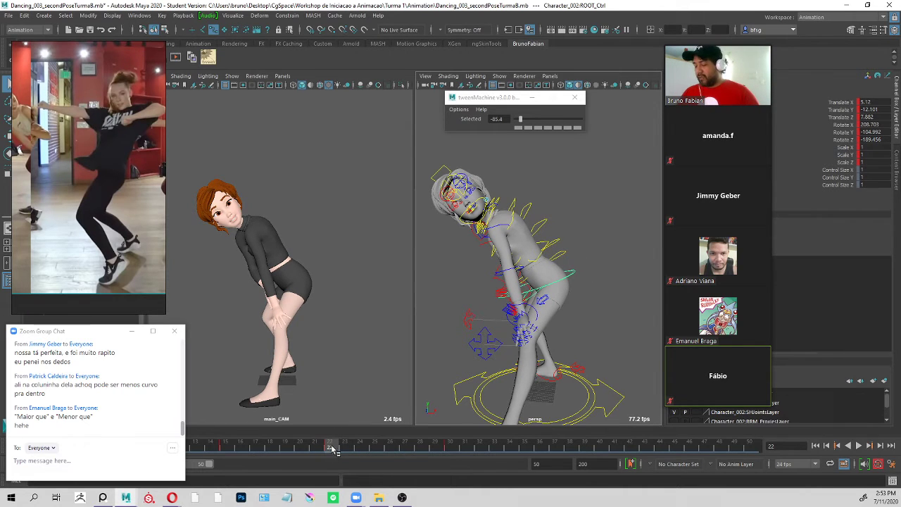
{"action": "mouse_move", "coordinate": [331, 443]}
{"action": "left_mouse_down"}
{"action": "mouse_move", "coordinate": [458, 451]}
{"action": "mouse_move", "coordinate": [230, 451]}
{"action": "mouse_move", "coordinate": [469, 437]}
{"action": "mouse_move", "coordinate": [262, 455]}
{"action": "mouse_move", "coordinate": [392, 442]}
{"action": "mouse_move", "coordinate": [334, 452]}
{"action": "left_mouse_up"}
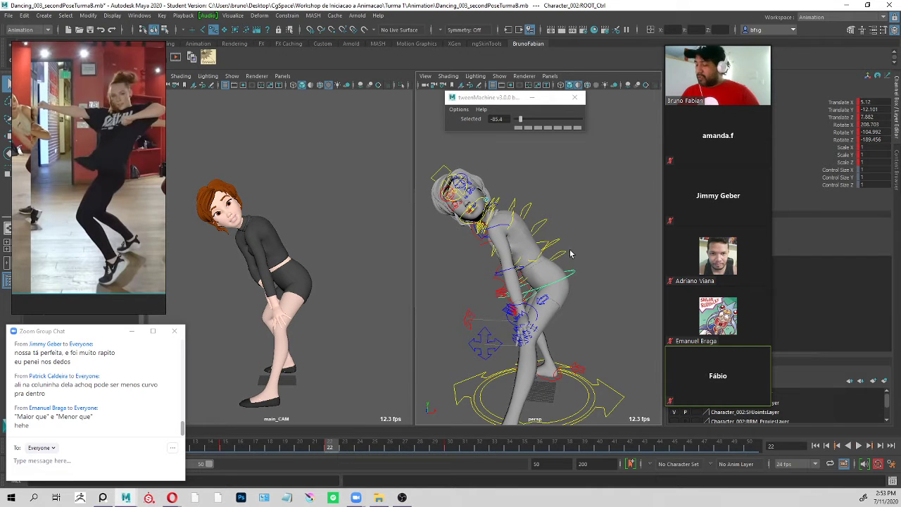
{"action": "left_click_drag", "start_coordinate": [520, 118], "coordinate": [521, 126]}
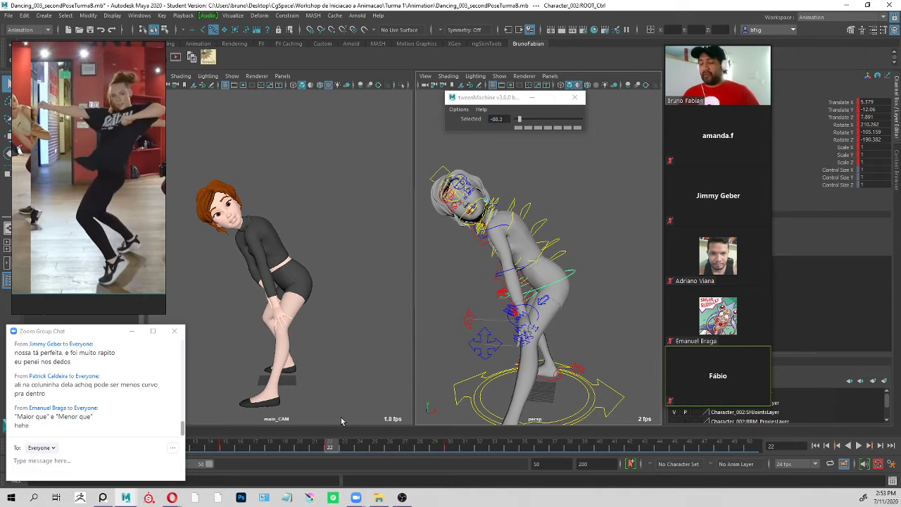
Go to frame 18 and create another breakdown pose with tweenMachine at about -3.6.
{"action": "left_click_drag", "start_coordinate": [301, 449], "coordinate": [270, 448]}
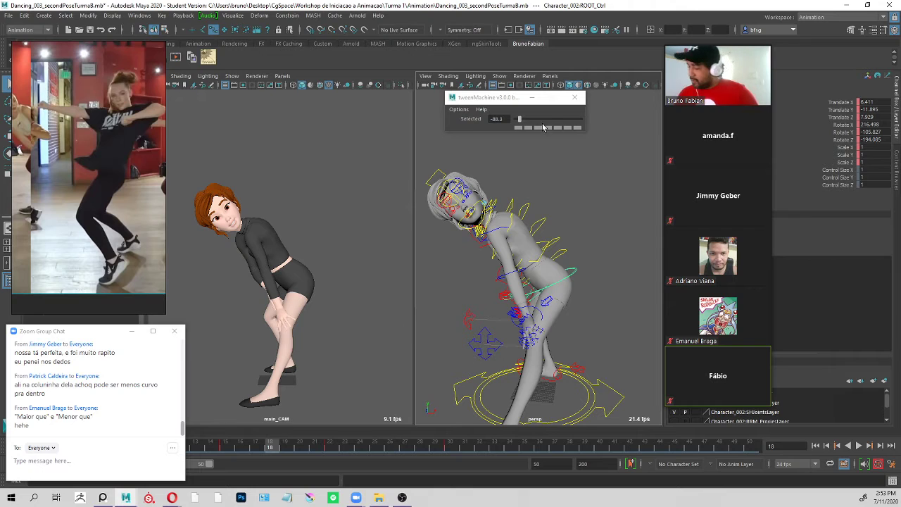
{"action": "left_click_drag", "start_coordinate": [552, 122], "coordinate": [547, 123]}
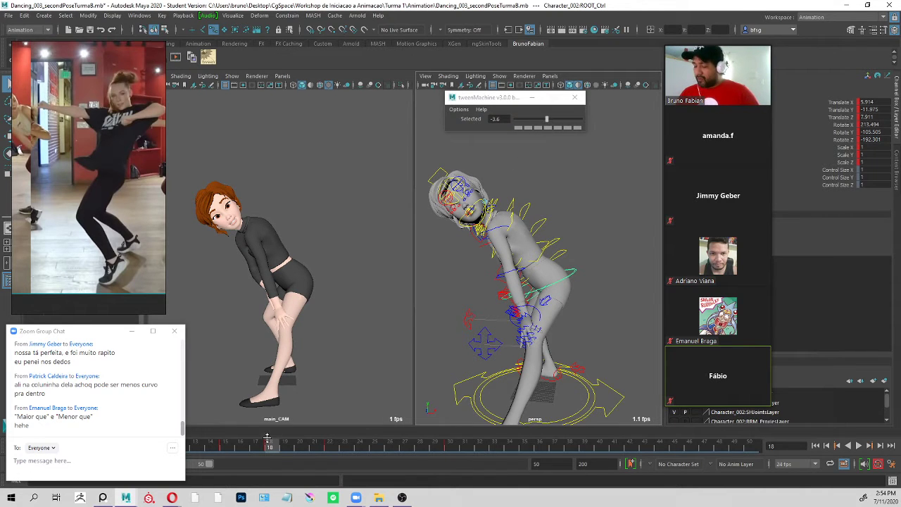
Play back and scrub the dance animation up to frame 30 to check the timing of the frame 18 and 22 breakdowns.
{"action": "key", "text": "alt+v"}
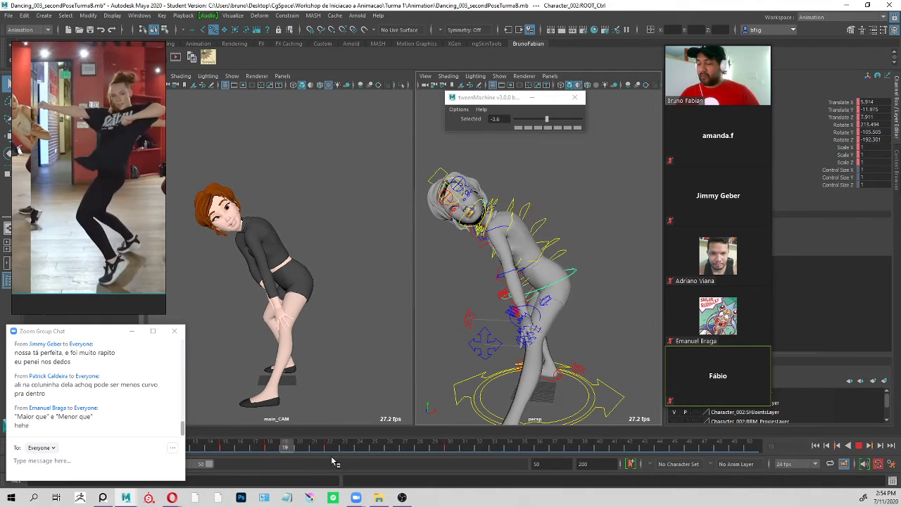
{"action": "mouse_move", "coordinate": [453, 455]}
{"action": "left_mouse_down"}
{"action": "mouse_move", "coordinate": [333, 456]}
{"action": "mouse_move", "coordinate": [427, 453]}
{"action": "mouse_move", "coordinate": [404, 449]}
{"action": "left_mouse_up"}
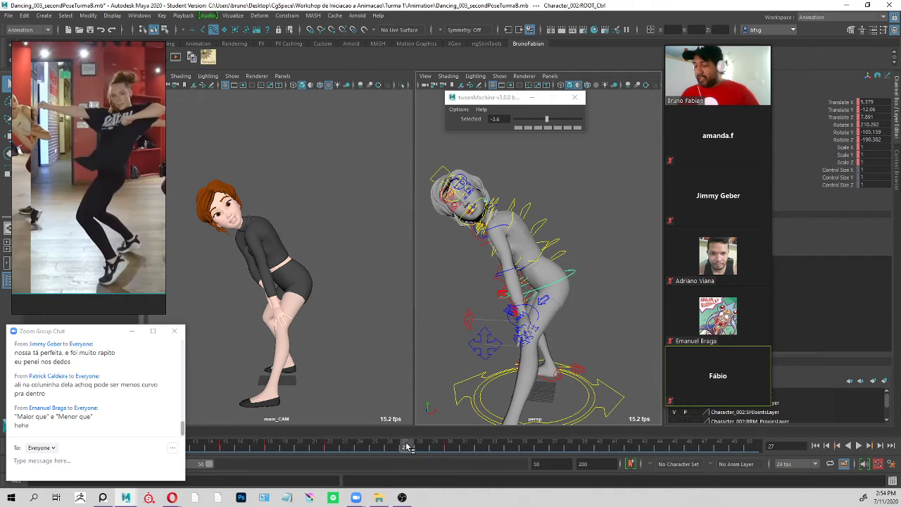
{"action": "left_click", "coordinate": [452, 449]}
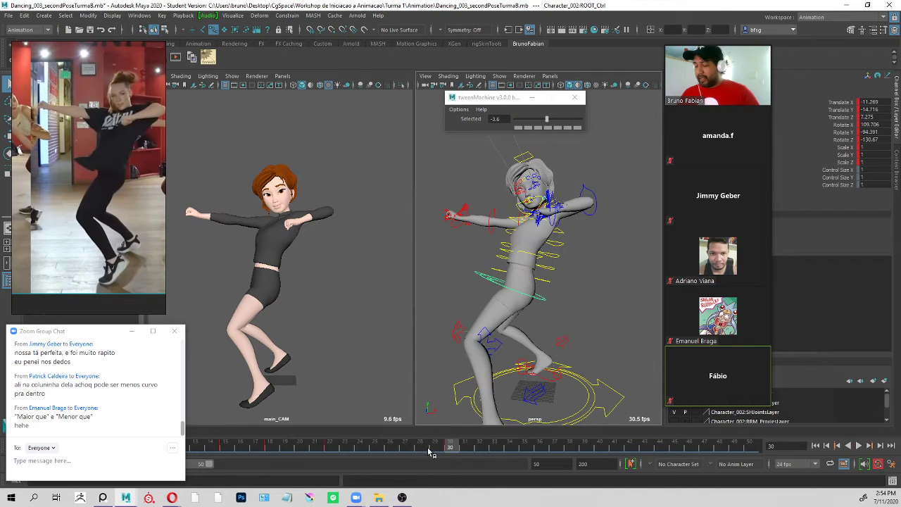
Go to frame 26, create a breakdown pose at 89.8 with tweenMachine, and play back the result.
{"action": "left_click", "coordinate": [405, 449]}
{"action": "mouse_move", "coordinate": [404, 449]}
{"action": "left_mouse_down"}
{"action": "mouse_move", "coordinate": [339, 448]}
{"action": "mouse_move", "coordinate": [462, 454]}
{"action": "mouse_move", "coordinate": [342, 449]}
{"action": "mouse_move", "coordinate": [457, 450]}
{"action": "mouse_move", "coordinate": [390, 449]}
{"action": "left_mouse_up"}
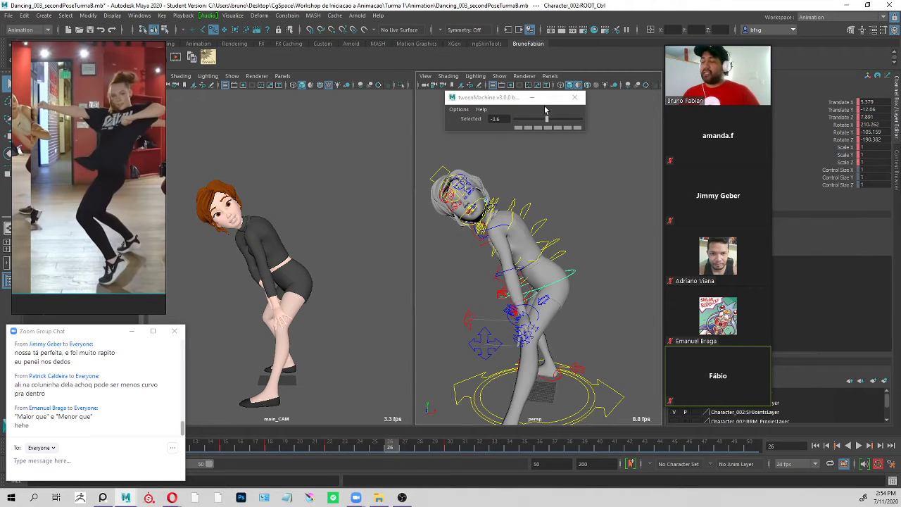
{"action": "left_click_drag", "start_coordinate": [547, 118], "coordinate": [577, 125]}
{"action": "key", "text": "alt+v"}
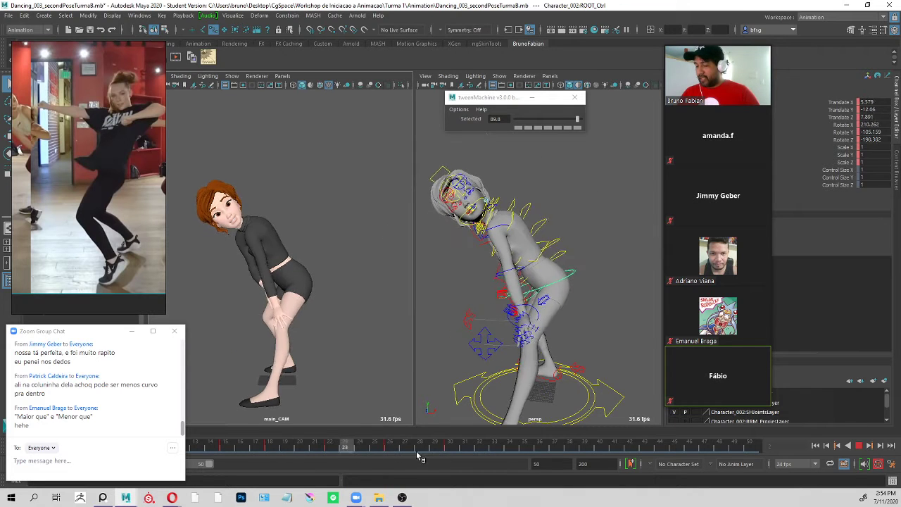
{"action": "left_click", "coordinate": [529, 448]}
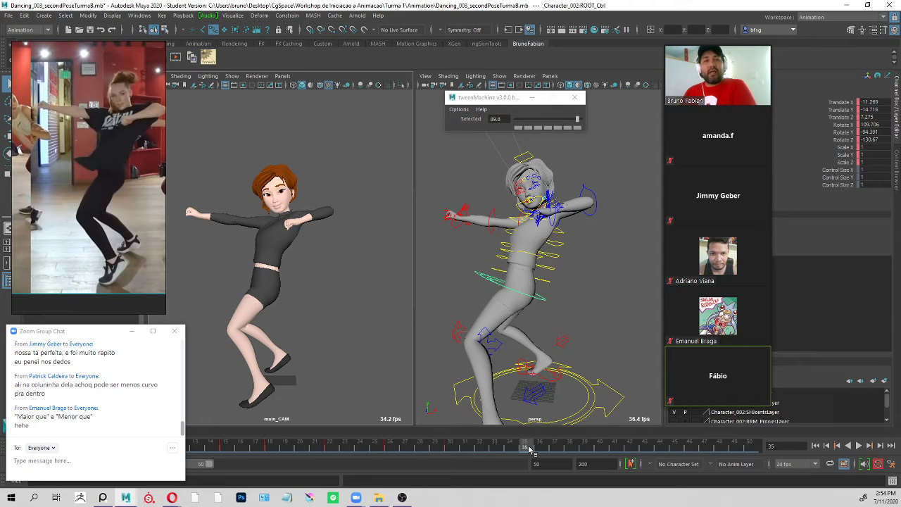
Delete the breakdown keys between the frame 15 and frame 30 poses from the timeline.
{"action": "left_click", "coordinate": [557, 297]}
{"action": "left_click", "coordinate": [542, 300]}
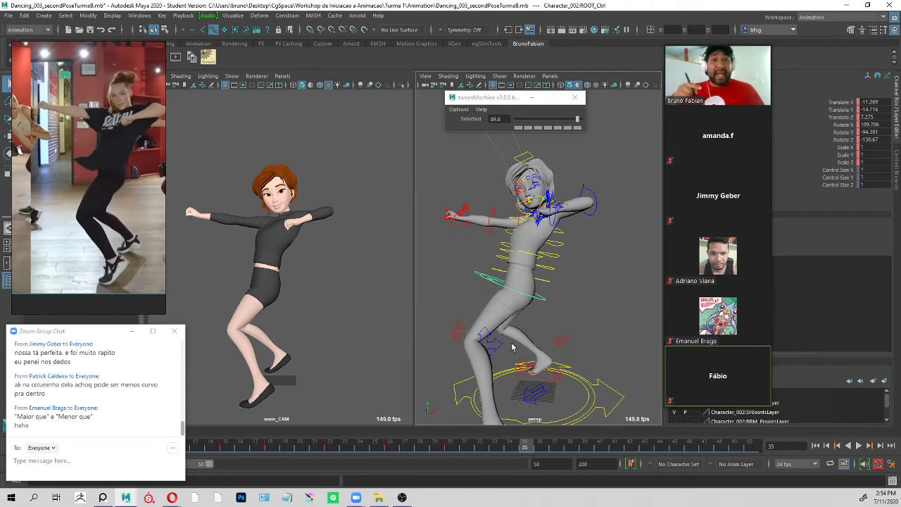
{"action": "left_click_drag", "start_coordinate": [417, 445], "coordinate": [270, 445], "text": "shift"}
{"action": "right_click", "coordinate": [292, 445]}
{"action": "left_click", "coordinate": [334, 302]}
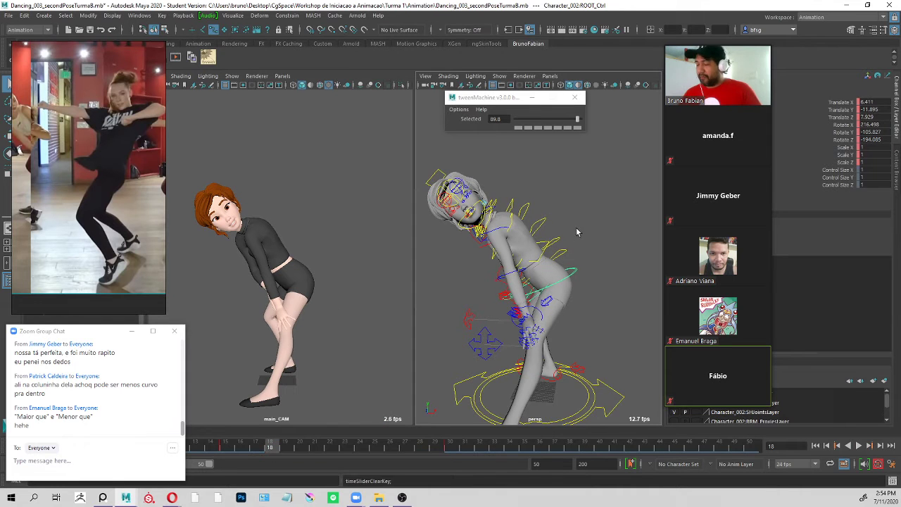
Select all of the character's controls and play back the animation with only the two main poses keyed.
{"action": "left_click", "coordinate": [609, 264]}
{"action": "right_click_drag", "start_coordinate": [609, 263], "coordinate": [477, 262], "text": "alt"}
{"action": "left_click_drag", "start_coordinate": [469, 175], "coordinate": [631, 395]}
{"action": "key", "text": "period"}
{"action": "key", "text": "alt+v"}
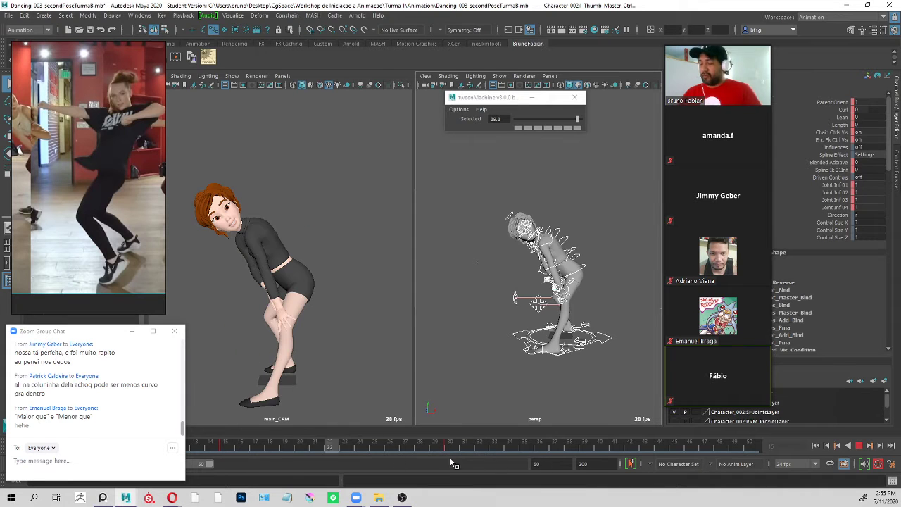
{"action": "left_click", "coordinate": [345, 446]}
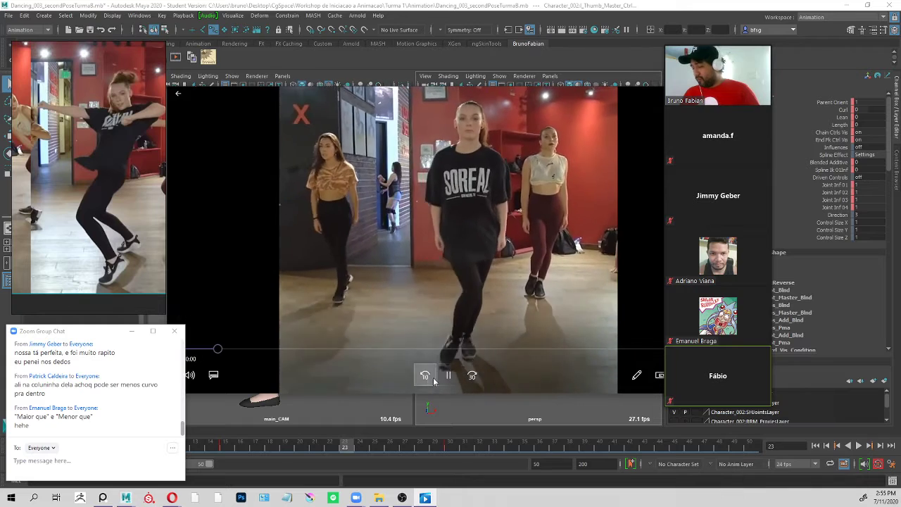
Pause the FinalReference video, scrub to the dancer's in-between pose at about 7 seconds, and reposition and widen the player window.
{"action": "left_click", "coordinate": [448, 376]}
{"action": "left_click_drag", "start_coordinate": [236, 351], "coordinate": [496, 352]}
{"action": "left_click_drag", "start_coordinate": [468, 100], "coordinate": [551, 104]}
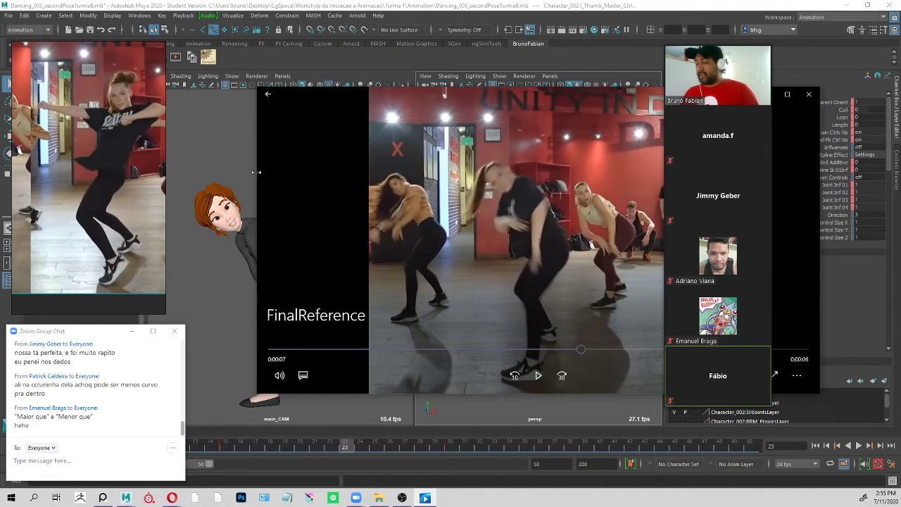
{"action": "left_click_drag", "start_coordinate": [258, 172], "coordinate": [180, 191]}
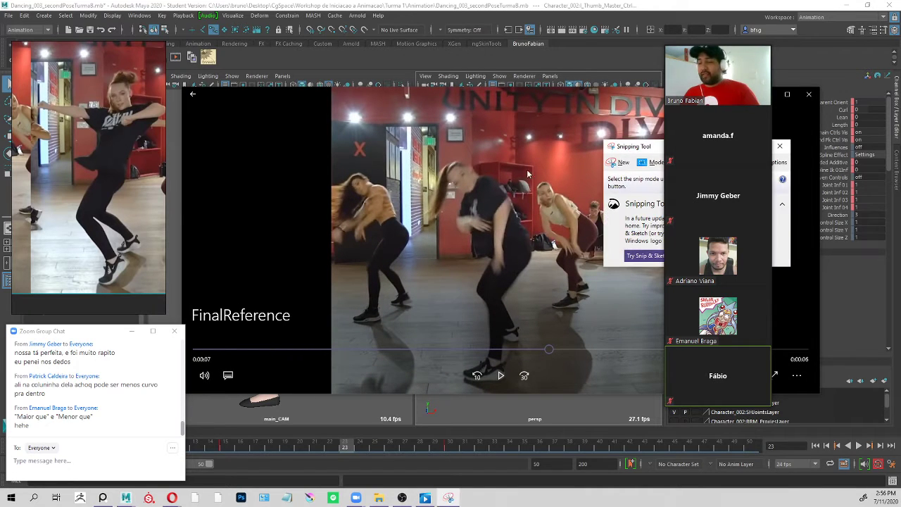
Capture the dancer's in-between pose from the paused reference video with Snipping Tool.
{"action": "left_click_drag", "start_coordinate": [621, 146], "coordinate": [506, 159]}
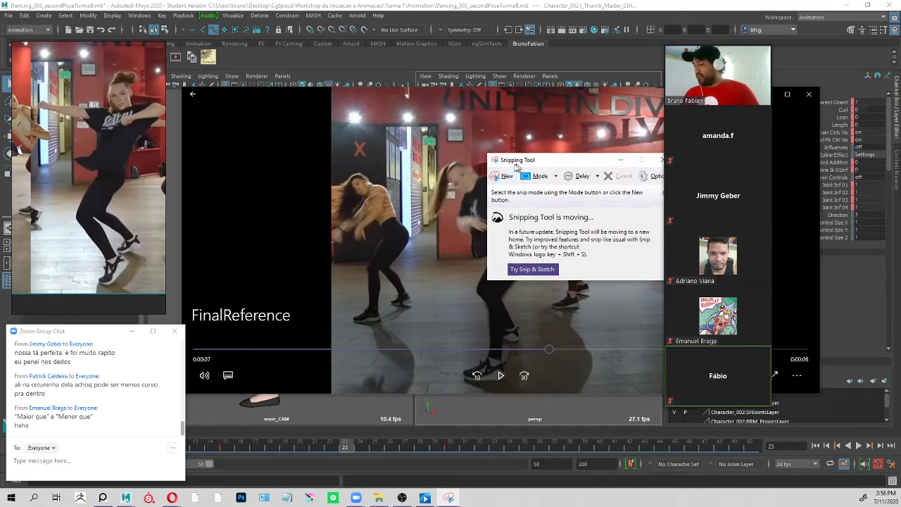
{"action": "left_click", "coordinate": [509, 176]}
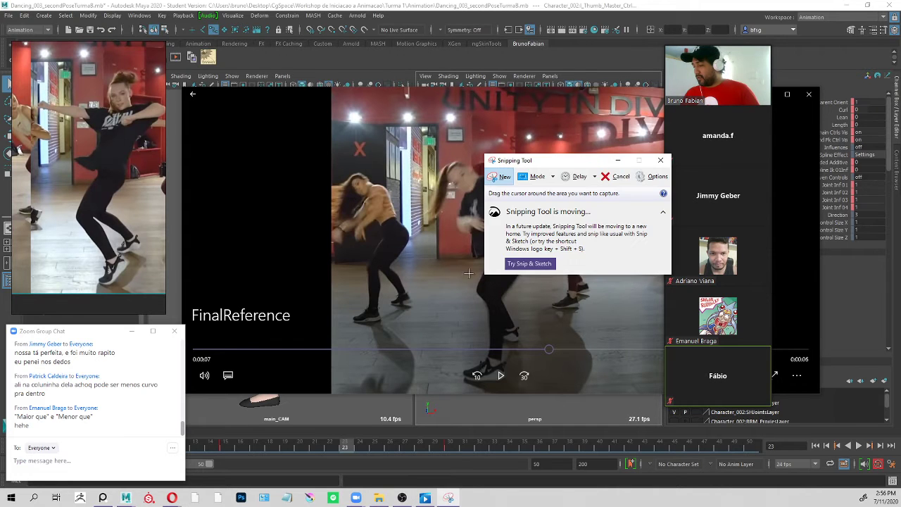
{"action": "left_click_drag", "start_coordinate": [411, 147], "coordinate": [559, 390]}
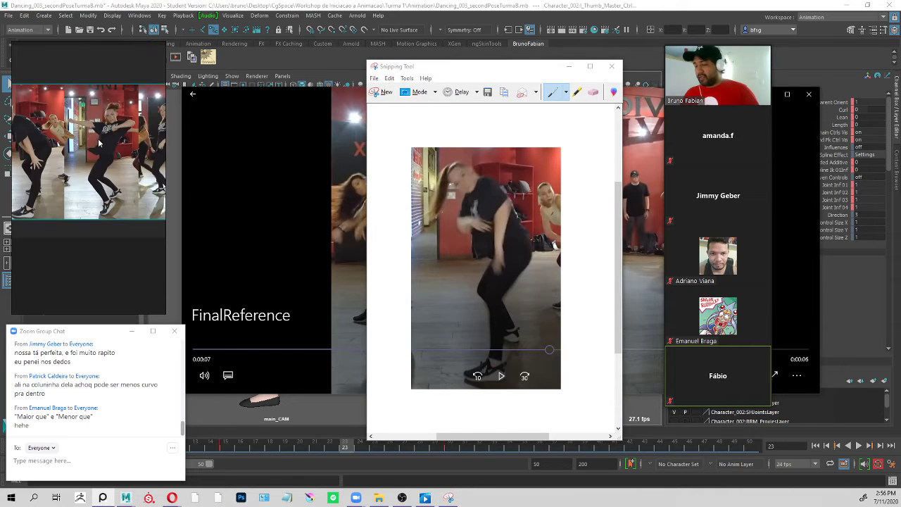
Paste the captured pose into the reference board, widen the board, and place the image above the two existing pose references.
{"action": "key", "text": "ctrl+v"}
{"action": "left_click_drag", "start_coordinate": [110, 246], "coordinate": [82, 99]}
{"action": "scroll", "coordinate": [22, 71], "scroll_direction": "up", "scroll_amount": 3}
{"action": "scroll", "coordinate": [146, 179], "scroll_direction": "down", "scroll_amount": 2}
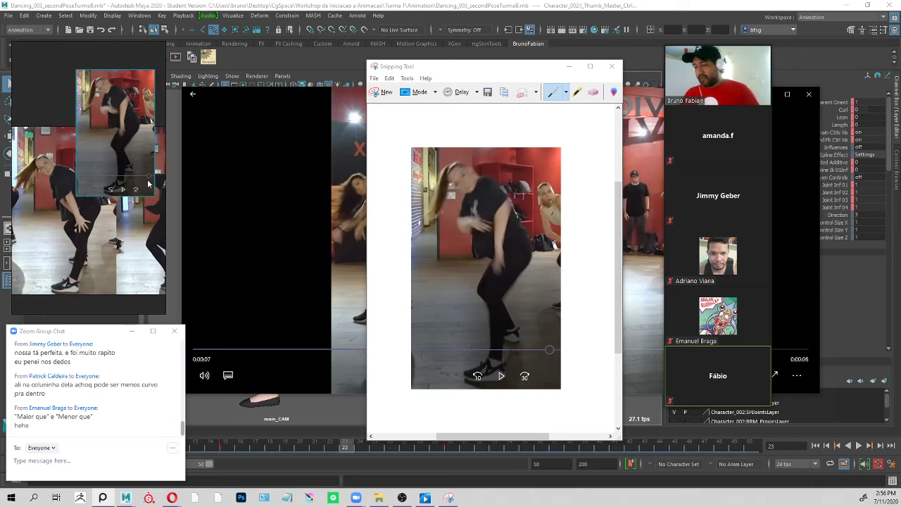
{"action": "left_click_drag", "start_coordinate": [166, 214], "coordinate": [240, 244]}
{"action": "scroll", "coordinate": [74, 142], "scroll_direction": "up", "scroll_amount": 2}
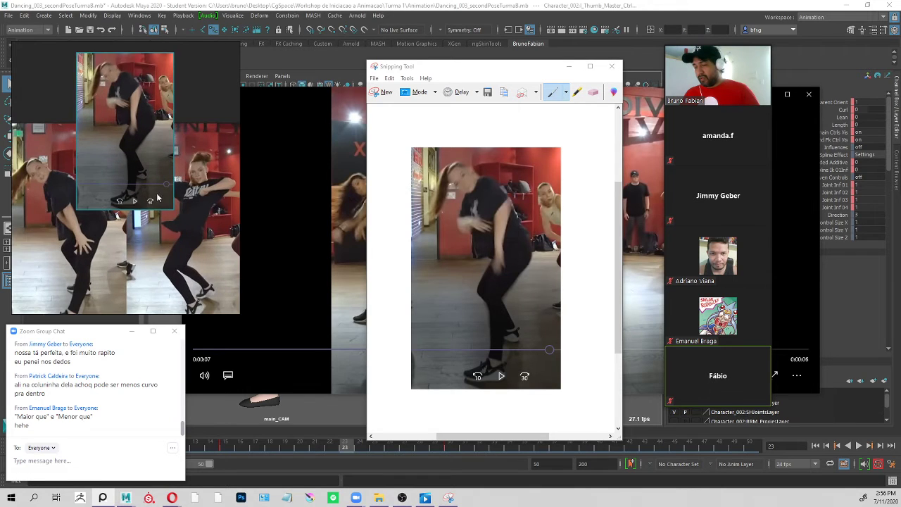
{"action": "left_click_drag", "start_coordinate": [159, 197], "coordinate": [159, 142]}
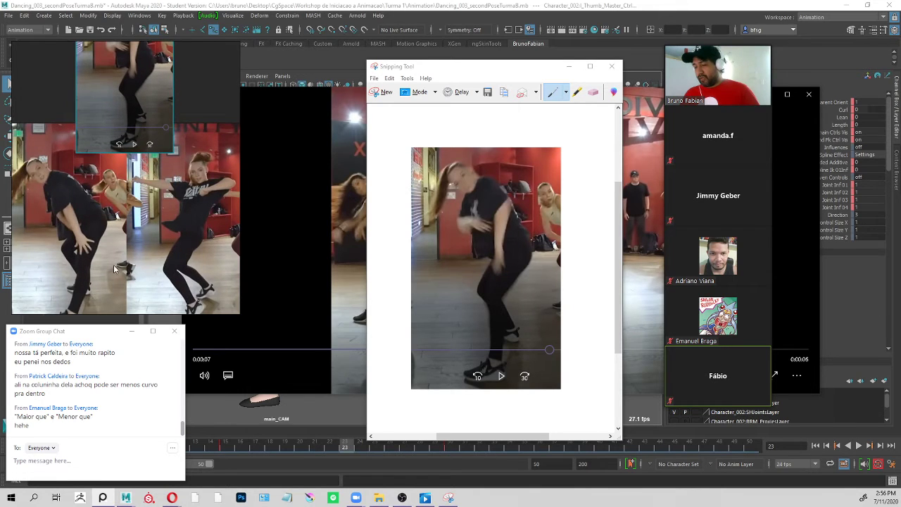
{"action": "scroll", "coordinate": [114, 268], "scroll_direction": "down", "scroll_amount": 1}
{"action": "scroll", "coordinate": [91, 67], "scroll_direction": "up", "scroll_amount": 4}
{"action": "scroll", "coordinate": [91, 221], "scroll_direction": "down", "scroll_amount": 3}
{"action": "scroll", "coordinate": [120, 216], "scroll_direction": "up", "scroll_amount": 2}
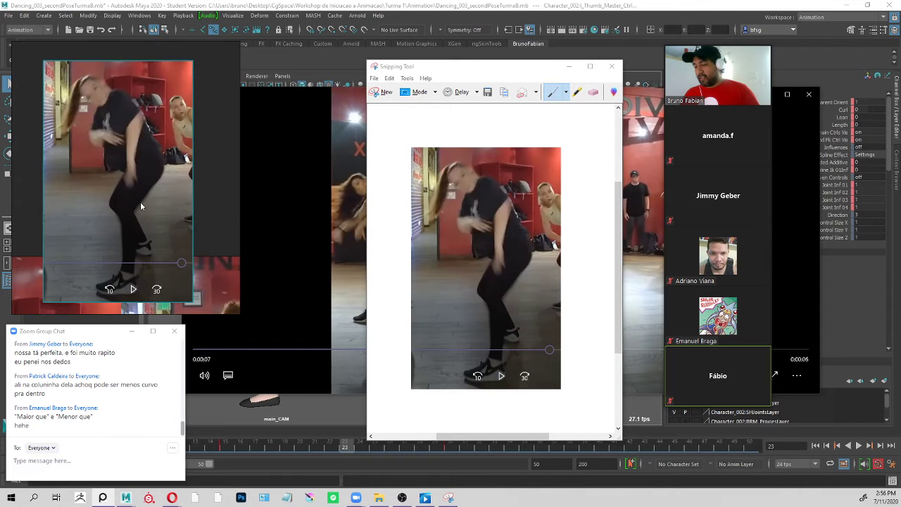
Move the Snipping Tool and video player windows out of the way, and fit the reference board beside the main camera view.
{"action": "left_click_drag", "start_coordinate": [472, 66], "coordinate": [763, 79]}
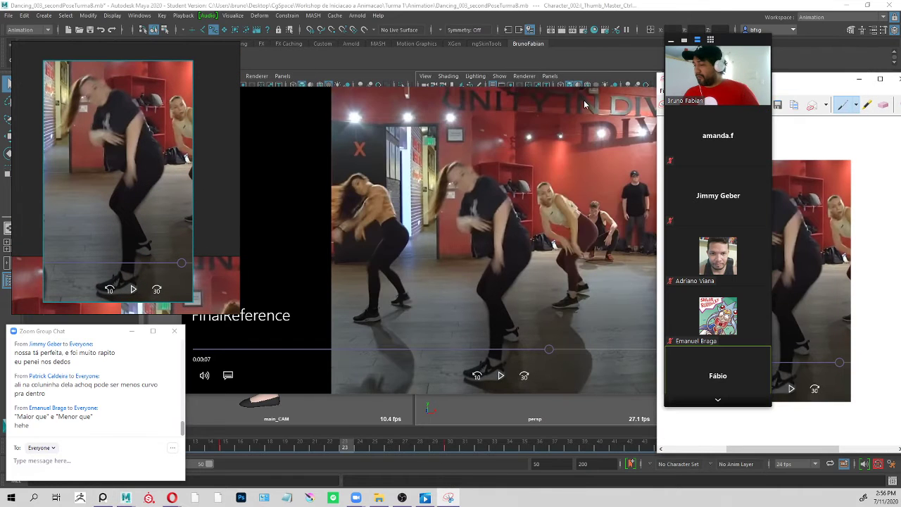
{"action": "left_click_drag", "start_coordinate": [583, 100], "coordinate": [577, 0]}
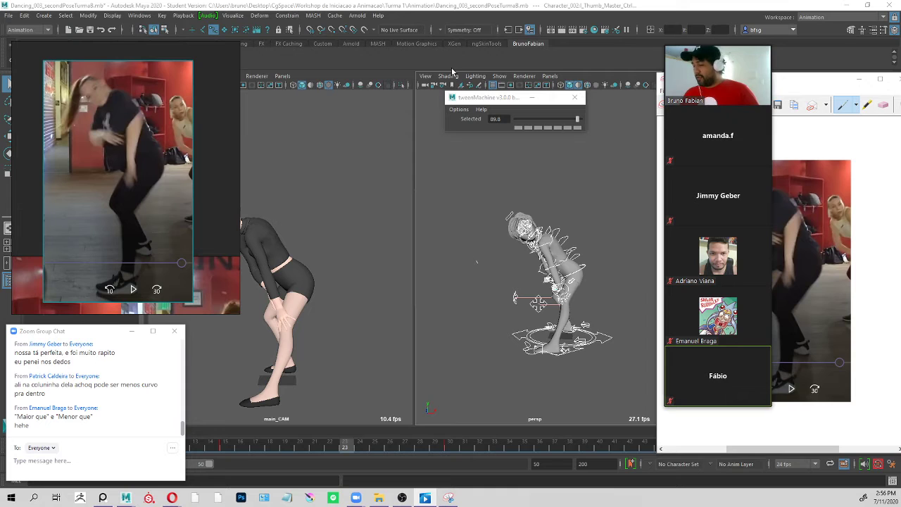
{"action": "left_click_drag", "start_coordinate": [190, 191], "coordinate": [122, 165]}
{"action": "right_click_drag", "start_coordinate": [87, 182], "coordinate": [148, 173]}
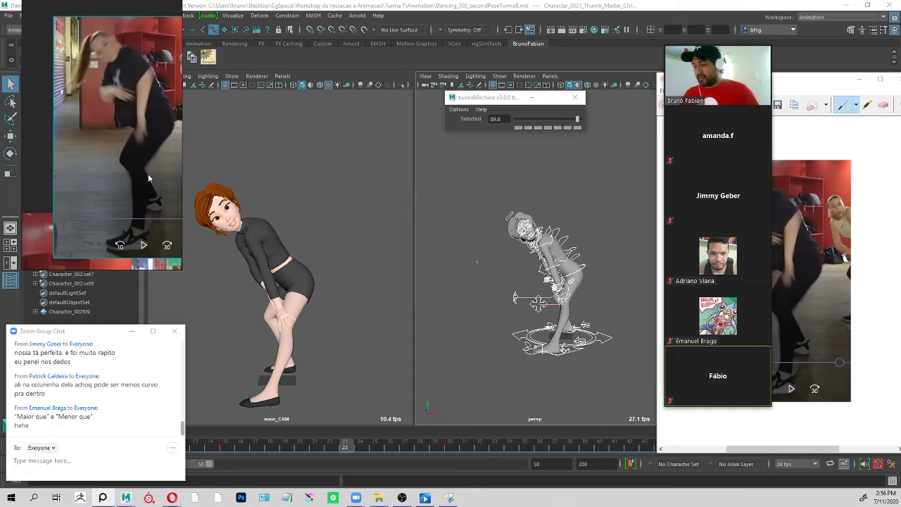
{"action": "left_click_drag", "start_coordinate": [148, 174], "coordinate": [134, 142]}
{"action": "mouse_move", "coordinate": [134, 142]}
{"action": "right_mouse_down"}
{"action": "mouse_move", "coordinate": [102, 176]}
{"action": "mouse_move", "coordinate": [124, 142]}
{"action": "right_mouse_up"}
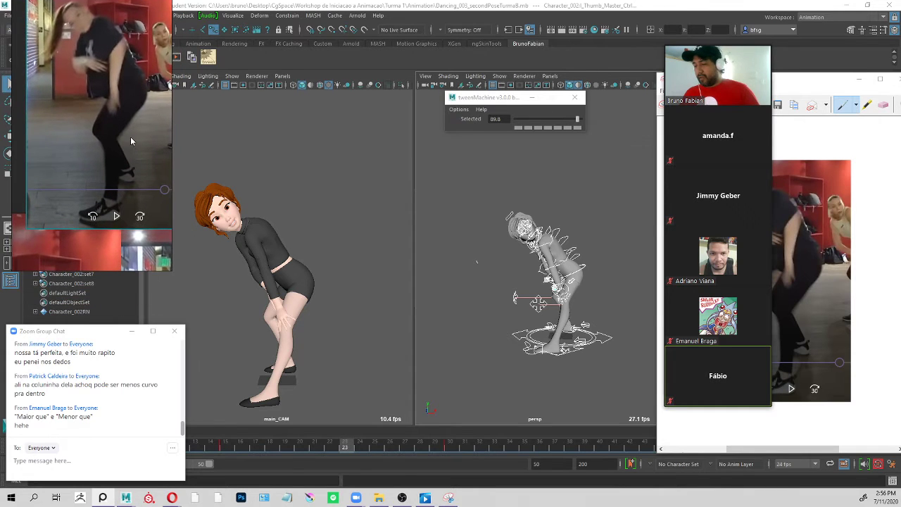
{"action": "left_click_drag", "start_coordinate": [130, 137], "coordinate": [114, 161]}
{"action": "right_click_drag", "start_coordinate": [115, 160], "coordinate": [122, 152]}
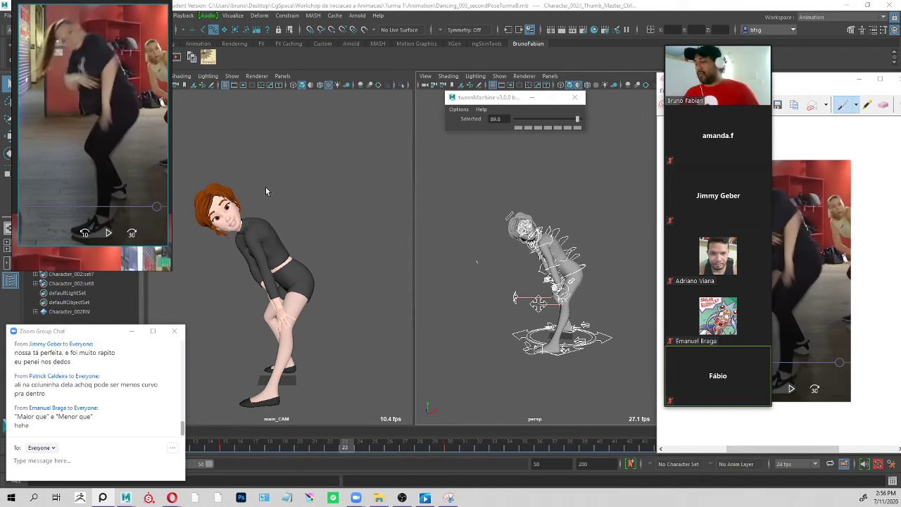
Examine the character's body pose at frame 23 from several angles against the captured in-between reference.
{"action": "left_click", "coordinate": [607, 242]}
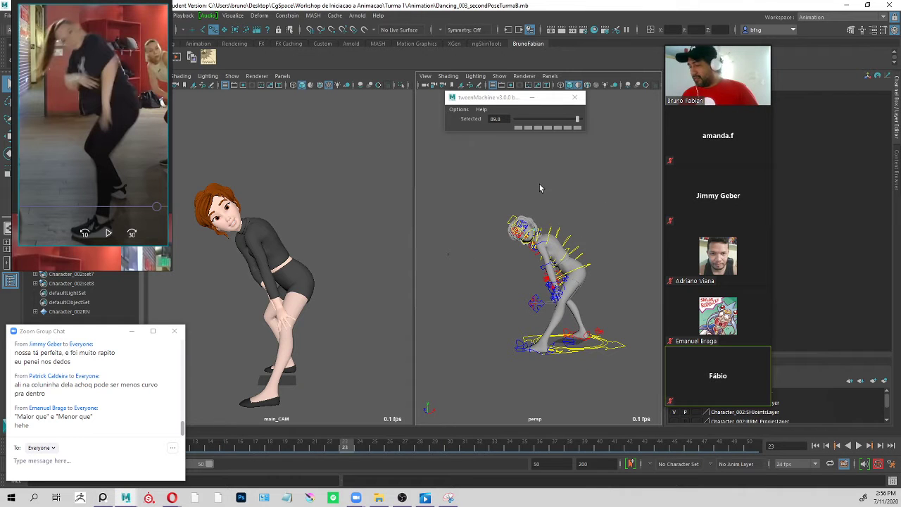
{"action": "middle_click_drag", "start_coordinate": [547, 201], "coordinate": [531, 173], "text": "alt"}
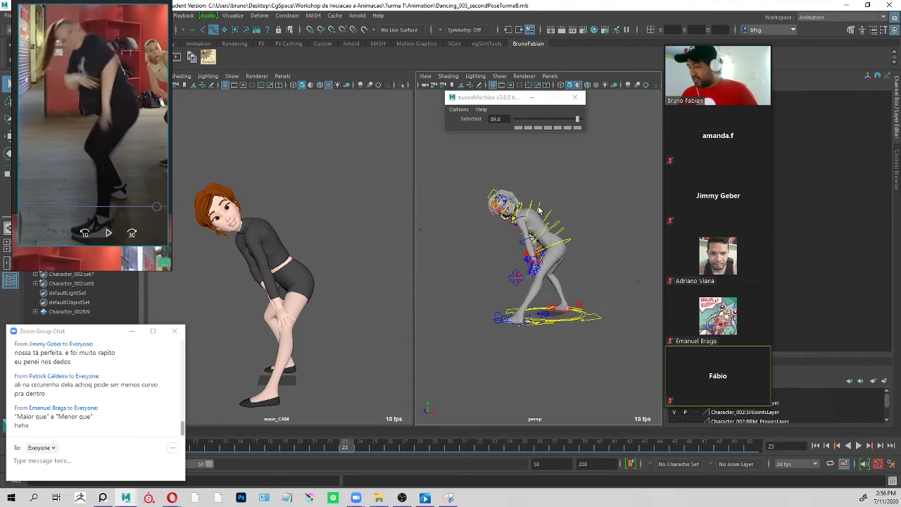
{"action": "right_click_drag", "start_coordinate": [531, 173], "coordinate": [550, 225], "text": "alt"}
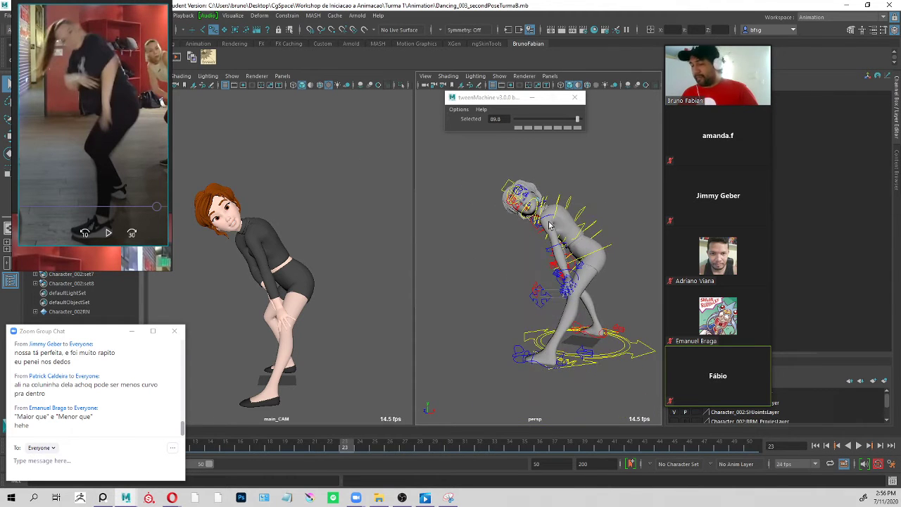
{"action": "left_click", "coordinate": [609, 248]}
{"action": "mouse_move", "coordinate": [345, 448]}
{"action": "left_mouse_down"}
{"action": "mouse_move", "coordinate": [243, 448]}
{"action": "mouse_move", "coordinate": [362, 448]}
{"action": "mouse_move", "coordinate": [331, 447]}
{"action": "mouse_move", "coordinate": [344, 448]}
{"action": "left_mouse_up"}
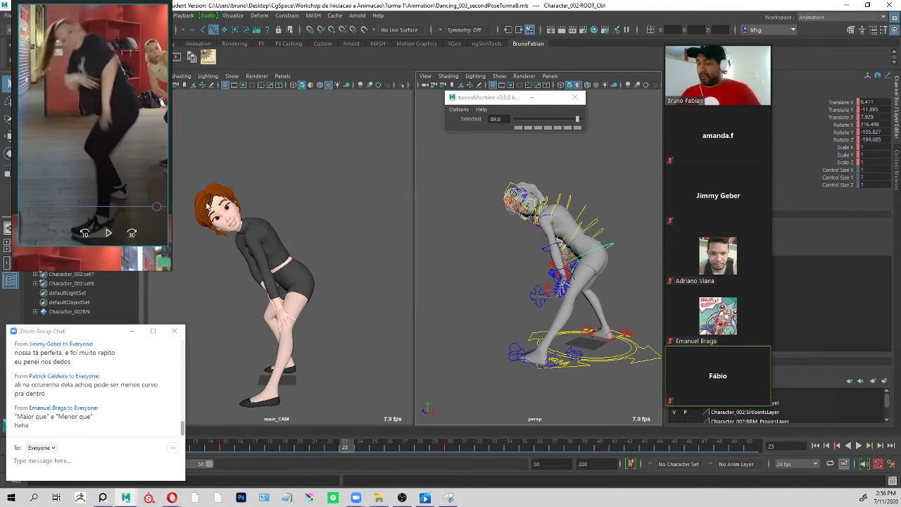
{"action": "right_click_drag", "start_coordinate": [604, 247], "coordinate": [566, 229], "text": "alt"}
{"action": "left_click", "coordinate": [586, 242]}
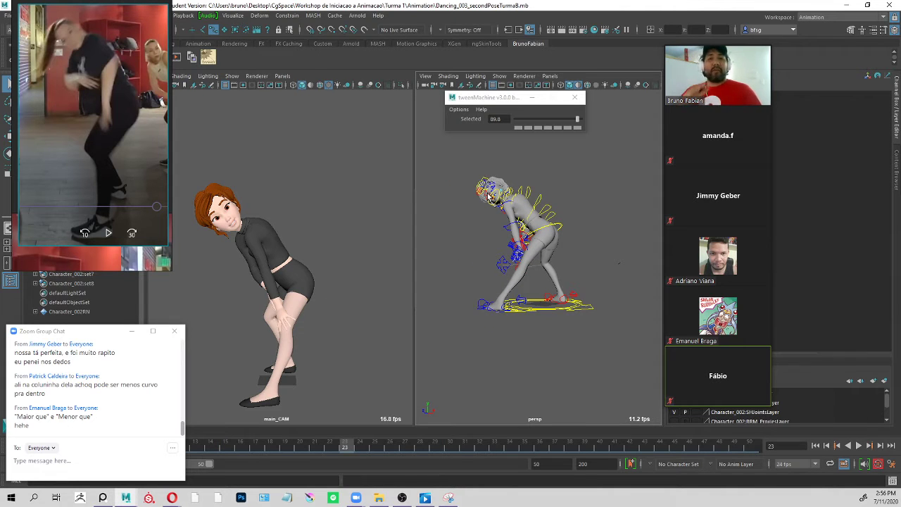
Select all of the character's controls and create a breakdown pose at frame 22 with tweenMachine at about -8.
{"action": "left_click_drag", "start_coordinate": [639, 144], "coordinate": [535, 239]}
{"action": "left_click_drag", "start_coordinate": [349, 451], "coordinate": [332, 447]}
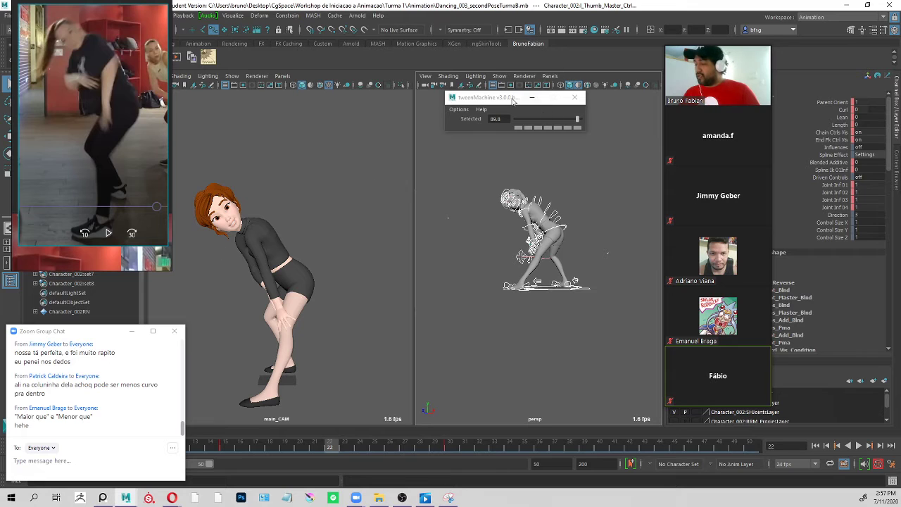
{"action": "left_click_drag", "start_coordinate": [513, 101], "coordinate": [504, 132]}
{"action": "left_click_drag", "start_coordinate": [550, 153], "coordinate": [538, 154]}
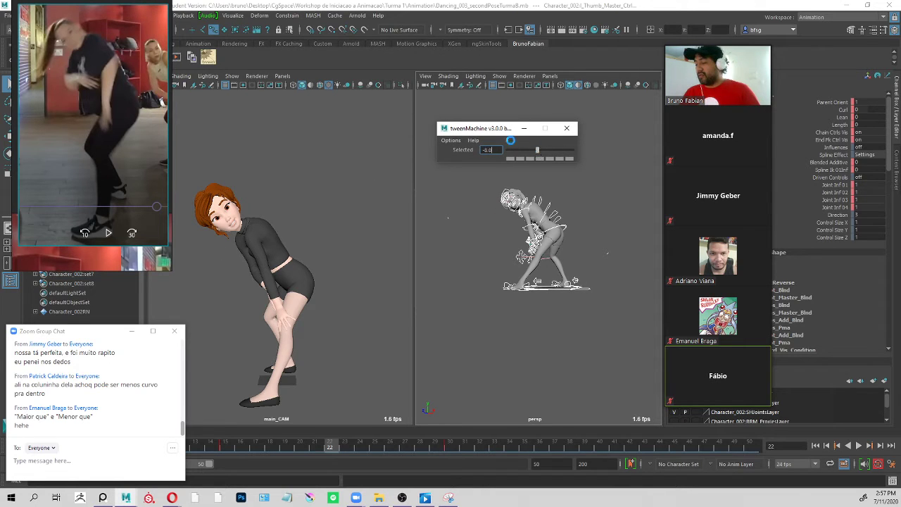
{"action": "key", "text": "Return"}
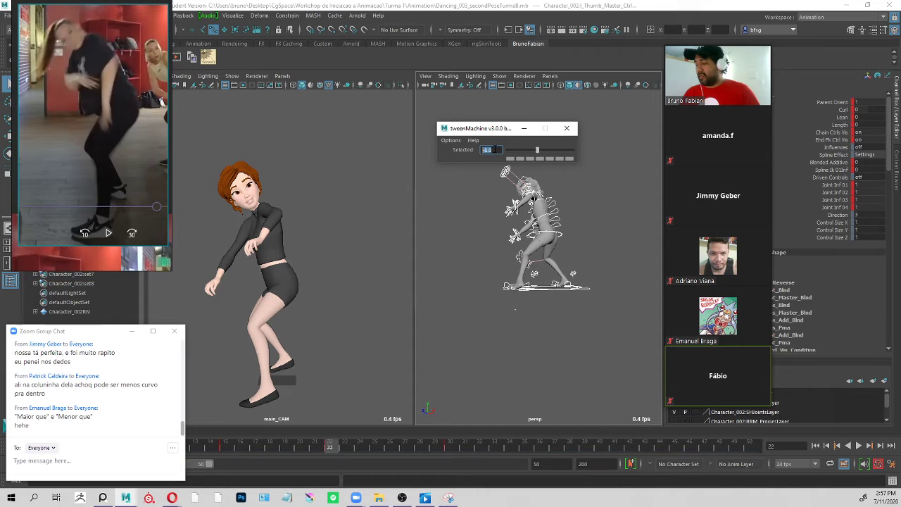
Try tweenMachine breakdown values of 5 and 50 on all of the character's controls at frame 22.
{"action": "type", "text": "5"}
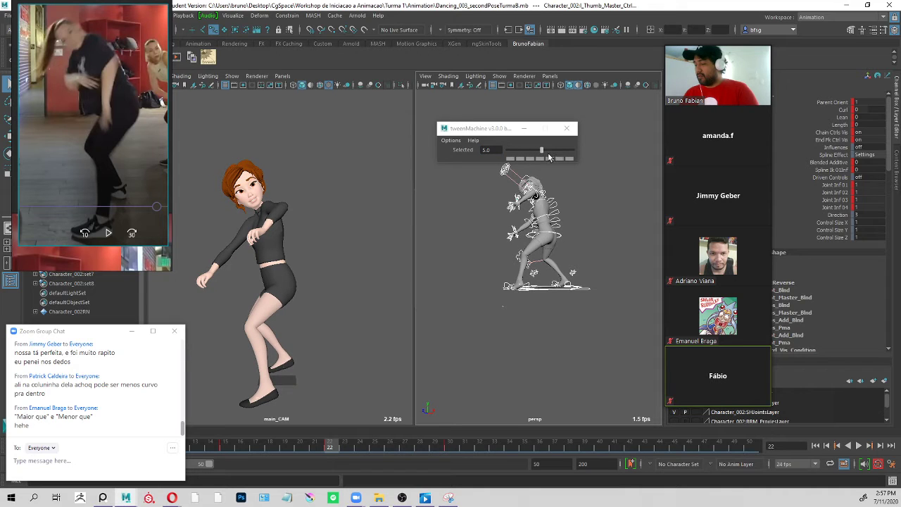
{"action": "double_click", "coordinate": [480, 149]}
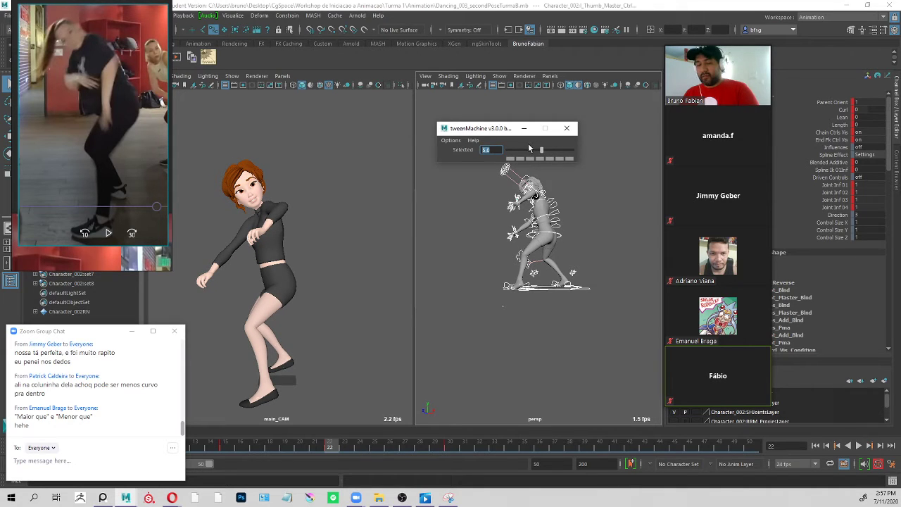
{"action": "type", "text": "5"}
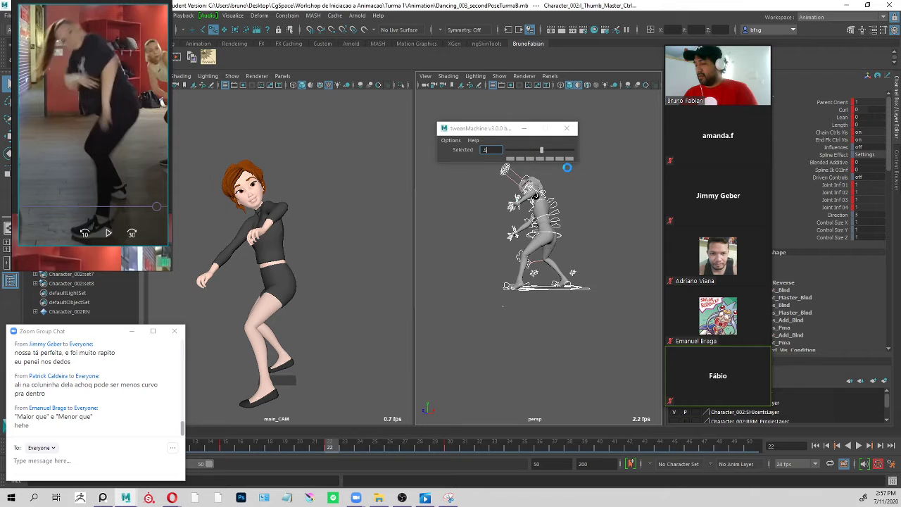
{"action": "left_click_drag", "start_coordinate": [540, 152], "coordinate": [607, 156]}
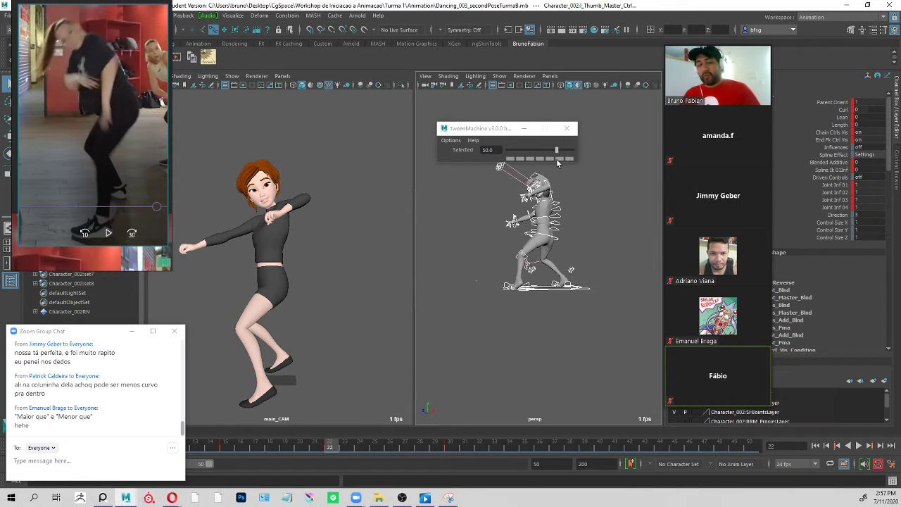
{"action": "left_click", "coordinate": [590, 213]}
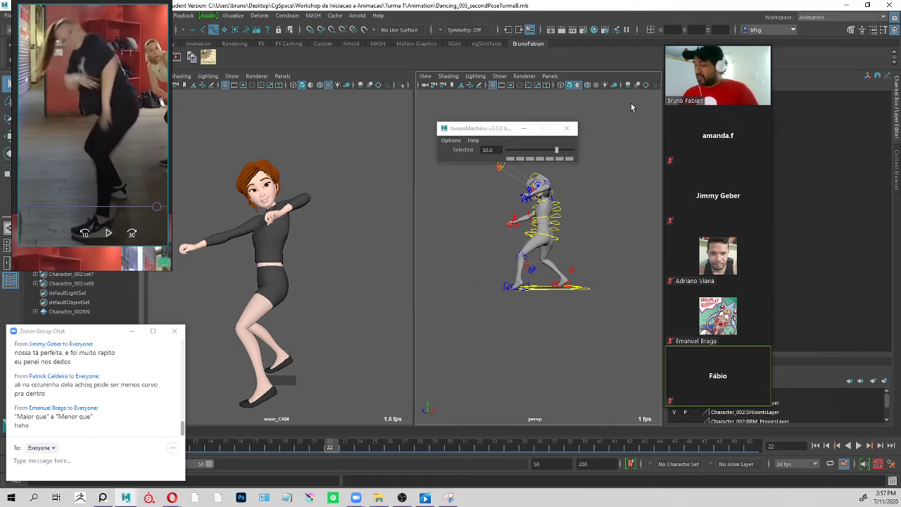
{"action": "left_click_drag", "start_coordinate": [631, 103], "coordinate": [441, 345]}
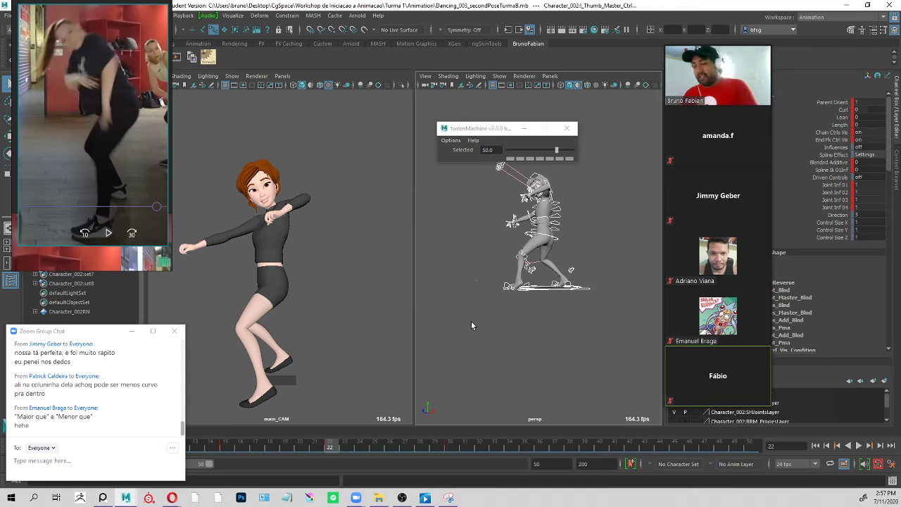
Step back and forth between the key poses at frames 15, 22 and 30 to compare the breakdown with its neighbours.
{"action": "key", "text": "Left"}
{"action": "key", "text": "Right"}
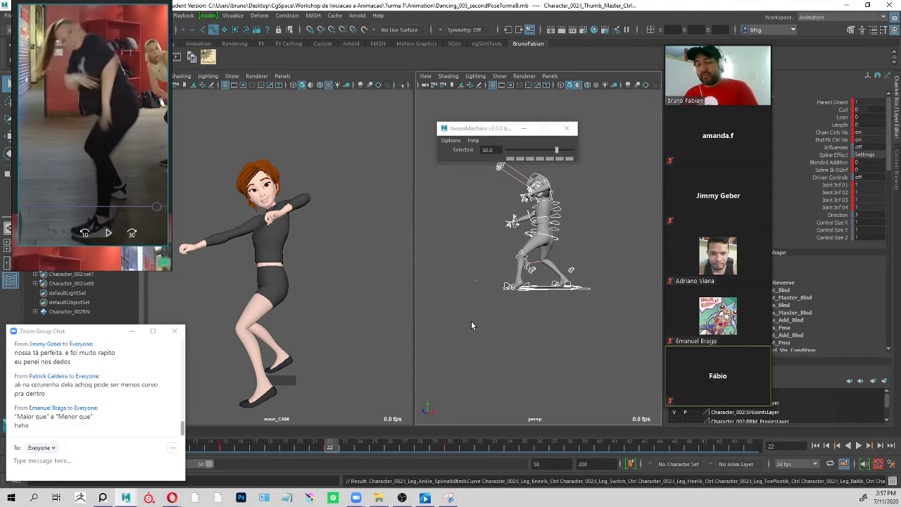
{"action": "key", "text": "period"}
{"action": "key", "text": "period"}
{"action": "key", "text": "comma"}
{"action": "key", "text": "comma"}
{"action": "key", "text": "comma"}
{"action": "key", "text": "period"}
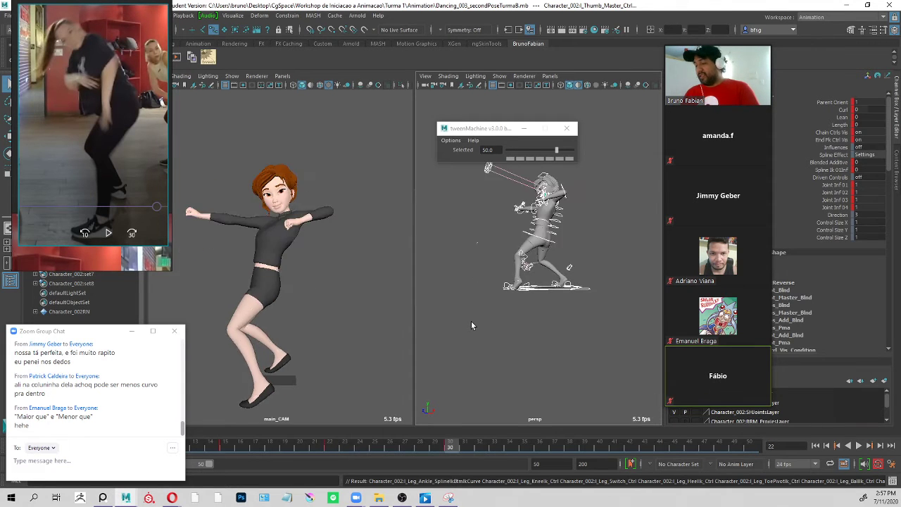
{"action": "key", "text": "comma"}
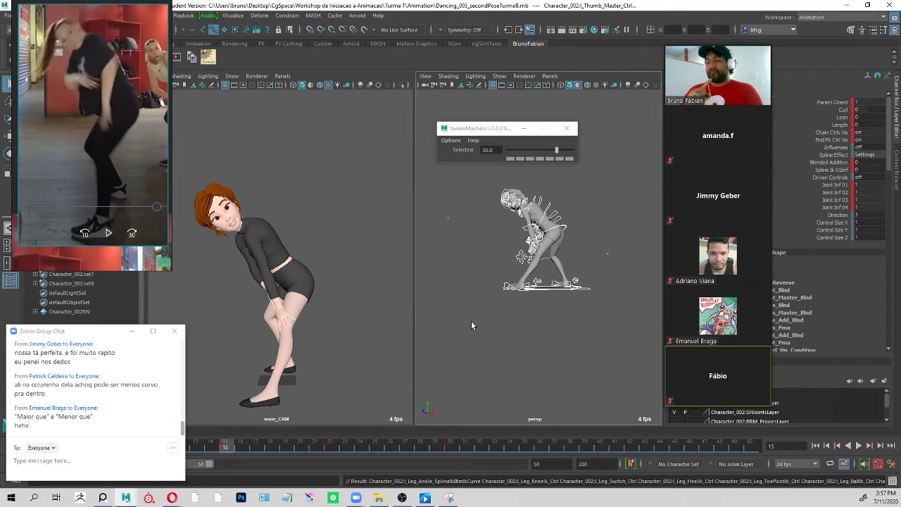
{"action": "key", "text": "period"}
{"action": "key", "text": "comma"}
{"action": "key", "text": "period"}
{"action": "key", "text": "comma"}
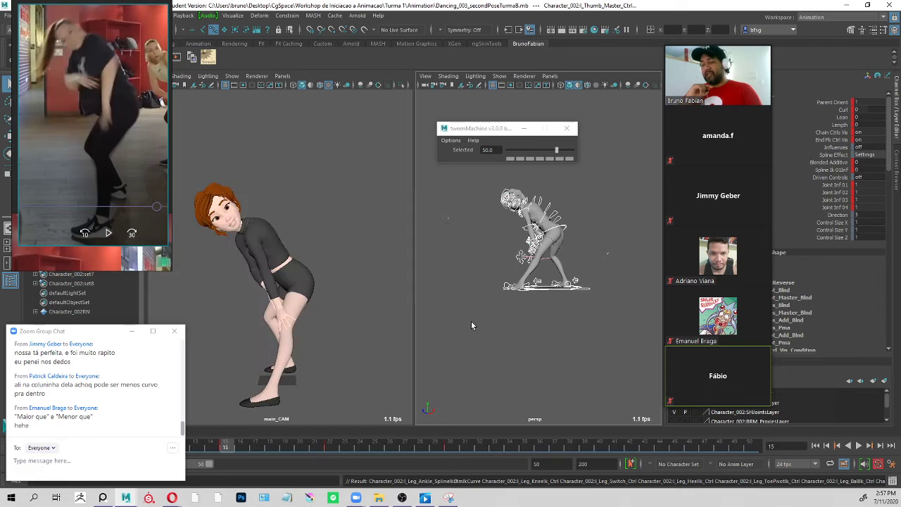
{"action": "key", "text": "period"}
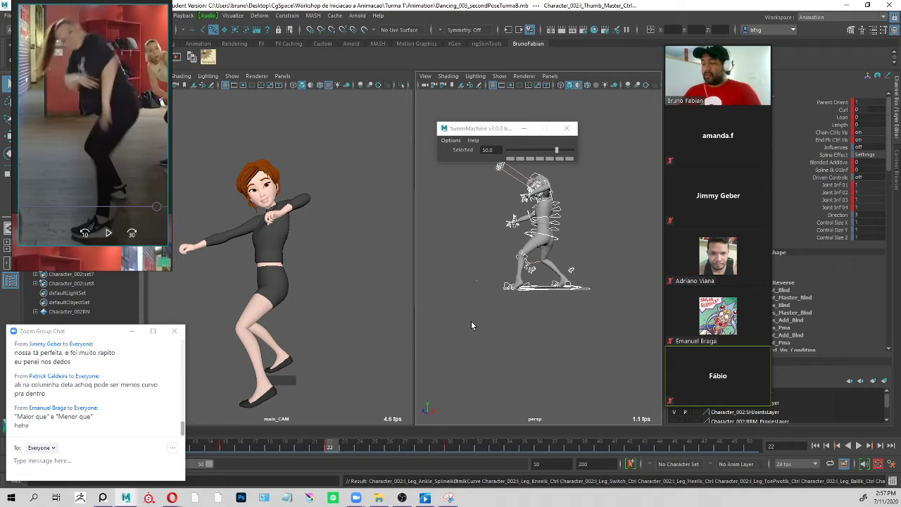
Rotate the right elbow FK control at frame 22 to about -38 on Y.
{"action": "left_click", "coordinate": [518, 217]}
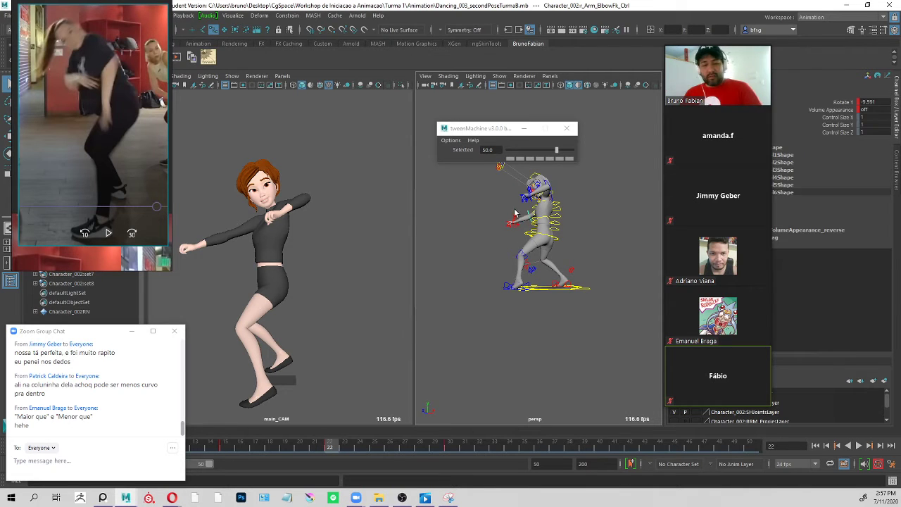
{"action": "key", "text": "e"}
{"action": "left_click_drag", "start_coordinate": [515, 214], "coordinate": [522, 201]}
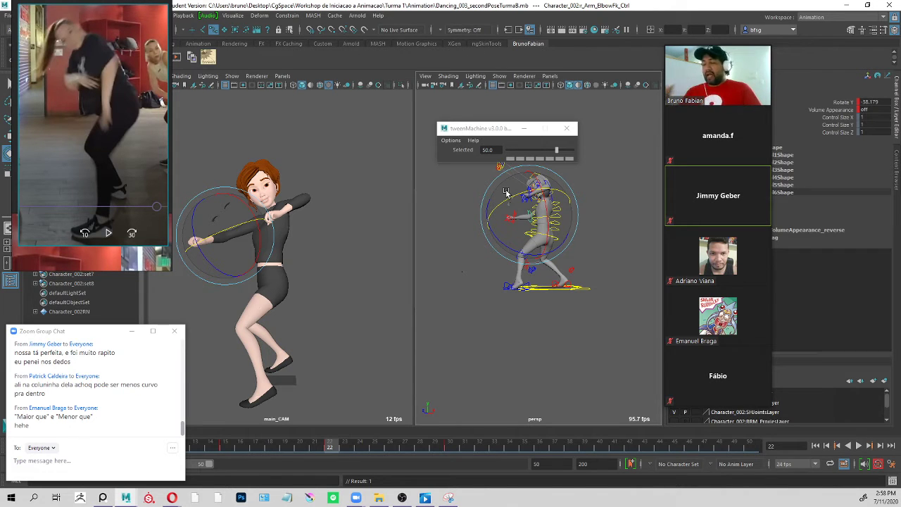
Try rotating the neck FK control, undo the change, and refresh the full pose at frame 22.
{"action": "left_click", "coordinate": [604, 189]}
{"action": "left_click", "coordinate": [552, 192]}
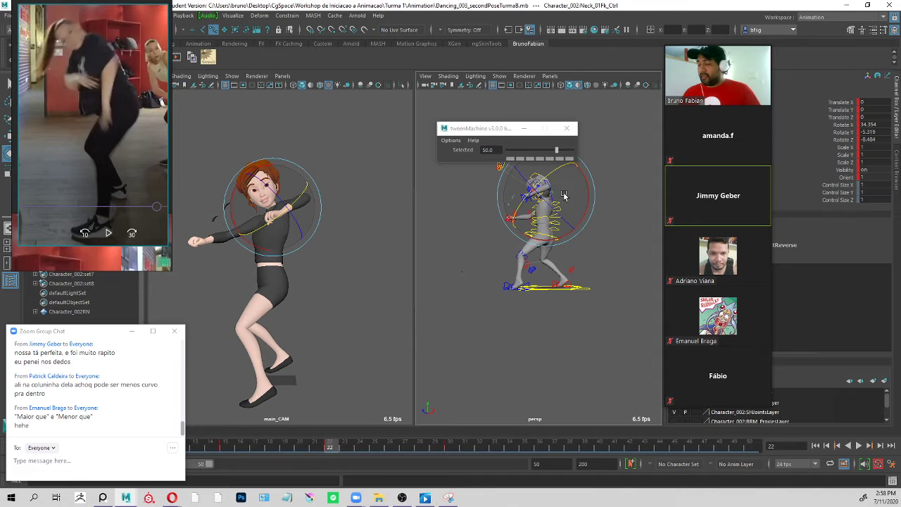
{"action": "left_click_drag", "start_coordinate": [546, 189], "coordinate": [543, 217]}
{"action": "key", "text": "ctrl+z"}
{"action": "key", "text": "ctrl+z"}
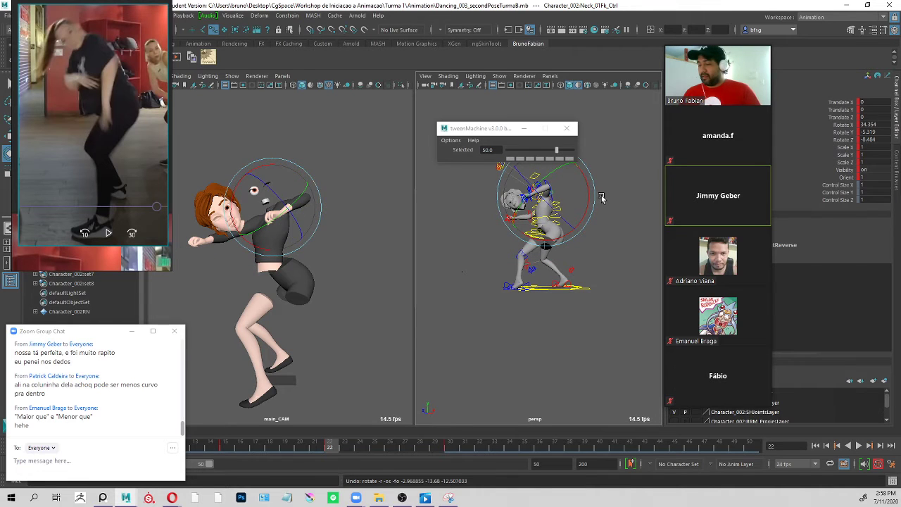
{"action": "left_click", "coordinate": [597, 200]}
{"action": "left_click_drag", "start_coordinate": [593, 144], "coordinate": [492, 294]}
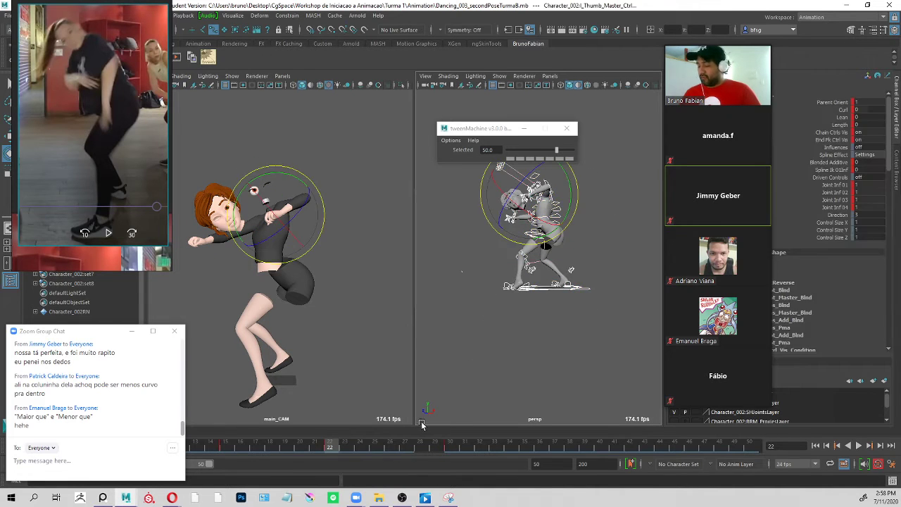
{"action": "left_click_drag", "start_coordinate": [334, 449], "coordinate": [332, 446]}
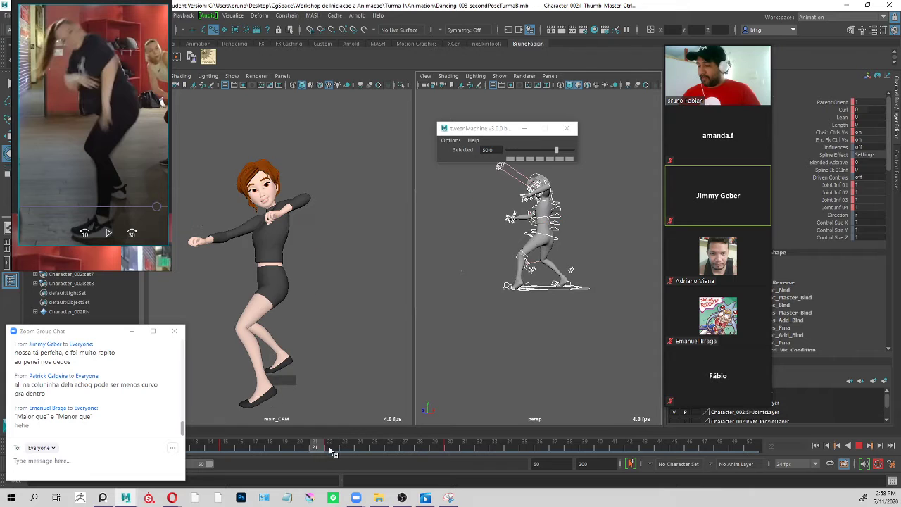
Try rotating the left shoulder FK control at frame 22 and undo the rotation.
{"action": "left_click", "coordinate": [597, 195]}
{"action": "scroll", "coordinate": [597, 195], "scroll_direction": "up", "scroll_amount": 5}
{"action": "left_click", "coordinate": [592, 203]}
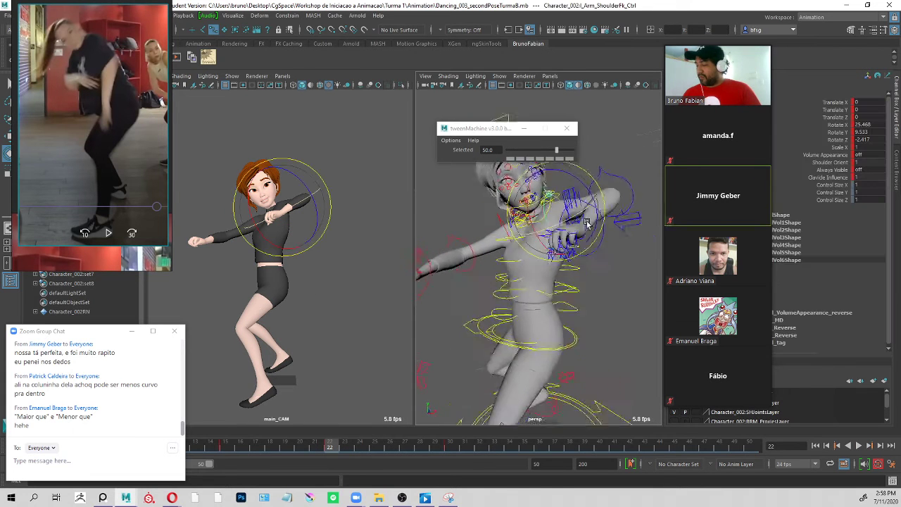
{"action": "left_click_drag", "start_coordinate": [591, 203], "coordinate": [595, 238]}
{"action": "key", "text": "ctrl+z"}
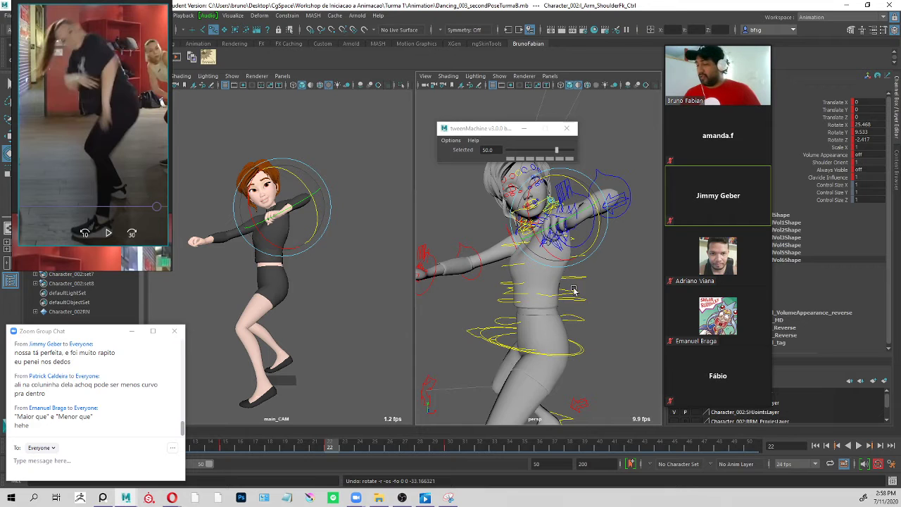
Select all of the character's controls and set the frame 22 breakdown to about 0.7 with tweenMachine.
{"action": "scroll", "coordinate": [619, 204], "scroll_direction": "down", "scroll_amount": 5}
{"action": "left_click", "coordinate": [636, 181]}
{"action": "left_click_drag", "start_coordinate": [651, 154], "coordinate": [428, 443]}
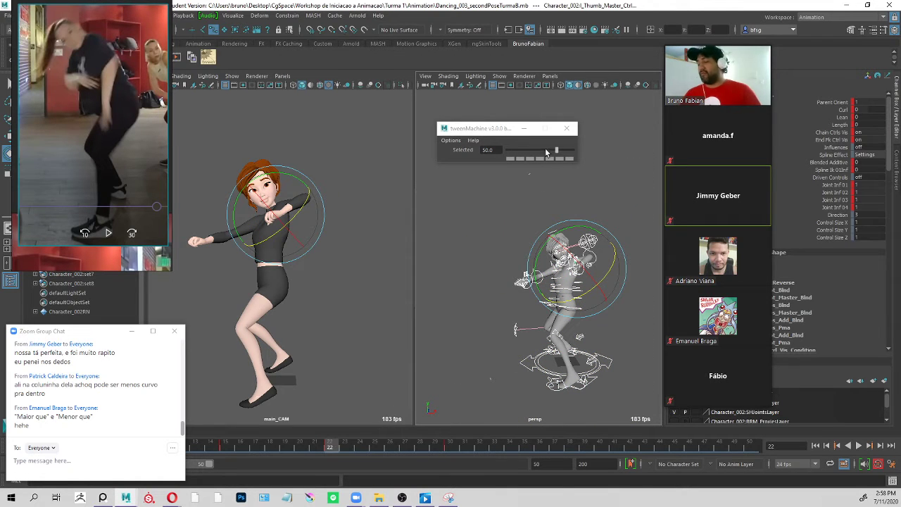
{"action": "left_click_drag", "start_coordinate": [546, 152], "coordinate": [540, 149]}
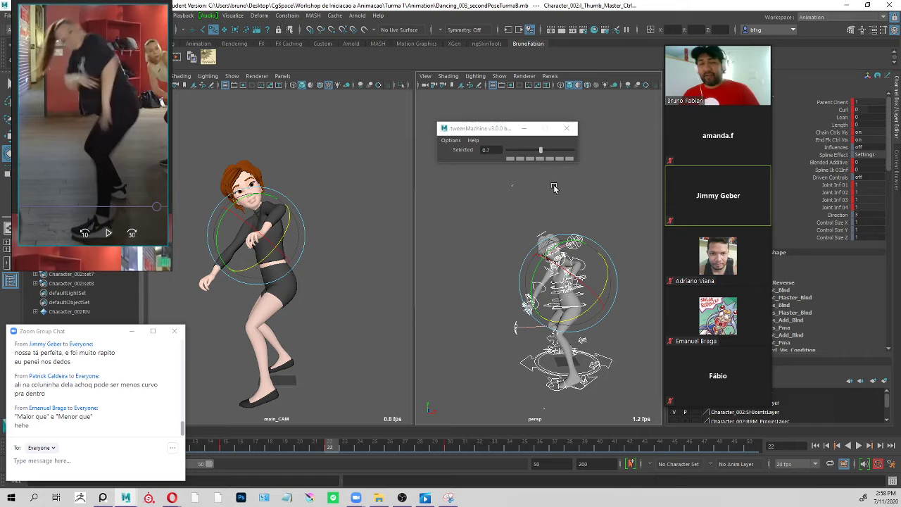
Compare the frame 30 pose with the FinalReference video and raise the hip root control to about -12.9 on Translate Y.
{"action": "key", "text": "f"}
{"action": "left_click", "coordinate": [597, 198]}
{"action": "scroll", "coordinate": [571, 233], "scroll_direction": "up", "scroll_amount": 5}
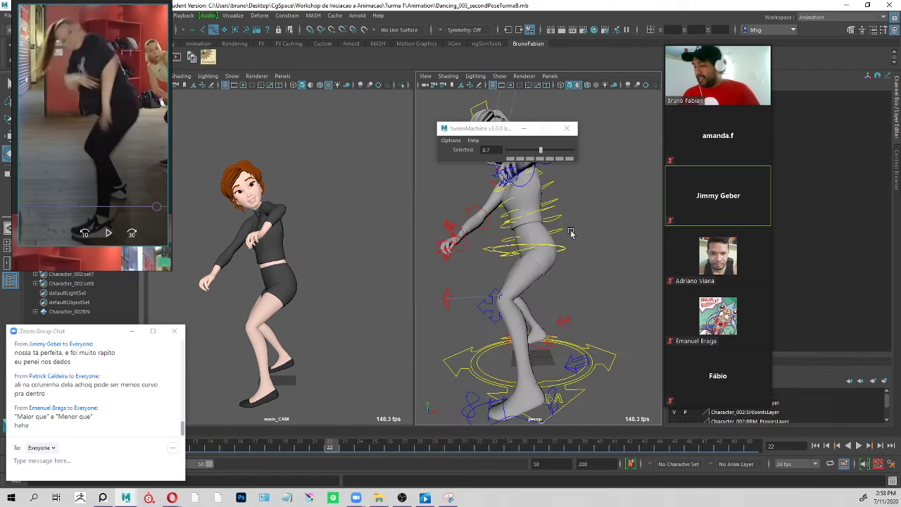
{"action": "left_click", "coordinate": [573, 251]}
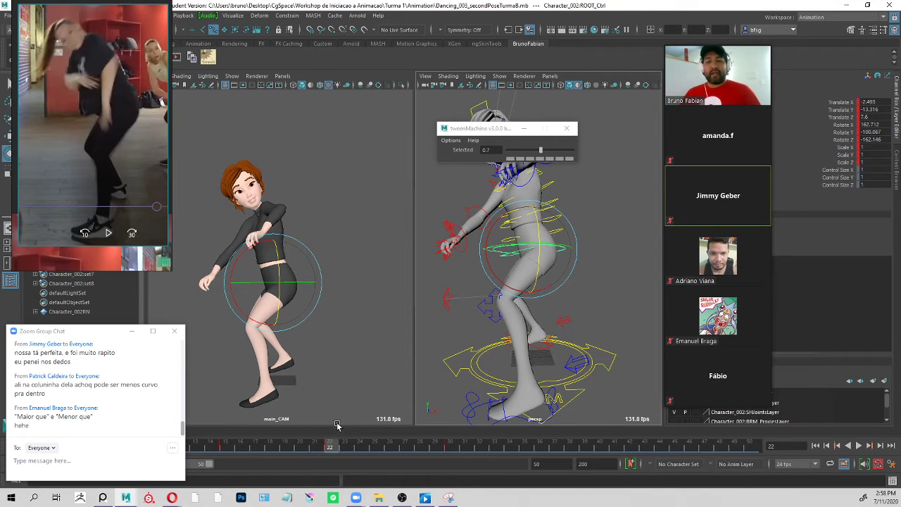
{"action": "key", "text": "alt+v"}
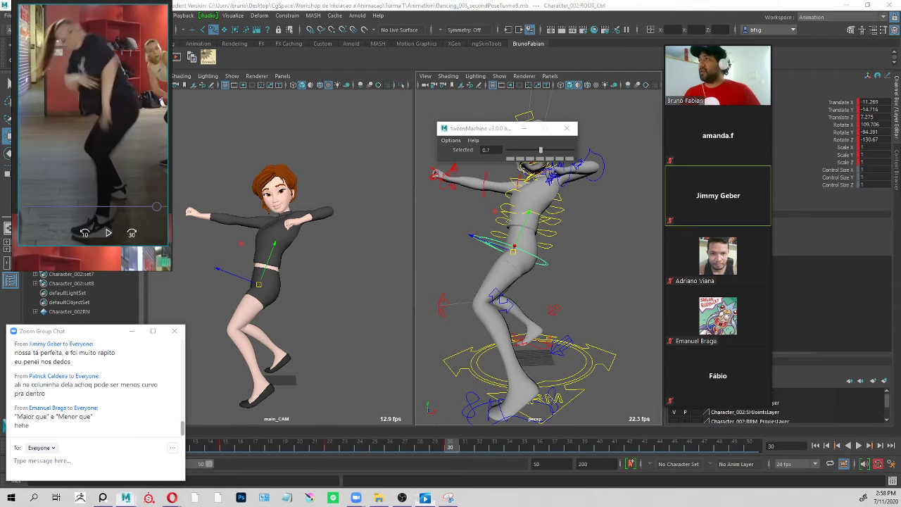
{"action": "left_click", "coordinate": [424, 498]}
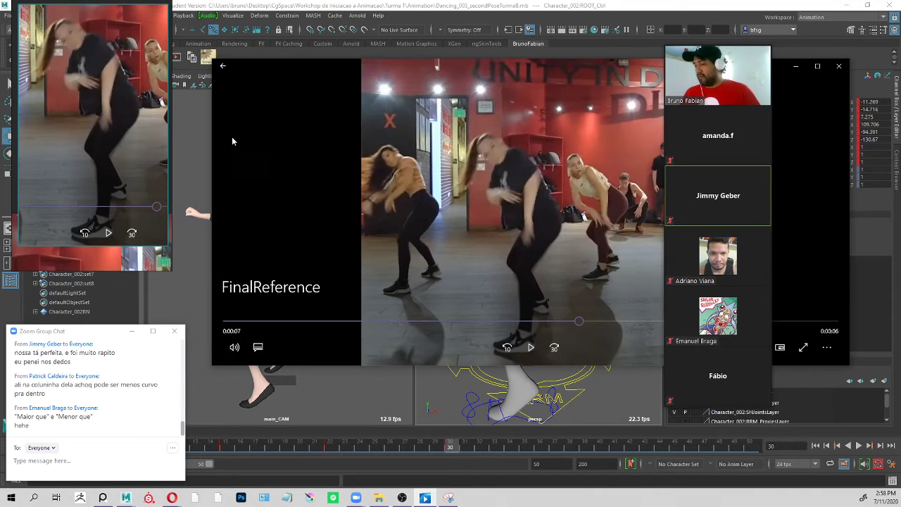
{"action": "left_click_drag", "start_coordinate": [212, 160], "coordinate": [470, 35]}
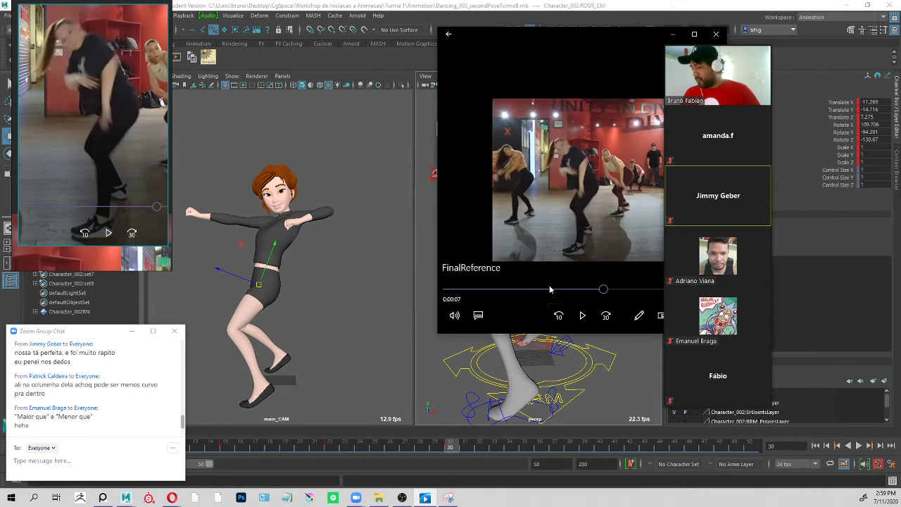
{"action": "left_click_drag", "start_coordinate": [604, 289], "coordinate": [606, 288]}
{"action": "left_click", "coordinate": [354, 10]}
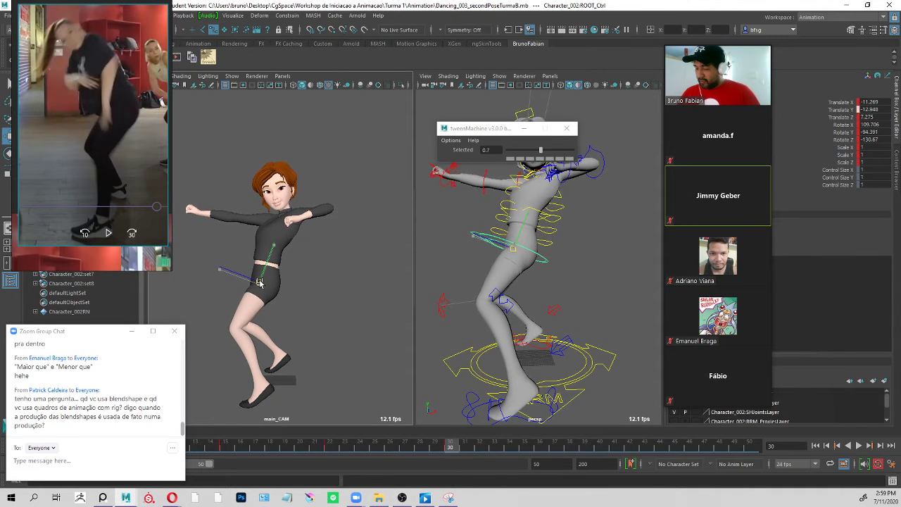
{"action": "left_click_drag", "start_coordinate": [260, 282], "coordinate": [260, 281]}
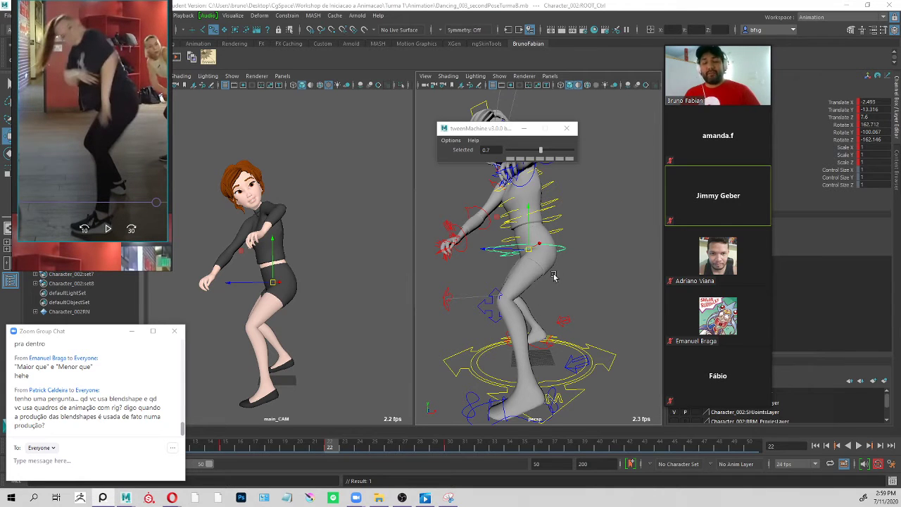
Select both foot IK controls and compare the feet at frames 15, 30 and 22.
{"action": "left_click_drag", "start_coordinate": [595, 307], "coordinate": [516, 261], "text": "alt"}
{"action": "left_click", "coordinate": [510, 325]}
{"action": "scroll", "coordinate": [518, 262], "scroll_direction": "up", "scroll_amount": 5}
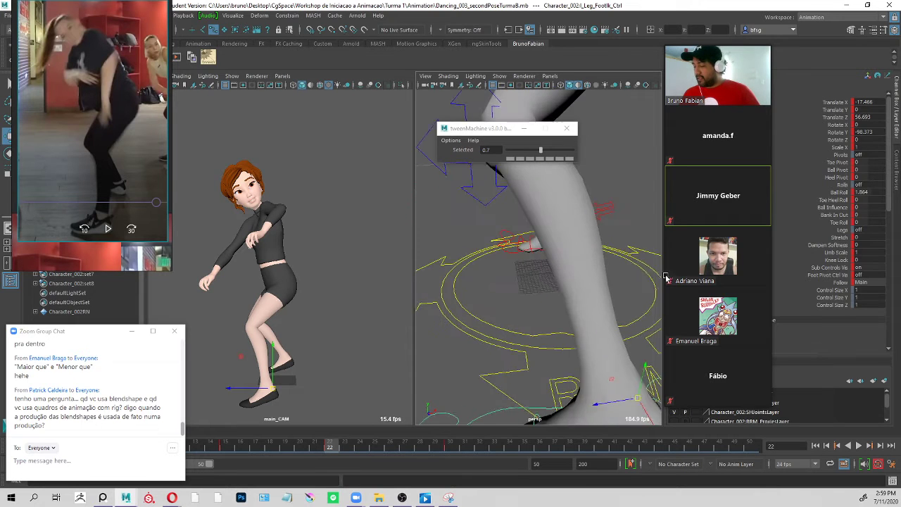
{"action": "left_click", "coordinate": [519, 245]}
{"action": "left_click", "coordinate": [225, 446]}
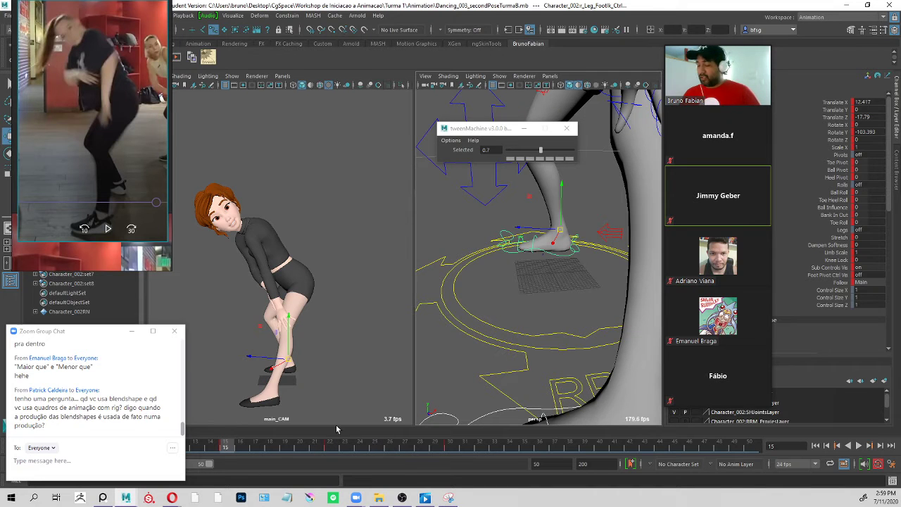
{"action": "left_click", "coordinate": [450, 447]}
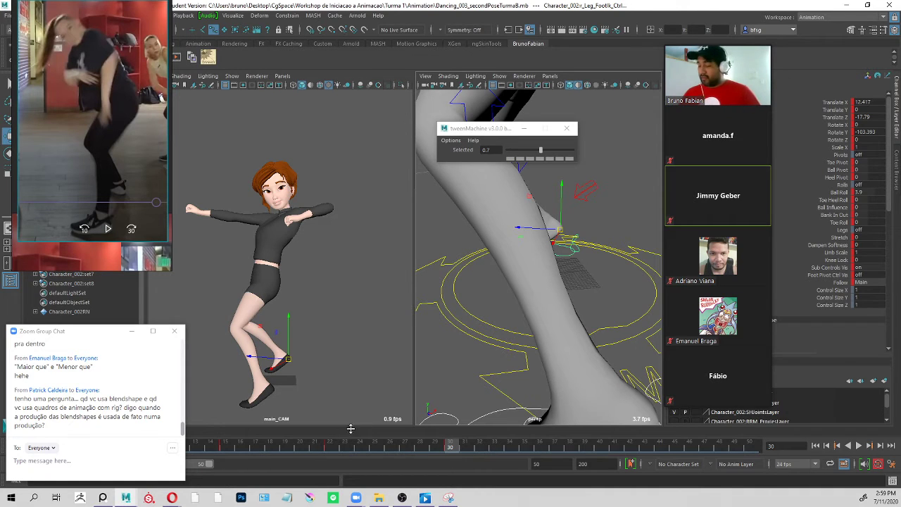
{"action": "left_click", "coordinate": [331, 447]}
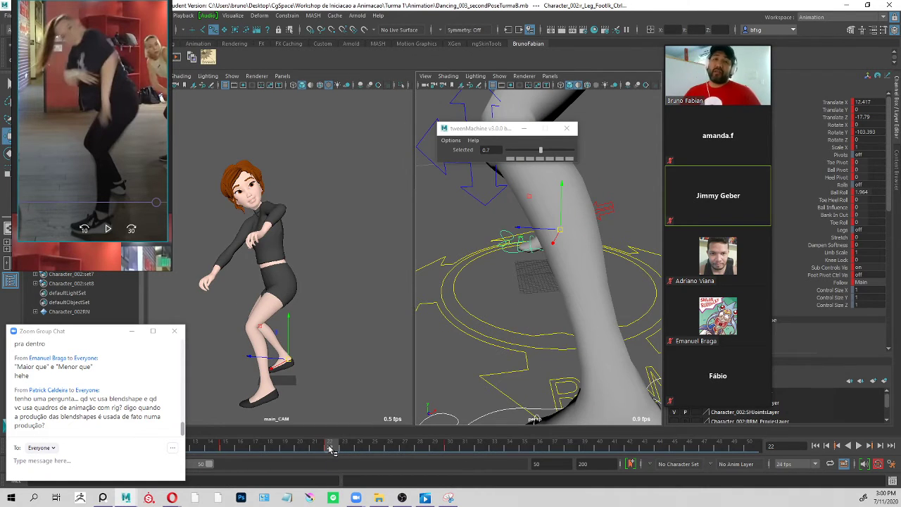
Set the breakdown of both foot controls at frame 22 to -100 with tweenMachine and refresh the frame.
{"action": "left_click", "coordinate": [531, 141]}
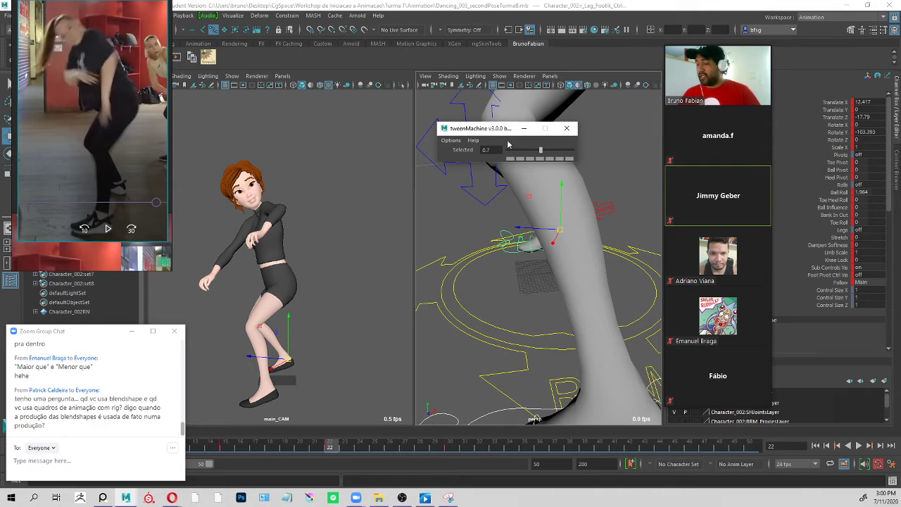
{"action": "left_click_drag", "start_coordinate": [492, 130], "coordinate": [489, 135]}
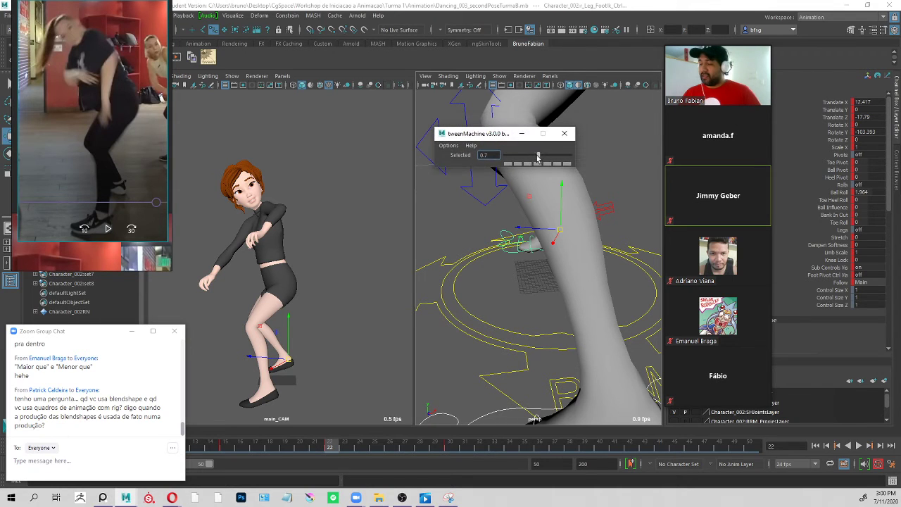
{"action": "left_click_drag", "start_coordinate": [539, 156], "coordinate": [502, 162]}
{"action": "left_click", "coordinate": [331, 447]}
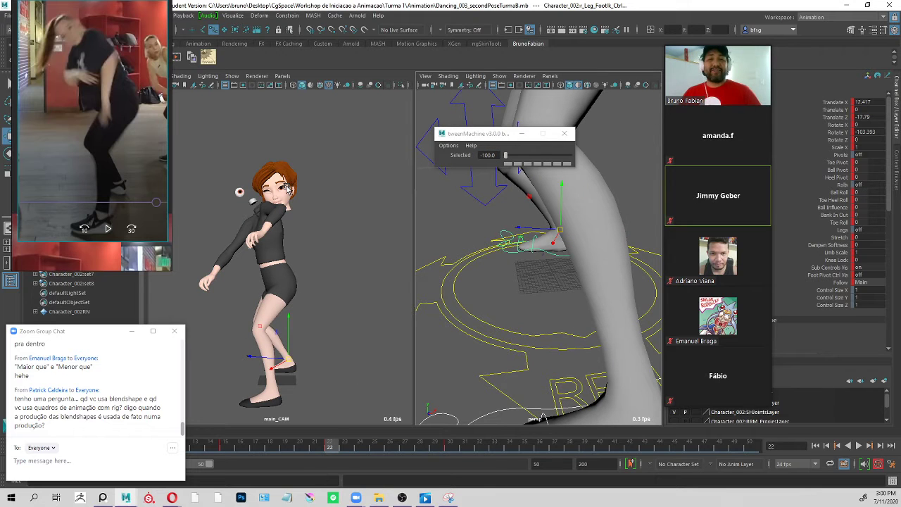
Compare the frame 22 breakdown with the neighbouring key pose, clear the foot selection and examine the character's full-body pose.
{"action": "key", "text": "period"}
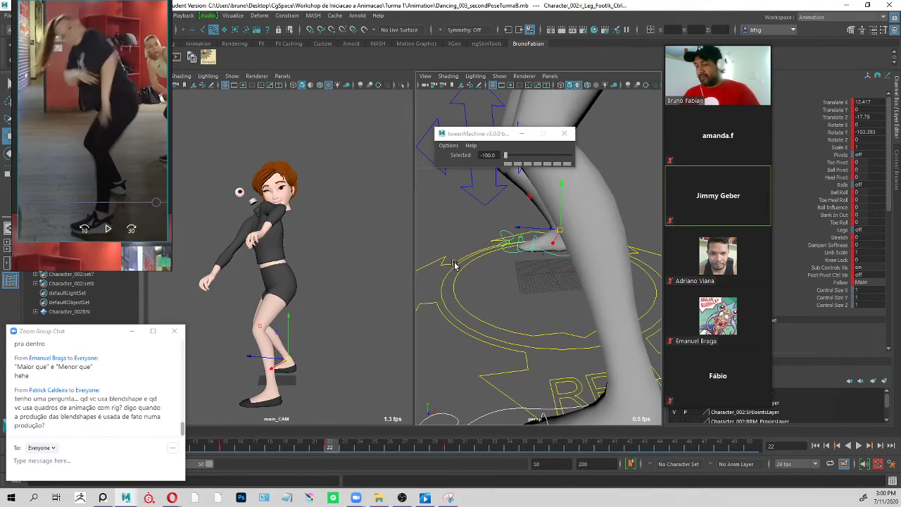
{"action": "key", "text": "comma"}
{"action": "key", "text": "period"}
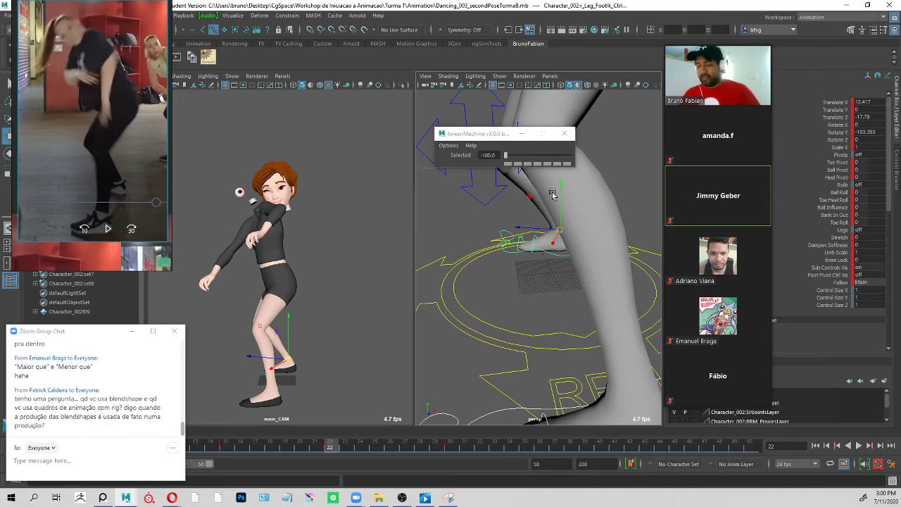
{"action": "middle_click_drag", "start_coordinate": [551, 193], "coordinate": [533, 332], "text": "alt"}
{"action": "right_click_drag", "start_coordinate": [533, 331], "coordinate": [592, 178], "text": "alt"}
{"action": "left_click", "coordinate": [587, 184]}
{"action": "left_click_drag", "start_coordinate": [587, 184], "coordinate": [561, 168], "text": "alt"}
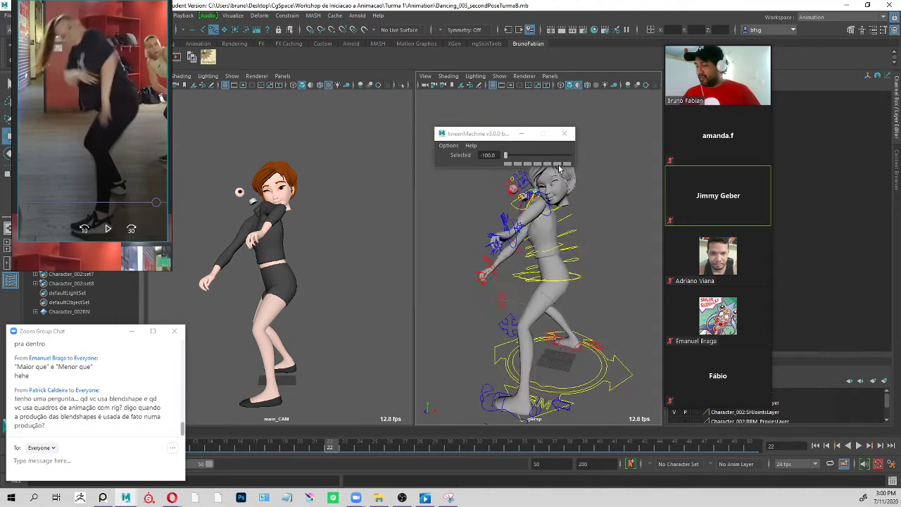
{"action": "middle_click_drag", "start_coordinate": [560, 167], "coordinate": [563, 242], "text": "alt"}
Try rotating the character's head master control at frame 22 and undo the rotations.
{"action": "left_click", "coordinate": [508, 247]}
{"action": "key", "text": "e"}
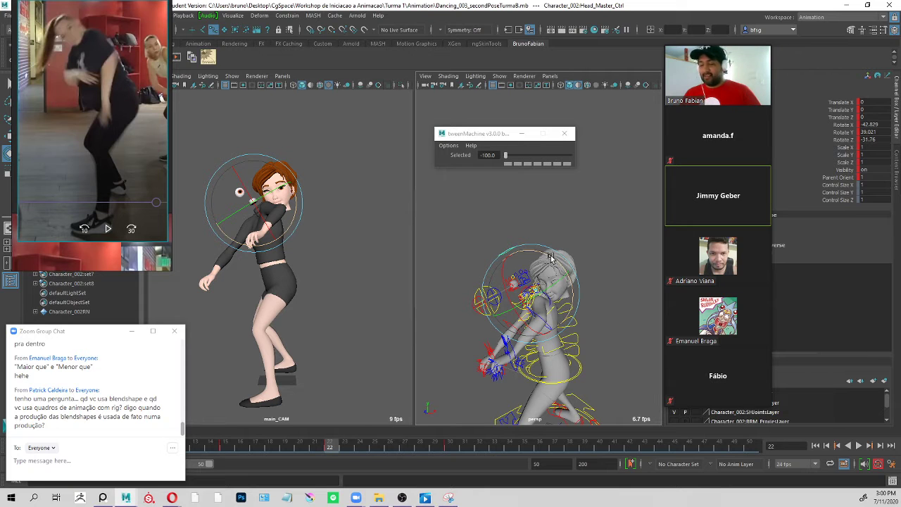
{"action": "key", "text": "ctrl+z"}
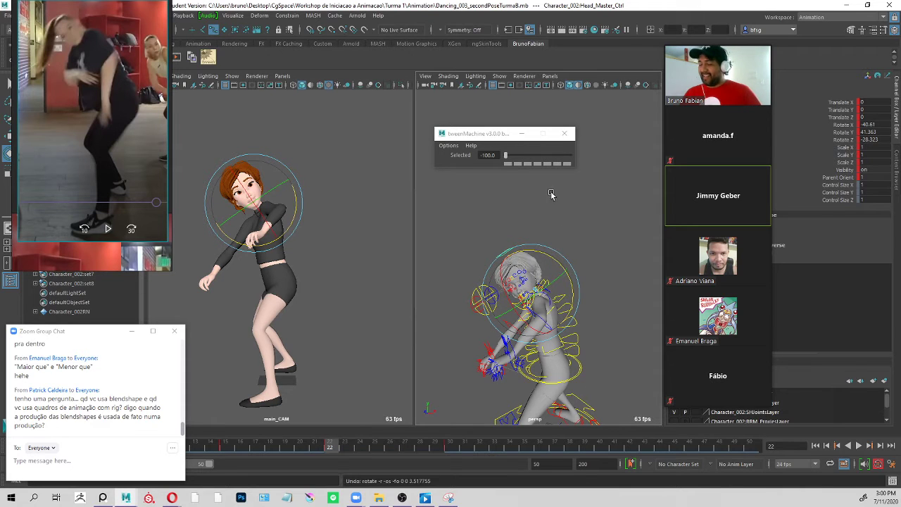
{"action": "left_click_drag", "start_coordinate": [554, 261], "coordinate": [563, 260]}
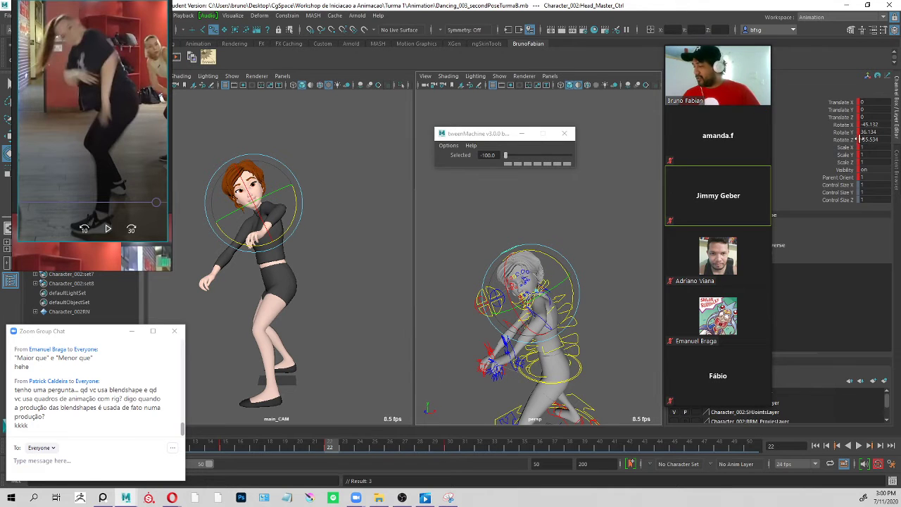
{"action": "key", "text": "ctrl+z"}
{"action": "left_click", "coordinate": [880, 124]}
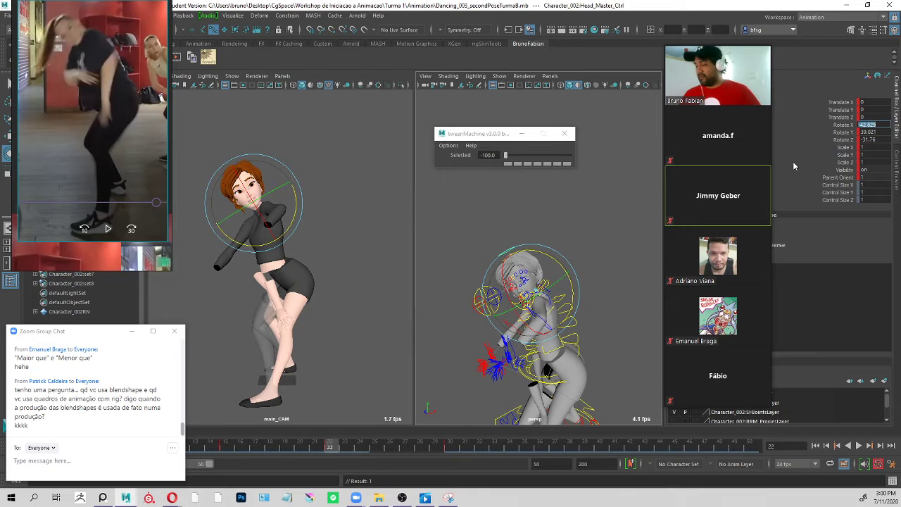
{"action": "left_click", "coordinate": [570, 208]}
{"action": "middle_click_drag", "start_coordinate": [583, 289], "coordinate": [552, 148], "text": "alt"}
{"action": "right_click_drag", "start_coordinate": [563, 250], "coordinate": [521, 218], "text": "alt"}
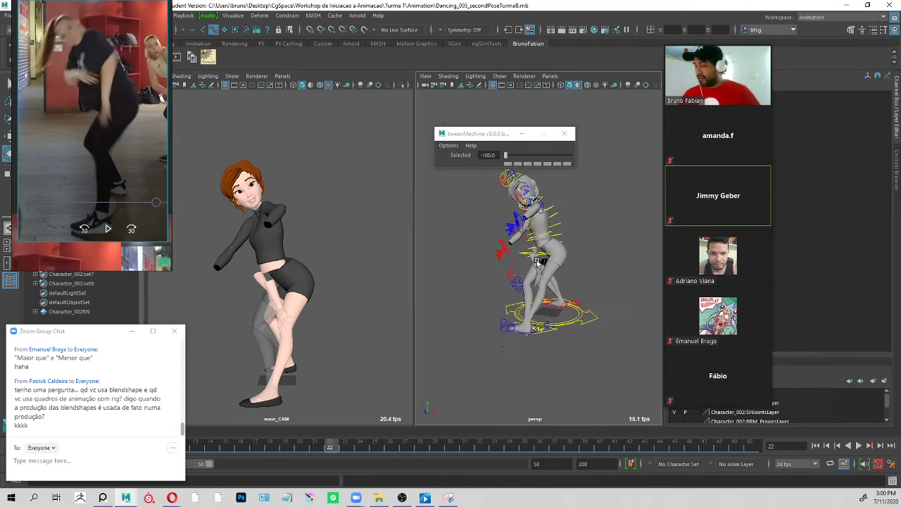
{"action": "middle_click_drag", "start_coordinate": [574, 188], "coordinate": [575, 229], "text": "alt"}
{"action": "left_click_drag", "start_coordinate": [613, 203], "coordinate": [431, 407]}
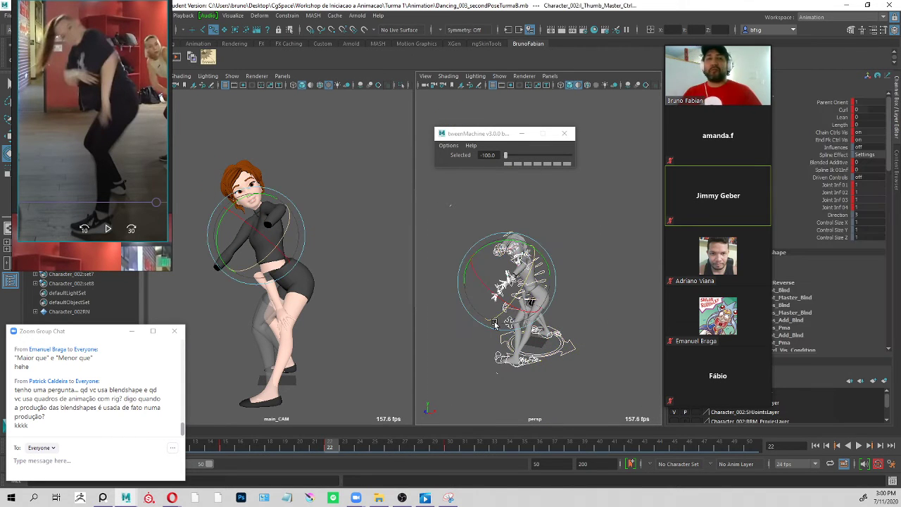
{"action": "left_click", "coordinate": [578, 221]}
Select the hip root control and scrub around frame 22 to refresh the character's pose.
{"action": "right_click_drag", "start_coordinate": [541, 292], "coordinate": [597, 284], "text": "alt"}
{"action": "middle_click_drag", "start_coordinate": [571, 298], "coordinate": [590, 229], "text": "alt"}
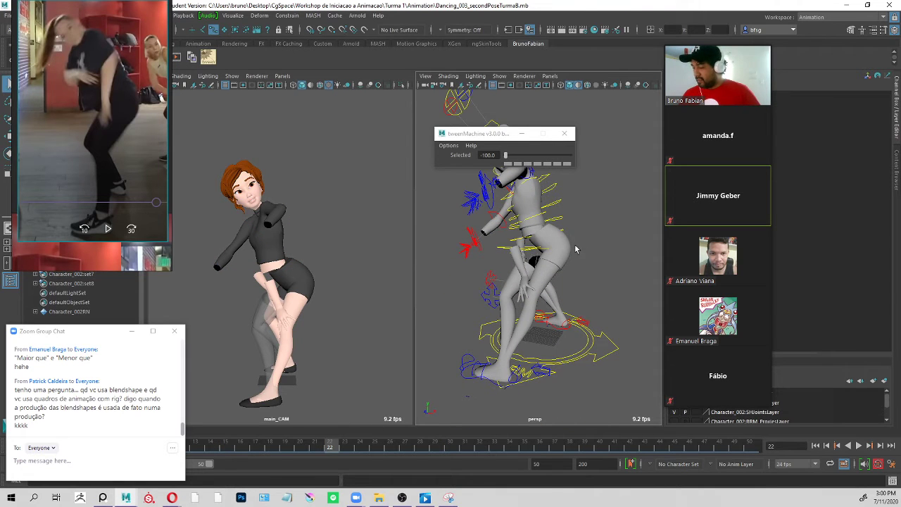
{"action": "left_click_drag", "start_coordinate": [495, 250], "coordinate": [497, 256]}
{"action": "left_click_drag", "start_coordinate": [498, 258], "coordinate": [524, 259], "text": "alt"}
{"action": "mouse_move", "coordinate": [325, 454]}
{"action": "left_mouse_down"}
{"action": "mouse_move", "coordinate": [275, 455]}
{"action": "mouse_move", "coordinate": [451, 457]}
{"action": "mouse_move", "coordinate": [331, 457]}
{"action": "mouse_move", "coordinate": [356, 465]}
{"action": "mouse_move", "coordinate": [479, 461]}
{"action": "mouse_move", "coordinate": [242, 462]}
{"action": "mouse_move", "coordinate": [385, 461]}
{"action": "mouse_move", "coordinate": [331, 461]}
{"action": "left_mouse_up"}
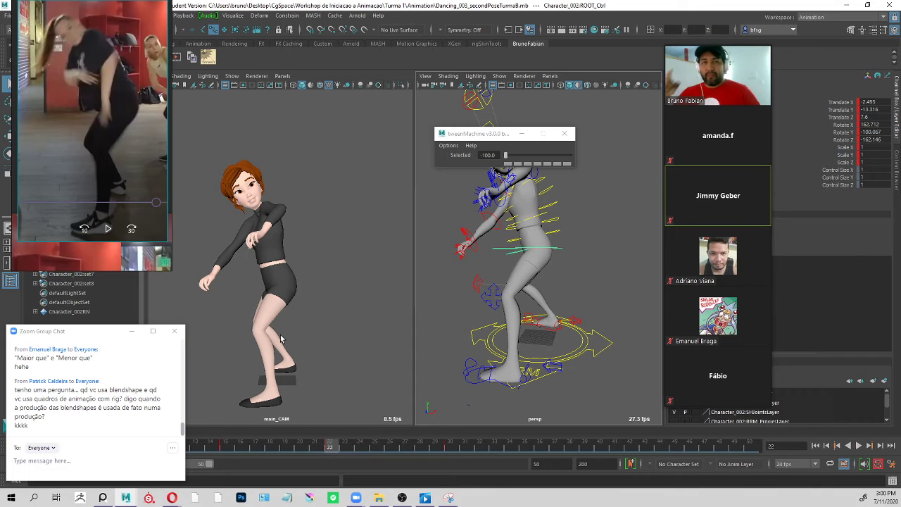
{"action": "mouse_move", "coordinate": [333, 446]}
{"action": "left_mouse_down"}
{"action": "mouse_move", "coordinate": [234, 448]}
{"action": "mouse_move", "coordinate": [440, 454]}
{"action": "mouse_move", "coordinate": [466, 446]}
{"action": "mouse_move", "coordinate": [328, 447]}
{"action": "left_mouse_up"}
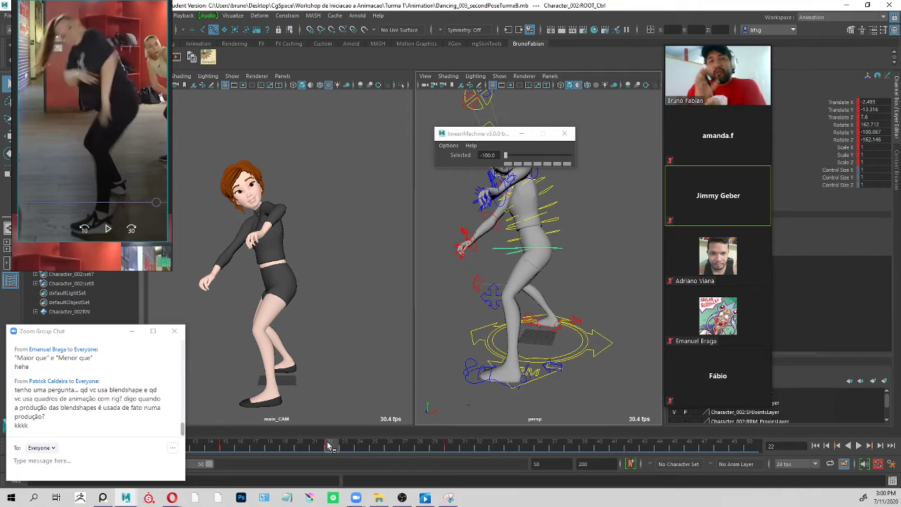
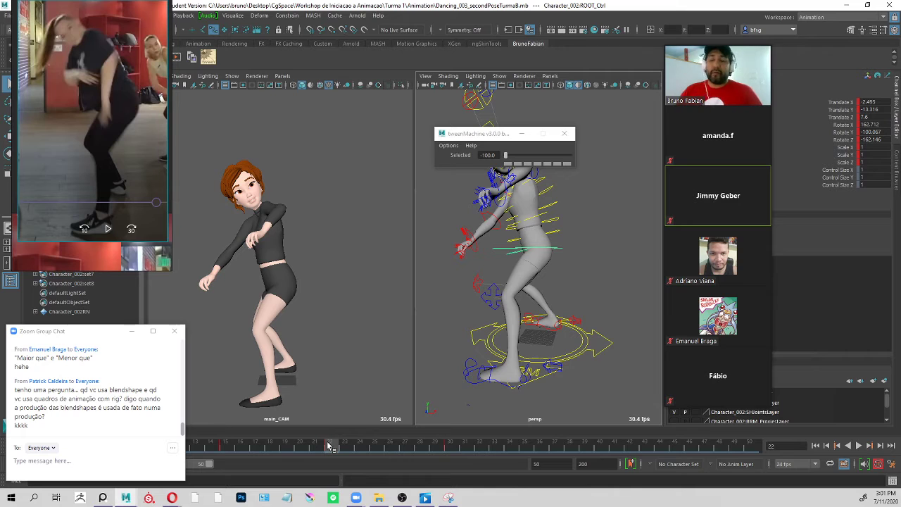
Play back the motion between the dance poses twice, returning to frame 22 to check the breakdown.
{"action": "left_click", "coordinate": [544, 239]}
{"action": "left_click", "coordinate": [568, 249]}
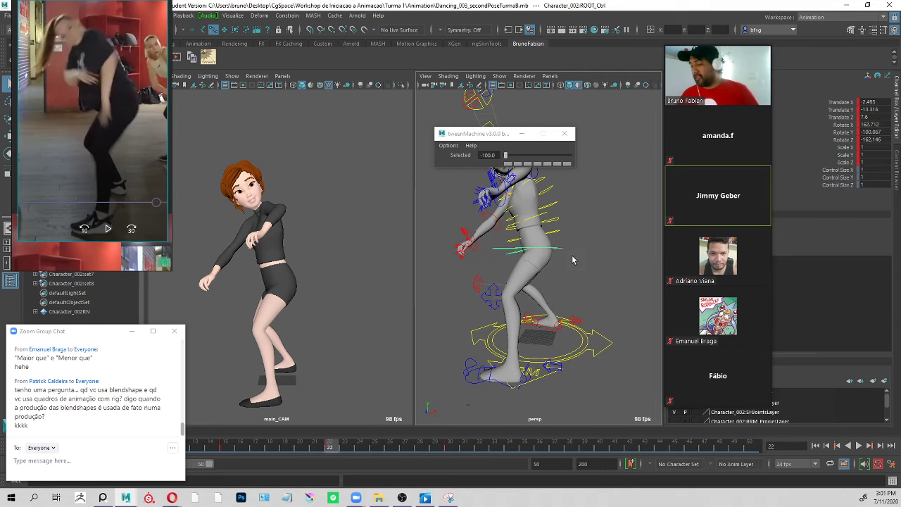
{"action": "key", "text": "alt+v"}
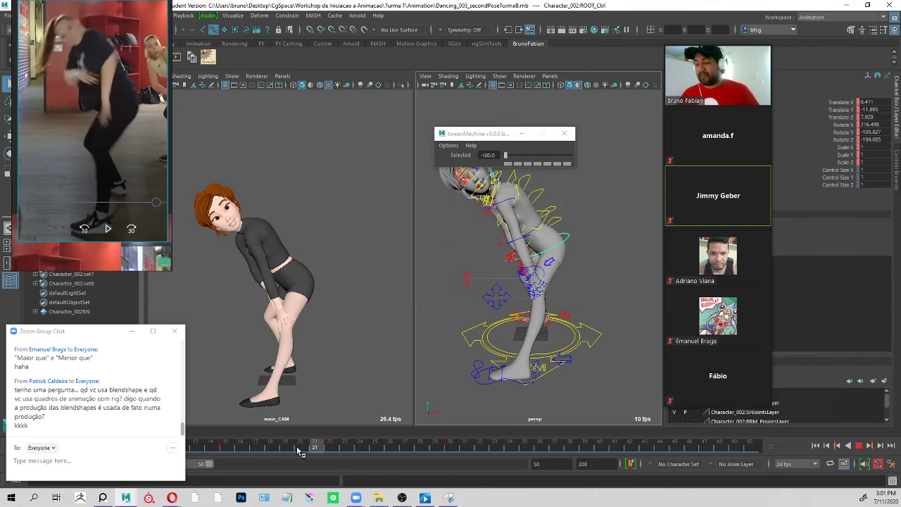
{"action": "left_click_drag", "start_coordinate": [424, 448], "coordinate": [329, 445]}
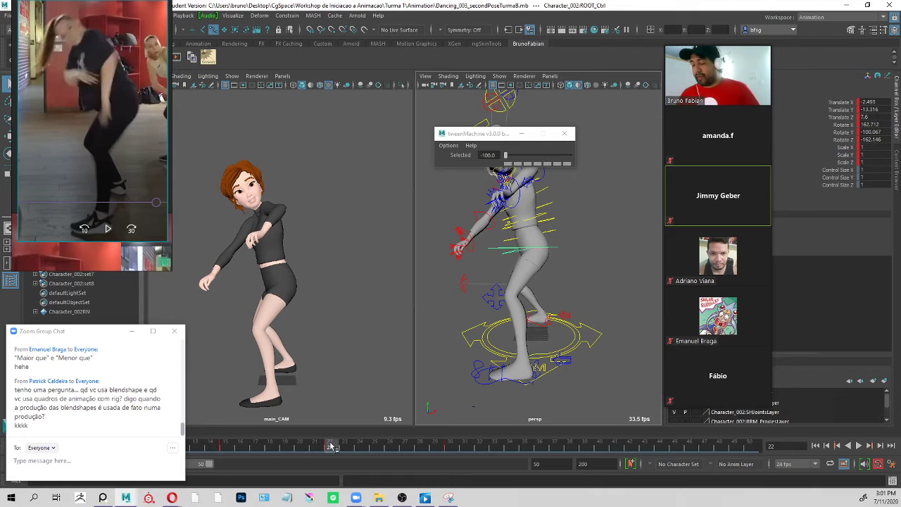
{"action": "key", "text": "alt+v"}
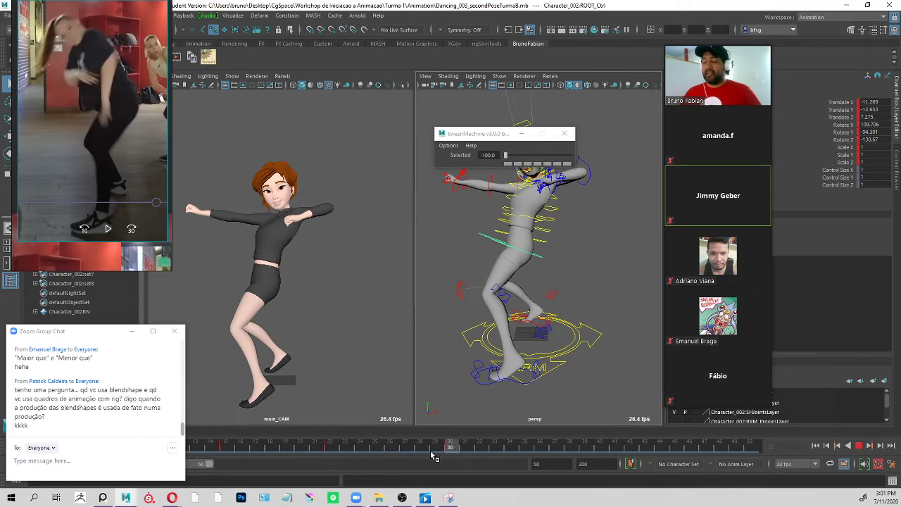
{"action": "left_click_drag", "start_coordinate": [430, 452], "coordinate": [338, 448]}
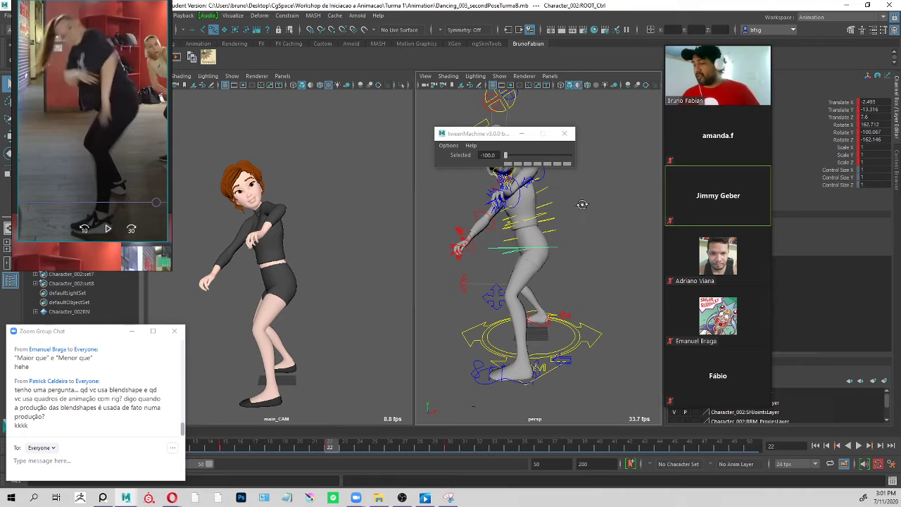
Move the tweenMachine window clear of the character's upper body and select the right clavicle control.
{"action": "left_click_drag", "start_coordinate": [582, 204], "coordinate": [414, 216], "text": "alt"}
{"action": "mouse_move", "coordinate": [114, 80]}
{"action": "left_mouse_down"}
{"action": "mouse_move", "coordinate": [119, 101]}
{"action": "mouse_move", "coordinate": [111, 89]}
{"action": "left_mouse_up"}
{"action": "left_click_drag", "start_coordinate": [457, 133], "coordinate": [379, 52]}
{"action": "left_click_drag", "start_coordinate": [595, 152], "coordinate": [610, 181], "text": "alt"}
{"action": "scroll", "coordinate": [585, 168], "scroll_direction": "up", "scroll_amount": 3}
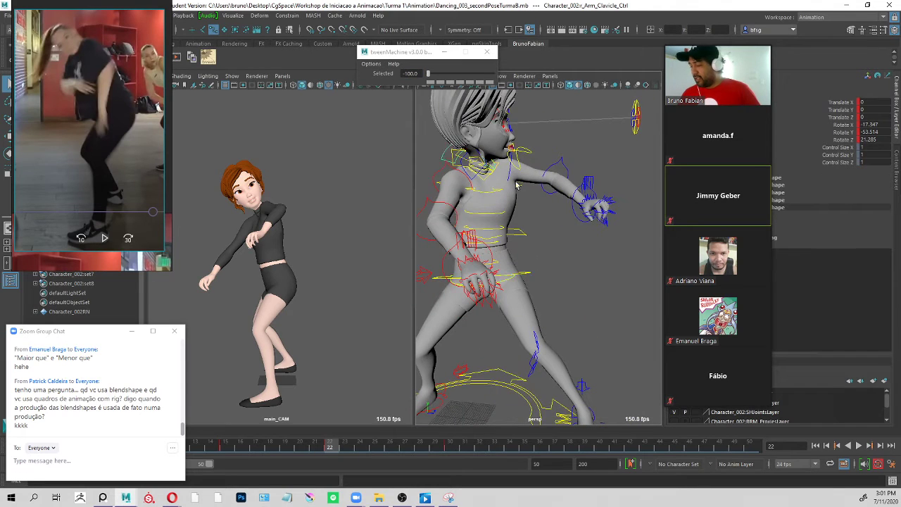
{"action": "left_click_drag", "start_coordinate": [535, 176], "coordinate": [485, 180], "text": "alt"}
{"action": "left_click", "coordinate": [480, 183]}
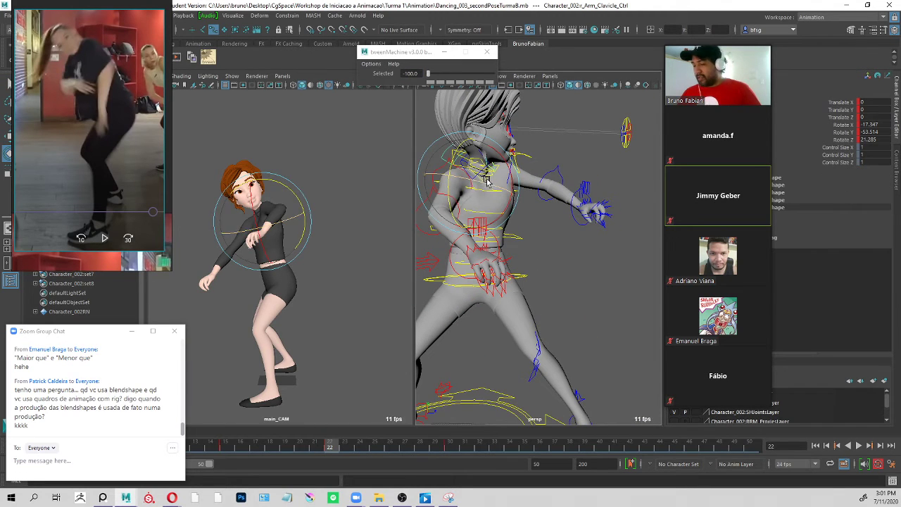
Examine the right clavicle and shoulder pose from several angles at frame 22 and clear the selection.
{"action": "left_click_drag", "start_coordinate": [569, 226], "coordinate": [444, 233], "text": "alt"}
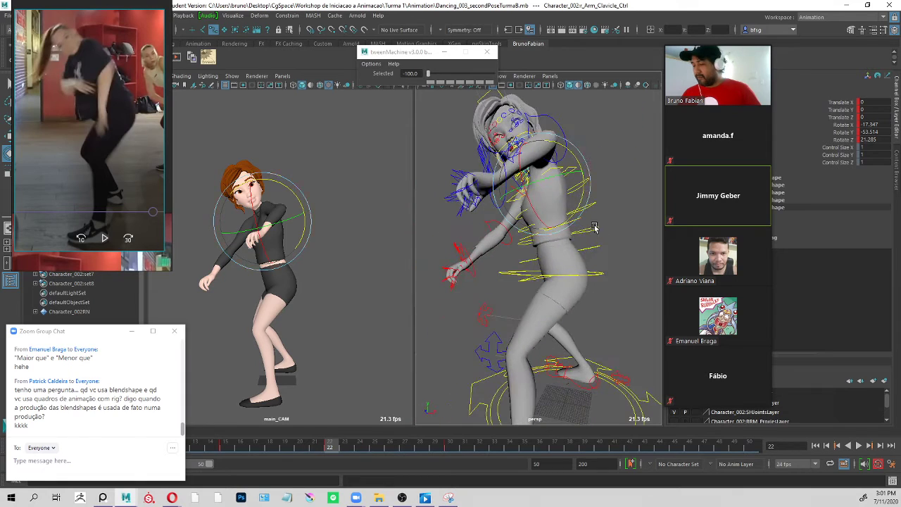
{"action": "left_click_drag", "start_coordinate": [615, 240], "coordinate": [606, 205], "text": "alt"}
{"action": "left_click", "coordinate": [603, 226]}
{"action": "key", "text": "q"}
{"action": "left_click_drag", "start_coordinate": [603, 146], "coordinate": [615, 193], "text": "alt"}
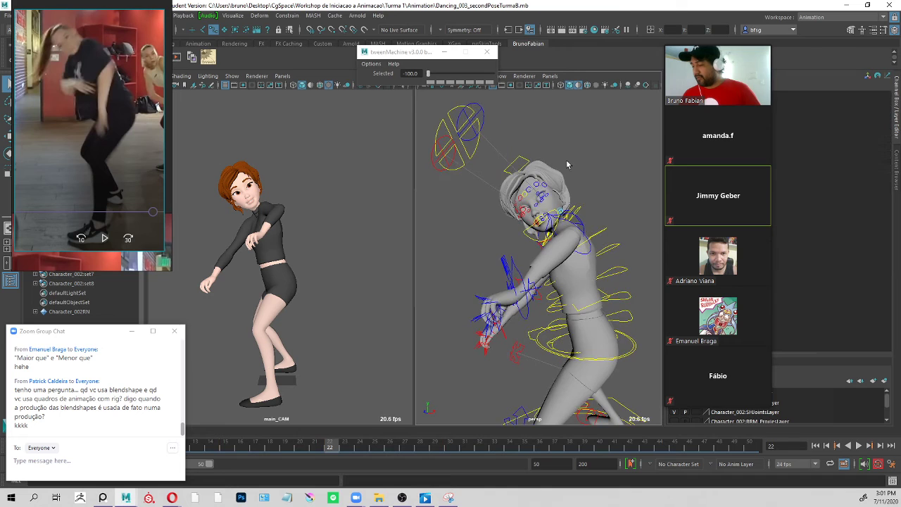
Rotate the character's head slightly at frame 22 and clear the selection.
{"action": "left_click", "coordinate": [552, 203]}
{"action": "left_click_drag", "start_coordinate": [554, 204], "coordinate": [548, 214]}
{"action": "key", "text": "q"}
{"action": "left_click", "coordinate": [573, 141]}
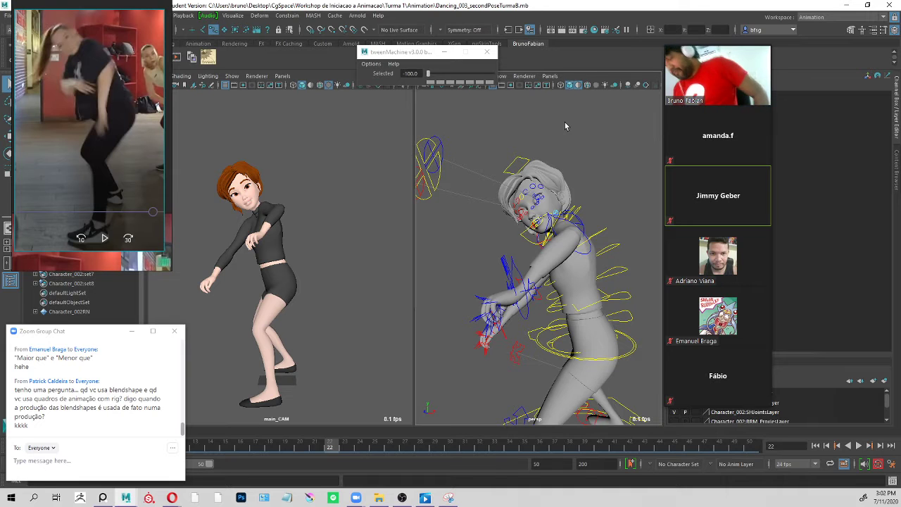
Rotate the right clavicle control at frame 22 to about X -12.4, Y -34.6, Z 14.3.
{"action": "left_click_drag", "start_coordinate": [566, 158], "coordinate": [597, 133], "text": "alt"}
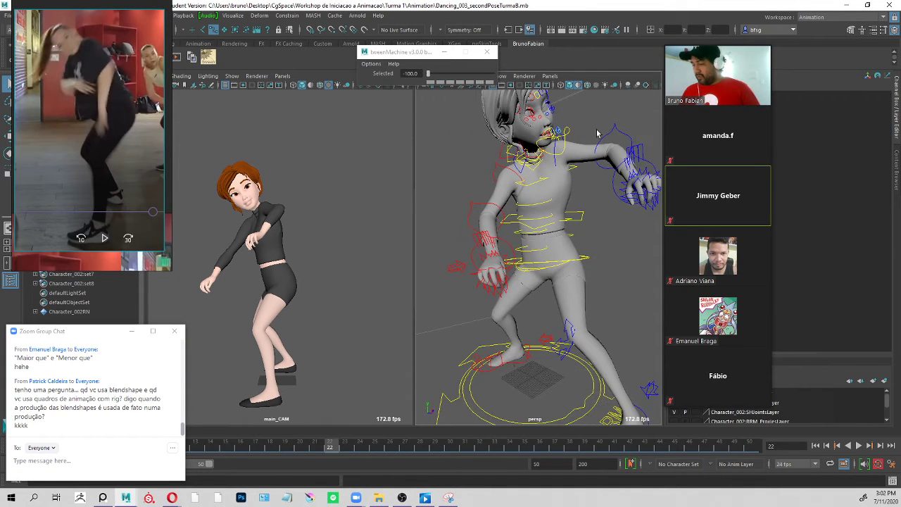
{"action": "left_click", "coordinate": [500, 157]}
{"action": "key", "text": "e"}
{"action": "left_click_drag", "start_coordinate": [526, 182], "coordinate": [504, 180]}
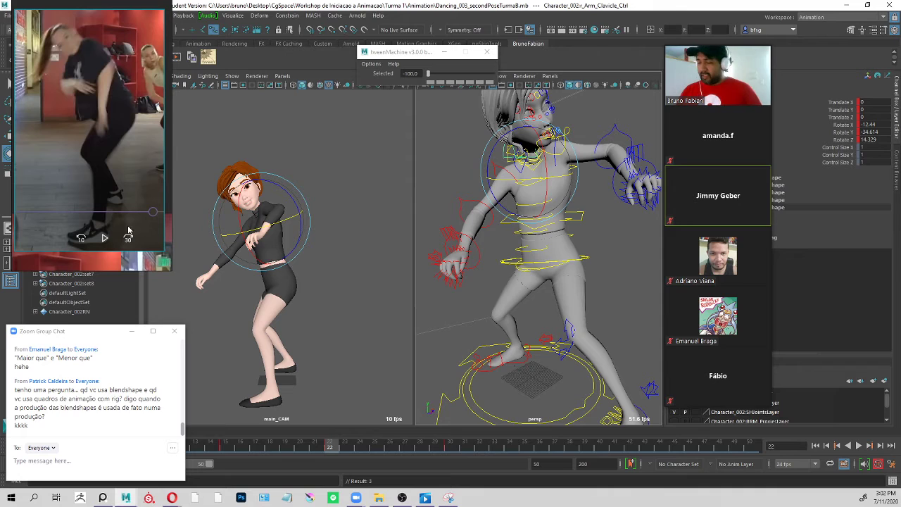
Reframe the dance video reference to study the dancer's arms and upper body.
{"action": "scroll", "coordinate": [109, 134], "scroll_direction": "down", "scroll_amount": 2}
{"action": "scroll", "coordinate": [46, 161], "scroll_direction": "down", "scroll_amount": 1}
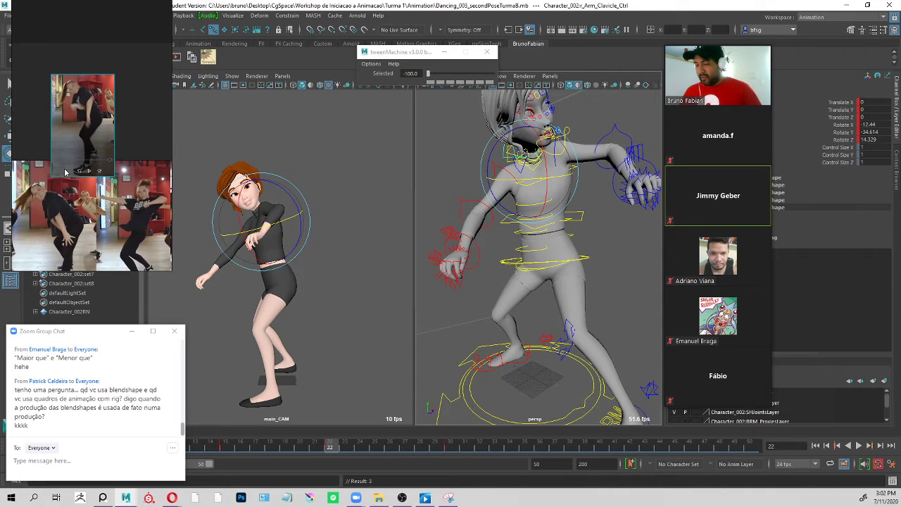
{"action": "scroll", "coordinate": [81, 250], "scroll_direction": "up", "scroll_amount": 1}
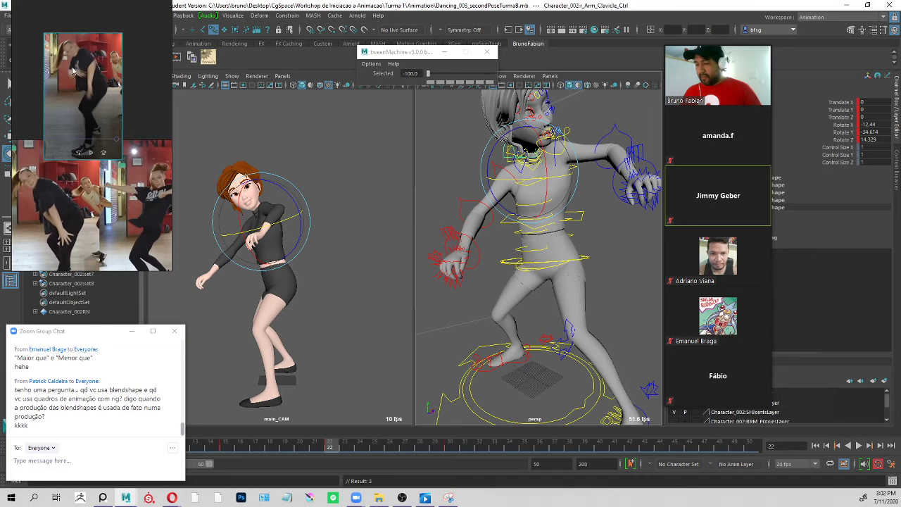
{"action": "scroll", "coordinate": [55, 63], "scroll_direction": "up", "scroll_amount": 3}
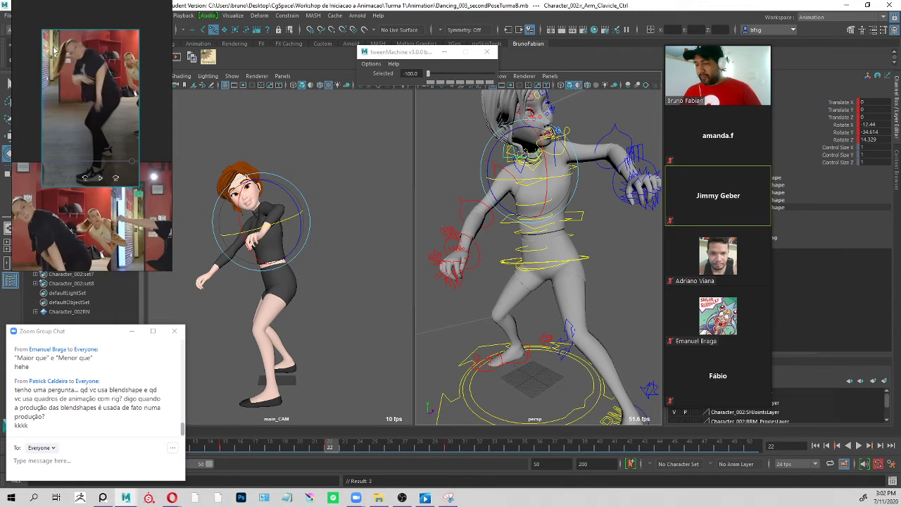
Check the playback, return to frame 22 and rotate the right clavicle to about X -23.9, Y -29.0, Z 25.5.
{"action": "left_click_drag", "start_coordinate": [594, 173], "coordinate": [557, 202], "text": "alt"}
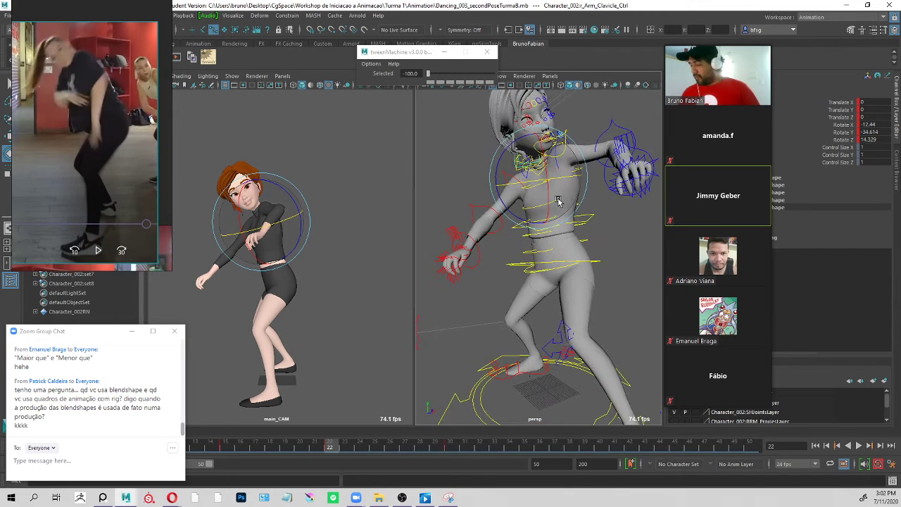
{"action": "key", "text": "alt+v"}
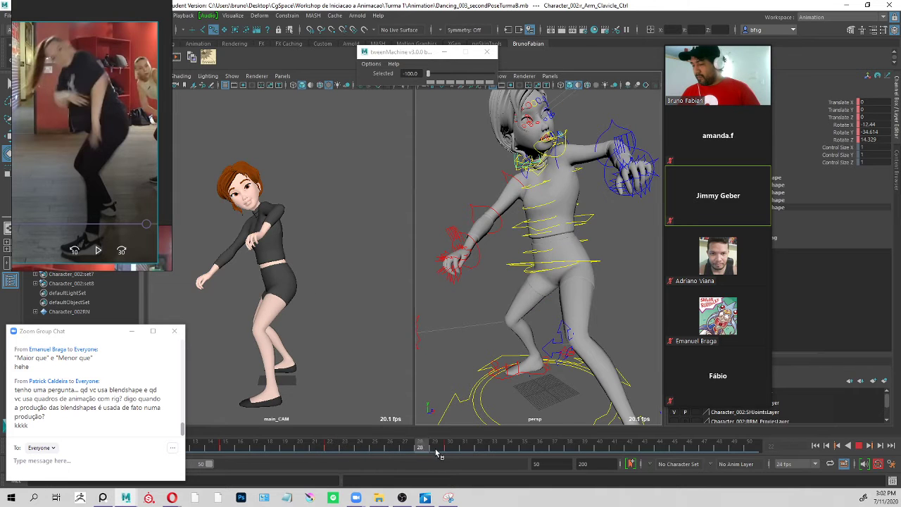
{"action": "left_click_drag", "start_coordinate": [364, 454], "coordinate": [336, 457]}
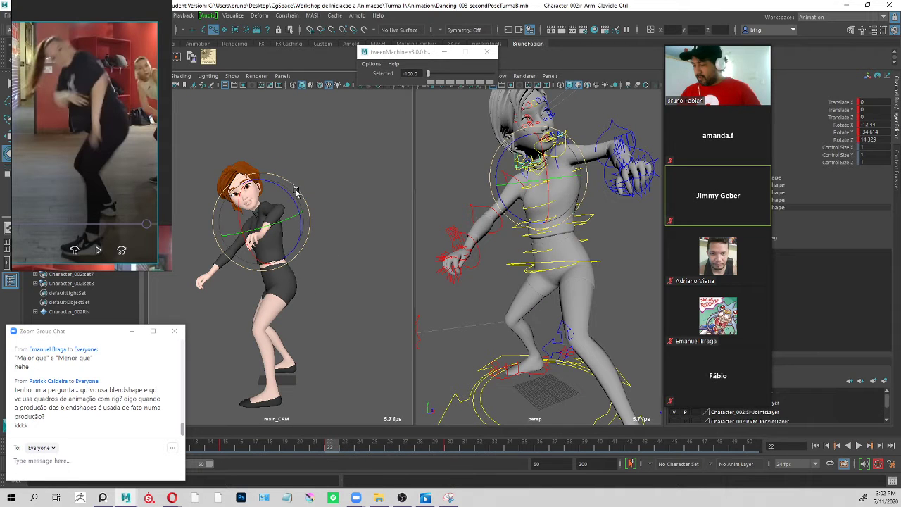
{"action": "left_click_drag", "start_coordinate": [299, 193], "coordinate": [306, 194]}
{"action": "key", "text": "q"}
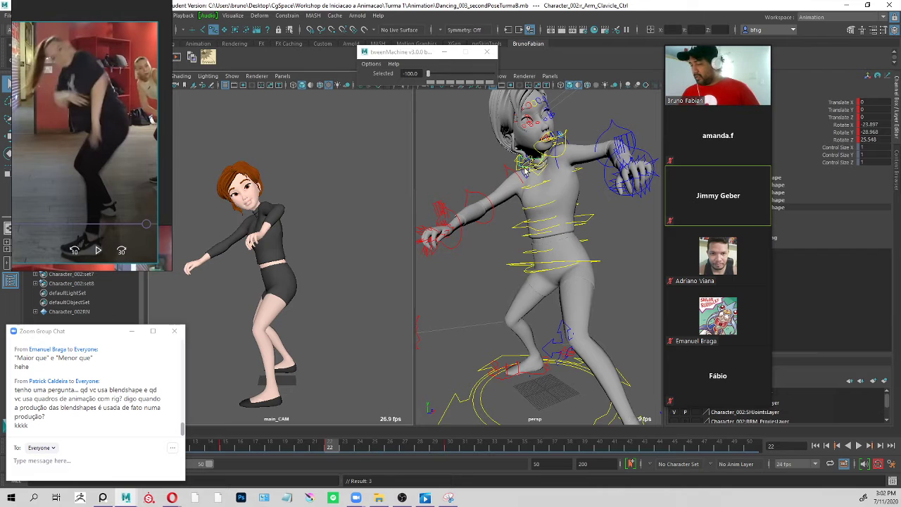
Rotate the right shoulder FK control to about X 38.0, Y -24.3, Z -6.4, lowering the arm, and key it.
{"action": "left_click", "coordinate": [511, 167]}
{"action": "key", "text": "e"}
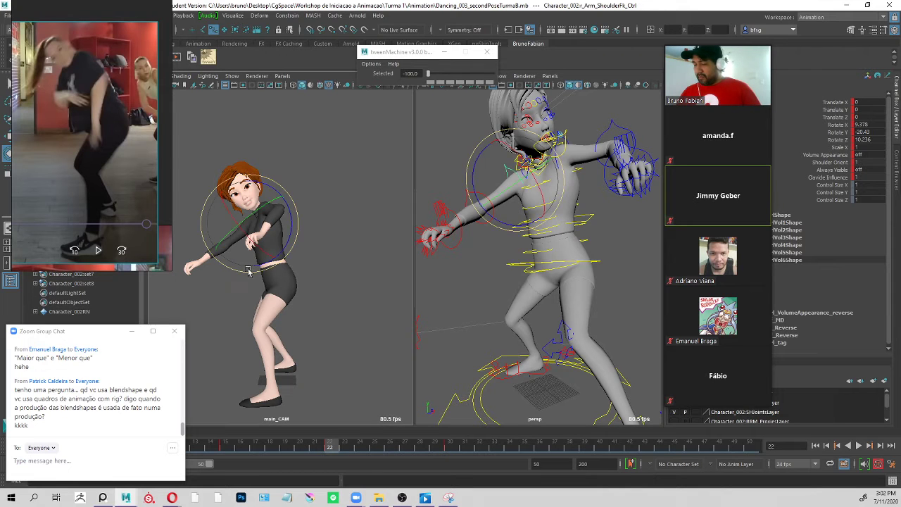
{"action": "left_click_drag", "start_coordinate": [248, 271], "coordinate": [280, 232]}
{"action": "key", "text": "s"}
{"action": "key", "text": "q"}
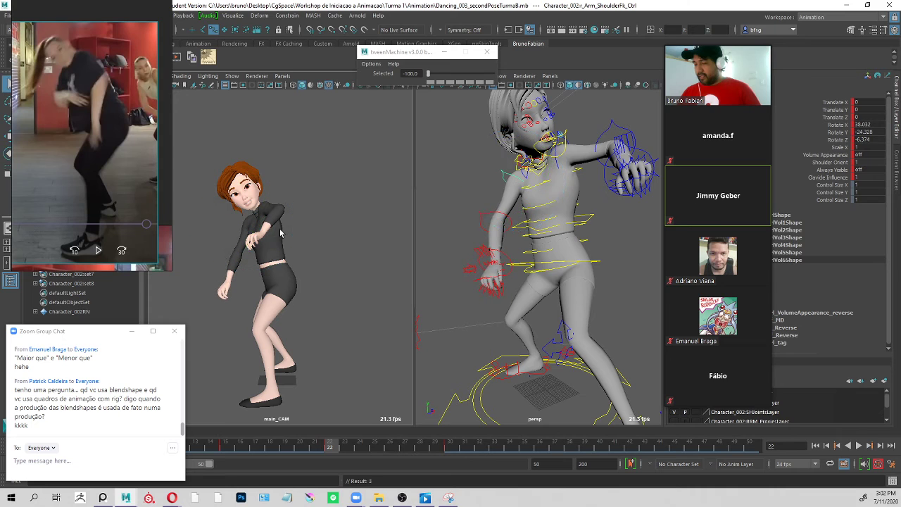
Bend the right elbow FK control so the forearm comes across the front of the torso.
{"action": "left_click", "coordinate": [501, 225]}
{"action": "key", "text": "e"}
{"action": "left_click_drag", "start_coordinate": [509, 244], "coordinate": [527, 210]}
{"action": "key", "text": "q"}
Rotate the right shoulder FK control to about X 60.9, Y -28.4, Z -5.4 and select the right wrist control.
{"action": "left_click", "coordinate": [507, 189]}
{"action": "key", "text": "e"}
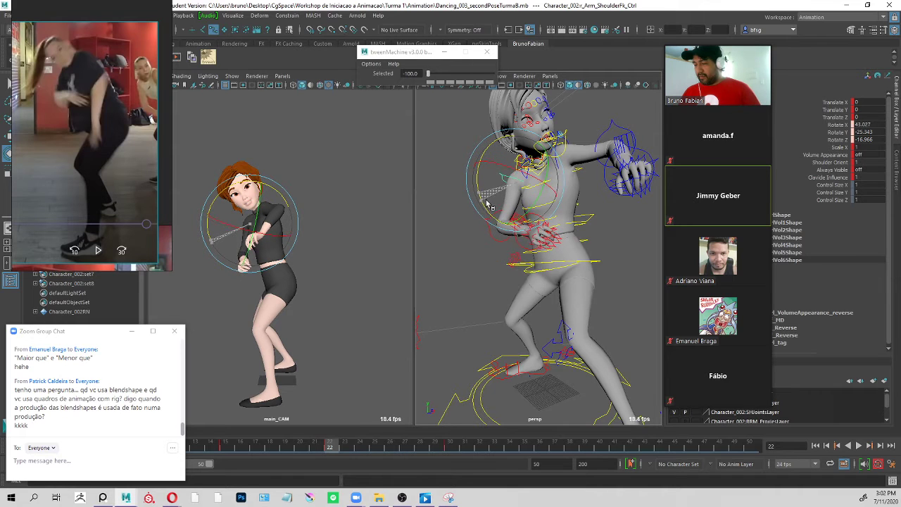
{"action": "left_click_drag", "start_coordinate": [491, 204], "coordinate": [544, 205]}
{"action": "left_click", "coordinate": [556, 233]}
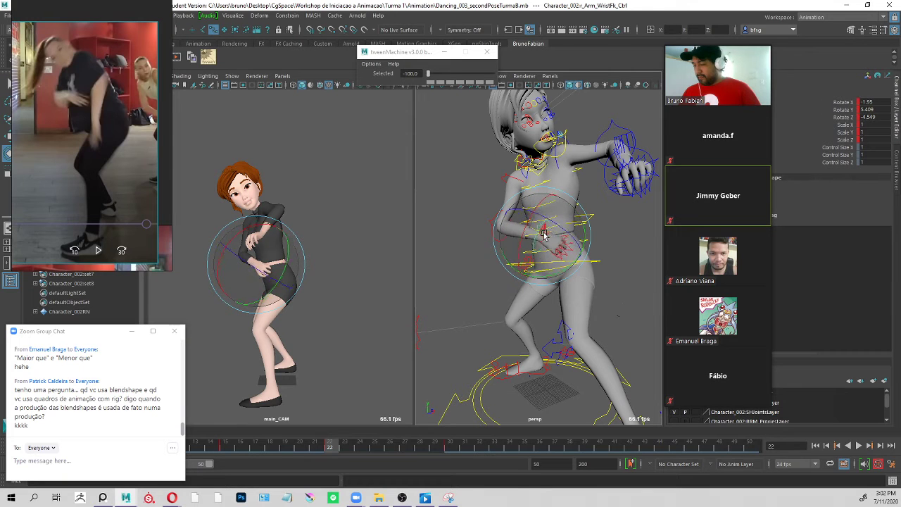
Refine the right shoulder FK rotation from a side view to about X 47.2, Y -32.8, Z 4.7.
{"action": "left_click", "coordinate": [529, 176]}
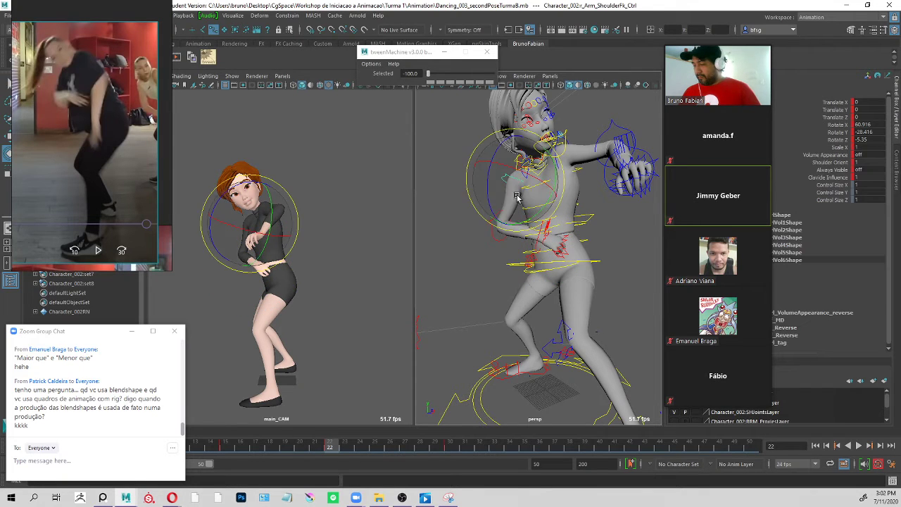
{"action": "key", "text": "q"}
{"action": "left_click_drag", "start_coordinate": [516, 186], "coordinate": [643, 176]}
{"action": "left_click", "coordinate": [494, 108]}
{"action": "left_click_drag", "start_coordinate": [494, 110], "coordinate": [451, 101], "text": "alt"}
{"action": "key", "text": "e"}
{"action": "left_click_drag", "start_coordinate": [518, 171], "coordinate": [528, 179]}
{"action": "left_click", "coordinate": [518, 169]}
{"action": "key", "text": "q"}
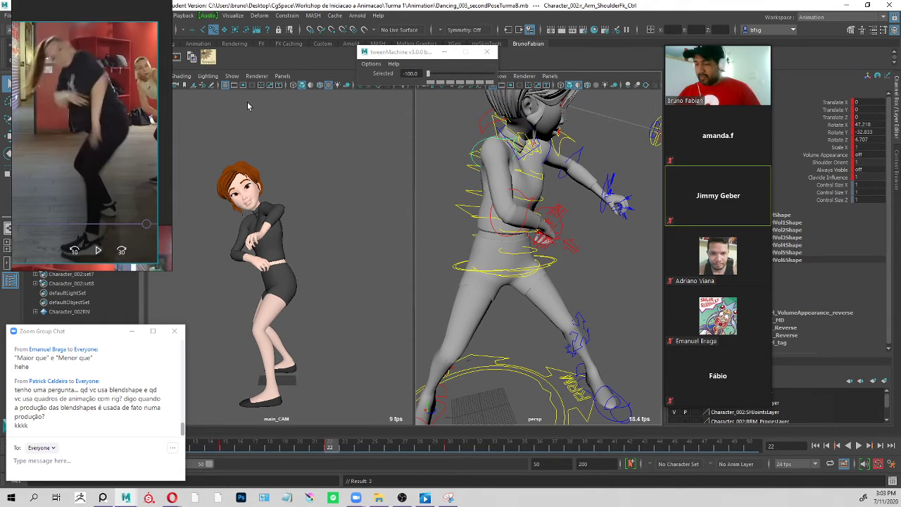
Bend the right elbow FK control further to a Y rotation of about -88.7.
{"action": "left_click", "coordinate": [548, 195]}
{"action": "key", "text": "e"}
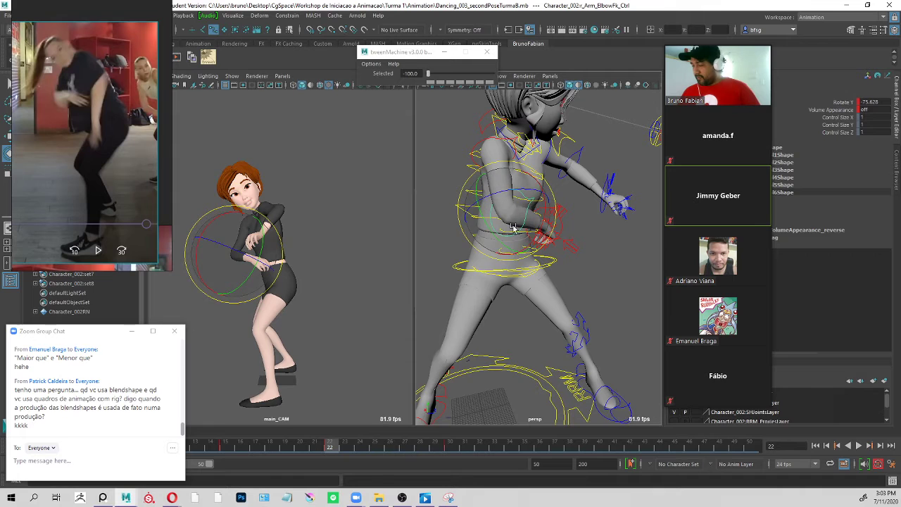
{"action": "left_click_drag", "start_coordinate": [508, 250], "coordinate": [506, 251]}
{"action": "key", "text": "q"}
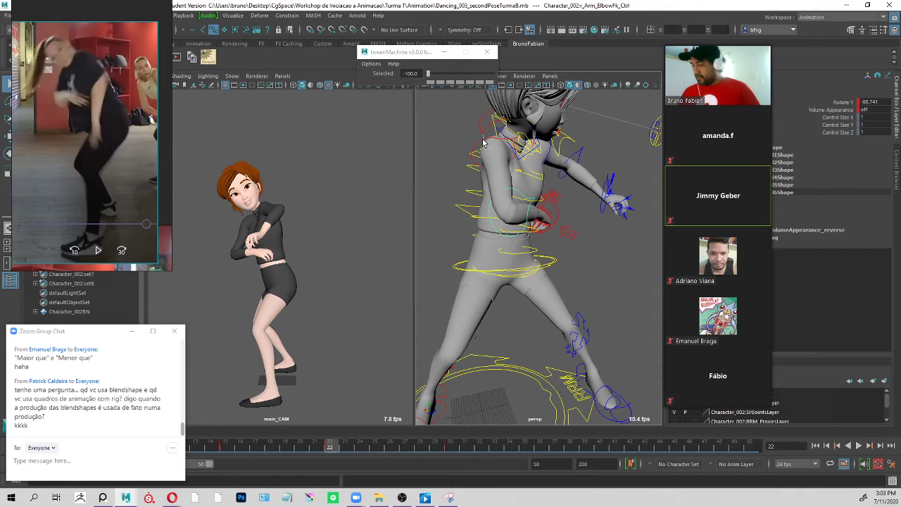
Rotate the right shoulder FK control to about X 31.9, Y -32.8, Z -5.2.
{"action": "left_click", "coordinate": [483, 143]}
{"action": "key", "text": "e"}
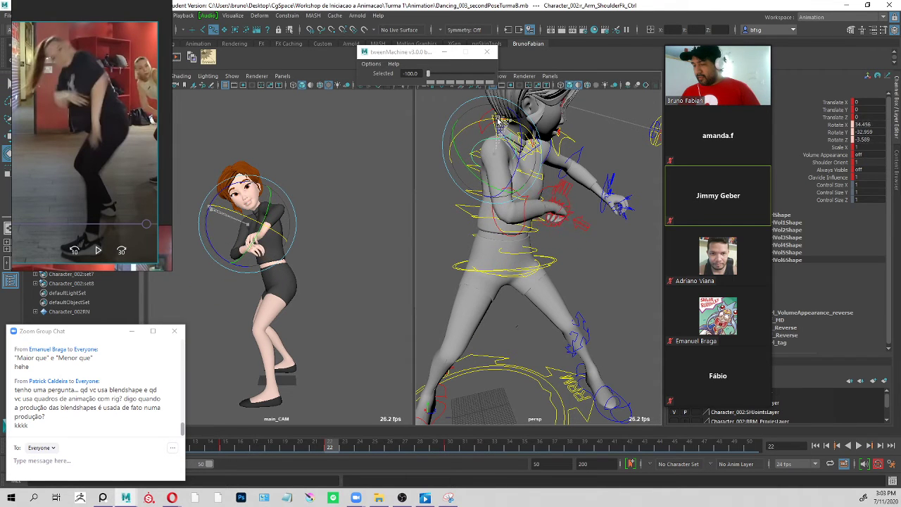
{"action": "left_click_drag", "start_coordinate": [495, 118], "coordinate": [501, 134]}
{"action": "key", "text": "q"}
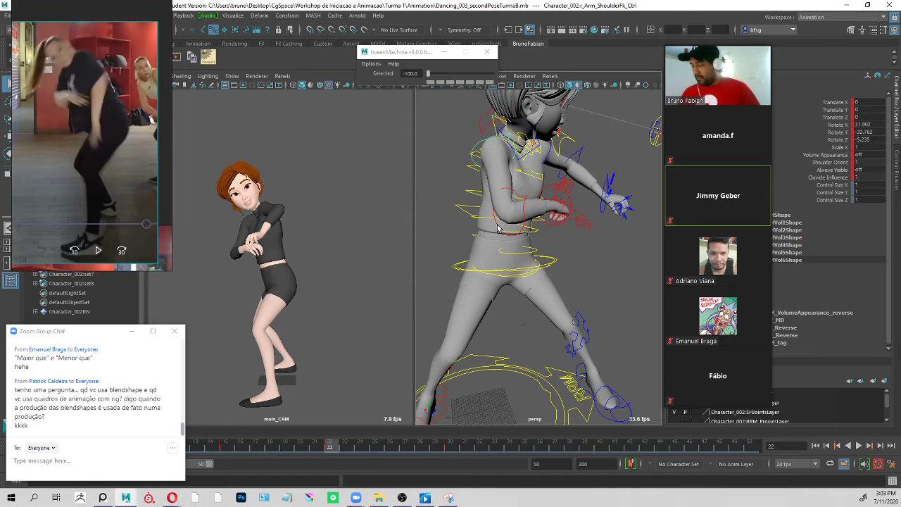
Open the right elbow FK control slightly to a Y rotation of about -82.
{"action": "left_click", "coordinate": [531, 231]}
{"action": "key", "text": "e"}
{"action": "left_click_drag", "start_coordinate": [509, 251], "coordinate": [499, 249]}
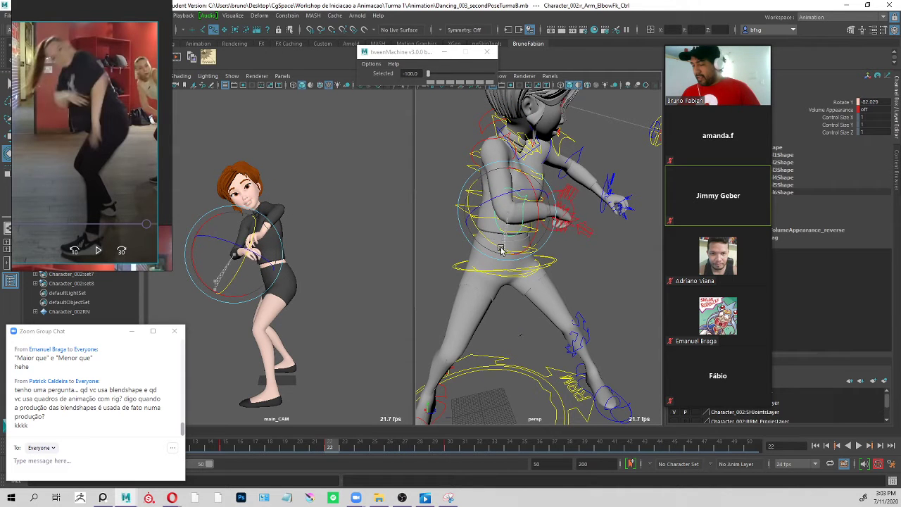
{"action": "key", "text": "q"}
Rotate the right shoulder FK control to about Y -40.6 and open the right elbow to about Y -76.2.
{"action": "left_click_drag", "start_coordinate": [596, 200], "coordinate": [589, 175], "text": "alt"}
{"action": "left_click", "coordinate": [491, 149]}
{"action": "key", "text": "e"}
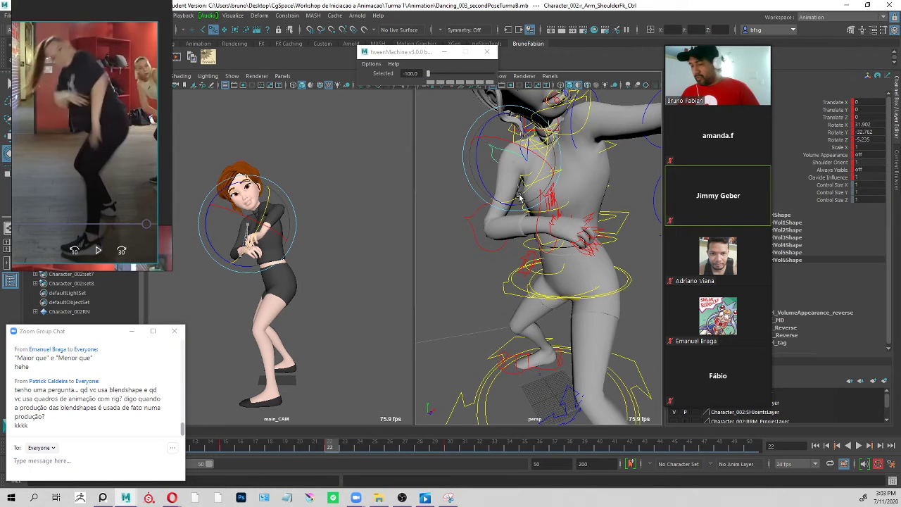
{"action": "left_click_drag", "start_coordinate": [532, 184], "coordinate": [522, 194]}
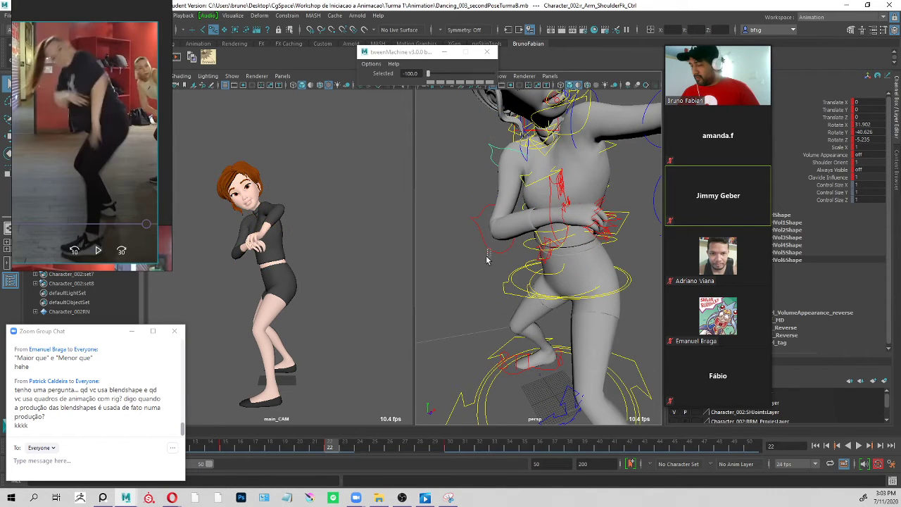
{"action": "left_click", "coordinate": [523, 239]}
{"action": "left_click_drag", "start_coordinate": [523, 239], "coordinate": [575, 238]}
{"action": "key", "text": "q"}
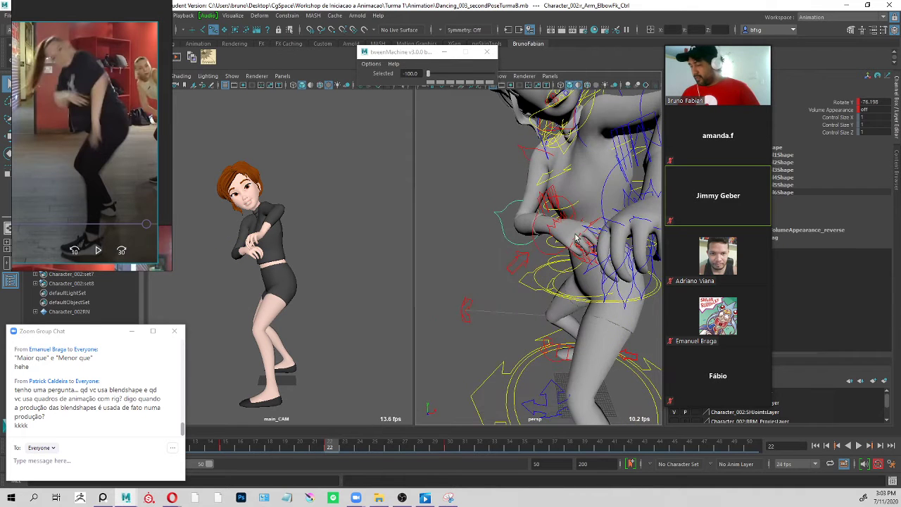
Rotate the right wrist FK control to pose the hand in front of the torso, check it up close and clear the selection.
{"action": "left_click", "coordinate": [534, 252]}
{"action": "key", "text": "e"}
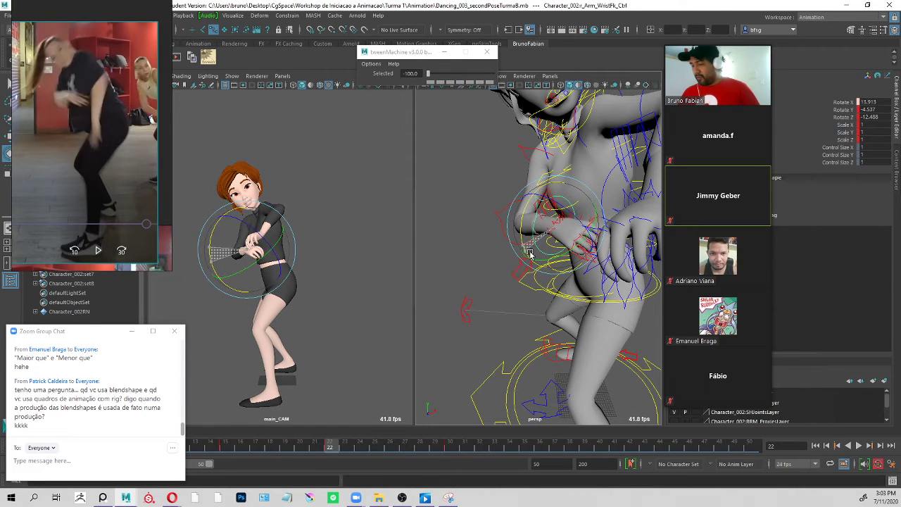
{"action": "left_click_drag", "start_coordinate": [531, 252], "coordinate": [620, 156]}
{"action": "key", "text": "ctrl+z"}
{"action": "key", "text": "ctrl+y"}
{"action": "right_click_drag", "start_coordinate": [556, 169], "coordinate": [589, 179], "text": "alt"}
{"action": "key", "text": "q"}
{"action": "left_click_drag", "start_coordinate": [573, 201], "coordinate": [575, 238], "text": "alt"}
{"action": "left_click", "coordinate": [518, 224]}
{"action": "left_click", "coordinate": [595, 225]}
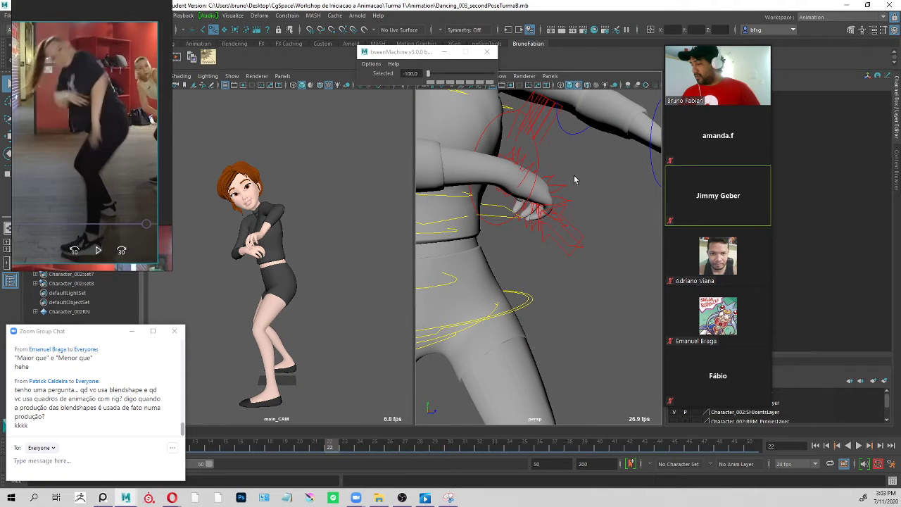
Blend the right hand's selected finger controls at frame 22 in tweenMachine to -86.9, using the frame 15 pose as reference.
{"action": "left_click_drag", "start_coordinate": [575, 179], "coordinate": [554, 170], "text": "alt"}
{"action": "left_click", "coordinate": [565, 133]}
{"action": "left_click", "coordinate": [542, 159], "text": "ctrl"}
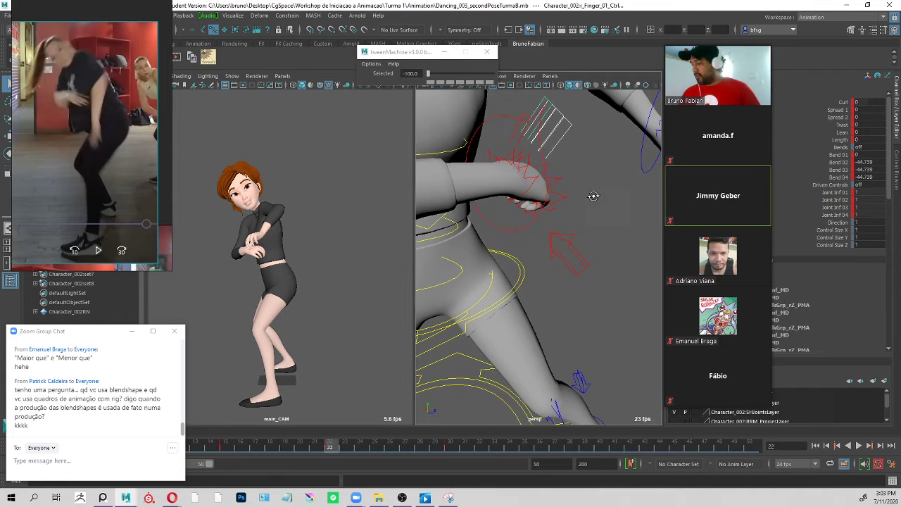
{"action": "left_click_drag", "start_coordinate": [593, 193], "coordinate": [526, 167], "text": "alt"}
{"action": "left_click", "coordinate": [229, 456]}
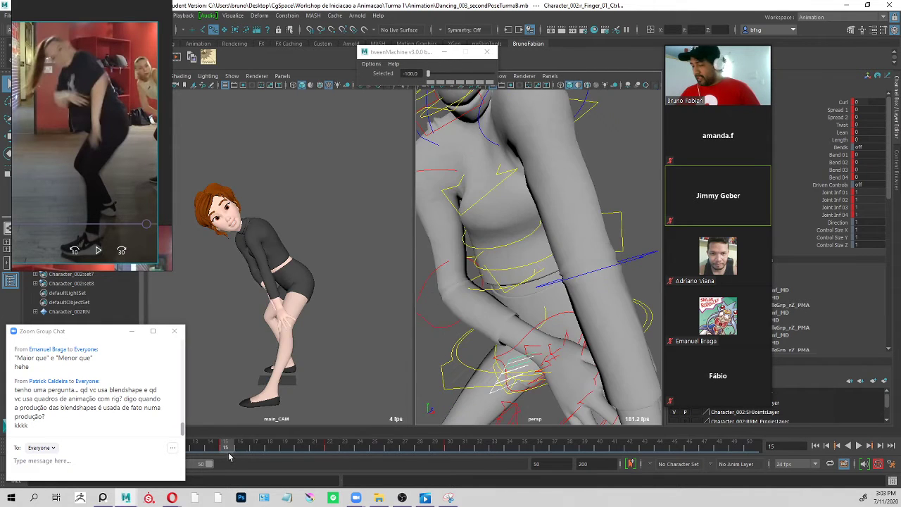
{"action": "left_click_drag", "start_coordinate": [616, 349], "coordinate": [553, 279], "text": "alt"}
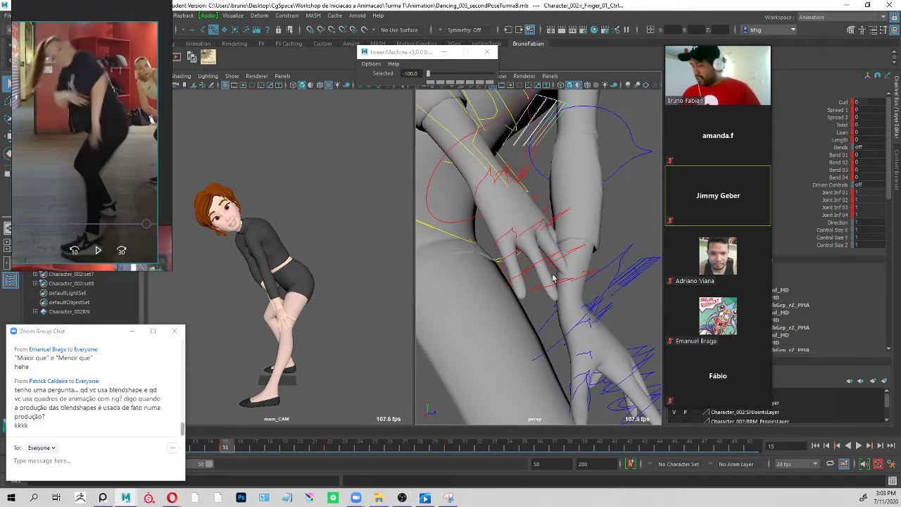
{"action": "left_click", "coordinate": [334, 447]}
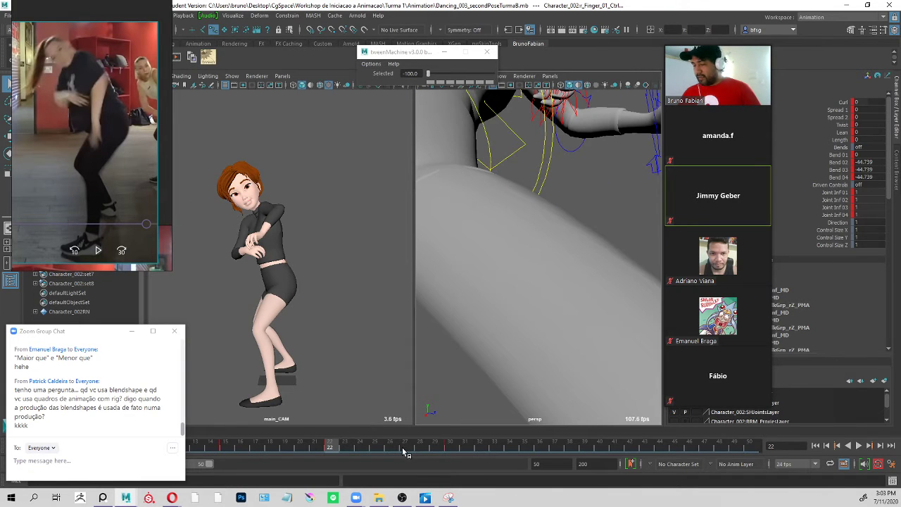
{"action": "left_click_drag", "start_coordinate": [596, 120], "coordinate": [551, 273], "text": "alt"}
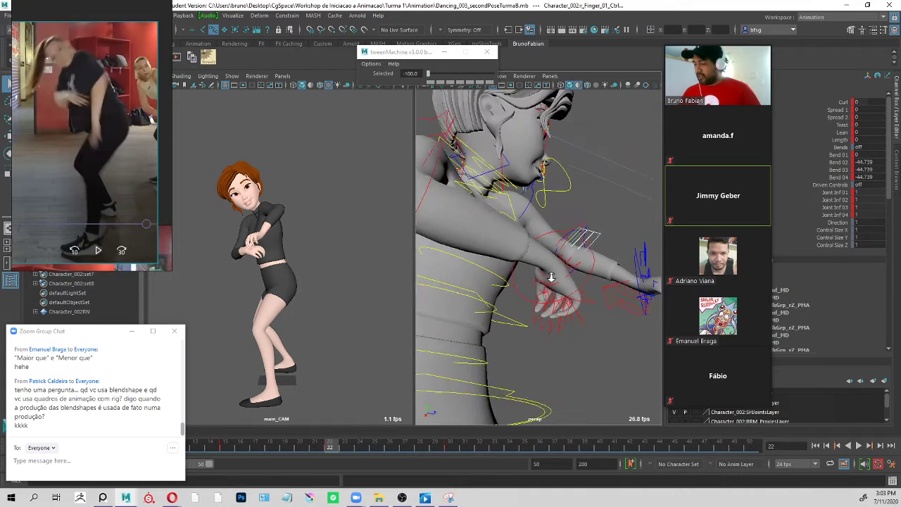
{"action": "left_click_drag", "start_coordinate": [443, 73], "coordinate": [465, 74]}
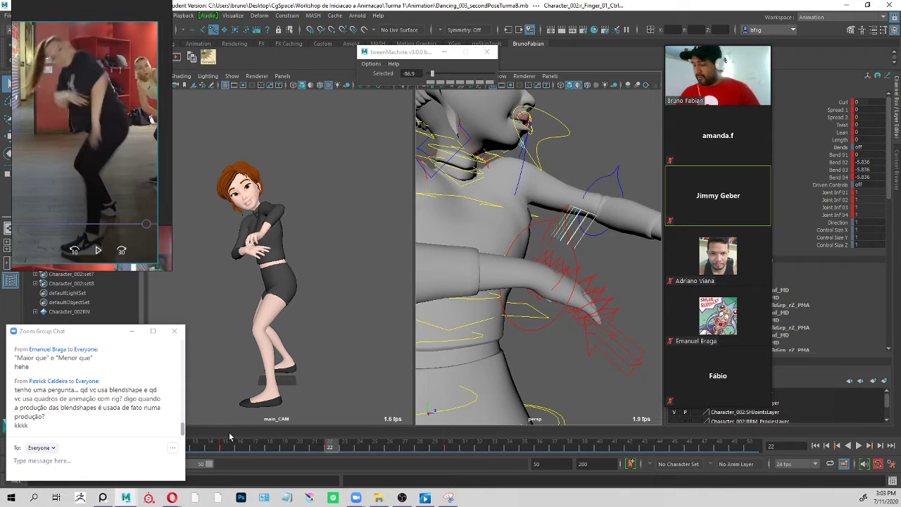
Play the animation and step back and forth through the keyed poses at frames 15, 22 and 30 to review the breakdown.
{"action": "key", "text": "alt+v"}
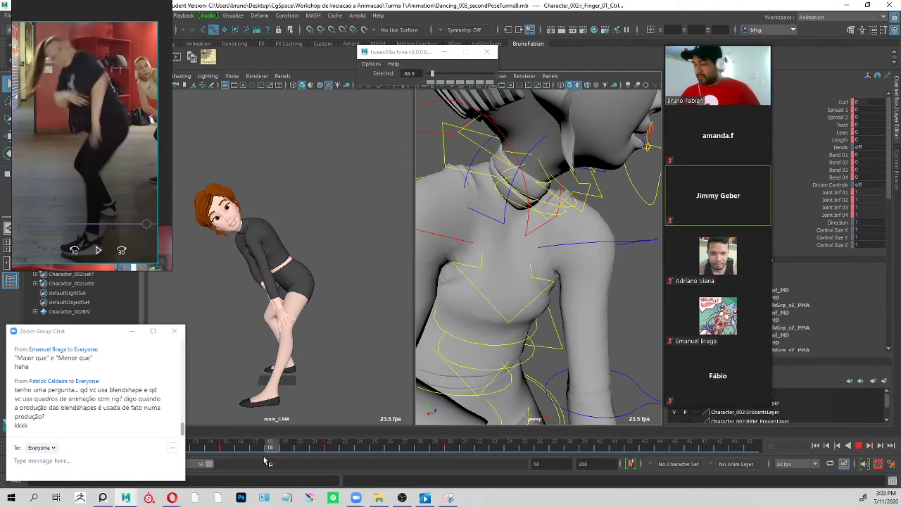
{"action": "left_click_drag", "start_coordinate": [264, 456], "coordinate": [231, 453]}
{"action": "key", "text": "period"}
{"action": "key", "text": "period"}
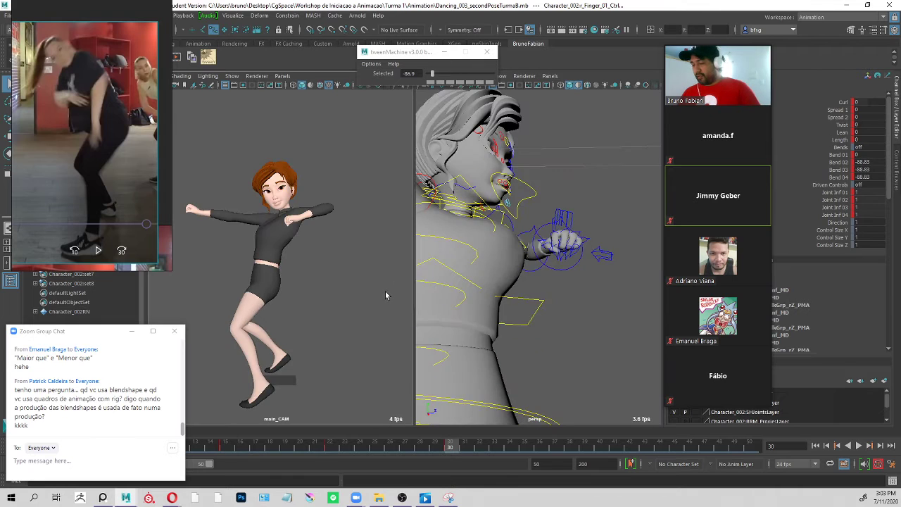
{"action": "key", "text": "comma"}
{"action": "key", "text": "comma"}
{"action": "key", "text": "period"}
{"action": "key", "text": "period"}
{"action": "key", "text": "comma"}
{"action": "key", "text": "comma"}
{"action": "key", "text": "period"}
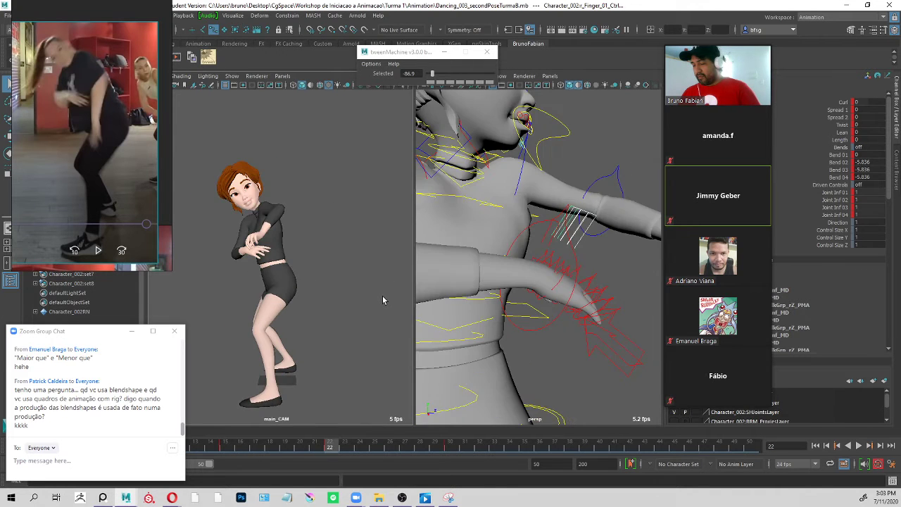
{"action": "key", "text": "period"}
{"action": "key", "text": "comma"}
Rotate the right wrist FK control to about X 1.5, Y 0.4, Z -41.5 so the hand hangs down.
{"action": "left_click", "coordinate": [583, 145]}
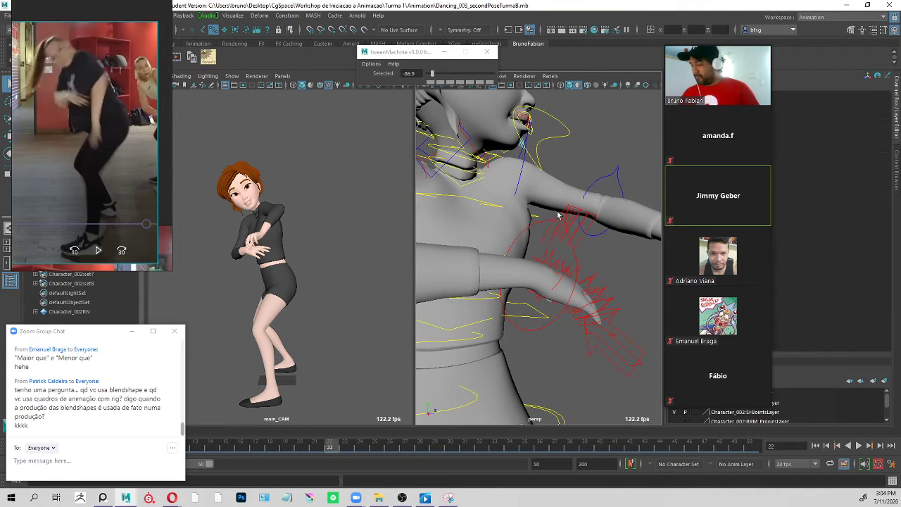
{"action": "left_click", "coordinate": [537, 221]}
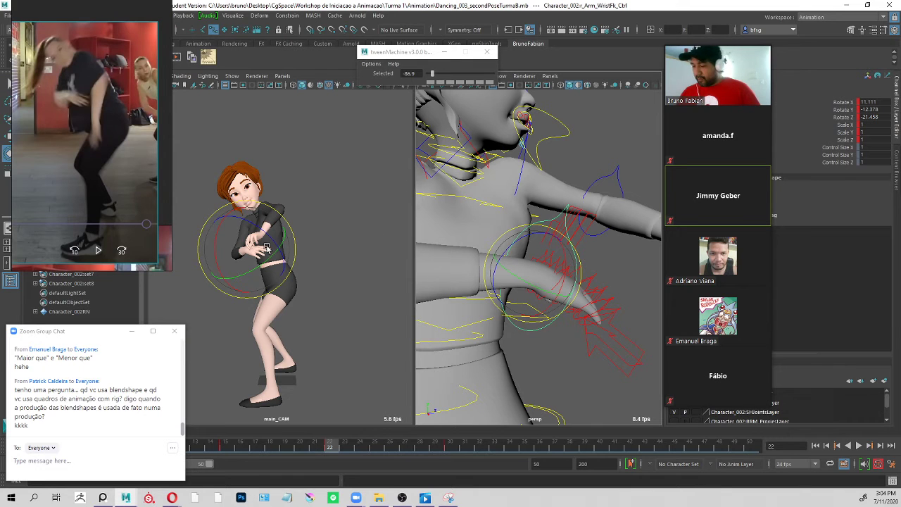
{"action": "left_click_drag", "start_coordinate": [261, 250], "coordinate": [264, 269]}
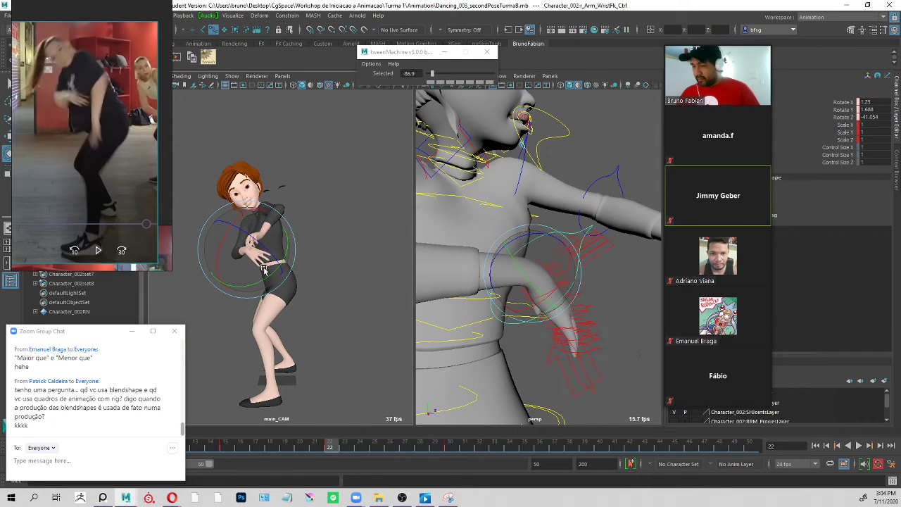
{"action": "key", "text": "q"}
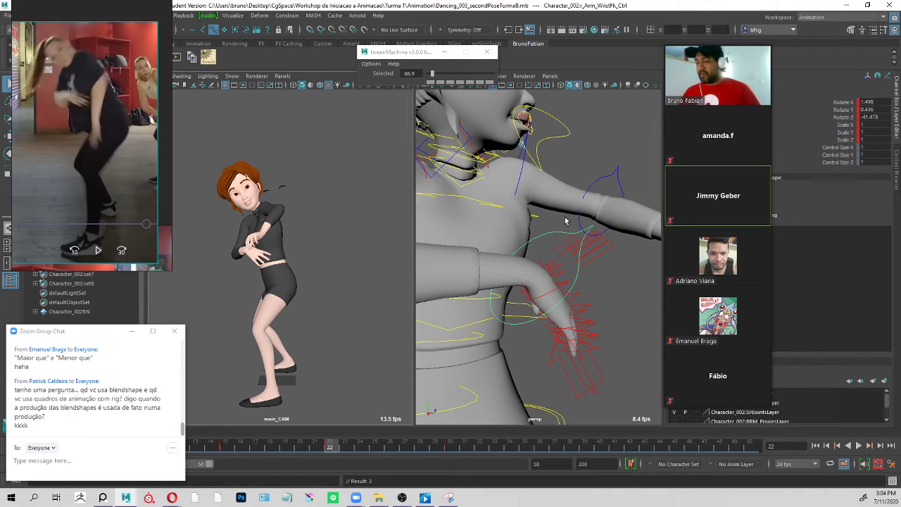
Rotate the left clavicle control to about X -0.5, Y -16.8, Z 37.4 to lower the shoulder.
{"action": "left_click_drag", "start_coordinate": [564, 246], "coordinate": [559, 238], "text": "alt"}
{"action": "right_click_drag", "start_coordinate": [559, 238], "coordinate": [511, 176], "text": "alt"}
{"action": "left_click_drag", "start_coordinate": [510, 176], "coordinate": [552, 160], "text": "alt"}
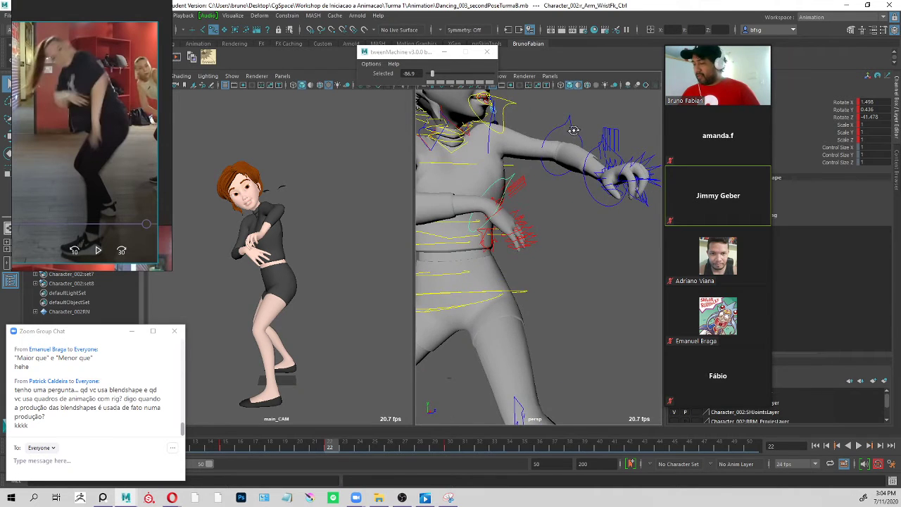
{"action": "left_click_drag", "start_coordinate": [574, 131], "coordinate": [555, 222], "text": "alt"}
{"action": "left_click", "coordinate": [591, 225]}
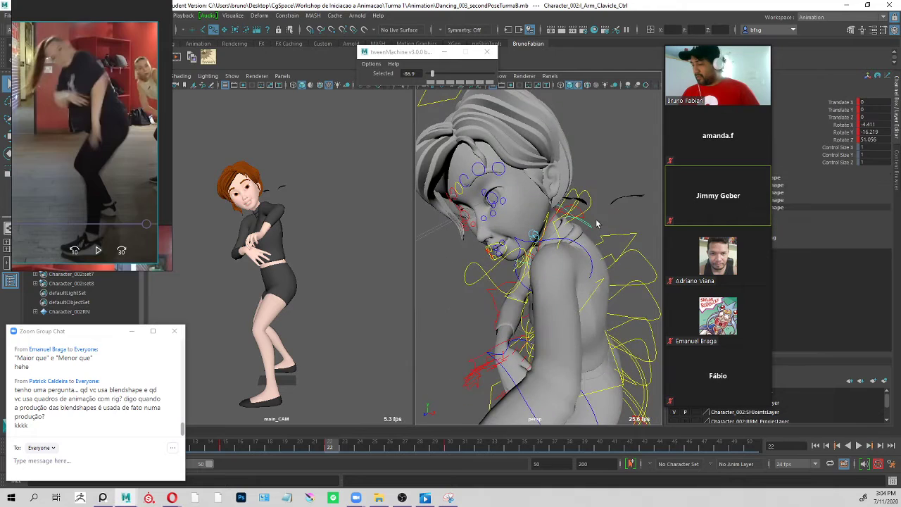
{"action": "left_click_drag", "start_coordinate": [604, 259], "coordinate": [611, 151], "text": "alt"}
{"action": "key", "text": "e"}
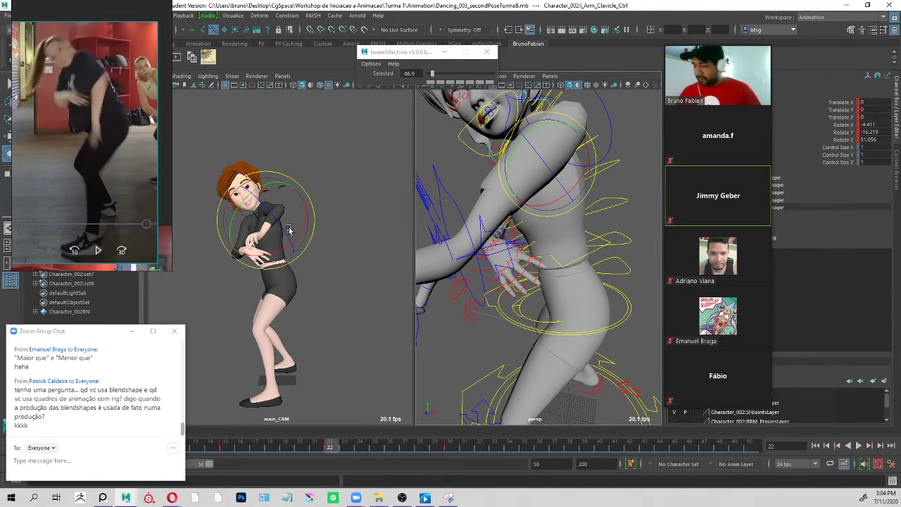
{"action": "left_click_drag", "start_coordinate": [283, 233], "coordinate": [289, 249]}
{"action": "key", "text": "q"}
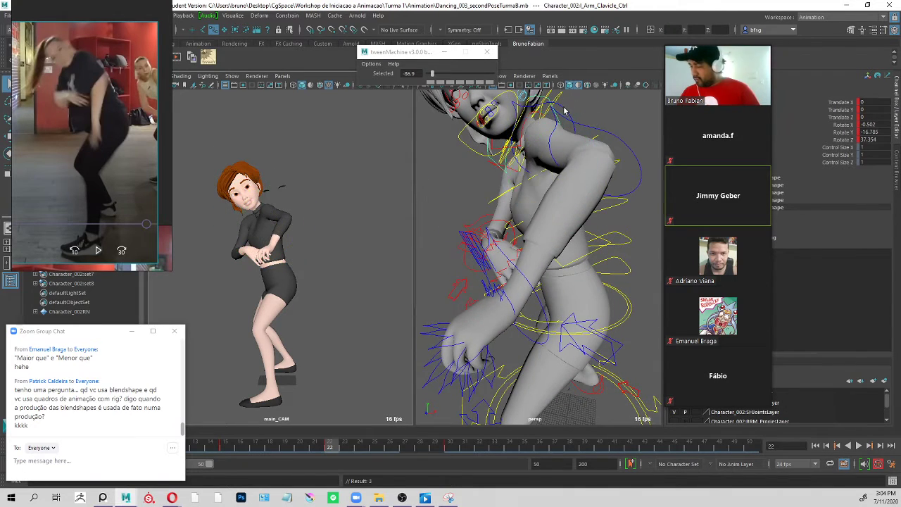
Rotate the left shoulder FK control to about X 11.8, Y -0.8, Z -33.4.
{"action": "left_click_drag", "start_coordinate": [572, 111], "coordinate": [565, 161], "text": "alt"}
{"action": "left_click", "coordinate": [560, 139]}
{"action": "key", "text": "e"}
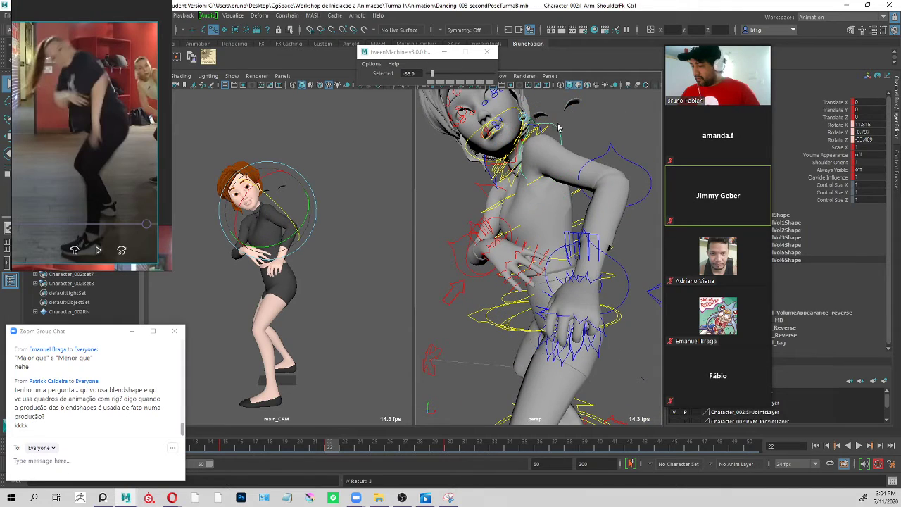
{"action": "key", "text": "q"}
{"action": "left_click_drag", "start_coordinate": [555, 127], "coordinate": [525, 134], "text": "alt"}
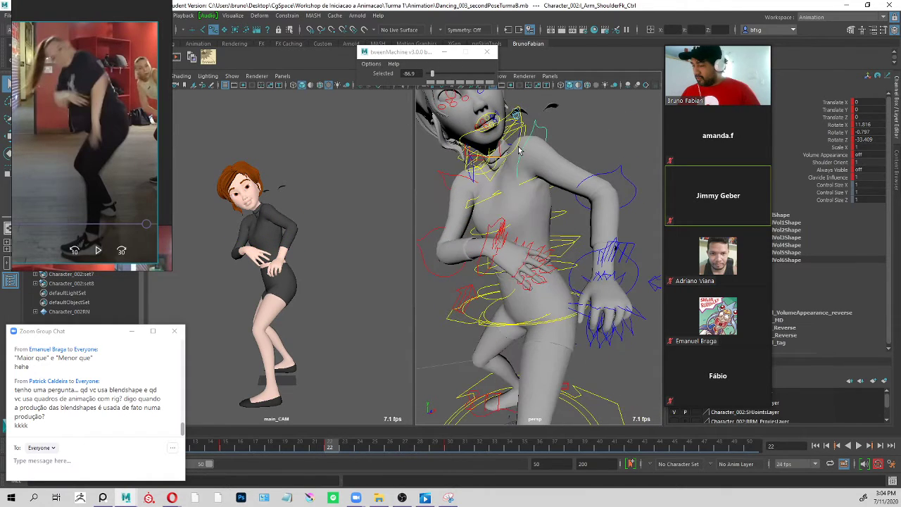
Rotate the left shoulder FK control further to about X 12.1, Y -26.2, Z -47.
{"action": "left_click", "coordinate": [473, 181]}
{"action": "left_click_drag", "start_coordinate": [472, 180], "coordinate": [435, 173], "text": "alt"}
{"action": "key", "text": "e"}
{"action": "left_click_drag", "start_coordinate": [533, 143], "coordinate": [541, 192]}
{"action": "left_click", "coordinate": [563, 141]}
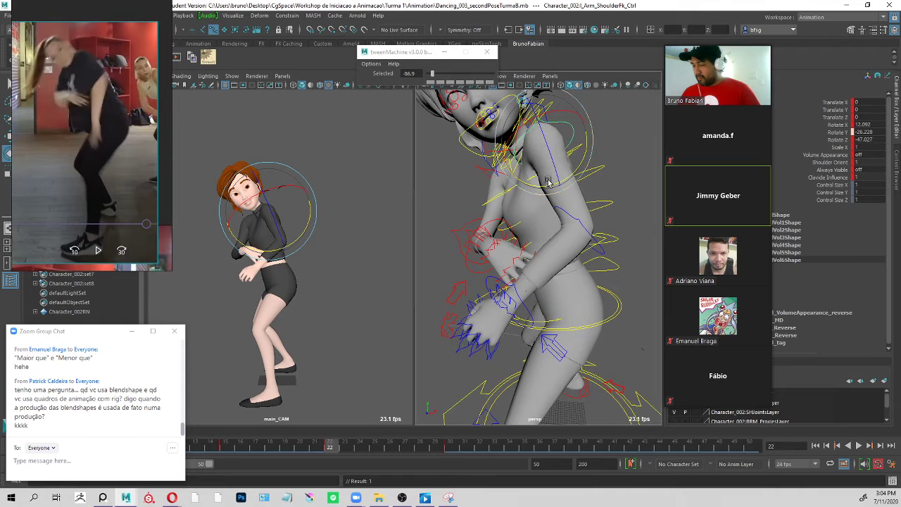
{"action": "key", "text": "q"}
Straighten the left elbow FK control to a Y rotation of about -10.
{"action": "left_click", "coordinate": [588, 277]}
{"action": "left_click_drag", "start_coordinate": [584, 271], "coordinate": [612, 256]}
{"action": "middle_click_drag", "start_coordinate": [611, 257], "coordinate": [591, 185], "text": "alt"}
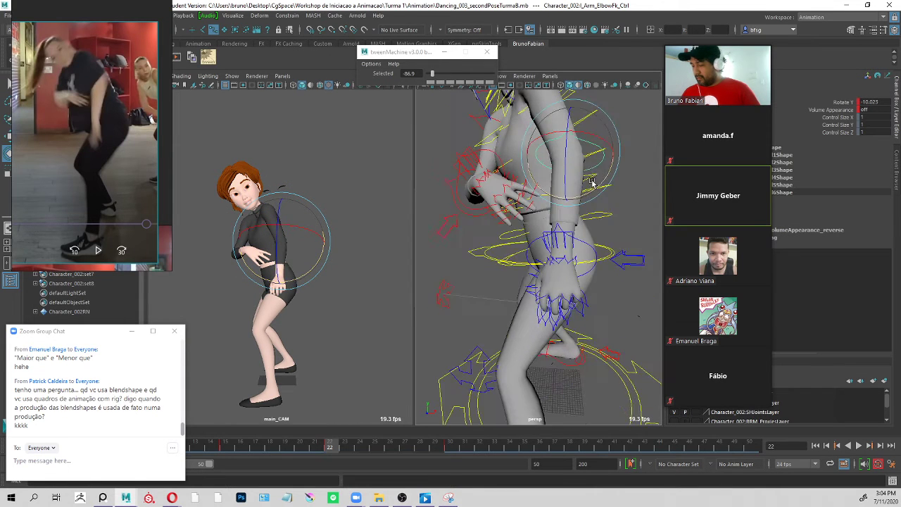
{"action": "left_click_drag", "start_coordinate": [591, 185], "coordinate": [594, 204], "text": "alt"}
{"action": "key", "text": "q"}
Rotate the left shoulder FK control to about X 22.3, Y -34.4, Z -57.8, check the left hand up close and clear the selection.
{"action": "middle_click_drag", "start_coordinate": [580, 141], "coordinate": [577, 176], "text": "alt"}
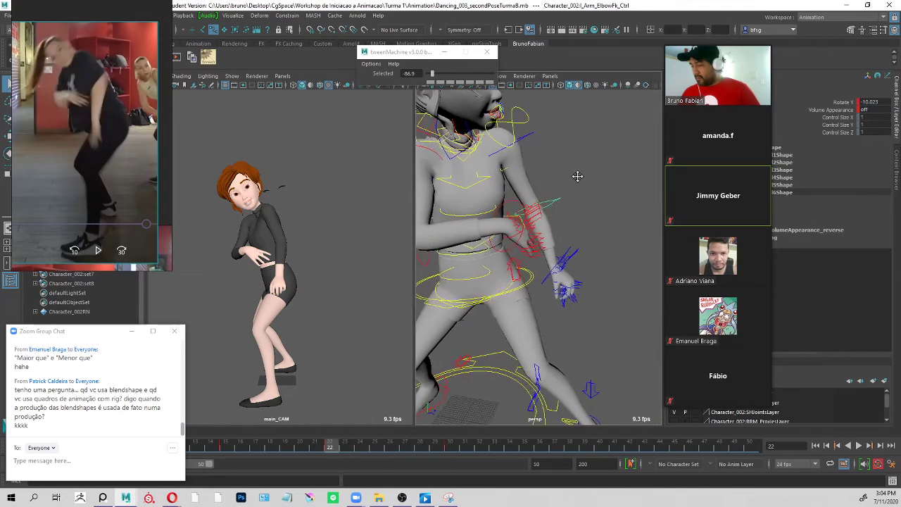
{"action": "left_click_drag", "start_coordinate": [577, 177], "coordinate": [575, 149], "text": "alt"}
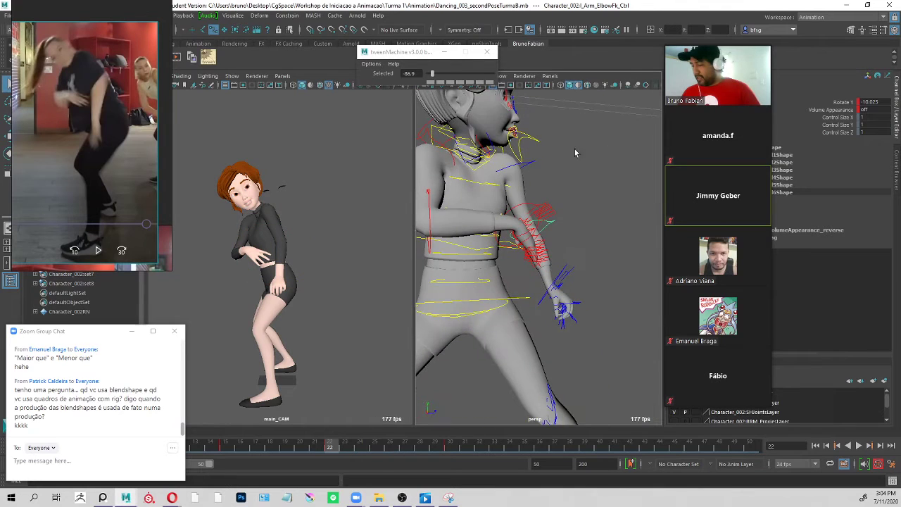
{"action": "left_click", "coordinate": [532, 168]}
{"action": "key", "text": "e"}
{"action": "left_click_drag", "start_coordinate": [550, 178], "coordinate": [549, 189]}
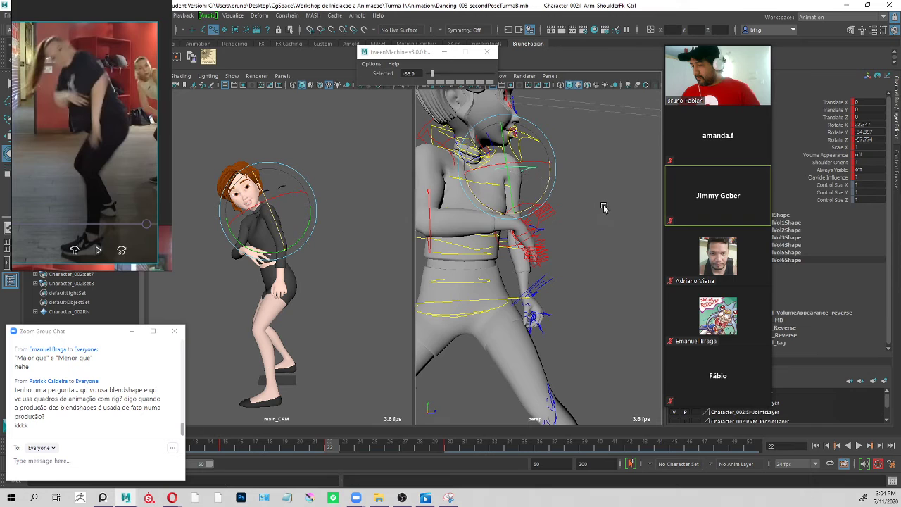
{"action": "left_click_drag", "start_coordinate": [603, 207], "coordinate": [578, 224], "text": "alt"}
{"action": "middle_click_drag", "start_coordinate": [571, 312], "coordinate": [558, 222], "text": "alt"}
{"action": "right_click_drag", "start_coordinate": [558, 223], "coordinate": [596, 195], "text": "alt"}
{"action": "left_click_drag", "start_coordinate": [596, 195], "coordinate": [521, 221], "text": "alt"}
{"action": "left_click", "coordinate": [503, 178]}
{"action": "left_click", "coordinate": [505, 181]}
{"action": "key", "text": "q"}
{"action": "left_click", "coordinate": [550, 238]}
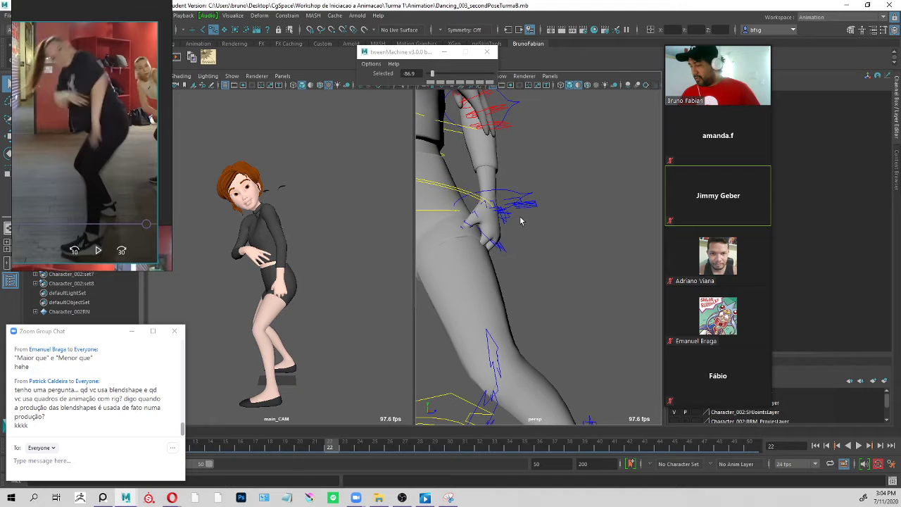
Move the meeting's participant video strip off the work area and widen the two viewports.
{"action": "left_click_drag", "start_coordinate": [696, 77], "coordinate": [741, 82]}
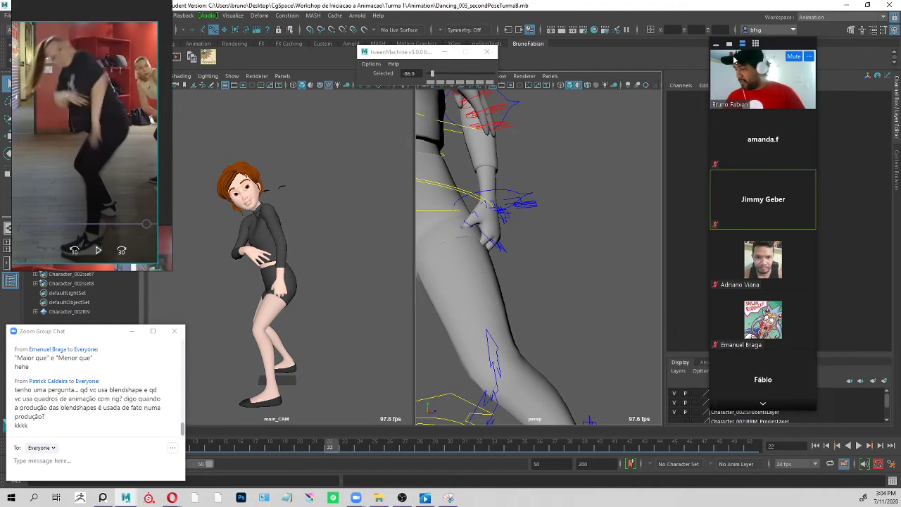
{"action": "left_click_drag", "start_coordinate": [663, 124], "coordinate": [707, 124]}
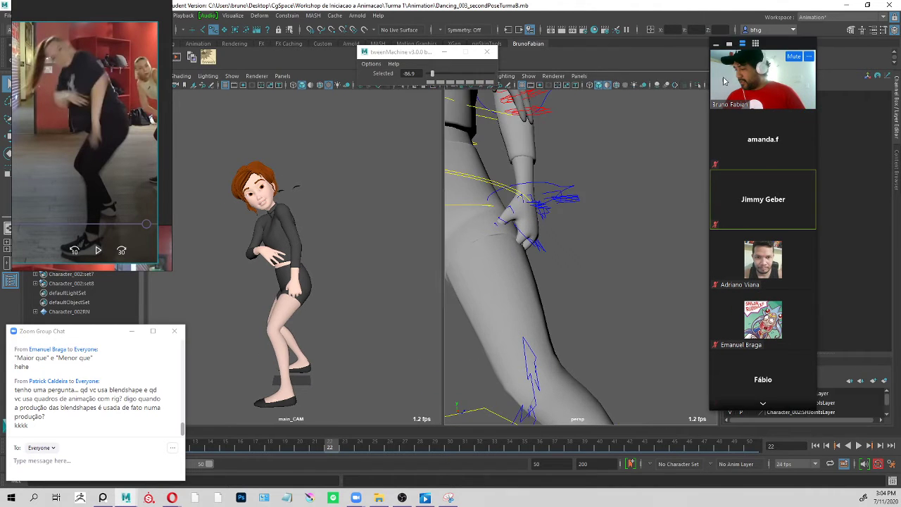
{"action": "left_click_drag", "start_coordinate": [773, 48], "coordinate": [819, 49]}
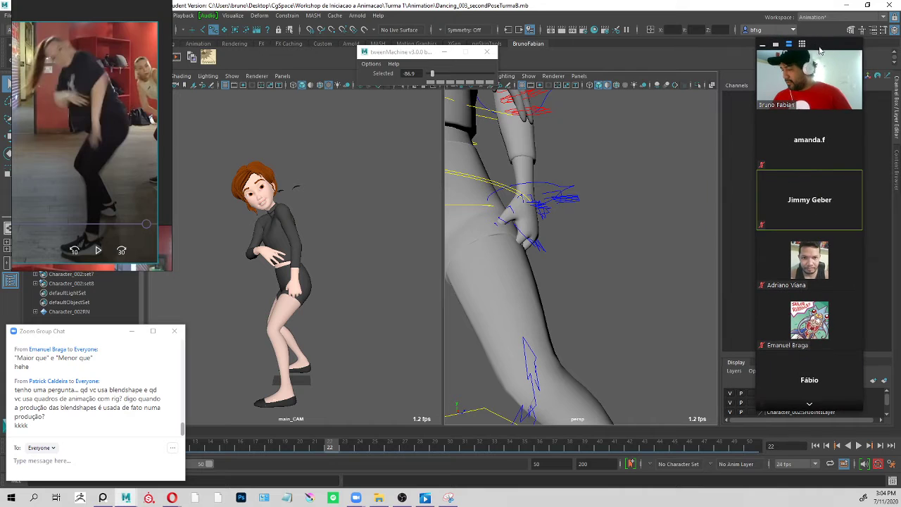
Turn on X-Ray display in the perspective view and select the left hand's finger and thumb controls.
{"action": "left_click", "coordinate": [711, 86]}
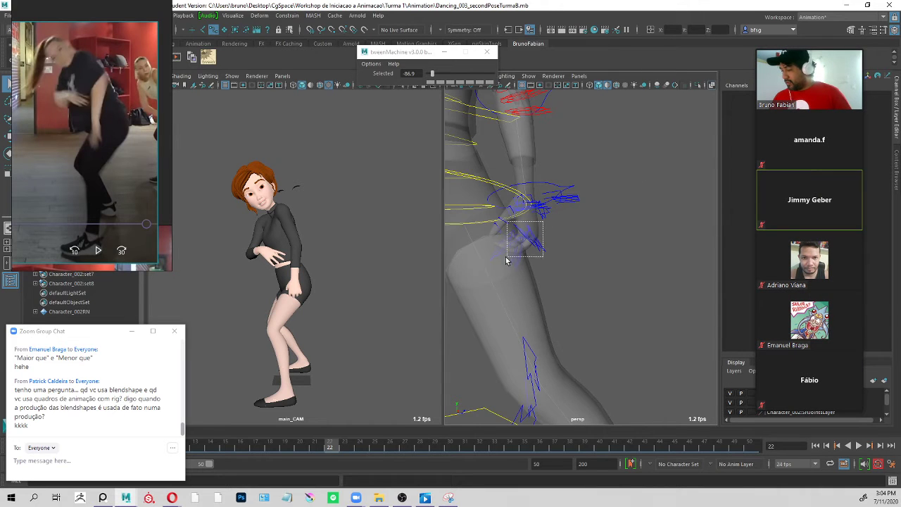
{"action": "left_click_drag", "start_coordinate": [506, 257], "coordinate": [537, 213]}
{"action": "left_click", "coordinate": [545, 225]}
{"action": "left_click_drag", "start_coordinate": [494, 248], "coordinate": [488, 256]}
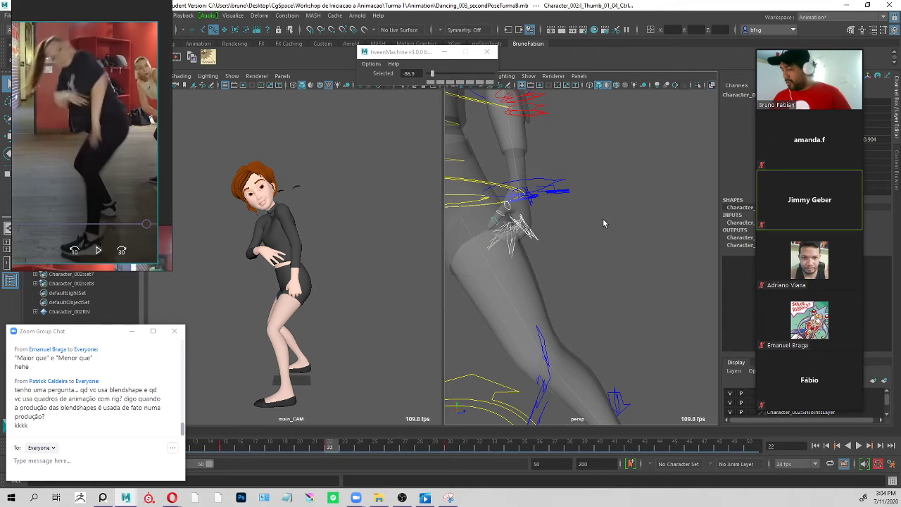
{"action": "left_click_drag", "start_coordinate": [603, 223], "coordinate": [568, 223], "text": "alt"}
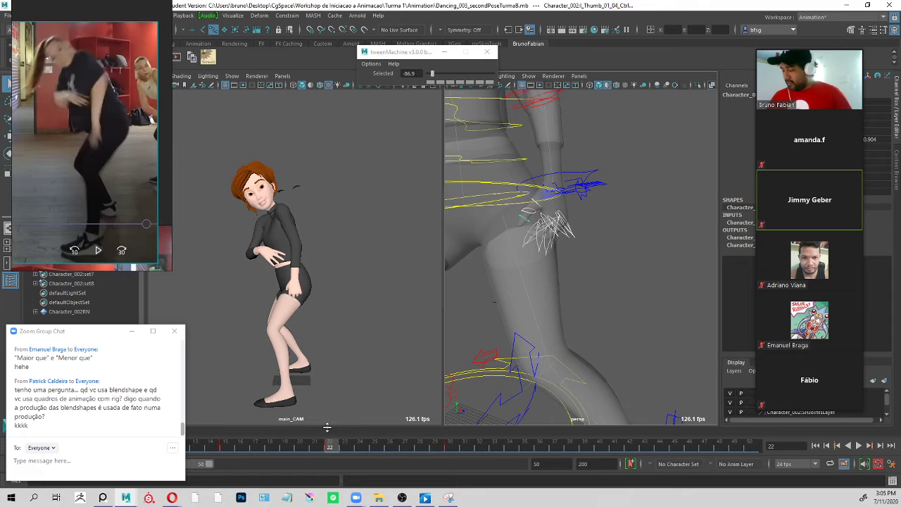
Check the left hand at frame 15, and apply that finger pose at frame 22 with tweenMachine at -100.
{"action": "left_click", "coordinate": [227, 452]}
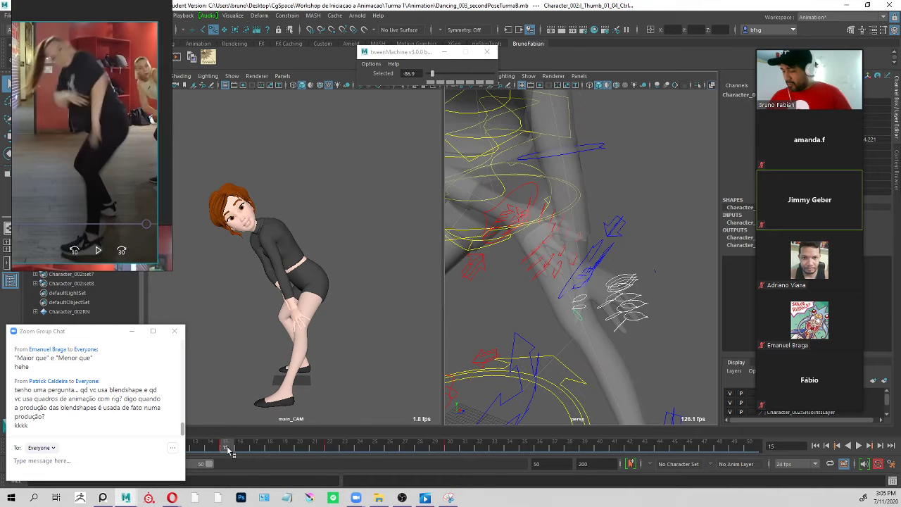
{"action": "left_click", "coordinate": [332, 448]}
{"action": "left_click", "coordinate": [439, 76]}
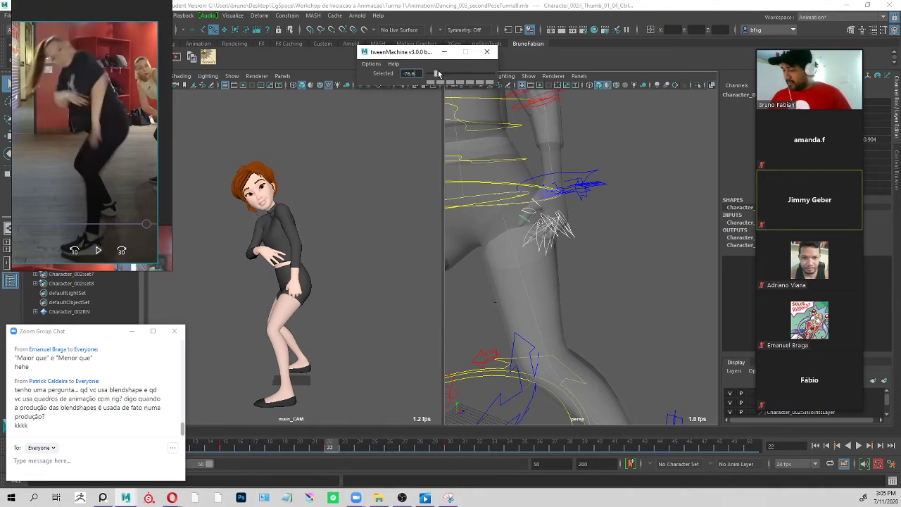
{"action": "left_click_drag", "start_coordinate": [438, 74], "coordinate": [423, 84]}
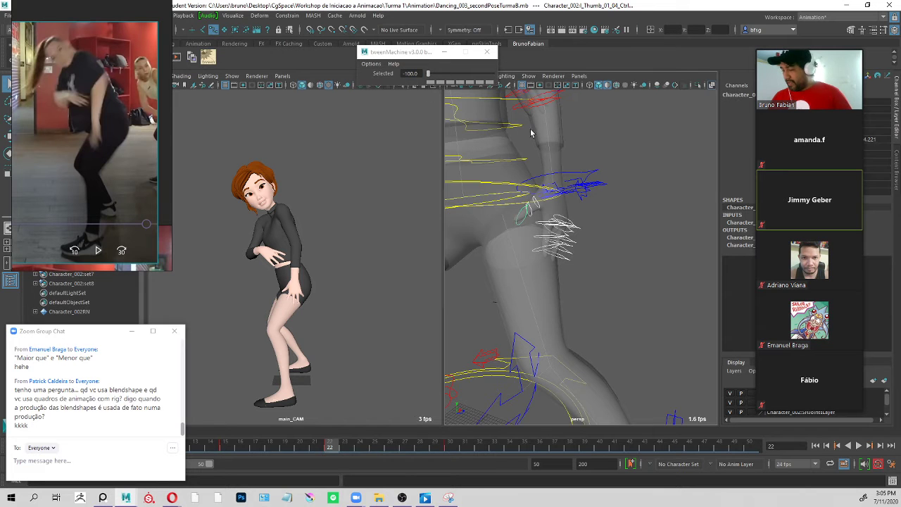
{"action": "left_click_drag", "start_coordinate": [614, 197], "coordinate": [622, 193], "text": "alt"}
{"action": "left_click", "coordinate": [619, 190]}
Rotate the left wrist FK control to pose the hand against the thigh and check the arm from several angles.
{"action": "left_click", "coordinate": [584, 190]}
{"action": "key", "text": "e"}
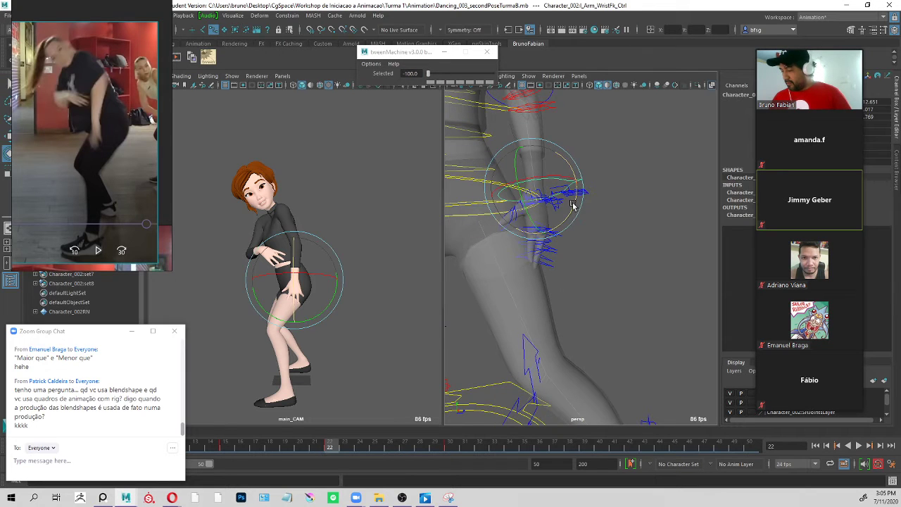
{"action": "left_click_drag", "start_coordinate": [572, 205], "coordinate": [607, 211]}
{"action": "key", "text": "q"}
{"action": "right_click_drag", "start_coordinate": [607, 211], "coordinate": [603, 200], "text": "alt"}
{"action": "key", "text": "w"}
{"action": "middle_click_drag", "start_coordinate": [625, 207], "coordinate": [627, 247], "text": "alt"}
{"action": "right_click_drag", "start_coordinate": [627, 247], "coordinate": [556, 244], "text": "alt"}
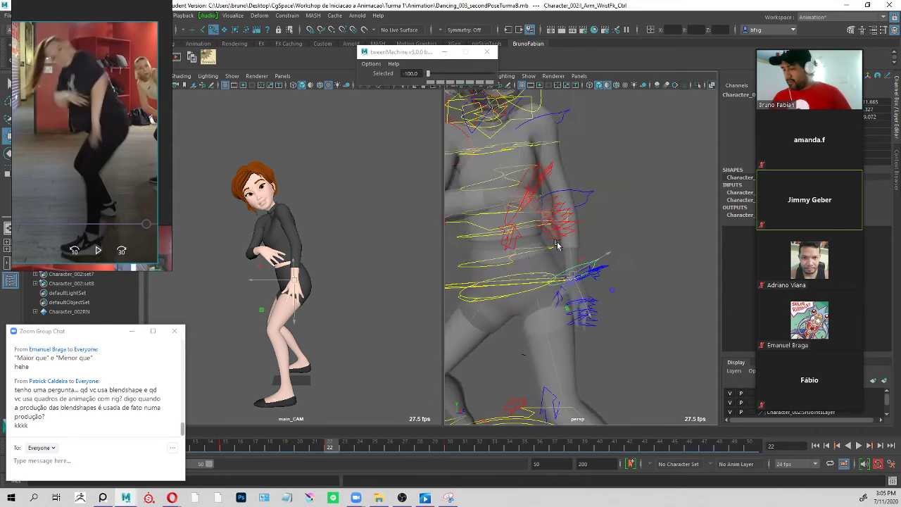
{"action": "left_click_drag", "start_coordinate": [555, 244], "coordinate": [595, 227], "text": "alt"}
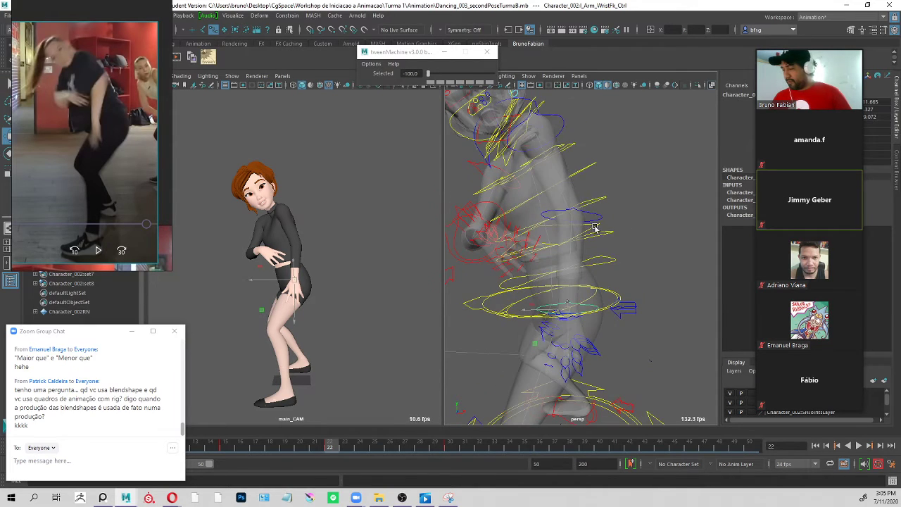
Rotate the left shoulder FK control at frame 22 to swing the upper arm, checking the pose from a new angle.
{"action": "left_click", "coordinate": [558, 127]}
{"action": "key", "text": "e"}
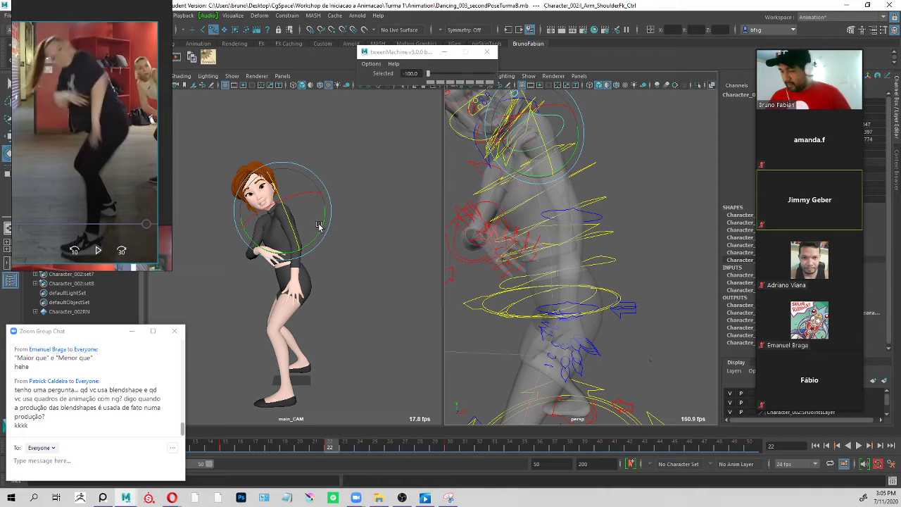
{"action": "key", "text": "q"}
{"action": "middle_click_drag", "start_coordinate": [555, 121], "coordinate": [571, 149], "text": "alt"}
{"action": "left_click", "coordinate": [567, 164]}
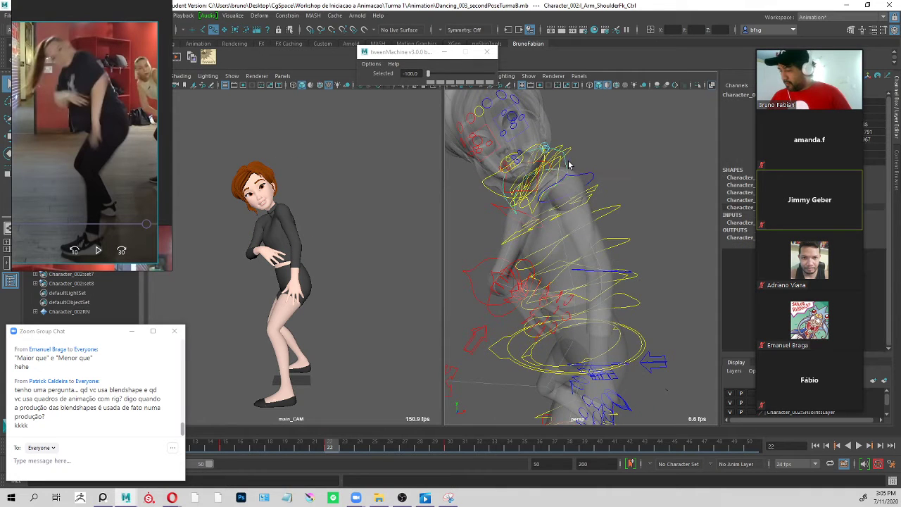
{"action": "key", "text": "e"}
{"action": "left_click_drag", "start_coordinate": [559, 225], "coordinate": [577, 217]}
{"action": "left_click", "coordinate": [588, 204]}
{"action": "key", "text": "q"}
Rotate the left elbow FK control to bring the forearm in toward the thigh.
{"action": "left_click", "coordinate": [635, 256]}
{"action": "key", "text": "e"}
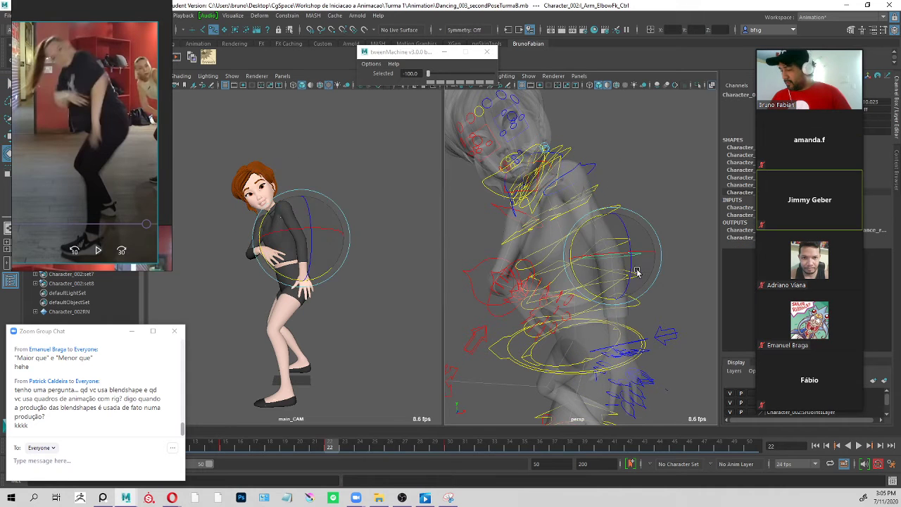
{"action": "left_click_drag", "start_coordinate": [614, 299], "coordinate": [590, 302]}
{"action": "key", "text": "q"}
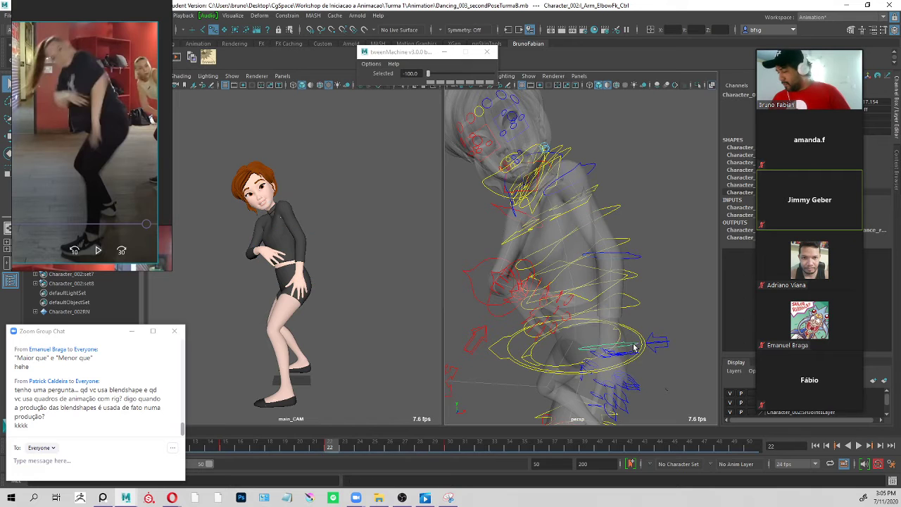
Rotate the left wrist FK control to reorient the hand on the thigh and inspect the whole arm.
{"action": "left_click", "coordinate": [636, 347]}
{"action": "key", "text": "e"}
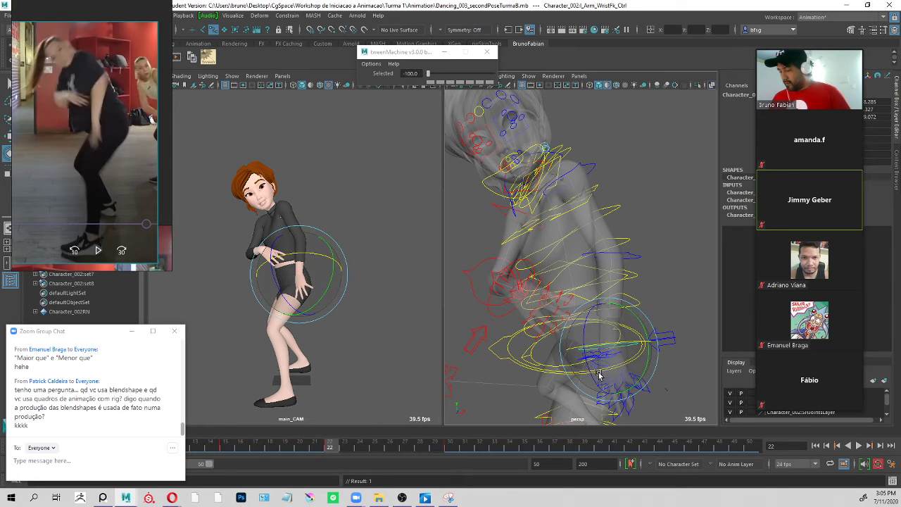
{"action": "left_click_drag", "start_coordinate": [599, 374], "coordinate": [599, 352]}
{"action": "key", "text": "w"}
{"action": "key", "text": "s"}
{"action": "key", "text": "q"}
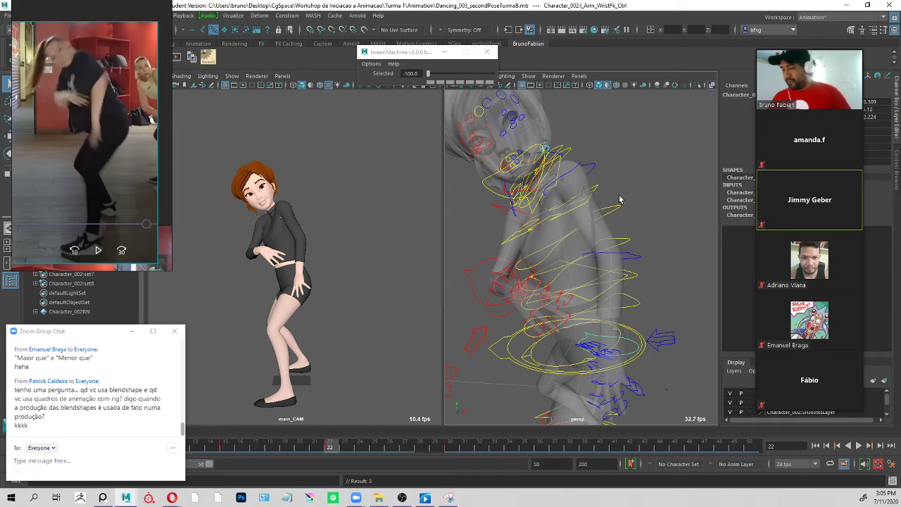
{"action": "middle_click_drag", "start_coordinate": [620, 198], "coordinate": [621, 147], "text": "alt"}
{"action": "right_click_drag", "start_coordinate": [622, 146], "coordinate": [570, 123], "text": "alt"}
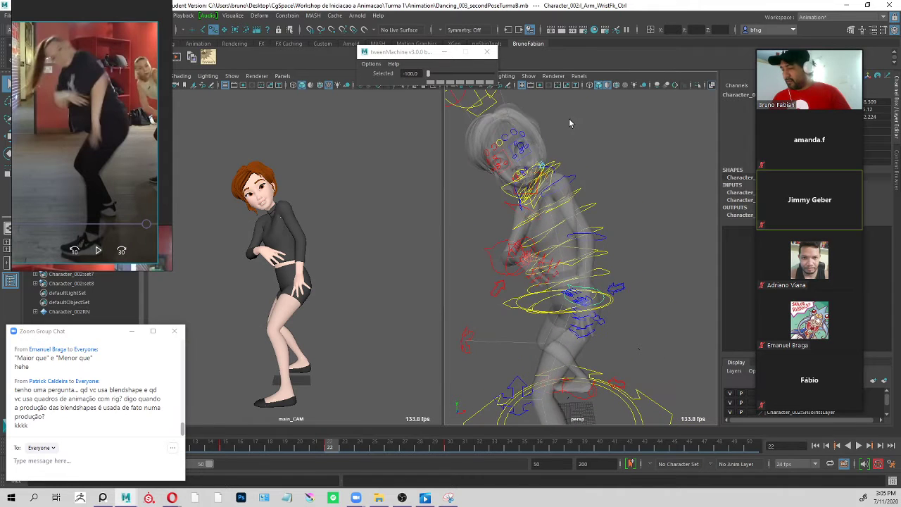
Adjust the left shoulder FK rotation so the arm sits closer to the torso and the hand rests on the thigh.
{"action": "left_click", "coordinate": [572, 174]}
{"action": "key", "text": "e"}
{"action": "left_click_drag", "start_coordinate": [542, 221], "coordinate": [538, 224]}
{"action": "left_click", "coordinate": [347, 144]}
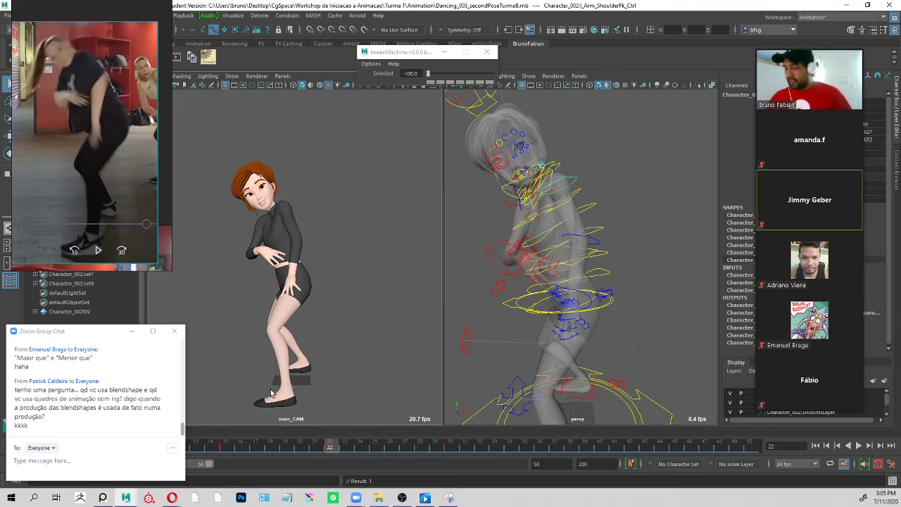
{"action": "left_click_drag", "start_coordinate": [551, 174], "coordinate": [590, 184], "text": "alt"}
{"action": "key", "text": "e"}
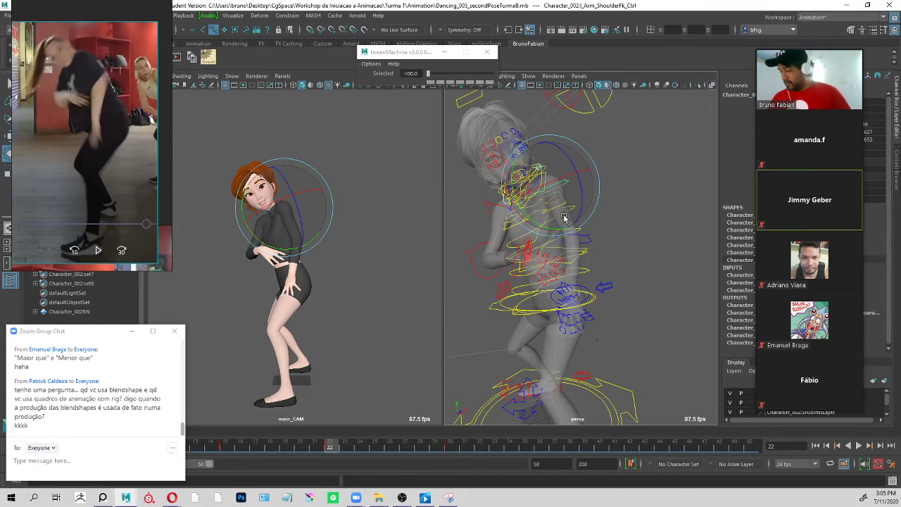
{"action": "left_click_drag", "start_coordinate": [566, 218], "coordinate": [561, 219]}
Rotate the left wrist FK control to match the hand to the adjusted arm and check it from another angle.
{"action": "left_click", "coordinate": [591, 264]}
{"action": "left_click", "coordinate": [581, 298]}
{"action": "key", "text": "e"}
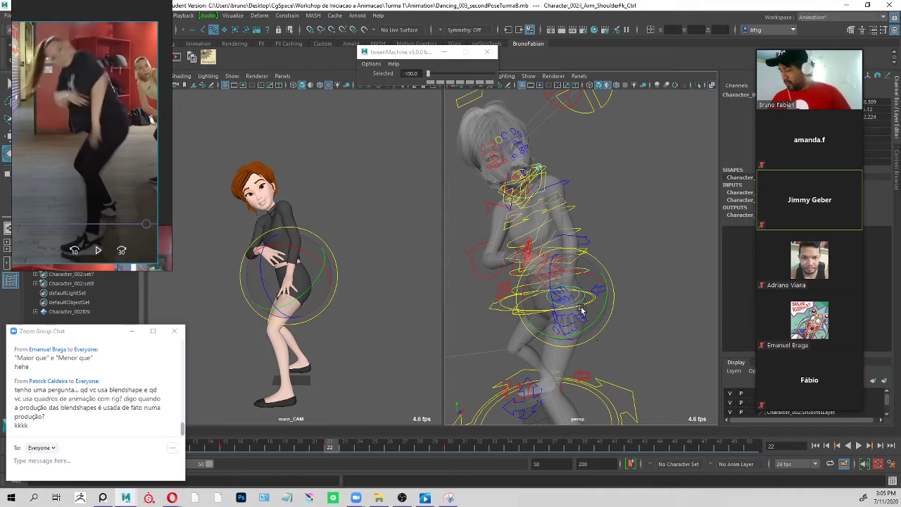
{"action": "left_click_drag", "start_coordinate": [549, 297], "coordinate": [553, 311]}
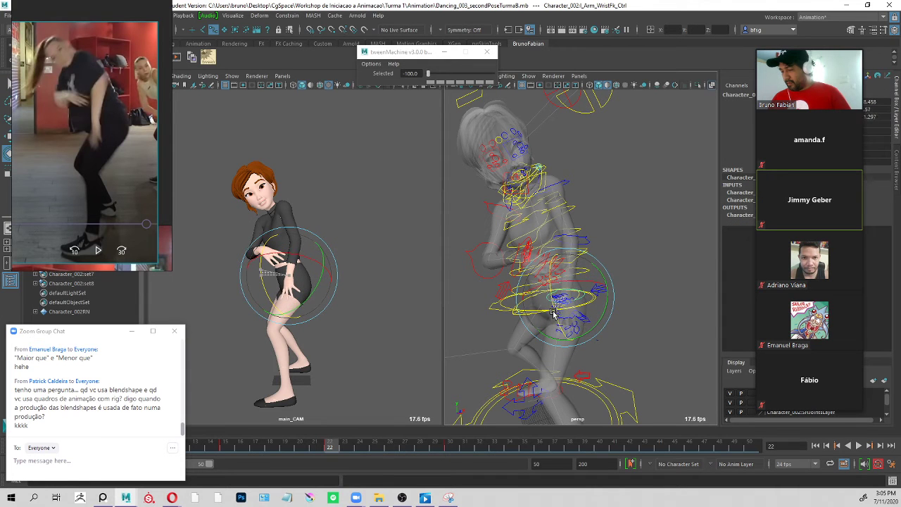
{"action": "left_click", "coordinate": [593, 217]}
{"action": "left_click_drag", "start_coordinate": [618, 197], "coordinate": [610, 166], "text": "alt"}
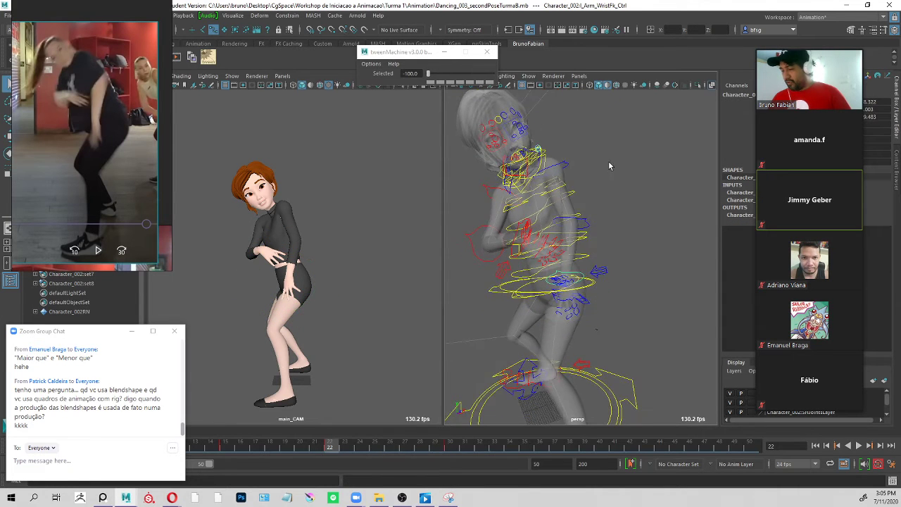
Examine the left arm from several angles and rotate the left clavicle control to reposition the shoulder.
{"action": "left_click", "coordinate": [589, 216]}
{"action": "left_click_drag", "start_coordinate": [627, 211], "coordinate": [624, 203], "text": "alt"}
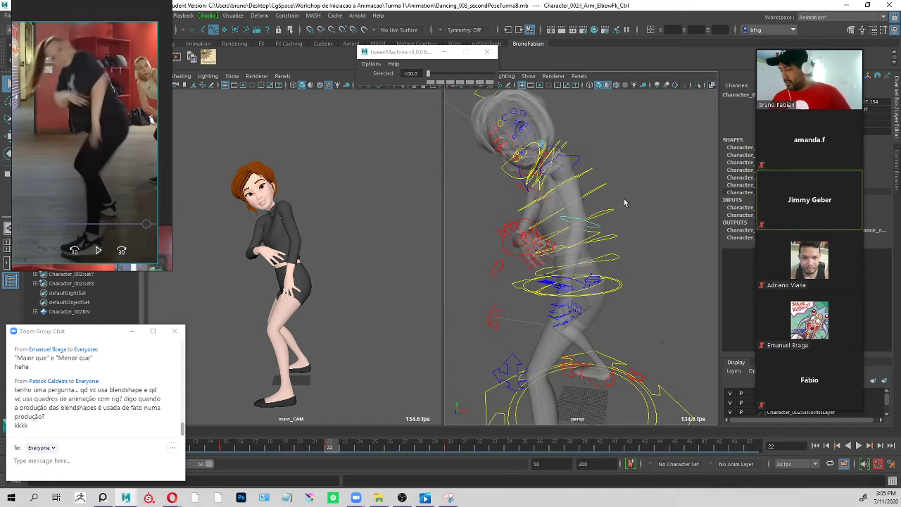
{"action": "left_click", "coordinate": [569, 150]}
{"action": "left_click_drag", "start_coordinate": [563, 149], "coordinate": [551, 162], "text": "alt"}
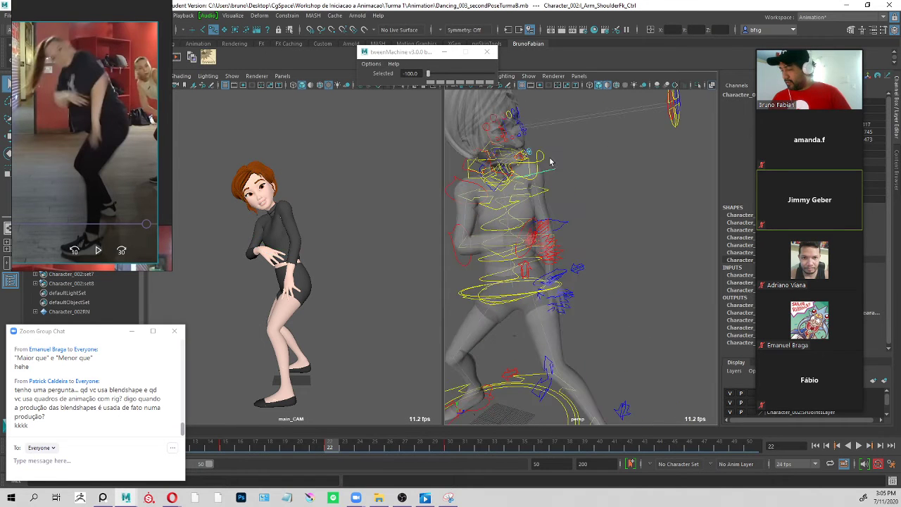
{"action": "left_click", "coordinate": [493, 190]}
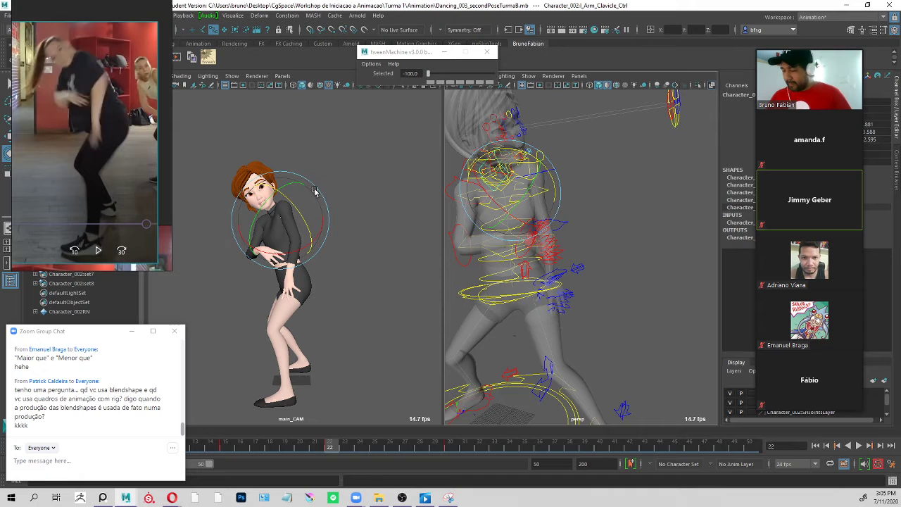
{"action": "left_click_drag", "start_coordinate": [304, 201], "coordinate": [267, 243]}
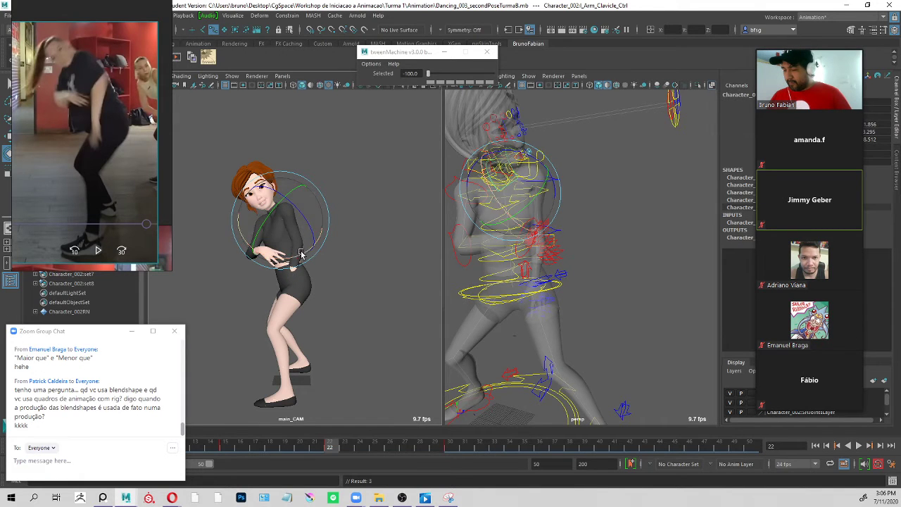
Rotate the left shoulder FK control to bring the hand out of the hip.
{"action": "left_click", "coordinate": [594, 169]}
{"action": "left_click", "coordinate": [574, 166]}
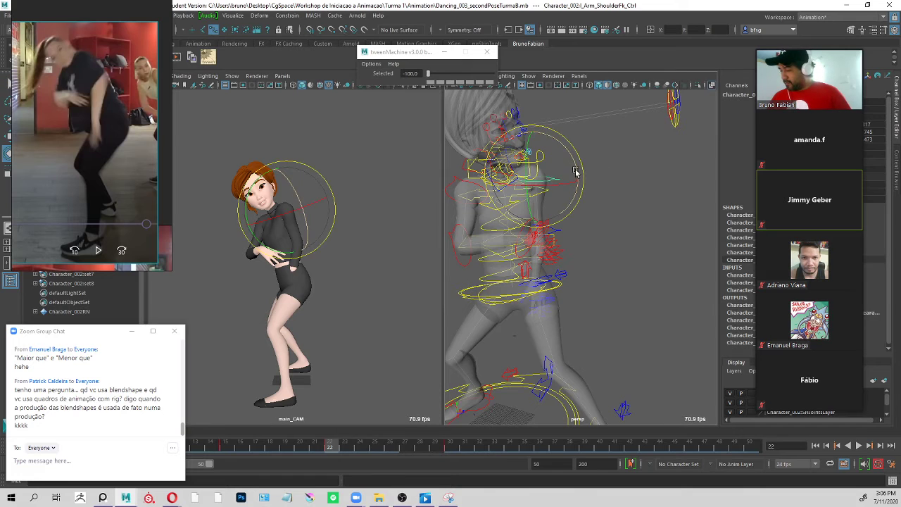
{"action": "mouse_move", "coordinate": [577, 176]}
{"action": "left_mouse_down"}
{"action": "mouse_move", "coordinate": [567, 169]}
{"action": "mouse_move", "coordinate": [572, 160]}
{"action": "left_mouse_up"}
{"action": "left_click_drag", "start_coordinate": [535, 207], "coordinate": [534, 213]}
{"action": "key", "text": "q"}
Bend the forearm by rotating the left elbow FK control so the hand lies over the front of the thigh.
{"action": "left_click", "coordinate": [563, 224]}
{"action": "left_click", "coordinate": [567, 226]}
{"action": "key", "text": "e"}
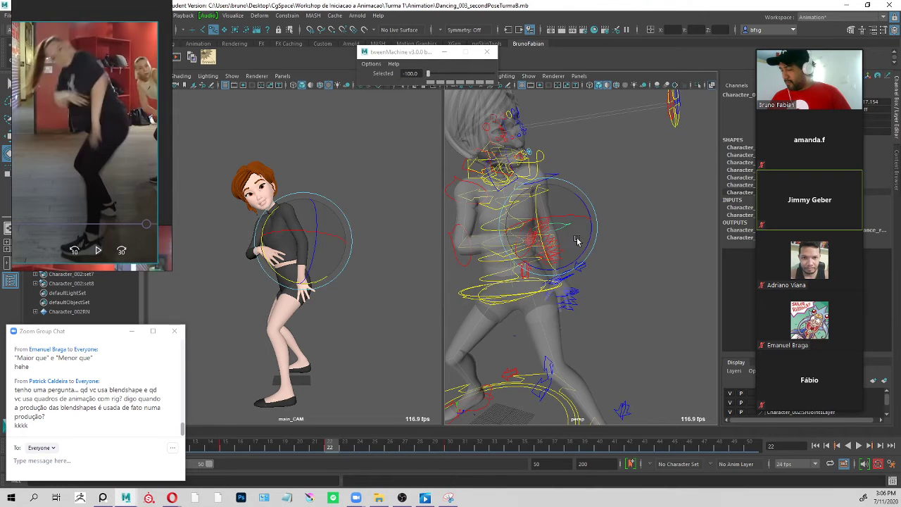
{"action": "left_click_drag", "start_coordinate": [547, 258], "coordinate": [544, 248]}
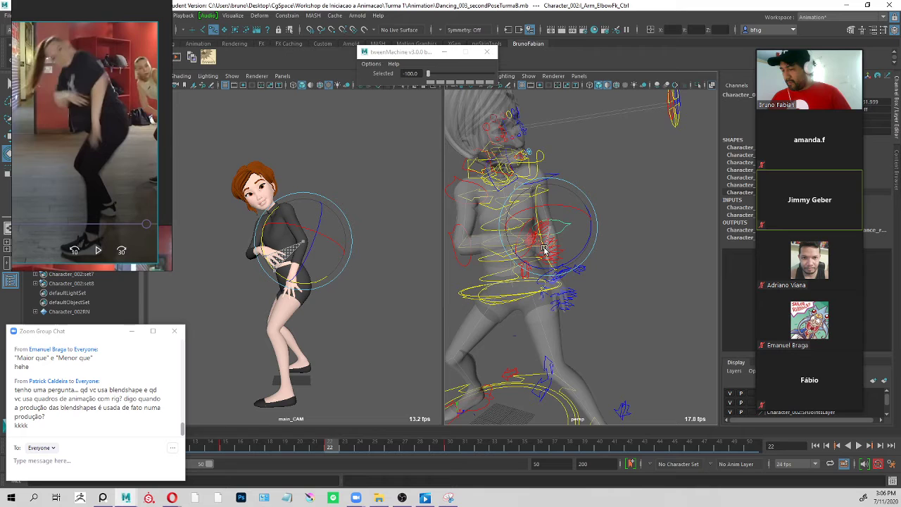
{"action": "key", "text": "q"}
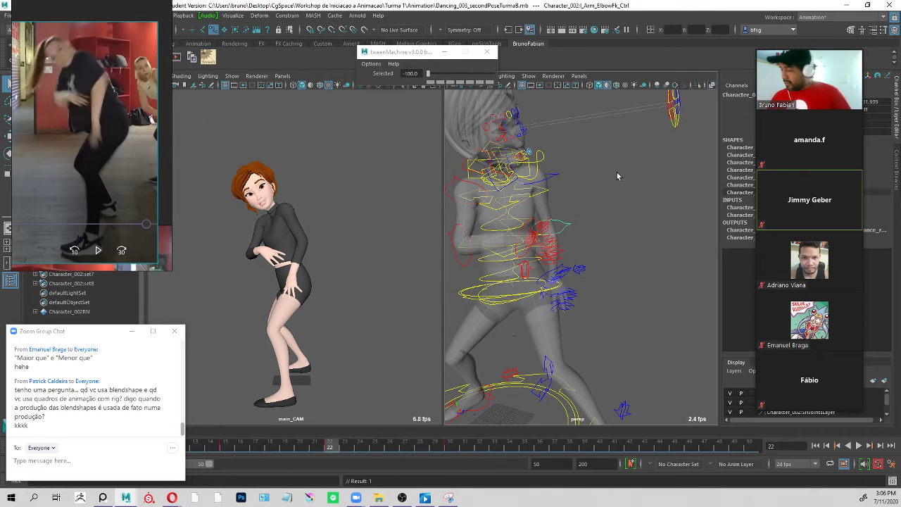
Rotate the left shoulder FK control to swing the whole arm away from the side of the body.
{"action": "left_click", "coordinate": [555, 176]}
{"action": "key", "text": "e"}
{"action": "left_click_drag", "start_coordinate": [576, 163], "coordinate": [568, 138]}
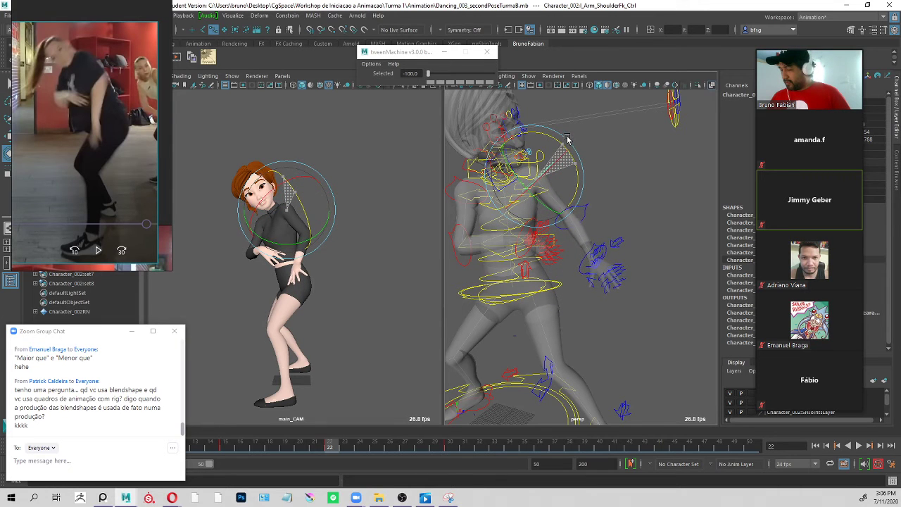
{"action": "key", "text": "q"}
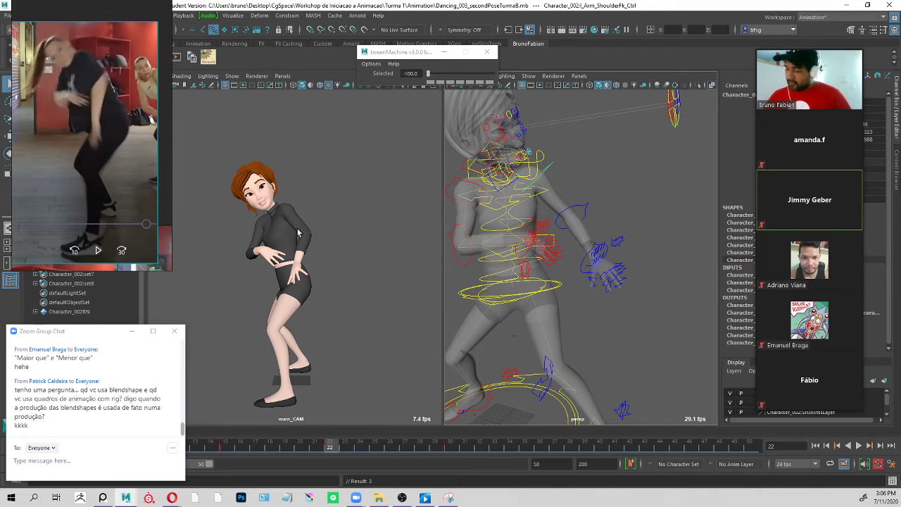
{"action": "key", "text": "e"}
{"action": "left_click_drag", "start_coordinate": [577, 189], "coordinate": [576, 181]}
{"action": "left_click_drag", "start_coordinate": [563, 197], "coordinate": [562, 191]}
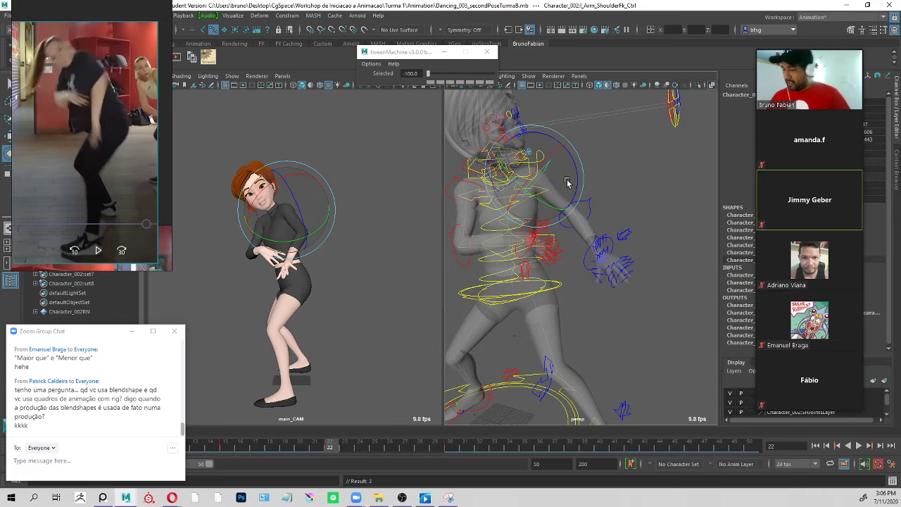
{"action": "key", "text": "q"}
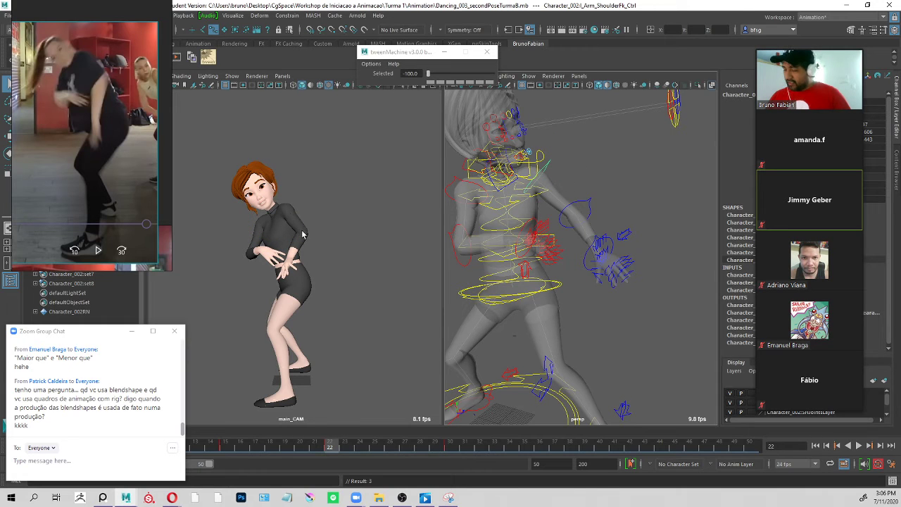
Twist the left shoulder FK control so the forearm points down toward the thigh with the elbow held out.
{"action": "left_click", "coordinate": [588, 200]}
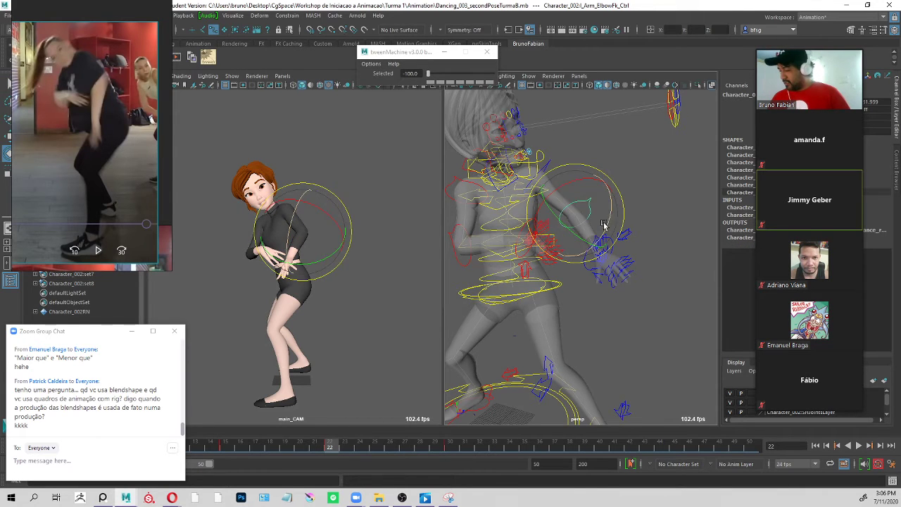
{"action": "key", "text": "q"}
{"action": "left_click", "coordinate": [556, 165]}
{"action": "key", "text": "e"}
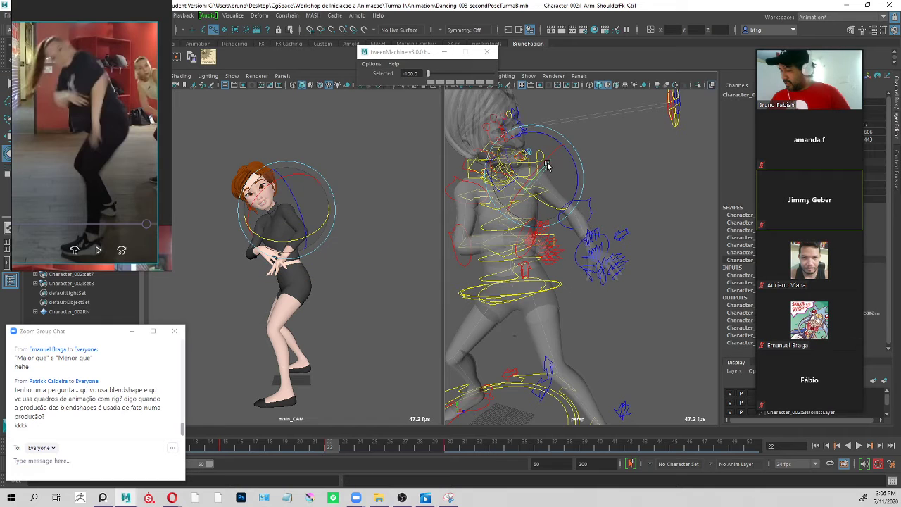
{"action": "left_click_drag", "start_coordinate": [547, 165], "coordinate": [533, 175]}
{"action": "key", "text": "q"}
Rotate the left elbow FK control slightly to fine-tune the forearm bend.
{"action": "left_click", "coordinate": [595, 226]}
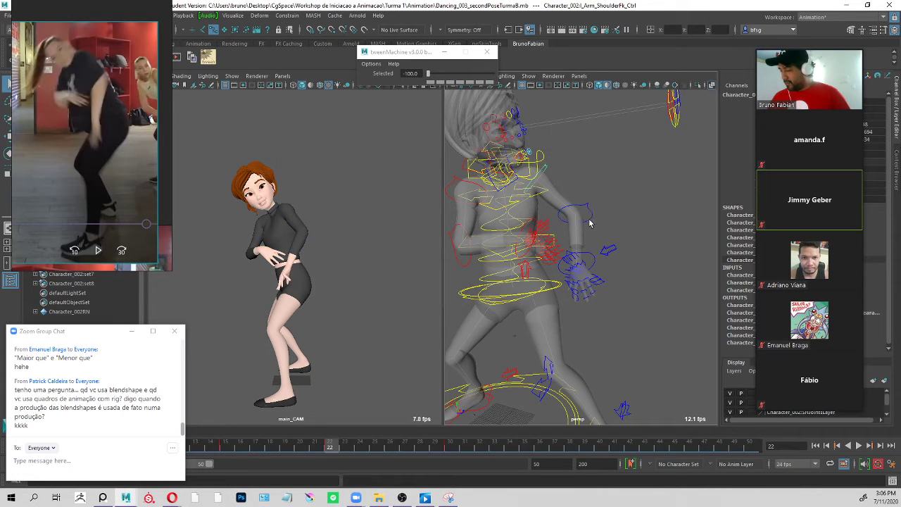
{"action": "left_click", "coordinate": [589, 220]}
{"action": "key", "text": "e"}
{"action": "left_click_drag", "start_coordinate": [567, 245], "coordinate": [566, 245]}
{"action": "key", "text": "q"}
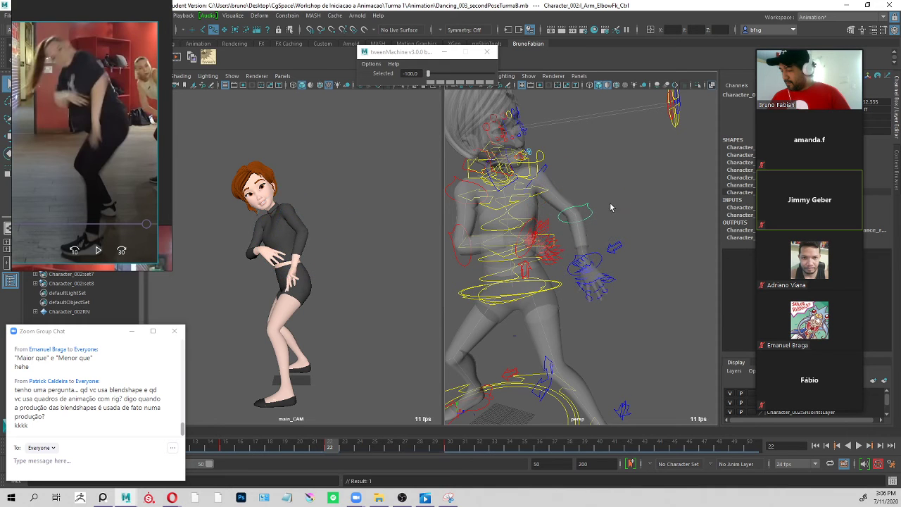
Play the animation to review the arm motion, return to frame 22, and view the pose from the front.
{"action": "key", "text": "alt+v"}
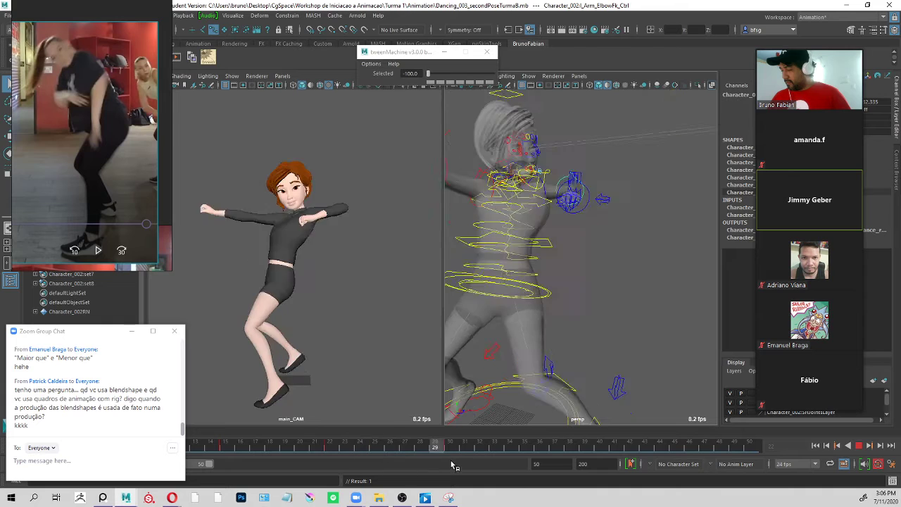
{"action": "mouse_move", "coordinate": [361, 466]}
{"action": "left_mouse_down"}
{"action": "mouse_move", "coordinate": [246, 460]}
{"action": "mouse_move", "coordinate": [332, 450]}
{"action": "mouse_move", "coordinate": [429, 466]}
{"action": "mouse_move", "coordinate": [461, 449]}
{"action": "mouse_move", "coordinate": [338, 454]}
{"action": "left_mouse_up"}
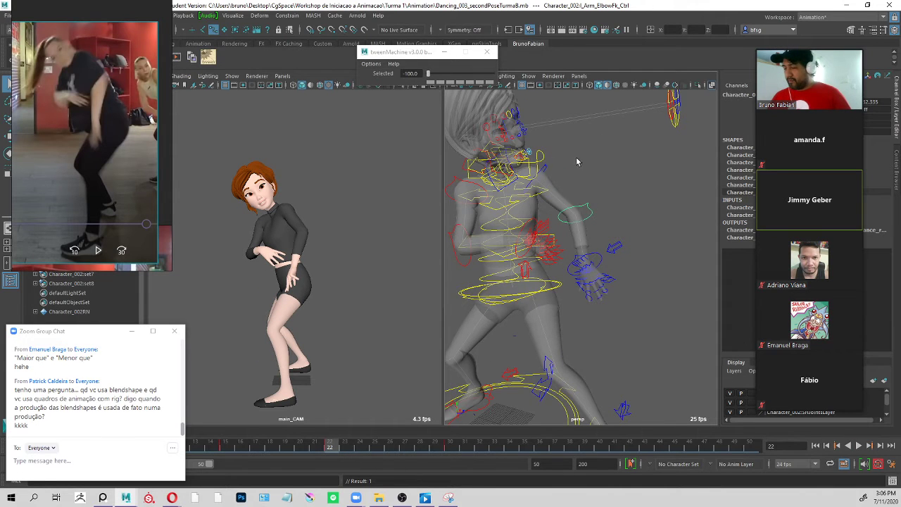
{"action": "left_click_drag", "start_coordinate": [576, 161], "coordinate": [603, 176], "text": "alt"}
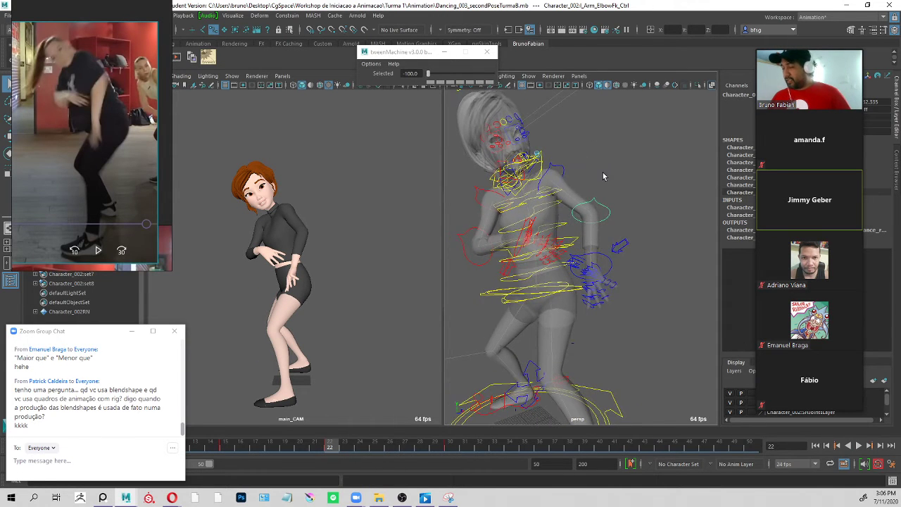
Rotate the right shoulder FK control to adjust the arm held across the stomach.
{"action": "left_click", "coordinate": [481, 191]}
{"action": "key", "text": "e"}
{"action": "left_click_drag", "start_coordinate": [457, 206], "coordinate": [499, 185]}
{"action": "key", "text": "q"}
{"action": "left_click_drag", "start_coordinate": [604, 199], "coordinate": [669, 205], "text": "alt"}
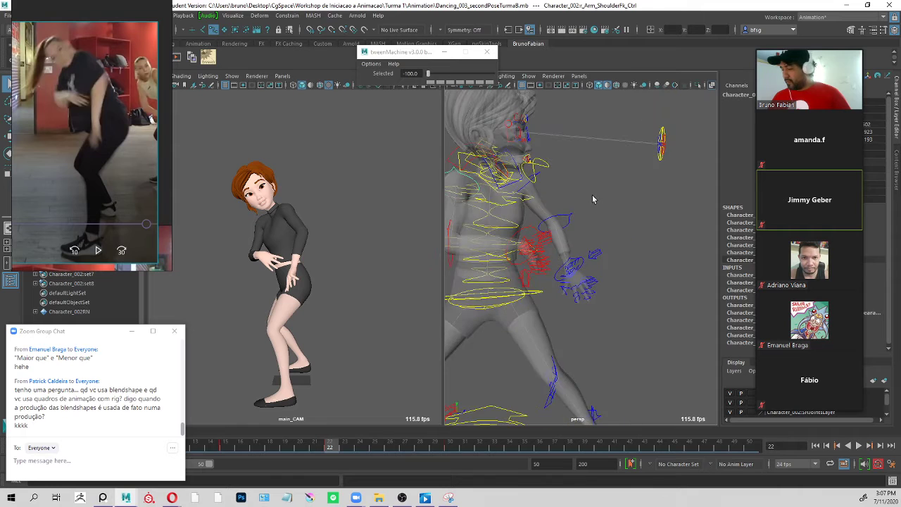
Rotate the left shoulder FK control to bring the arm inward, and check the elbow control from a new angle.
{"action": "left_click", "coordinate": [537, 187]}
{"action": "left_click", "coordinate": [527, 186]}
{"action": "key", "text": "e"}
{"action": "left_click_drag", "start_coordinate": [571, 194], "coordinate": [540, 208], "text": "alt"}
{"action": "key", "text": "q"}
{"action": "left_click_drag", "start_coordinate": [597, 245], "coordinate": [580, 219], "text": "alt"}
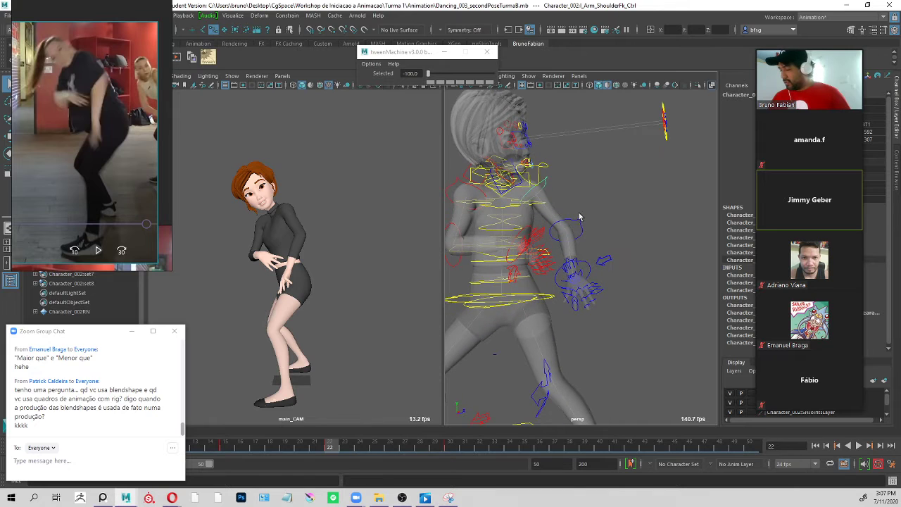
{"action": "left_click", "coordinate": [580, 223]}
{"action": "key", "text": "e"}
{"action": "key", "text": "q"}
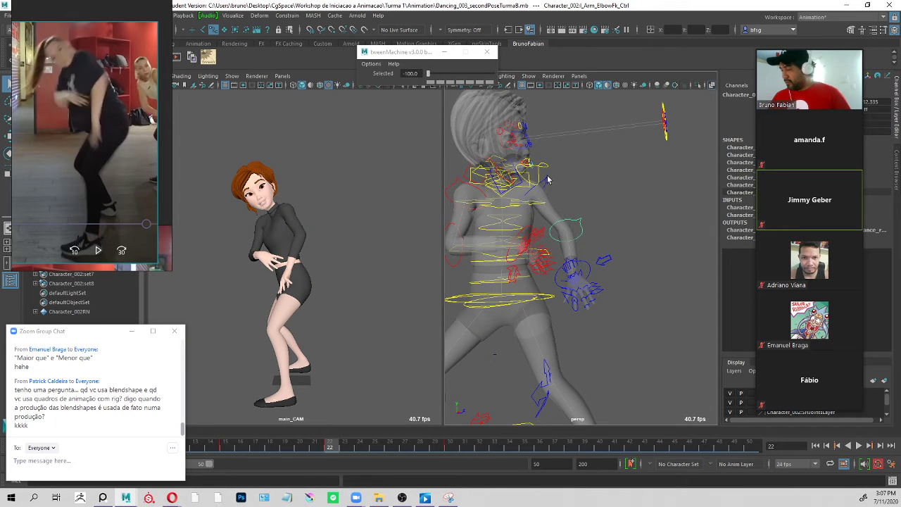
Refine the left shoulder FK rotation at frame 22, then scrub back and play the animation to check the motion.
{"action": "left_click", "coordinate": [551, 238]}
{"action": "key", "text": "e"}
{"action": "mouse_move", "coordinate": [341, 452]}
{"action": "left_mouse_down"}
{"action": "mouse_move", "coordinate": [248, 454]}
{"action": "mouse_move", "coordinate": [453, 449]}
{"action": "mouse_move", "coordinate": [273, 449]}
{"action": "mouse_move", "coordinate": [353, 458]}
{"action": "mouse_move", "coordinate": [335, 448]}
{"action": "left_mouse_up"}
{"action": "left_click_drag", "start_coordinate": [579, 240], "coordinate": [601, 205], "text": "alt"}
{"action": "left_click_drag", "start_coordinate": [537, 171], "coordinate": [571, 235]}
{"action": "key", "text": "q"}
{"action": "left_click_drag", "start_coordinate": [335, 447], "coordinate": [289, 455]}
{"action": "key", "text": "alt+v"}
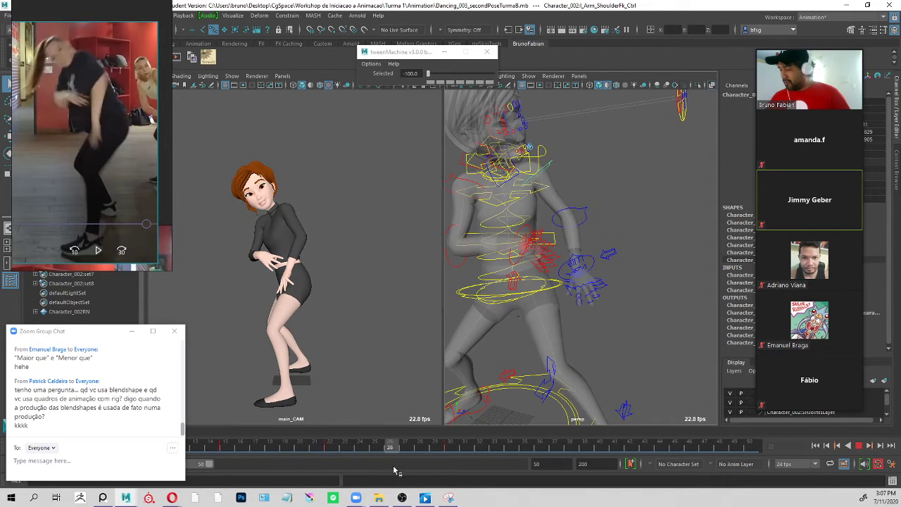
Return to frame 22 and play the animation to check the left arm's motion into the next pose.
{"action": "left_click_drag", "start_coordinate": [422, 449], "coordinate": [335, 449]}
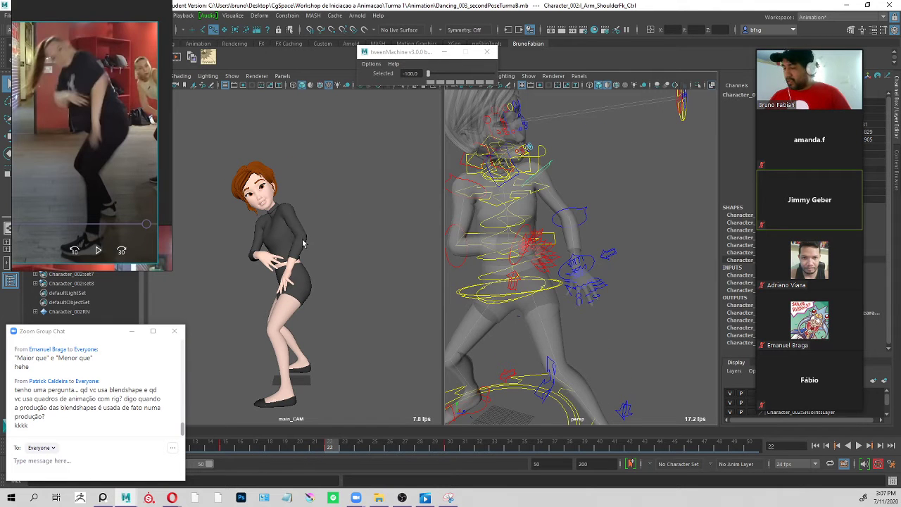
{"action": "key", "text": "alt+v"}
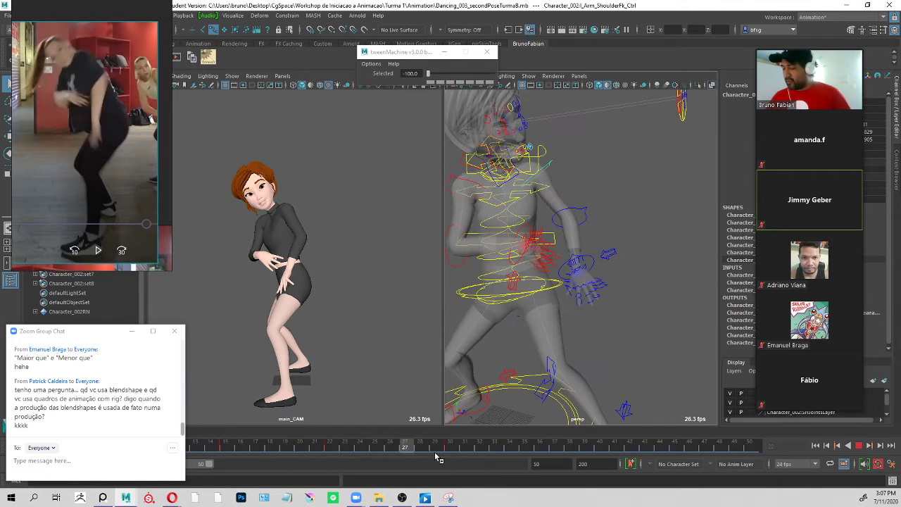
{"action": "key", "text": "alt+v"}
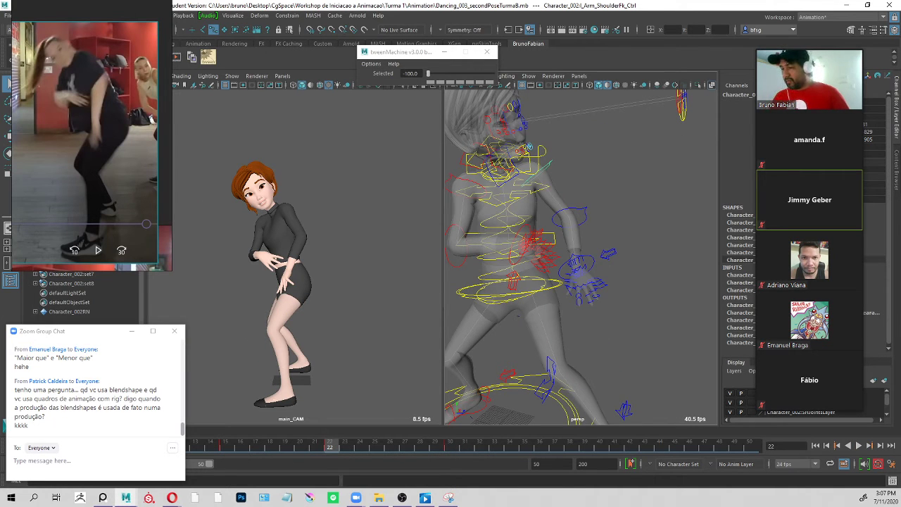
Move the reference video clear of the camera view and add a Grease Pencil frame at frame 22.
{"action": "right_click_drag", "start_coordinate": [145, 29], "coordinate": [110, 132]}
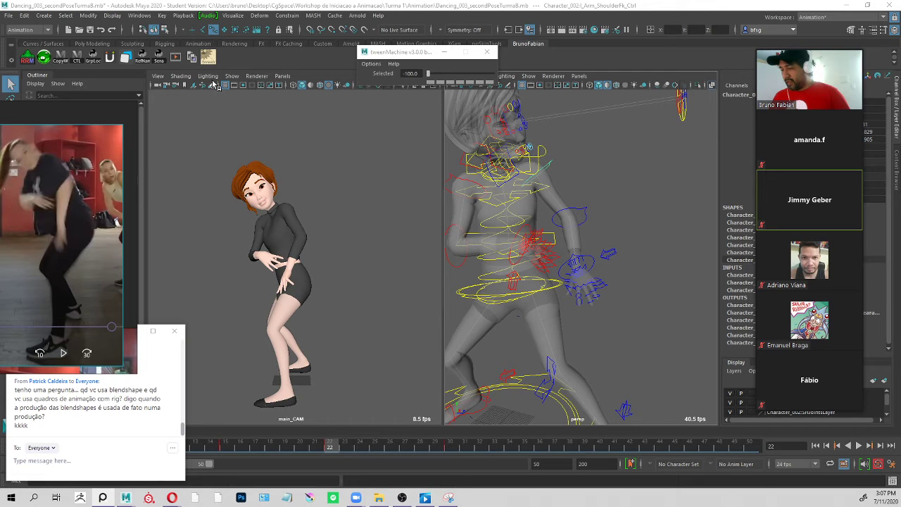
{"action": "left_click", "coordinate": [211, 85]}
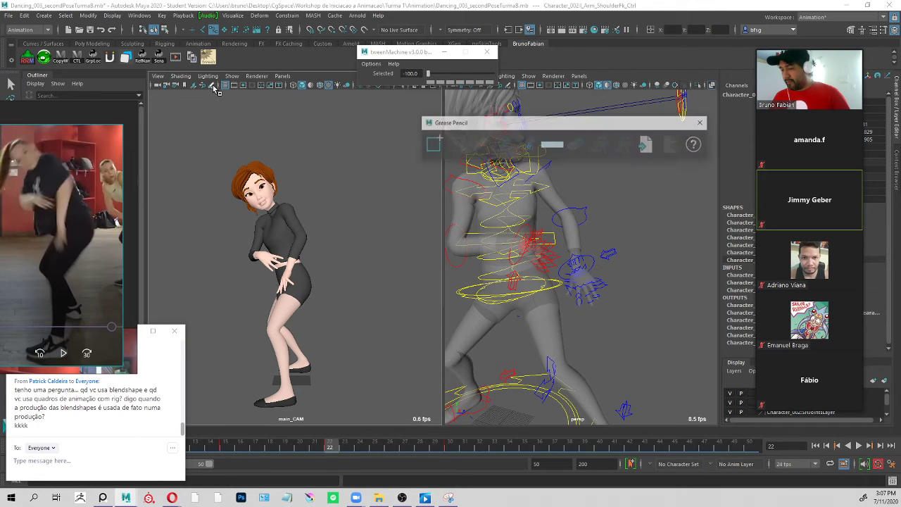
{"action": "left_click", "coordinate": [440, 141]}
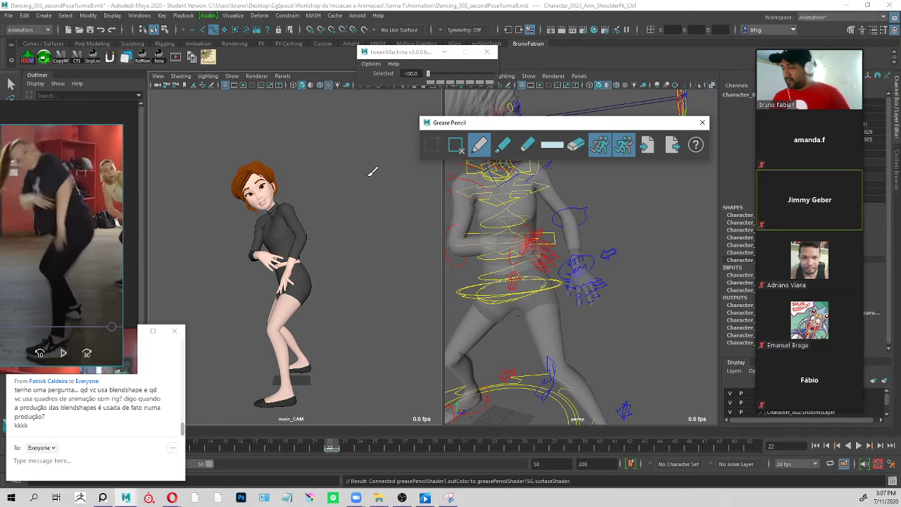
Limit the objects shown in the main_CAM view to polygons and Grease Pencil.
{"action": "left_click", "coordinate": [239, 76]}
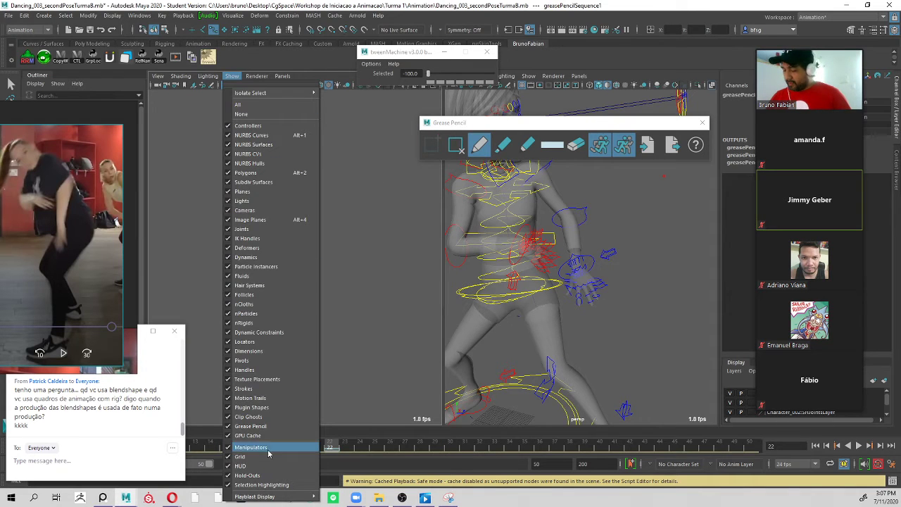
{"action": "left_click", "coordinate": [237, 77]}
{"action": "left_click", "coordinate": [237, 77]}
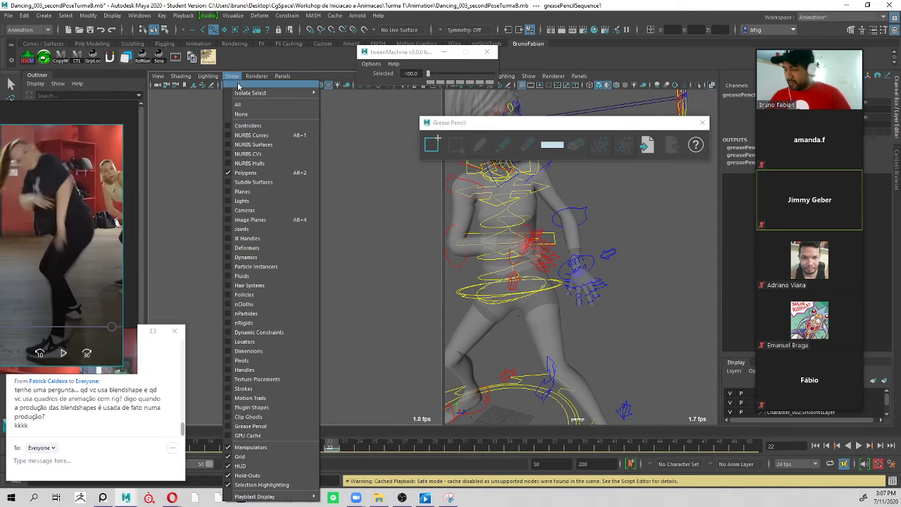
{"action": "left_click", "coordinate": [258, 416]}
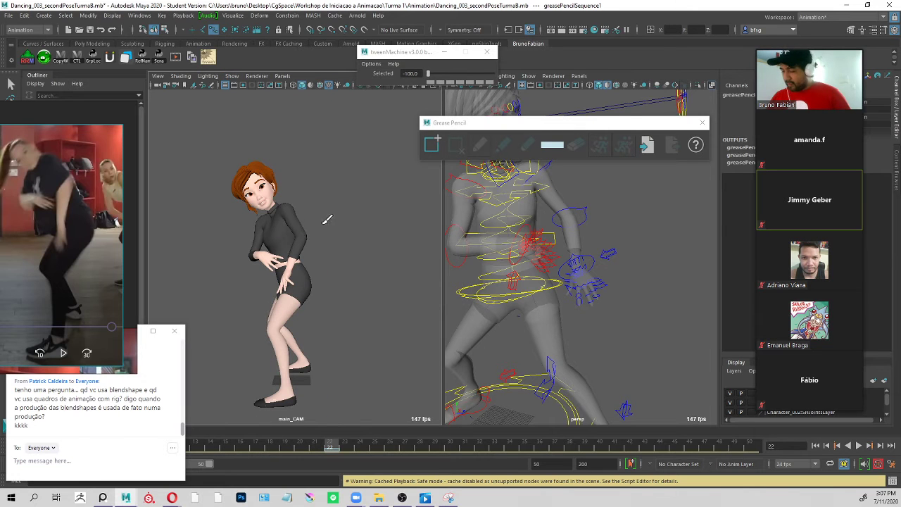
Mark the character's left elbow position with Grease Pencil dots at frames 15, 22 and 30.
{"action": "left_click", "coordinate": [227, 449]}
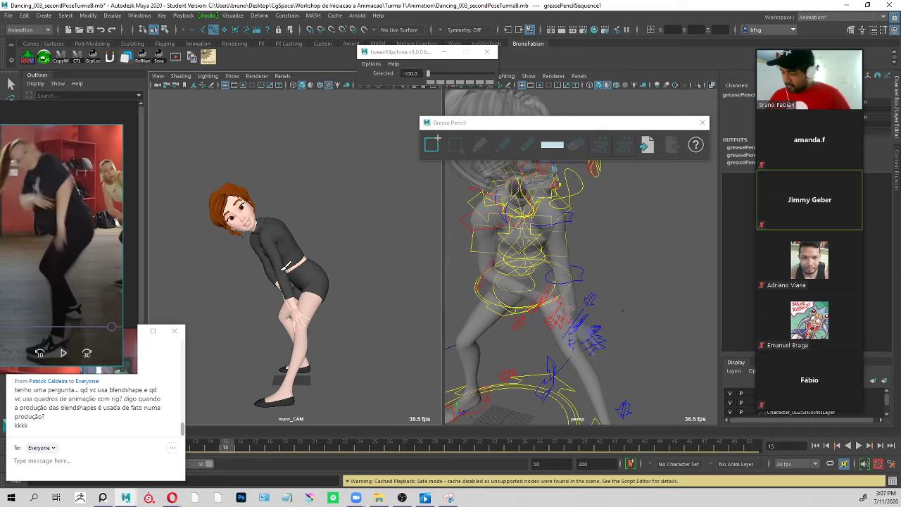
{"action": "left_click", "coordinate": [281, 272]}
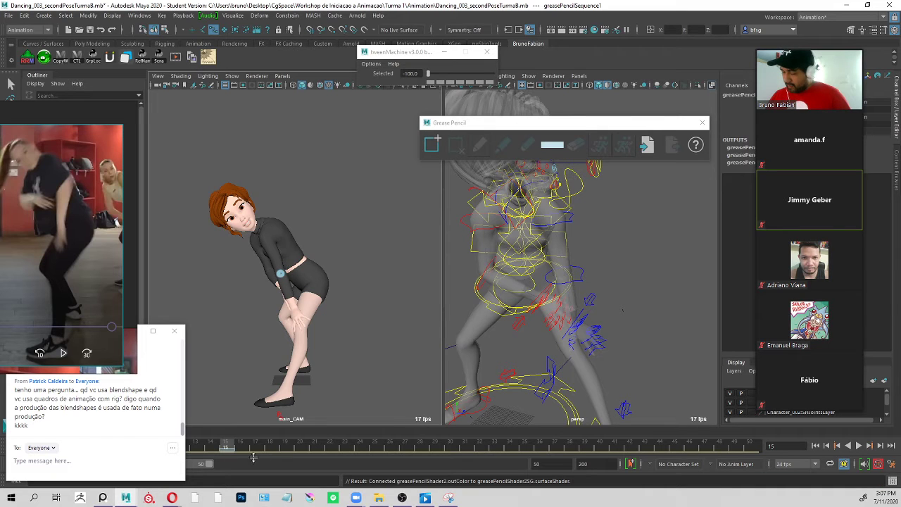
{"action": "left_click", "coordinate": [329, 448]}
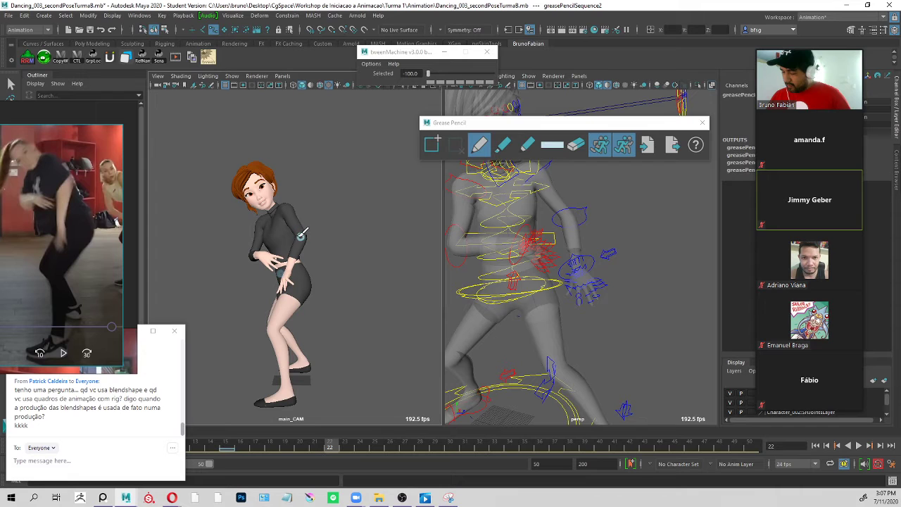
{"action": "key", "text": "alt+v"}
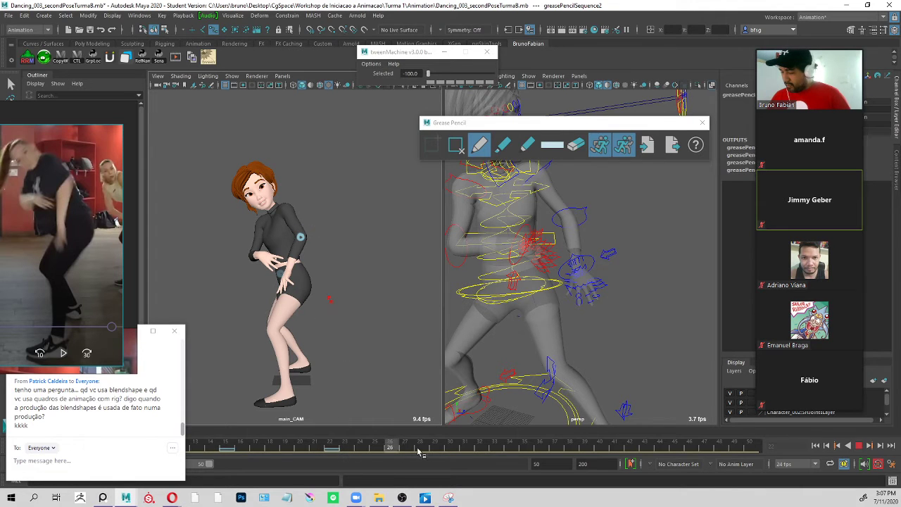
{"action": "key", "text": "alt+v"}
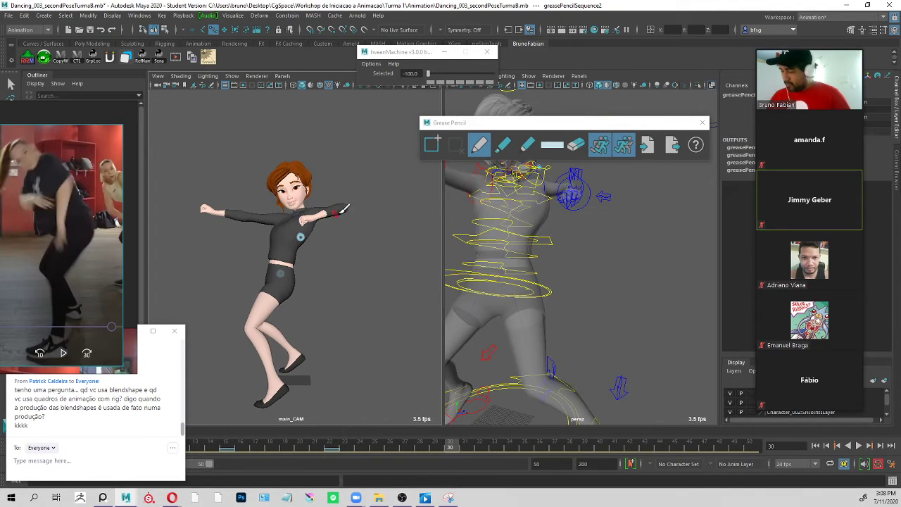
{"action": "left_click", "coordinate": [342, 205]}
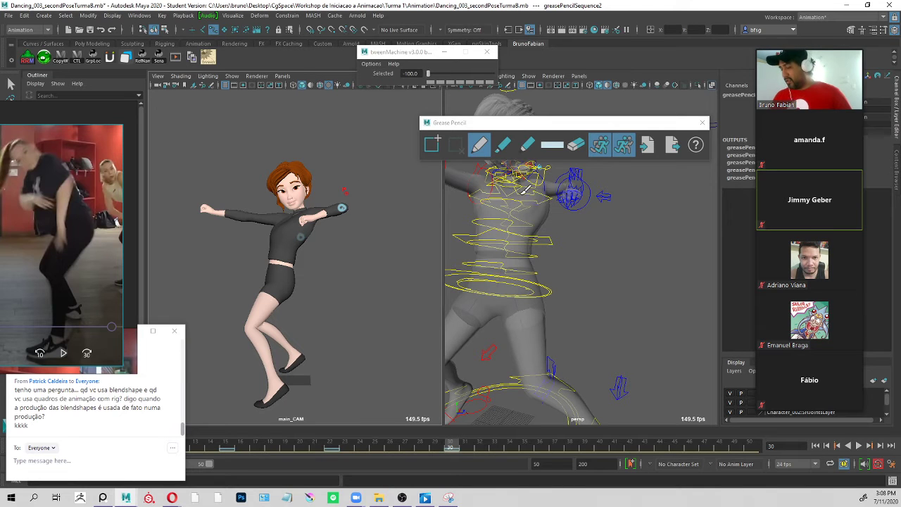
Return to frame 22 and draw a curved Grease Pencil stroke through the three elbow marks to show the arc.
{"action": "left_click", "coordinate": [329, 442]}
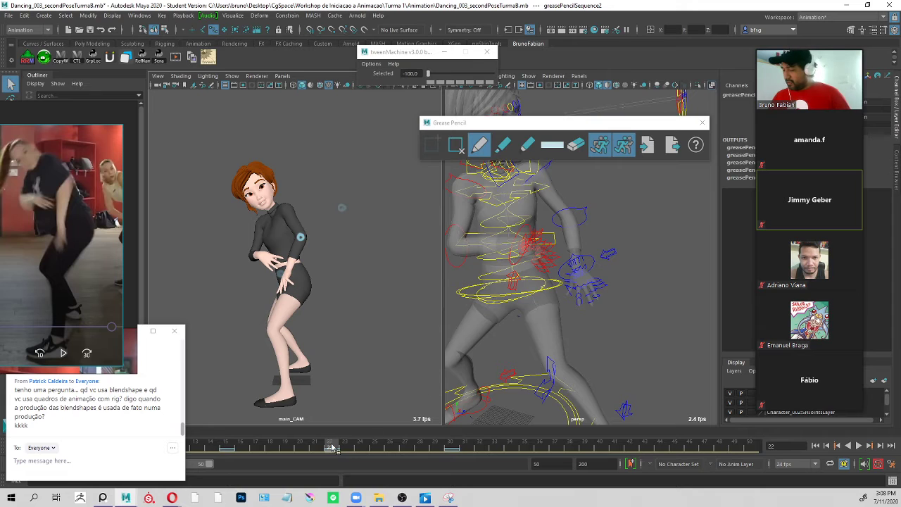
{"action": "key", "text": "alt+v"}
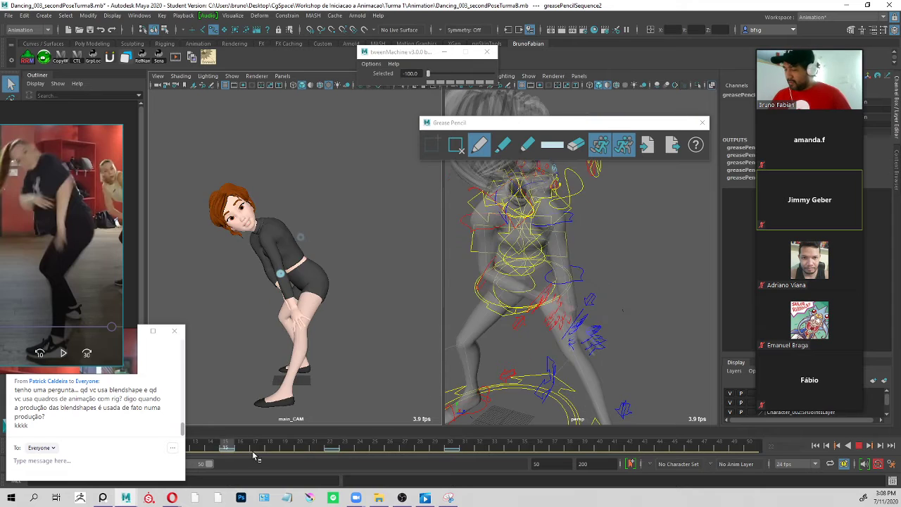
{"action": "left_click", "coordinate": [344, 442]}
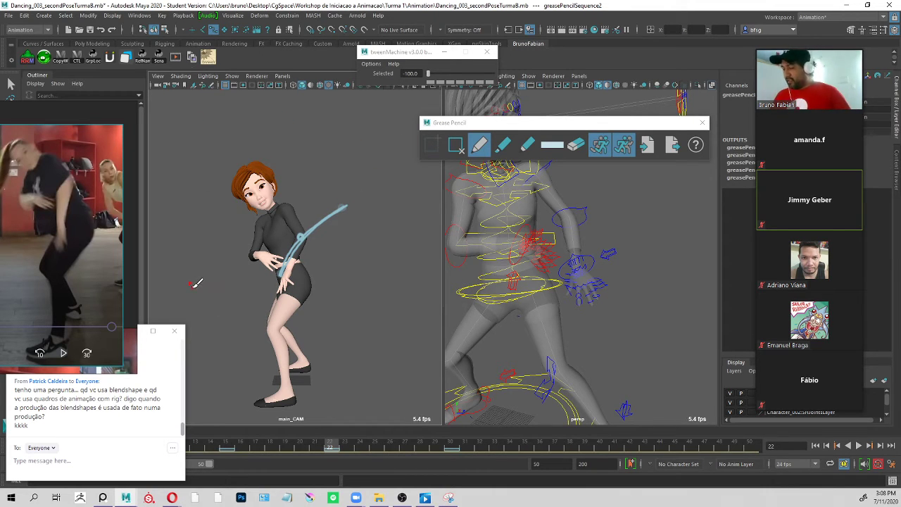
Scrub the FinalReference video around the arm swing and compare it with the elbow arc on the animation timeline.
{"action": "left_click", "coordinate": [425, 498]}
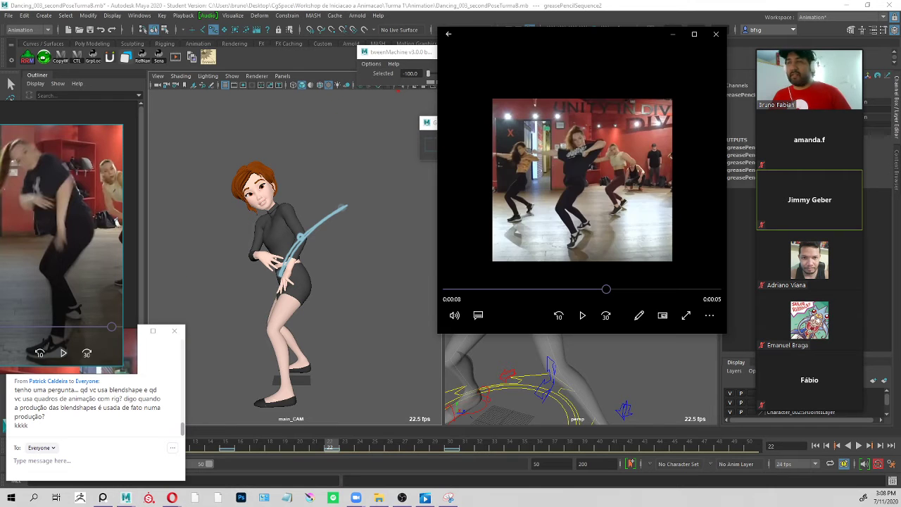
{"action": "left_click_drag", "start_coordinate": [607, 291], "coordinate": [604, 290]}
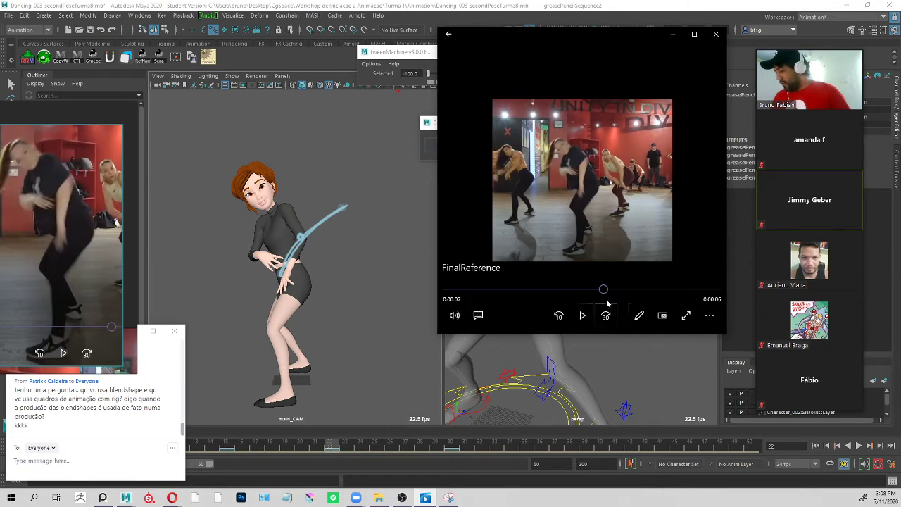
{"action": "left_click_drag", "start_coordinate": [597, 296], "coordinate": [607, 296]}
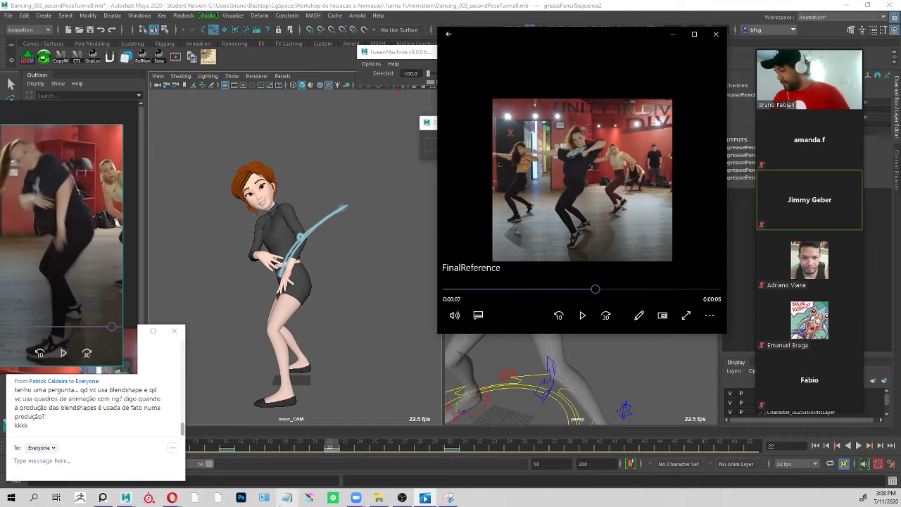
{"action": "mouse_move", "coordinate": [339, 448]}
{"action": "left_mouse_down"}
{"action": "mouse_move", "coordinate": [276, 444]}
{"action": "mouse_move", "coordinate": [440, 445]}
{"action": "mouse_move", "coordinate": [255, 444]}
{"action": "left_mouse_up"}
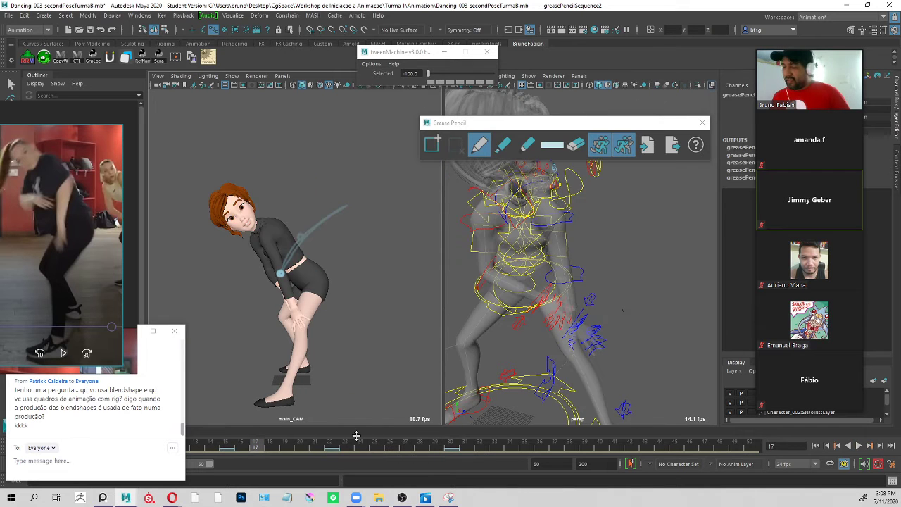
Hide the Grease Pencil drawings in the main_CAM view and play the animation, ending back at frame 22.
{"action": "left_click", "coordinate": [231, 75]}
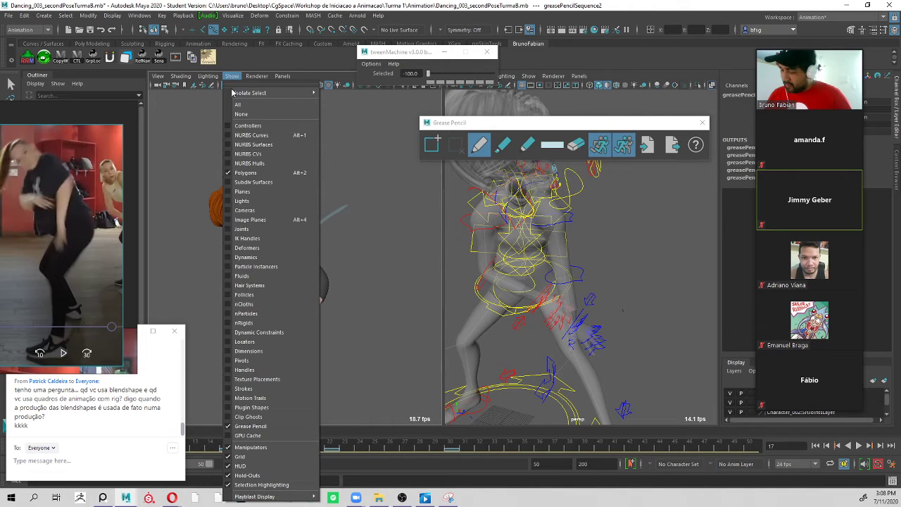
{"action": "left_click", "coordinate": [253, 417]}
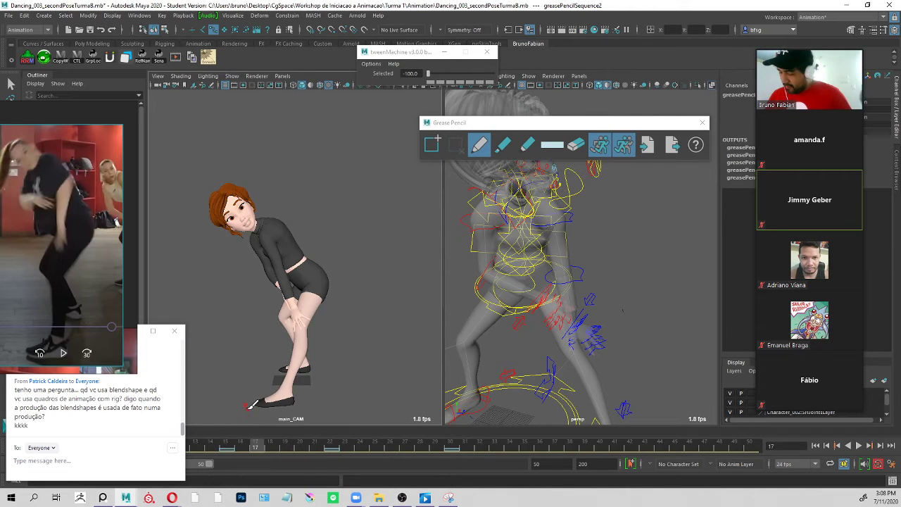
{"action": "left_click", "coordinate": [591, 250]}
{"action": "key", "text": "alt+v"}
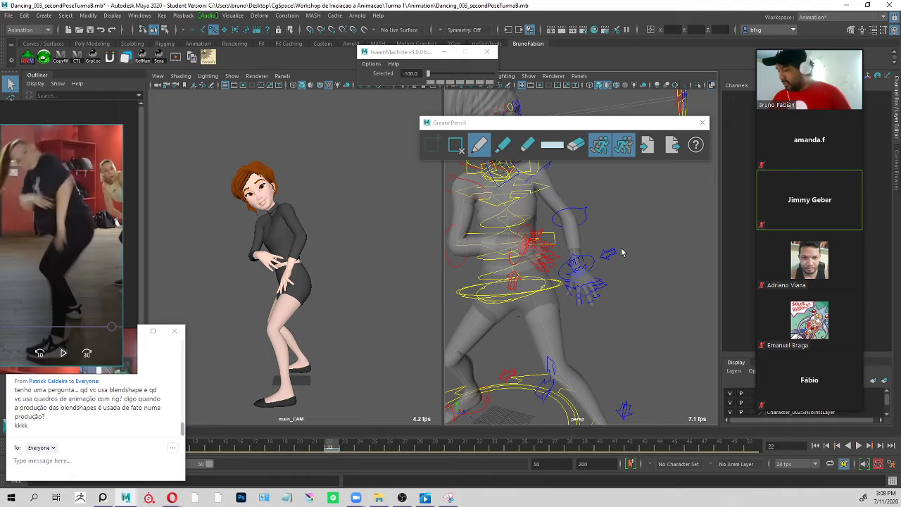
Reset the X, Y and Z rotation of l_Finger_04_02_Ctrl on the left hand to 0.
{"action": "right_click_drag", "start_coordinate": [614, 293], "coordinate": [713, 313], "text": "alt"}
{"action": "left_click", "coordinate": [572, 251]}
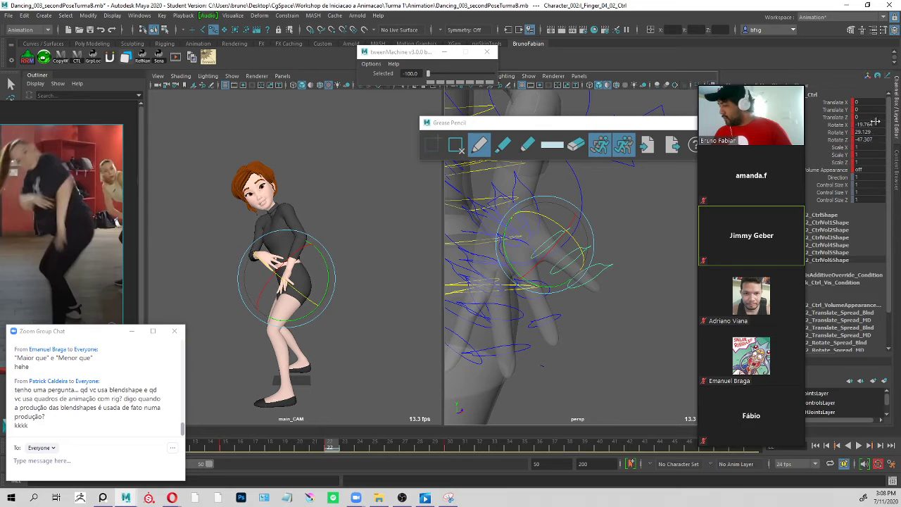
{"action": "left_click_drag", "start_coordinate": [873, 124], "coordinate": [870, 140]}
{"action": "type", "text": "0"}
{"action": "key", "text": "Return"}
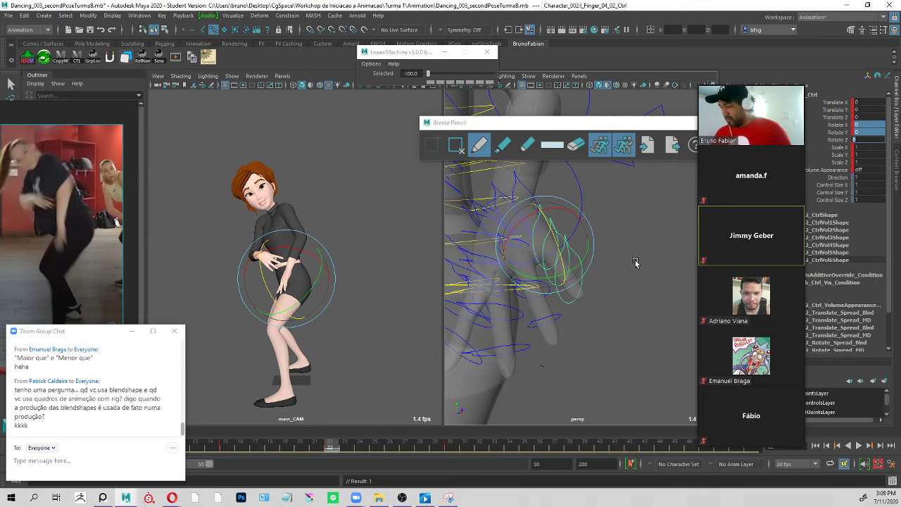
{"action": "left_click", "coordinate": [635, 263]}
Rotate l_Finger_04_02_Ctrl to about X -21.8, Y -2, Z -33.6, and check the neighbouring l_Finger_03_02_Ctrl.
{"action": "scroll", "coordinate": [613, 279], "scroll_direction": "down", "scroll_amount": 5}
{"action": "scroll", "coordinate": [585, 236], "scroll_direction": "down", "scroll_amount": 2}
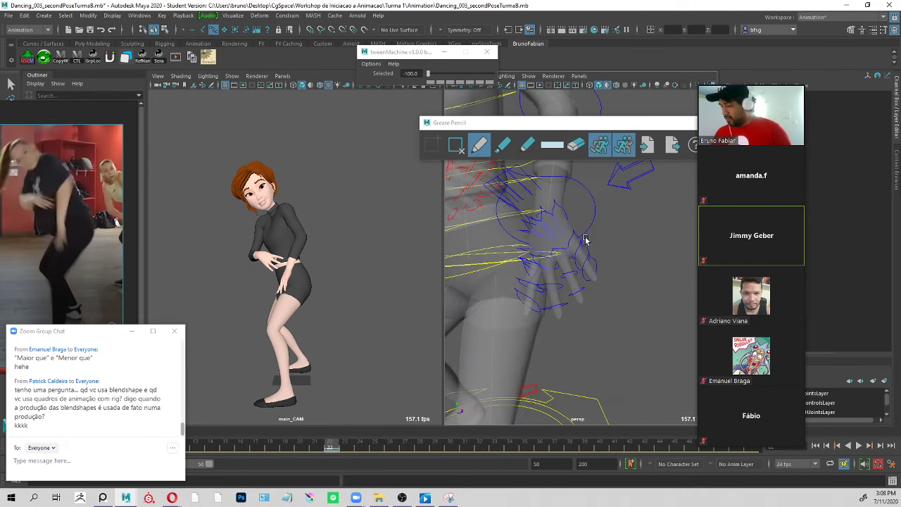
{"action": "left_click", "coordinate": [587, 240]}
{"action": "left_click_drag", "start_coordinate": [575, 274], "coordinate": [574, 291]}
{"action": "key", "text": "ctrl+z"}
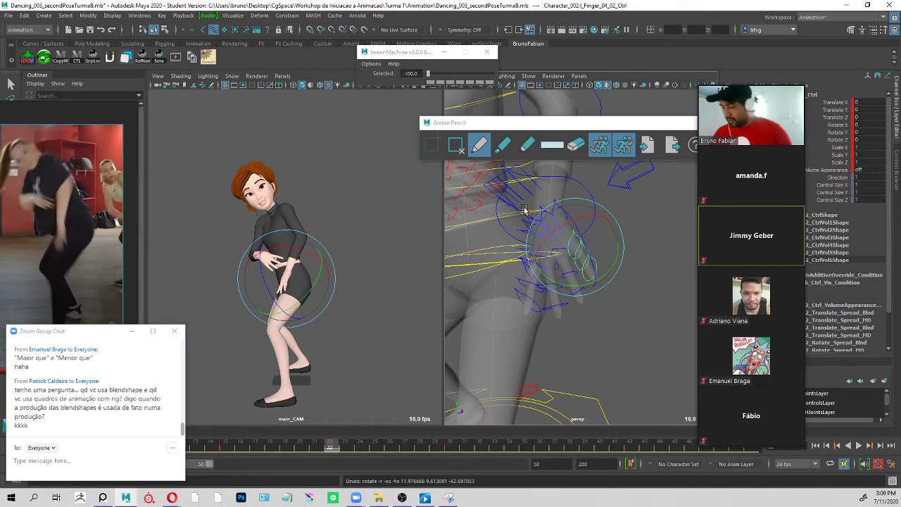
{"action": "left_click_drag", "start_coordinate": [295, 290], "coordinate": [307, 298]}
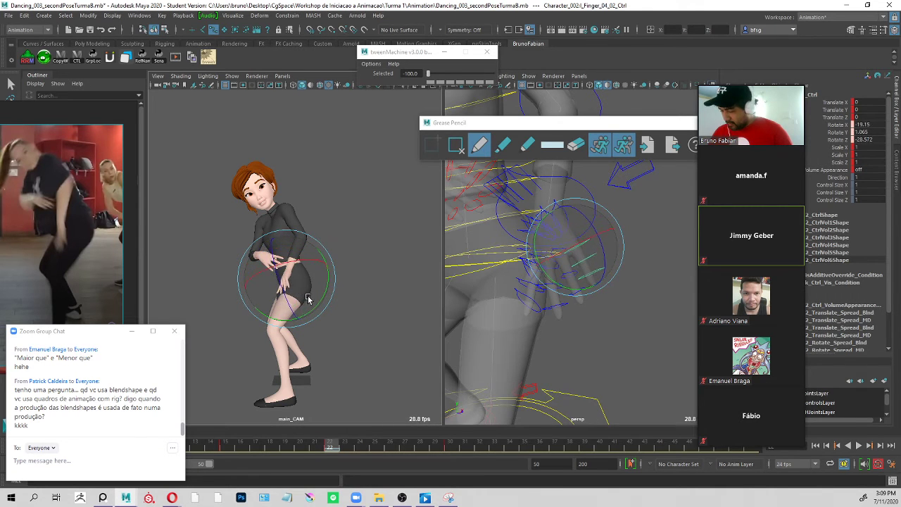
{"action": "key", "text": "q"}
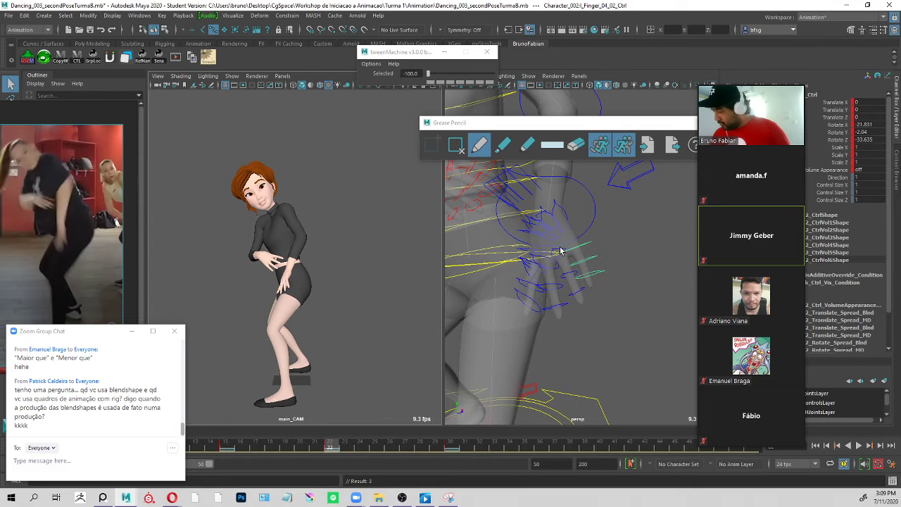
{"action": "left_click", "coordinate": [561, 251]}
{"action": "key", "text": "e"}
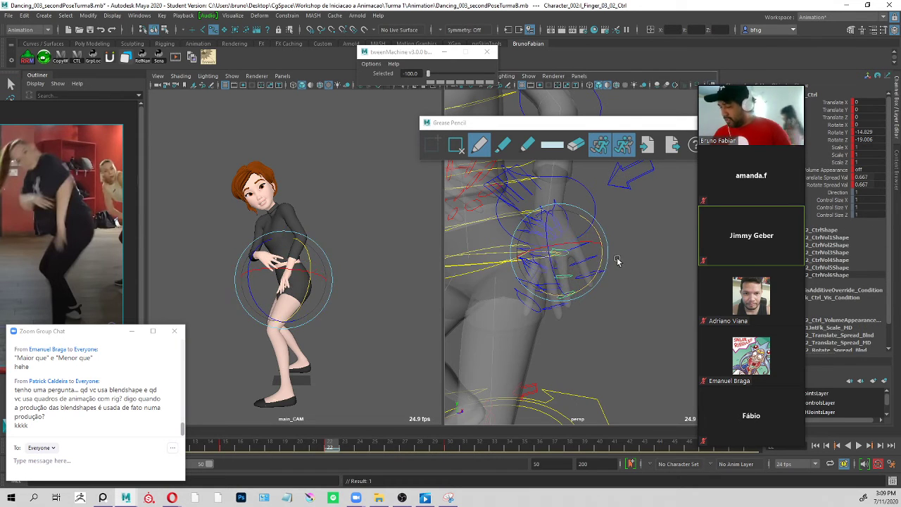
{"action": "key", "text": "q"}
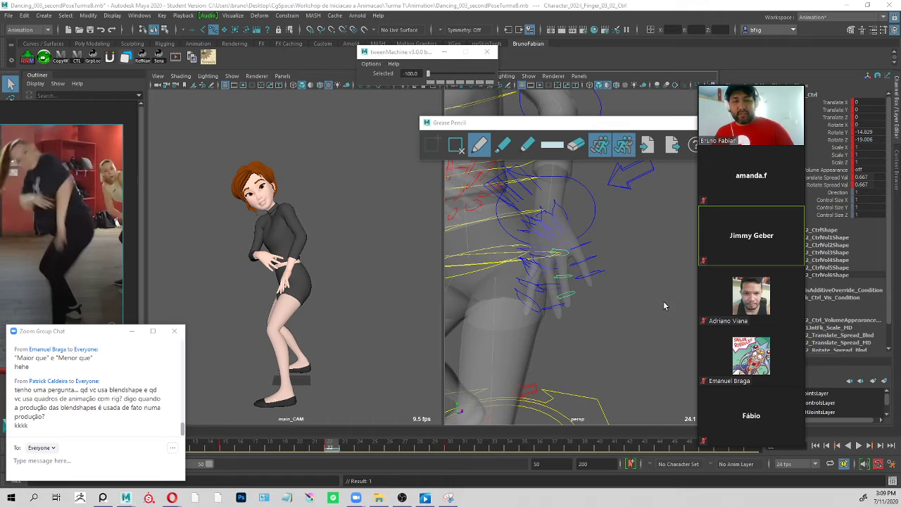
Sketch the left hand's finger shapes in red over a Snipping Tool capture of both viewports and discard the capture.
{"action": "key", "text": "alt+Tab"}
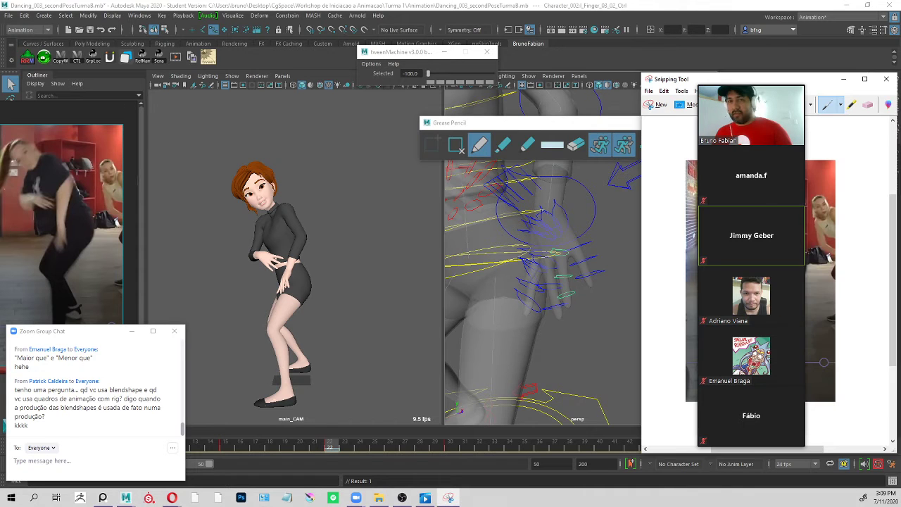
{"action": "left_click", "coordinate": [660, 104]}
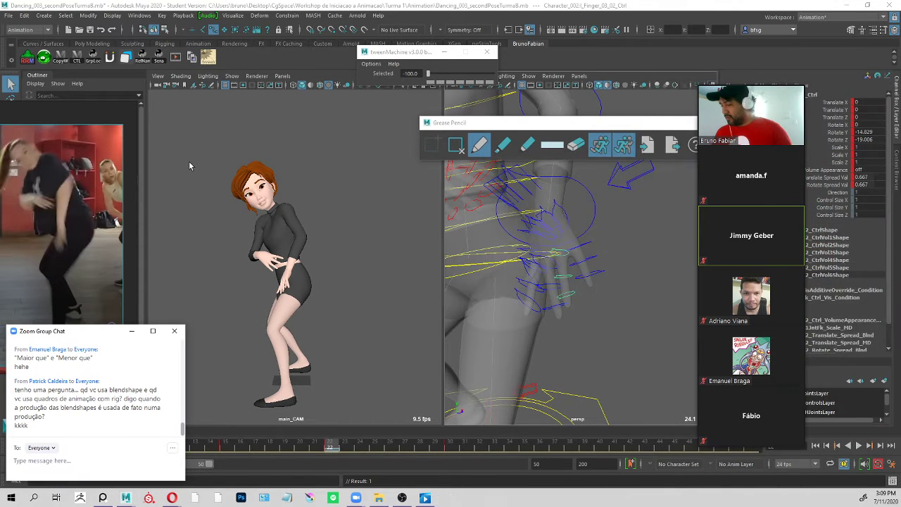
{"action": "left_click_drag", "start_coordinate": [191, 133], "coordinate": [630, 418]}
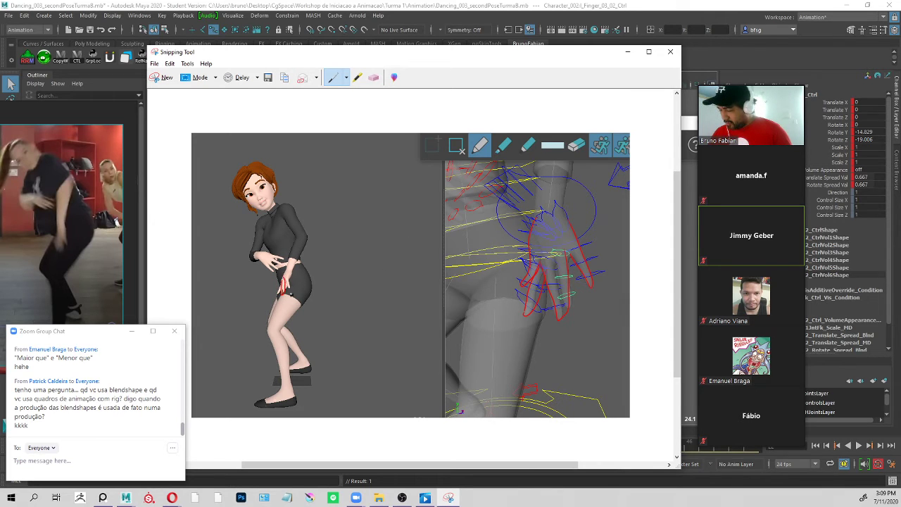
{"action": "left_click", "coordinate": [57, 239]}
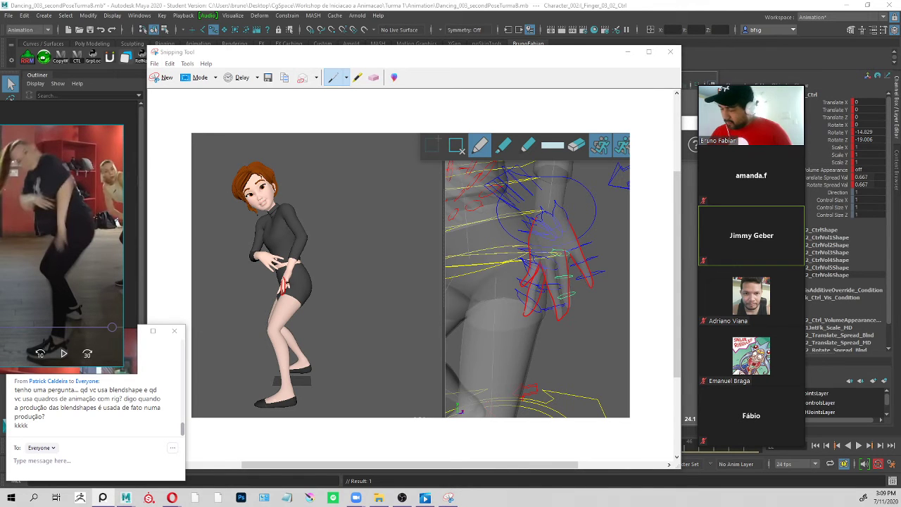
{"action": "left_click", "coordinate": [286, 282]}
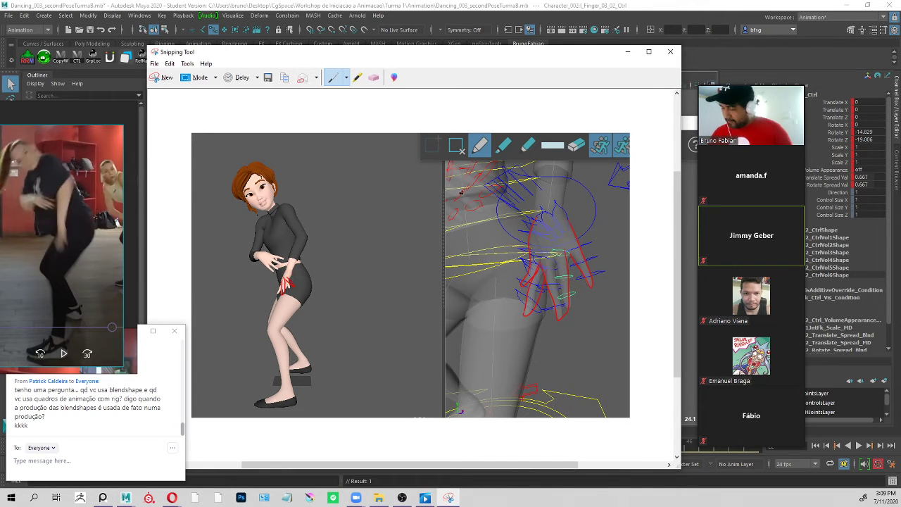
{"action": "left_click", "coordinate": [670, 51]}
{"action": "left_click", "coordinate": [454, 266]}
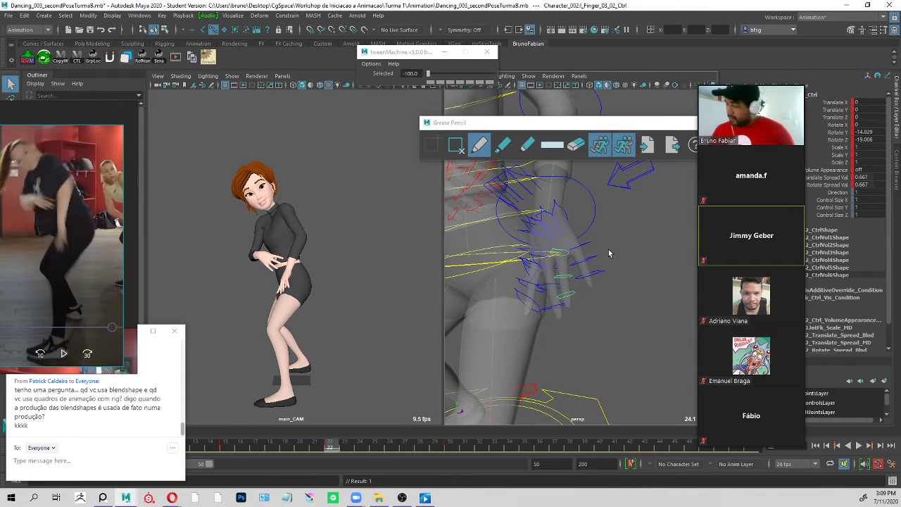
Rotate l_Thumb_01_01_Ctrl on the left hand to about X -7.4, Y 15, Z 12.8.
{"action": "left_click", "coordinate": [556, 241]}
{"action": "left_click_drag", "start_coordinate": [533, 240], "coordinate": [569, 245], "text": "alt"}
{"action": "left_click", "coordinate": [518, 235]}
{"action": "key", "text": "e"}
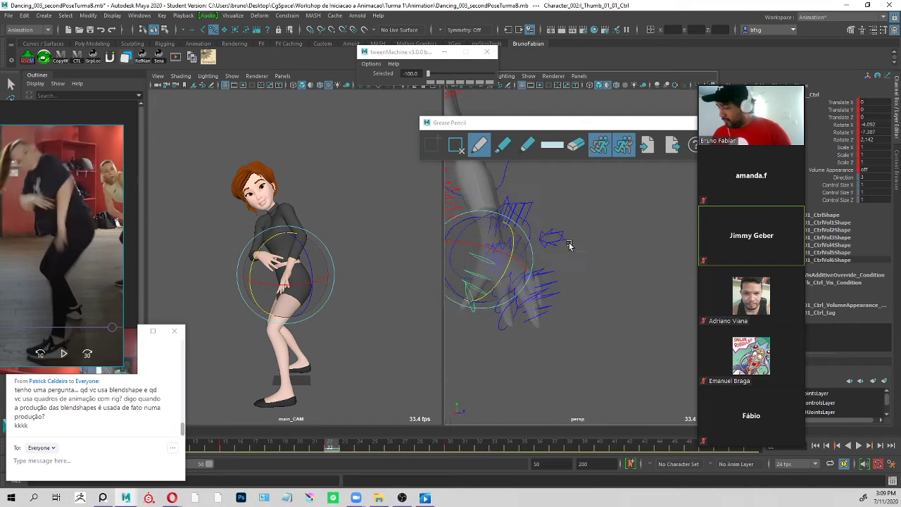
{"action": "left_click_drag", "start_coordinate": [474, 276], "coordinate": [487, 266]}
{"action": "left_click", "coordinate": [508, 296]}
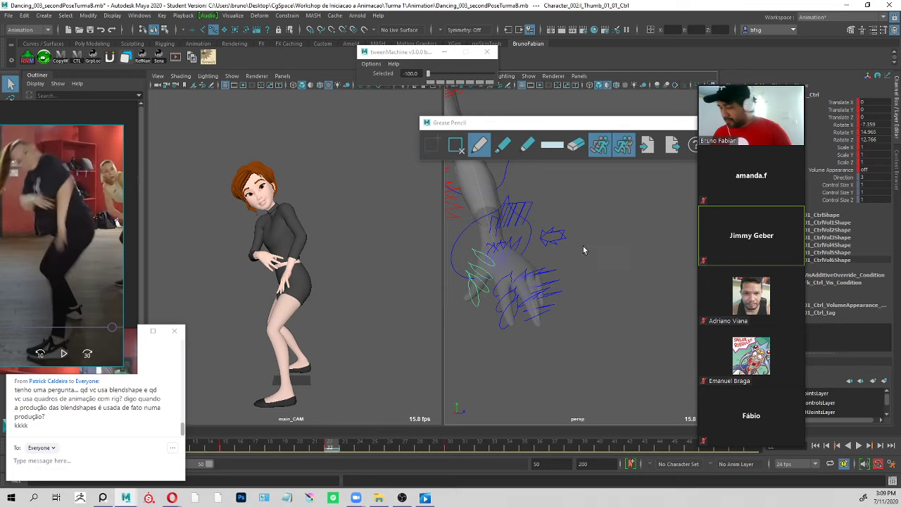
Rotate l_Finger_01_02_Ctrl on the left hand to about X -16.1, Y 8.6, Z -11.
{"action": "left_click", "coordinate": [496, 288]}
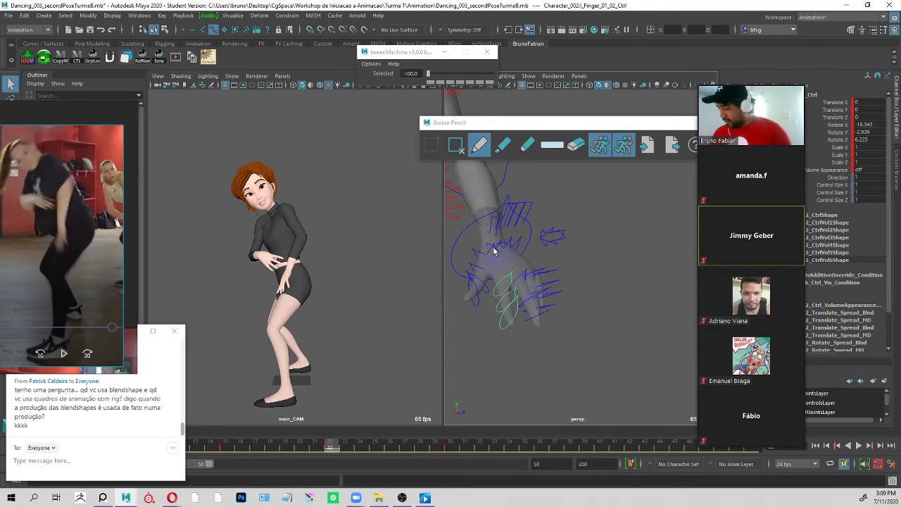
{"action": "key", "text": "e"}
{"action": "left_click_drag", "start_coordinate": [503, 296], "coordinate": [512, 321]}
{"action": "key", "text": "q"}
{"action": "left_click", "coordinate": [589, 269]}
{"action": "left_click", "coordinate": [502, 293]}
{"action": "key", "text": "e"}
{"action": "key", "text": "q"}
{"action": "left_click_drag", "start_coordinate": [624, 296], "coordinate": [514, 321], "text": "alt"}
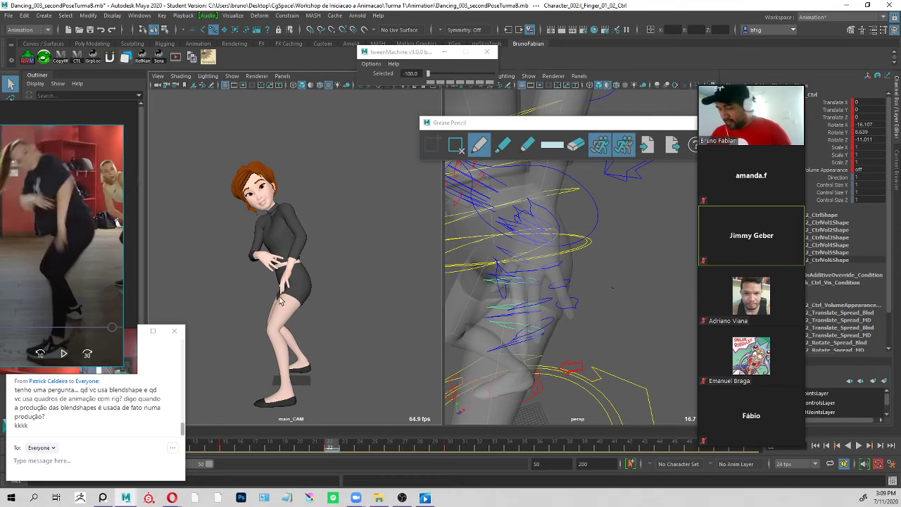
Rotate l_Arm_ShoulderFk_Ctrl at frame 22 to about X 28.2, Y -37.5, Z -13.7.
{"action": "left_click", "coordinate": [635, 246]}
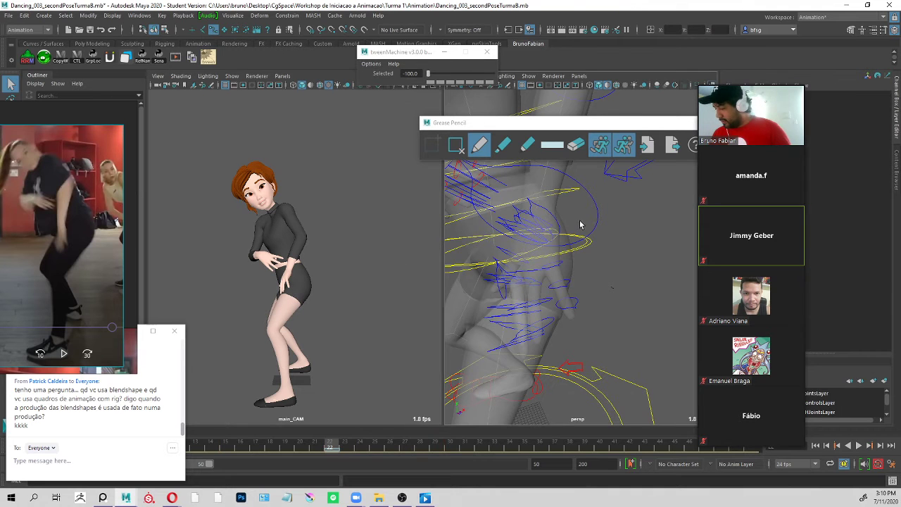
{"action": "left_click", "coordinate": [280, 286]}
{"action": "left_click_drag", "start_coordinate": [275, 297], "coordinate": [290, 268]}
{"action": "left_click_drag", "start_coordinate": [565, 211], "coordinate": [567, 232], "text": "alt"}
{"action": "left_click", "coordinate": [529, 174]}
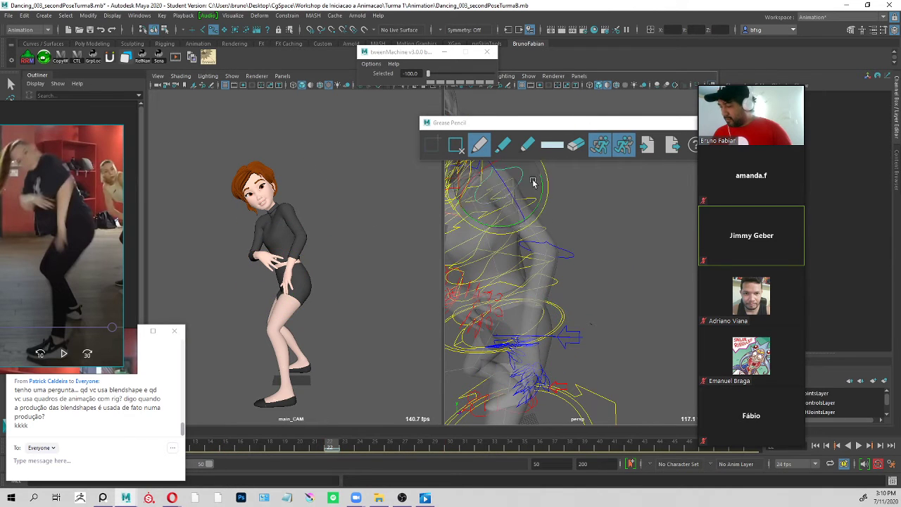
{"action": "left_click_drag", "start_coordinate": [315, 219], "coordinate": [281, 241]}
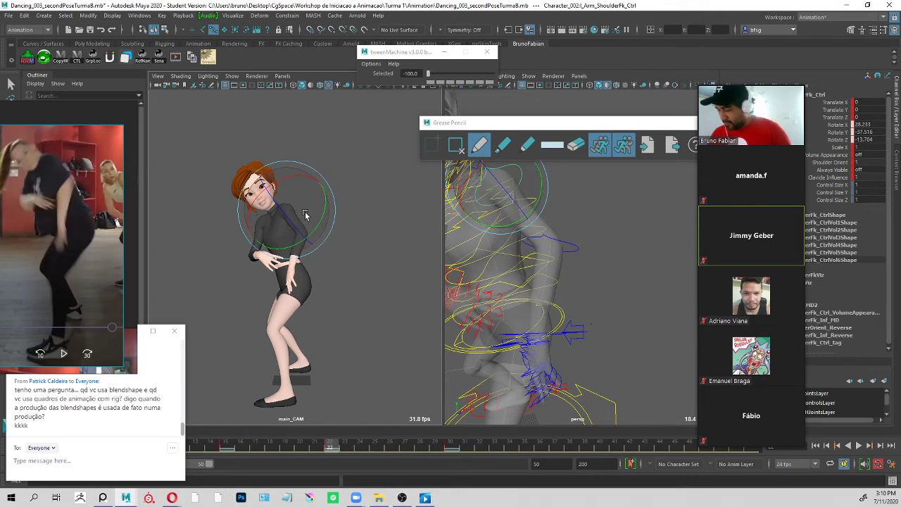
{"action": "left_click", "coordinate": [594, 239]}
Bend the left elbow by rotating l_Arm_ElbowFk_Ctrl to about Y -29.
{"action": "left_click", "coordinate": [579, 245]}
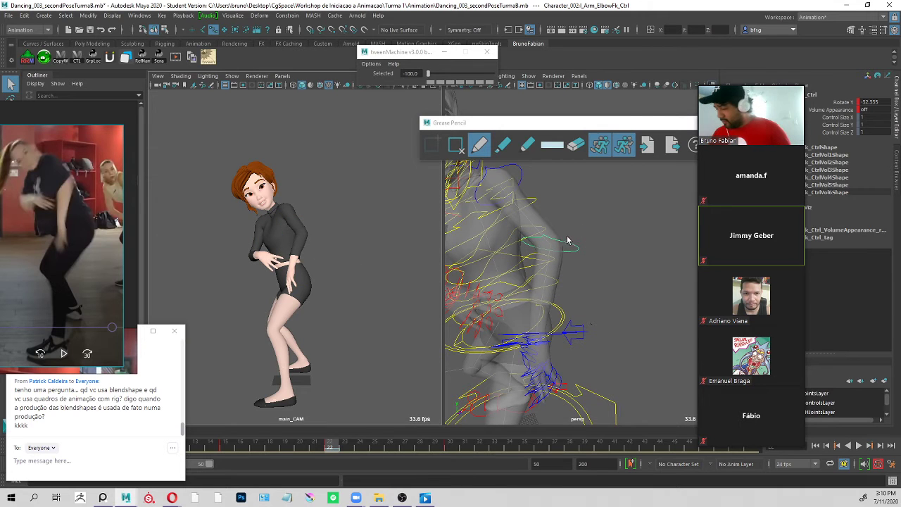
{"action": "key", "text": "e"}
{"action": "left_click_drag", "start_coordinate": [564, 280], "coordinate": [561, 285]}
{"action": "key", "text": "q"}
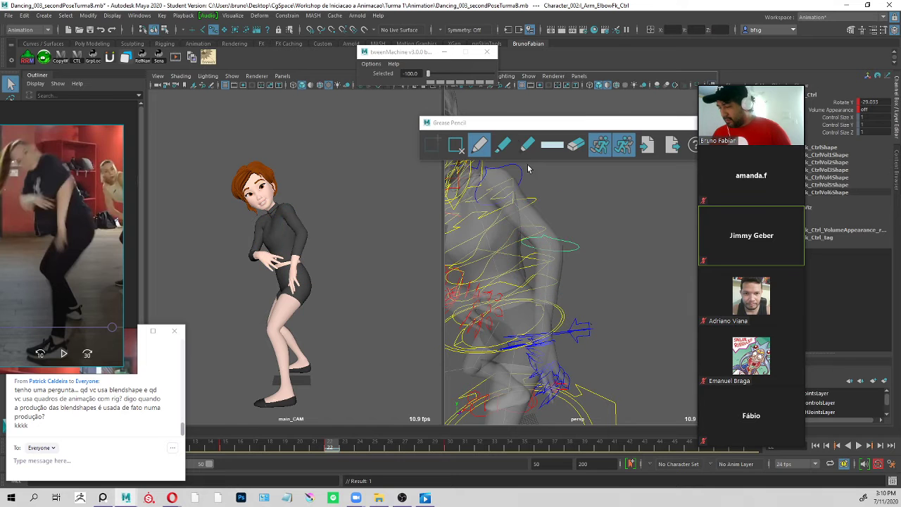
Rotate l_Arm_Clavicle_Ctrl to about X 10.7, Y -16.7, Z 27.6.
{"action": "left_click_drag", "start_coordinate": [540, 176], "coordinate": [495, 238], "text": "alt"}
{"action": "left_click", "coordinate": [491, 244]}
{"action": "key", "text": "e"}
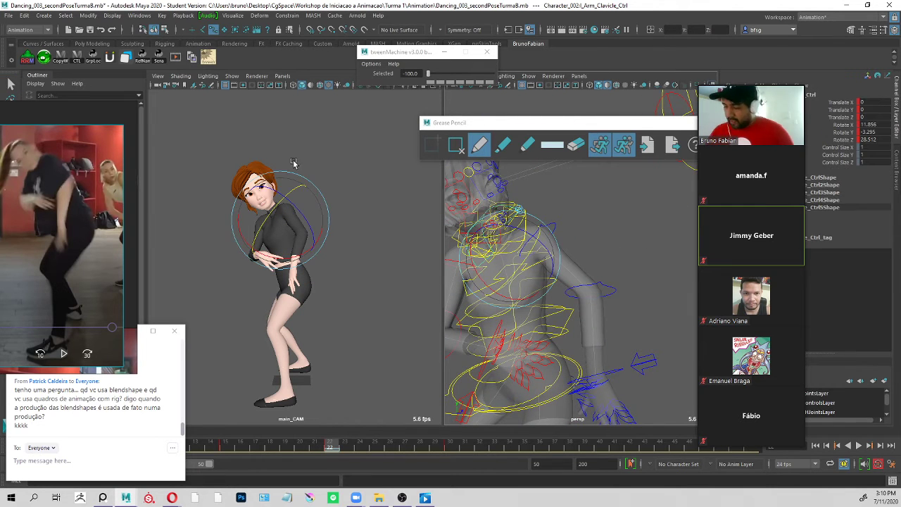
{"action": "mouse_move", "coordinate": [286, 220]}
{"action": "left_mouse_down"}
{"action": "mouse_move", "coordinate": [288, 260]}
{"action": "mouse_move", "coordinate": [295, 236]}
{"action": "mouse_move", "coordinate": [282, 236]}
{"action": "left_mouse_up"}
{"action": "key", "text": "q"}
{"action": "left_click_drag", "start_coordinate": [583, 219], "coordinate": [595, 223], "text": "alt"}
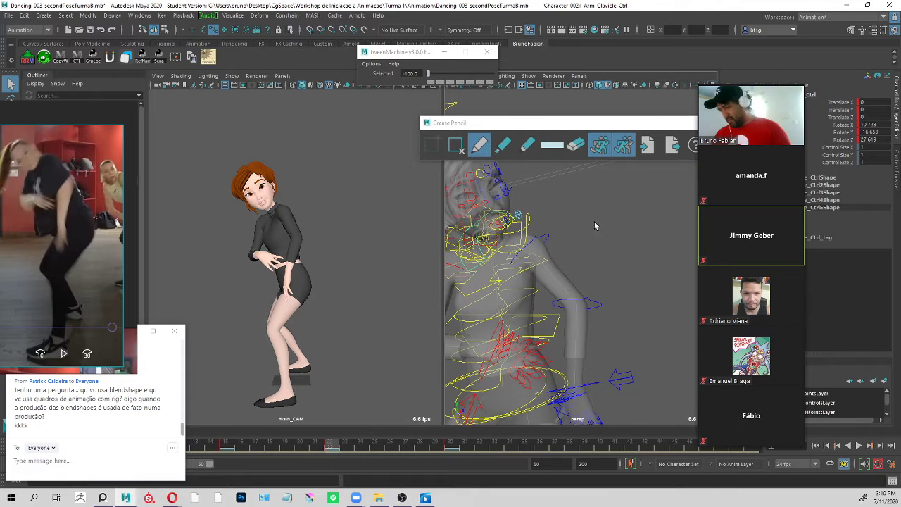
Readjust l_Arm_ShoulderFk_Ctrl to a rotation of about X 15.6, Y -29.4, Z -36.9.
{"action": "left_click", "coordinate": [547, 234]}
{"action": "middle_click_drag", "start_coordinate": [606, 258], "coordinate": [625, 206], "text": "alt"}
{"action": "key", "text": "e"}
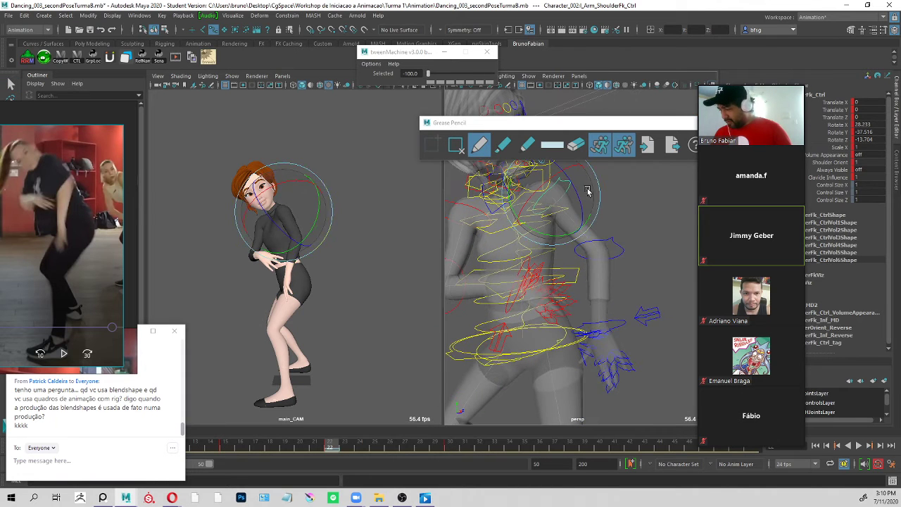
{"action": "left_click_drag", "start_coordinate": [586, 189], "coordinate": [591, 196]}
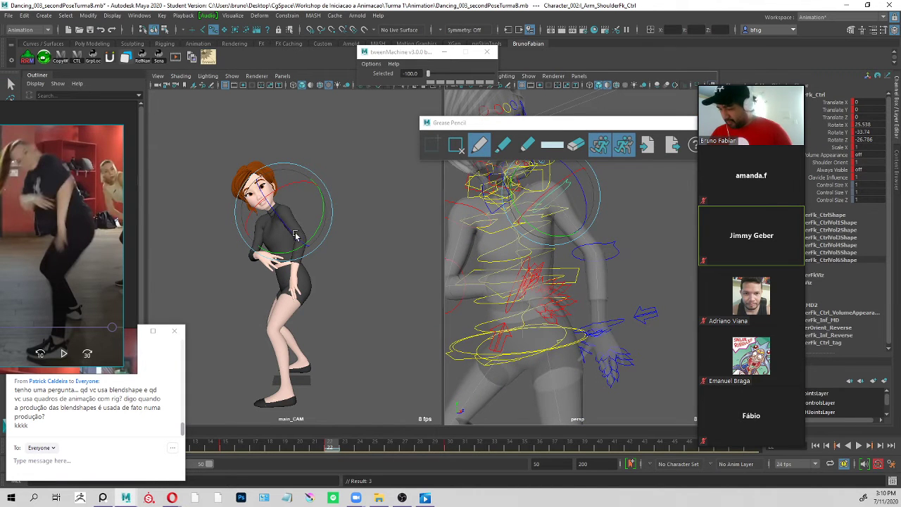
{"action": "mouse_move", "coordinate": [295, 236]}
{"action": "left_mouse_down"}
{"action": "mouse_move", "coordinate": [304, 227]}
{"action": "mouse_move", "coordinate": [295, 216]}
{"action": "mouse_move", "coordinate": [299, 223]}
{"action": "left_mouse_up"}
{"action": "key", "text": "q"}
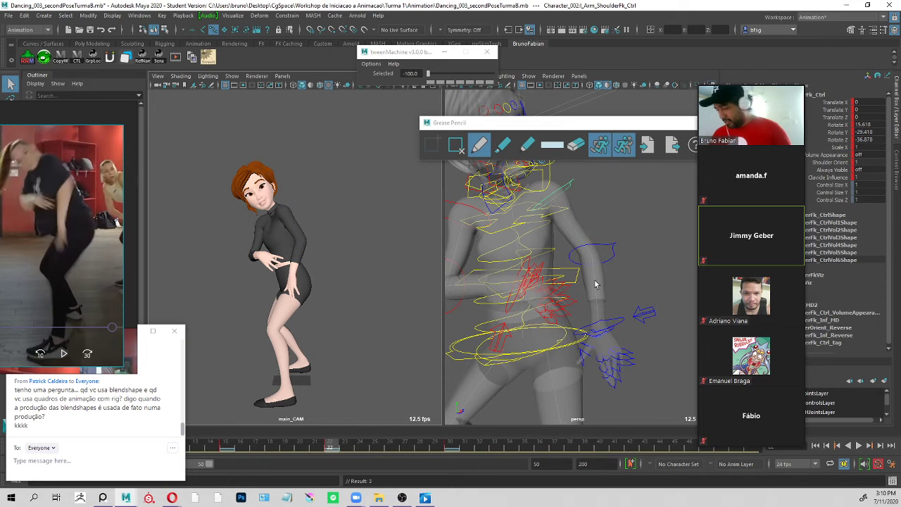
Rotate the left wrist control l_Arm_WristFk_Ctrl to about X 31.3, Y 2.8, Z 4.1.
{"action": "left_click_drag", "start_coordinate": [595, 284], "coordinate": [630, 317], "text": "alt"}
{"action": "middle_click_drag", "start_coordinate": [630, 318], "coordinate": [580, 222], "text": "alt"}
{"action": "left_click", "coordinate": [563, 239]}
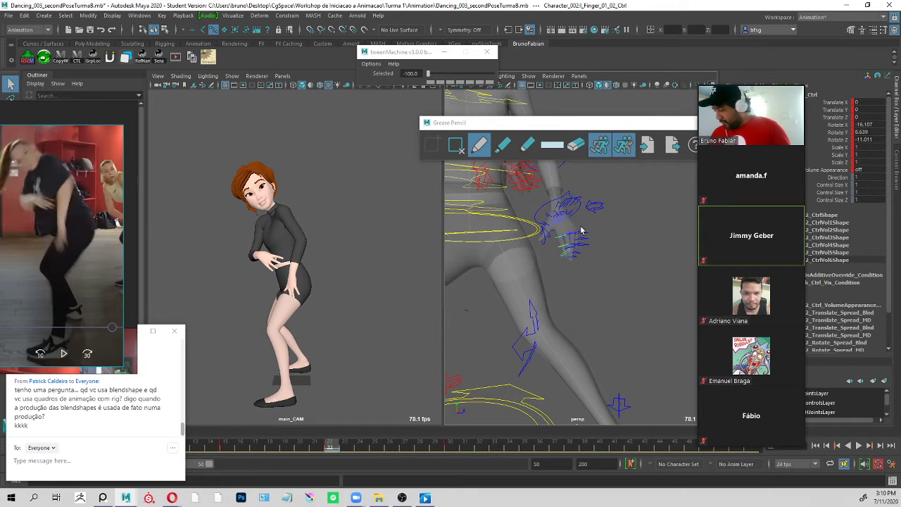
{"action": "left_click_drag", "start_coordinate": [583, 231], "coordinate": [573, 207], "text": "alt"}
{"action": "left_click", "coordinate": [600, 191]}
{"action": "key", "text": "e"}
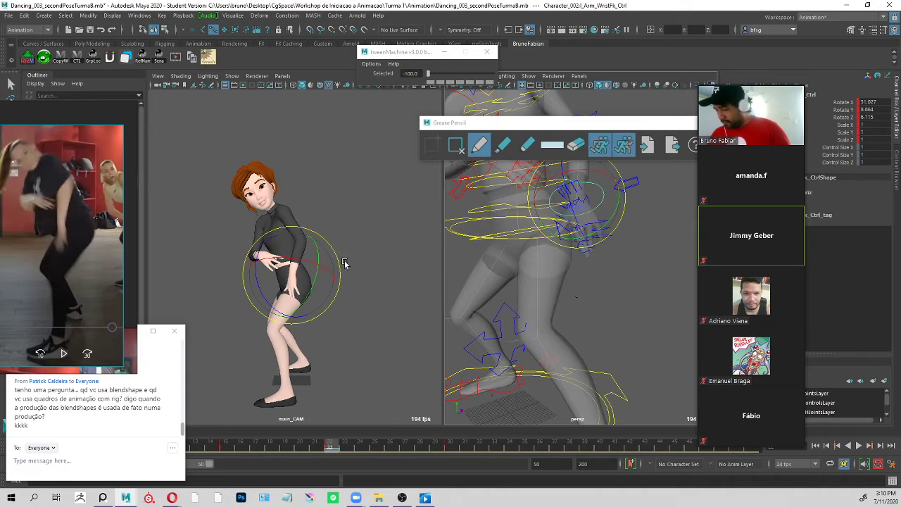
{"action": "left_click_drag", "start_coordinate": [300, 258], "coordinate": [301, 276]}
{"action": "key", "text": "q"}
Rotate Neck_01Fk_Ctrl to about X 26.7, Y 0, Z -9, and close the Grease Pencil tools.
{"action": "scroll", "coordinate": [501, 247], "scroll_direction": "down", "scroll_amount": 5}
{"action": "left_click_drag", "start_coordinate": [501, 247], "coordinate": [607, 259], "text": "alt"}
{"action": "scroll", "coordinate": [598, 255], "scroll_direction": "down", "scroll_amount": 3}
{"action": "middle_click_drag", "start_coordinate": [569, 232], "coordinate": [564, 271], "text": "alt"}
{"action": "scroll", "coordinate": [563, 233], "scroll_direction": "up", "scroll_amount": 8}
{"action": "left_click_drag", "start_coordinate": [606, 254], "coordinate": [569, 200], "text": "alt"}
{"action": "middle_click_drag", "start_coordinate": [612, 180], "coordinate": [592, 220], "text": "alt"}
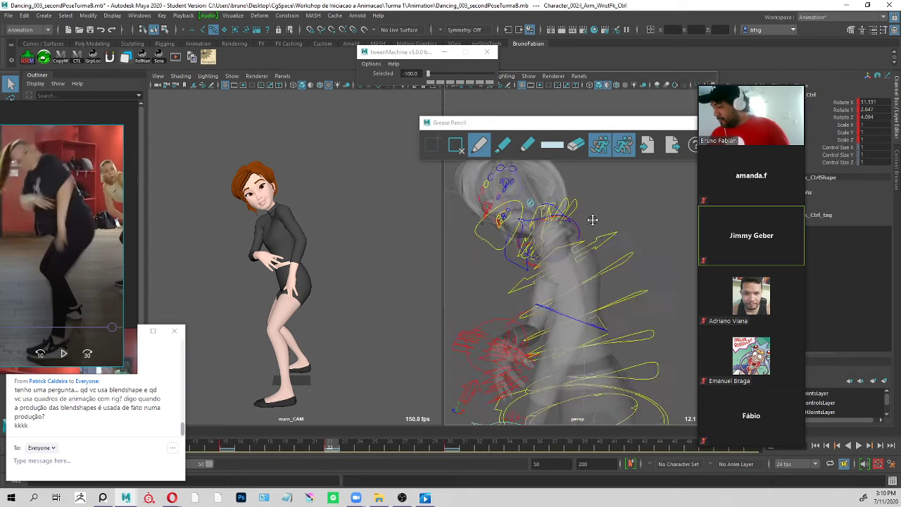
{"action": "left_click", "coordinate": [590, 215]}
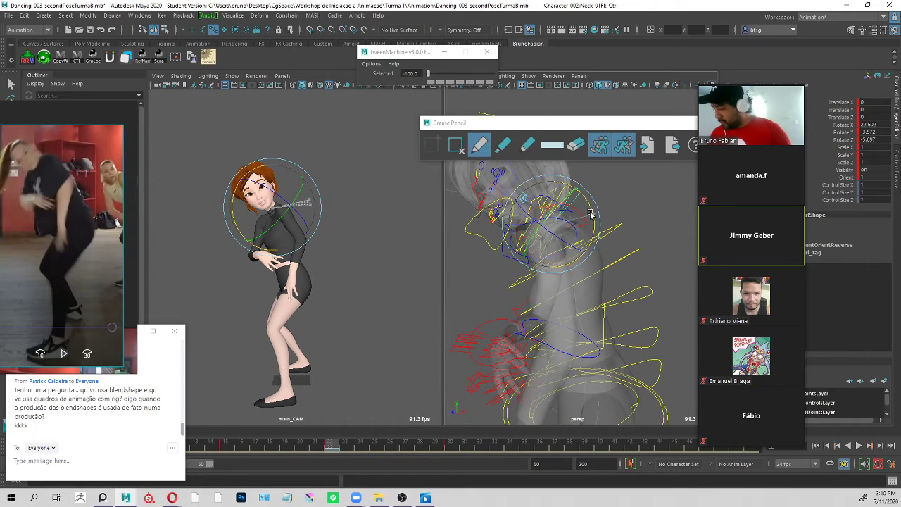
{"action": "left_click_drag", "start_coordinate": [590, 214], "coordinate": [591, 250]}
{"action": "middle_click_drag", "start_coordinate": [592, 249], "coordinate": [598, 295], "text": "alt"}
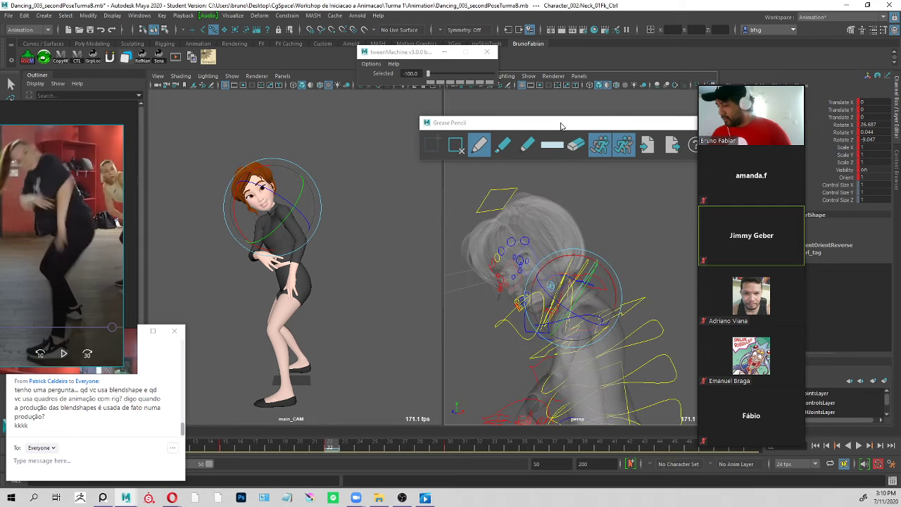
{"action": "left_click_drag", "start_coordinate": [561, 126], "coordinate": [453, 149]}
{"action": "left_click", "coordinate": [594, 145]}
Rotate Head_Master_Ctrl at frame 22 to about X -35, Y 38.7, Z -14.6, and play the animation to check the head.
{"action": "left_click_drag", "start_coordinate": [600, 191], "coordinate": [601, 165], "text": "alt"}
{"action": "left_click", "coordinate": [533, 169]}
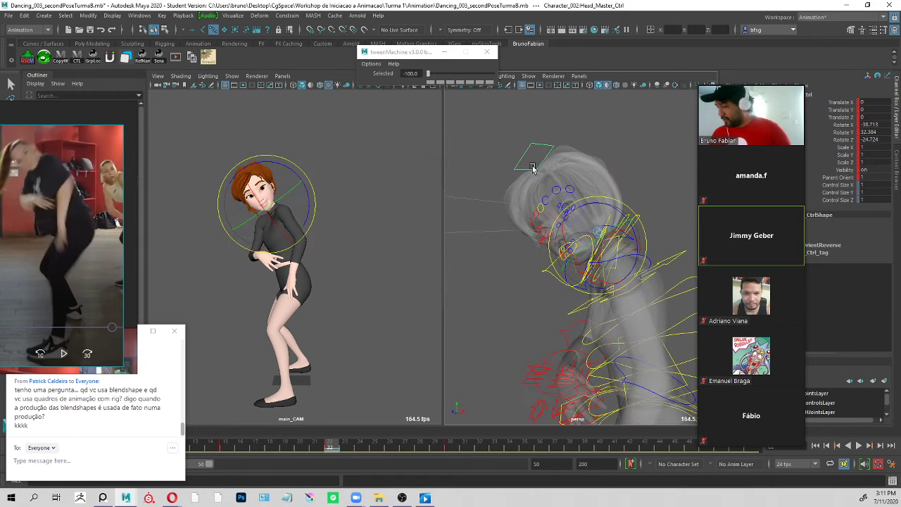
{"action": "left_click_drag", "start_coordinate": [274, 185], "coordinate": [290, 203]}
{"action": "key", "text": "q"}
{"action": "left_click_drag", "start_coordinate": [336, 448], "coordinate": [269, 454]}
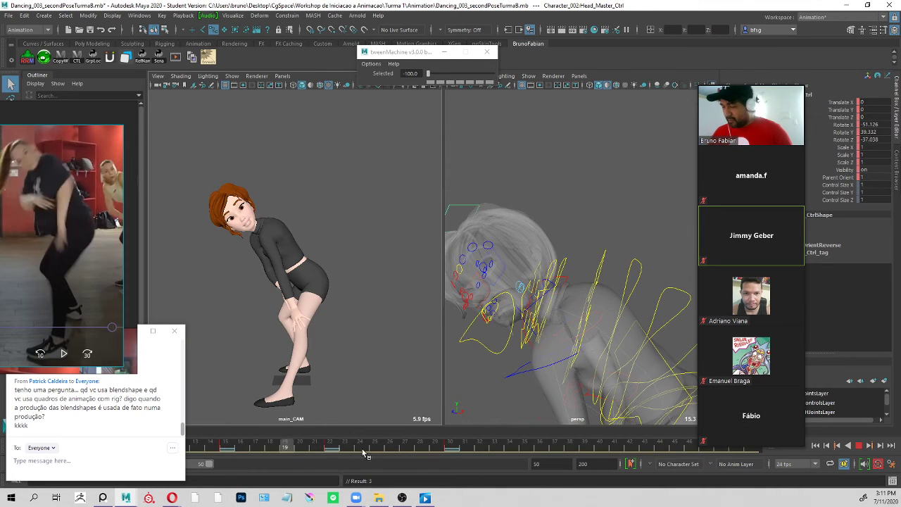
{"action": "key", "text": "alt+v"}
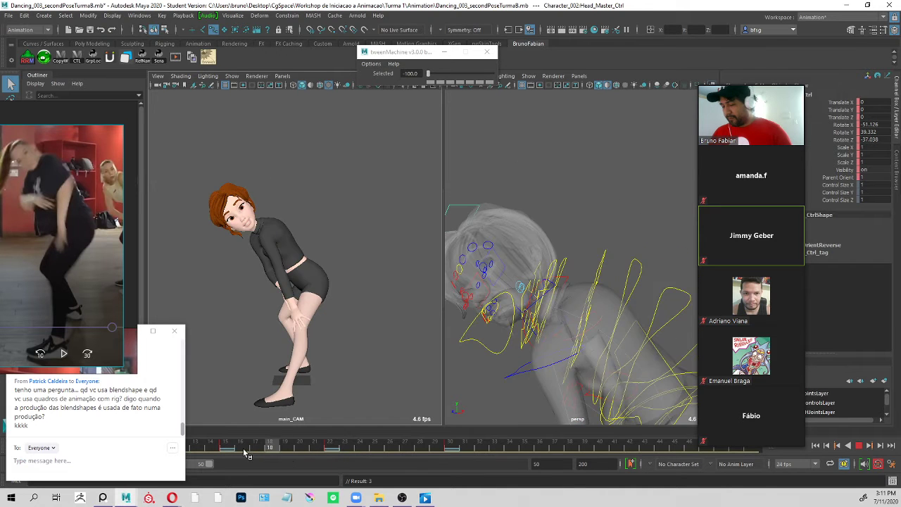
Move ROOT_Ctrl at frame 22 to about Translate X 2.2 and Z 7.5, and compare it with the frame 15 pose.
{"action": "middle_click_drag", "start_coordinate": [586, 291], "coordinate": [586, 204], "text": "alt"}
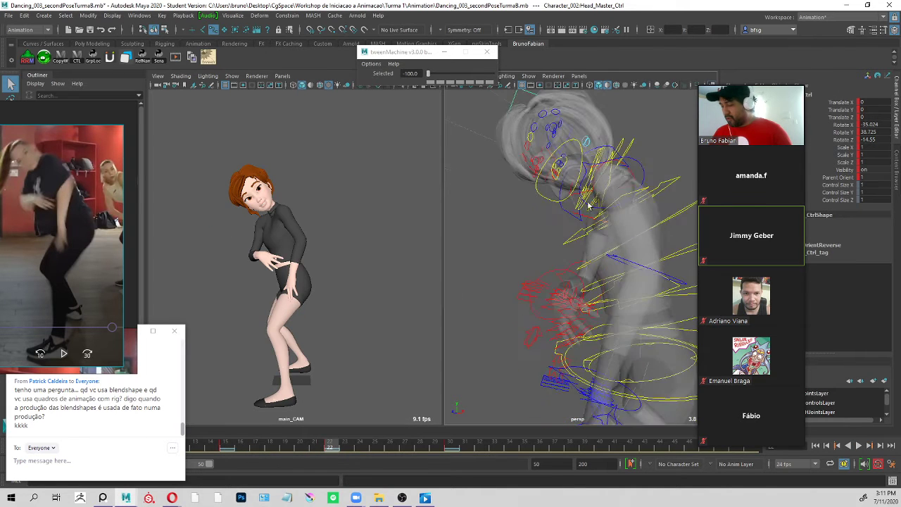
{"action": "right_click_drag", "start_coordinate": [642, 269], "coordinate": [613, 296], "text": "alt"}
{"action": "middle_click_drag", "start_coordinate": [669, 345], "coordinate": [634, 272], "text": "alt"}
{"action": "left_click", "coordinate": [634, 273]}
{"action": "right_click_drag", "start_coordinate": [634, 273], "coordinate": [539, 229], "text": "alt"}
{"action": "middle_click_drag", "start_coordinate": [610, 252], "coordinate": [601, 221], "text": "alt"}
{"action": "left_click_drag", "start_coordinate": [601, 222], "coordinate": [570, 229], "text": "alt"}
{"action": "key", "text": "w"}
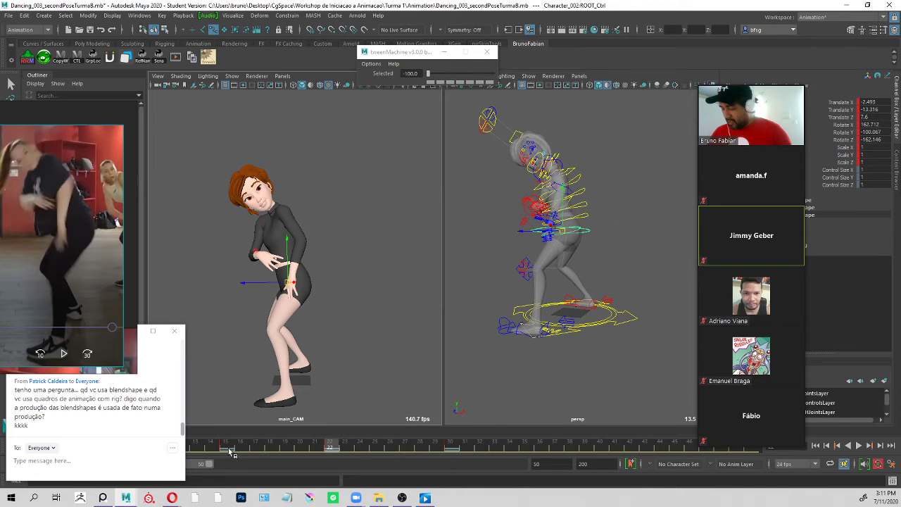
{"action": "key", "text": "alt+v"}
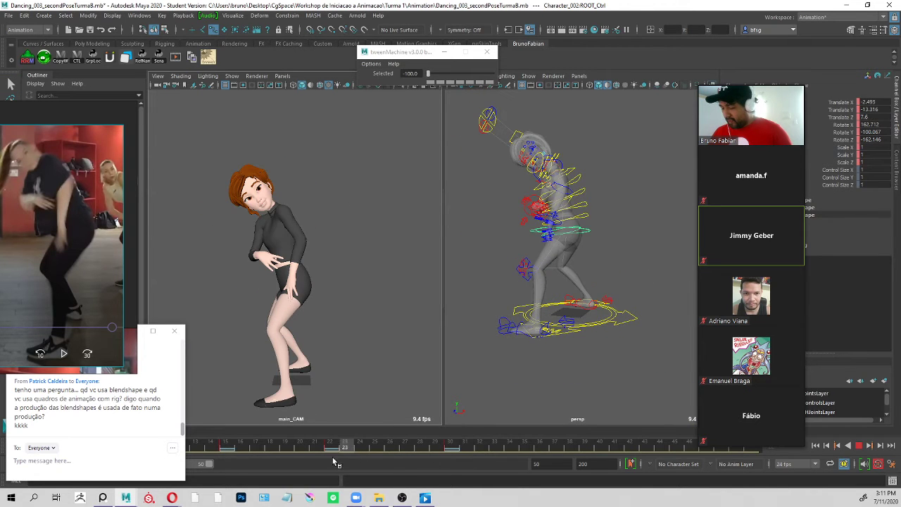
{"action": "key", "text": "alt+v"}
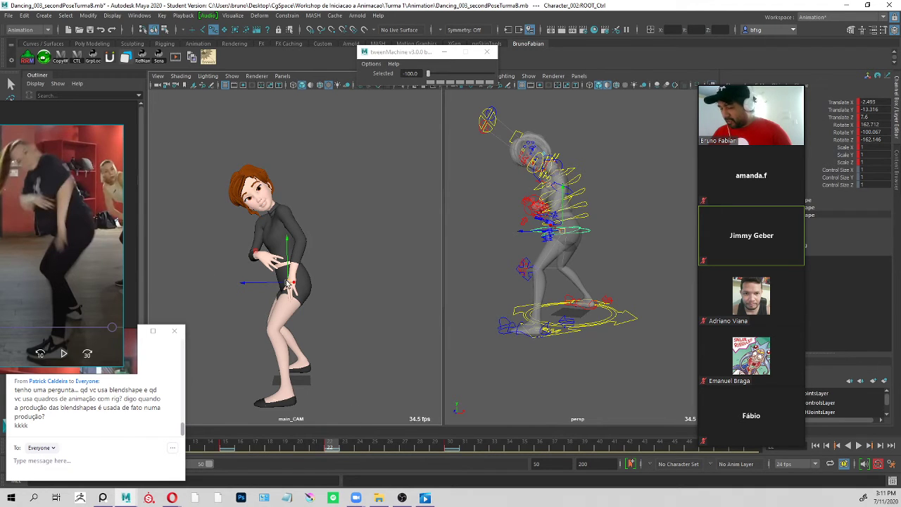
{"action": "left_click_drag", "start_coordinate": [287, 283], "coordinate": [296, 284]}
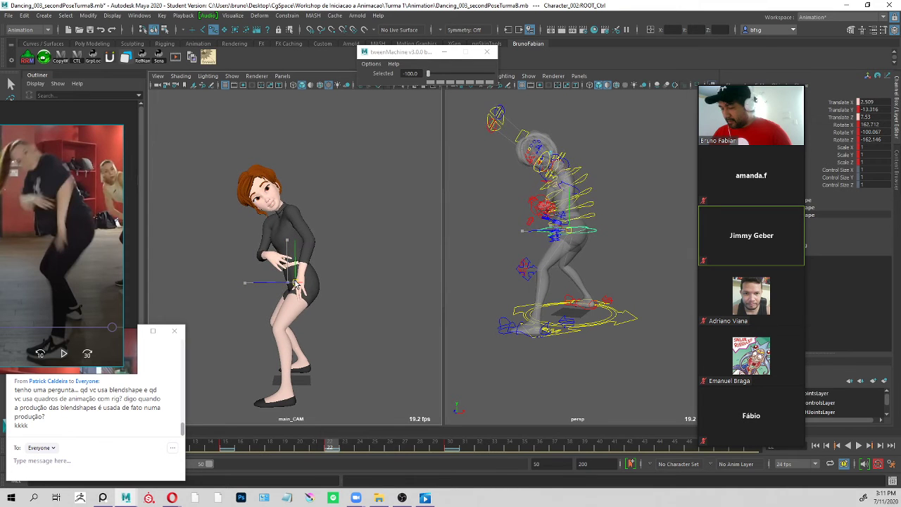
{"action": "key", "text": "alt+v"}
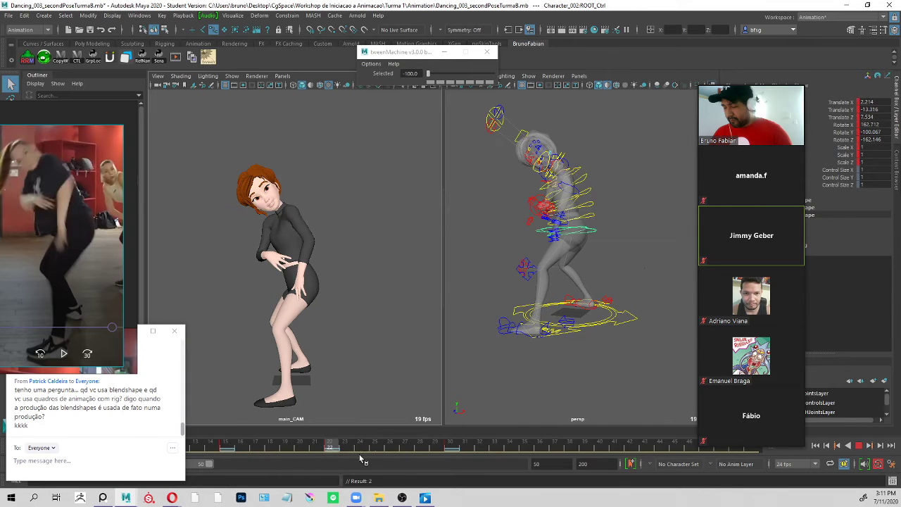
{"action": "left_click", "coordinate": [226, 447]}
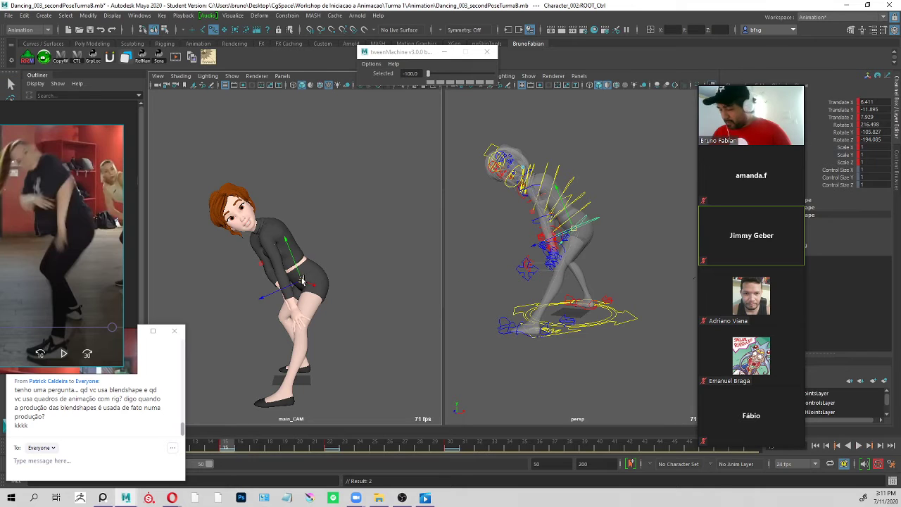
Move ROOT_Ctrl at frame 15 to about Translate X 5.2, Y -12.2, Z 7.9, and play the animation to check the hips.
{"action": "left_click_drag", "start_coordinate": [301, 280], "coordinate": [299, 281]}
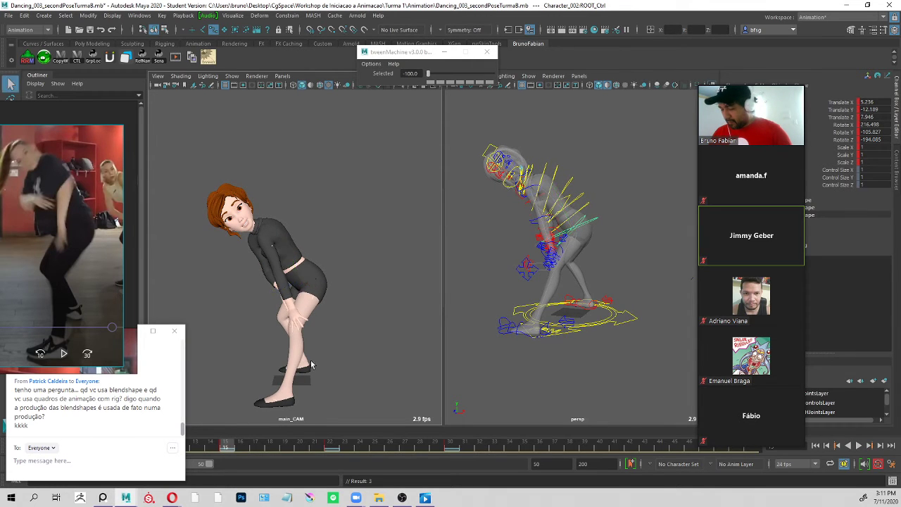
{"action": "key", "text": "alt+v"}
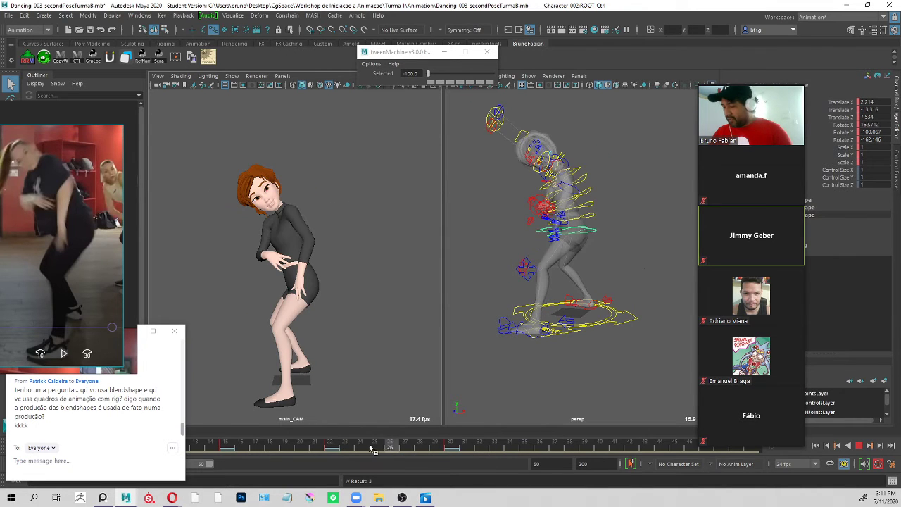
{"action": "left_click_drag", "start_coordinate": [333, 451], "coordinate": [368, 453]}
{"action": "left_click_drag", "start_coordinate": [451, 459], "coordinate": [225, 454]}
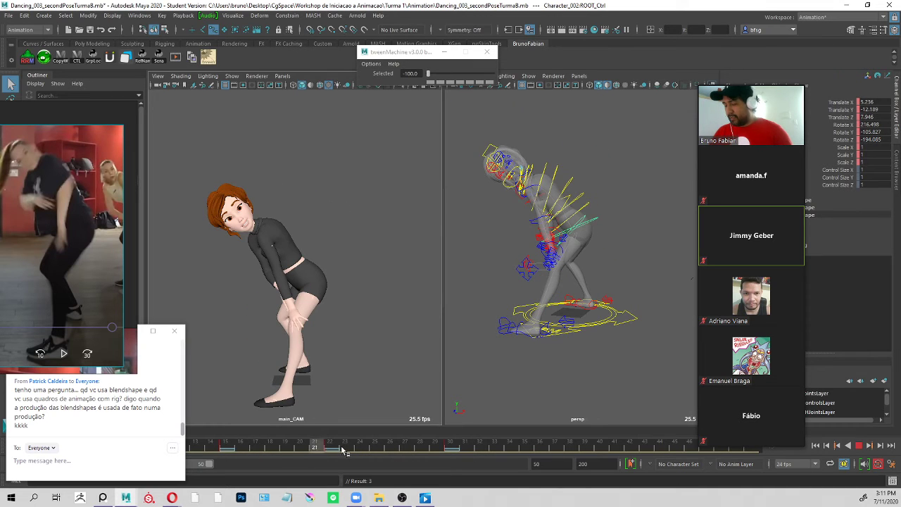
{"action": "left_click", "coordinate": [331, 447]}
{"action": "key", "text": "alt+v"}
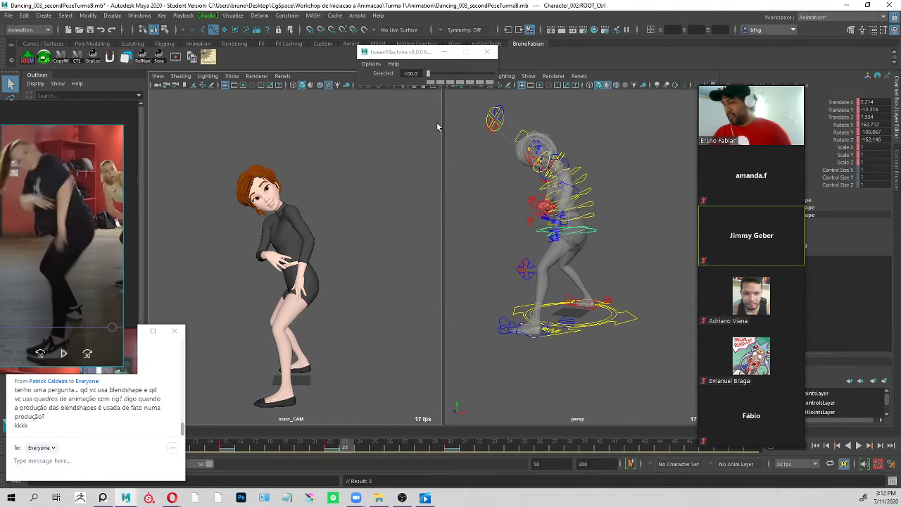
{"action": "key", "text": "alt+v"}
Shift the tweenMachine window and the reference video aside, and scrub the poses between frames 15 and 30 against the reference.
{"action": "mouse_move", "coordinate": [410, 55]}
{"action": "left_mouse_down"}
{"action": "mouse_move", "coordinate": [429, 67]}
{"action": "mouse_move", "coordinate": [418, 64]}
{"action": "left_mouse_up"}
{"action": "left_click", "coordinate": [333, 445]}
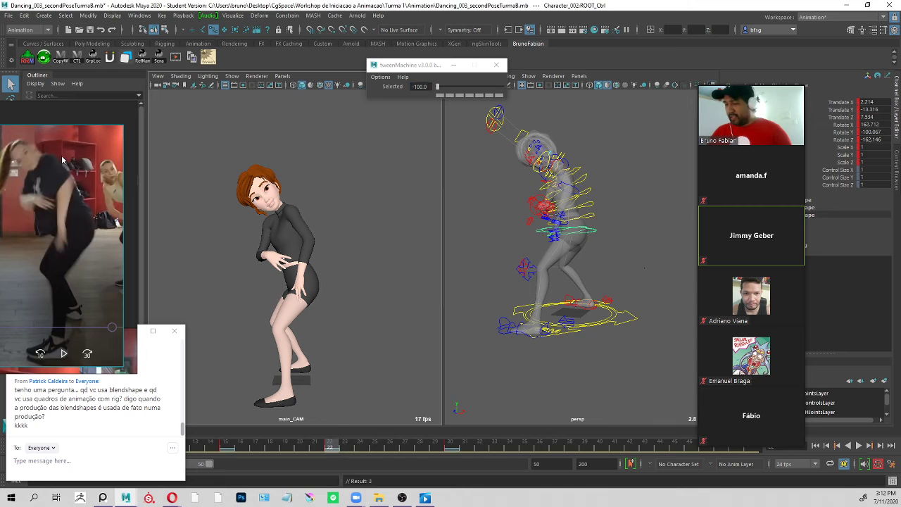
{"action": "mouse_move", "coordinate": [73, 179]}
{"action": "left_mouse_down"}
{"action": "mouse_move", "coordinate": [80, 157]}
{"action": "mouse_move", "coordinate": [80, 168]}
{"action": "left_mouse_up"}
{"action": "left_click_drag", "start_coordinate": [334, 446], "coordinate": [477, 460]}
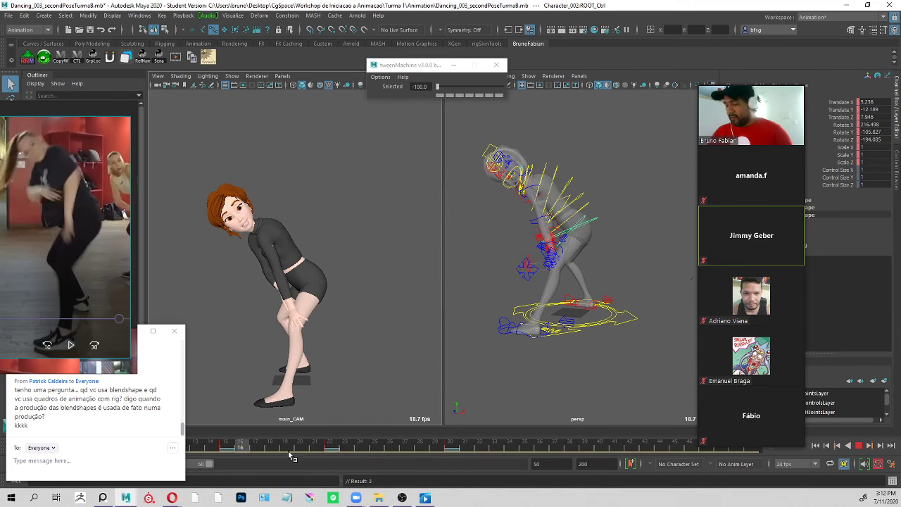
{"action": "mouse_move", "coordinate": [86, 246]}
{"action": "left_mouse_down"}
{"action": "mouse_move", "coordinate": [72, 231]}
{"action": "mouse_move", "coordinate": [89, 224]}
{"action": "mouse_move", "coordinate": [90, 236]}
{"action": "left_mouse_up"}
{"action": "left_click_drag", "start_coordinate": [279, 443], "coordinate": [437, 451]}
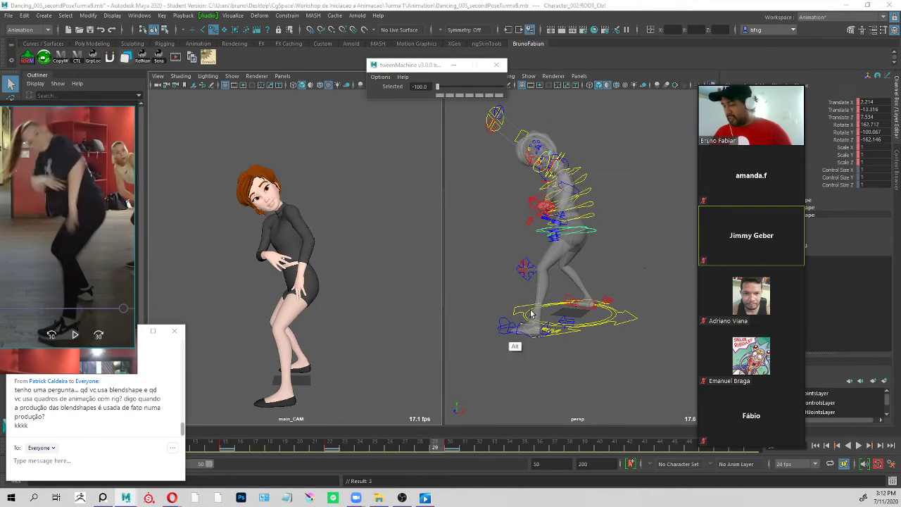
Switch to the video player and step back and forth through the dancer's transition from the crouch to the outstretched-arms pose.
{"action": "key", "text": "alt+Tab"}
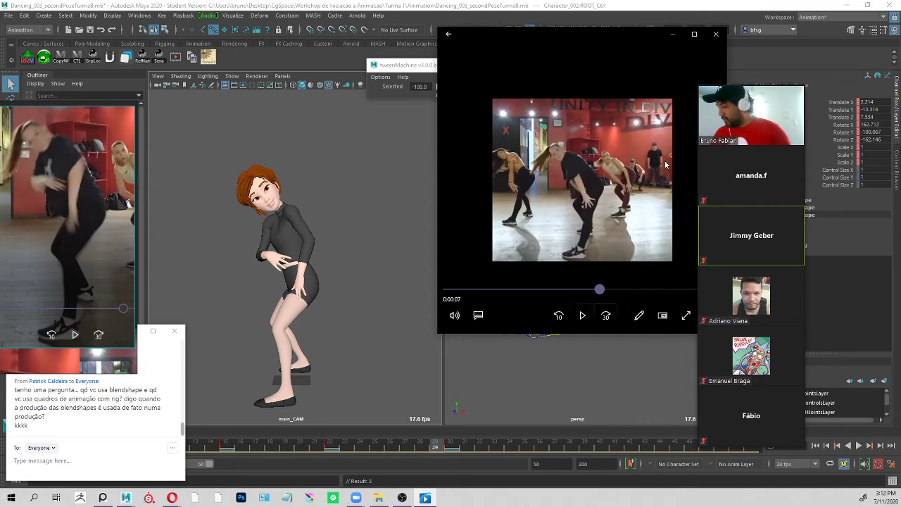
{"action": "key", "text": "Left"}
{"action": "key", "text": "Left"}
{"action": "key", "text": "Left"}
{"action": "key", "text": "Right"}
{"action": "key", "text": "Right"}
{"action": "key", "text": "Right"}
{"action": "key", "text": "Left"}
{"action": "key", "text": "Left"}
{"action": "key", "text": "Right"}
{"action": "key", "text": "Right"}
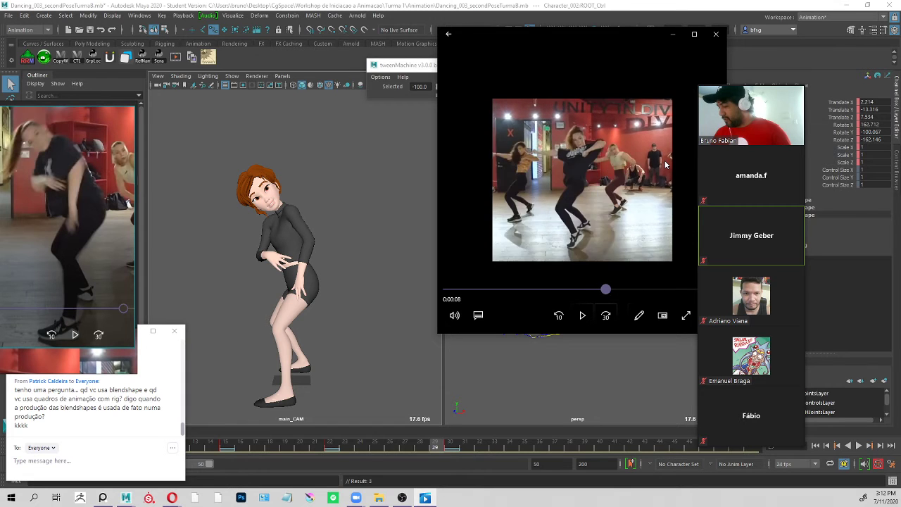
{"action": "key", "text": "Left"}
{"action": "key", "text": "Left"}
{"action": "key", "text": "Left"}
{"action": "key", "text": "Right"}
{"action": "key", "text": "Right"}
{"action": "key", "text": "Right"}
{"action": "key", "text": "Right"}
{"action": "key", "text": "Left"}
{"action": "key", "text": "Left"}
{"action": "key", "text": "Left"}
{"action": "key", "text": "Right"}
{"action": "key", "text": "Right"}
{"action": "key", "text": "Right"}
{"action": "key", "text": "Left"}
{"action": "key", "text": "Left"}
{"action": "key", "text": "Left"}
{"action": "key", "text": "Left"}
{"action": "key", "text": "Right"}
{"action": "key", "text": "Right"}
{"action": "key", "text": "Right"}
{"action": "key", "text": "Right"}
{"action": "key", "text": "Left"}
{"action": "key", "text": "Left"}
{"action": "key", "text": "Left"}
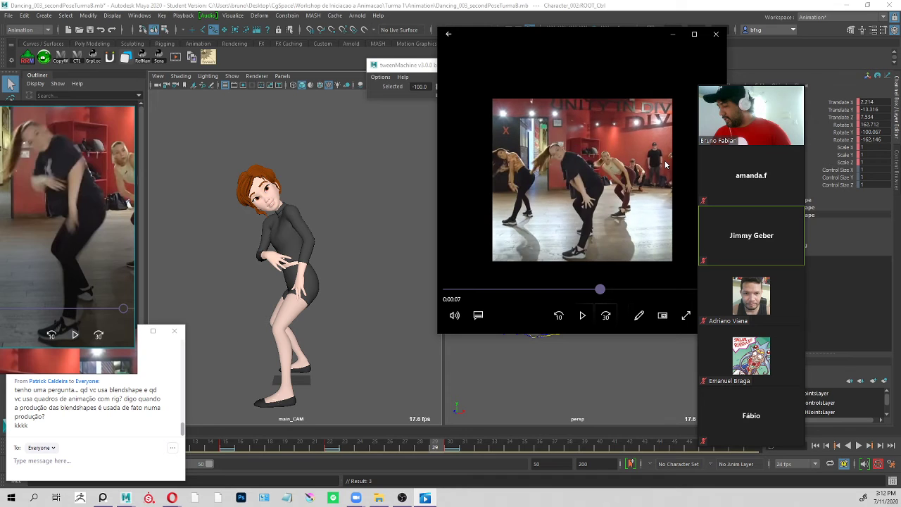
{"action": "key", "text": "Right"}
{"action": "key", "text": "Right"}
{"action": "key", "text": "Left"}
{"action": "key", "text": "Left"}
{"action": "key", "text": "Right"}
{"action": "key", "text": "Right"}
{"action": "key", "text": "Right"}
{"action": "key", "text": "Left"}
{"action": "key", "text": "Left"}
{"action": "key", "text": "Left"}
{"action": "key", "text": "Right"}
{"action": "key", "text": "Right"}
{"action": "key", "text": "Right"}
{"action": "key", "text": "Left"}
{"action": "key", "text": "Left"}
{"action": "key", "text": "Left"}
{"action": "key", "text": "Right"}
{"action": "key", "text": "Right"}
{"action": "key", "text": "Right"}
{"action": "key", "text": "Left"}
{"action": "key", "text": "Left"}
{"action": "key", "text": "Left"}
{"action": "key", "text": "Right"}
{"action": "key", "text": "Right"}
{"action": "key", "text": "Right"}
{"action": "key", "text": "Left"}
{"action": "key", "text": "Left"}
{"action": "key", "text": "Left"}
{"action": "key", "text": "Right"}
{"action": "key", "text": "Right"}
{"action": "key", "text": "Right"}
{"action": "key", "text": "Left"}
{"action": "key", "text": "Left"}
{"action": "key", "text": "Left"}
{"action": "key", "text": "Right"}
{"action": "key", "text": "Right"}
{"action": "key", "text": "Right"}
{"action": "key", "text": "Left"}
{"action": "key", "text": "Left"}
{"action": "key", "text": "Left"}
{"action": "key", "text": "Right"}
{"action": "key", "text": "Right"}
{"action": "key", "text": "Right"}
{"action": "key", "text": "Right"}
{"action": "key", "text": "Left"}
{"action": "key", "text": "Left"}
{"action": "key", "text": "Left"}
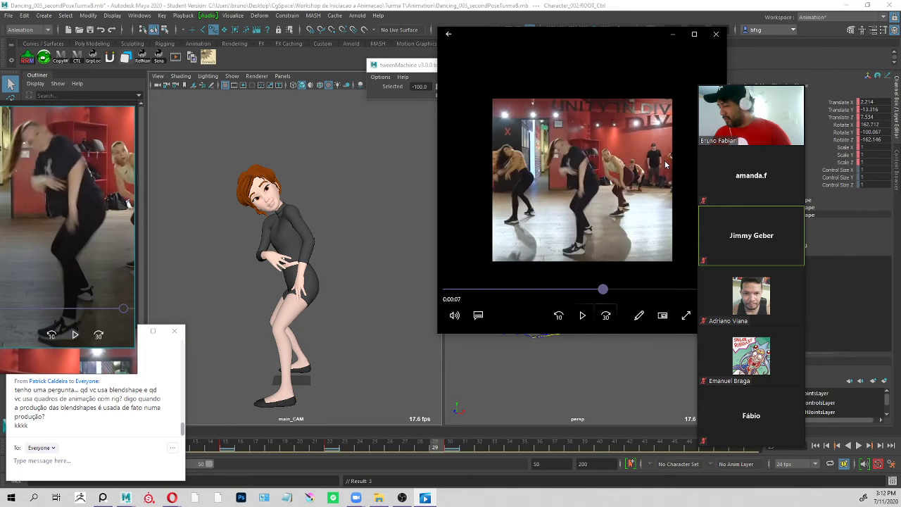
{"action": "key", "text": "Right"}
{"action": "key", "text": "Right"}
{"action": "key", "text": "Right"}
{"action": "key", "text": "Left"}
{"action": "key", "text": "Left"}
{"action": "key", "text": "Left"}
{"action": "key", "text": "Left"}
{"action": "key", "text": "Right"}
{"action": "key", "text": "Right"}
{"action": "key", "text": "Right"}
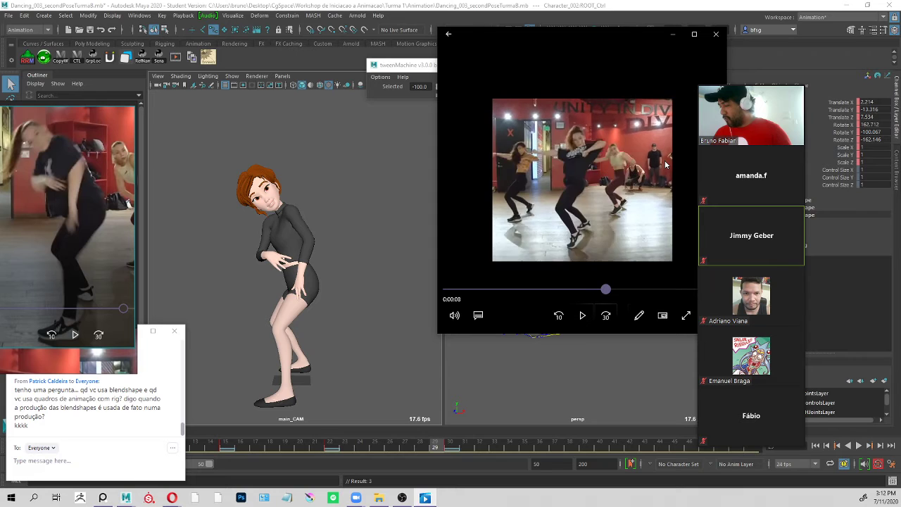
{"action": "key", "text": "Right"}
{"action": "key", "text": "Right"}
{"action": "key", "text": "Right"}
{"action": "key", "text": "Left"}
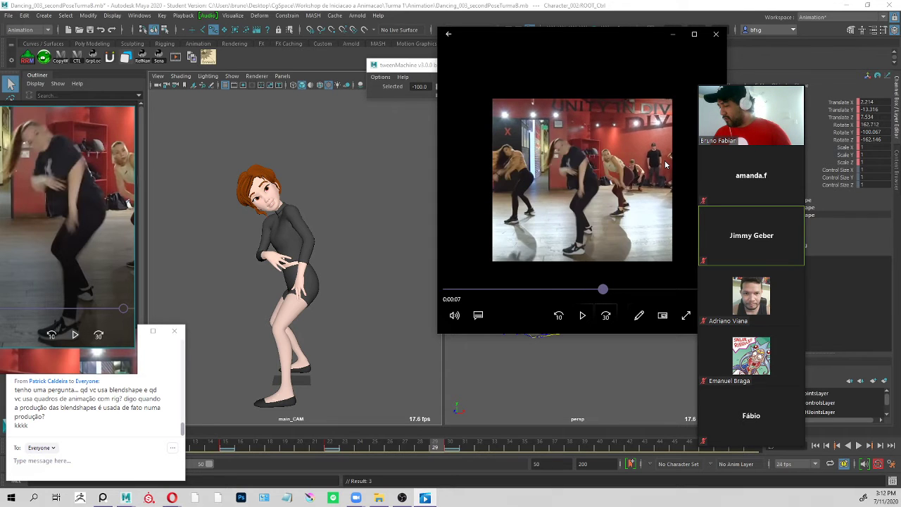
{"action": "key", "text": "Right"}
{"action": "key", "text": "Left"}
{"action": "key", "text": "Right"}
{"action": "key", "text": "Left"}
{"action": "key", "text": "Right"}
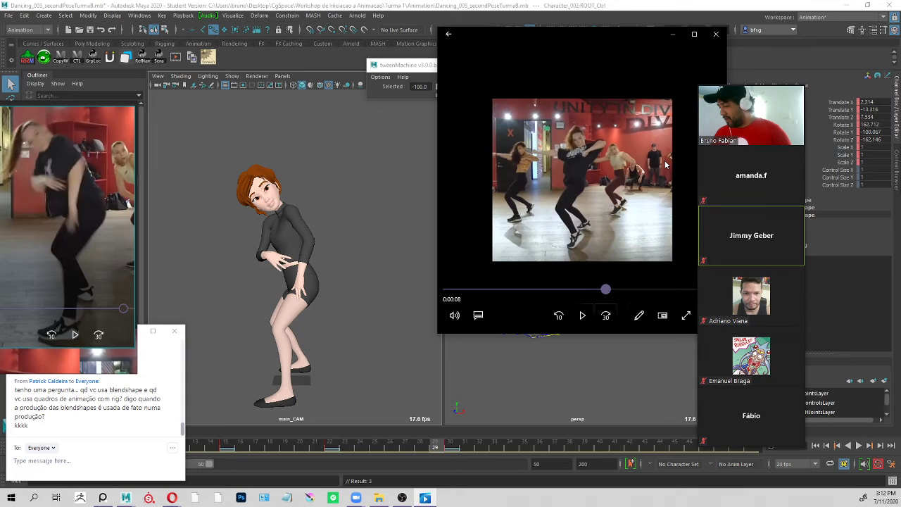
{"action": "key", "text": "Left"}
{"action": "key", "text": "Right"}
{"action": "key", "text": "Left"}
{"action": "key", "text": "Right"}
{"action": "key", "text": "Right"}
{"action": "key", "text": "Right"}
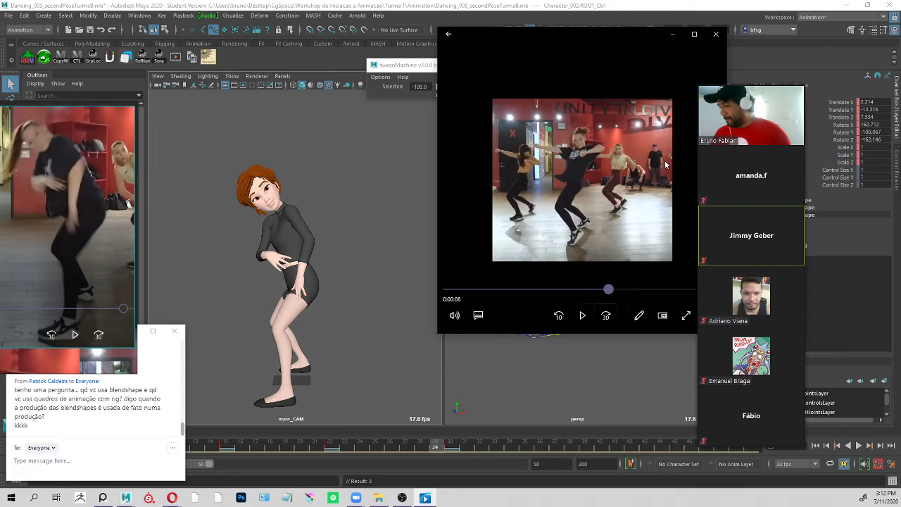
{"action": "key", "text": "Left"}
{"action": "key", "text": "Left"}
{"action": "key", "text": "Left"}
{"action": "key", "text": "Left"}
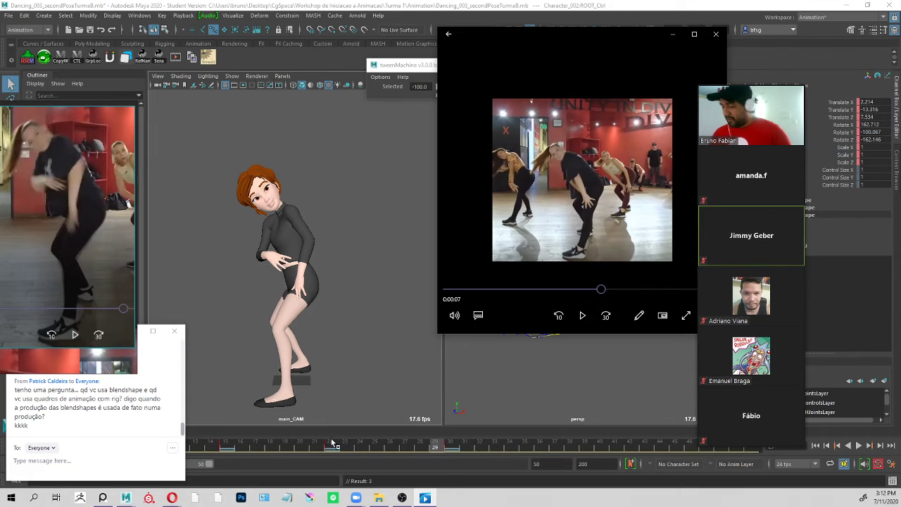
Try a tweenMachine breakdown of -75.2 at frame 27 on the right arm's clavicle, shoulder, elbow and wrist controls, and play it.
{"action": "mouse_move", "coordinate": [335, 445]}
{"action": "left_mouse_down"}
{"action": "mouse_move", "coordinate": [322, 448]}
{"action": "mouse_move", "coordinate": [385, 452]}
{"action": "left_mouse_up"}
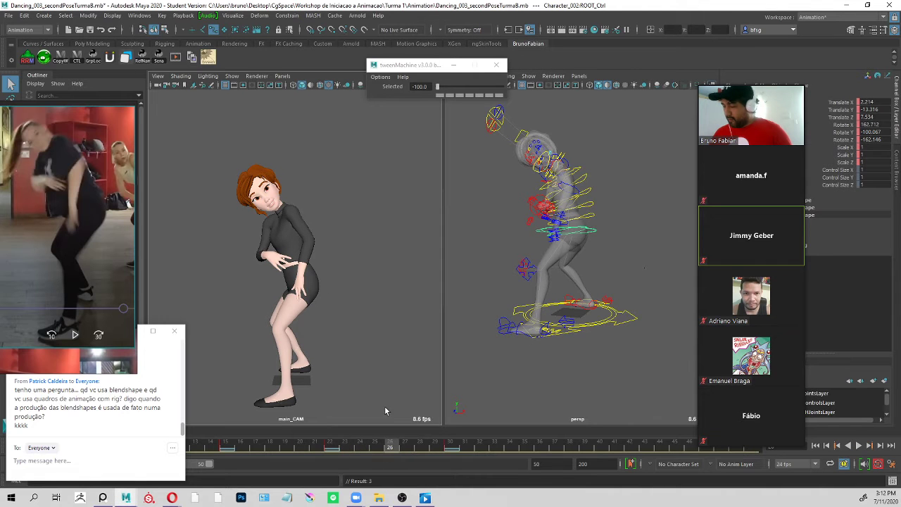
{"action": "left_click", "coordinate": [603, 140]}
{"action": "left_click_drag", "start_coordinate": [553, 176], "coordinate": [625, 193], "text": "alt"}
{"action": "left_click", "coordinate": [506, 186]}
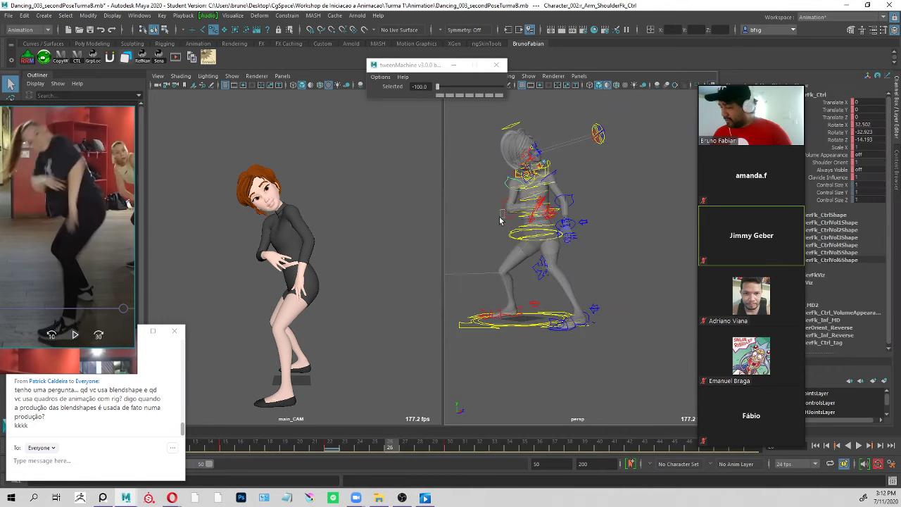
{"action": "left_click", "coordinate": [506, 208], "text": "shift"}
{"action": "left_click_drag", "start_coordinate": [522, 211], "coordinate": [493, 222], "text": "alt"}
{"action": "right_click_drag", "start_coordinate": [496, 221], "coordinate": [587, 203], "text": "alt"}
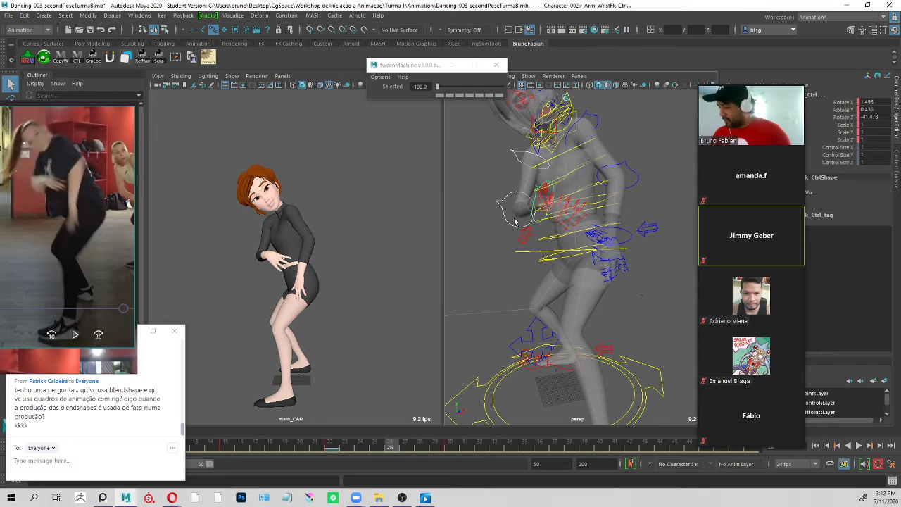
{"action": "left_click", "coordinate": [521, 154], "text": "shift"}
{"action": "left_click_drag", "start_coordinate": [496, 162], "coordinate": [521, 187], "text": "alt"}
{"action": "left_click", "coordinate": [513, 130], "text": "shift"}
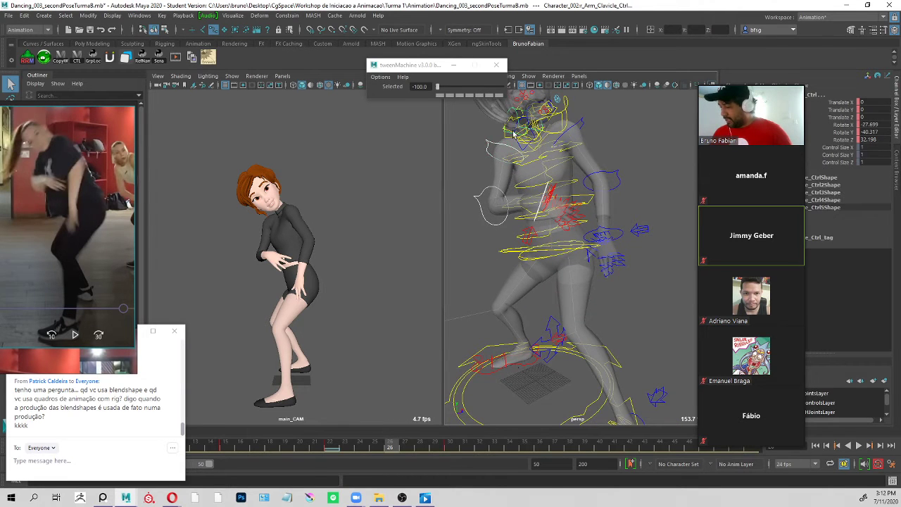
{"action": "left_click_drag", "start_coordinate": [386, 445], "coordinate": [413, 450]}
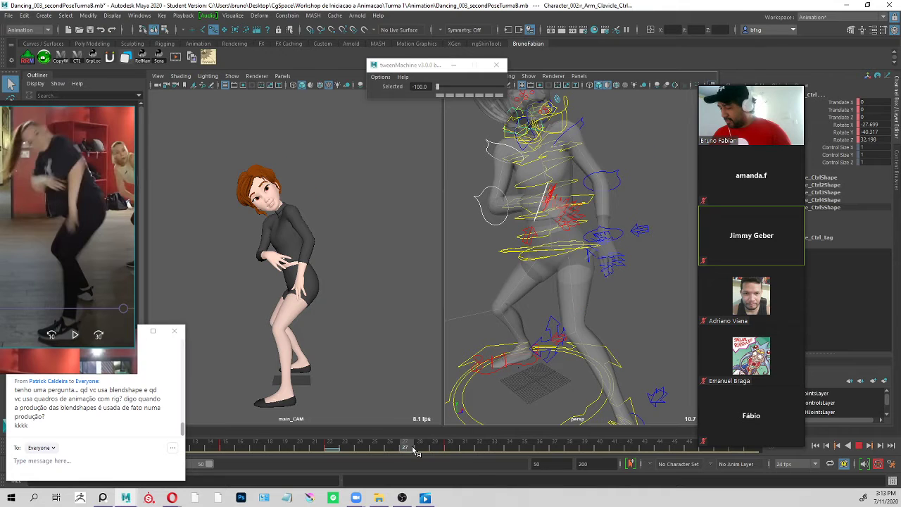
{"action": "left_click_drag", "start_coordinate": [457, 88], "coordinate": [445, 88]}
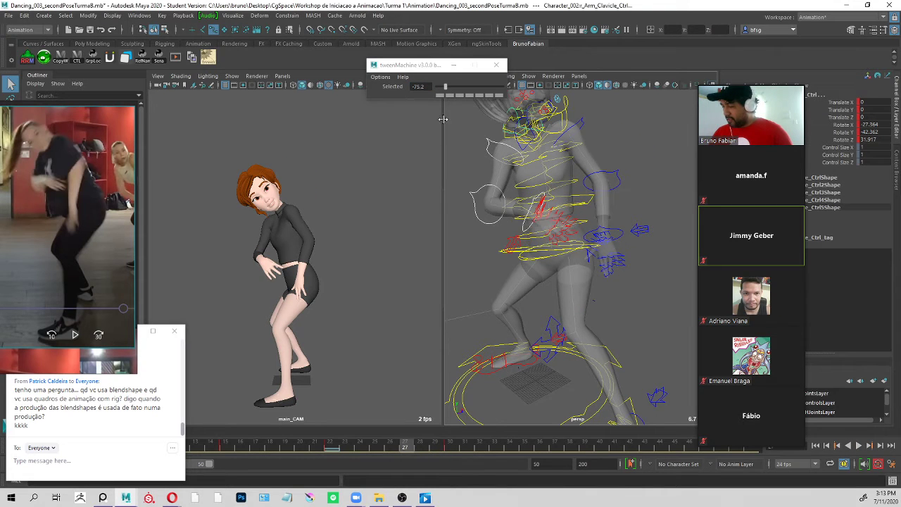
{"action": "key", "text": "alt+v"}
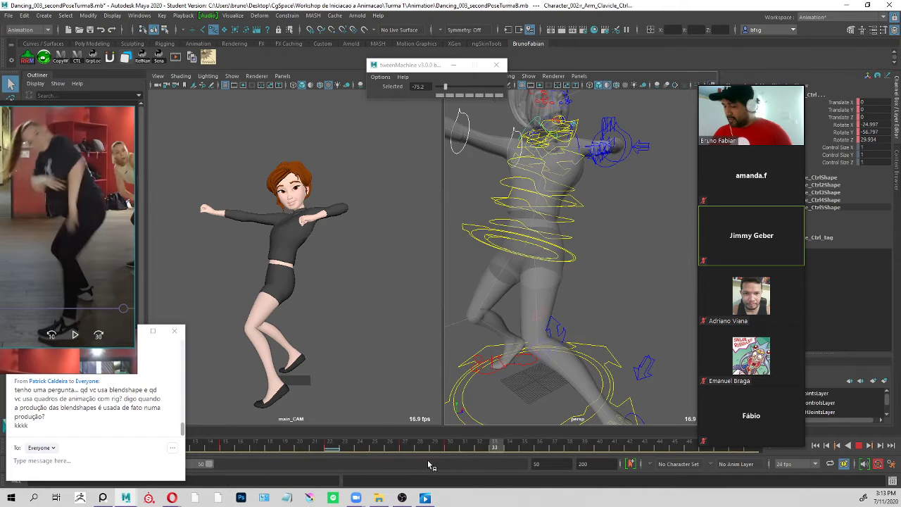
{"action": "key", "text": "alt+v"}
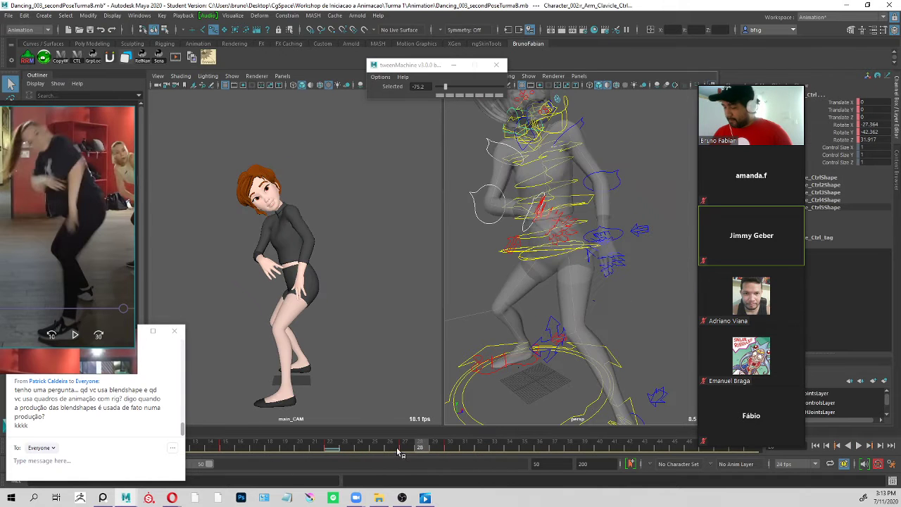
Delete the frame 27 breakdown key from the right arm controls, and play the animation to check the transition without it.
{"action": "left_click", "coordinate": [406, 448], "text": "shift"}
{"action": "right_click", "coordinate": [407, 447]}
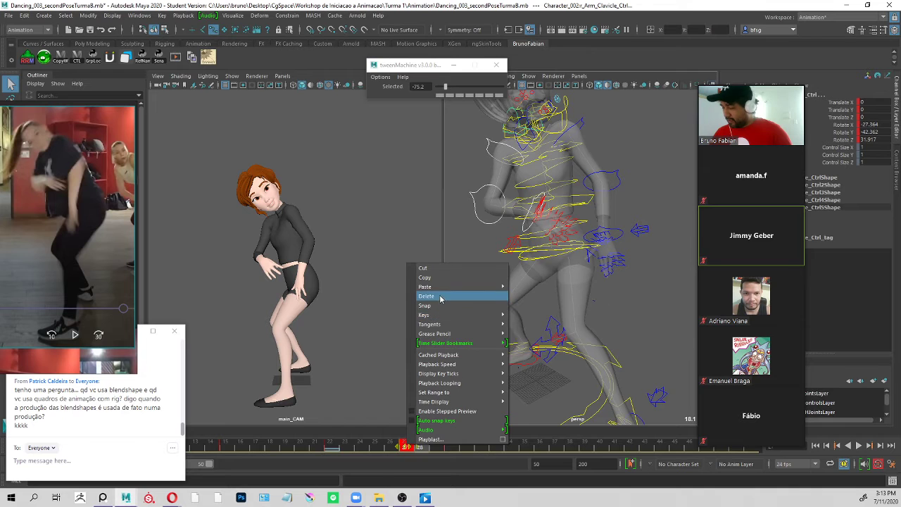
{"action": "left_click", "coordinate": [425, 296]}
{"action": "key", "text": "alt+v"}
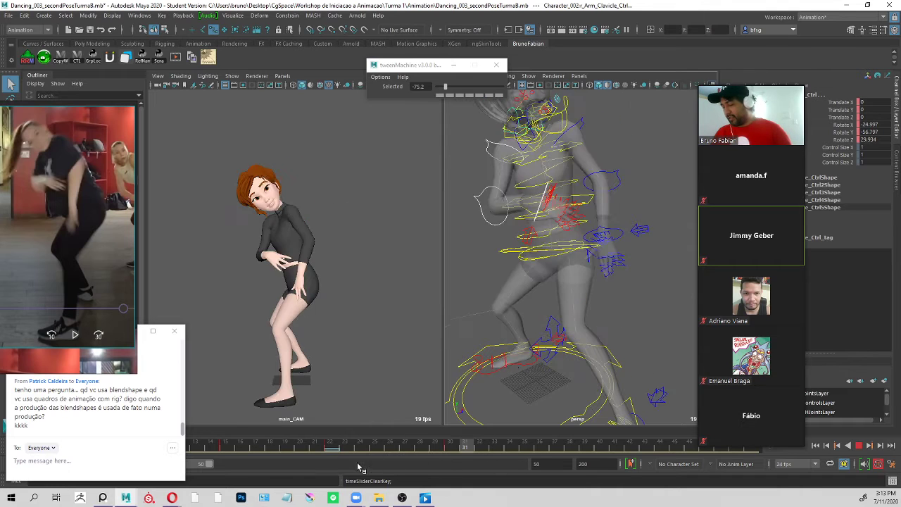
{"action": "key", "text": "Escape"}
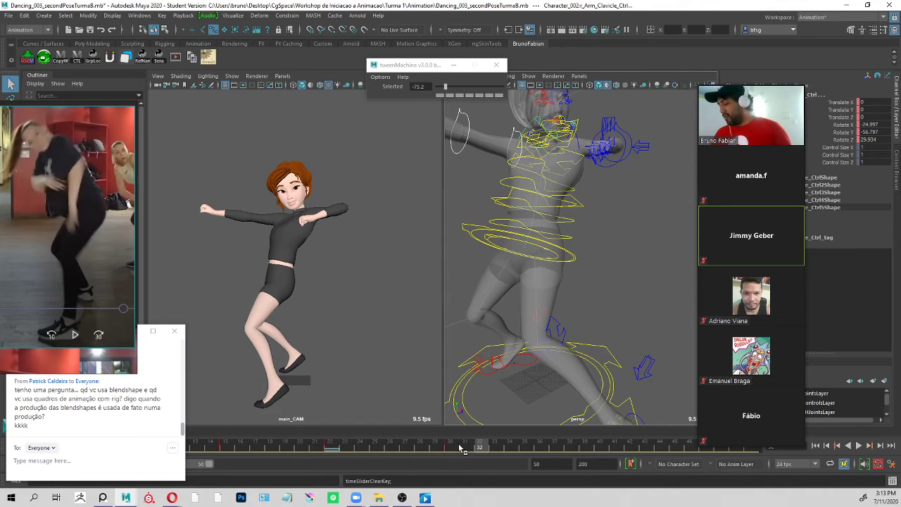
{"action": "key", "text": "alt+v"}
{"action": "key", "text": "Escape"}
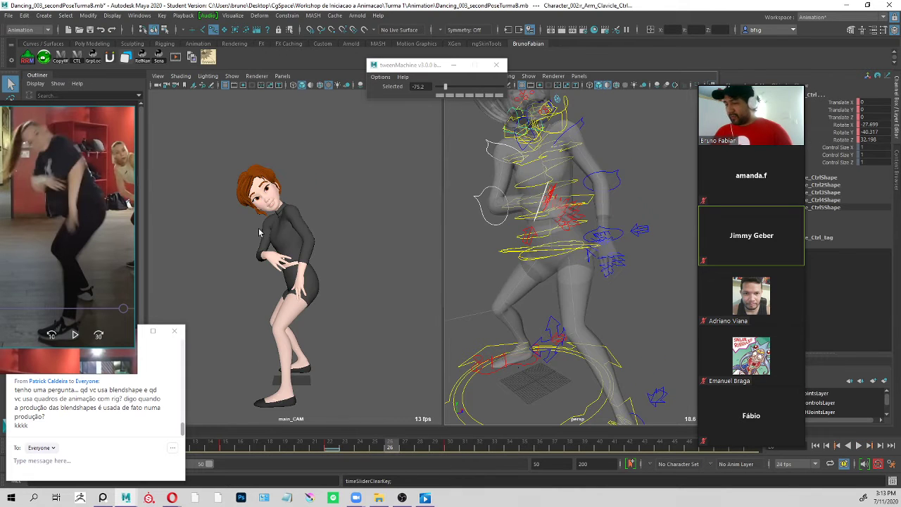
Move the reference video and the enlarged Zoom Group Chat off this screen, and shift the participant video strip clear of the viewport.
{"action": "right_click_drag", "start_coordinate": [90, 203], "coordinate": [240, 0]}
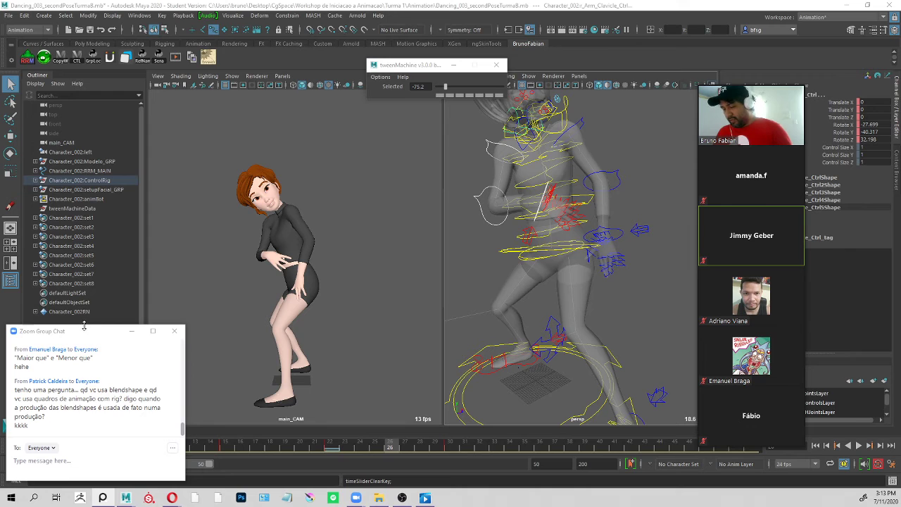
{"action": "left_click_drag", "start_coordinate": [90, 331], "coordinate": [106, 91]}
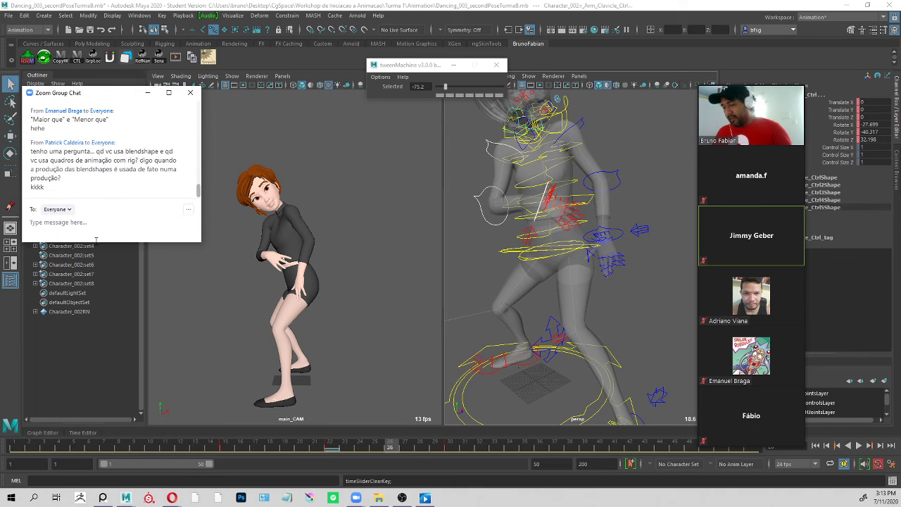
{"action": "left_click_drag", "start_coordinate": [96, 240], "coordinate": [96, 459]}
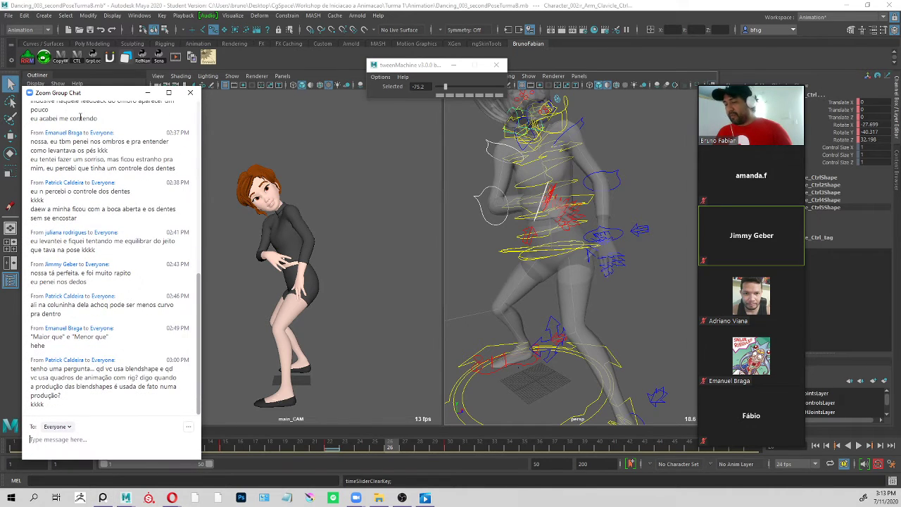
{"action": "left_click_drag", "start_coordinate": [96, 93], "coordinate": [134, 0]}
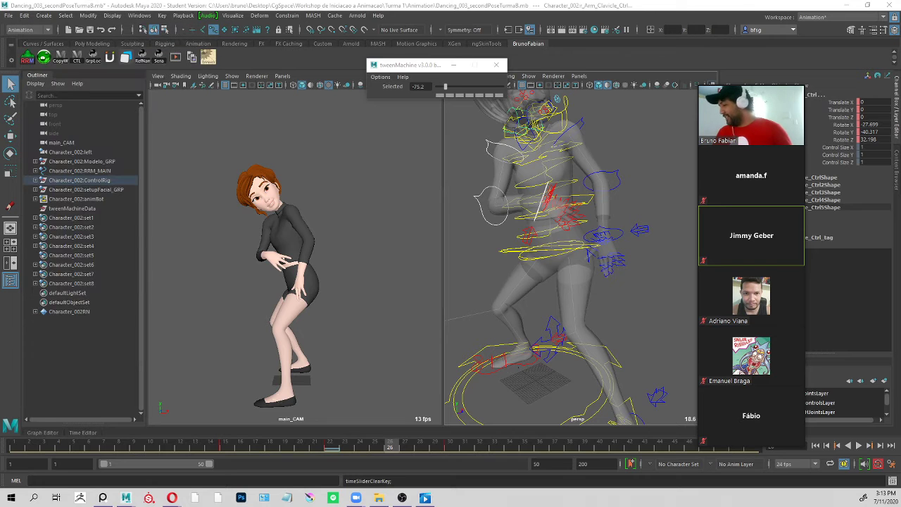
{"action": "mouse_move", "coordinate": [736, 81]}
{"action": "left_click_drag", "start_coordinate": [766, 87], "coordinate": [810, 64]}
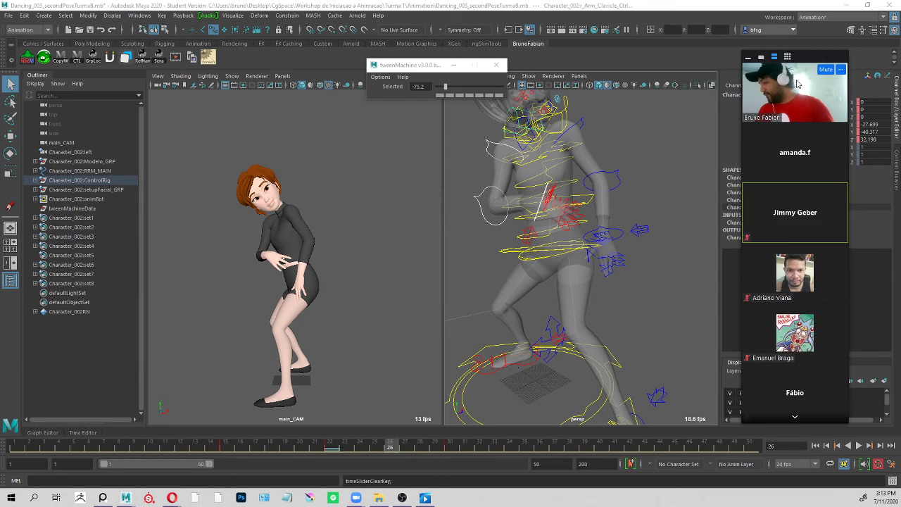
Frame the whole character in the persp view and play the animation to review the dance poses.
{"action": "left_click_drag", "start_coordinate": [634, 231], "coordinate": [568, 222], "text": "alt"}
{"action": "right_click_drag", "start_coordinate": [569, 222], "coordinate": [531, 243], "text": "alt"}
{"action": "left_click_drag", "start_coordinate": [531, 243], "coordinate": [655, 277], "text": "alt"}
{"action": "right_click_drag", "start_coordinate": [655, 277], "coordinate": [642, 294], "text": "alt"}
{"action": "key", "text": "alt+v"}
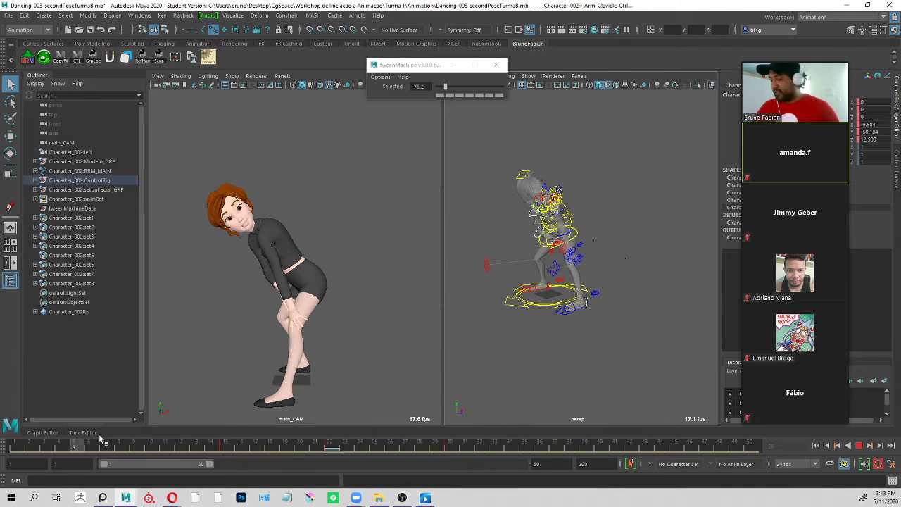
{"action": "key", "text": "alt+v"}
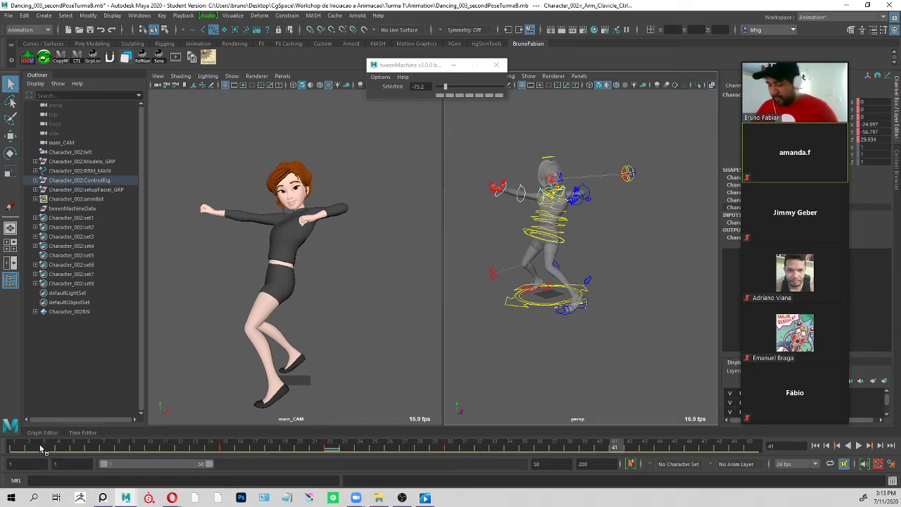
Select all the character's rig controls in the persp view and replay the animation repeatedly to review the timing between poses.
{"action": "mouse_move", "coordinate": [45, 452]}
{"action": "left_mouse_down"}
{"action": "mouse_move", "coordinate": [235, 454]}
{"action": "mouse_move", "coordinate": [225, 454]}
{"action": "left_mouse_up"}
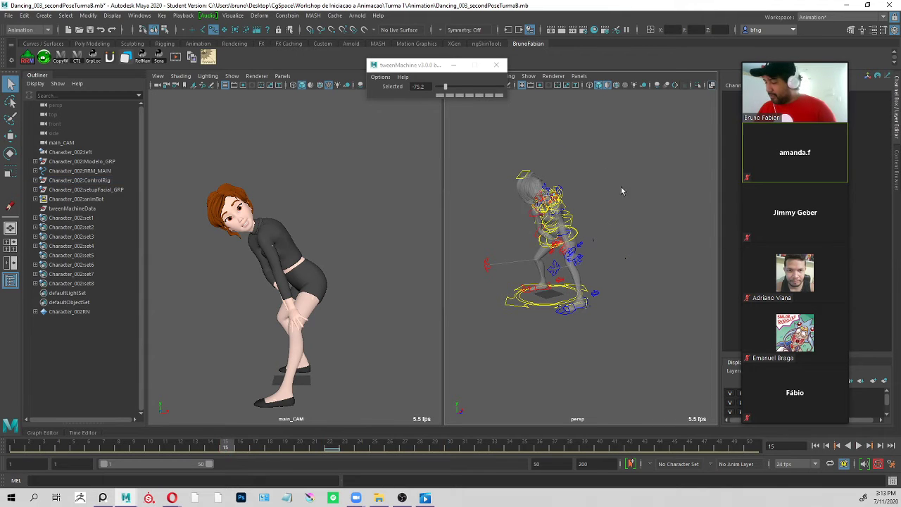
{"action": "left_click_drag", "start_coordinate": [657, 113], "coordinate": [468, 345]}
{"action": "key", "text": "alt+v"}
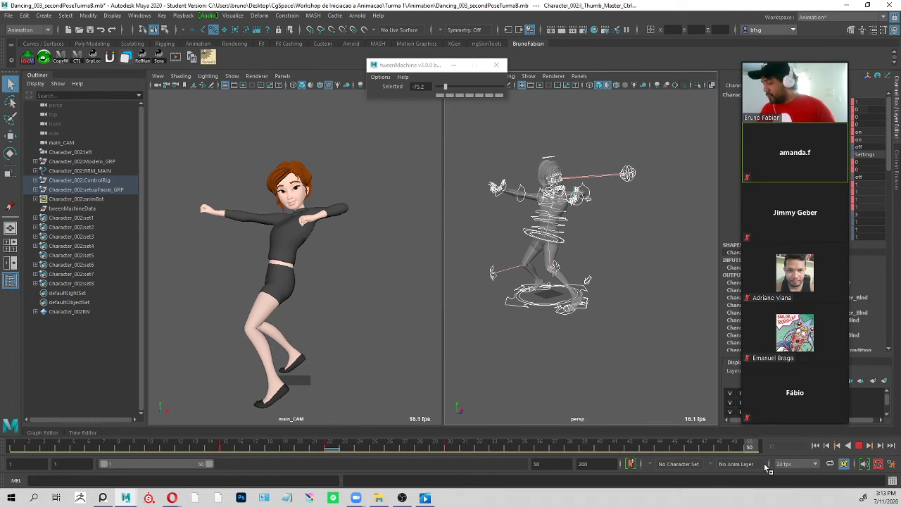
{"action": "key", "text": "alt+v"}
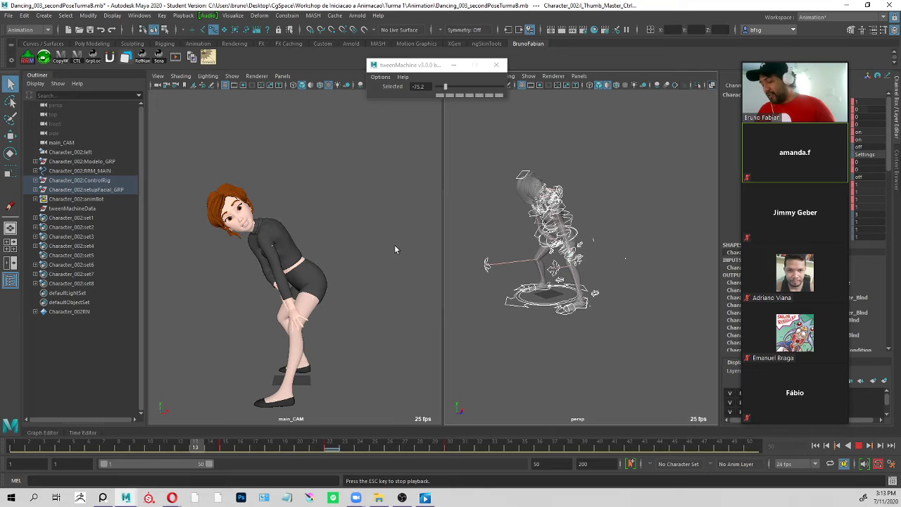
{"action": "key", "text": "alt+v"}
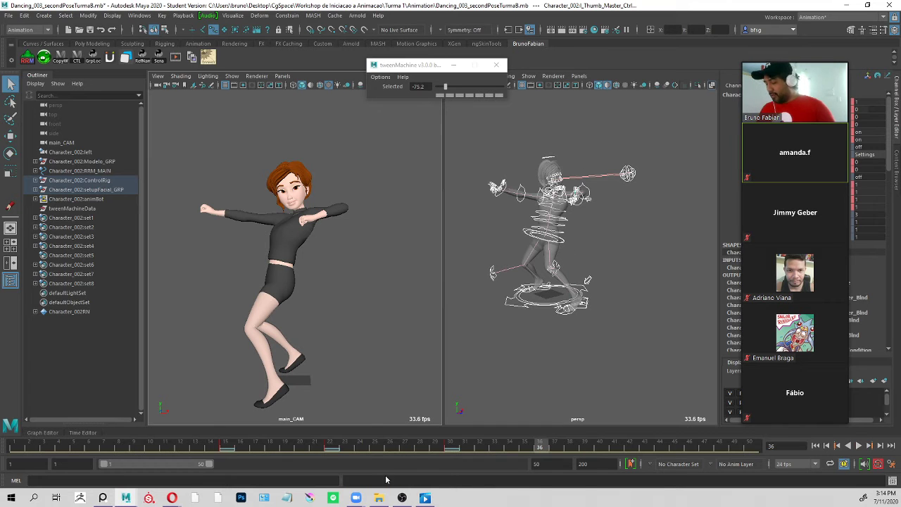
{"action": "key", "text": "alt+v"}
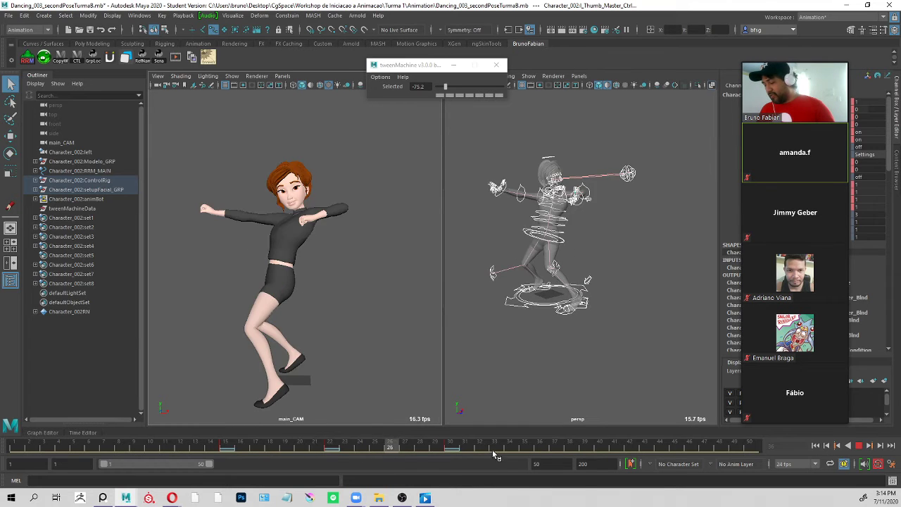
{"action": "key", "text": "alt+v"}
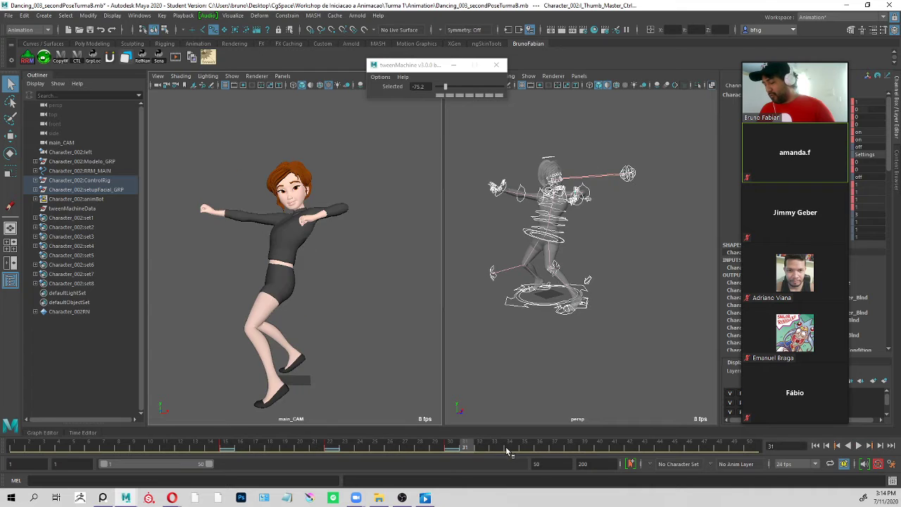
{"action": "key", "text": "alt+v"}
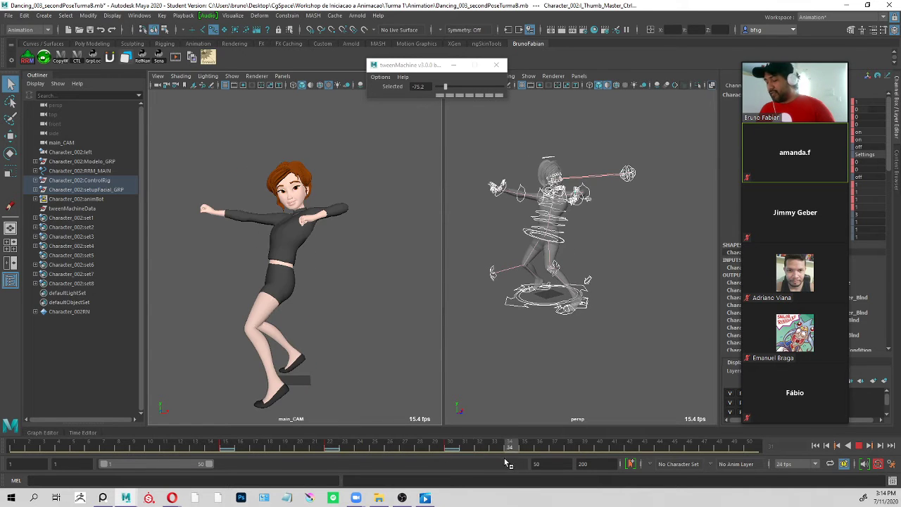
{"action": "key", "text": "alt+v"}
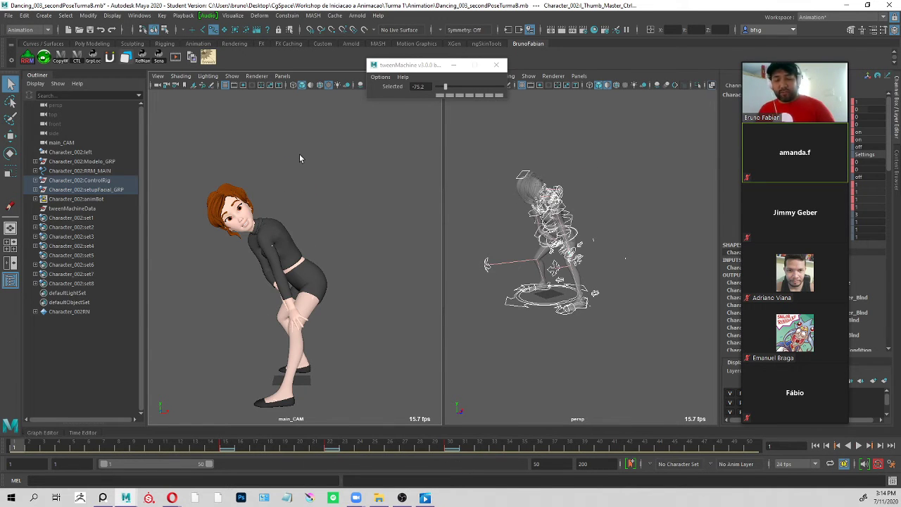
Orbit the persp view, scrub to frame 15, and read the participants' questions in the Zoom Group Chat.
{"action": "left_click_drag", "start_coordinate": [619, 199], "coordinate": [592, 216], "text": "alt"}
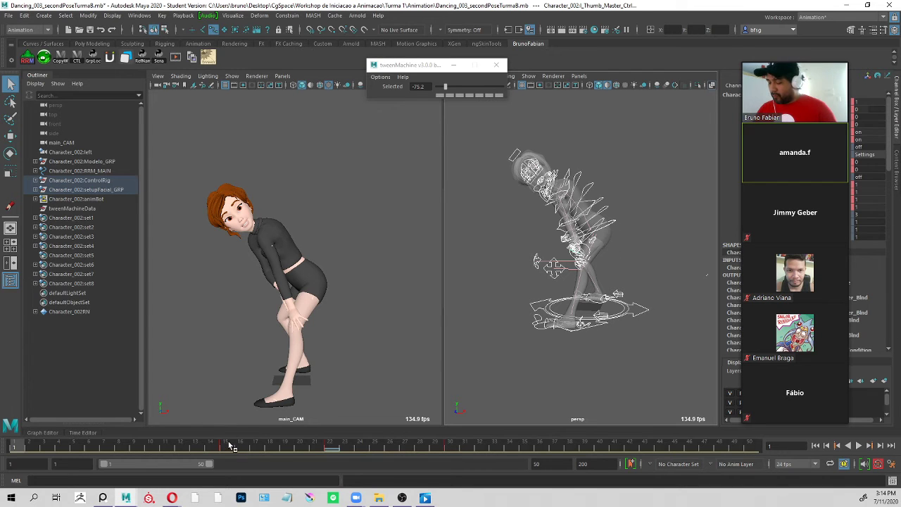
{"action": "left_click_drag", "start_coordinate": [229, 444], "coordinate": [155, 471]}
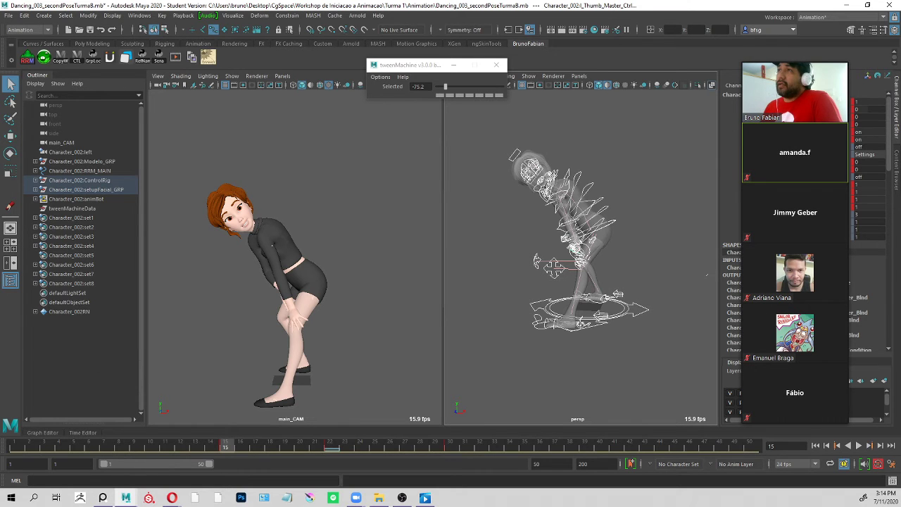
{"action": "left_click_drag", "start_coordinate": [271, 0], "coordinate": [173, 26]}
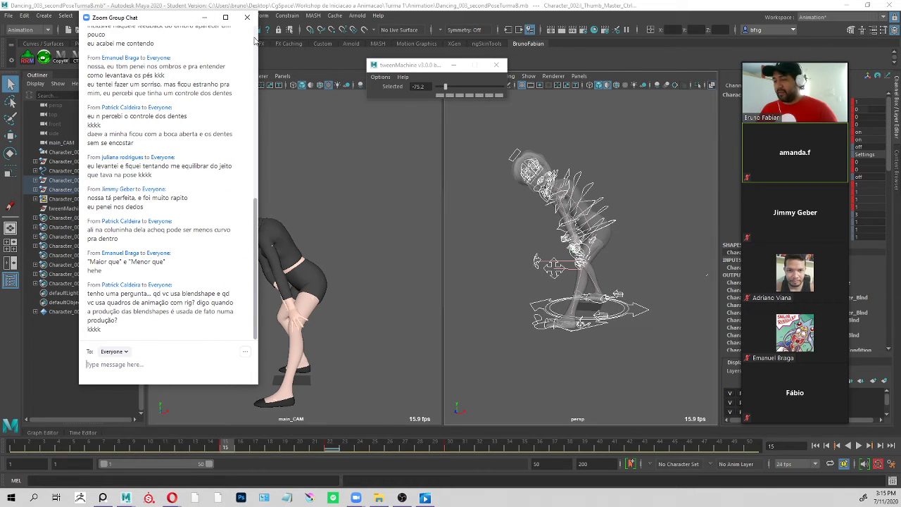
{"action": "left_click", "coordinate": [165, 9]}
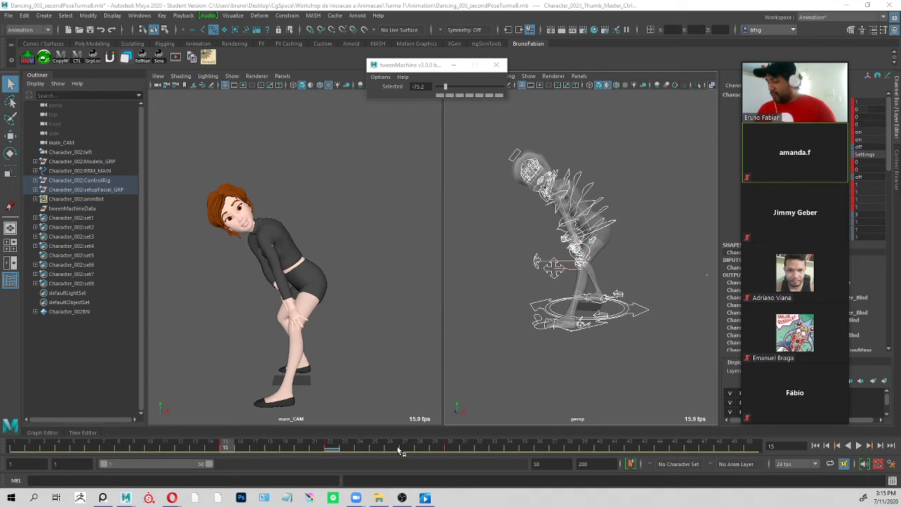
Play the animation, then open the Playblast options and place their window clear of the persp view.
{"action": "key", "text": "alt+v"}
{"action": "left_click", "coordinate": [554, 446]}
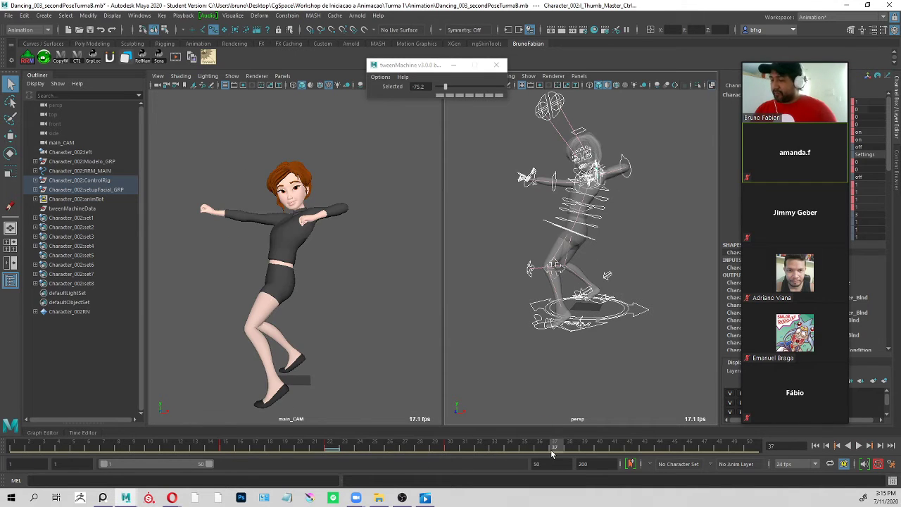
{"action": "left_click", "coordinate": [184, 15]}
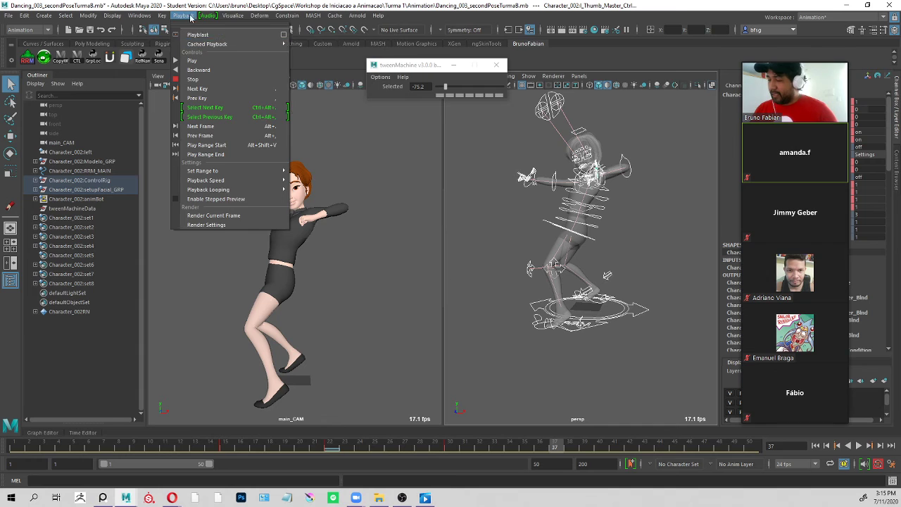
{"action": "left_click", "coordinate": [185, 17]}
{"action": "left_click", "coordinate": [49, 32]}
{"action": "left_click", "coordinate": [21, 59]}
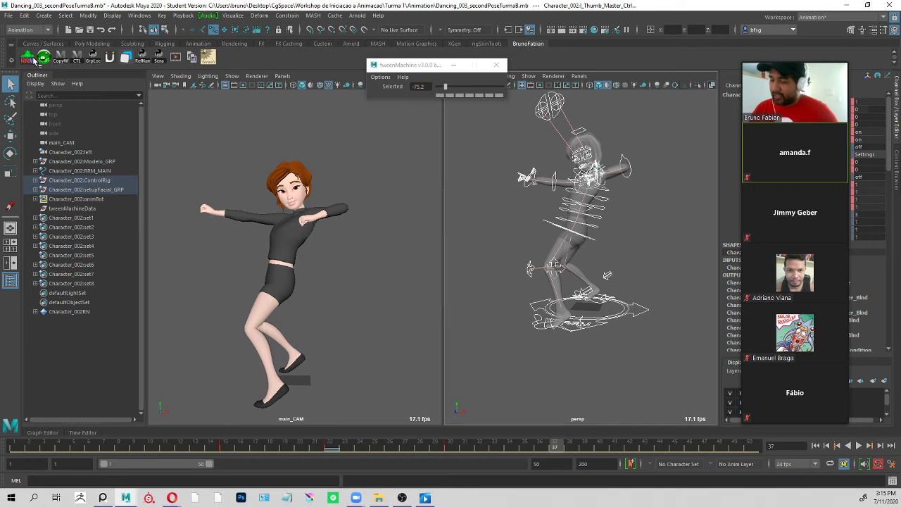
{"action": "left_click", "coordinate": [187, 15]}
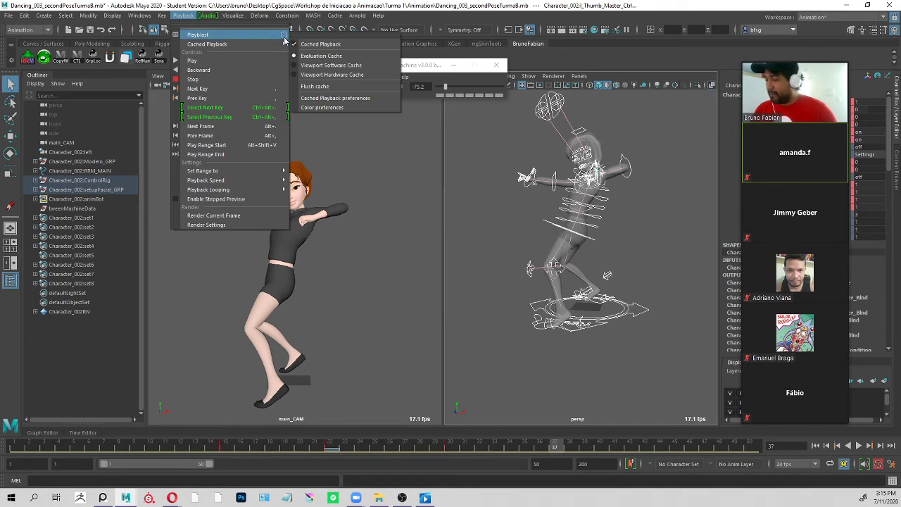
{"action": "left_click", "coordinate": [351, 272]}
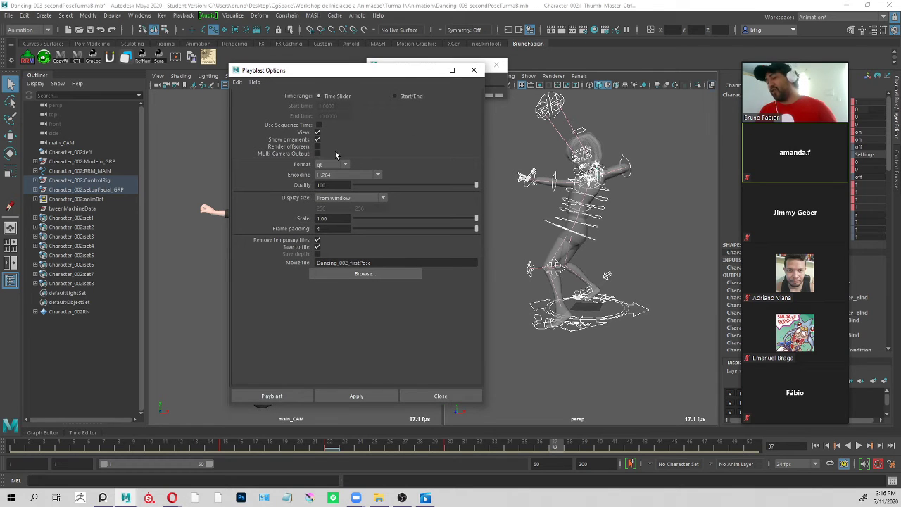
{"action": "left_click_drag", "start_coordinate": [388, 75], "coordinate": [299, 113]}
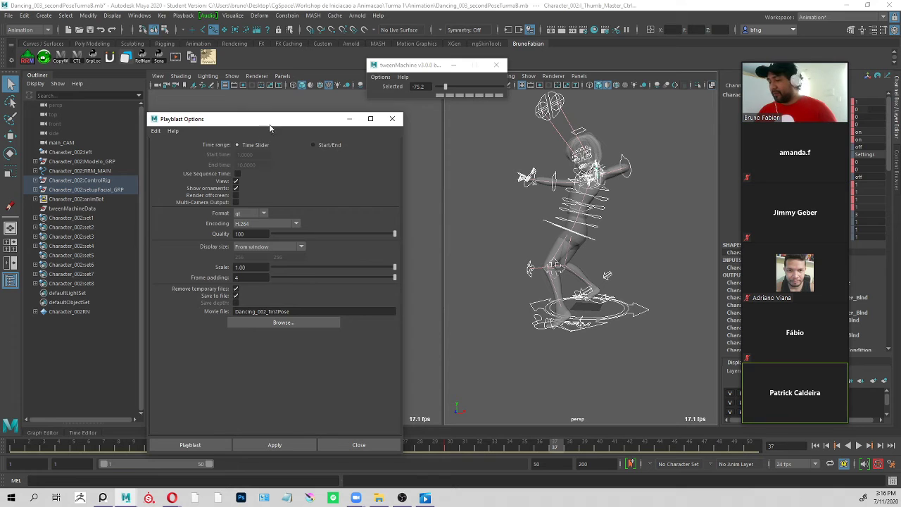
{"action": "left_click_drag", "start_coordinate": [273, 123], "coordinate": [276, 98]}
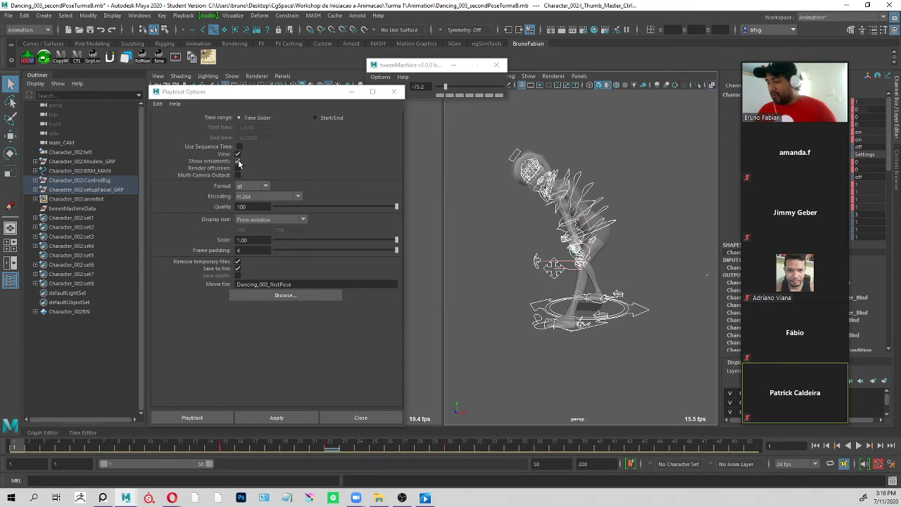
Examine the Format and Encoding choices for the playblast, leaving them at qt and H.264.
{"action": "left_click", "coordinate": [266, 187]}
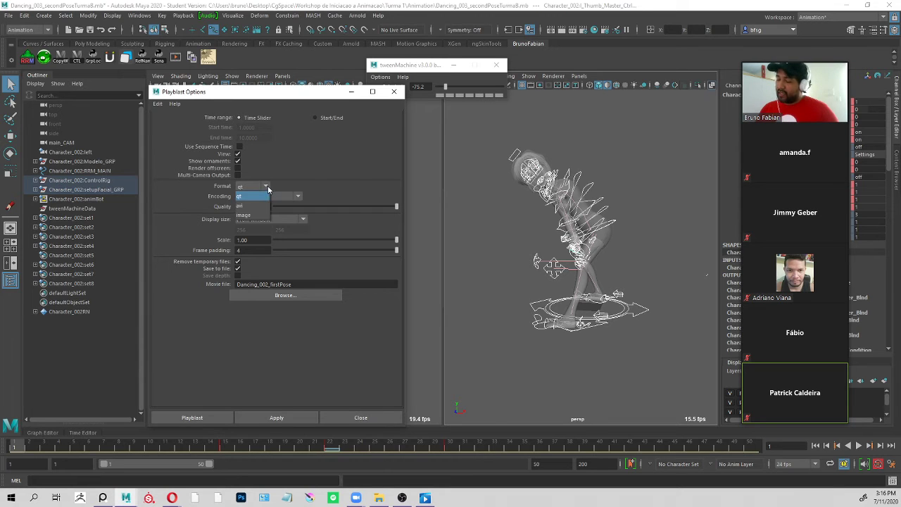
{"action": "left_click", "coordinate": [268, 188]}
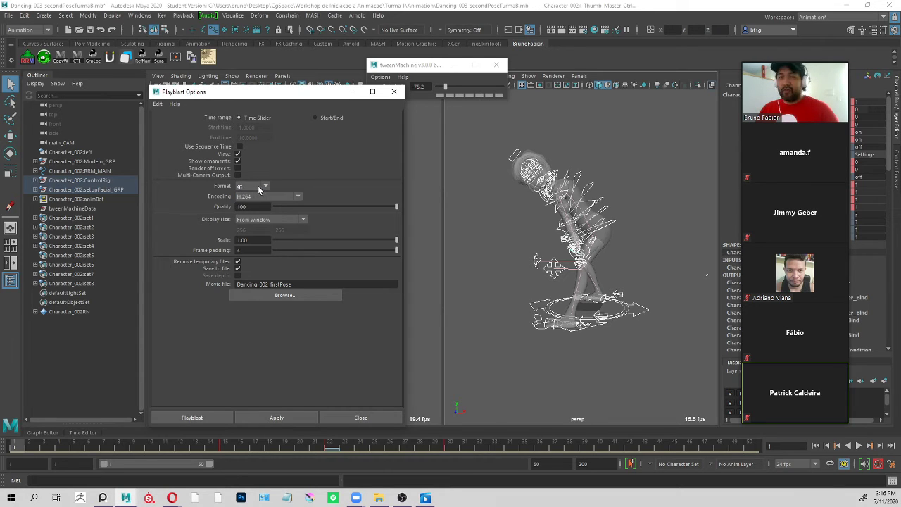
{"action": "left_click", "coordinate": [265, 187]}
{"action": "left_click", "coordinate": [272, 187]}
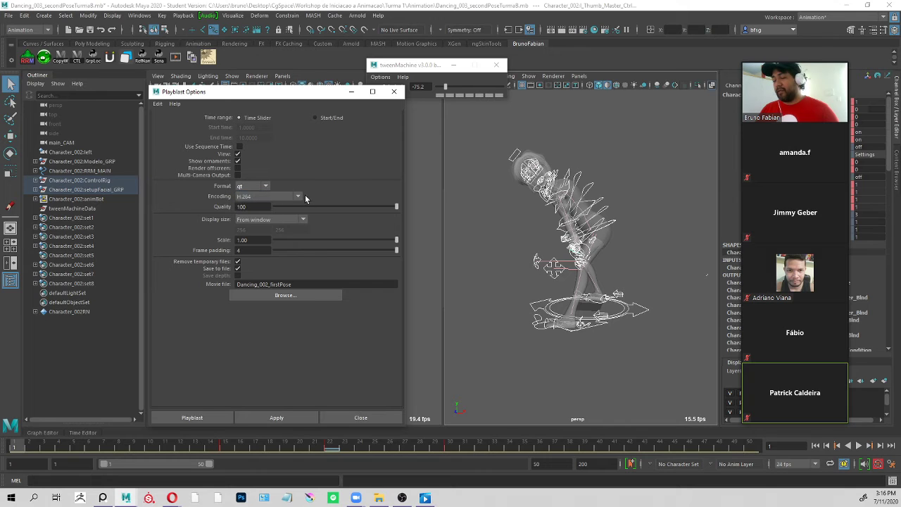
{"action": "left_click", "coordinate": [303, 196]}
{"action": "left_click", "coordinate": [299, 196]}
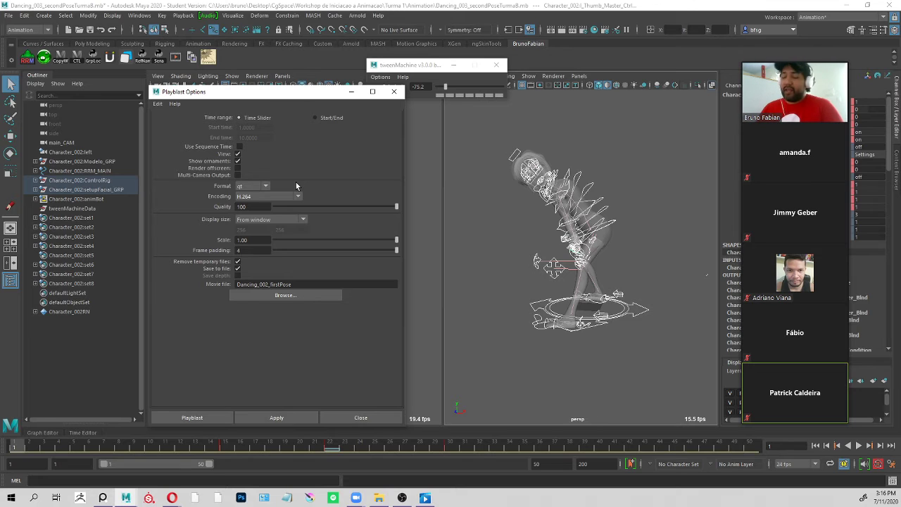
{"action": "left_click", "coordinate": [266, 187]}
{"action": "left_click", "coordinate": [265, 187]}
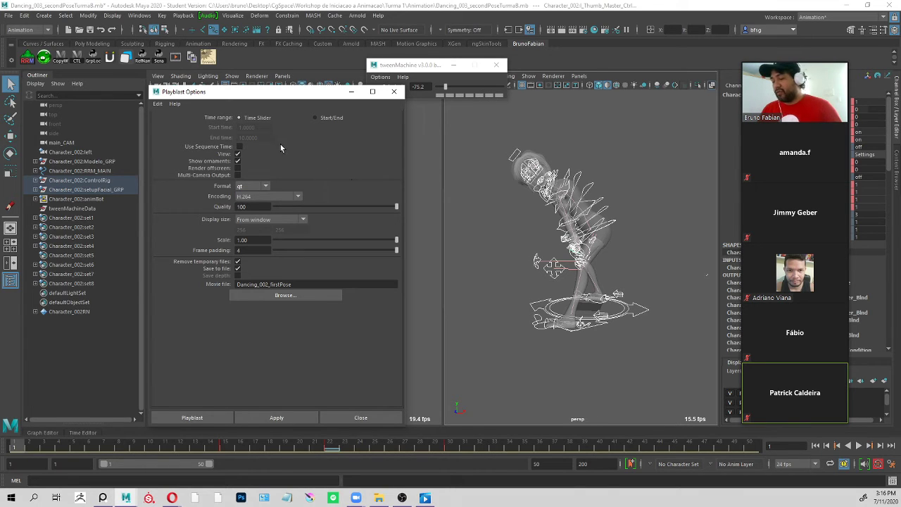
{"action": "left_click", "coordinate": [266, 186]}
{"action": "left_click", "coordinate": [268, 186]}
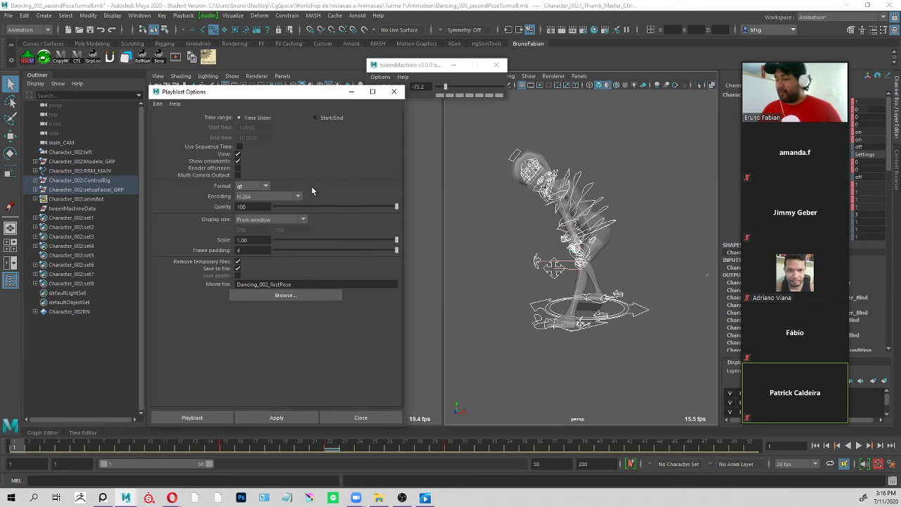
{"action": "left_click", "coordinate": [298, 196]}
{"action": "left_click", "coordinate": [301, 195]}
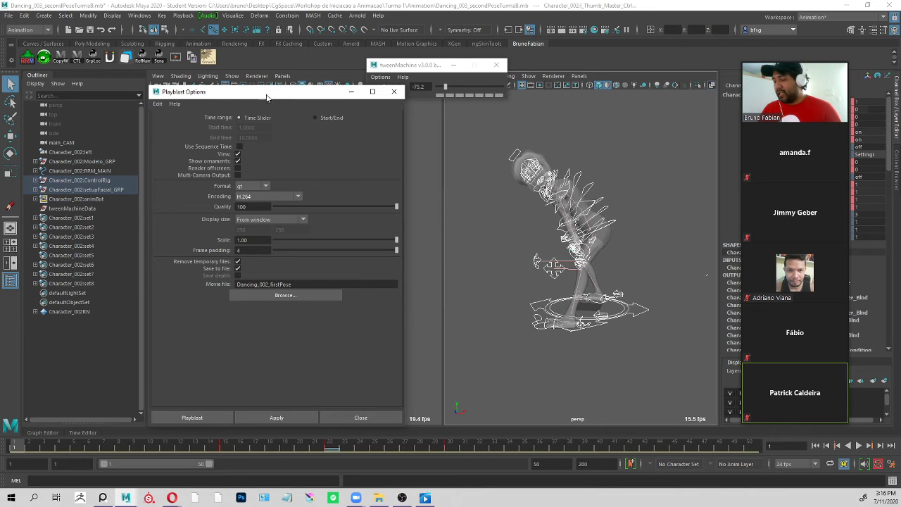
Shift the Playblast Options window clear of the main_CAM view and set the display size to From window.
{"action": "mouse_move", "coordinate": [264, 91]}
{"action": "left_mouse_down"}
{"action": "mouse_move", "coordinate": [441, 113]}
{"action": "mouse_move", "coordinate": [505, 106]}
{"action": "left_mouse_up"}
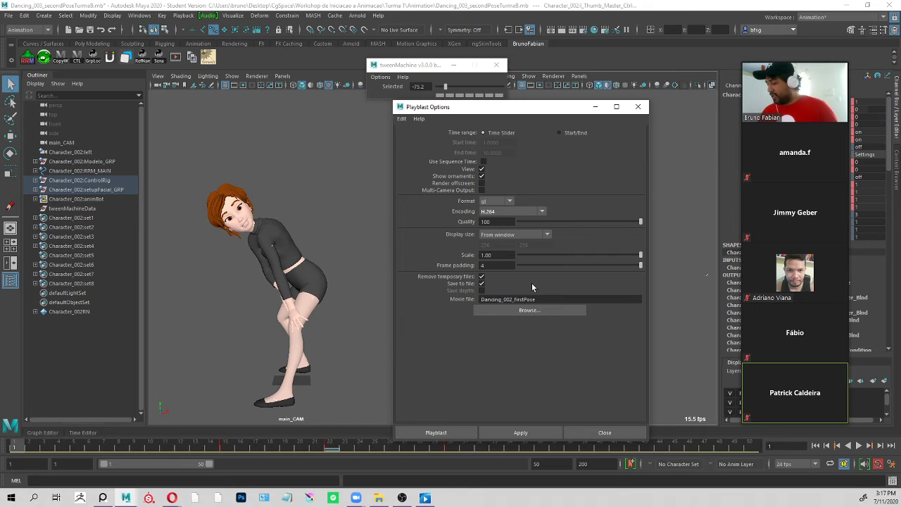
{"action": "left_click", "coordinate": [530, 235]}
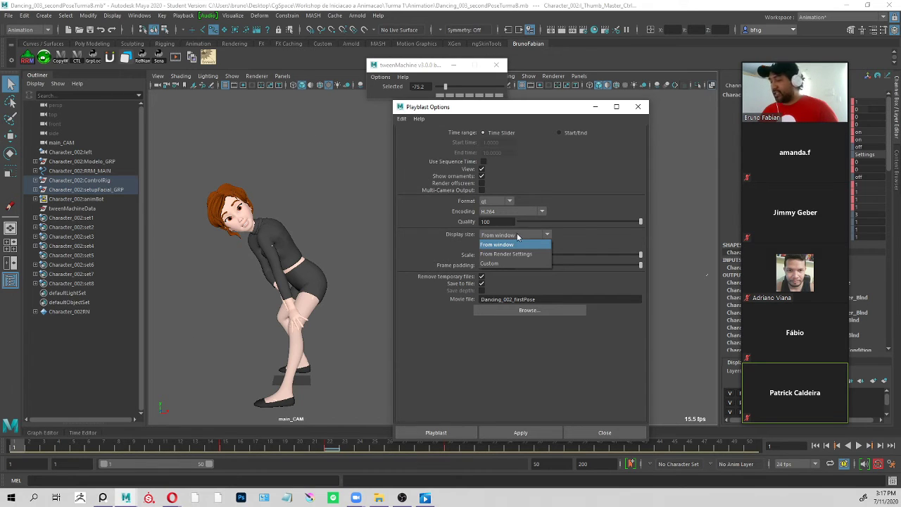
{"action": "left_click", "coordinate": [530, 234]}
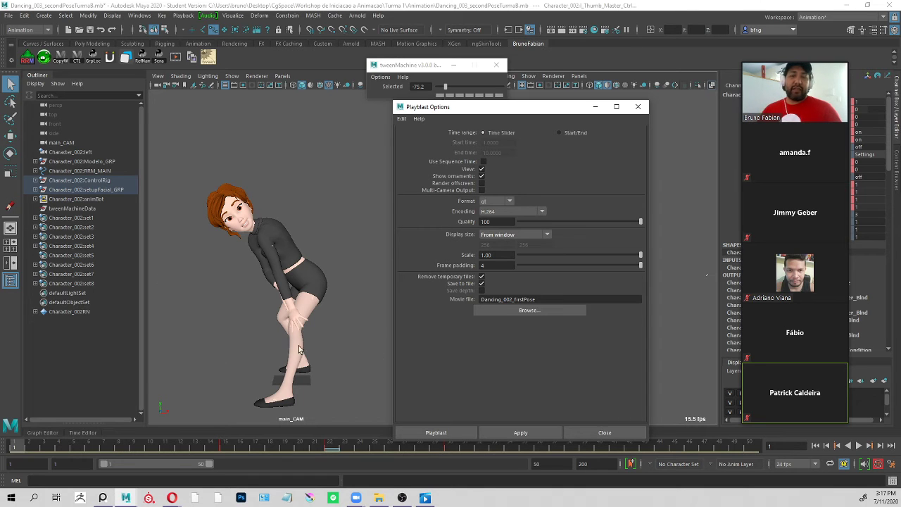
{"action": "left_click", "coordinate": [532, 212]}
{"action": "left_click", "coordinate": [531, 213]}
{"action": "left_click", "coordinate": [531, 234]}
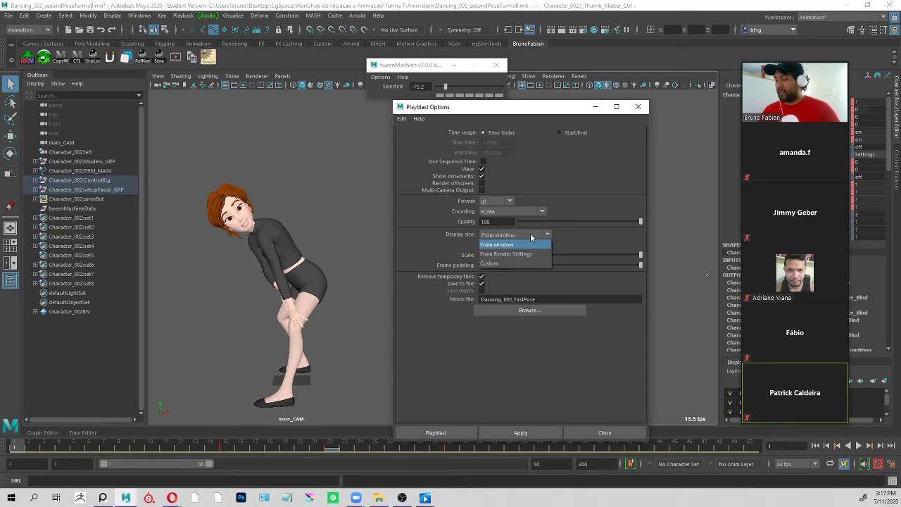
{"action": "left_click", "coordinate": [510, 245]}
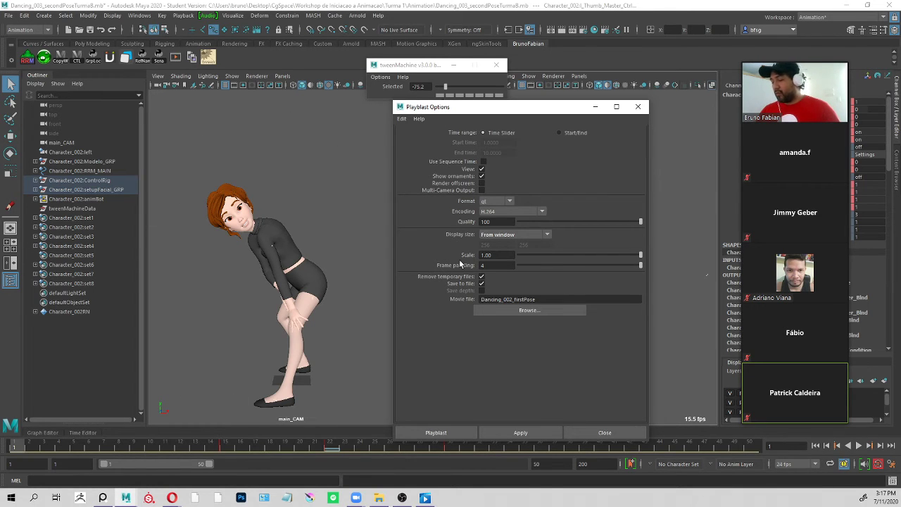
{"action": "left_click", "coordinate": [504, 234]}
{"action": "left_click", "coordinate": [509, 240]}
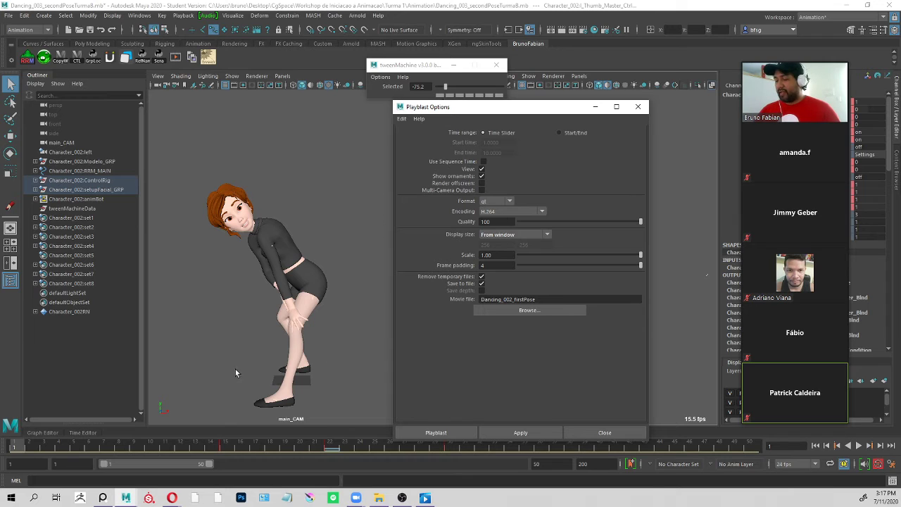
Toggle saving the playblast to a file off and back on, and set the movie file name to Nomeproseuarquivo.
{"action": "left_click", "coordinate": [482, 284]}
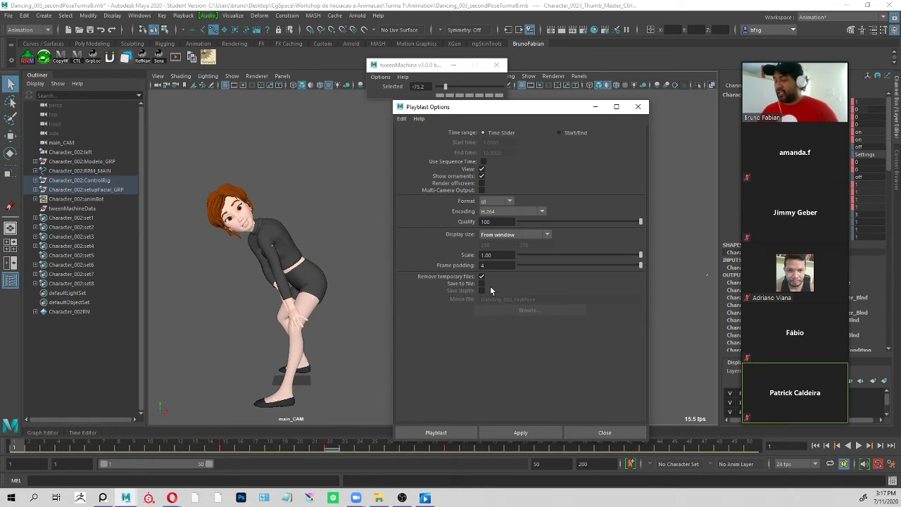
{"action": "left_click", "coordinate": [482, 284]}
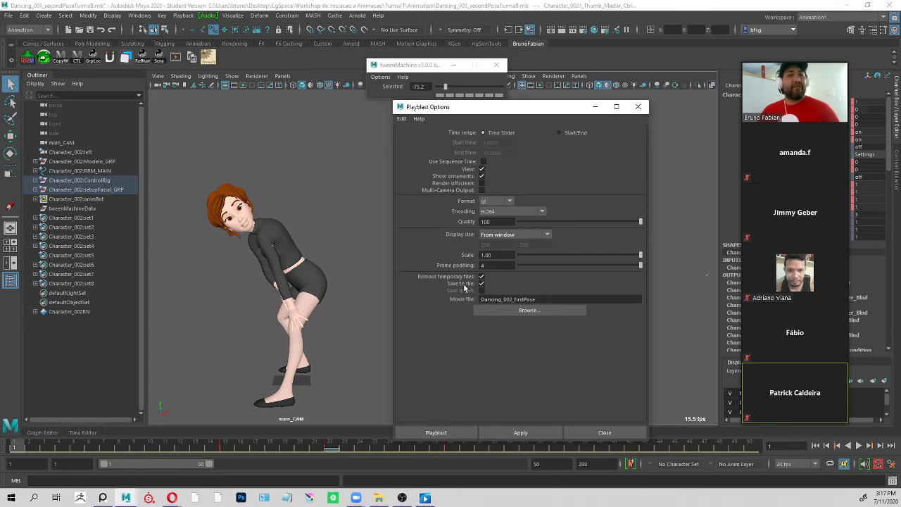
{"action": "left_click_drag", "start_coordinate": [547, 300], "coordinate": [369, 325]}
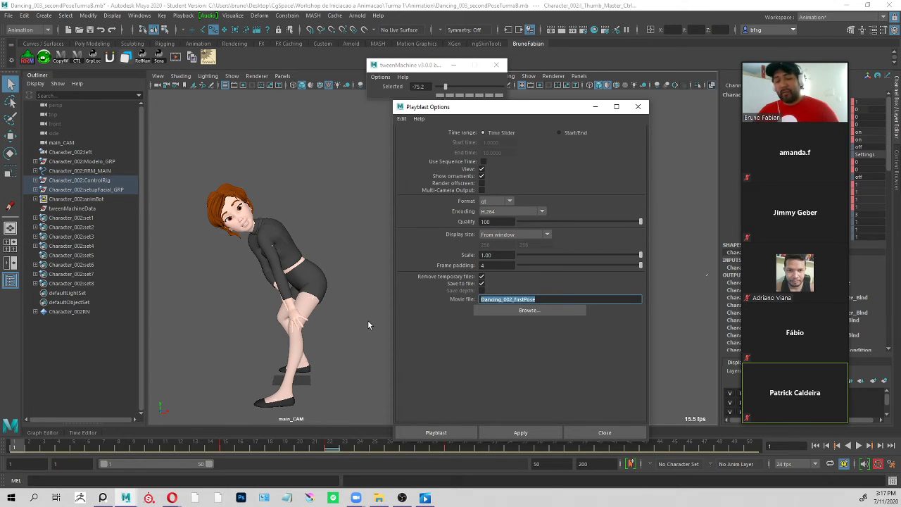
{"action": "type", "text": "Nomepro"}
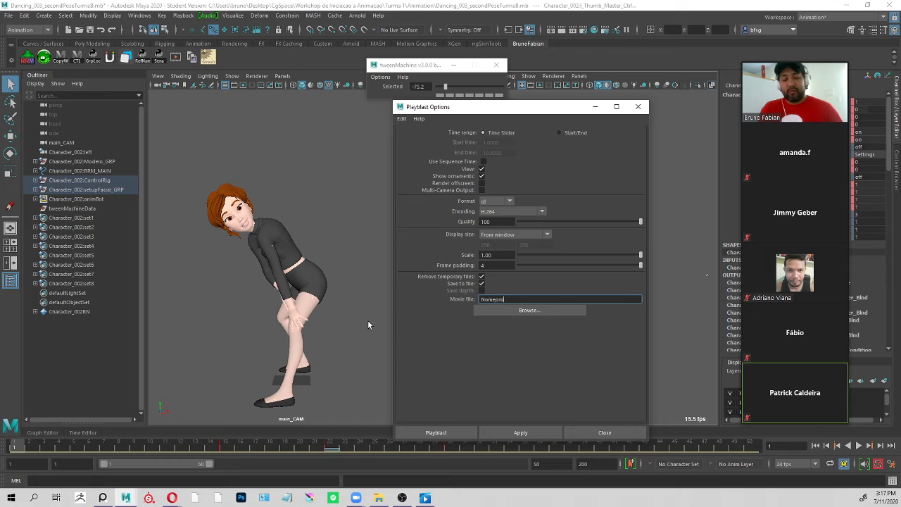
{"action": "type", "text": "seuarquivo"}
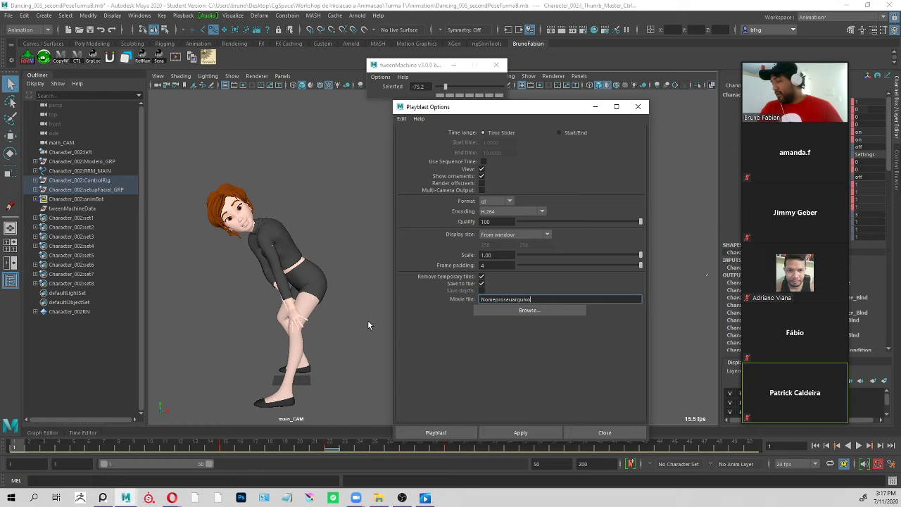
Browse for the movie's save location and open the Workshop de Iniciacao a Animacao\Turma 2\Animation folder.
{"action": "left_click", "coordinate": [556, 310]}
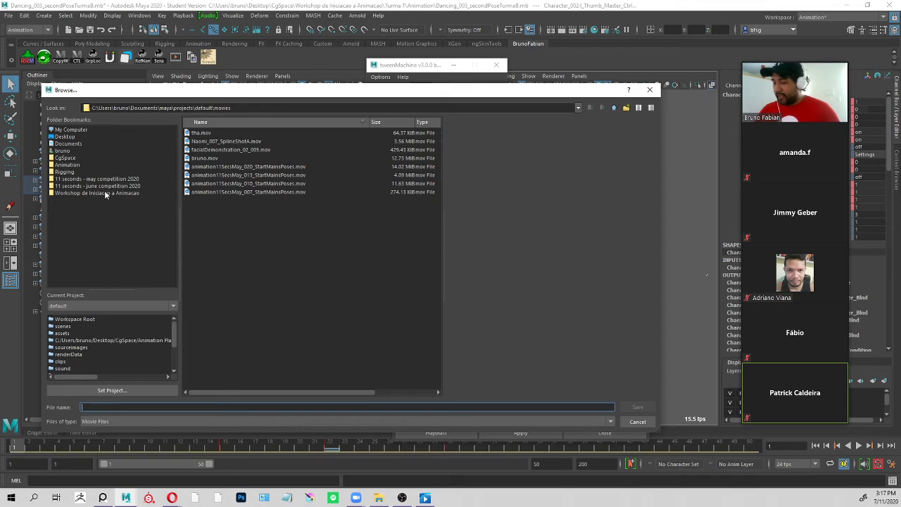
{"action": "left_click", "coordinate": [104, 193]}
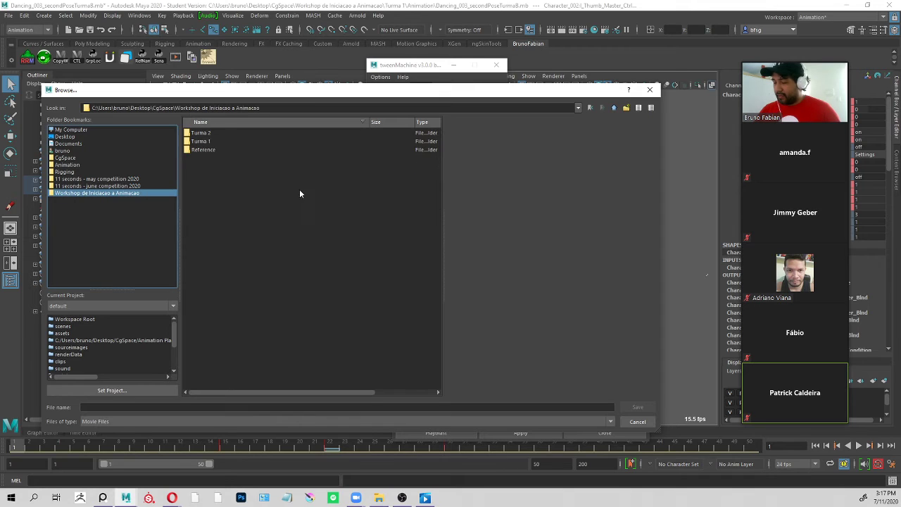
{"action": "double_click", "coordinate": [218, 132]}
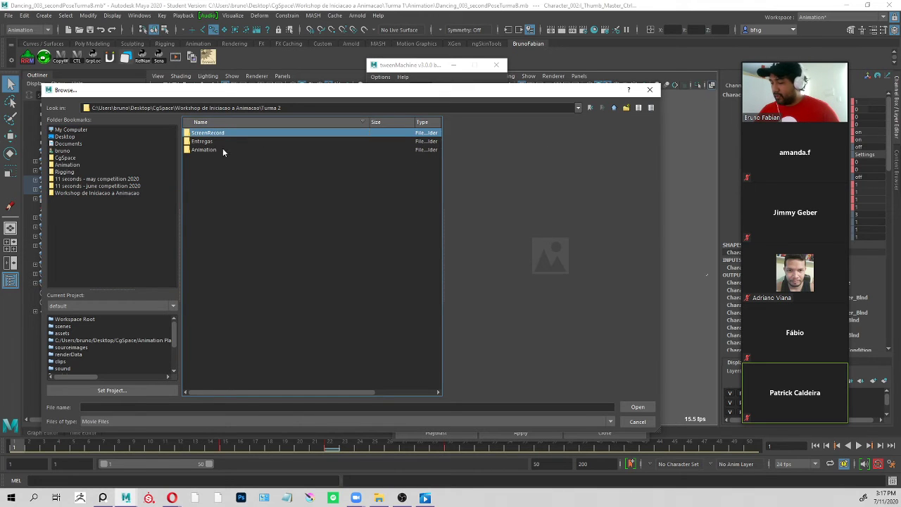
{"action": "left_click", "coordinate": [223, 145]}
{"action": "left_click", "coordinate": [223, 150]}
{"action": "left_click", "coordinate": [228, 134]}
{"action": "left_click", "coordinate": [226, 143]}
{"action": "left_click", "coordinate": [224, 152]}
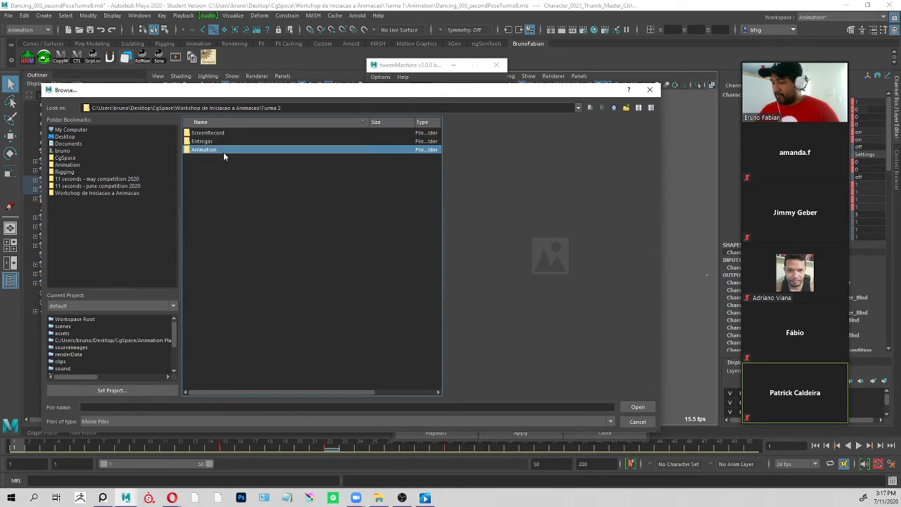
{"action": "double_click", "coordinate": [223, 148]}
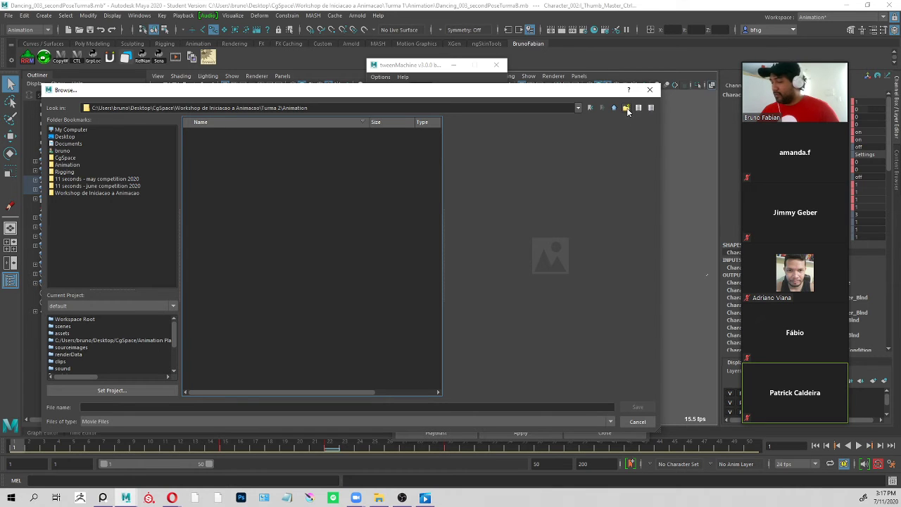
Name the movie file NomePlayblast_001 and save it as the playblast's output path.
{"action": "left_click", "coordinate": [164, 407]}
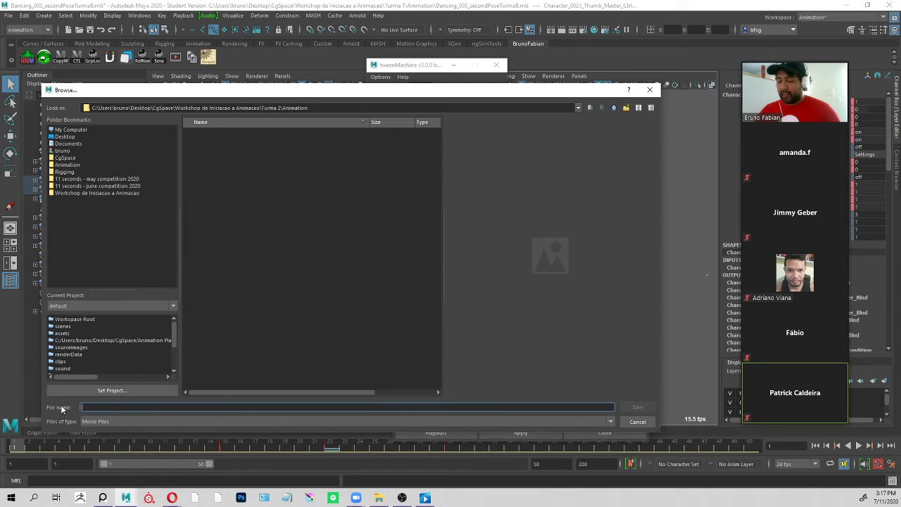
{"action": "type", "text": "NomePlay"}
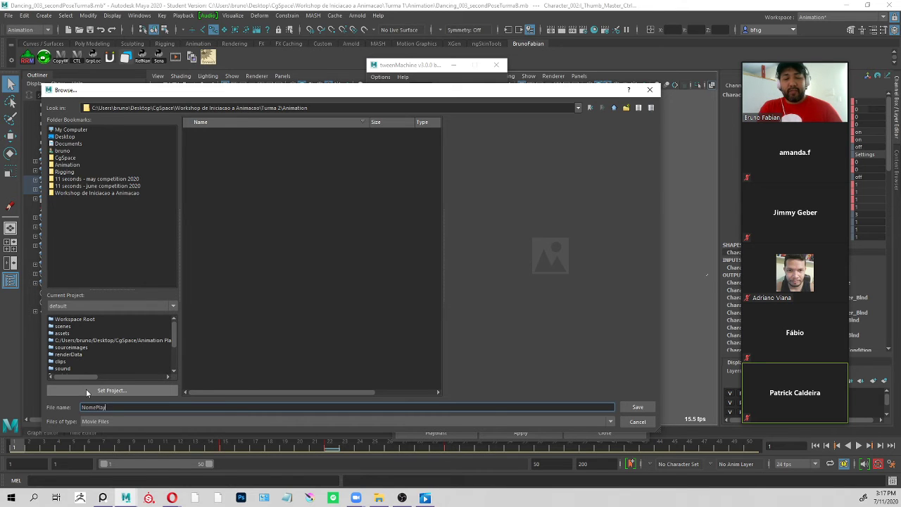
{"action": "type", "text": "blast"}
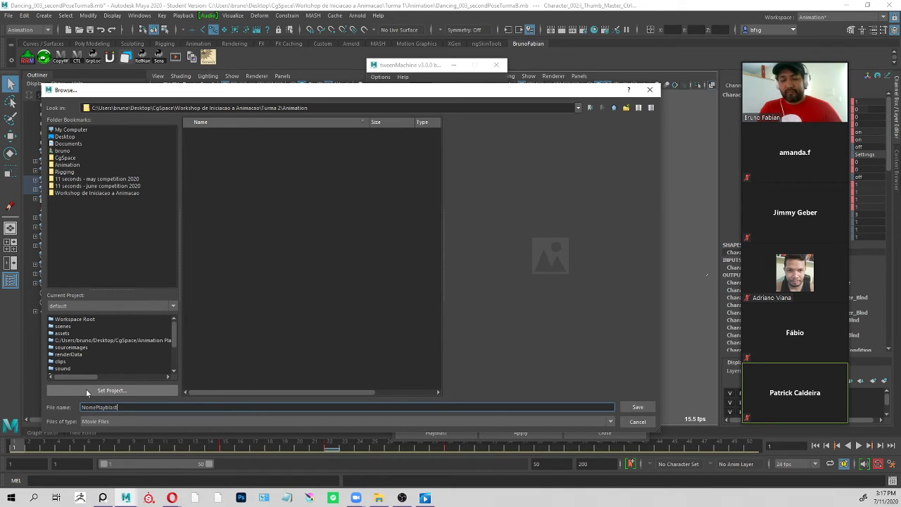
{"action": "type", "text": "_001"}
{"action": "key", "text": "Return"}
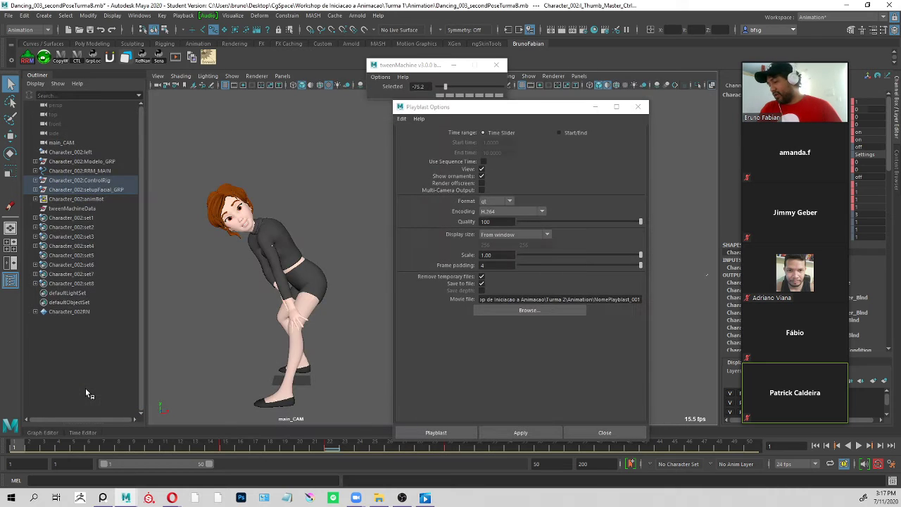
Generate the playblast with these options, play the persp view movie, and close it.
{"action": "left_click", "coordinate": [436, 433]}
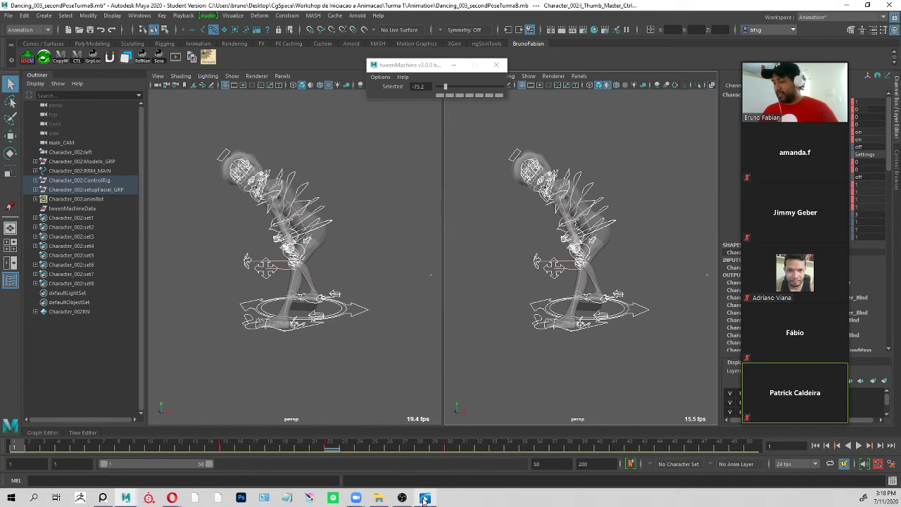
{"action": "mouse_move", "coordinate": [425, 498]}
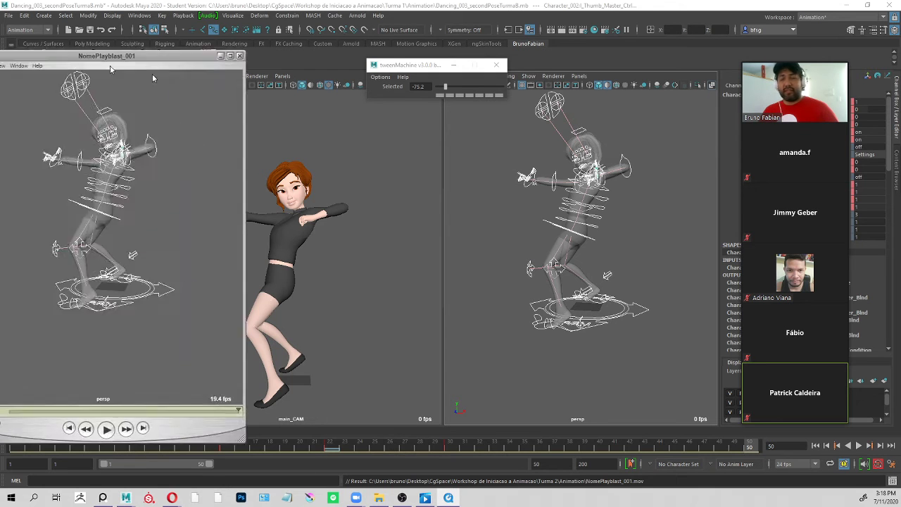
{"action": "left_click_drag", "start_coordinate": [108, 62], "coordinate": [561, 79]}
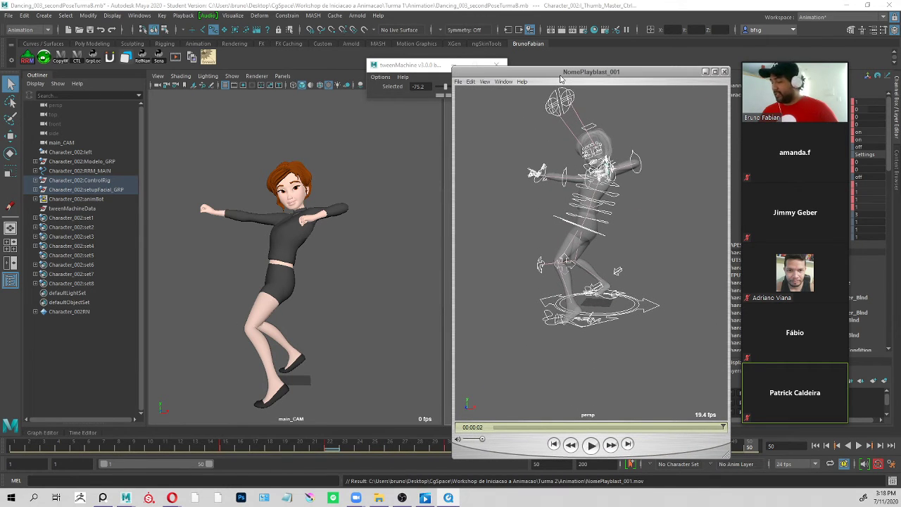
{"action": "left_click", "coordinate": [592, 444]}
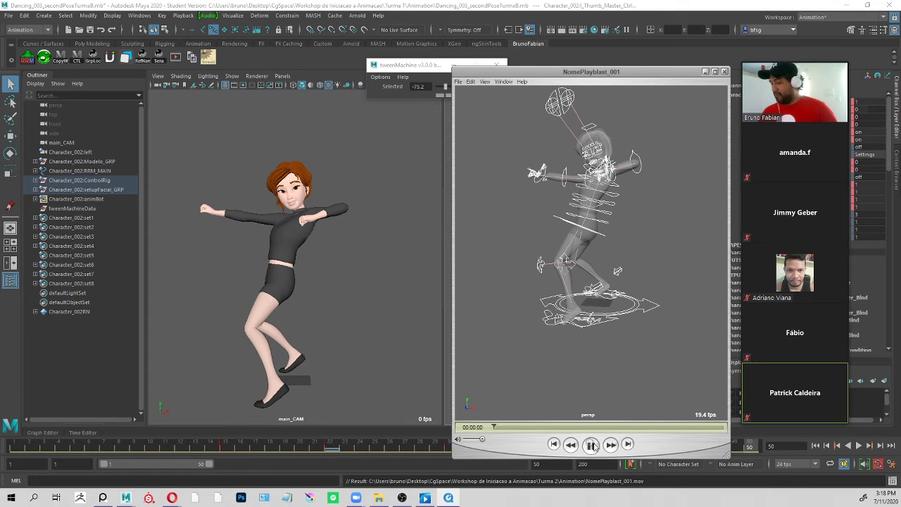
{"action": "left_click", "coordinate": [725, 72]}
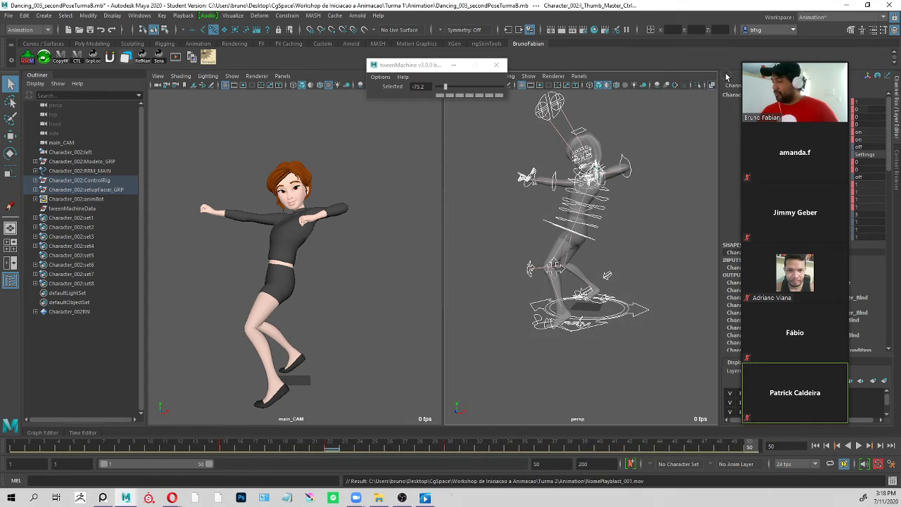
Deselect the character controls, move tweenMachine clear of the main_CAM view, and playblast that view, overwriting NomePlayblast_001.mov.
{"action": "left_click", "coordinate": [644, 242]}
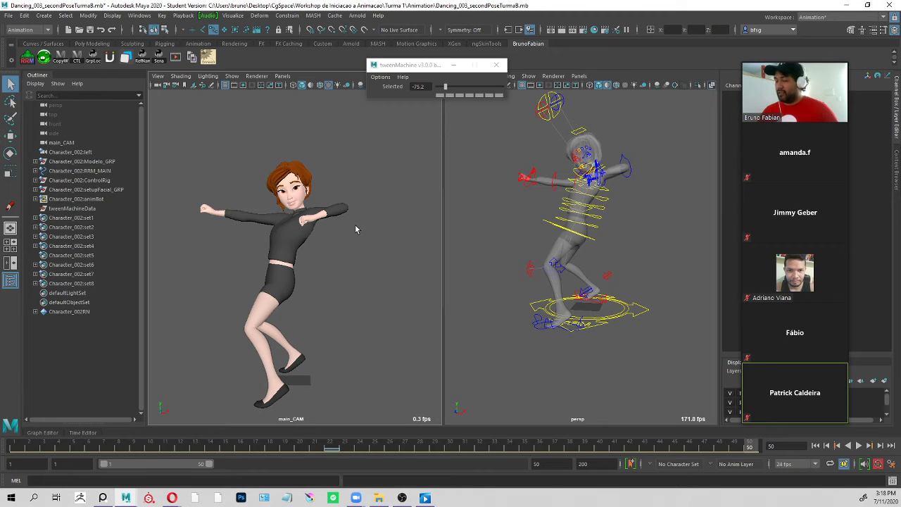
{"action": "left_click_drag", "start_coordinate": [391, 60], "coordinate": [503, 79]}
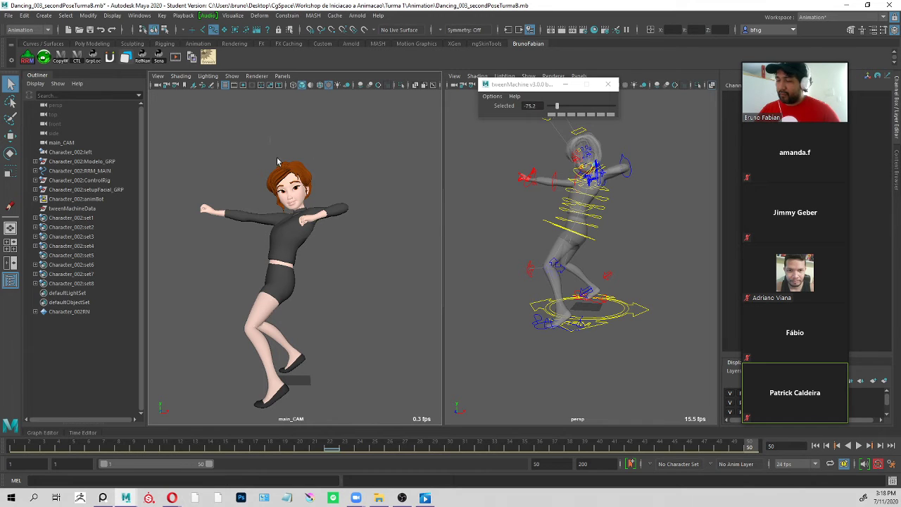
{"action": "left_click", "coordinate": [181, 15]}
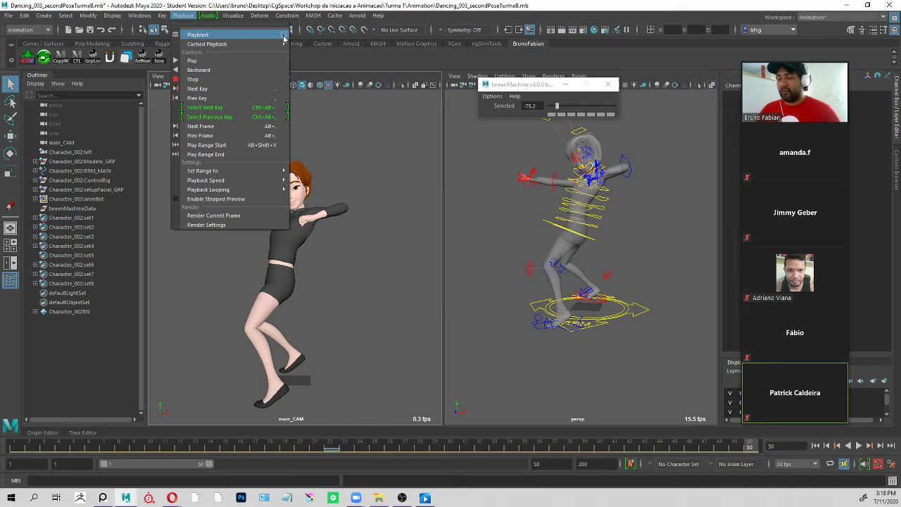
{"action": "left_click", "coordinate": [213, 36]}
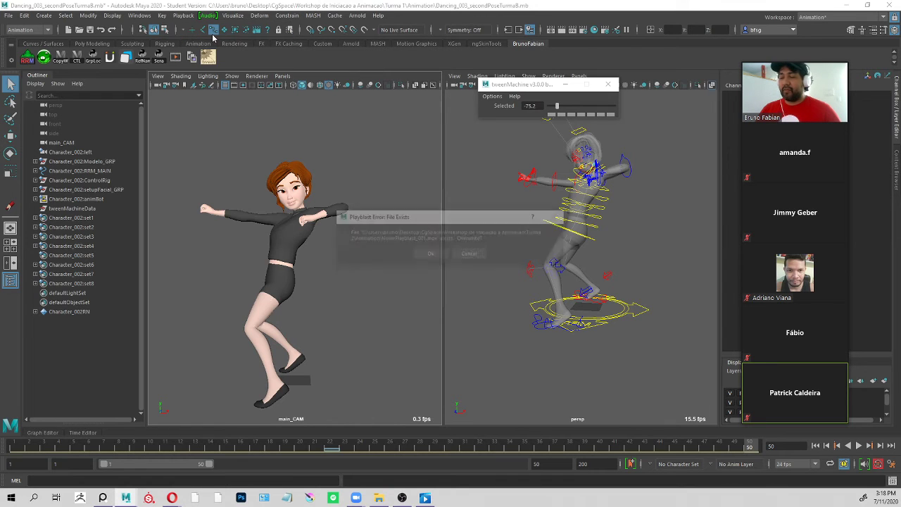
{"action": "left_click", "coordinate": [431, 255]}
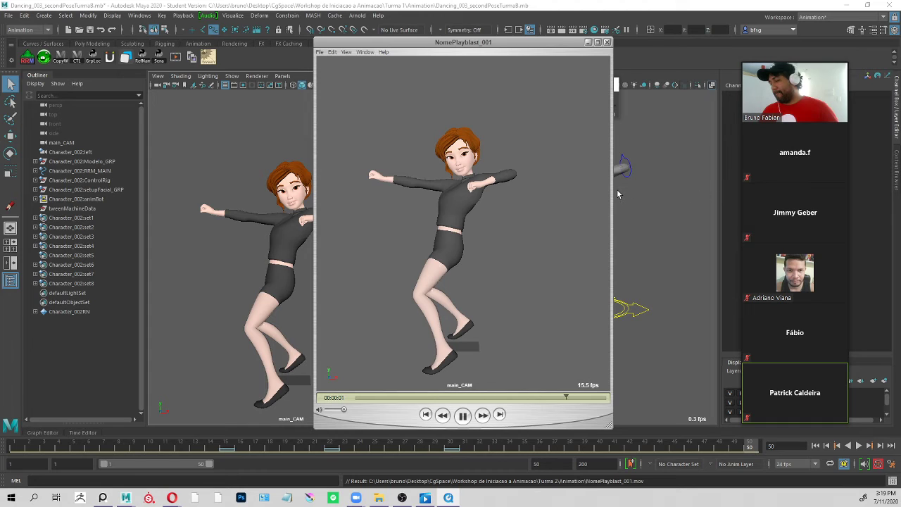
Review the main_CAM playblast movie's playback and close its player.
{"action": "key", "text": "space"}
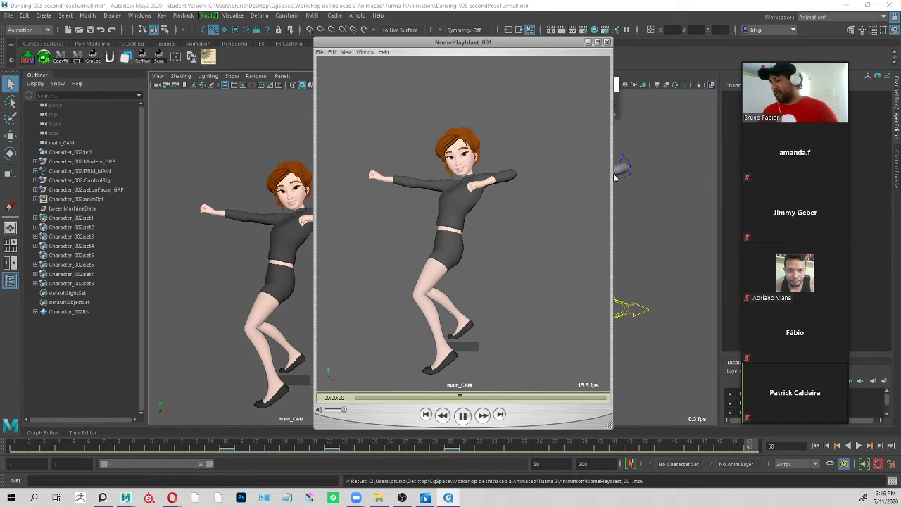
{"action": "key", "text": "space"}
{"action": "left_click", "coordinate": [608, 42]}
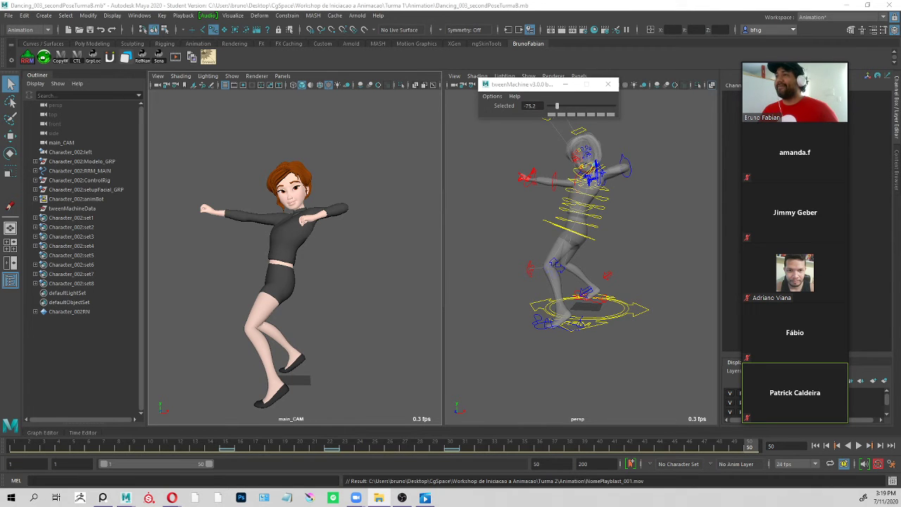
Switch to File Explorer, open the Turma 2\Animation folder, view the NomePlayblast_001 movie, and close it.
{"action": "left_click_drag", "start_coordinate": [518, 2], "coordinate": [402, 99]}
{"action": "left_click", "coordinate": [347, 207]}
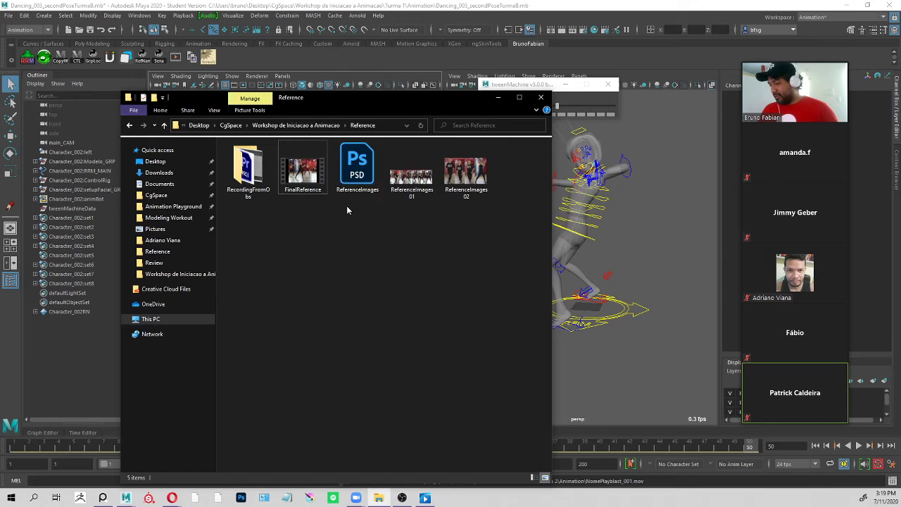
{"action": "left_click", "coordinate": [296, 126]}
{"action": "double_click", "coordinate": [268, 176]}
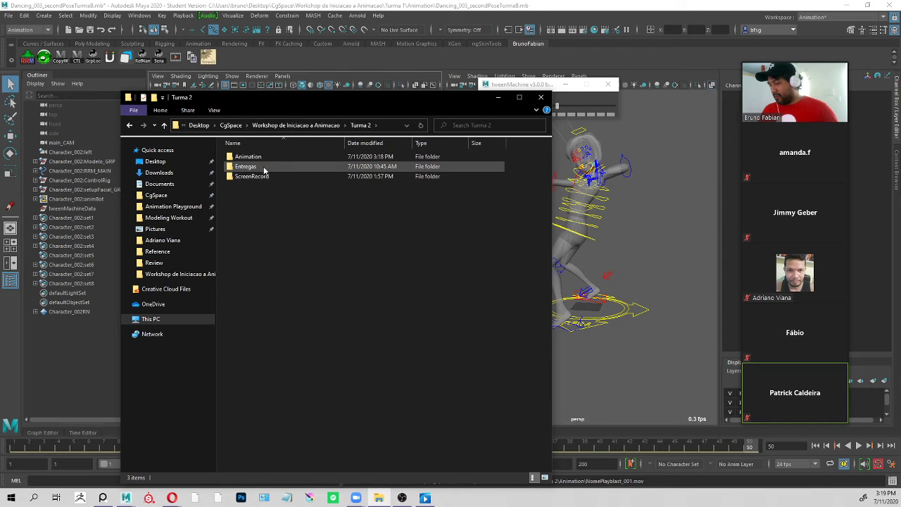
{"action": "double_click", "coordinate": [273, 157]}
{"action": "left_click", "coordinate": [259, 180]}
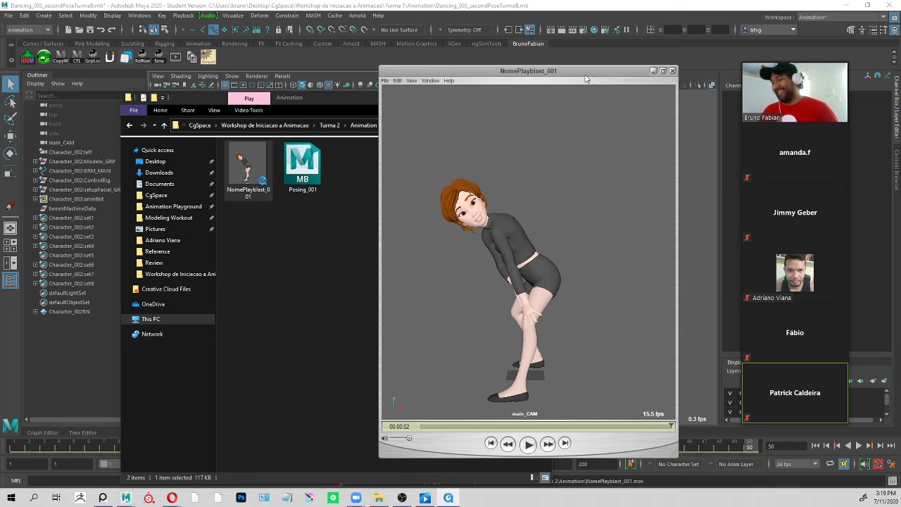
{"action": "left_click", "coordinate": [672, 71]}
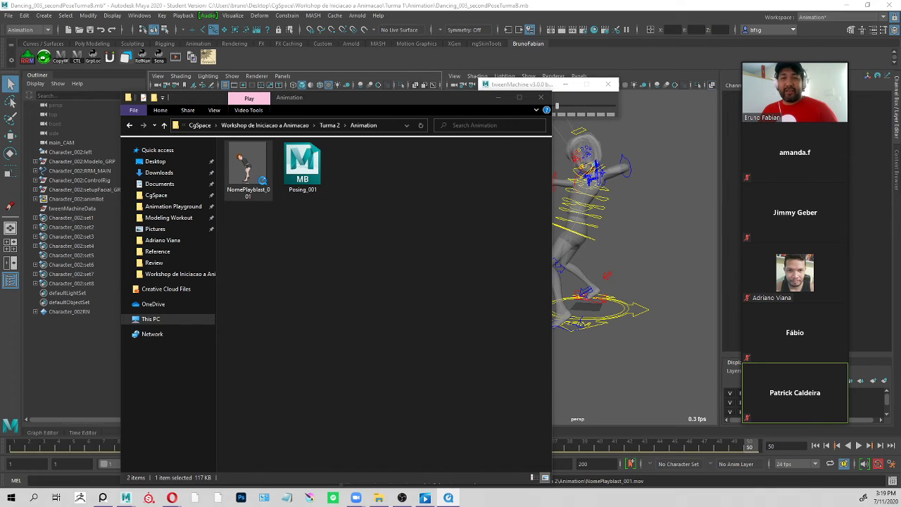
Bring the NomePlayblast_001 player into view, play and pause the movie, then clear it away and deselect the file.
{"action": "left_click_drag", "start_coordinate": [0, 8], "coordinate": [0, 76]}
{"action": "left_click", "coordinate": [461, 78]}
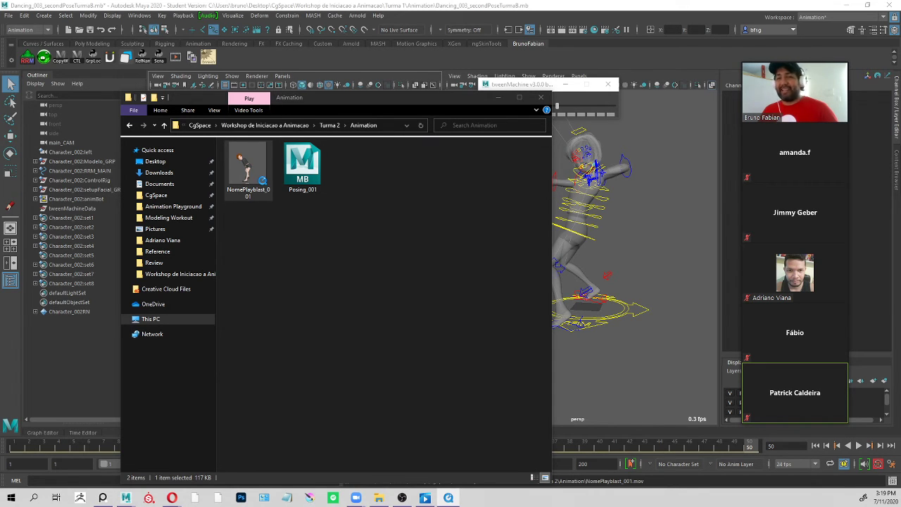
{"action": "left_click_drag", "start_coordinate": [0, 116], "coordinate": [528, 60]}
{"action": "key", "text": "space"}
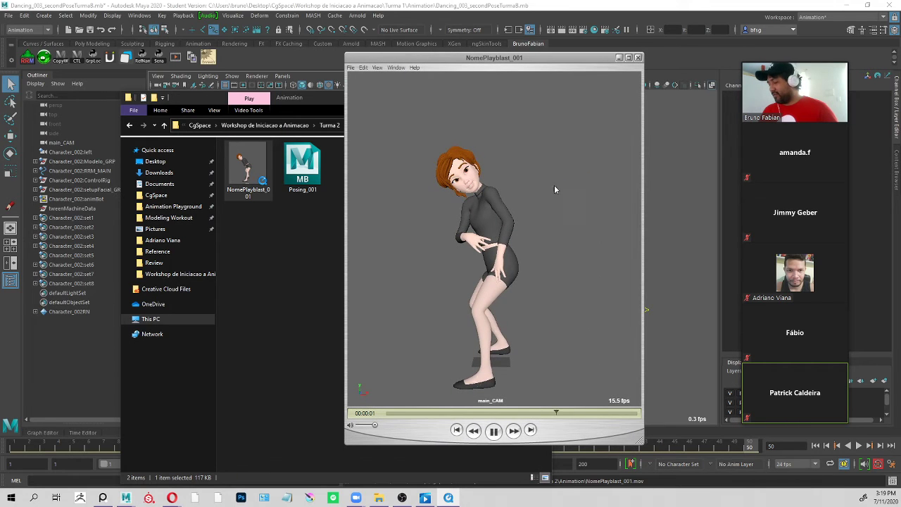
{"action": "key", "text": "space"}
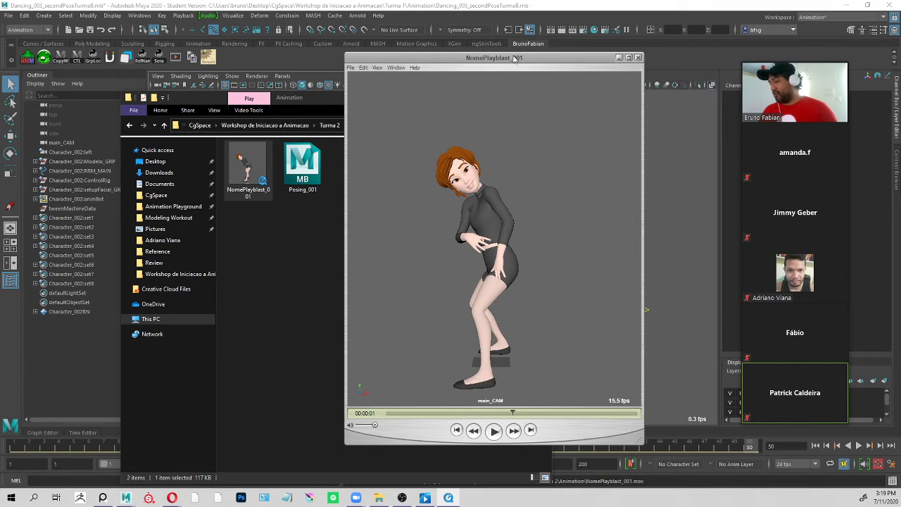
{"action": "left_click_drag", "start_coordinate": [514, 56], "coordinate": [0, 56]}
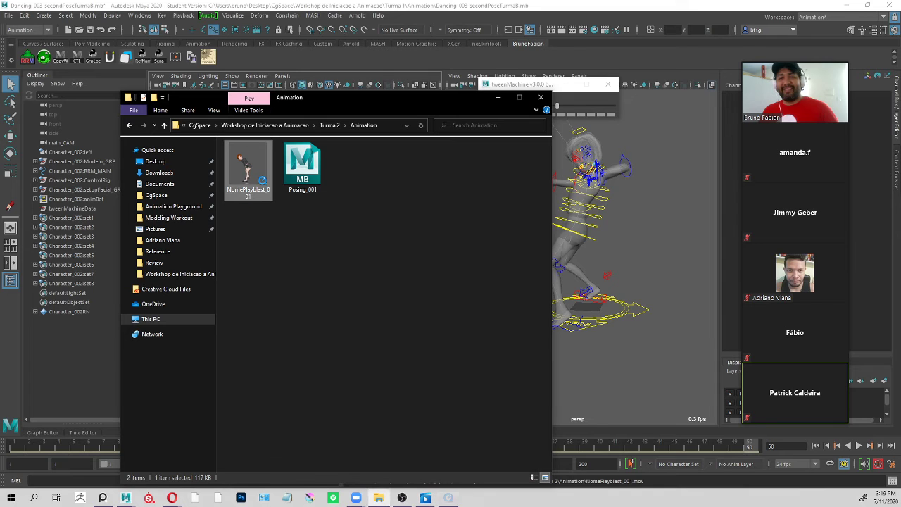
{"action": "left_click", "coordinate": [400, 280]}
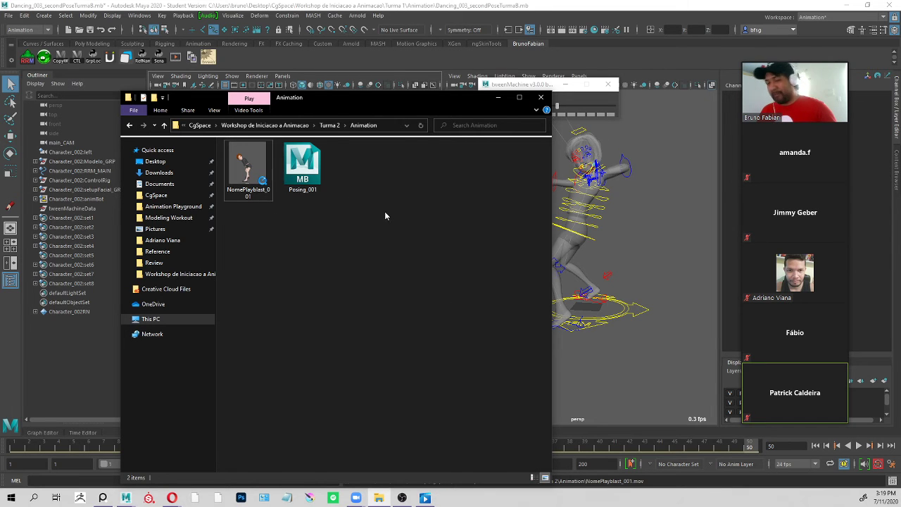
Switch from File Explorer back to the maximized Maya window showing the main_CAM and persp views.
{"action": "left_click", "coordinate": [513, 8]}
{"action": "double_click", "coordinate": [513, 9]}
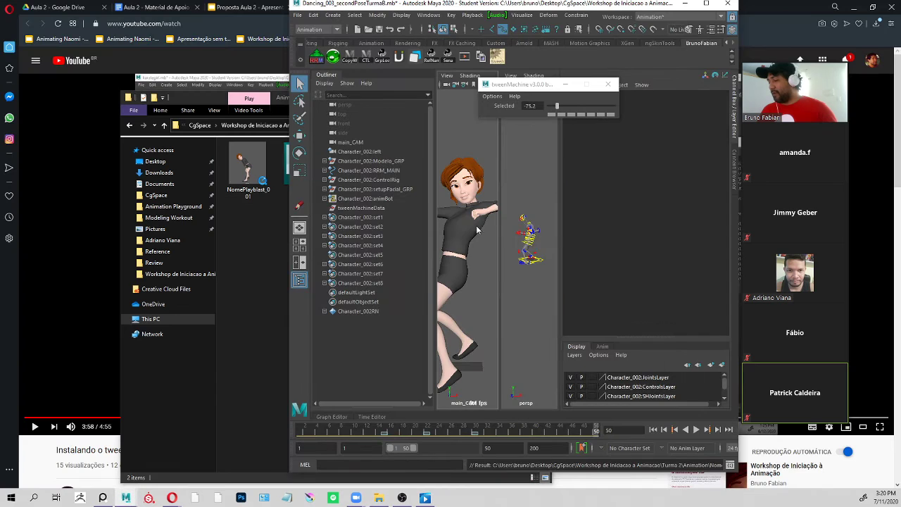
{"action": "left_click", "coordinate": [707, 8]}
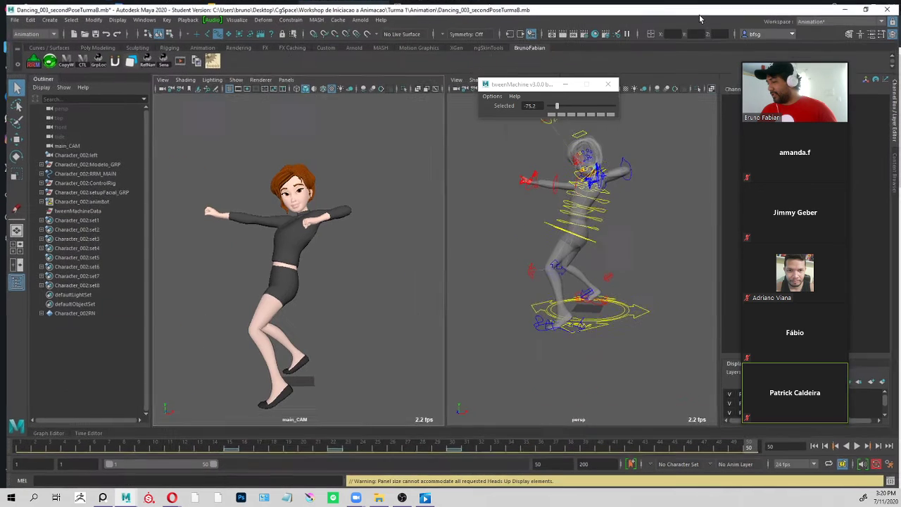
{"action": "key", "text": "alt+Tab"}
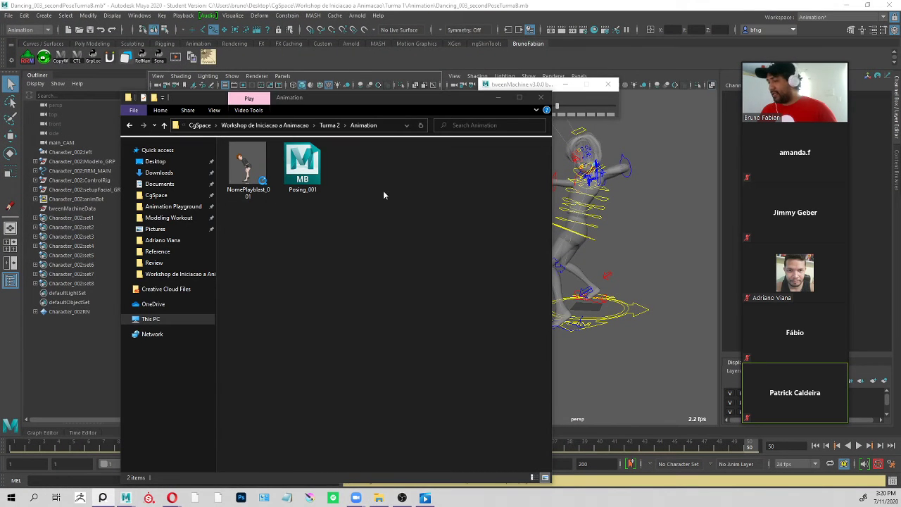
{"action": "left_click", "coordinate": [701, 266]}
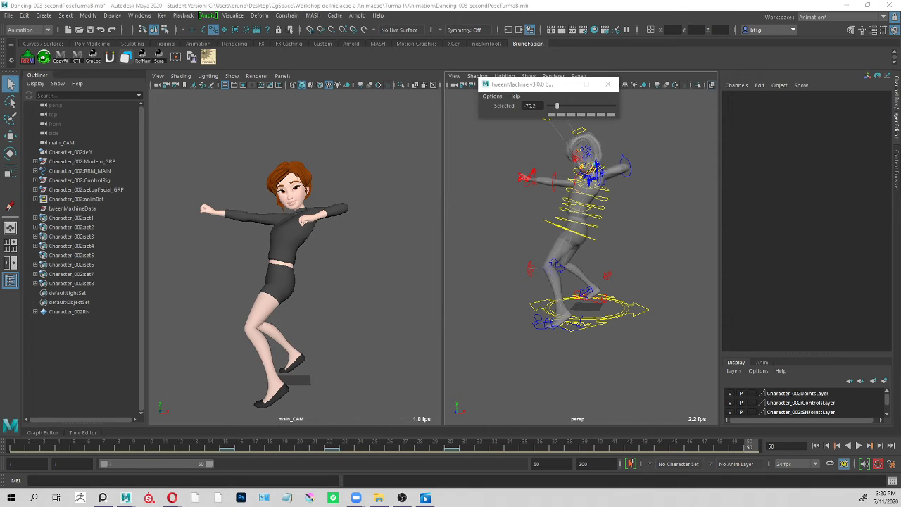
Switch to the Opera browser and show the "Exercício dessa semana" slide of the Proposta Aula 2 presentation.
{"action": "key", "text": "alt+Tab"}
{"action": "left_click", "coordinate": [263, 9]}
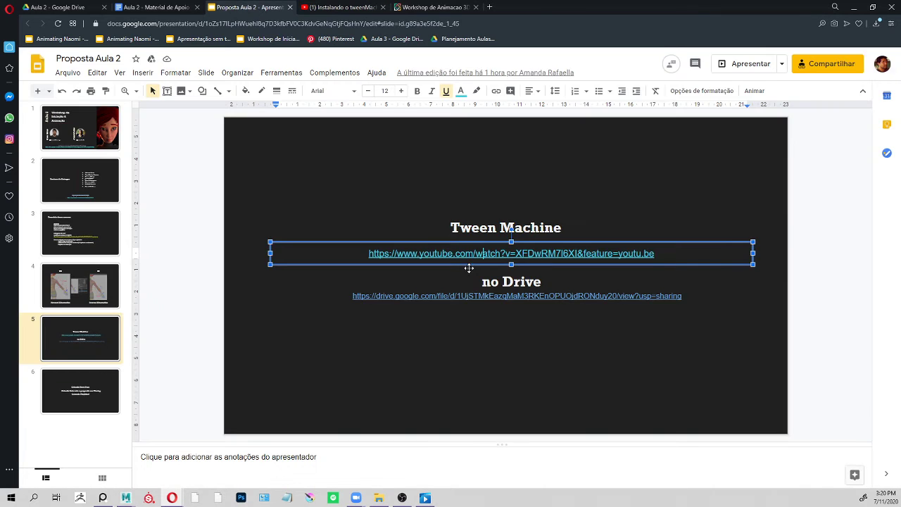
{"action": "left_click", "coordinate": [62, 247]}
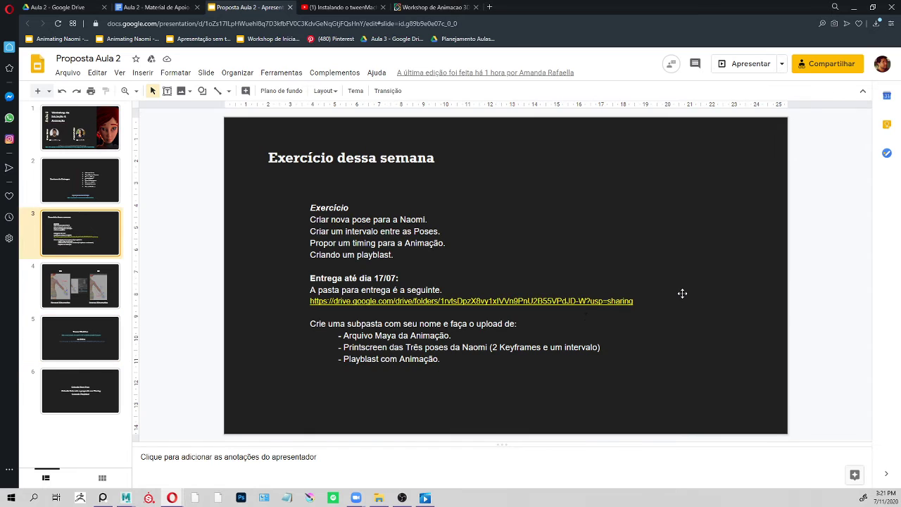
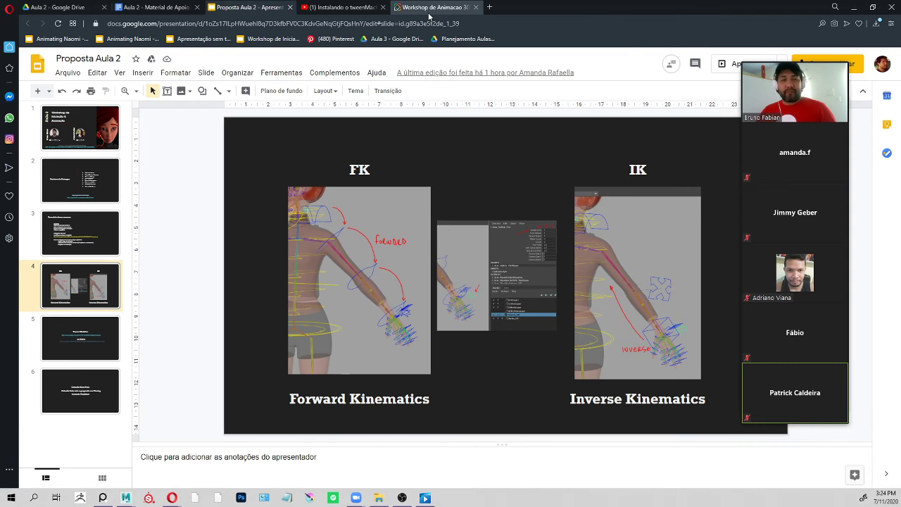
Switch to Maya and save the dancing pose scene, continuing past the Student Version notice.
{"action": "key", "text": "alt+Tab"}
{"action": "left_click_drag", "start_coordinate": [638, 163], "coordinate": [643, 186], "text": "alt"}
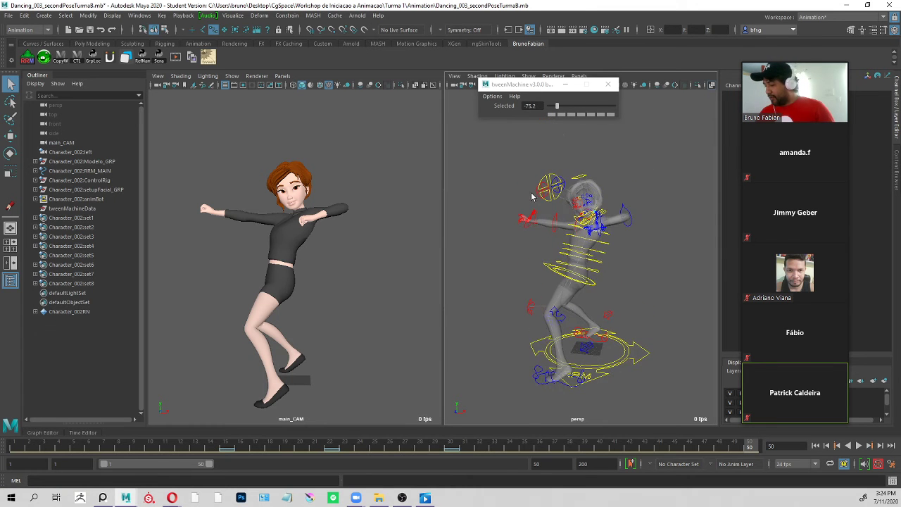
{"action": "right_click_drag", "start_coordinate": [533, 194], "coordinate": [598, 222], "text": "alt"}
{"action": "left_click_drag", "start_coordinate": [584, 232], "coordinate": [638, 243], "text": "alt"}
{"action": "key", "text": "ctrl+s"}
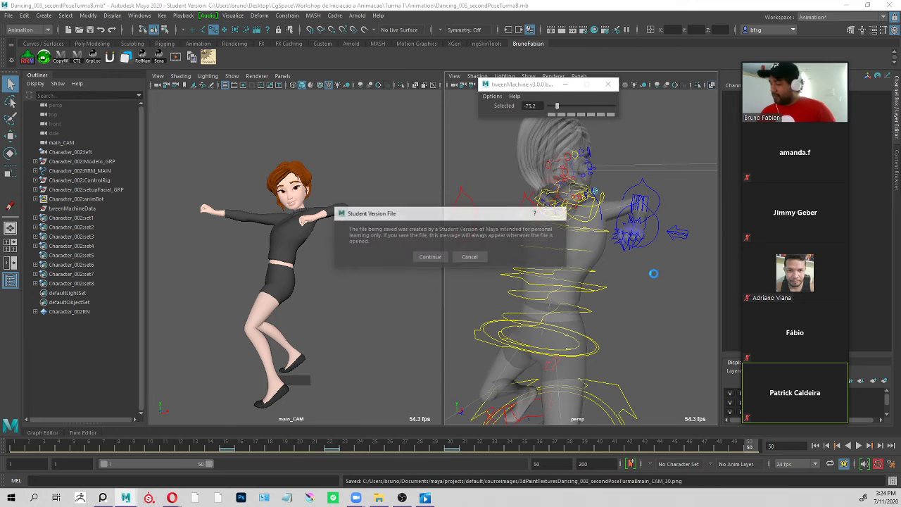
{"action": "left_click", "coordinate": [430, 257]}
{"action": "key", "text": "ctrl+s"}
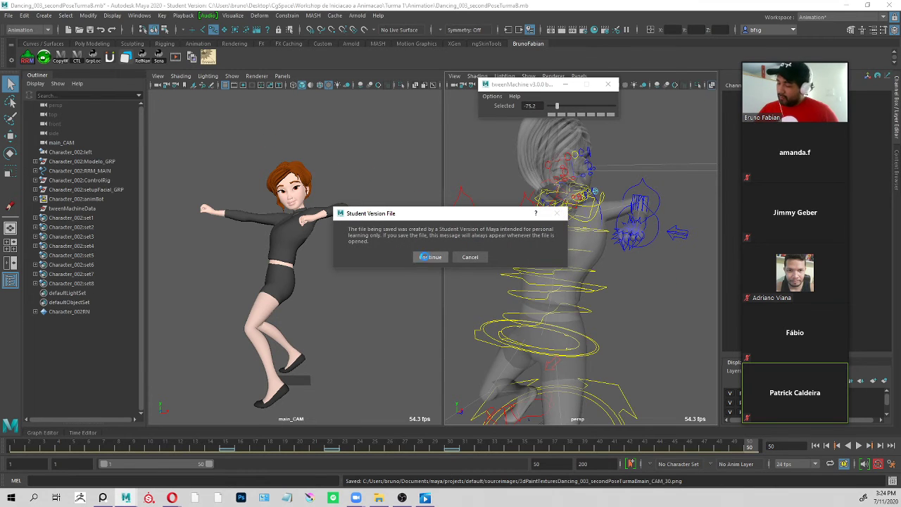
{"action": "left_click", "coordinate": [430, 257]}
Browse the Turma 2 Animation folder of the Workshop de Iniciacao a Animacao directory for a scene to open.
{"action": "left_click", "coordinate": [13, 18]}
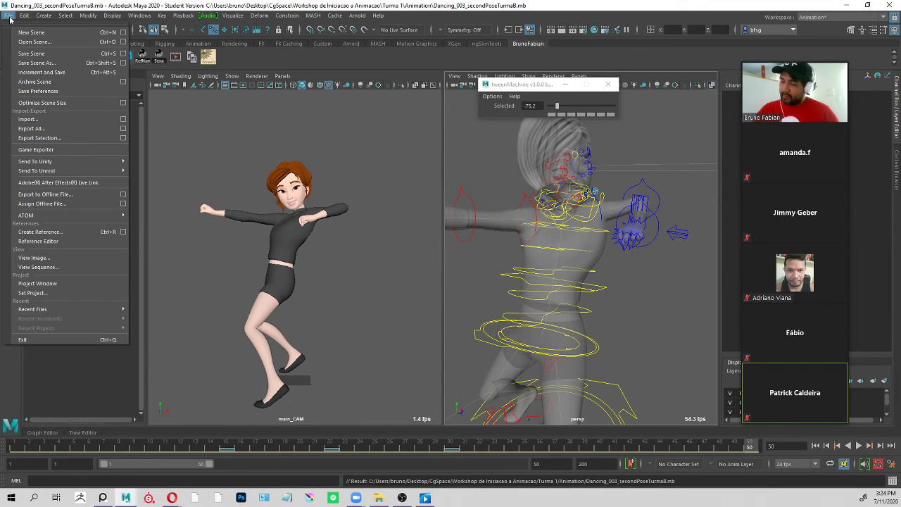
{"action": "left_click", "coordinate": [32, 45]}
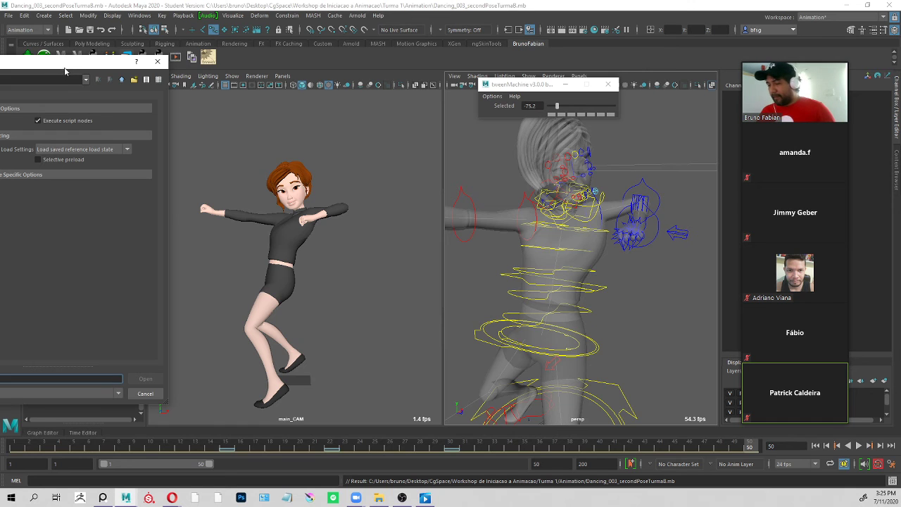
{"action": "left_click_drag", "start_coordinate": [64, 71], "coordinate": [547, 91]}
{"action": "left_click", "coordinate": [83, 186]}
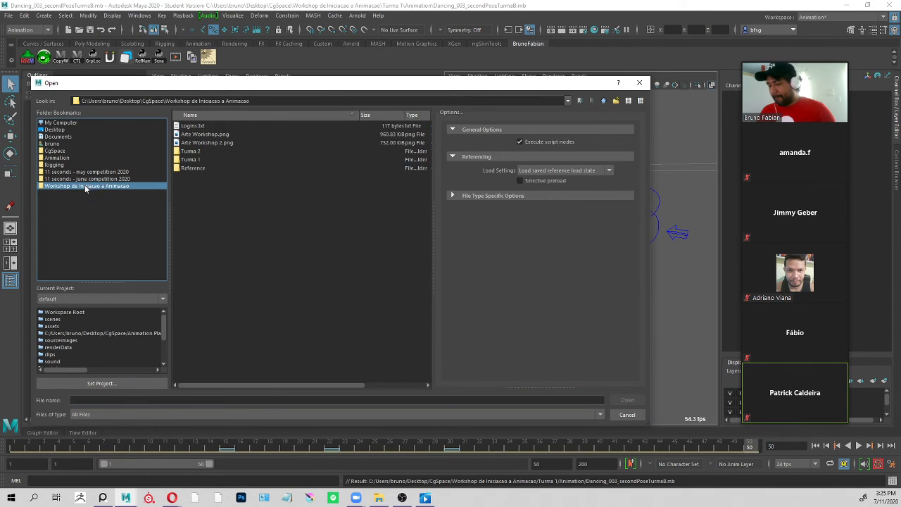
{"action": "left_click", "coordinate": [204, 134]}
{"action": "left_click", "coordinate": [205, 160]}
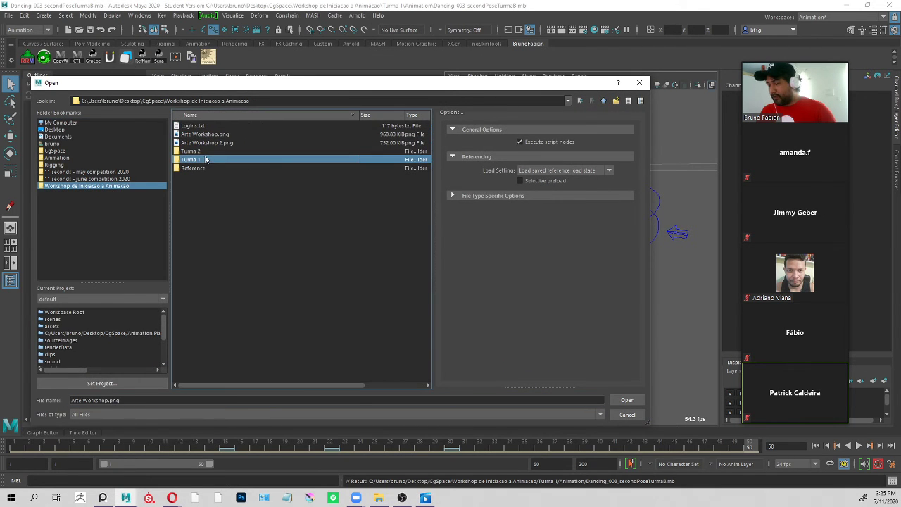
{"action": "left_click", "coordinate": [207, 151]}
{"action": "double_click", "coordinate": [207, 152]}
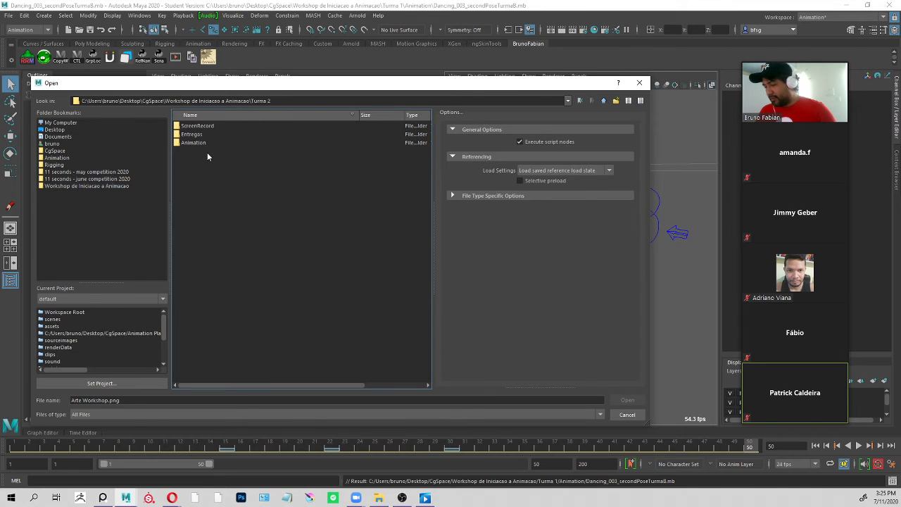
{"action": "double_click", "coordinate": [185, 143]}
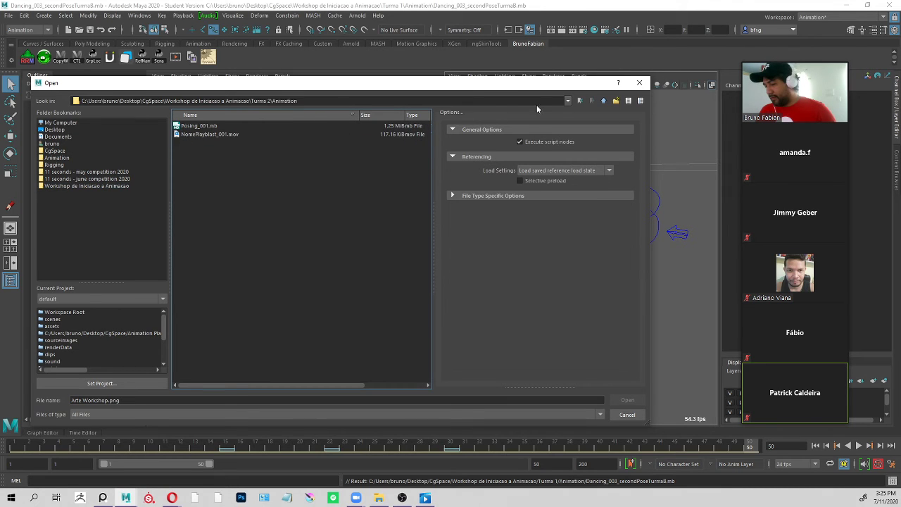
{"action": "left_click", "coordinate": [602, 101]}
{"action": "left_click", "coordinate": [602, 101]}
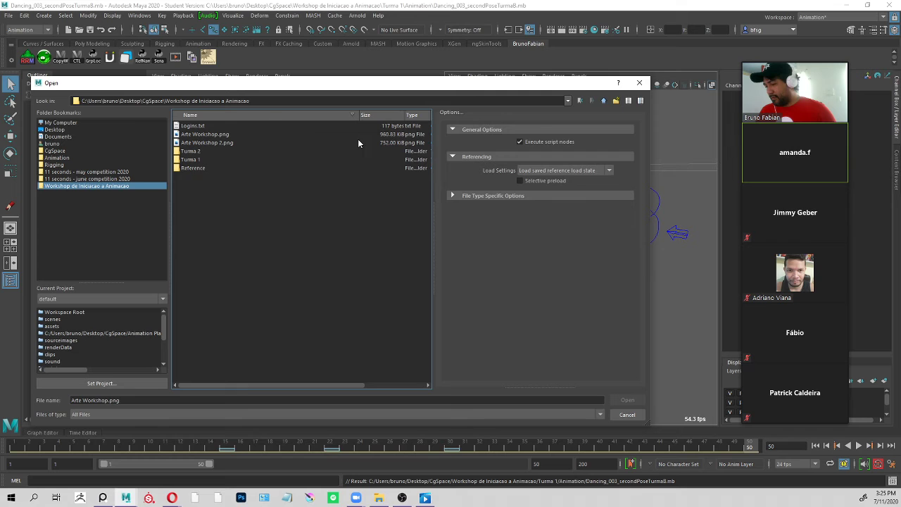
Open Rigging_045b_NoArnold.mb from the bookmarked Rigging folder and close the tweenMachine window.
{"action": "left_click", "coordinate": [74, 164]}
{"action": "left_click", "coordinate": [76, 157]}
{"action": "left_click", "coordinate": [70, 166]}
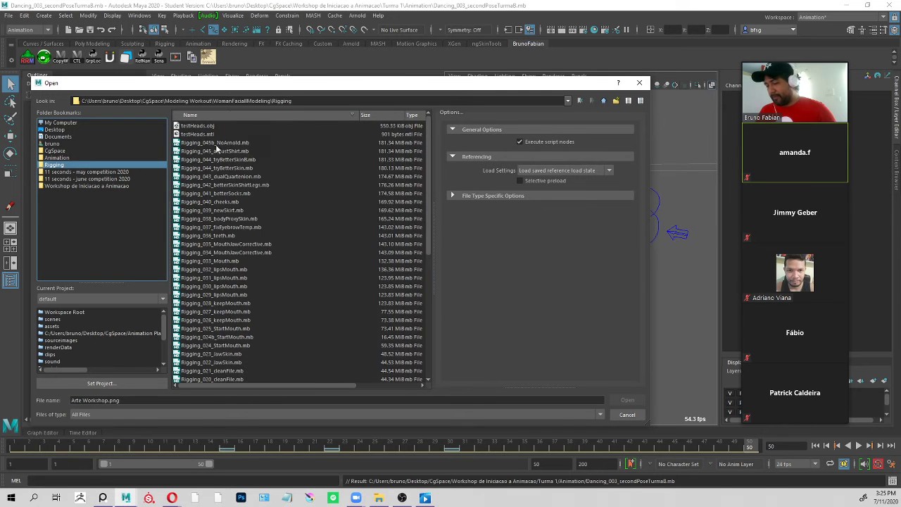
{"action": "left_click", "coordinate": [227, 143]}
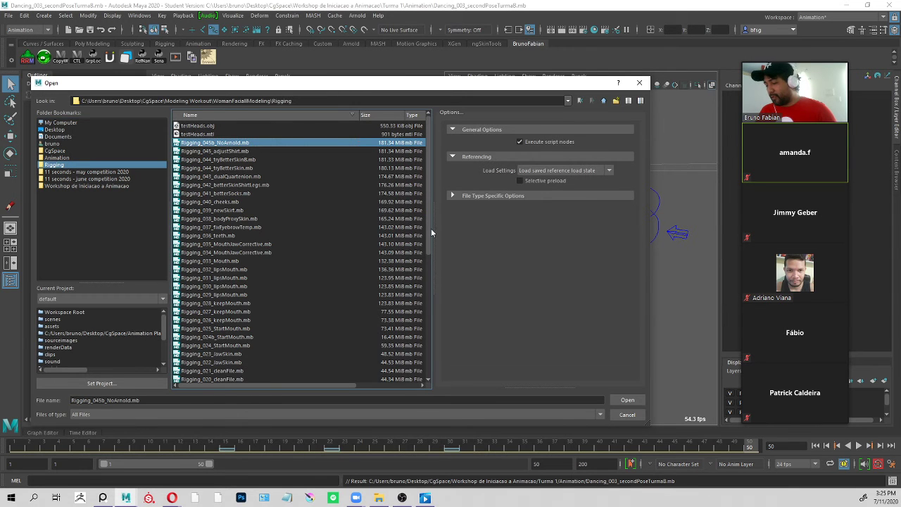
{"action": "left_click", "coordinate": [627, 401]}
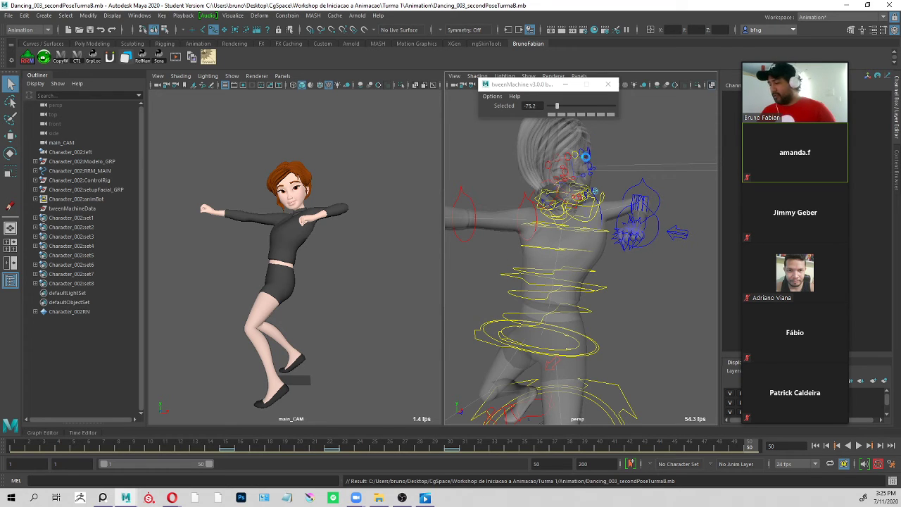
{"action": "left_click", "coordinate": [443, 255]}
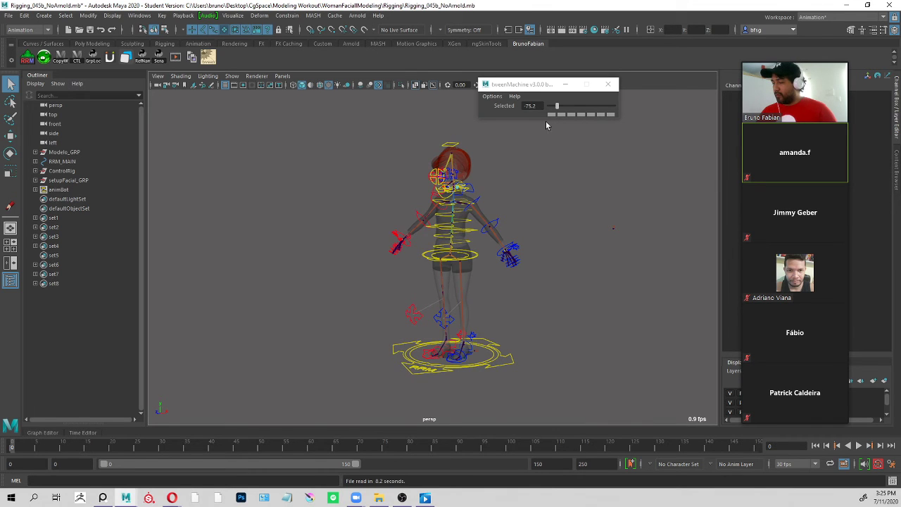
{"action": "left_click_drag", "start_coordinate": [529, 89], "coordinate": [611, 160]}
{"action": "left_click", "coordinate": [689, 150]}
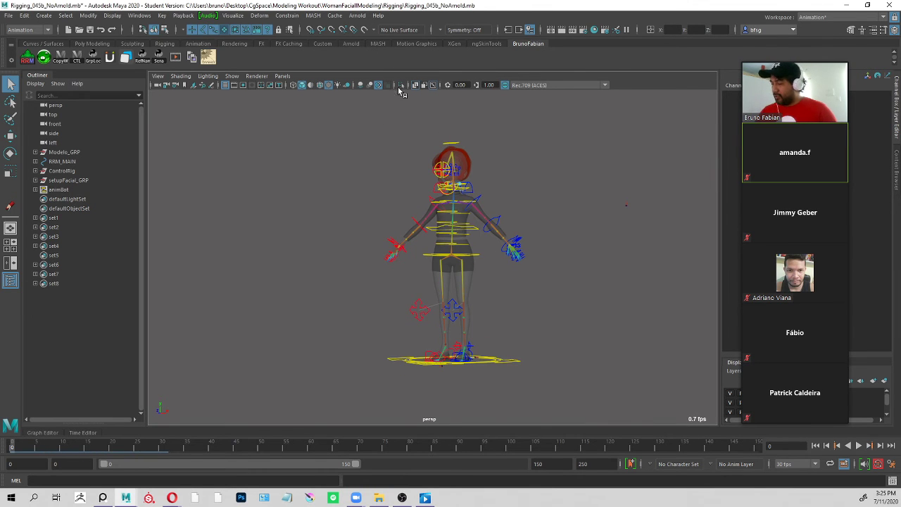
Turn off X-Ray display and turn on textured shading for the character in the perspective view.
{"action": "left_click", "coordinate": [415, 85]}
{"action": "left_click_drag", "start_coordinate": [501, 200], "coordinate": [579, 202], "text": "alt"}
{"action": "right_click_drag", "start_coordinate": [578, 202], "coordinate": [679, 194], "text": "alt"}
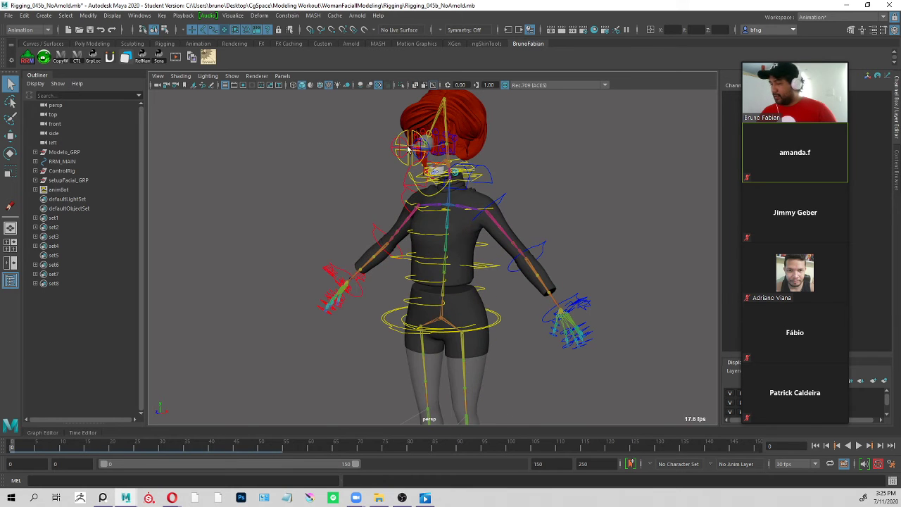
{"action": "left_click", "coordinate": [328, 85]}
{"action": "right_click_drag", "start_coordinate": [472, 163], "coordinate": [554, 227], "text": "alt"}
{"action": "middle_click_drag", "start_coordinate": [555, 227], "coordinate": [568, 145], "text": "alt"}
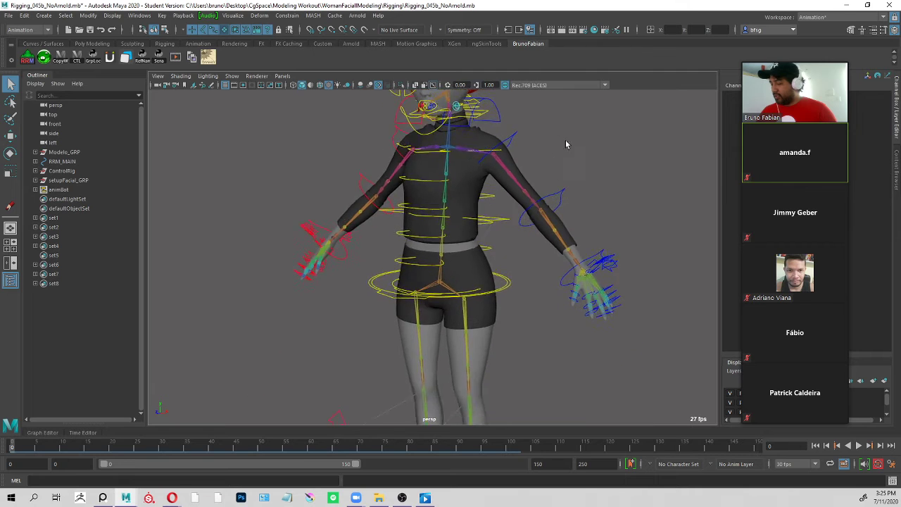
{"action": "left_click_drag", "start_coordinate": [567, 145], "coordinate": [585, 213], "text": "alt"}
{"action": "right_click_drag", "start_coordinate": [585, 213], "coordinate": [247, 126], "text": "alt"}
{"action": "middle_click_drag", "start_coordinate": [247, 125], "coordinate": [300, 120], "text": "alt"}
Limit the perspective view's displayed object types to NURBS Curves and Polygons, hiding the joints.
{"action": "left_click", "coordinate": [232, 75]}
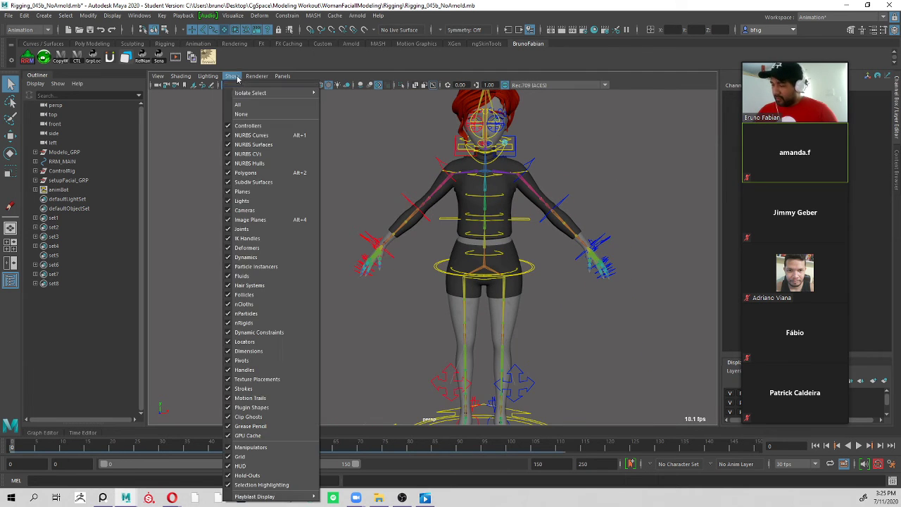
{"action": "left_click", "coordinate": [241, 114]}
{"action": "left_click", "coordinate": [231, 76]}
{"action": "left_click", "coordinate": [252, 135]}
{"action": "left_click", "coordinate": [231, 75]}
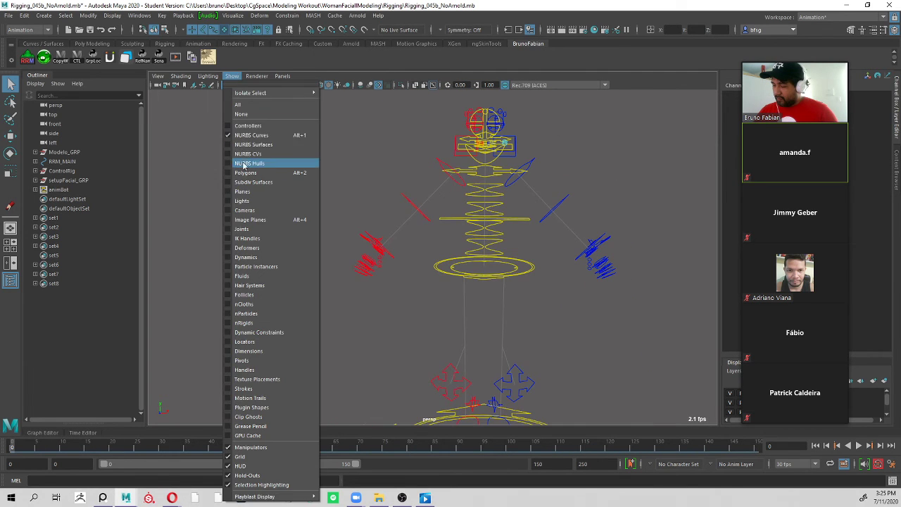
{"action": "left_click", "coordinate": [245, 173]}
Move the hip control ROOT_Ctrl down about 7.3 units and back about 9.6 units so the knees bend.
{"action": "left_click_drag", "start_coordinate": [593, 182], "coordinate": [563, 193], "text": "alt"}
{"action": "right_click_drag", "start_coordinate": [563, 193], "coordinate": [555, 225], "text": "alt"}
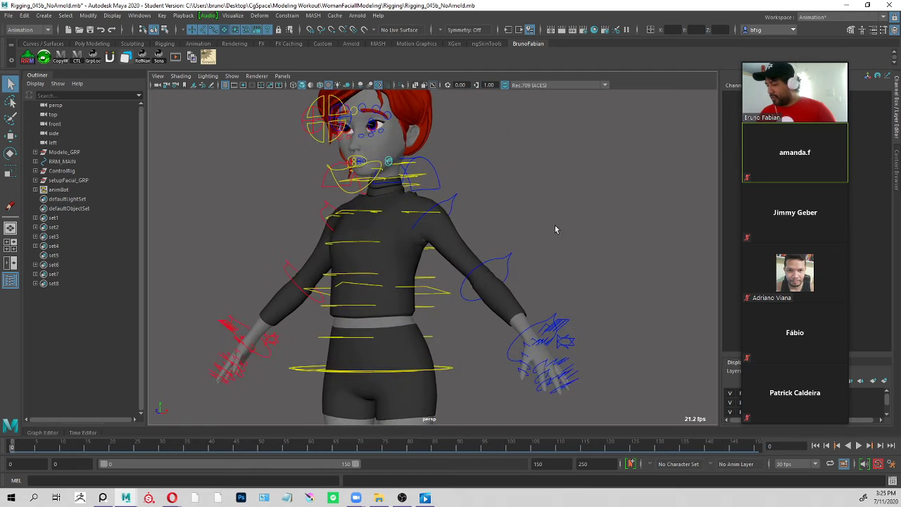
{"action": "middle_click_drag", "start_coordinate": [555, 225], "coordinate": [558, 176], "text": "alt"}
{"action": "left_click_drag", "start_coordinate": [559, 176], "coordinate": [479, 276], "text": "alt"}
{"action": "left_click", "coordinate": [452, 314]}
{"action": "right_click_drag", "start_coordinate": [457, 323], "coordinate": [499, 284], "text": "alt"}
{"action": "middle_click_drag", "start_coordinate": [499, 284], "coordinate": [519, 308], "text": "alt"}
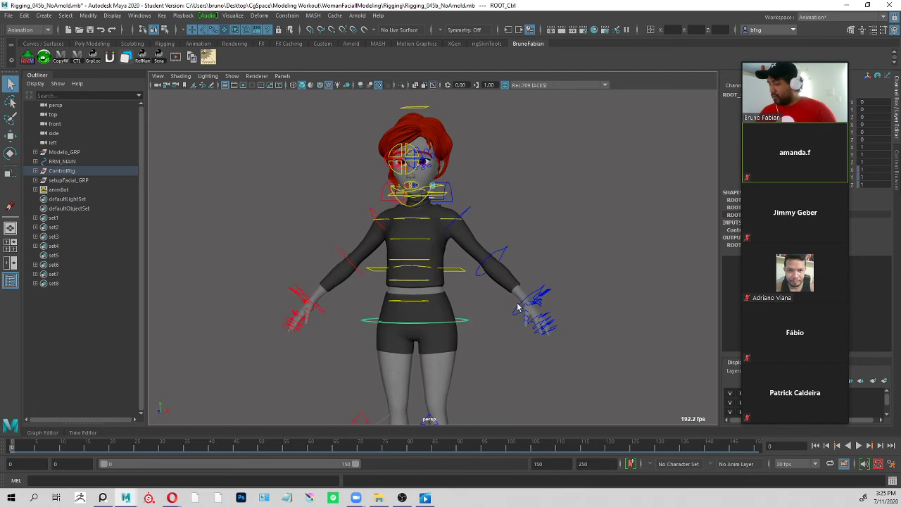
{"action": "left_click_drag", "start_coordinate": [519, 307], "coordinate": [504, 344], "text": "alt"}
{"action": "right_click_drag", "start_coordinate": [504, 344], "coordinate": [498, 299], "text": "alt"}
{"action": "middle_click_drag", "start_coordinate": [498, 298], "coordinate": [523, 235], "text": "alt"}
{"action": "left_click_drag", "start_coordinate": [523, 235], "coordinate": [545, 244], "text": "alt"}
{"action": "key", "text": "w"}
{"action": "left_click_drag", "start_coordinate": [487, 214], "coordinate": [466, 212]}
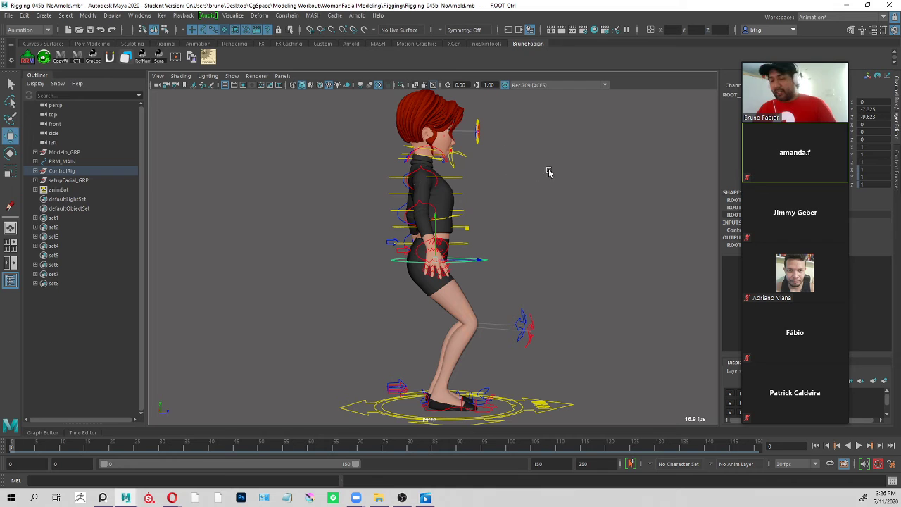
Rotate the right arm's FK controls to bring the forearm in front of the body, with the elbow's Rotate Y at about -82.6.
{"action": "left_click", "coordinate": [433, 183]}
{"action": "key", "text": "e"}
{"action": "left_click_drag", "start_coordinate": [440, 194], "coordinate": [464, 180]}
{"action": "key", "text": "q"}
{"action": "left_click", "coordinate": [414, 221]}
{"action": "key", "text": "e"}
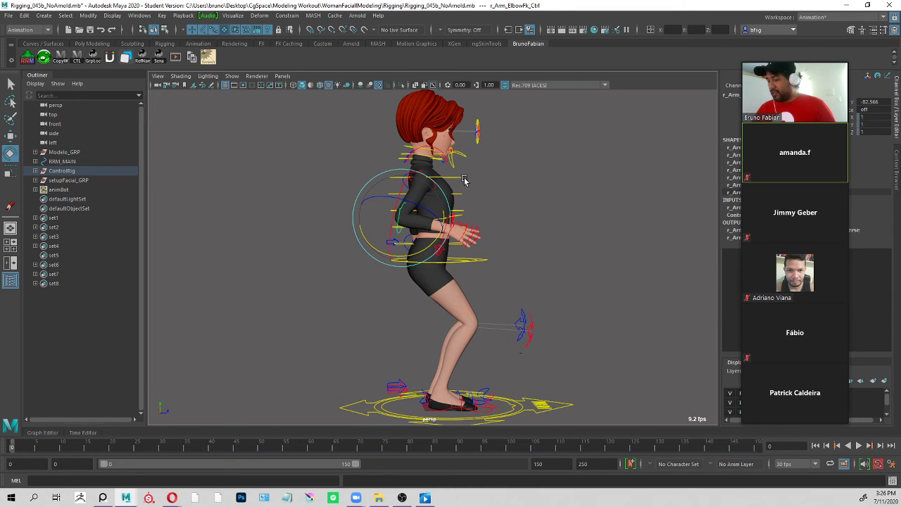
{"action": "key", "text": "q"}
{"action": "left_click", "coordinate": [445, 241]}
{"action": "key", "text": "e"}
{"action": "key", "text": "q"}
{"action": "left_click_drag", "start_coordinate": [453, 261], "coordinate": [506, 257]}
{"action": "scroll", "coordinate": [509, 221], "scroll_direction": "up", "scroll_amount": 2}
{"action": "key", "text": "e"}
{"action": "key", "text": "q"}
Lower the hip control ROOT_Ctrl further so the character crouches deeper with the posed FK arm.
{"action": "left_click", "coordinate": [492, 267]}
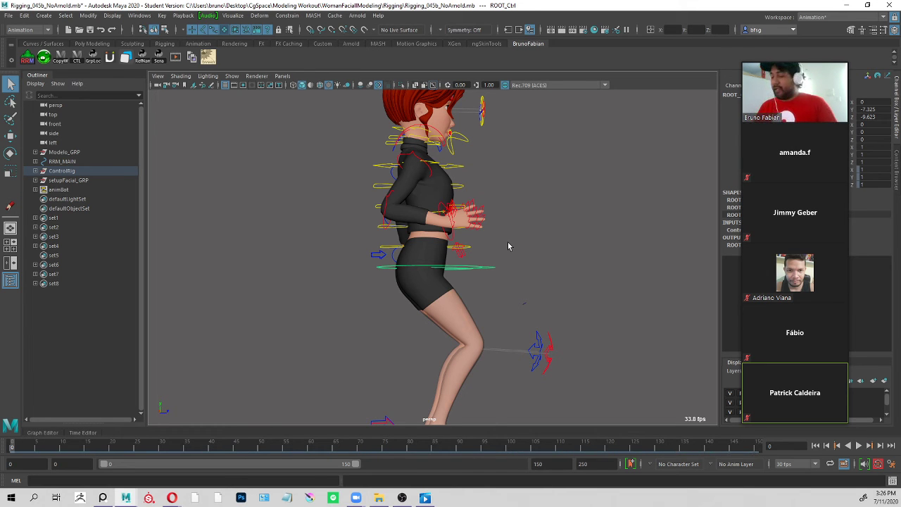
{"action": "left_click_drag", "start_coordinate": [487, 274], "coordinate": [513, 260], "text": "alt"}
{"action": "key", "text": "w"}
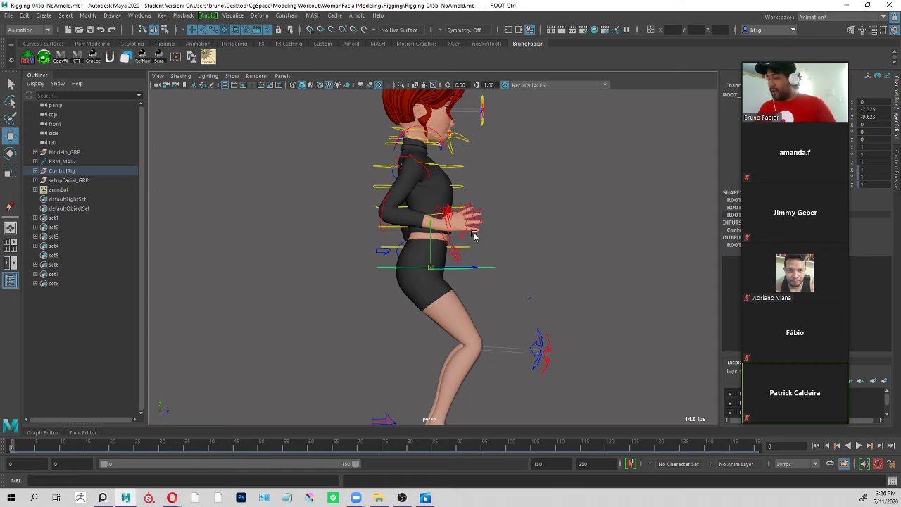
{"action": "mouse_move", "coordinate": [463, 236]}
{"action": "left_mouse_down"}
{"action": "mouse_move", "coordinate": [475, 243]}
{"action": "mouse_move", "coordinate": [443, 247]}
{"action": "mouse_move", "coordinate": [451, 255]}
{"action": "mouse_move", "coordinate": [413, 244]}
{"action": "mouse_move", "coordinate": [455, 241]}
{"action": "mouse_move", "coordinate": [458, 259]}
{"action": "mouse_move", "coordinate": [443, 252]}
{"action": "mouse_move", "coordinate": [451, 245]}
{"action": "mouse_move", "coordinate": [461, 257]}
{"action": "mouse_move", "coordinate": [465, 239]}
{"action": "left_mouse_up"}
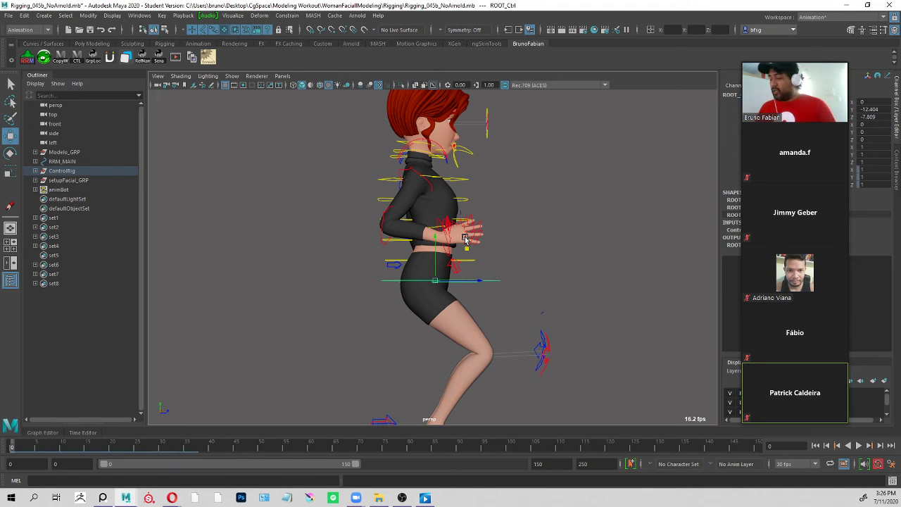
{"action": "mouse_move", "coordinate": [468, 248]}
{"action": "left_mouse_down"}
{"action": "mouse_move", "coordinate": [459, 256]}
{"action": "mouse_move", "coordinate": [466, 252]}
{"action": "left_mouse_up"}
Switch the left arm from FK to IK by setting Switch Ik Fk to 0 on l_Arm_Switch_Ctrl.
{"action": "left_click_drag", "start_coordinate": [497, 216], "coordinate": [563, 218], "text": "alt"}
{"action": "left_click", "coordinate": [548, 207]}
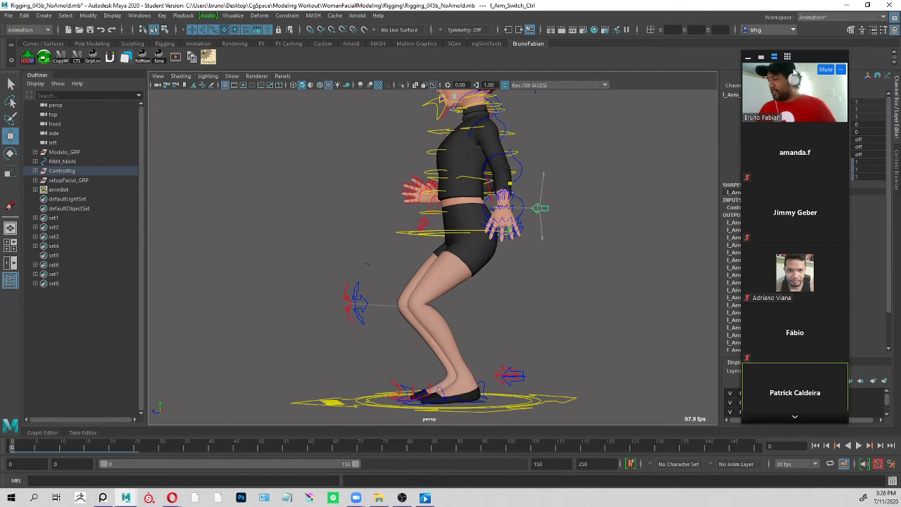
{"action": "mouse_move", "coordinate": [544, 185]}
{"action": "left_mouse_down", "text": "alt"}
{"action": "mouse_move", "coordinate": [620, 185]}
{"action": "mouse_move", "coordinate": [555, 175]}
{"action": "left_mouse_up", "text": "alt"}
{"action": "right_click_drag", "start_coordinate": [555, 174], "coordinate": [650, 175], "text": "alt"}
{"action": "left_click", "coordinate": [829, 103]}
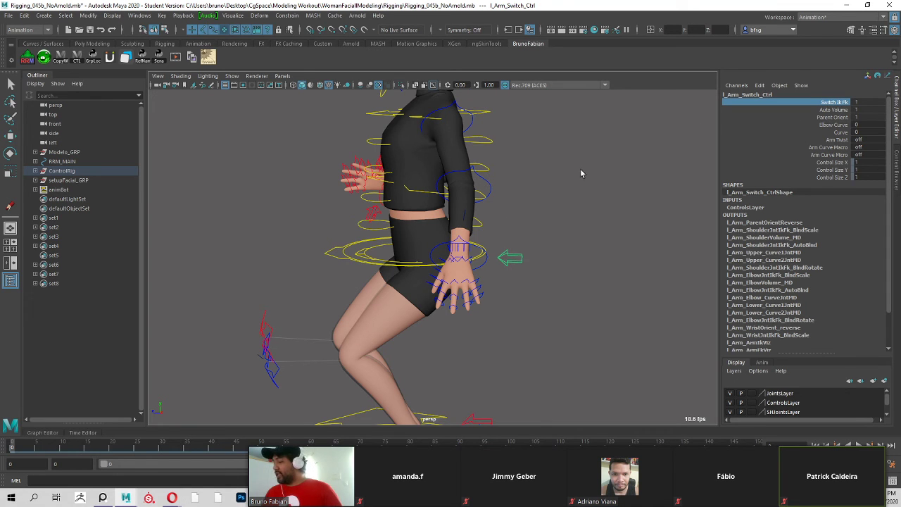
{"action": "left_click_drag", "start_coordinate": [599, 187], "coordinate": [625, 178], "text": "alt"}
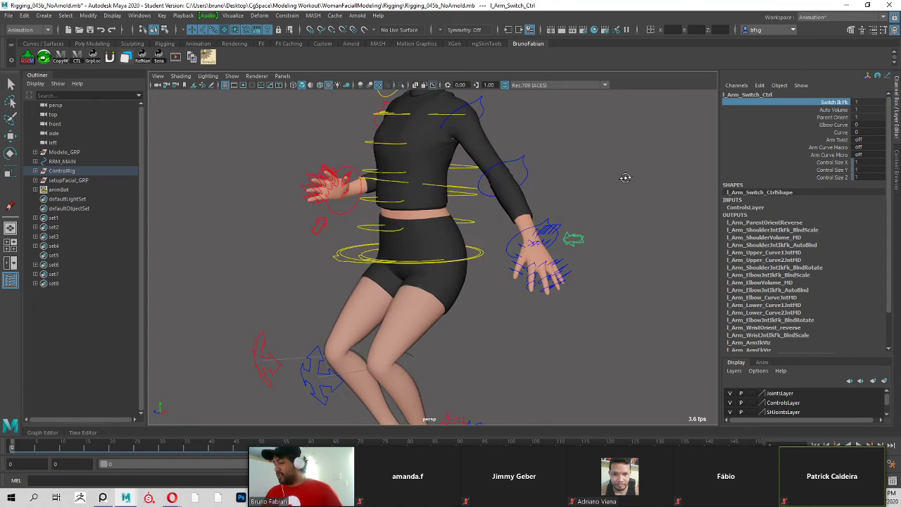
{"action": "middle_click_drag", "start_coordinate": [511, 198], "coordinate": [503, 198]}
{"action": "left_click_drag", "start_coordinate": [599, 183], "coordinate": [654, 207], "text": "alt"}
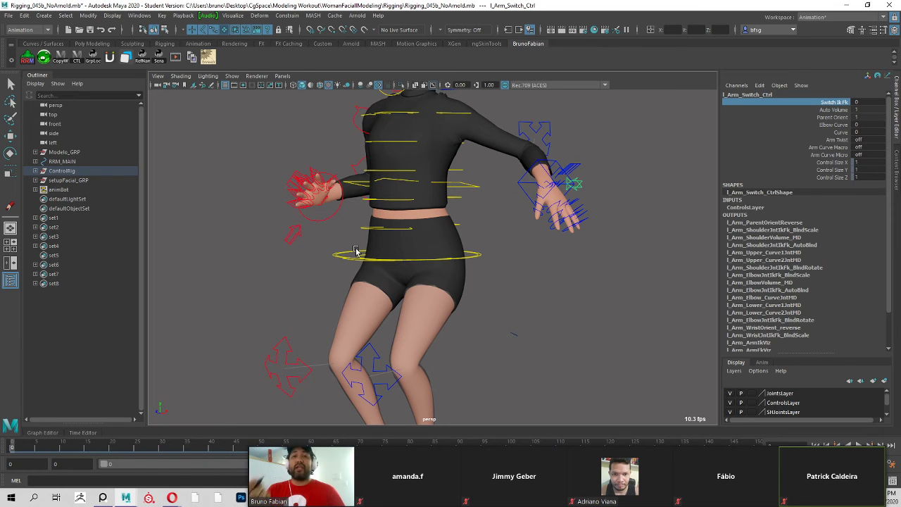
Toggle the left arm's Switch Ik Fk to 1 and back to 0 to compare the FK and IK poses.
{"action": "middle_click_drag", "start_coordinate": [512, 259], "coordinate": [704, 253]}
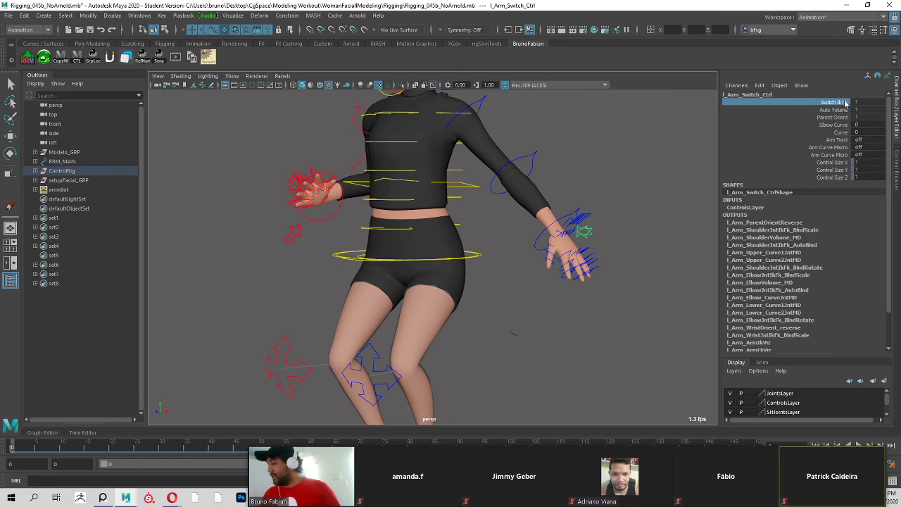
{"action": "mouse_move", "coordinate": [639, 188]}
{"action": "left_mouse_down", "text": "alt"}
{"action": "mouse_move", "coordinate": [614, 191]}
{"action": "mouse_move", "coordinate": [636, 213]}
{"action": "mouse_move", "coordinate": [651, 186]}
{"action": "left_mouse_up", "text": "alt"}
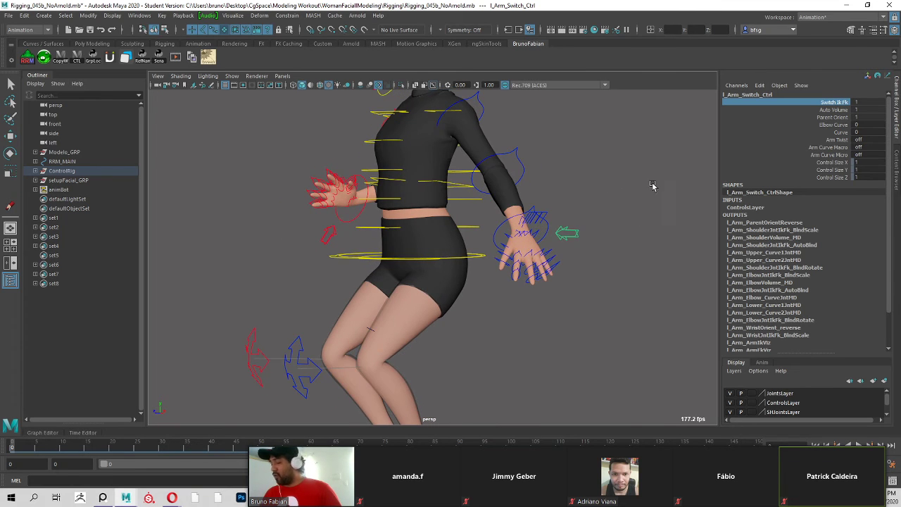
{"action": "middle_click_drag", "start_coordinate": [652, 186], "coordinate": [409, 210]}
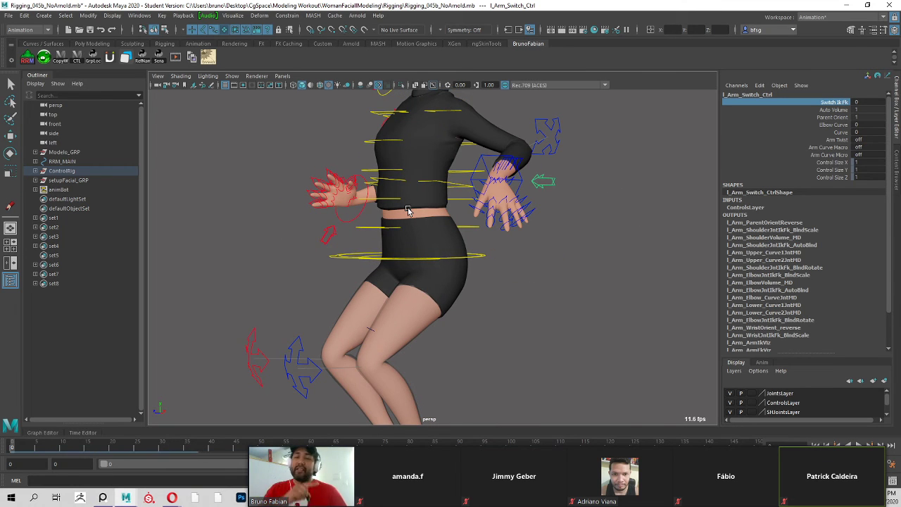
Try moving the left arm's IK elbow control l_Arm_ElbowIk_Ctrl, and undo the last move.
{"action": "left_click_drag", "start_coordinate": [407, 211], "coordinate": [348, 240], "text": "alt"}
{"action": "middle_click_drag", "start_coordinate": [349, 240], "coordinate": [307, 298], "text": "alt"}
{"action": "left_click_drag", "start_coordinate": [307, 298], "coordinate": [415, 289], "text": "alt"}
{"action": "right_click_drag", "start_coordinate": [416, 288], "coordinate": [507, 246], "text": "alt"}
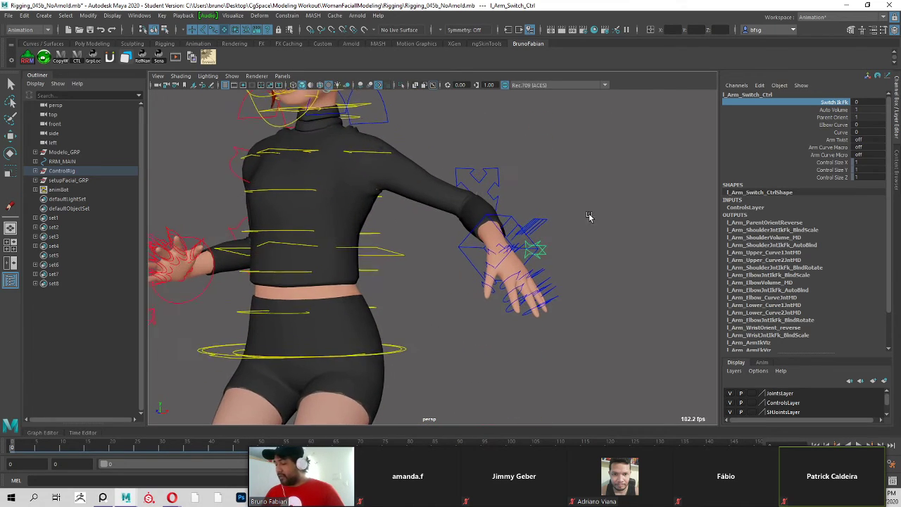
{"action": "left_click", "coordinate": [589, 216]}
{"action": "key", "text": "w"}
{"action": "left_click", "coordinate": [513, 216]}
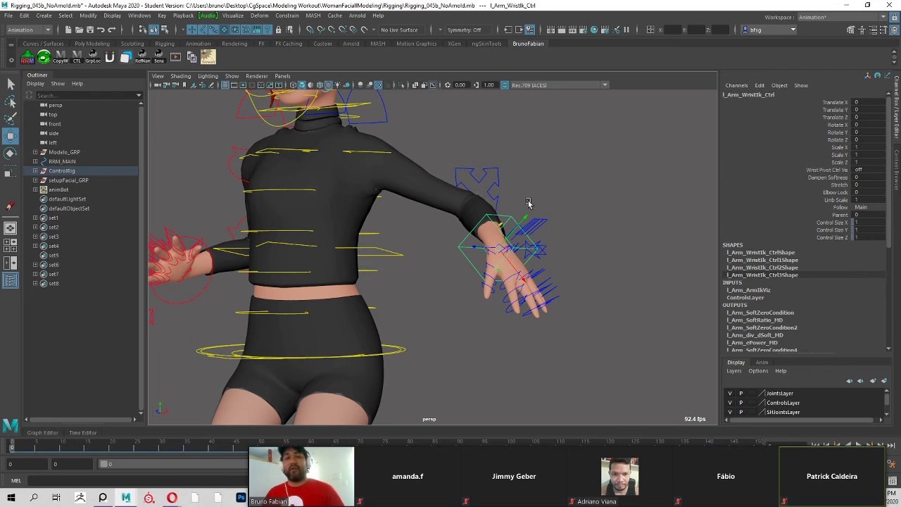
{"action": "left_click_drag", "start_coordinate": [490, 170], "coordinate": [483, 176]}
{"action": "left_click_drag", "start_coordinate": [498, 180], "coordinate": [543, 173], "text": "alt"}
{"action": "middle_click_drag", "start_coordinate": [544, 171], "coordinate": [560, 157]}
{"action": "key", "text": "ctrl+z"}
Select the right arm's FK shoulder and wrist controls in turn to compare them with the left IK arm.
{"action": "left_click_drag", "start_coordinate": [331, 255], "coordinate": [523, 270], "text": "alt"}
{"action": "right_click_drag", "start_coordinate": [523, 270], "coordinate": [464, 258], "text": "alt"}
{"action": "left_click_drag", "start_coordinate": [464, 258], "coordinate": [414, 247], "text": "alt"}
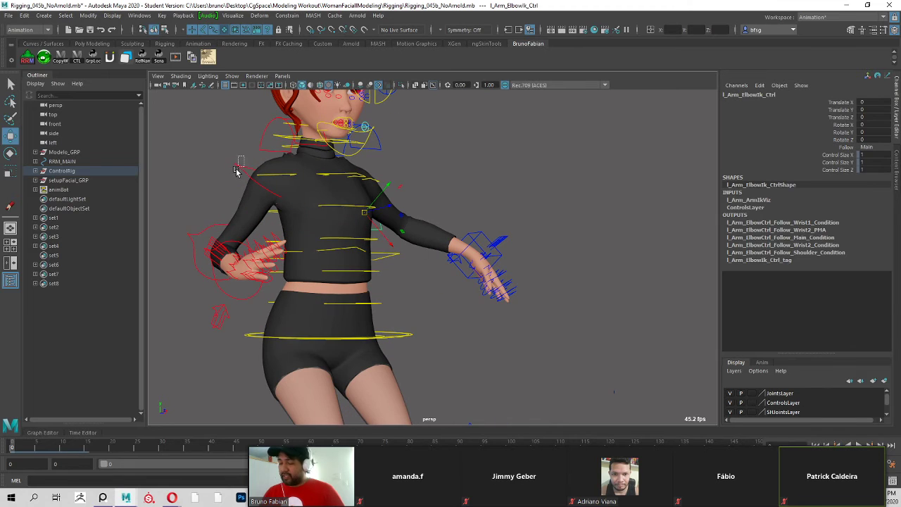
{"action": "left_click", "coordinate": [237, 172]}
{"action": "key", "text": "e"}
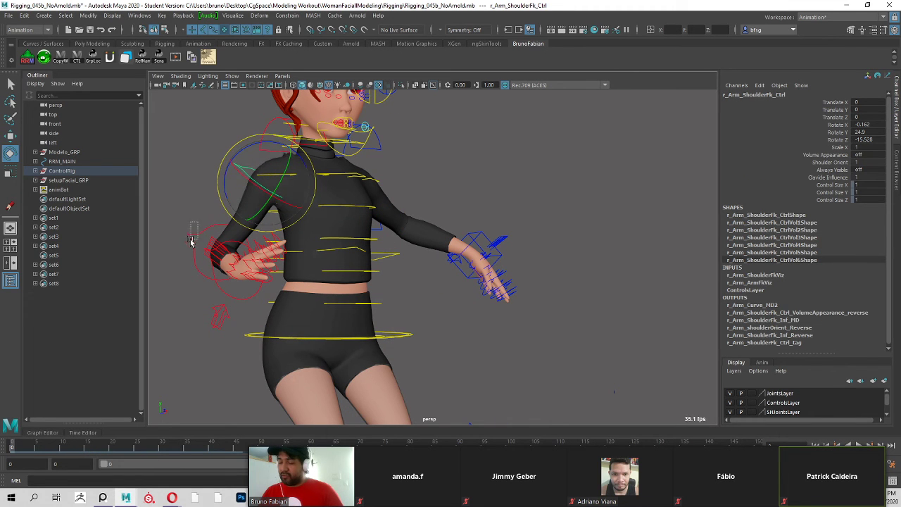
{"action": "left_click", "coordinate": [197, 243]}
{"action": "key", "text": "q"}
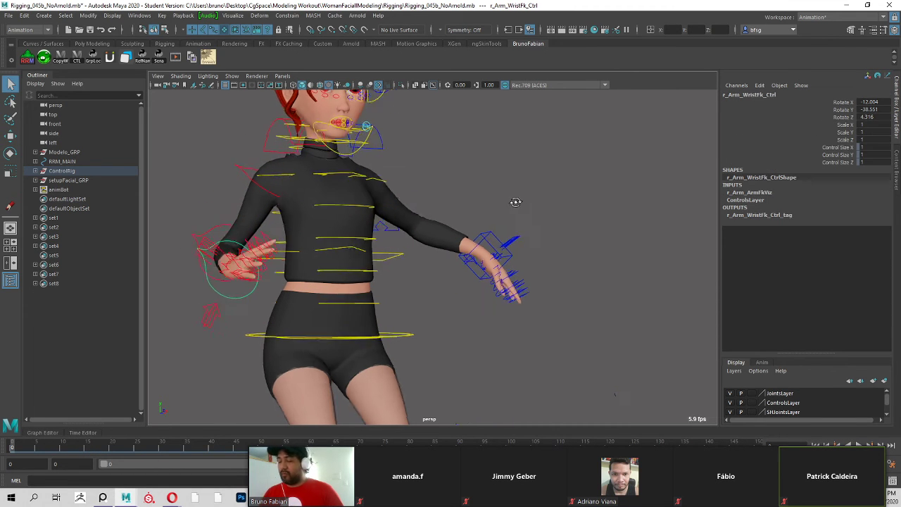
Lower the left wrist IK control l_Arm_WristIk_Ctrl toward the hip and rotate the hand.
{"action": "left_click_drag", "start_coordinate": [516, 202], "coordinate": [537, 214], "text": "alt"}
{"action": "middle_click_drag", "start_coordinate": [538, 214], "coordinate": [462, 173], "text": "alt"}
{"action": "right_click_drag", "start_coordinate": [462, 174], "coordinate": [474, 186], "text": "alt"}
{"action": "left_click", "coordinate": [456, 205]}
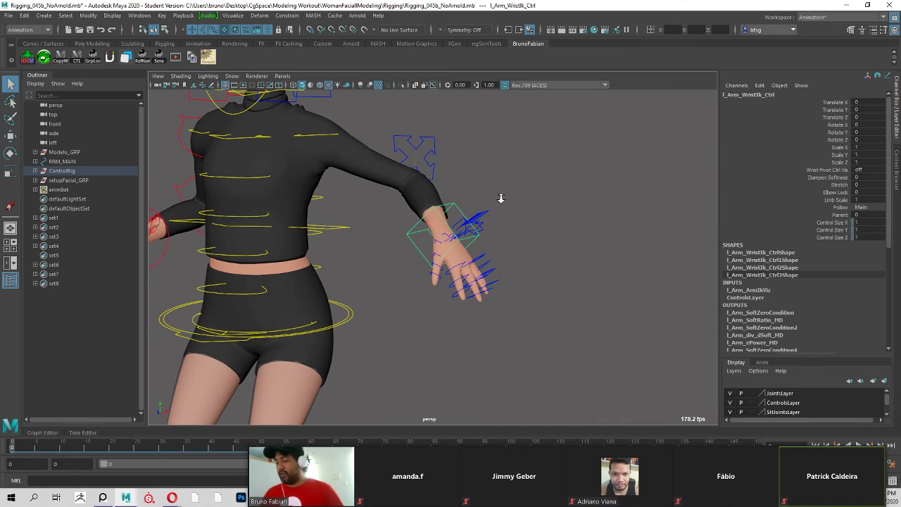
{"action": "left_click_drag", "start_coordinate": [501, 198], "coordinate": [540, 226], "text": "alt"}
{"action": "key", "text": "w"}
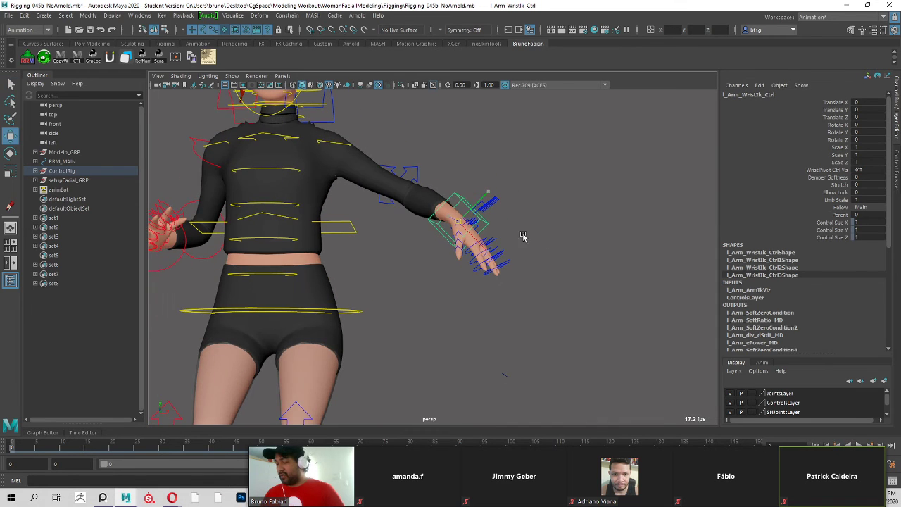
{"action": "middle_click_drag", "start_coordinate": [523, 236], "coordinate": [438, 268]}
{"action": "key", "text": "e"}
{"action": "left_click_drag", "start_coordinate": [391, 280], "coordinate": [342, 261]}
{"action": "key", "text": "q"}
Reposition the left elbow IK control l_Arm_ElbowIk_Ctrl to redirect the bent elbow.
{"action": "left_click_drag", "start_coordinate": [485, 235], "coordinate": [456, 213], "text": "alt"}
{"action": "left_click", "coordinate": [459, 164]}
{"action": "key", "text": "w"}
{"action": "middle_click_drag", "start_coordinate": [456, 213], "coordinate": [473, 243]}
{"action": "left_click_drag", "start_coordinate": [473, 243], "coordinate": [398, 255], "text": "alt"}
{"action": "middle_click_drag", "start_coordinate": [398, 255], "coordinate": [437, 271]}
{"action": "left_click_drag", "start_coordinate": [437, 272], "coordinate": [470, 269], "text": "alt"}
Rotate and move l_Arm_WristIk_Ctrl to bring the left hand in front of the waist, at Translate Y about -19.6.
{"action": "left_click", "coordinate": [322, 210]}
{"action": "key", "text": "e"}
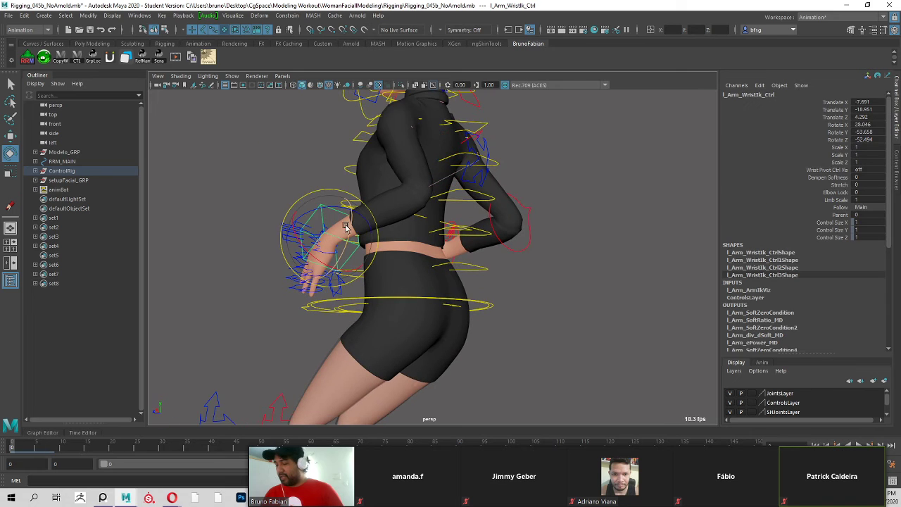
{"action": "left_click_drag", "start_coordinate": [346, 227], "coordinate": [568, 229]}
{"action": "key", "text": "w"}
{"action": "mouse_move", "coordinate": [568, 230]}
{"action": "middle_mouse_down"}
{"action": "mouse_move", "coordinate": [560, 226]}
{"action": "mouse_move", "coordinate": [562, 233]}
{"action": "middle_mouse_up"}
{"action": "key", "text": "e"}
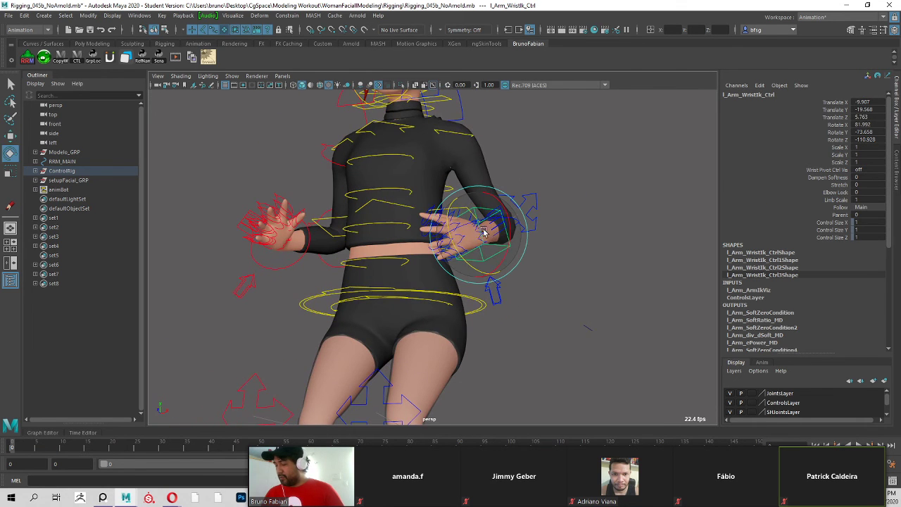
{"action": "left_click_drag", "start_coordinate": [484, 231], "coordinate": [503, 236]}
{"action": "key", "text": "q"}
Adjust the left IK elbow control to refine the elbow's direction with the hand in front of the waist.
{"action": "left_click_drag", "start_coordinate": [561, 205], "coordinate": [531, 177], "text": "alt"}
{"action": "left_click", "coordinate": [515, 178]}
{"action": "middle_click_drag", "start_coordinate": [533, 200], "coordinate": [534, 245], "text": "alt"}
{"action": "key", "text": "w"}
{"action": "key", "text": "q"}
Move the hip control ROOT_Ctrl backward to Translate Y about -12.8 and Z about -26.4, leaving the IK hand in place.
{"action": "left_click_drag", "start_coordinate": [554, 213], "coordinate": [457, 246], "text": "alt"}
{"action": "left_click", "coordinate": [447, 242]}
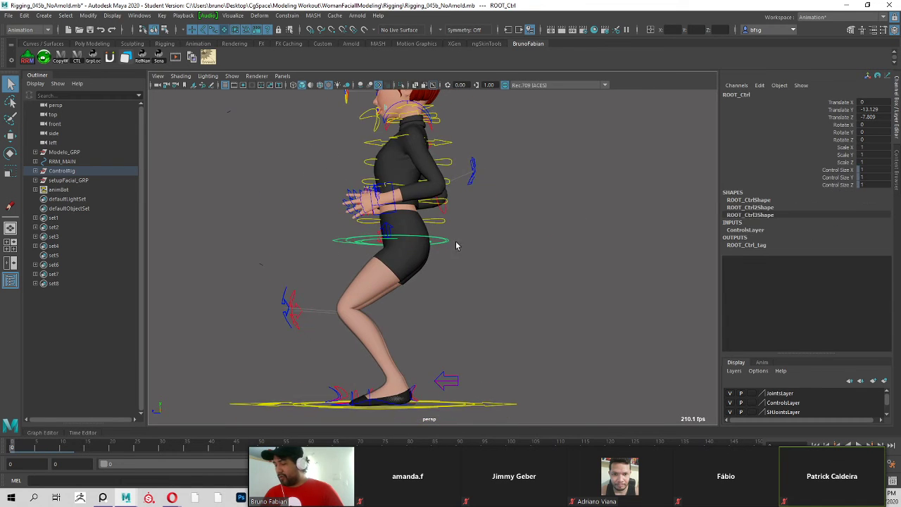
{"action": "scroll", "coordinate": [461, 248], "scroll_direction": "up", "scroll_amount": 3}
{"action": "middle_click_drag", "start_coordinate": [463, 249], "coordinate": [487, 299], "text": "alt"}
{"action": "key", "text": "w"}
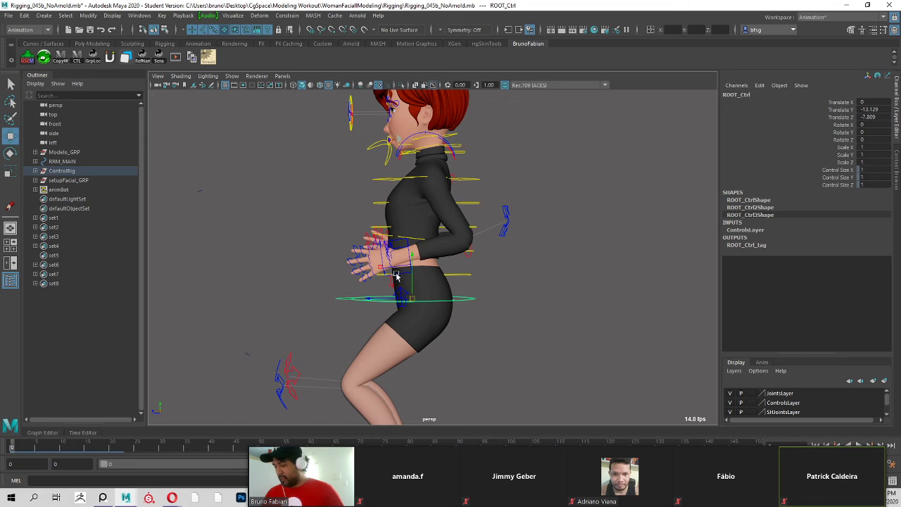
{"action": "left_click_drag", "start_coordinate": [400, 279], "coordinate": [432, 274]}
{"action": "left_click_drag", "start_coordinate": [388, 279], "coordinate": [436, 266]}
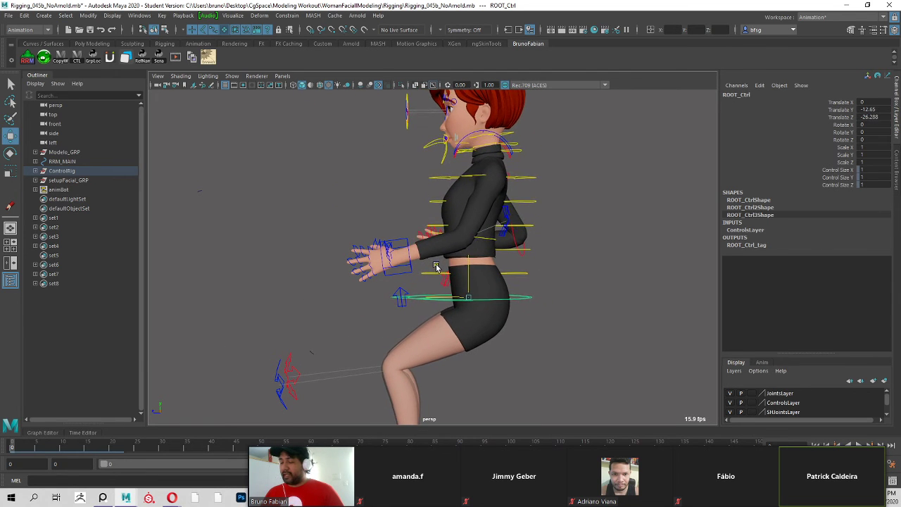
Rotate and move the left wrist IK control so the hand lies flat, palm down, in front of the body.
{"action": "left_click", "coordinate": [393, 254]}
{"action": "key", "text": "e"}
{"action": "left_click_drag", "start_coordinate": [415, 223], "coordinate": [400, 238]}
{"action": "left_click_drag", "start_coordinate": [459, 236], "coordinate": [475, 243], "text": "alt"}
{"action": "key", "text": "w"}
{"action": "mouse_move", "coordinate": [393, 263]}
{"action": "left_mouse_down"}
{"action": "mouse_move", "coordinate": [448, 202]}
{"action": "mouse_move", "coordinate": [383, 262]}
{"action": "left_mouse_up"}
Shift the hip control ROOT_Ctrl slightly up and forward, to Translate Y about -11.1 and Z about -24.
{"action": "left_click", "coordinate": [528, 296]}
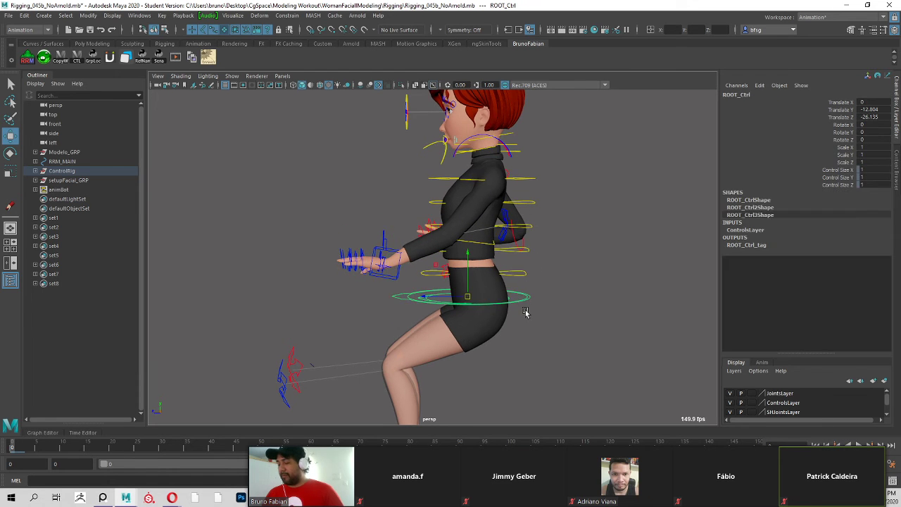
{"action": "left_click_drag", "start_coordinate": [525, 312], "coordinate": [523, 298], "text": "alt"}
{"action": "mouse_move", "coordinate": [468, 298]}
{"action": "left_mouse_down"}
{"action": "mouse_move", "coordinate": [472, 287]}
{"action": "mouse_move", "coordinate": [456, 294]}
{"action": "mouse_move", "coordinate": [464, 283]}
{"action": "left_mouse_up"}
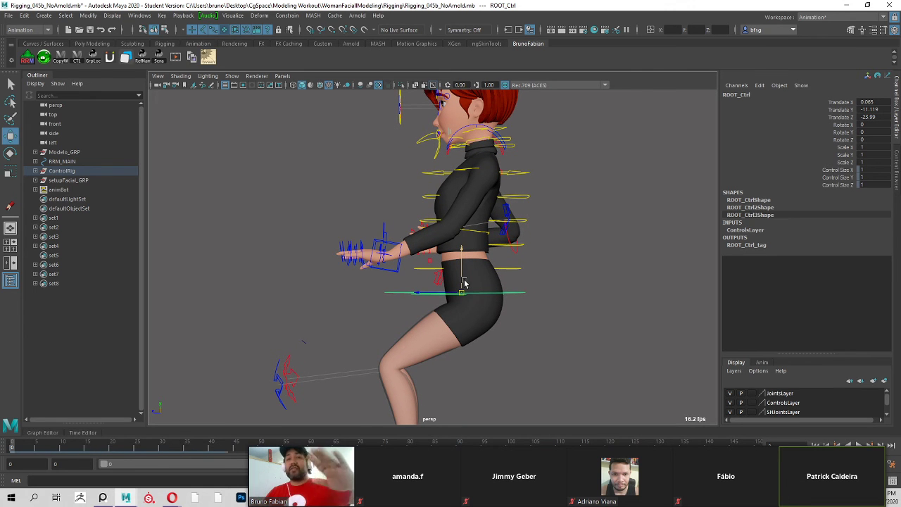
Rotate the right arm's FK shoulder and elbow controls to extend the arm forward, with the elbow's Rotate Y at about 11.4.
{"action": "left_click_drag", "start_coordinate": [403, 213], "coordinate": [537, 209], "text": "alt"}
{"action": "left_click_drag", "start_coordinate": [378, 199], "coordinate": [392, 181], "text": "alt"}
{"action": "left_click", "coordinate": [360, 184]}
{"action": "key", "text": "e"}
{"action": "key", "text": "q"}
{"action": "left_click", "coordinate": [397, 224]}
{"action": "key", "text": "e"}
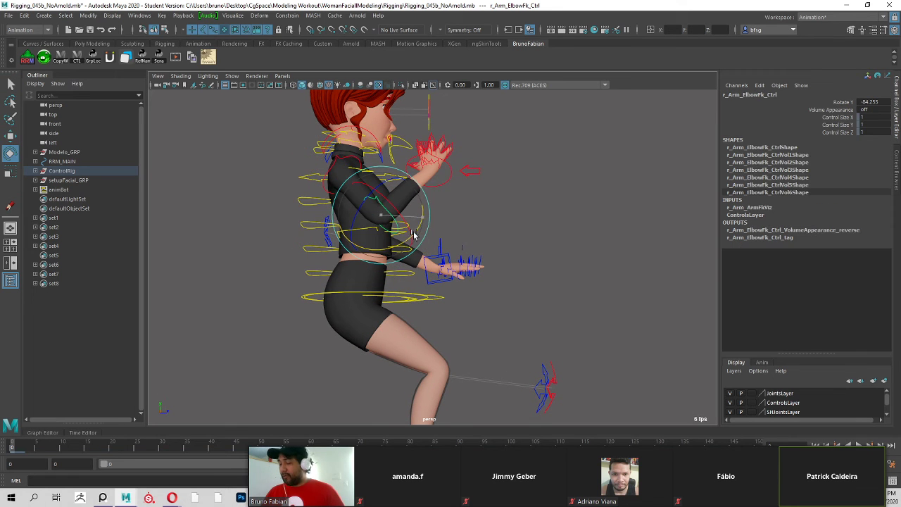
{"action": "mouse_move", "coordinate": [417, 232]}
{"action": "left_mouse_down"}
{"action": "mouse_move", "coordinate": [423, 243]}
{"action": "mouse_move", "coordinate": [433, 236]}
{"action": "left_mouse_up"}
{"action": "key", "text": "q"}
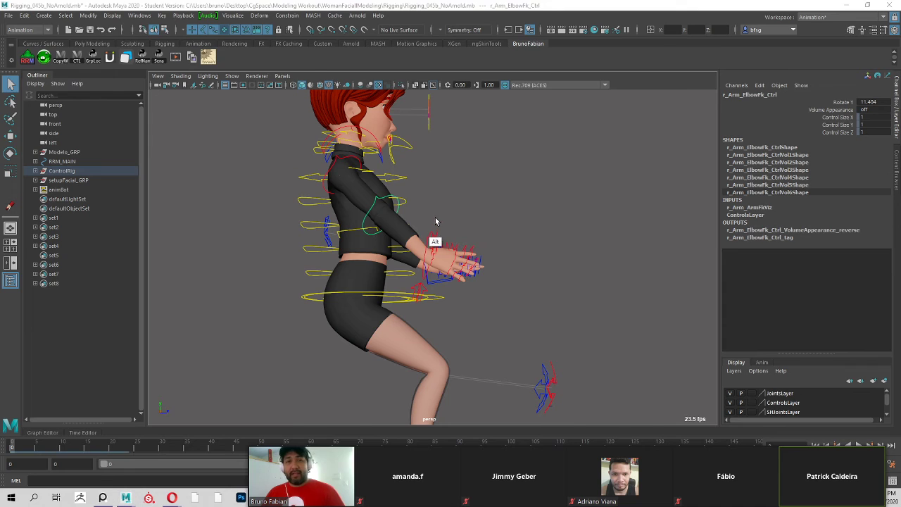
Switch to the Proposta Aula 2 presentation to view the FK and IK slide, and return to Maya.
{"action": "key", "text": "alt+Tab"}
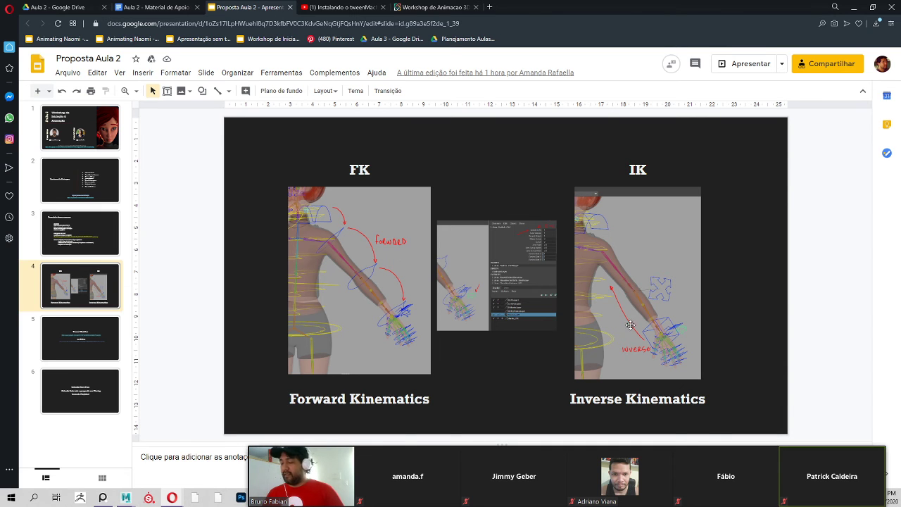
{"action": "key", "text": "alt+Tab"}
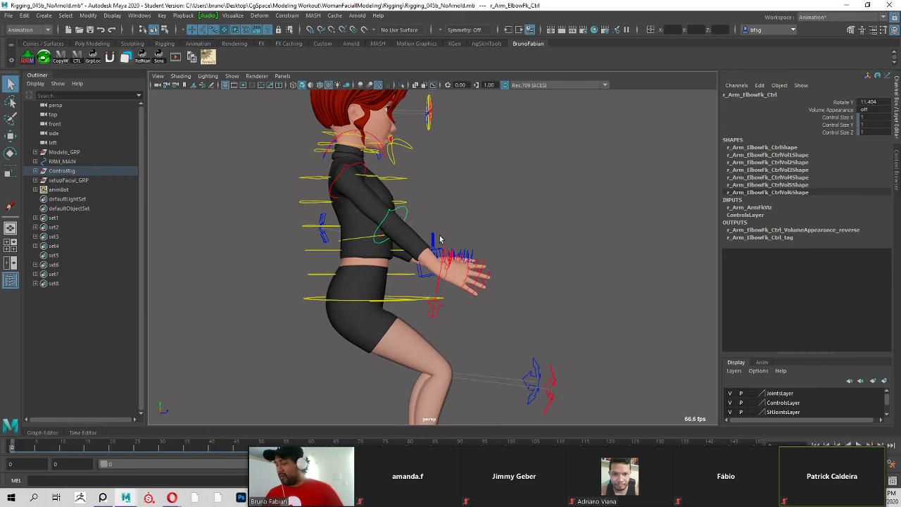
Rotate the right arm's FK shoulder control to Rotate Y about -51.8, and adjust its FK elbow rotation.
{"action": "left_click", "coordinate": [357, 177]}
{"action": "key", "text": "e"}
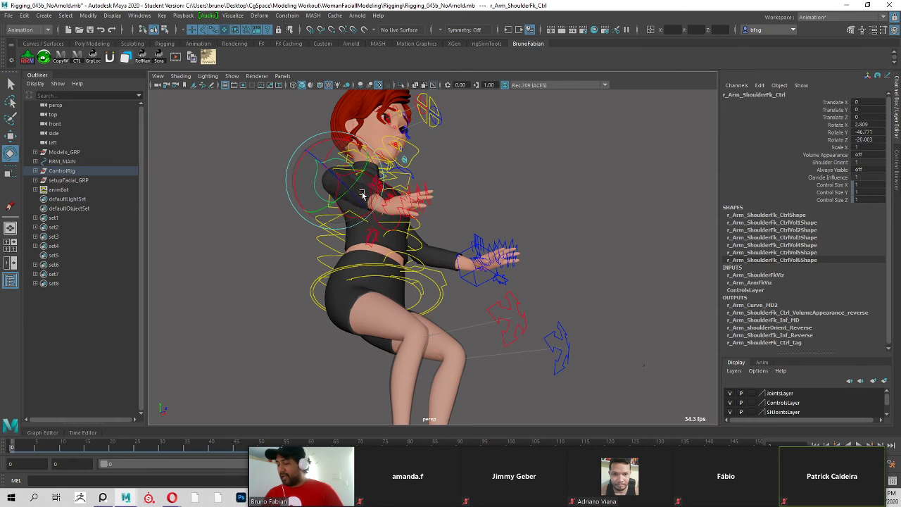
{"action": "left_click_drag", "start_coordinate": [389, 180], "coordinate": [493, 204], "text": "alt"}
{"action": "key", "text": "q"}
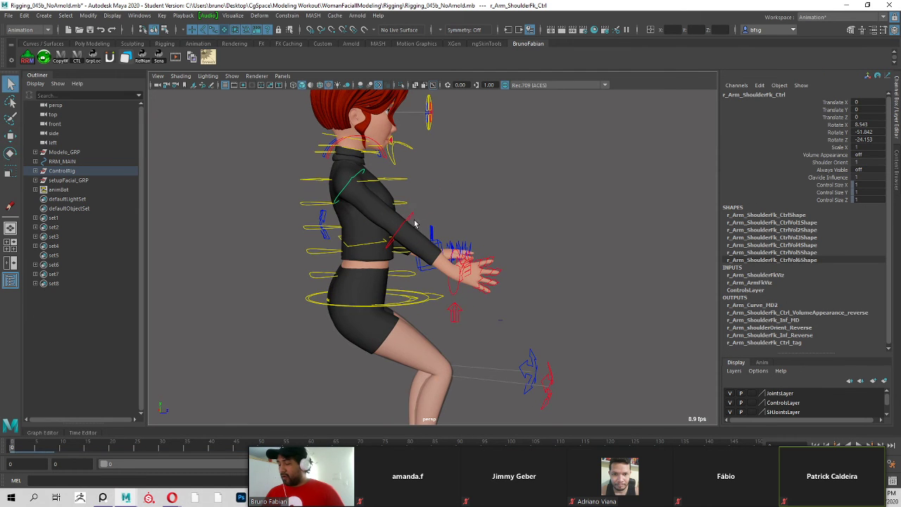
{"action": "left_click", "coordinate": [410, 218]}
{"action": "key", "text": "e"}
{"action": "left_click_drag", "start_coordinate": [459, 239], "coordinate": [423, 307]}
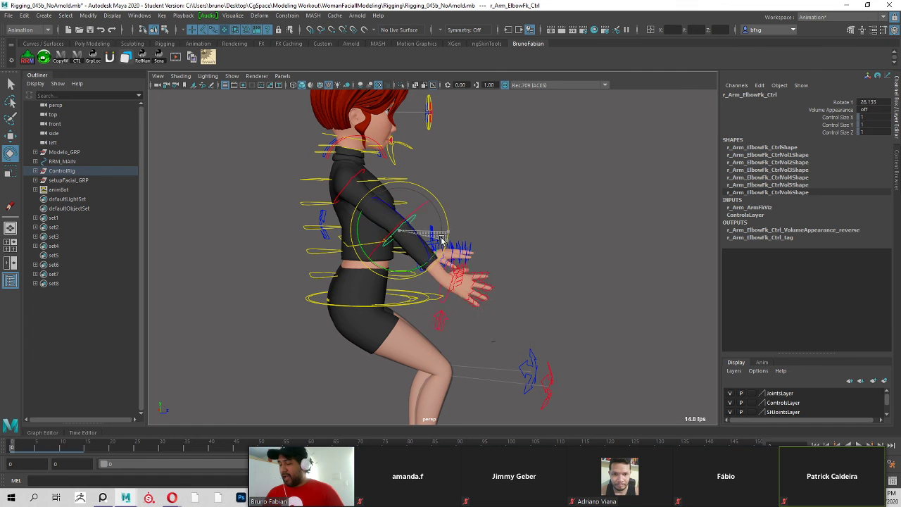
{"action": "key", "text": "q"}
Move the hip control ROOT_Ctrl to Translate Y about -10.4 and Z about -22.6 to compare both arms.
{"action": "left_click", "coordinate": [425, 305]}
{"action": "key", "text": "w"}
{"action": "left_click_drag", "start_coordinate": [478, 258], "coordinate": [475, 254], "text": "alt"}
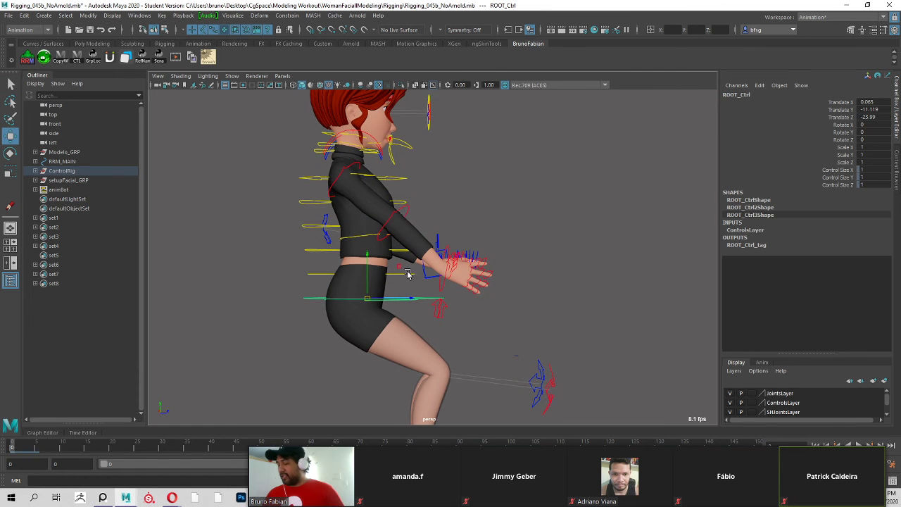
{"action": "mouse_move", "coordinate": [400, 266]}
{"action": "left_mouse_down"}
{"action": "mouse_move", "coordinate": [400, 255]}
{"action": "mouse_move", "coordinate": [408, 263]}
{"action": "left_mouse_up"}
{"action": "left_click_drag", "start_coordinate": [493, 253], "coordinate": [487, 276], "text": "alt"}
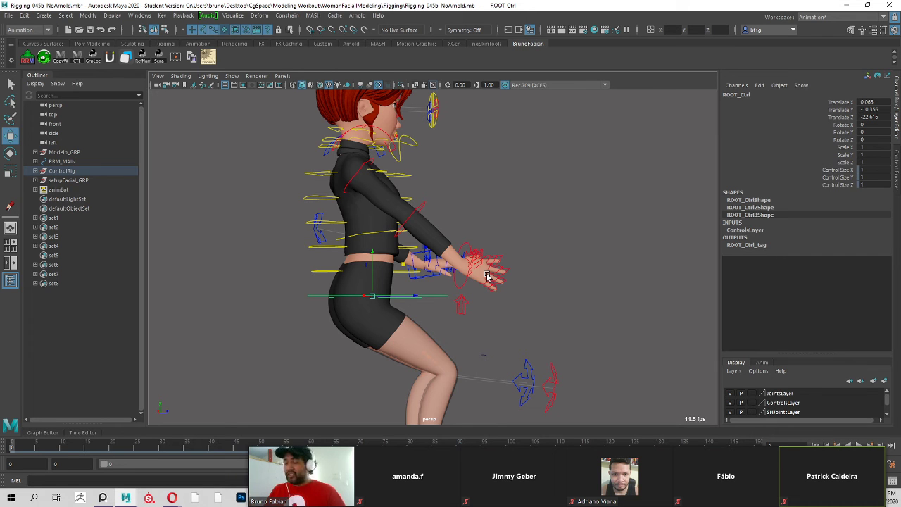
Raise, lower and shift the hip control ROOT_Ctrl forward over the planted feet to demonstrate the IK legs.
{"action": "left_click_drag", "start_coordinate": [367, 254], "coordinate": [507, 288], "text": "alt"}
{"action": "left_click_drag", "start_coordinate": [579, 274], "coordinate": [405, 275], "text": "alt"}
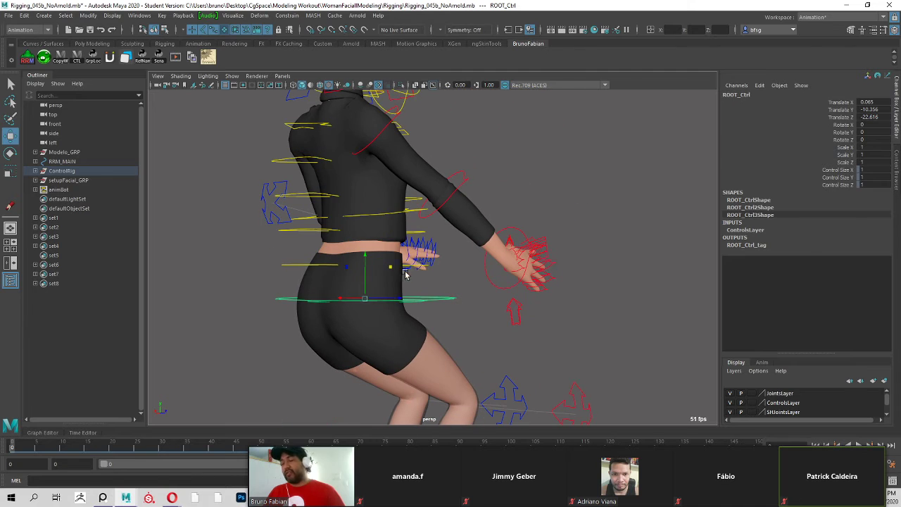
{"action": "left_click_drag", "start_coordinate": [552, 274], "coordinate": [582, 294], "text": "alt"}
{"action": "left_click_drag", "start_coordinate": [595, 232], "coordinate": [593, 241], "text": "alt"}
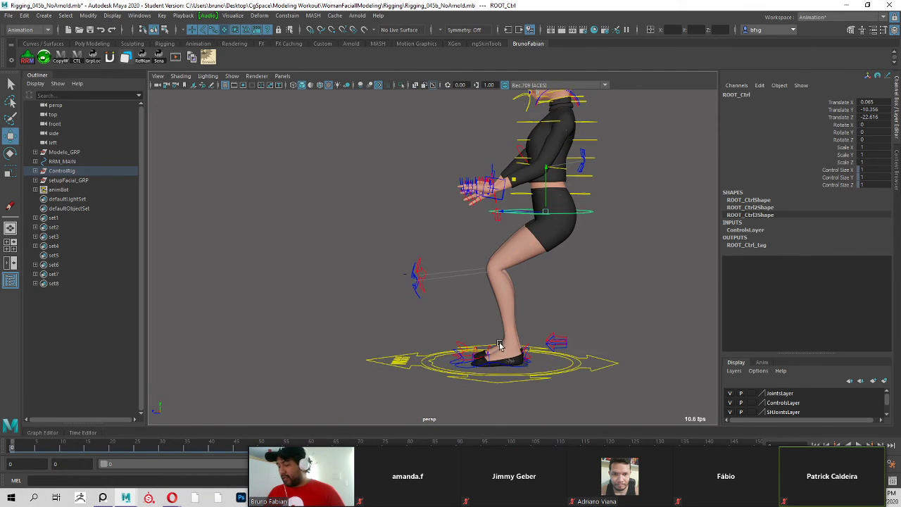
{"action": "scroll", "coordinate": [595, 213], "scroll_direction": "up", "scroll_amount": 2}
{"action": "middle_click_drag", "start_coordinate": [595, 213], "coordinate": [578, 187], "text": "alt"}
{"action": "left_click_drag", "start_coordinate": [535, 144], "coordinate": [475, 128]}
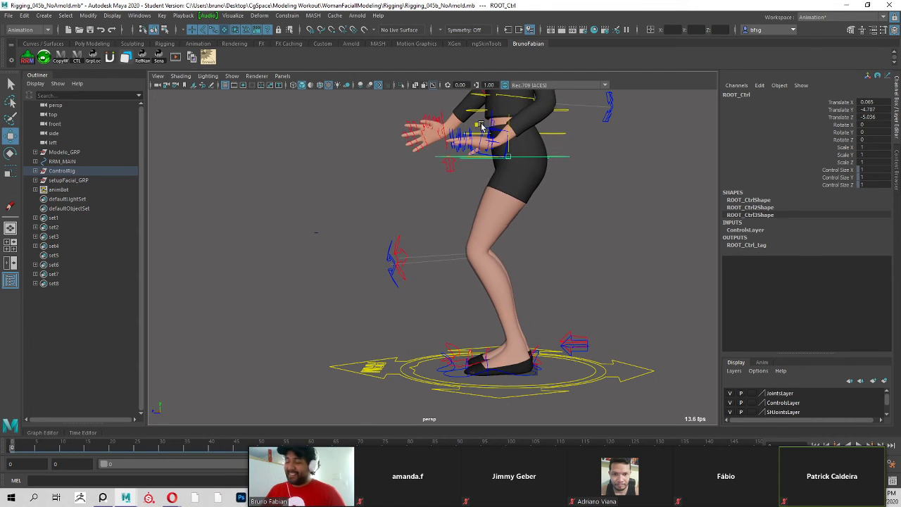
{"action": "left_click_drag", "start_coordinate": [475, 137], "coordinate": [475, 182]}
{"action": "left_click_drag", "start_coordinate": [525, 163], "coordinate": [454, 161]}
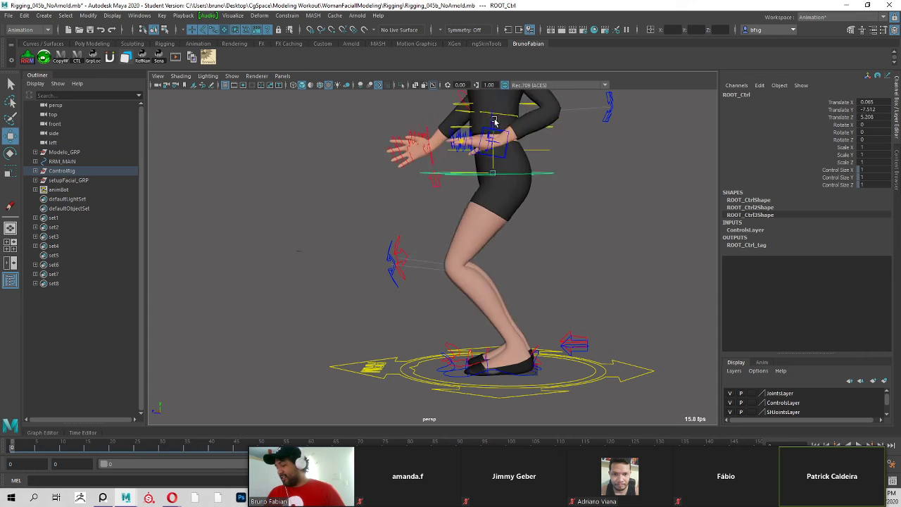
{"action": "left_click_drag", "start_coordinate": [475, 155], "coordinate": [471, 148]}
Switch the left leg from IK to FK by setting Switch Ik Fk to 1 on l_Leg_Switch_Ctrl.
{"action": "left_click_drag", "start_coordinate": [556, 304], "coordinate": [611, 299], "text": "alt"}
{"action": "left_click", "coordinate": [573, 341]}
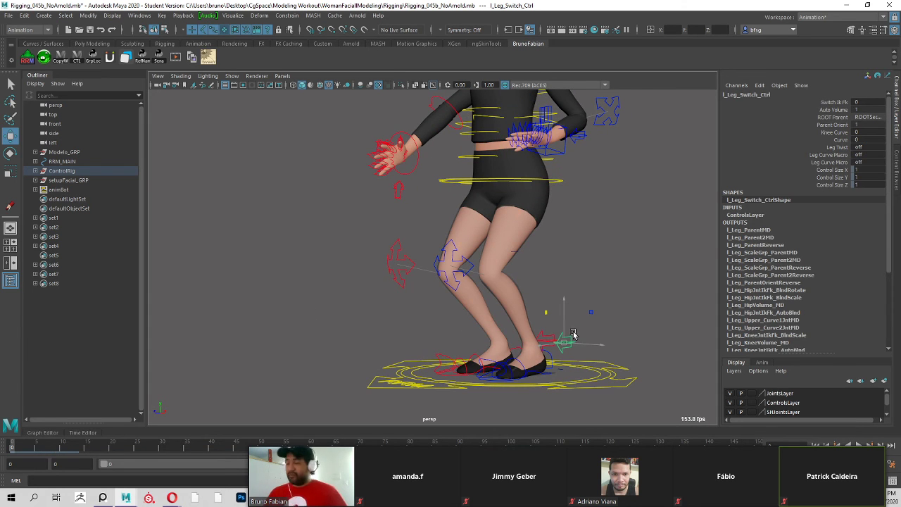
{"action": "left_click", "coordinate": [837, 104]}
{"action": "middle_click_drag", "start_coordinate": [477, 325], "coordinate": [708, 259]}
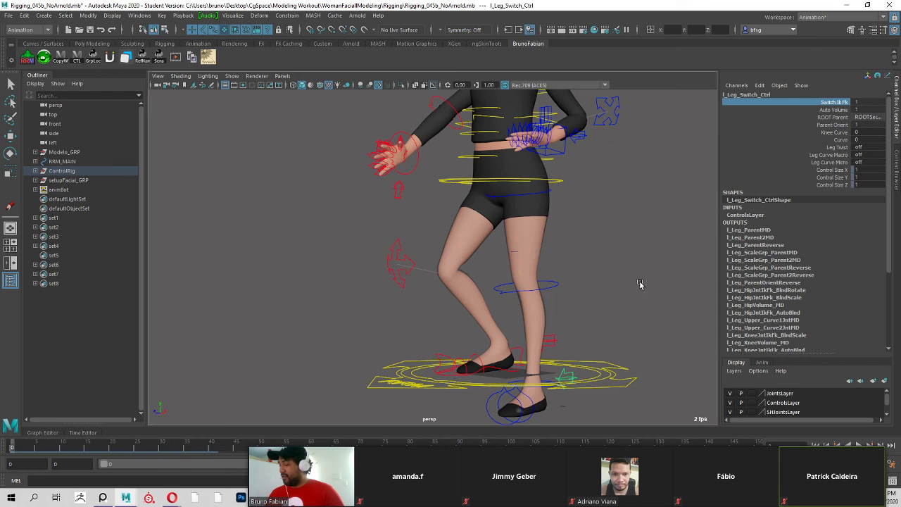
Raise the hip control ROOT_Ctrl until the character leaves the floor, and try rotating the left leg's upper FK control.
{"action": "left_click", "coordinate": [570, 188]}
{"action": "left_click_drag", "start_coordinate": [577, 180], "coordinate": [473, 87], "text": "alt"}
{"action": "left_click", "coordinate": [554, 185]}
{"action": "left_click_drag", "start_coordinate": [543, 219], "coordinate": [546, 221], "text": "alt"}
{"action": "key", "text": "e"}
{"action": "left_click_drag", "start_coordinate": [545, 273], "coordinate": [523, 208]}
{"action": "key", "text": "q"}
{"action": "left_click", "coordinate": [597, 218]}
Select the left leg's FK knee and ankle controls and rotate them, with the ankle's Rotate Y at about 58.2.
{"action": "left_click", "coordinate": [537, 280]}
{"action": "key", "text": "e"}
{"action": "key", "text": "q"}
{"action": "left_click", "coordinate": [530, 204]}
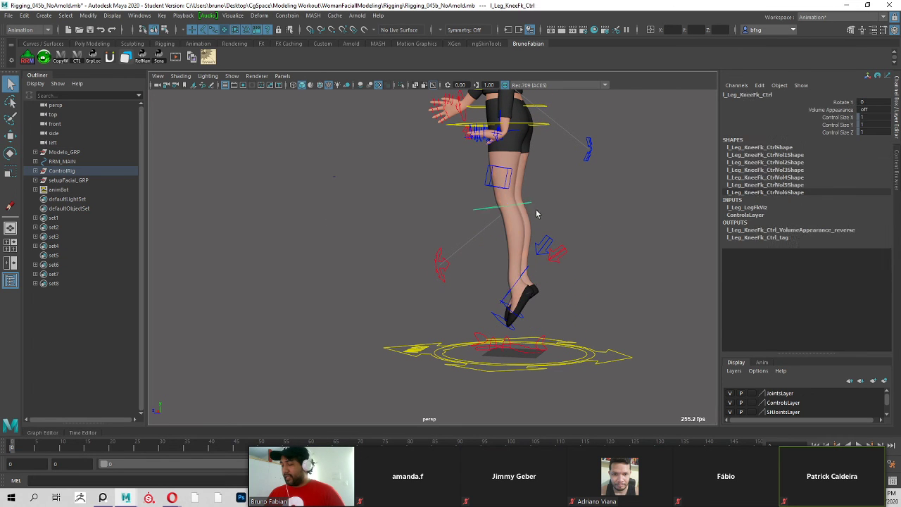
{"action": "left_click", "coordinate": [543, 248]}
{"action": "key", "text": "e"}
{"action": "mouse_move", "coordinate": [549, 259]}
{"action": "left_mouse_down"}
{"action": "mouse_move", "coordinate": [547, 245]}
{"action": "mouse_move", "coordinate": [554, 270]}
{"action": "mouse_move", "coordinate": [558, 251]}
{"action": "left_mouse_up"}
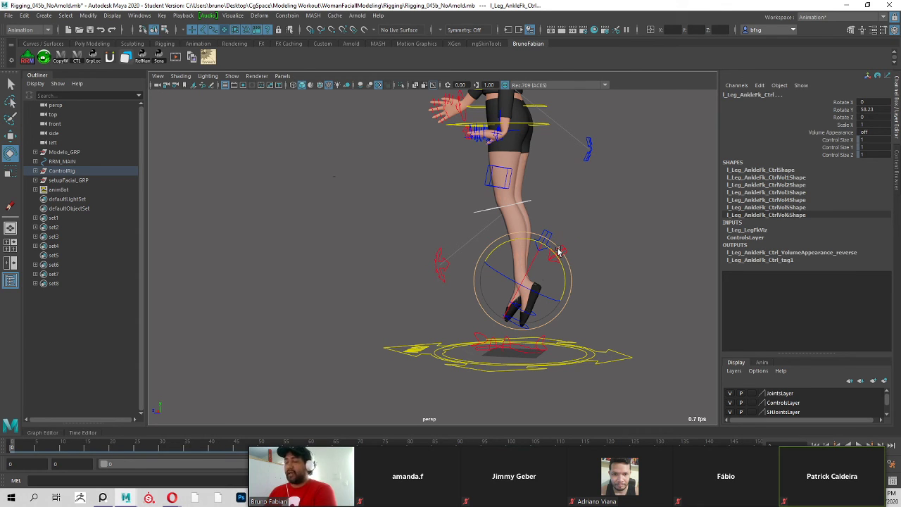
Switch to the Proposta Aula 2 presentation in the browser to review the FK and IK comparison slide.
{"action": "key", "text": "alt+Tab"}
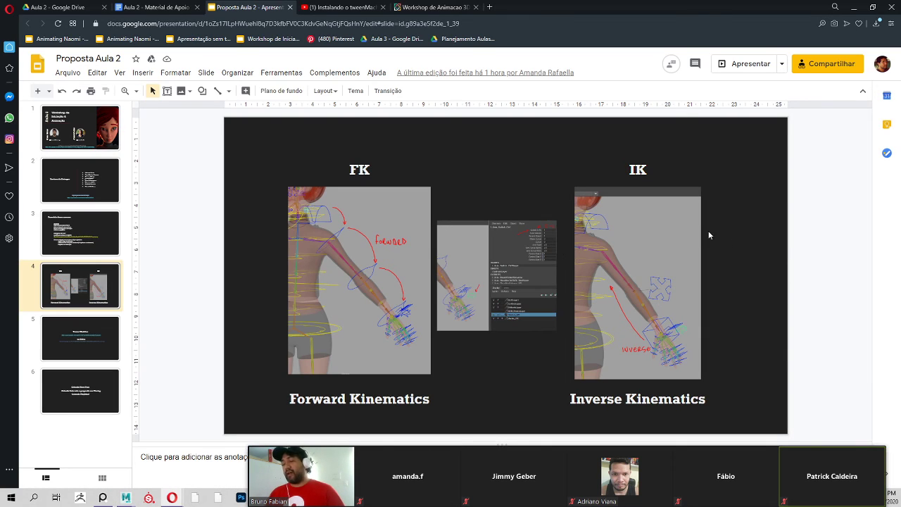